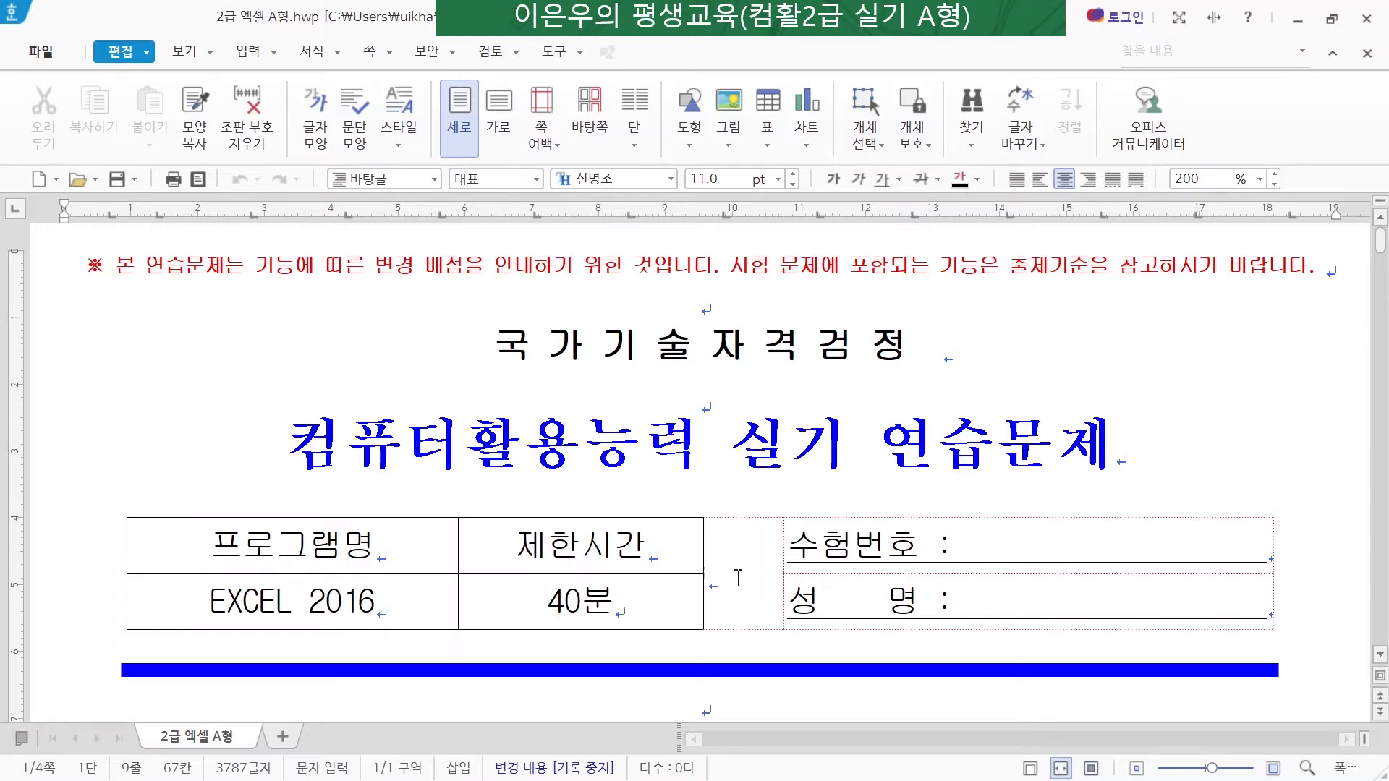
- Read the exam document's cautions and the task instructions for the '기본작업-1' and '기본작업-2' sheets
scroll(738, 578, "down", 10)
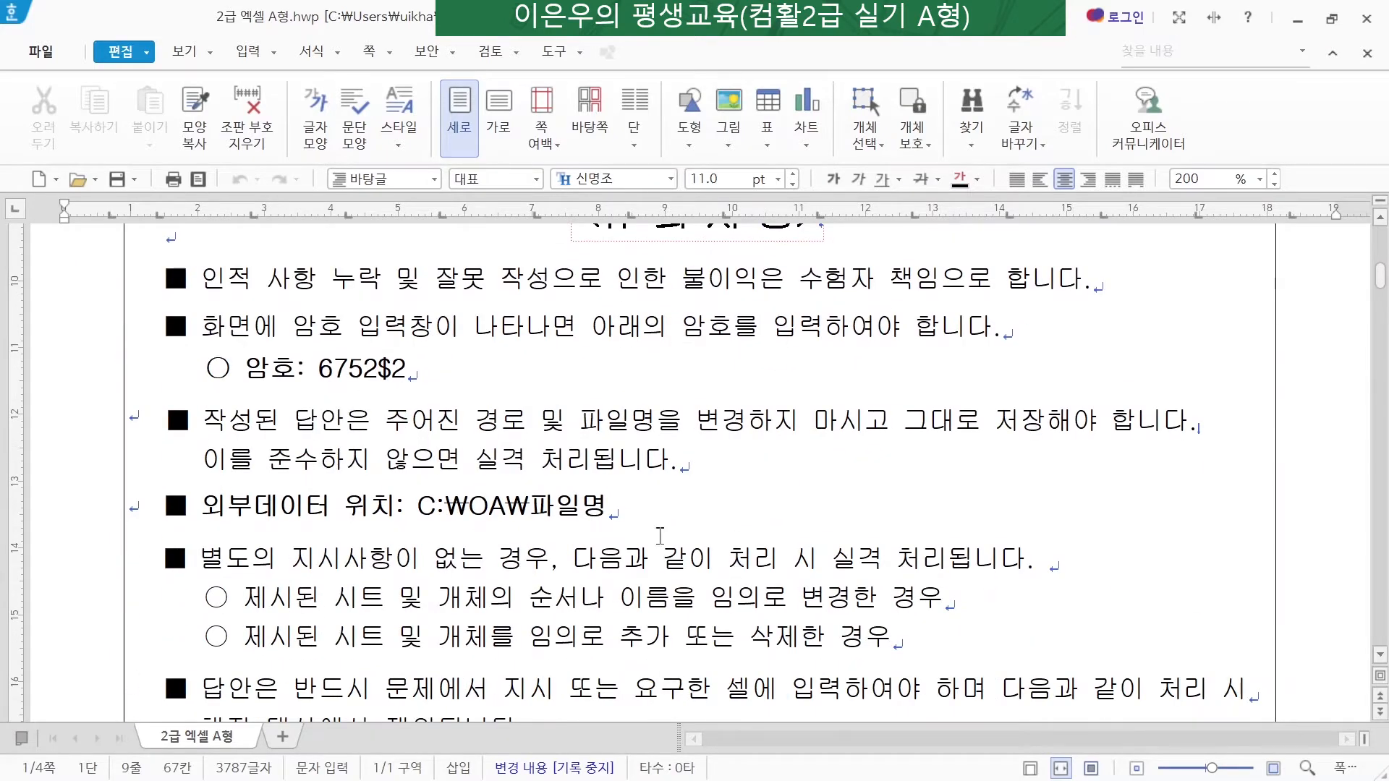
left_click_drag(319, 376, 417, 376)
scroll(660, 438, "down", 6)
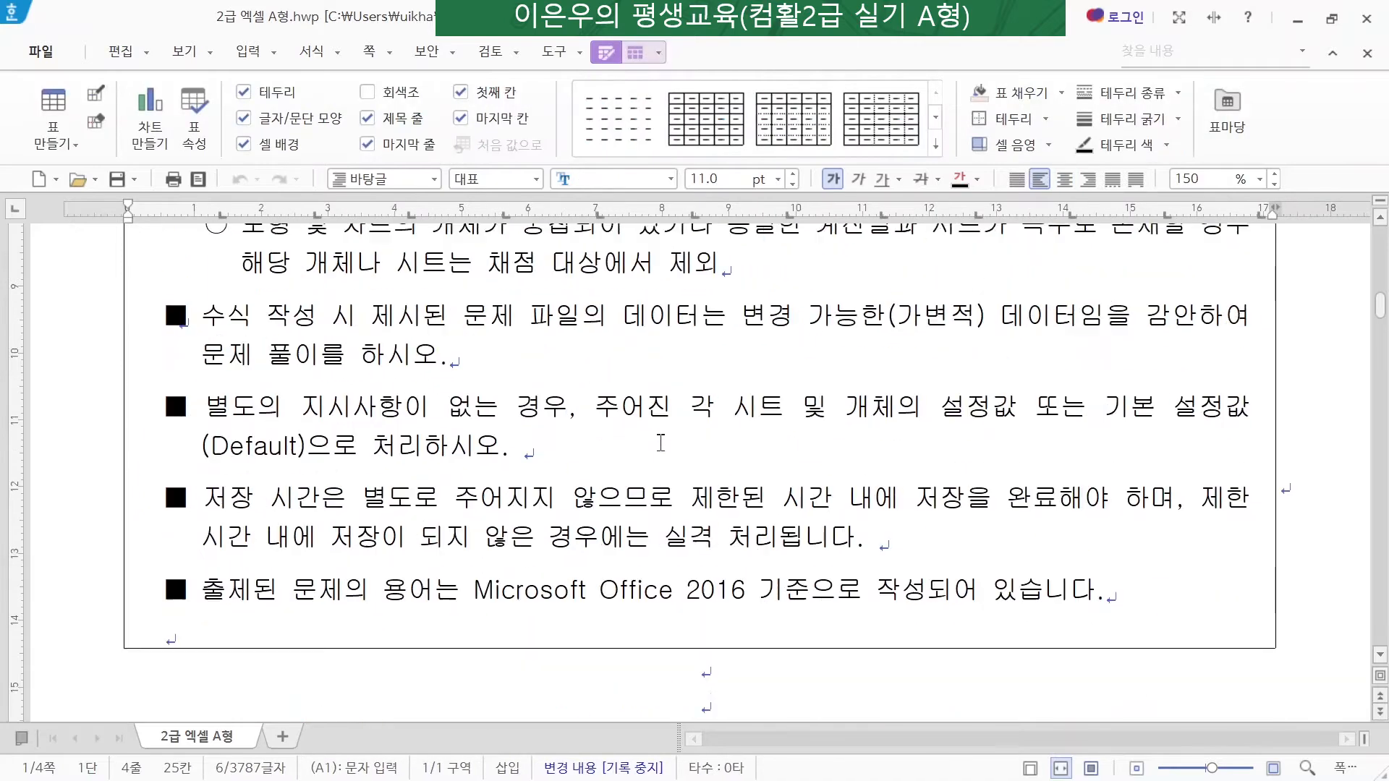
scroll(660, 443, "down", 8)
scroll(661, 442, "up", 2)
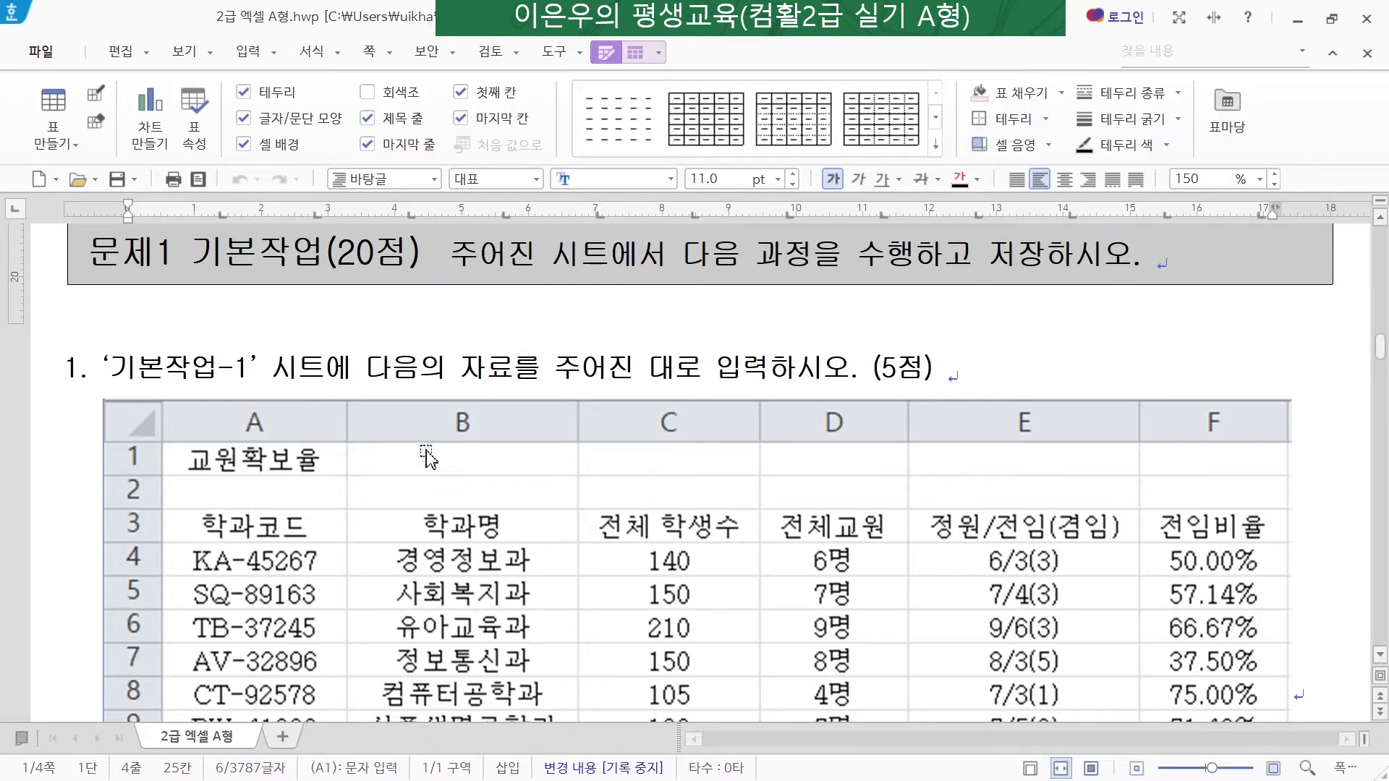
scroll(427, 456, "down", 2)
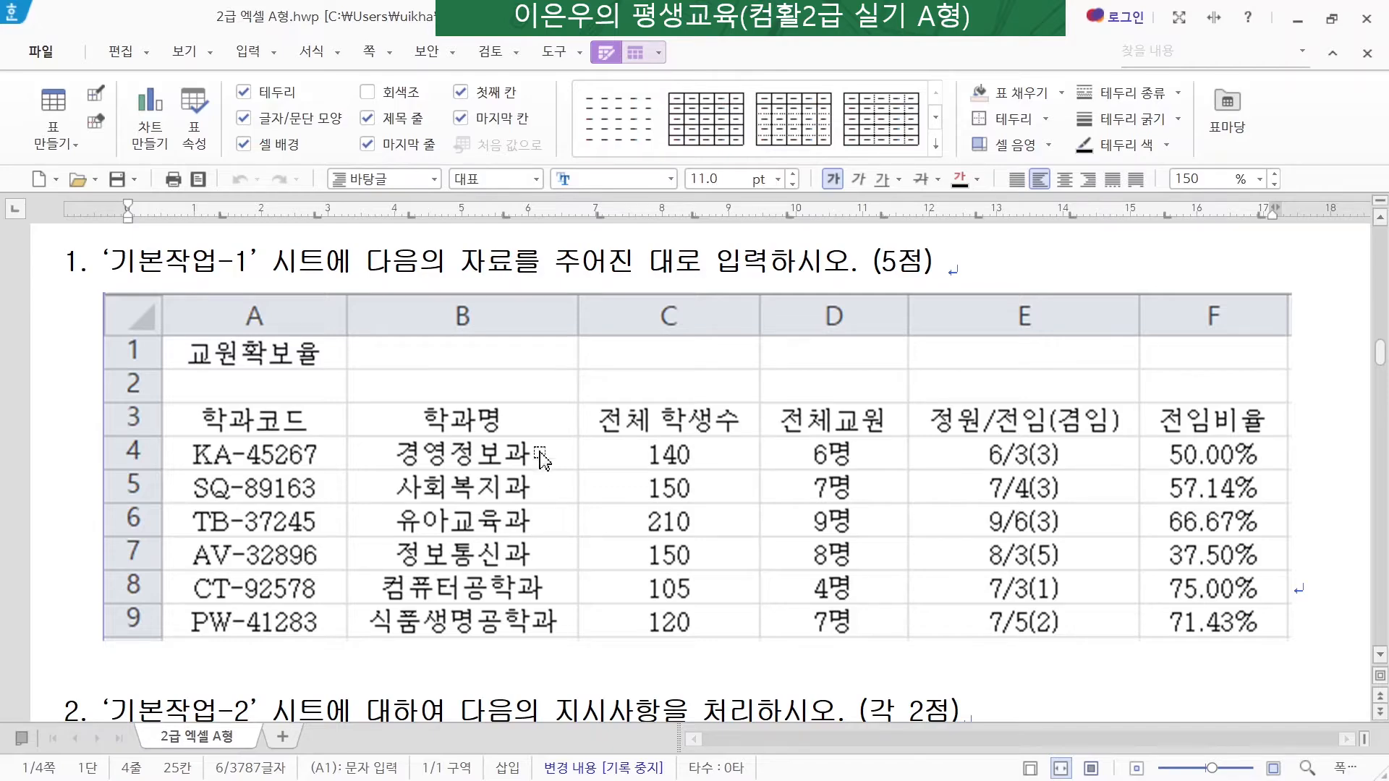
scroll(541, 457, "down", 5)
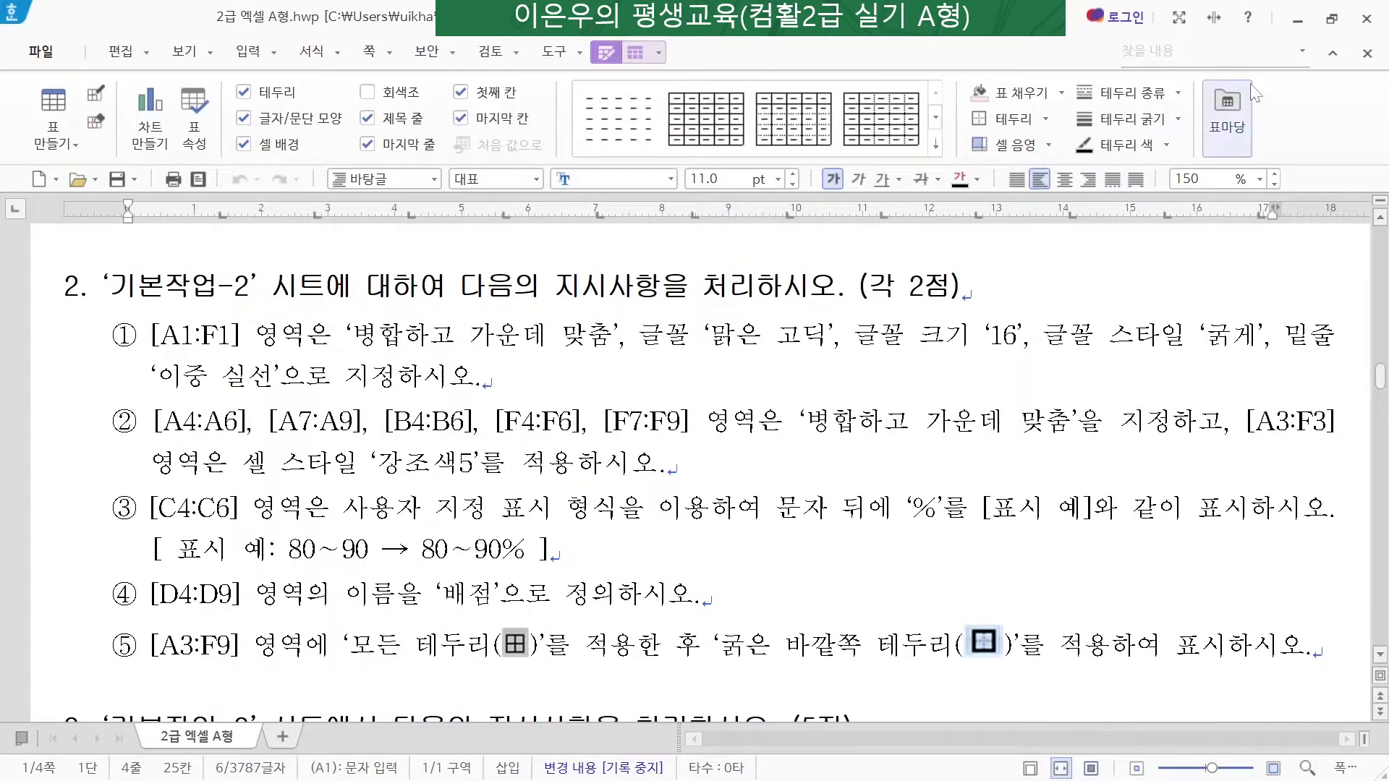
- Switch to the Excel workbook and merge and center A1:F1 on the '기본작업-2' sheet
left_click(1366, 19)
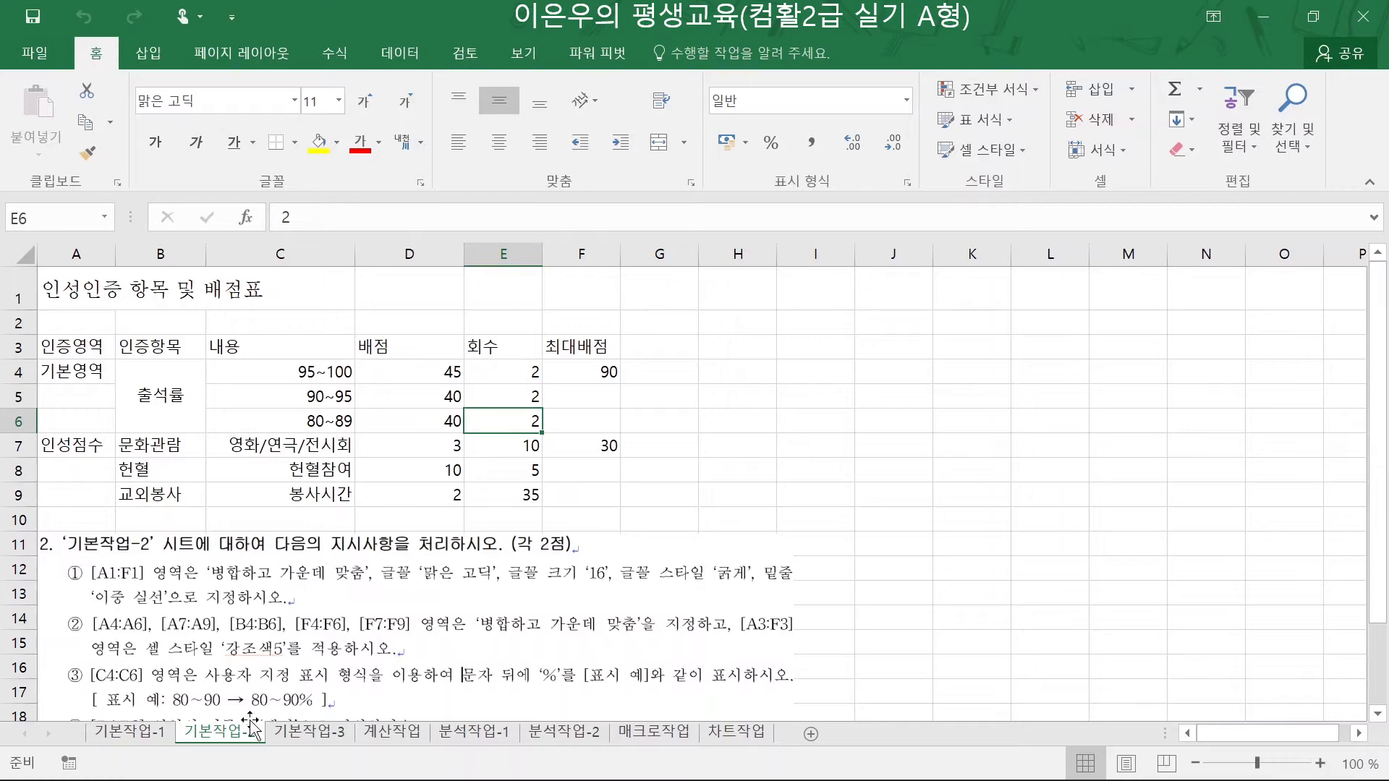
left_click(231, 693)
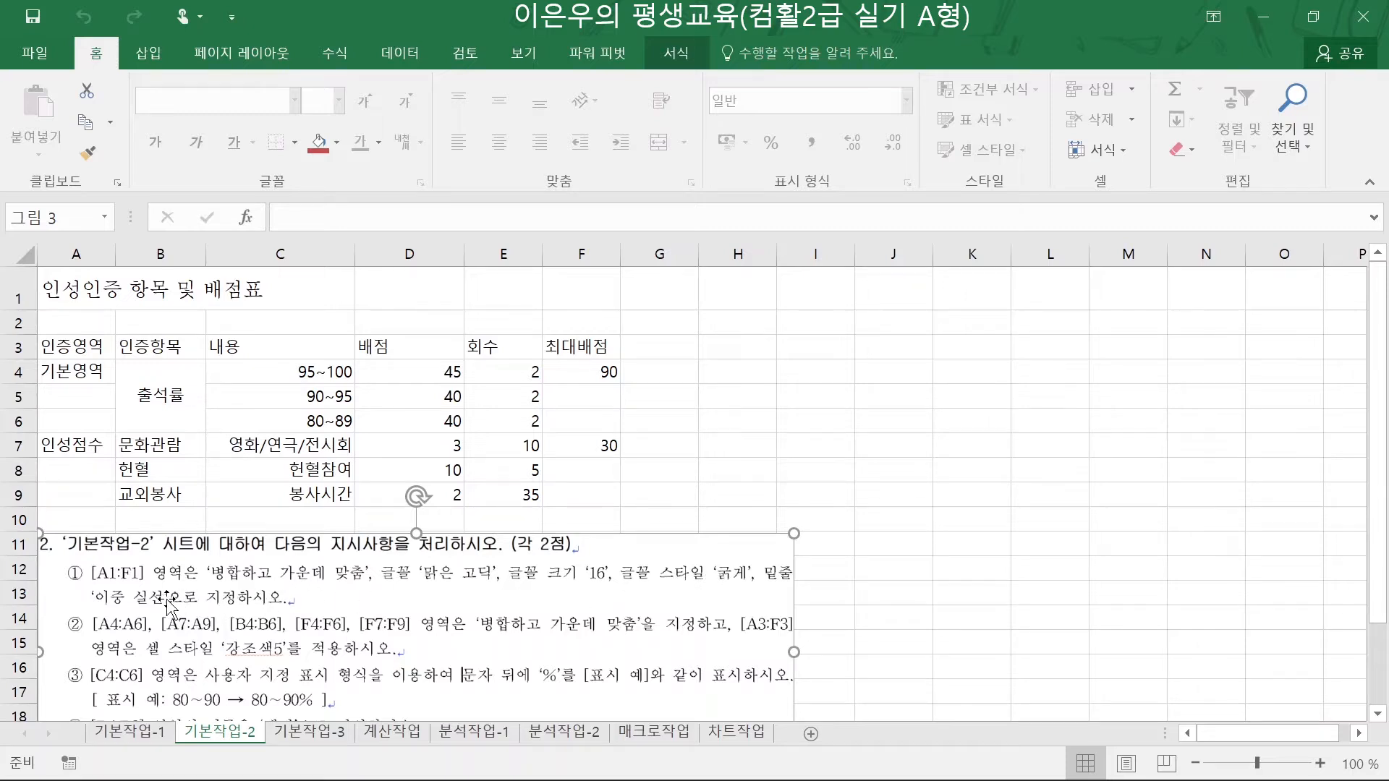
left_click(70, 287)
left_click_drag(70, 287, 575, 280)
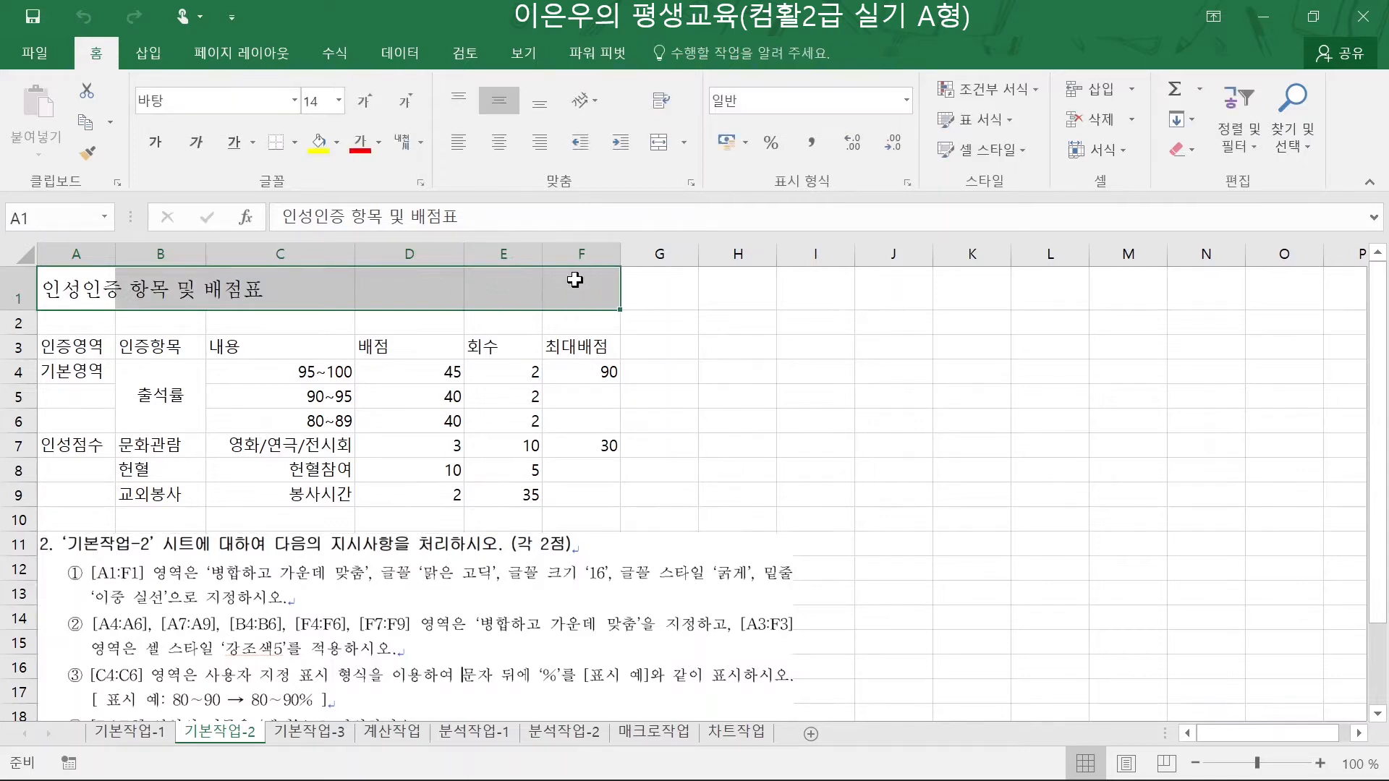
left_click(660, 142)
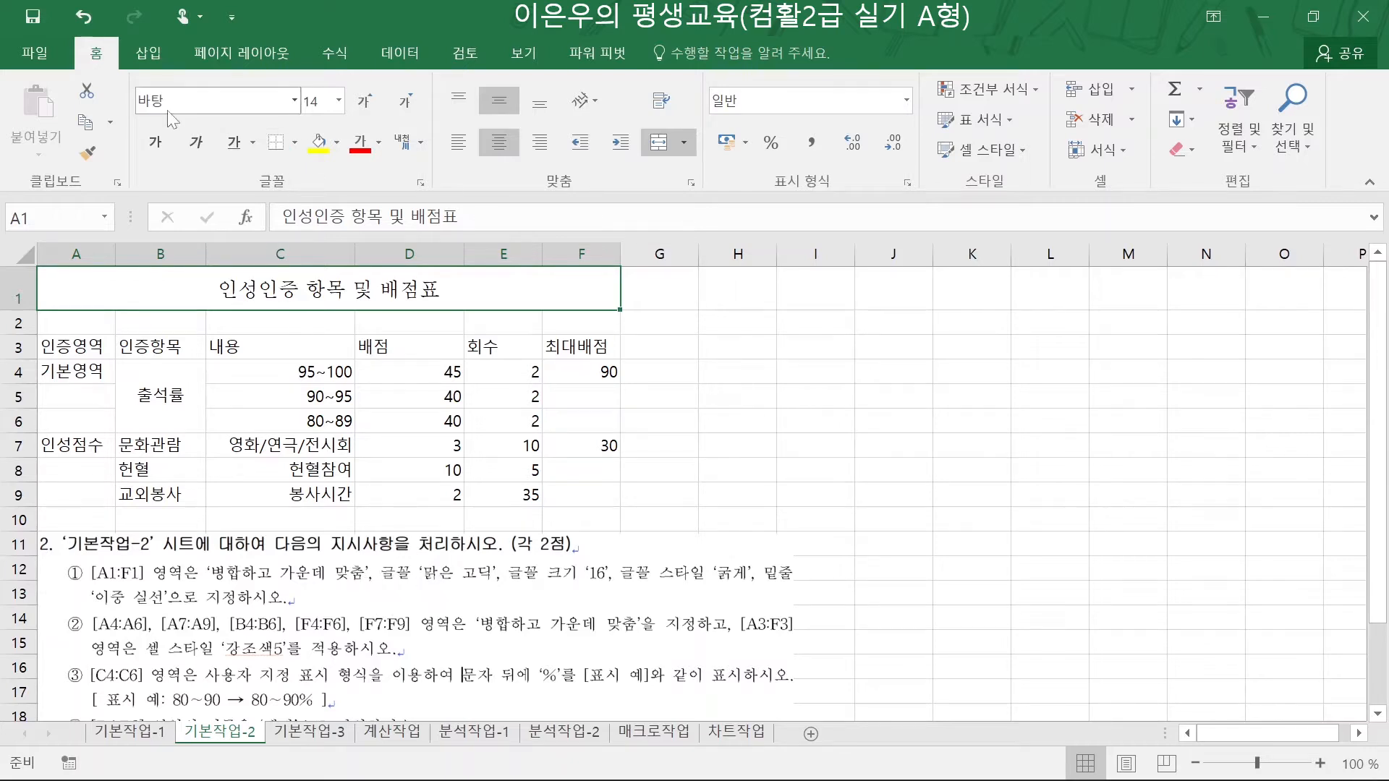
- Set the font of the merged title in A1:F1 to 맑은 고딕
left_click(293, 102)
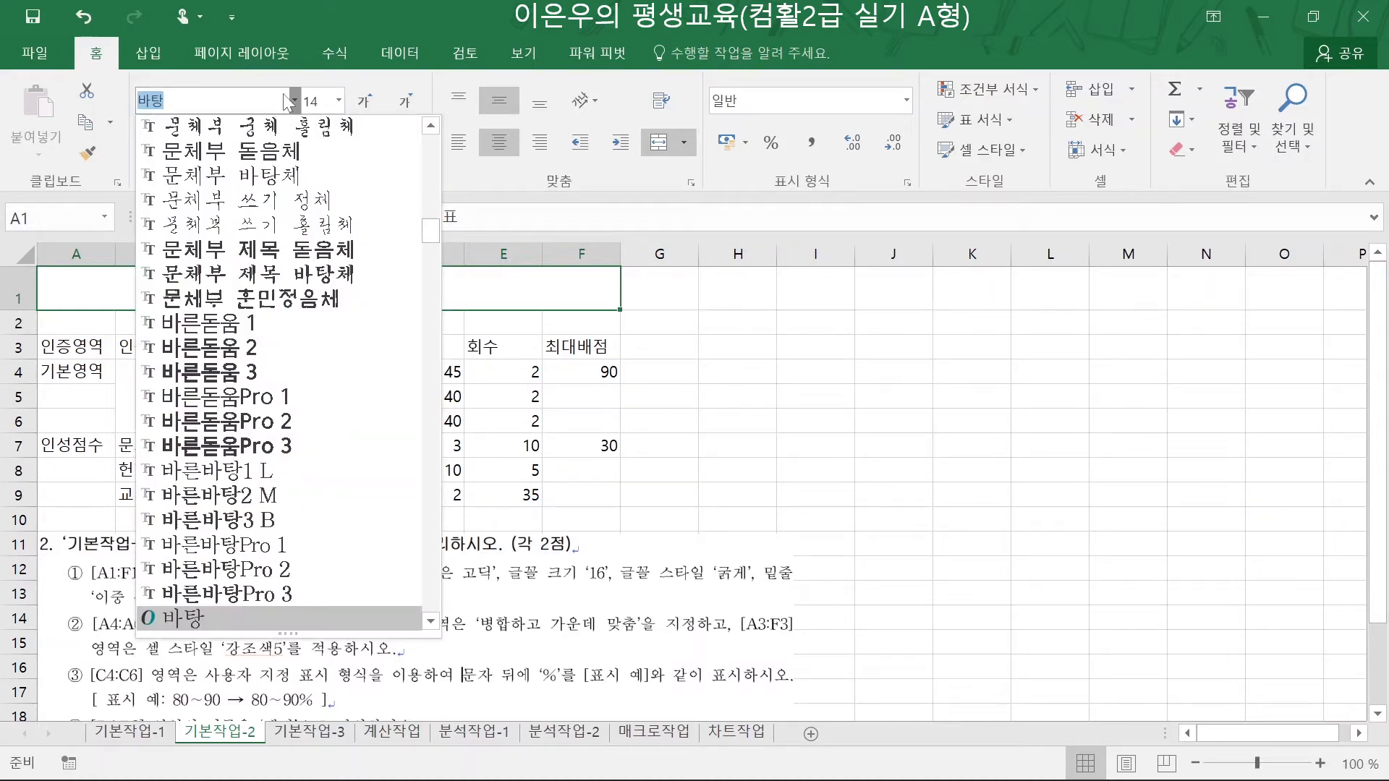
type("qkf")
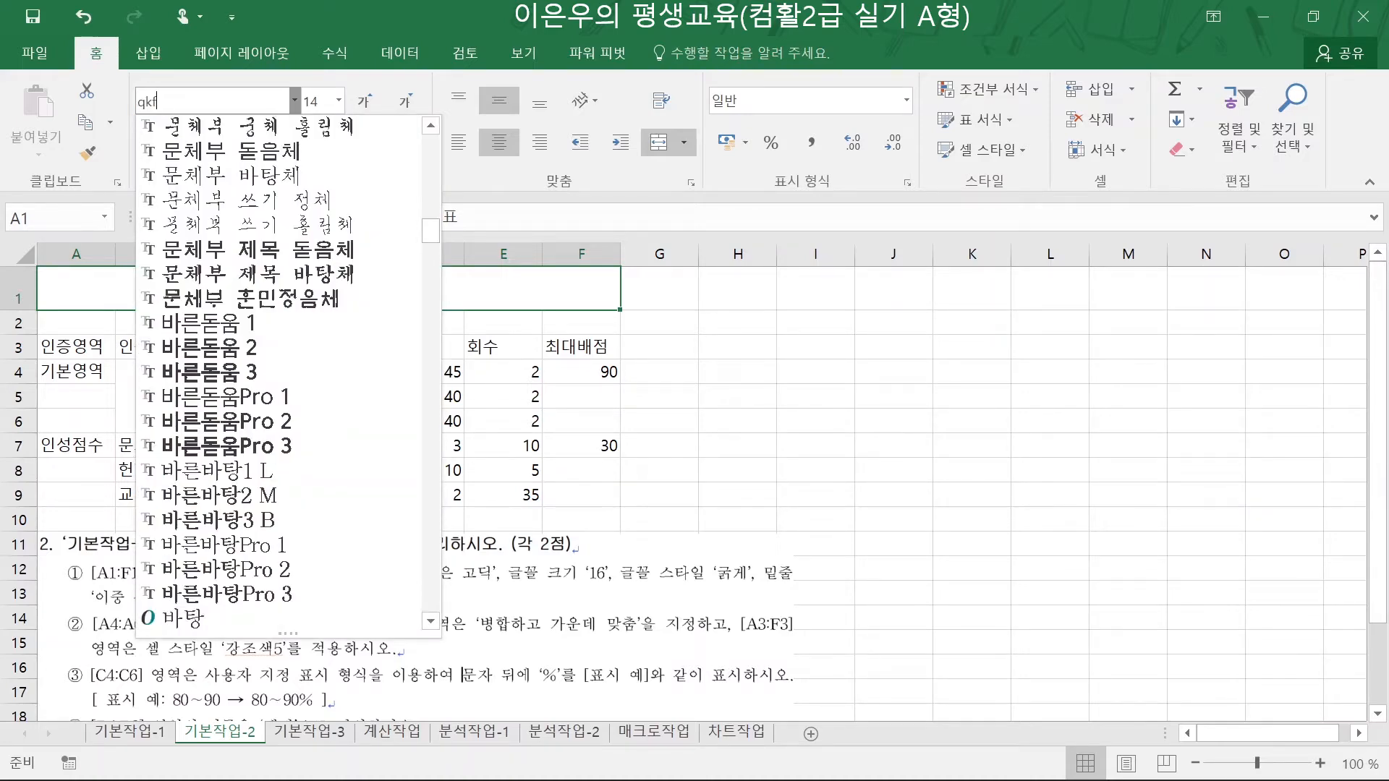
type("밝")
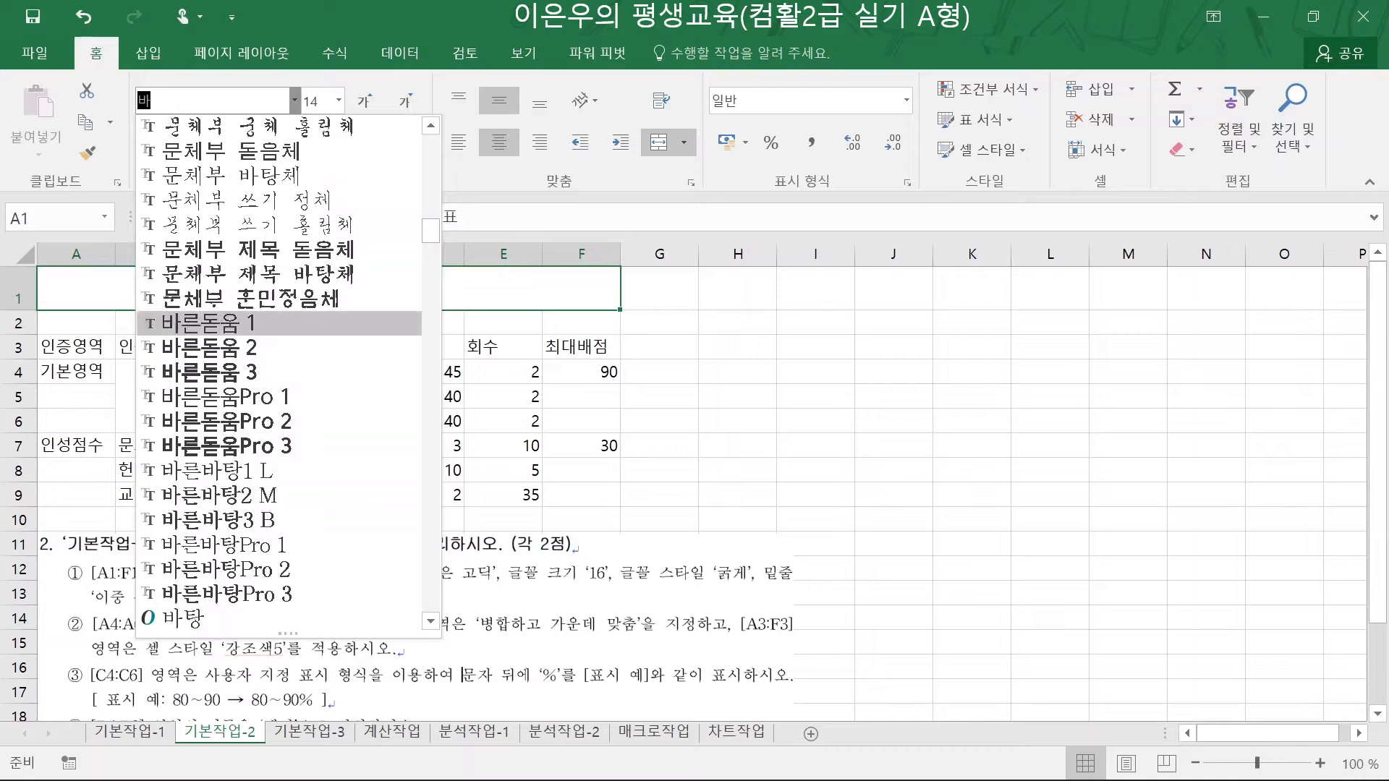
key("BackSpace")
type("맑")
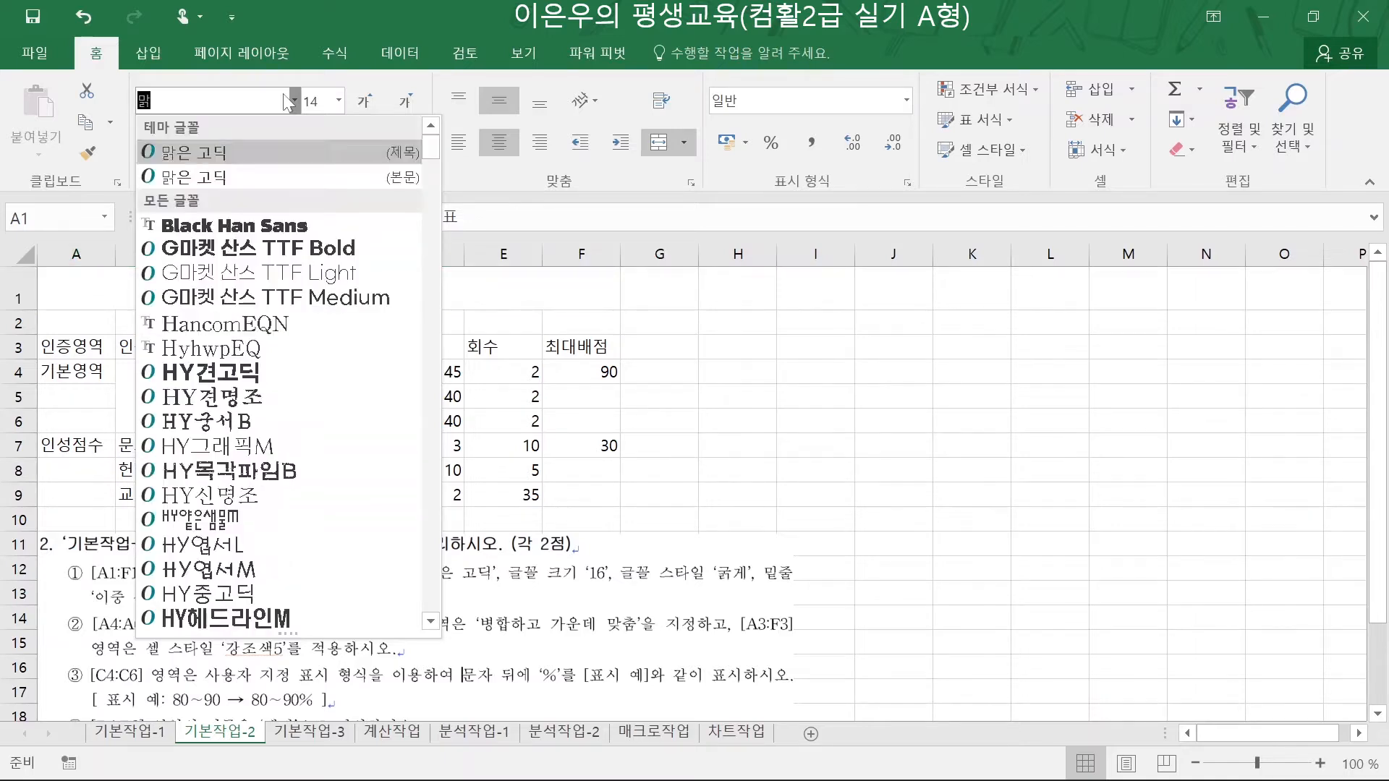
type("은 ㄱㅗ딕")
key("Return")
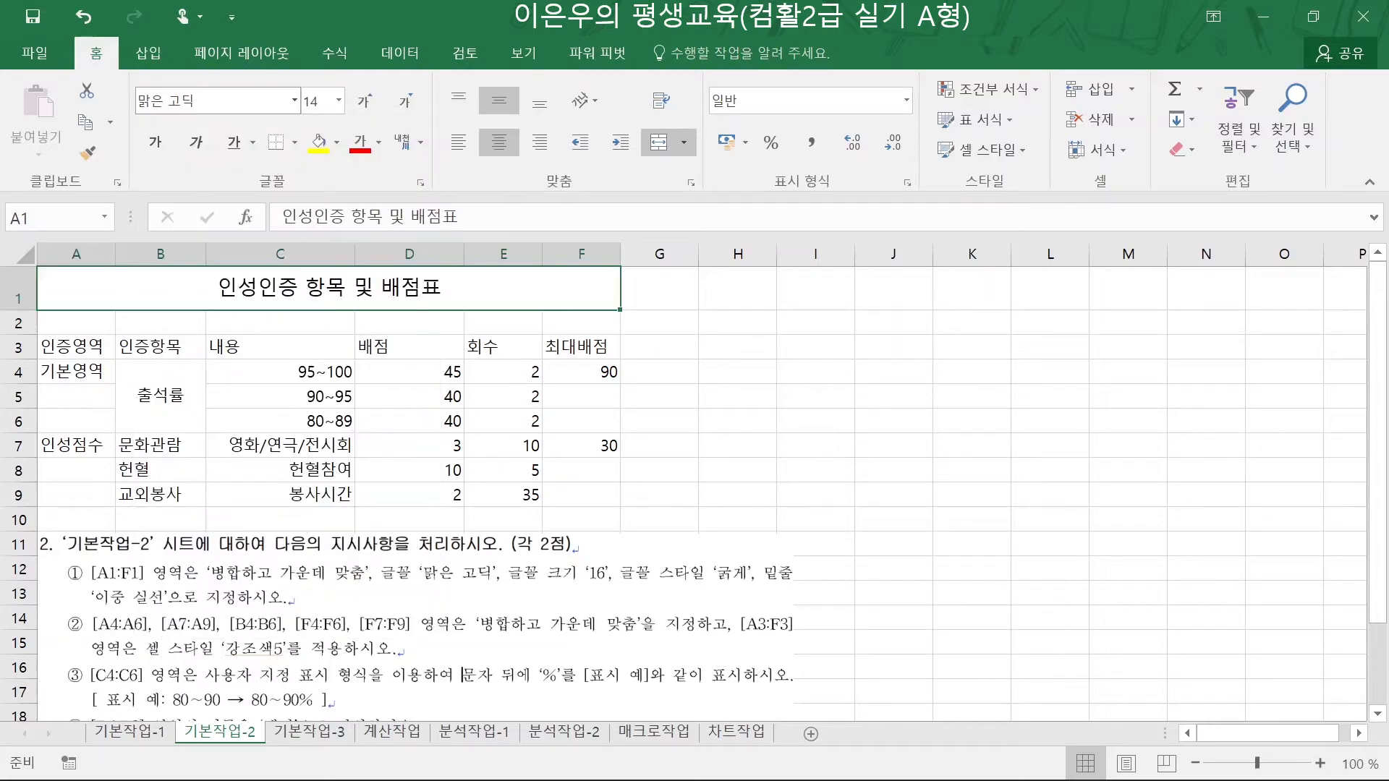
left_click(295, 109)
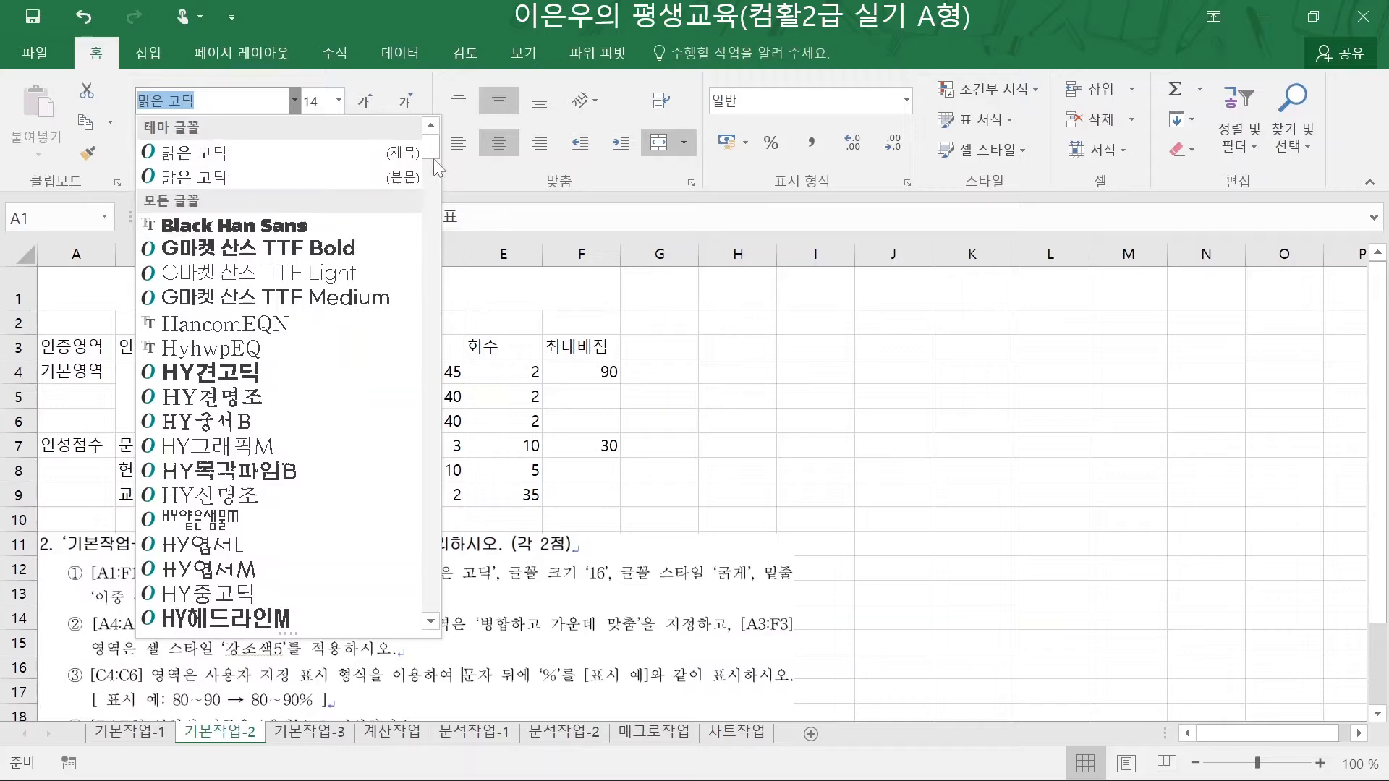
left_click_drag(433, 158, 441, 269)
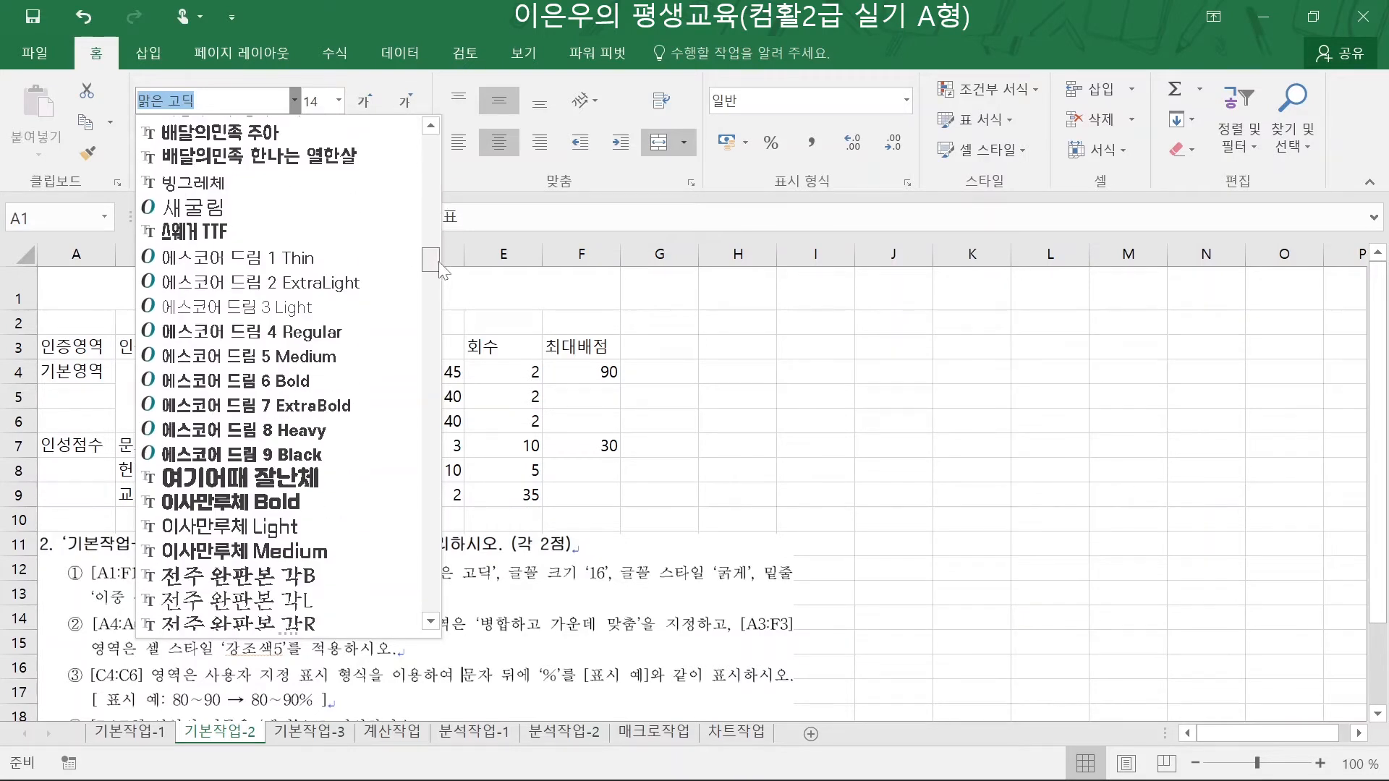
scroll(441, 268, "up", 4)
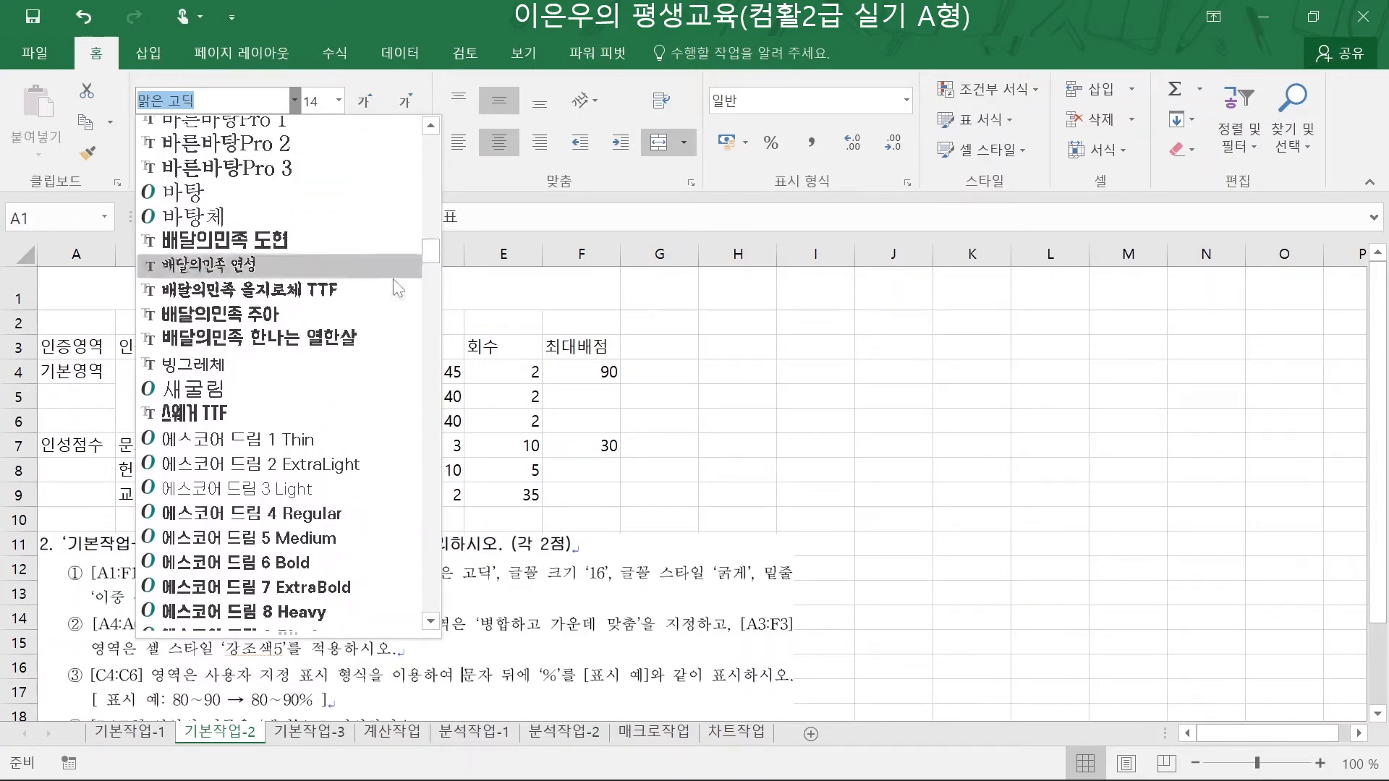
scroll(325, 329, "up", 6)
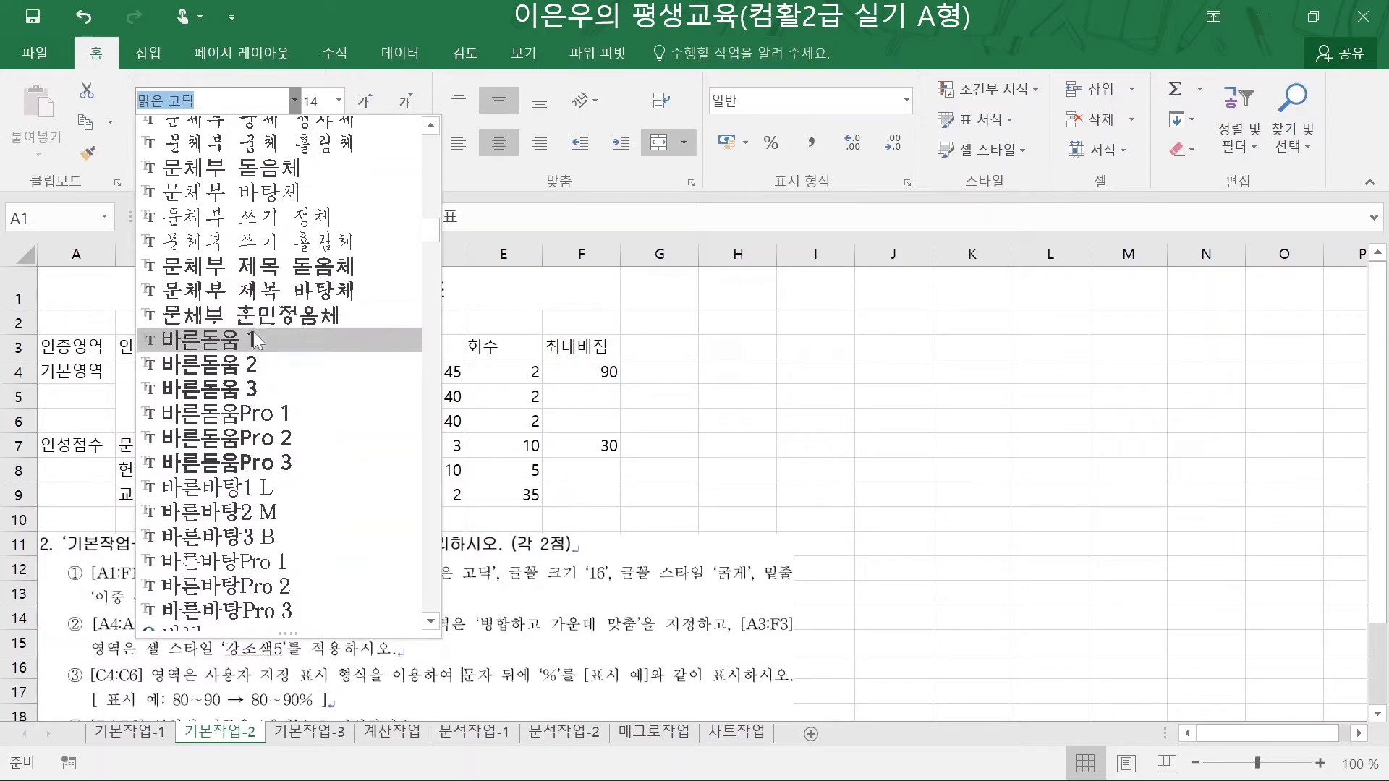
scroll(231, 355, "up", 3)
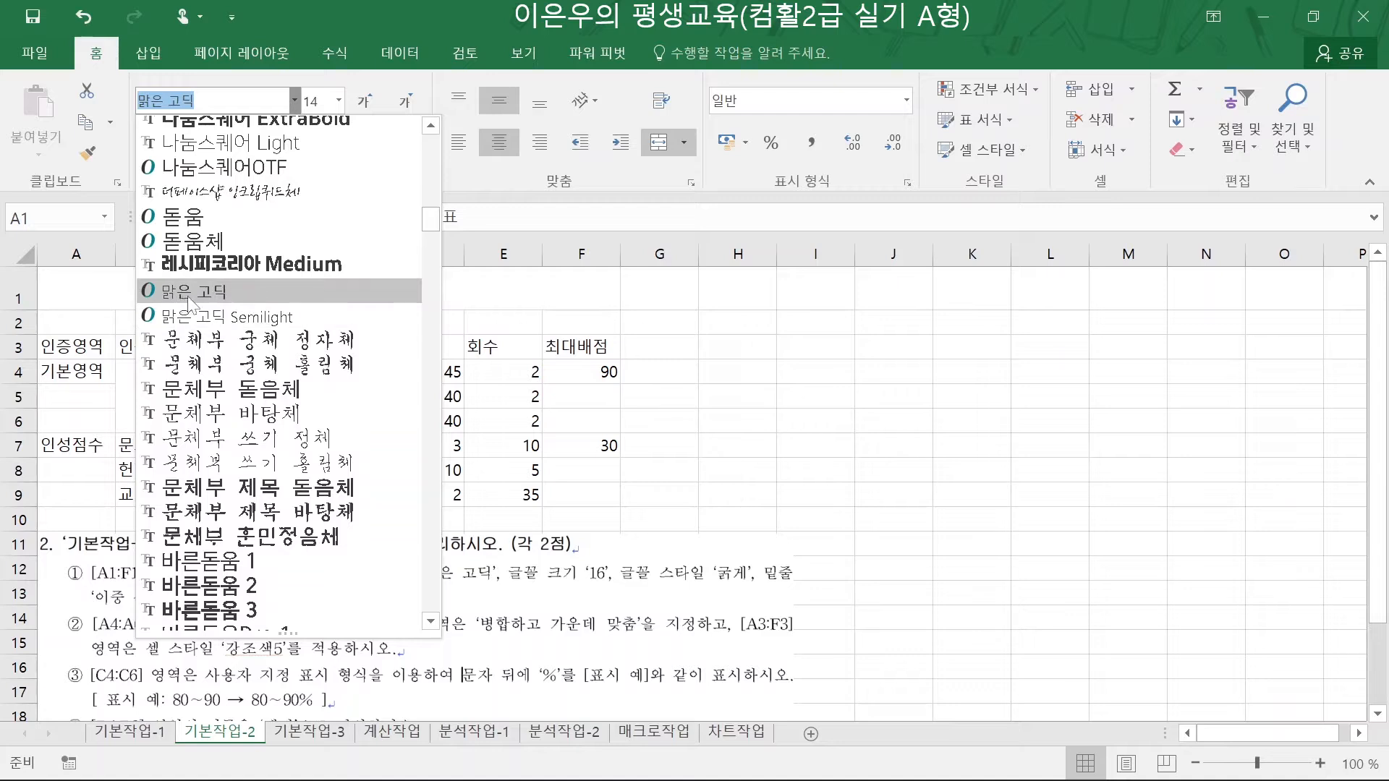
left_click(363, 99)
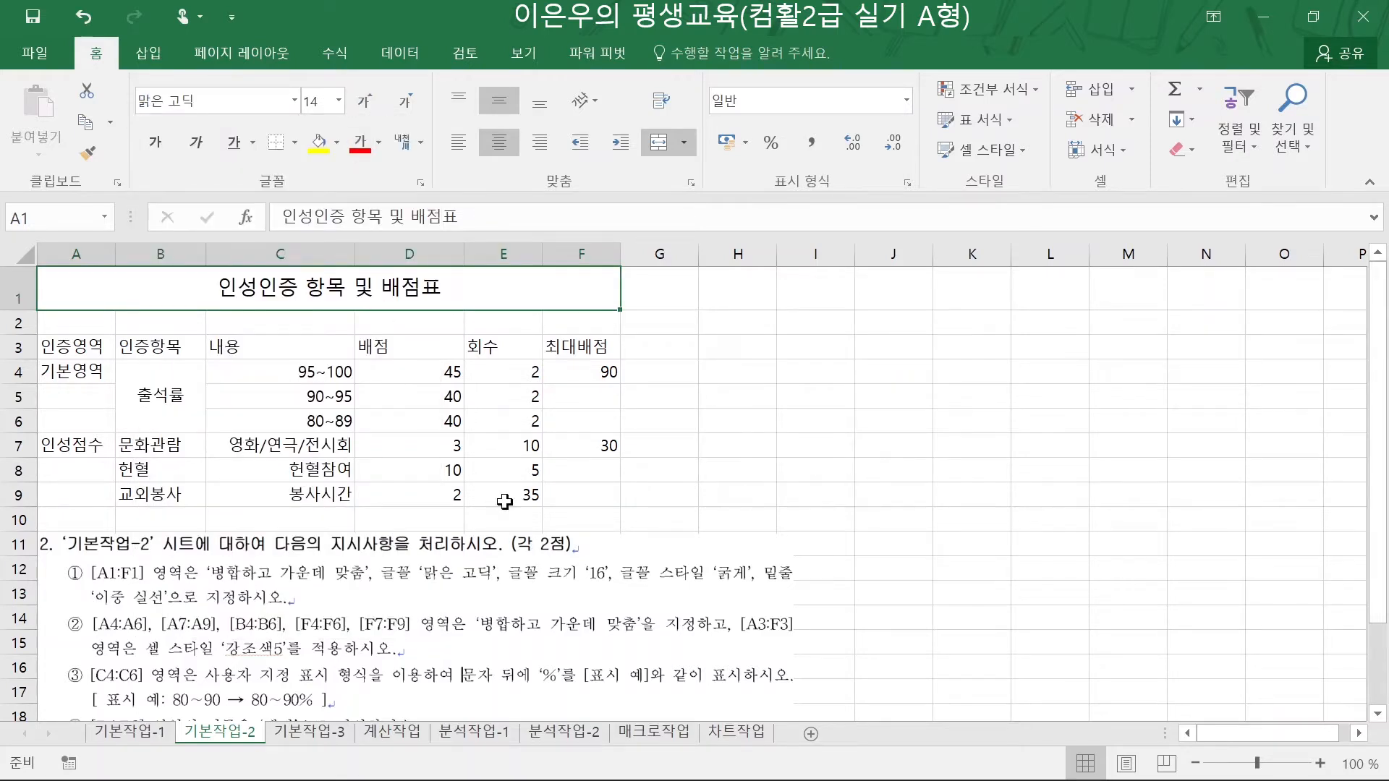
left_click(337, 102)
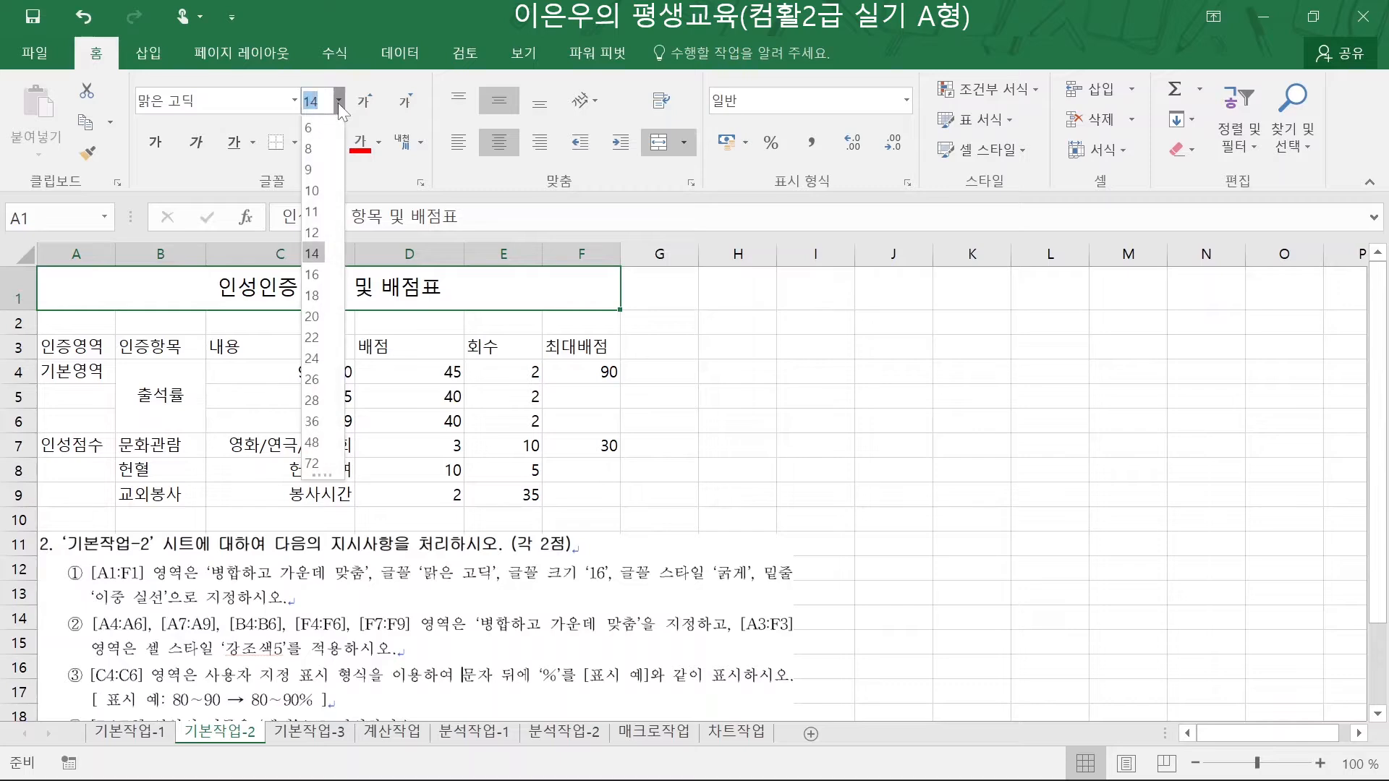
left_click(337, 102)
left_click(294, 101)
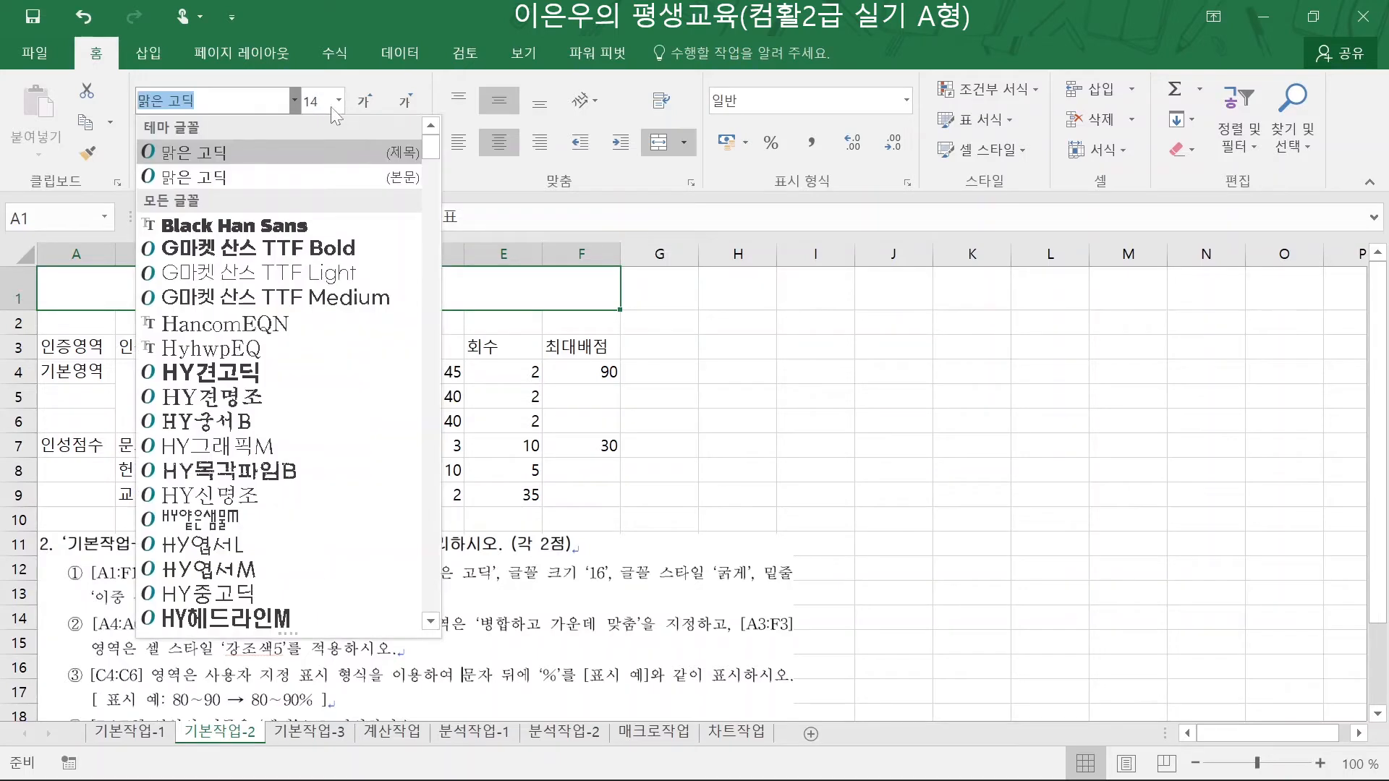
- Set the font size of the title in A1:F1 to 16
left_click(335, 102)
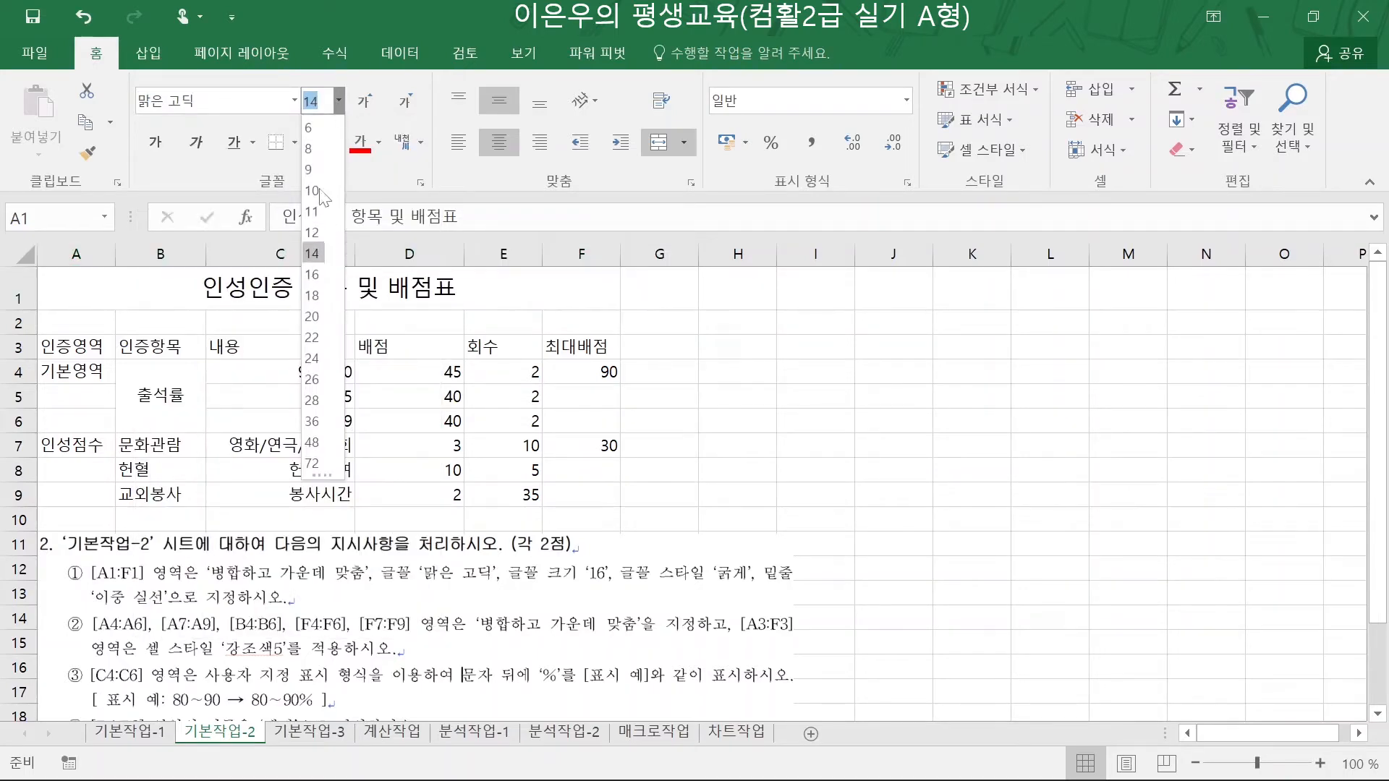
left_click(327, 104)
left_click_drag(324, 102, 303, 103)
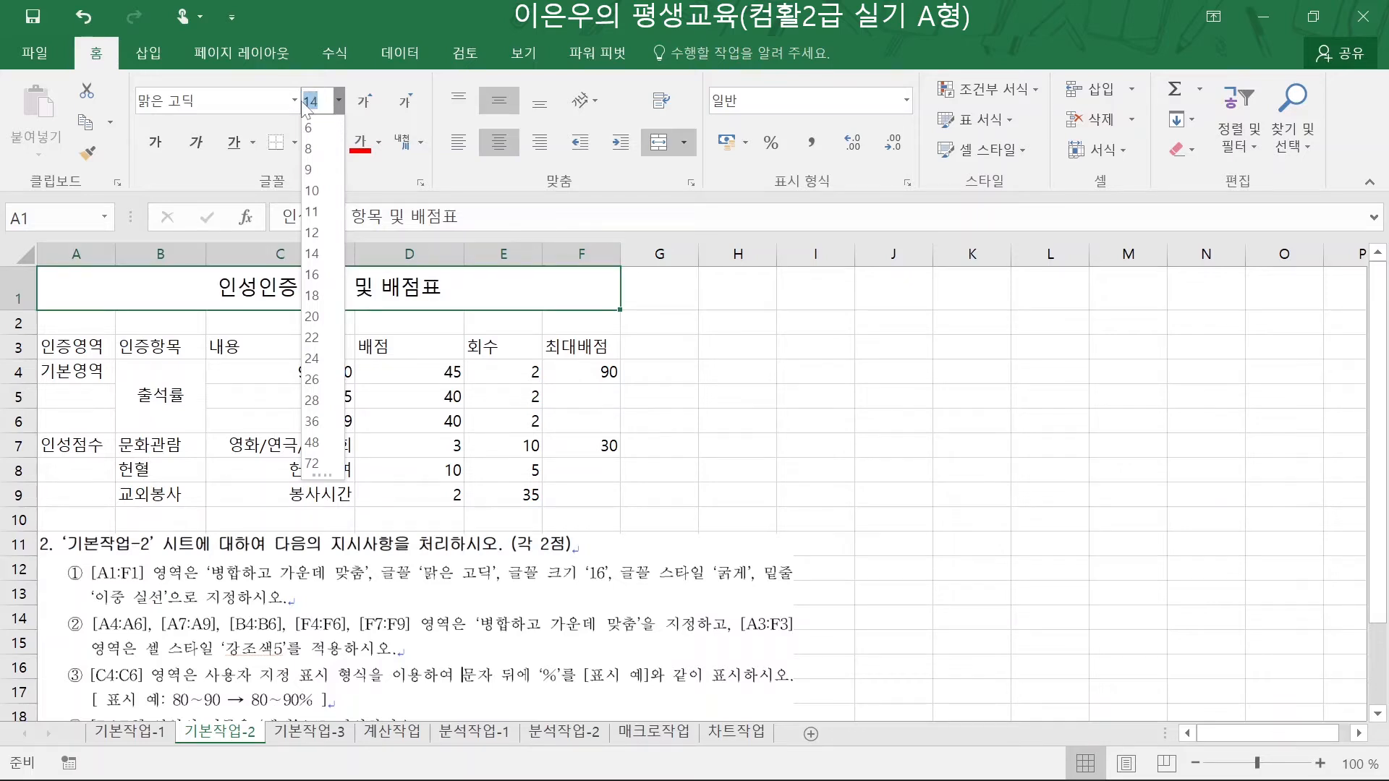
type("16")
key("Return")
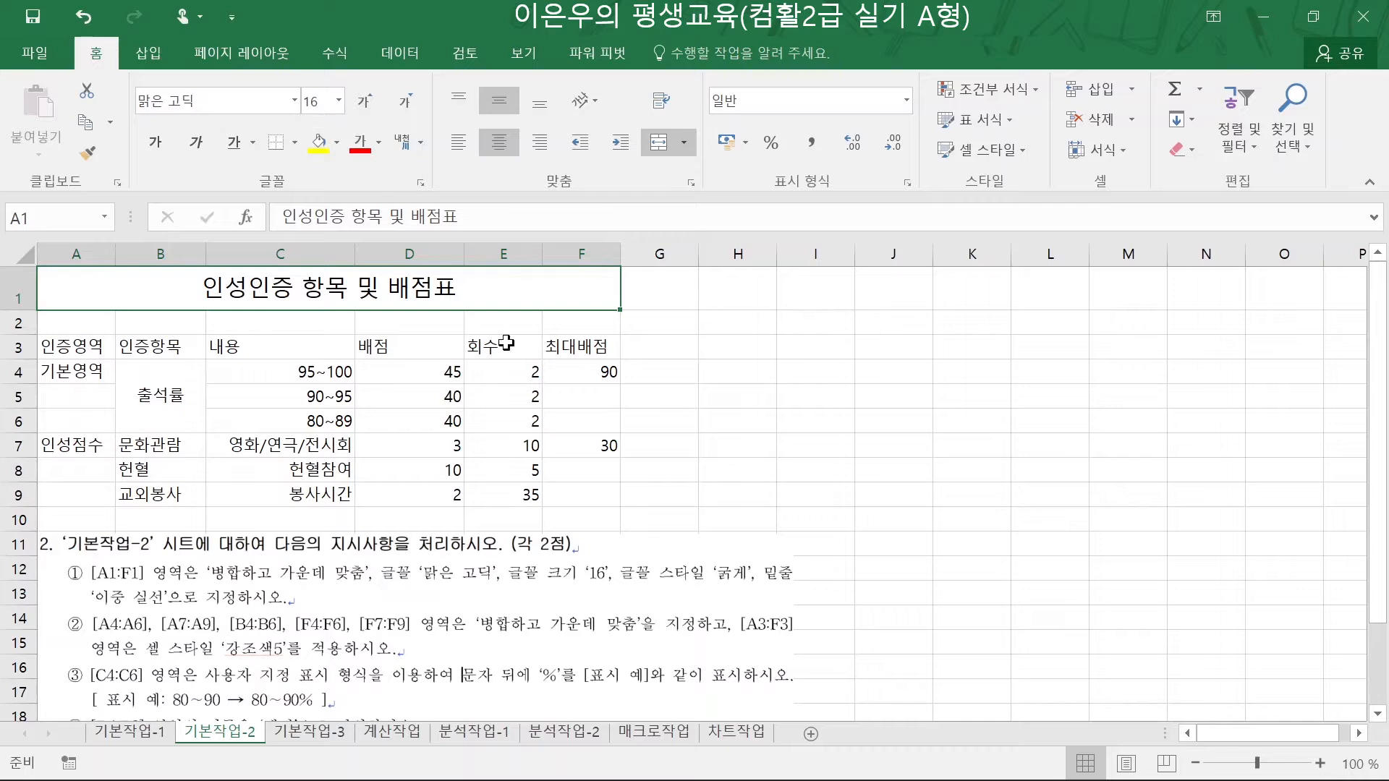
- Make the title in A1:F1 bold and give it a double underline
left_click(154, 141)
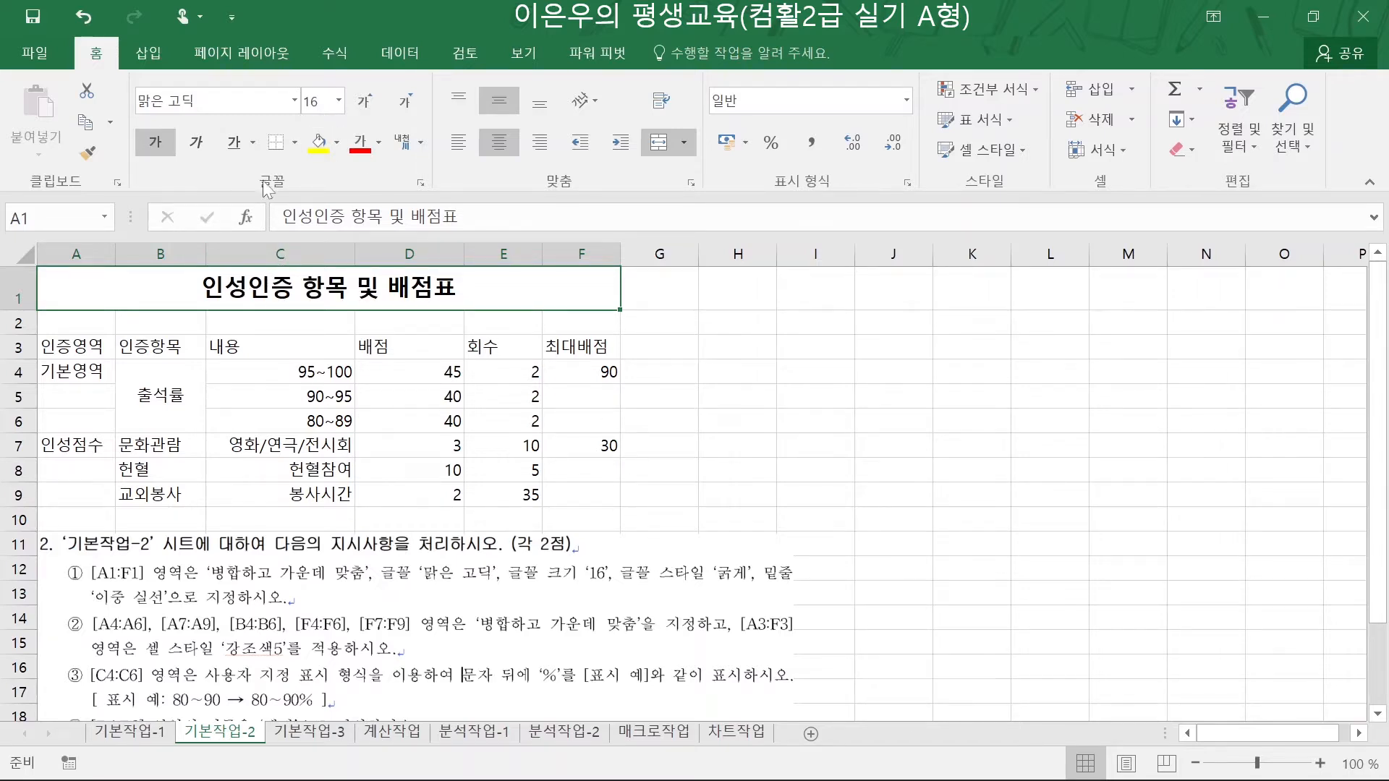
left_click(251, 144)
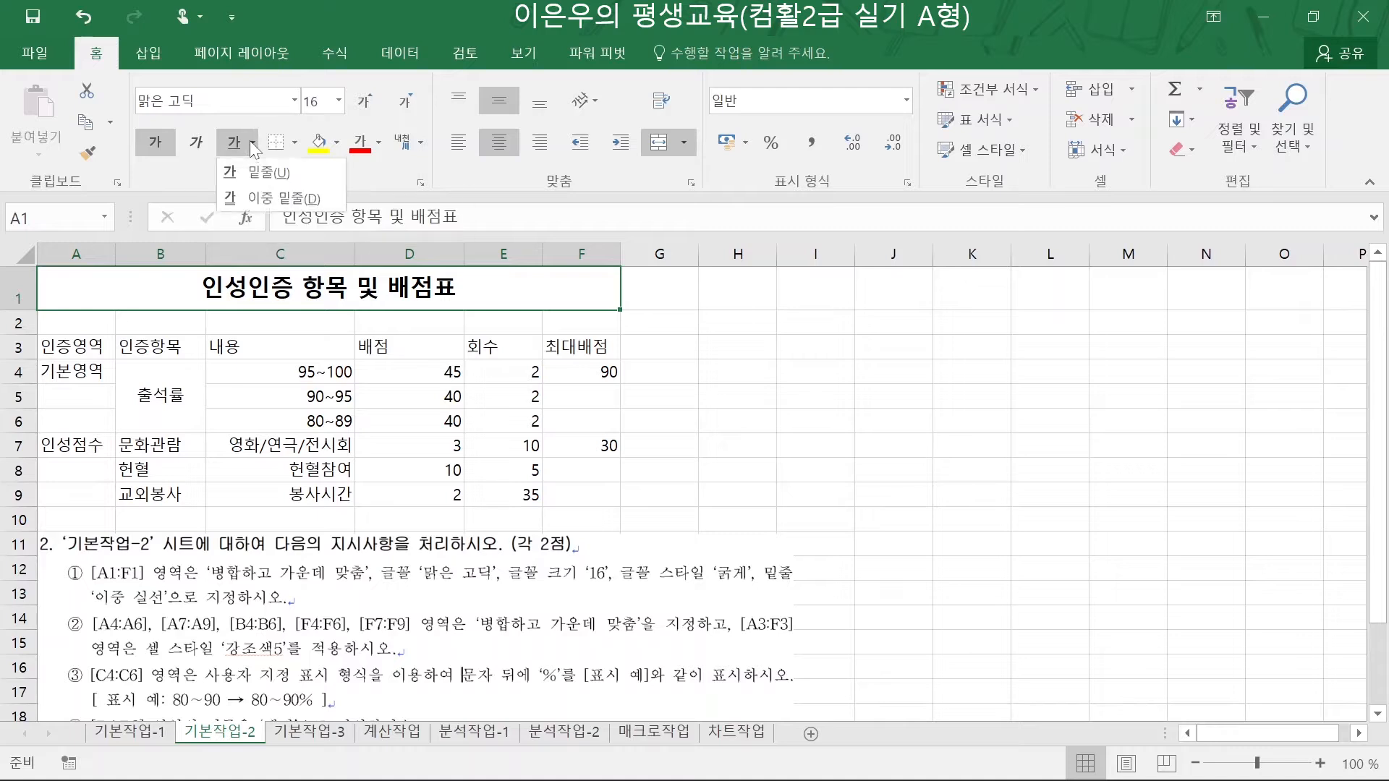
left_click(249, 196)
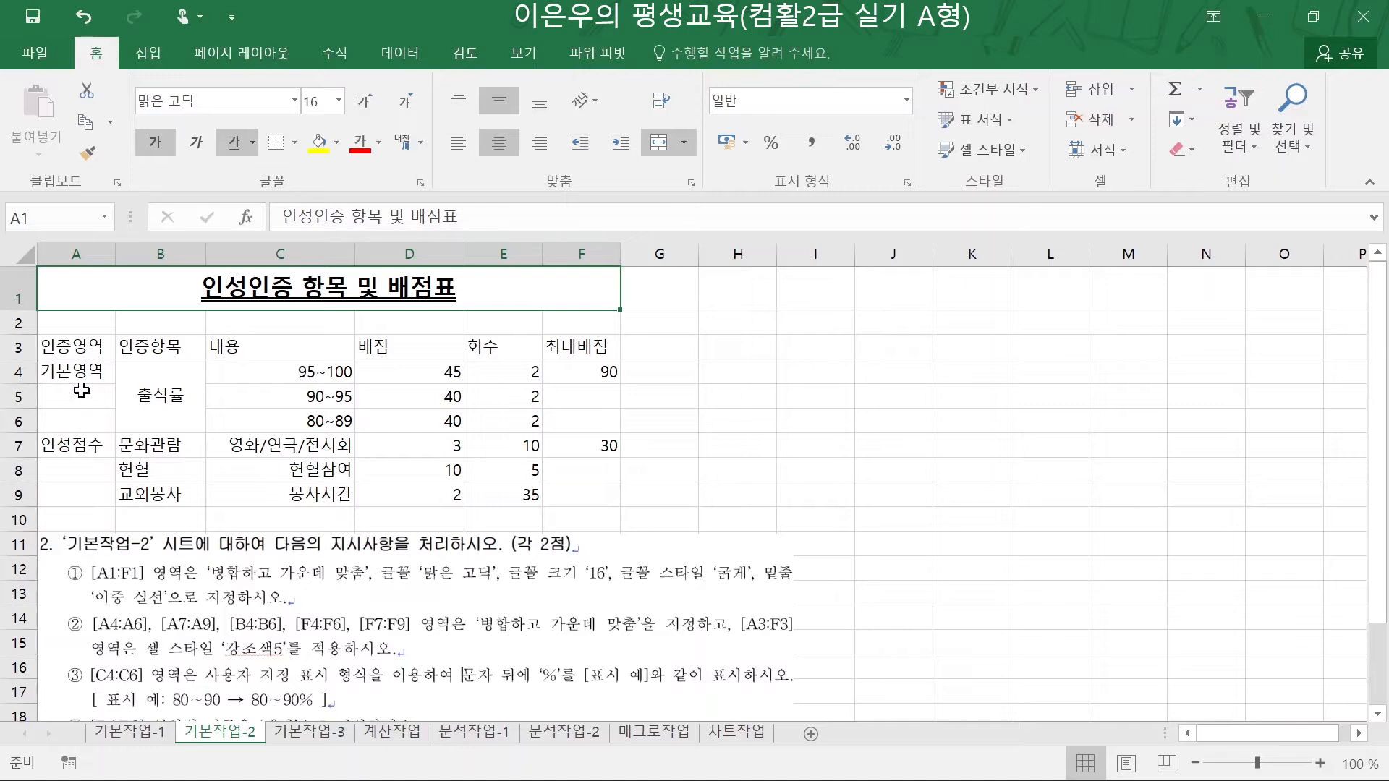
- Merge and center each of the ranges A4:A6, A7:A9, B4:B6, F4:F6 and F7:F9
left_click_drag(76, 373, 73, 430)
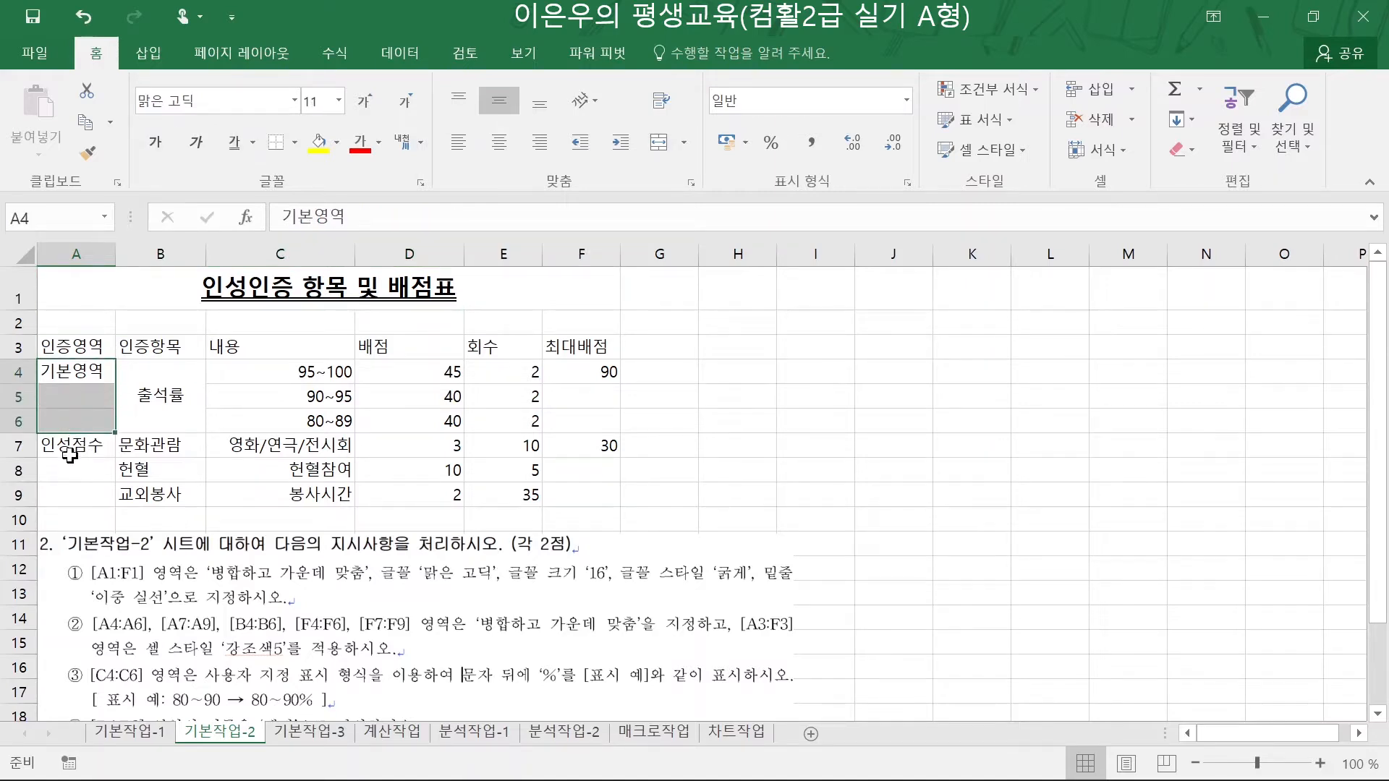
left_click_drag(69, 448, 63, 502)
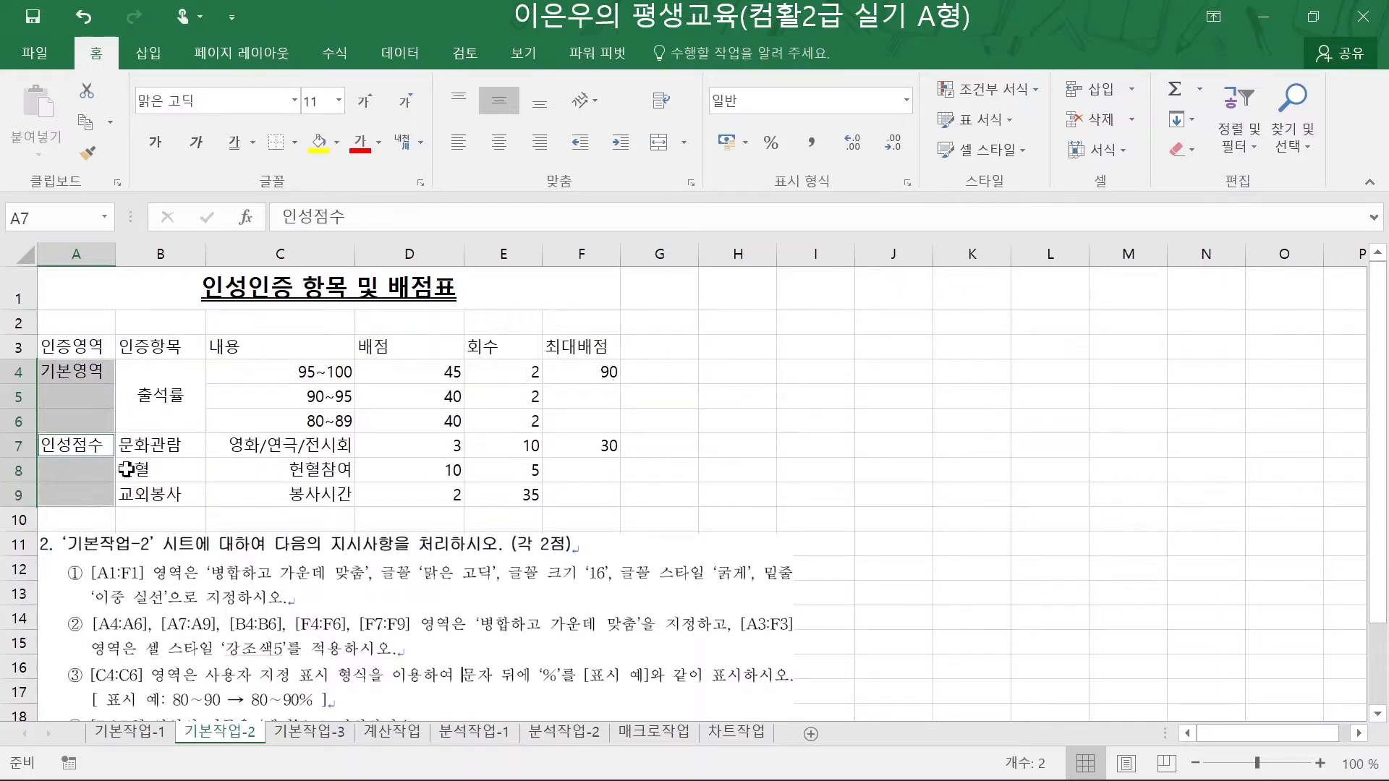
left_click(165, 387, "ctrl")
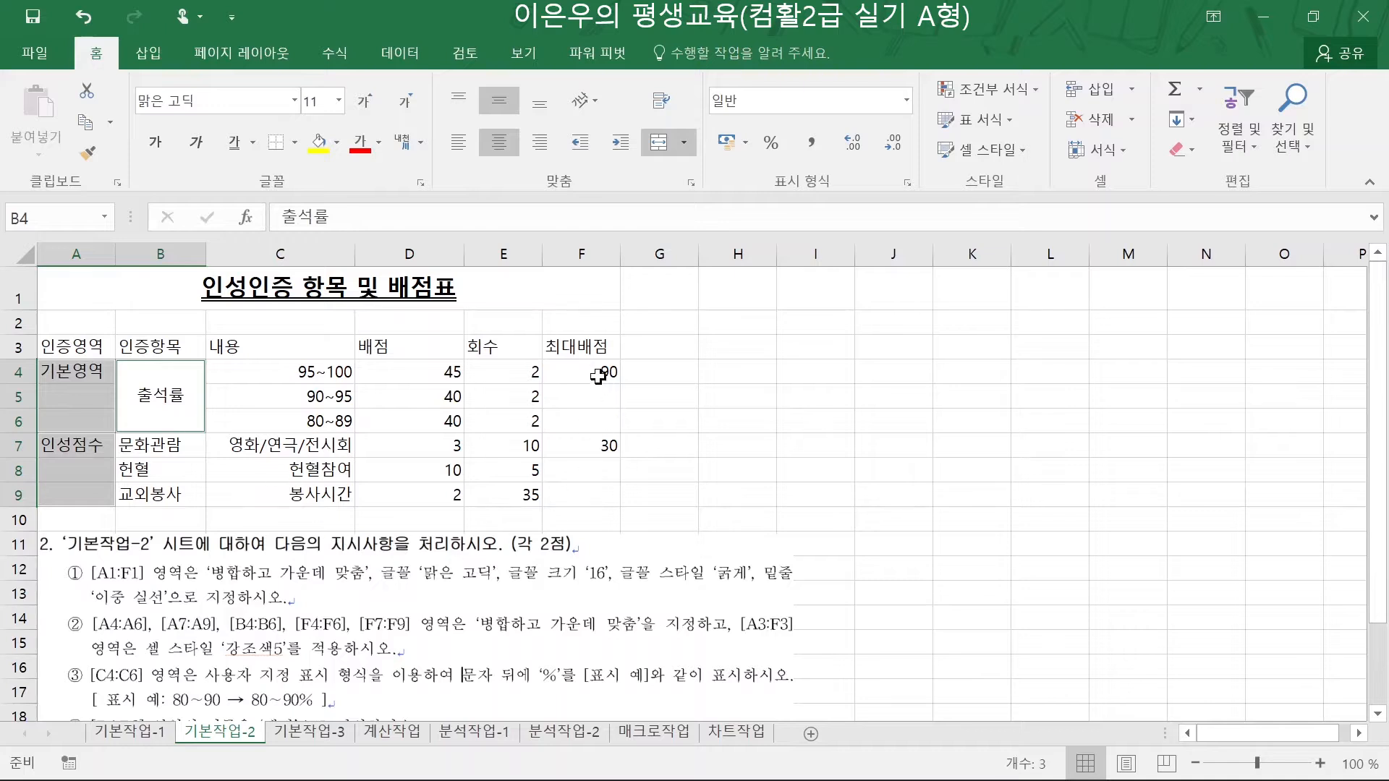
left_click_drag(599, 373, 597, 413)
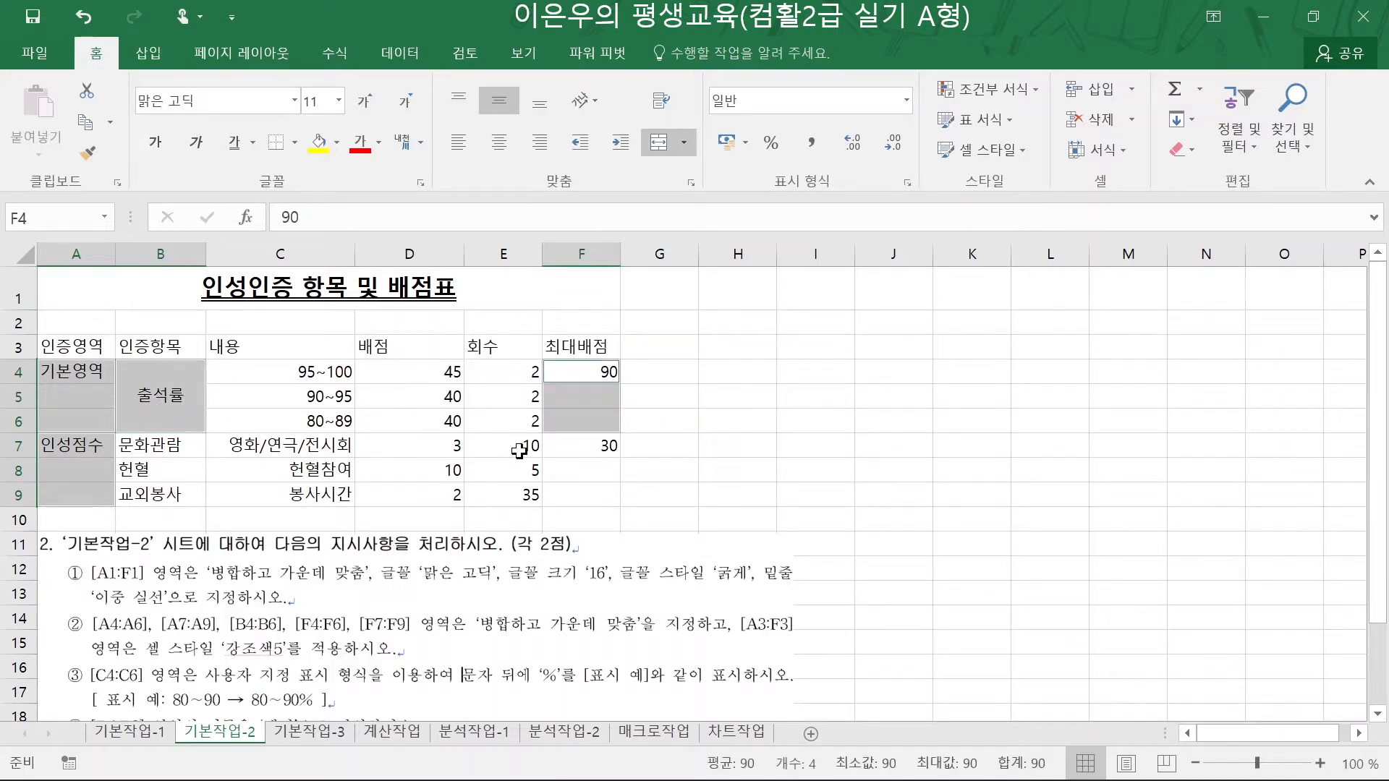
left_click_drag(564, 449, 565, 490)
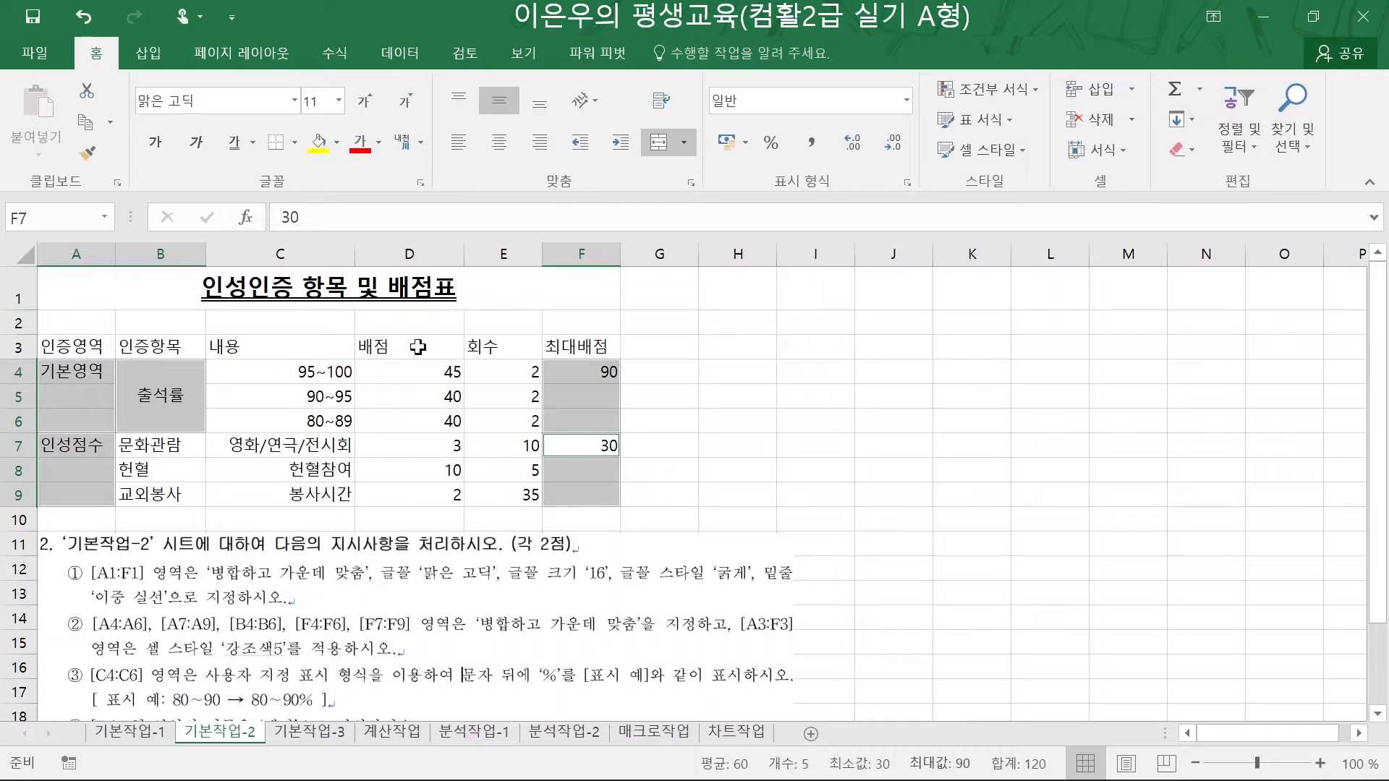
left_click(658, 146)
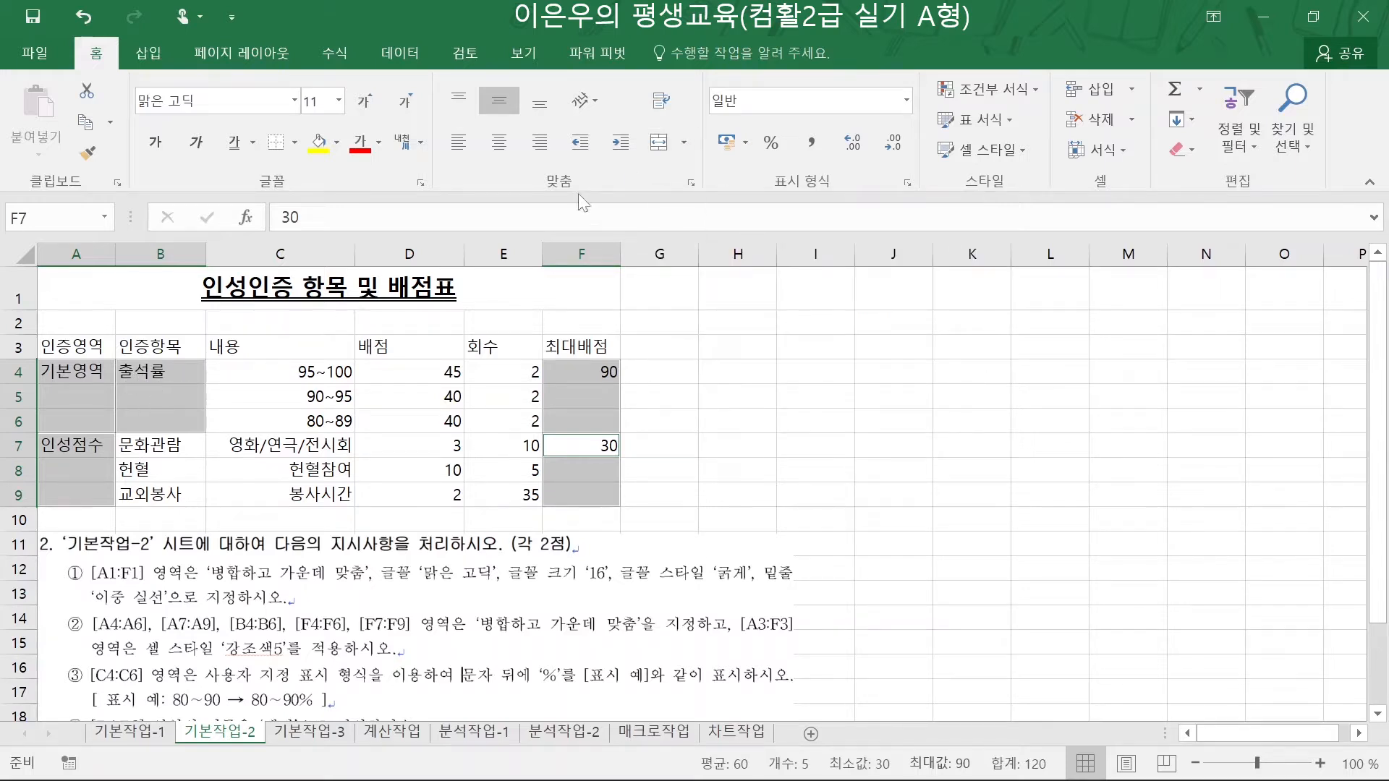
left_click(658, 145)
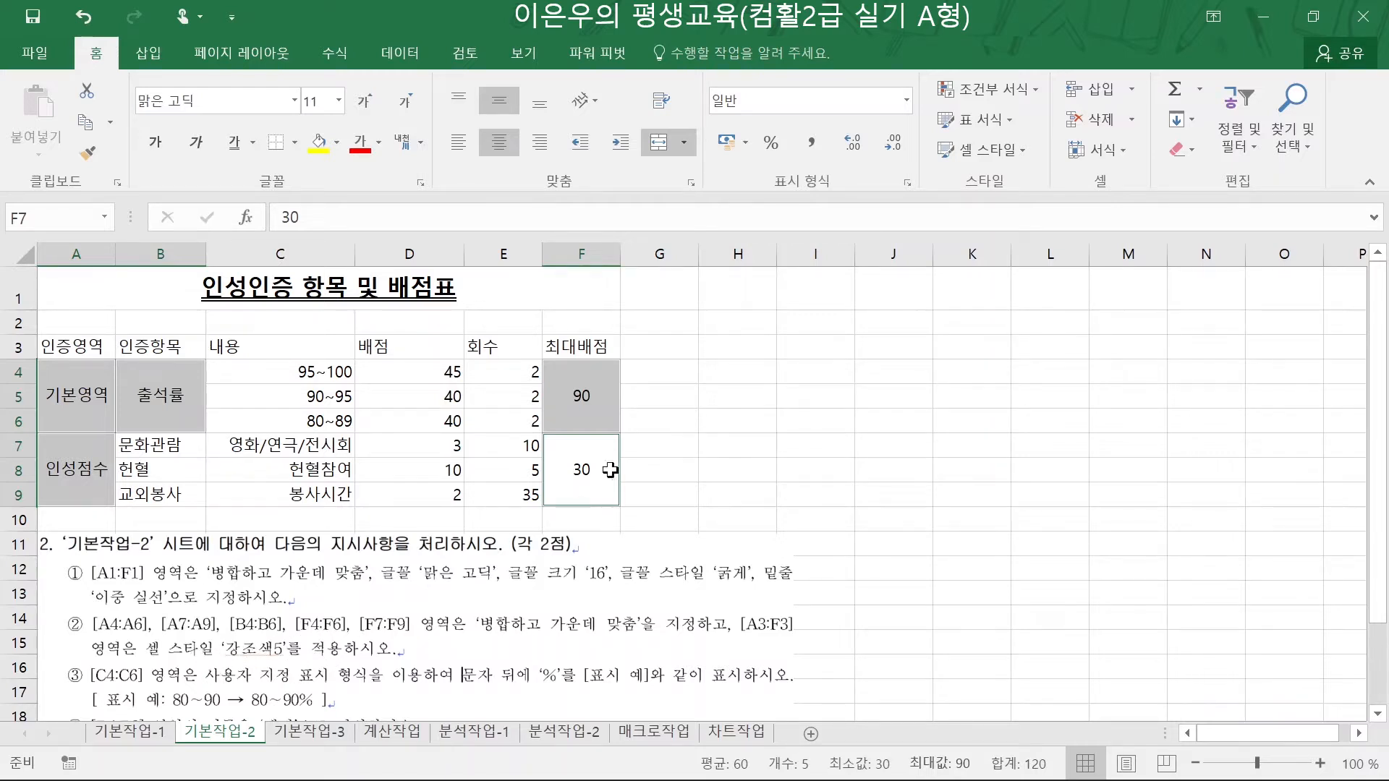
left_click(1025, 152)
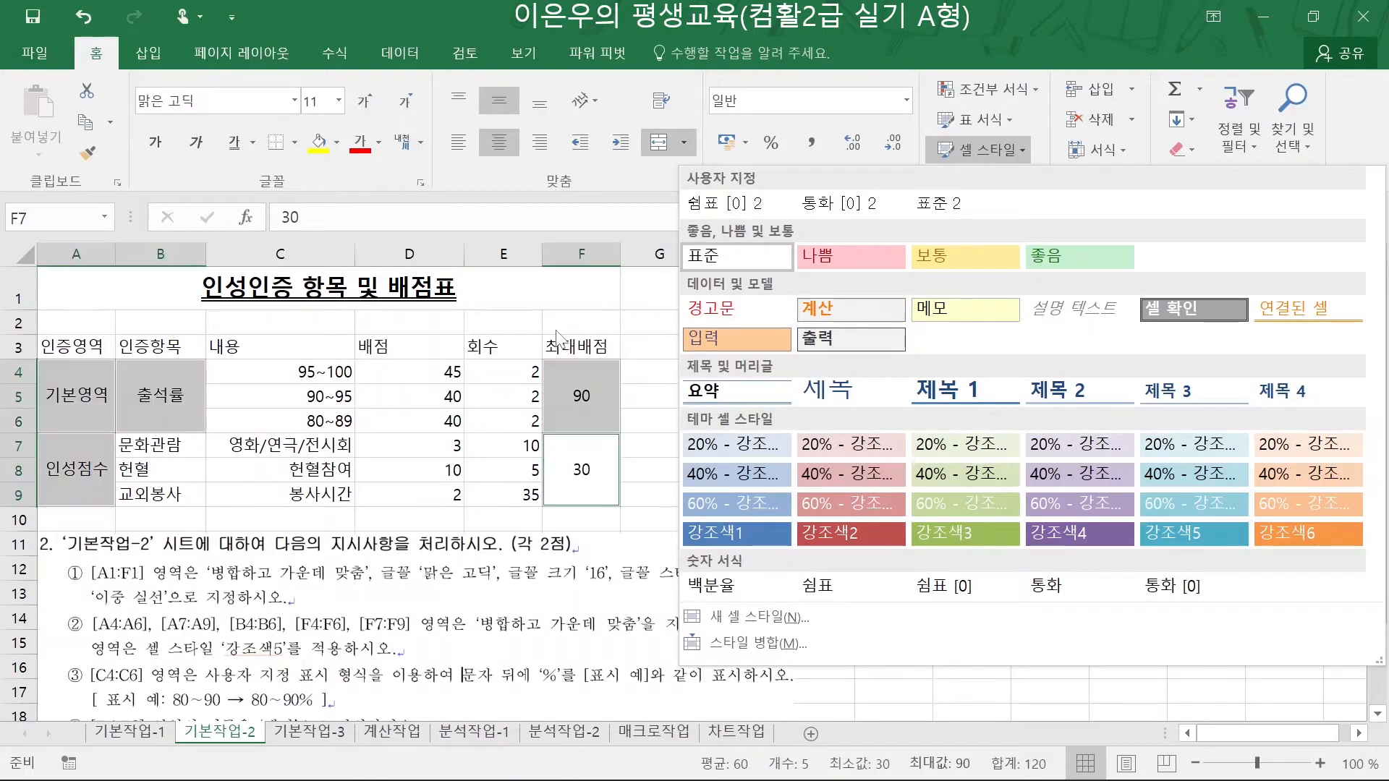
key("Escape")
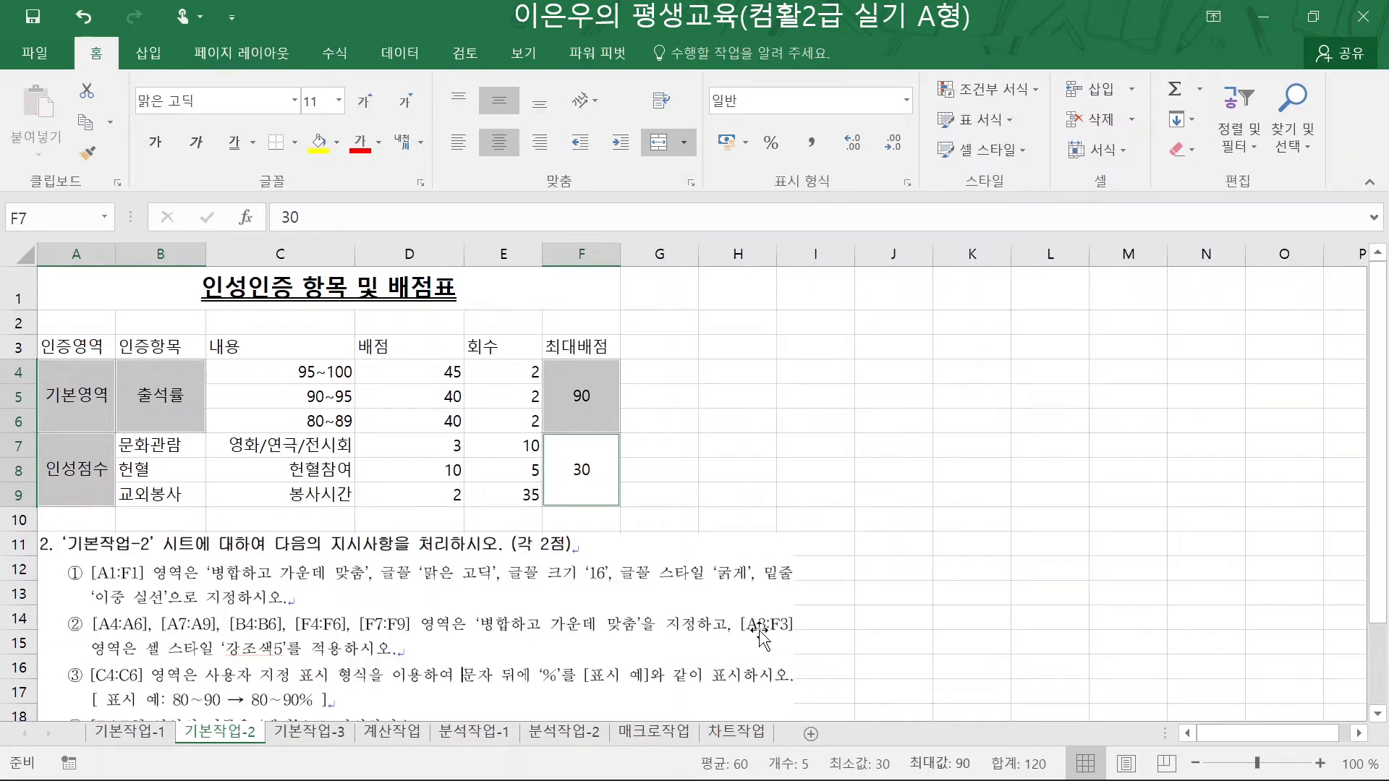
left_click(141, 302)
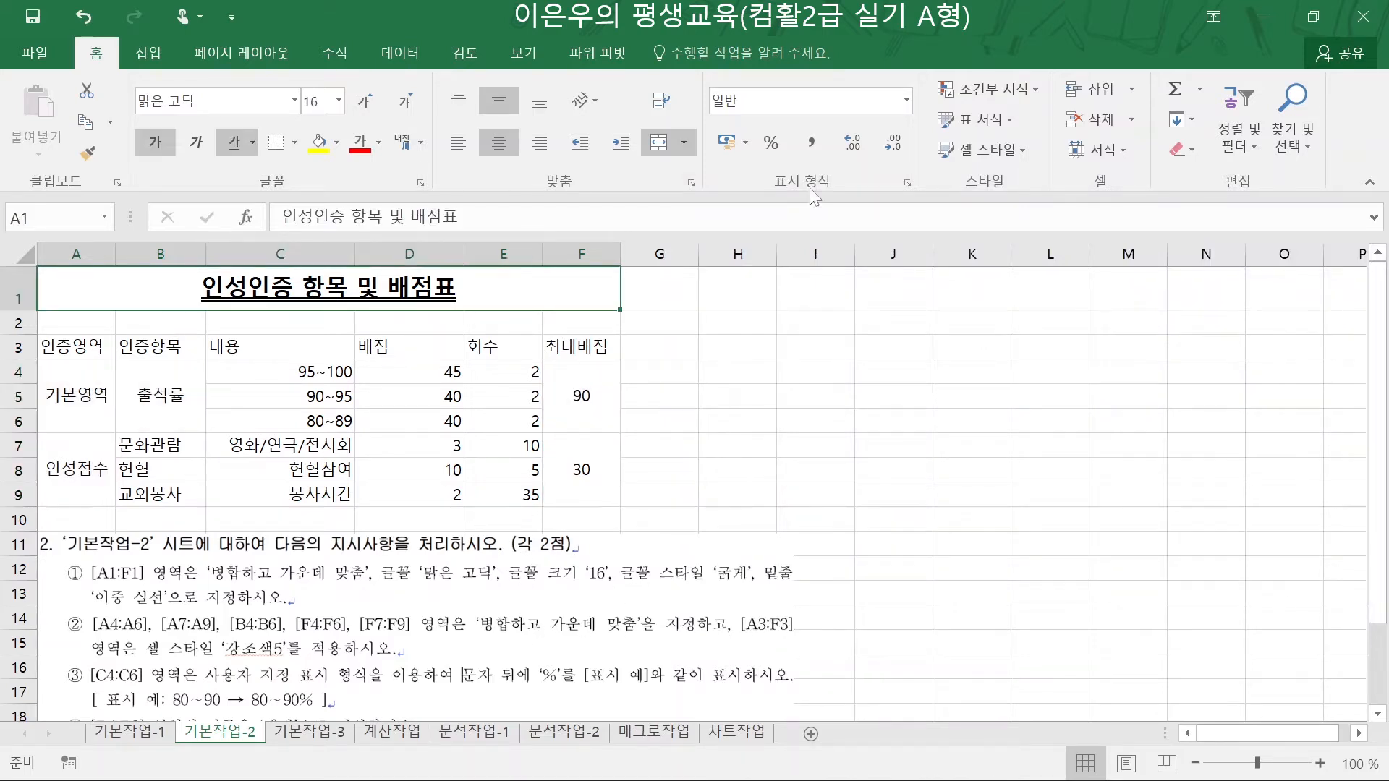
left_click(1027, 149)
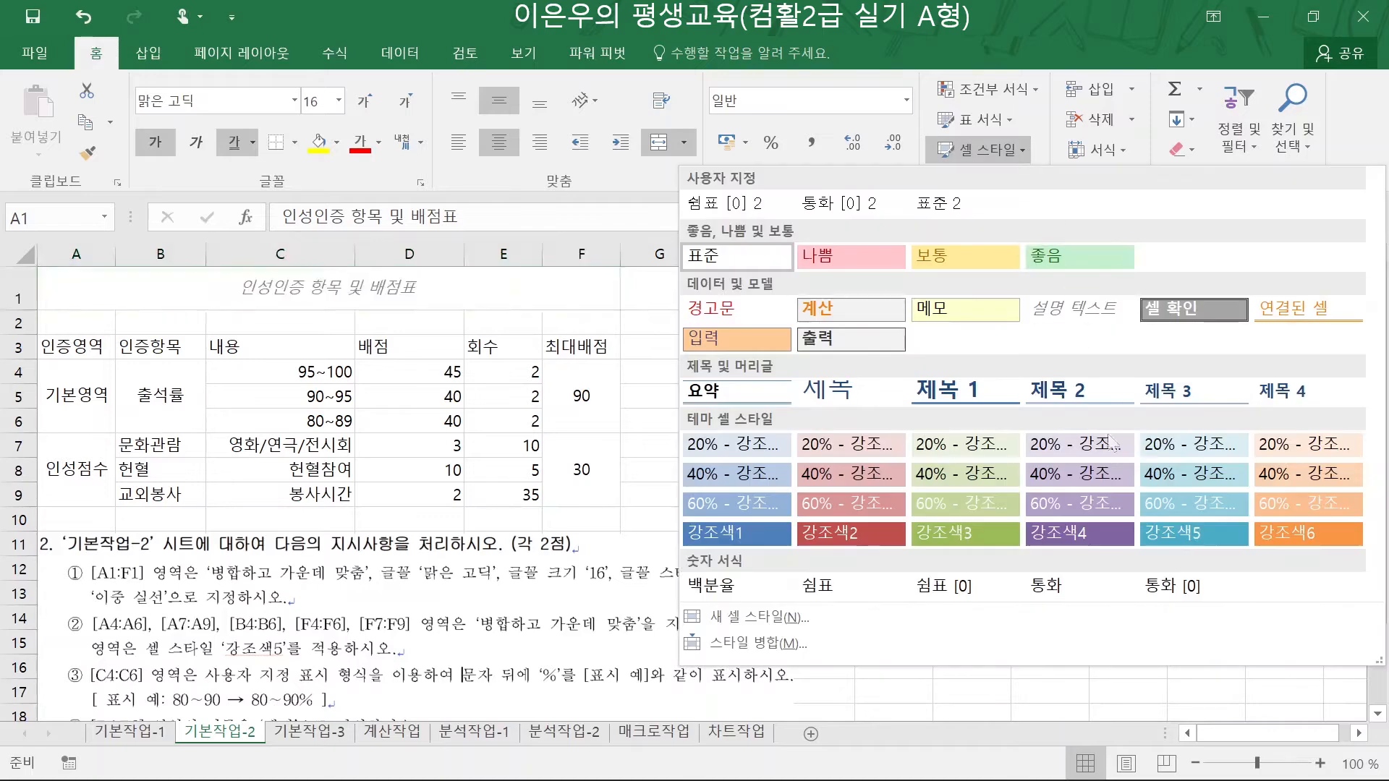
left_click(1182, 533)
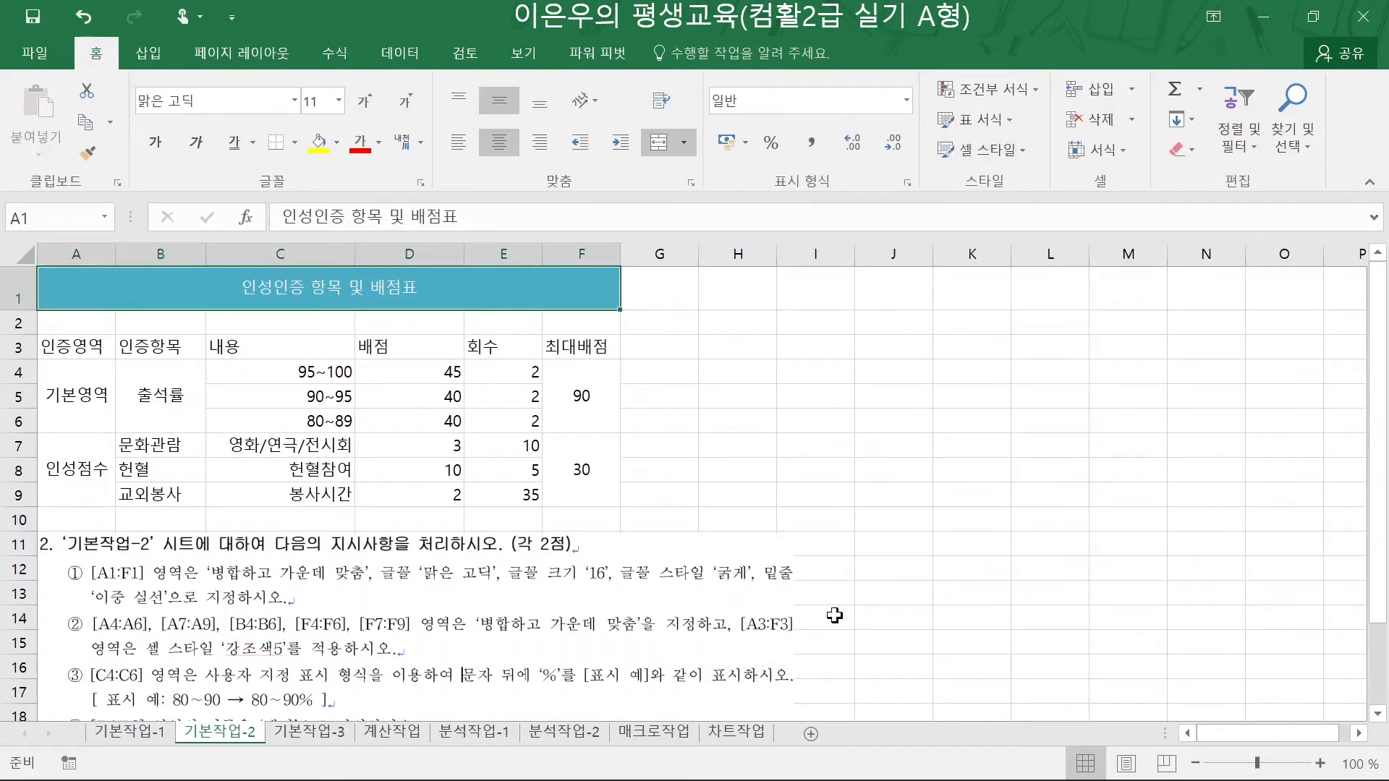
key("ctrl+z")
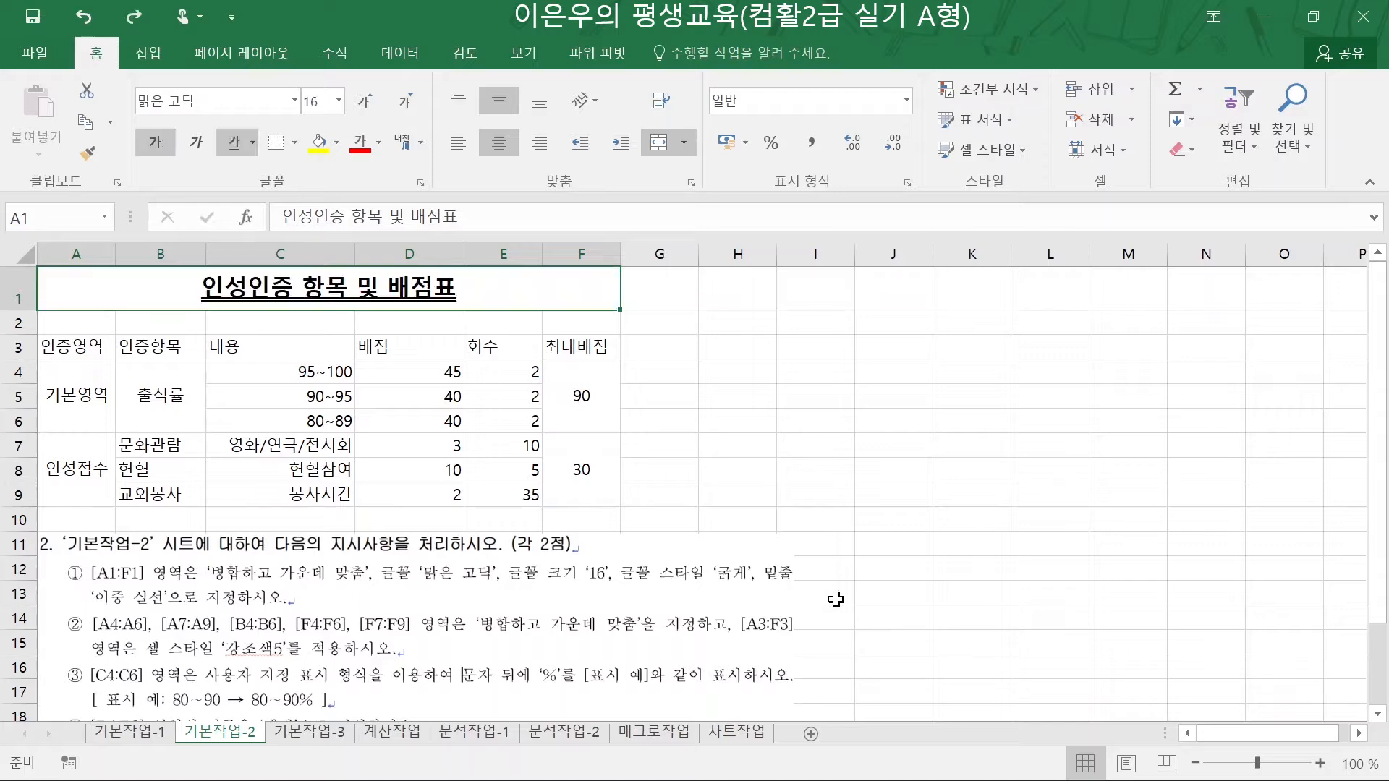
- Apply the cell style 강조색5 to the header row A3:F3
left_click_drag(533, 337, 579, 345)
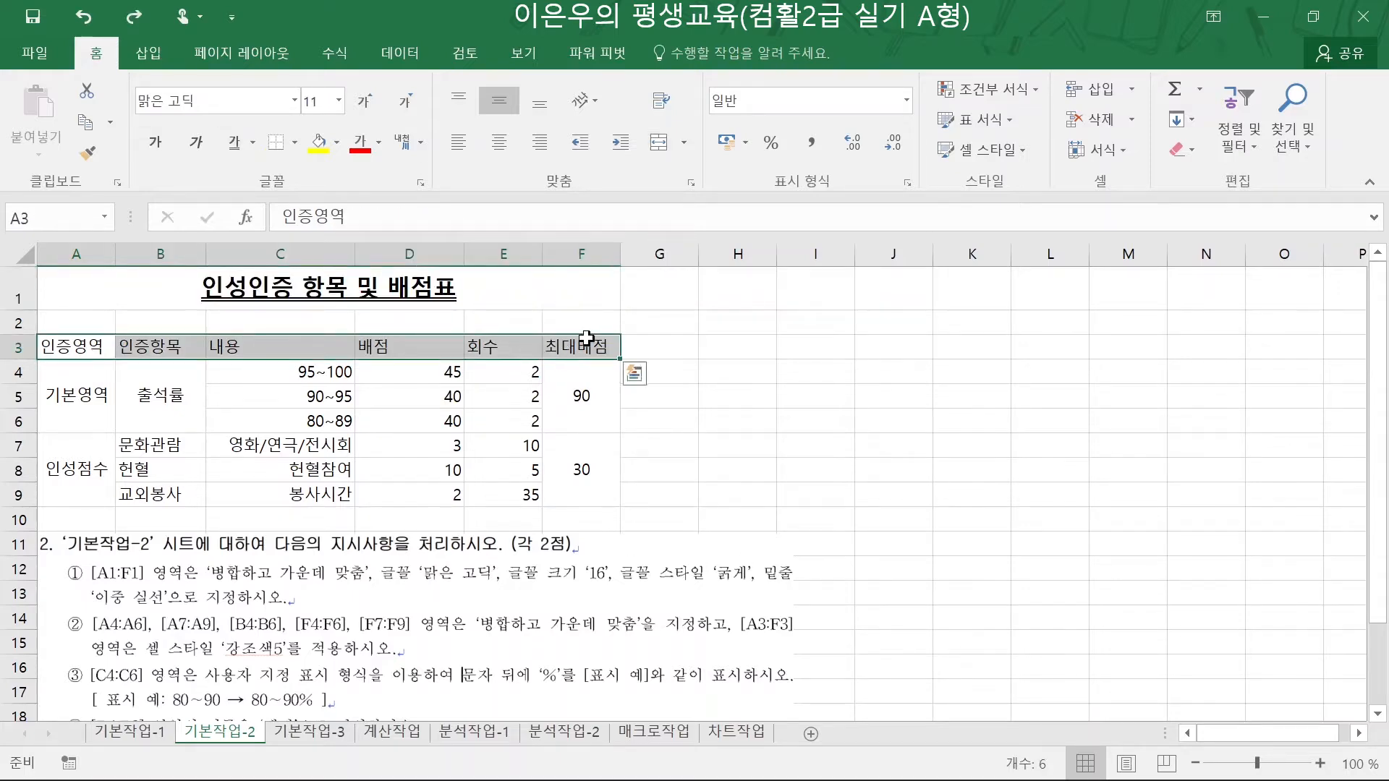
left_click(1030, 146)
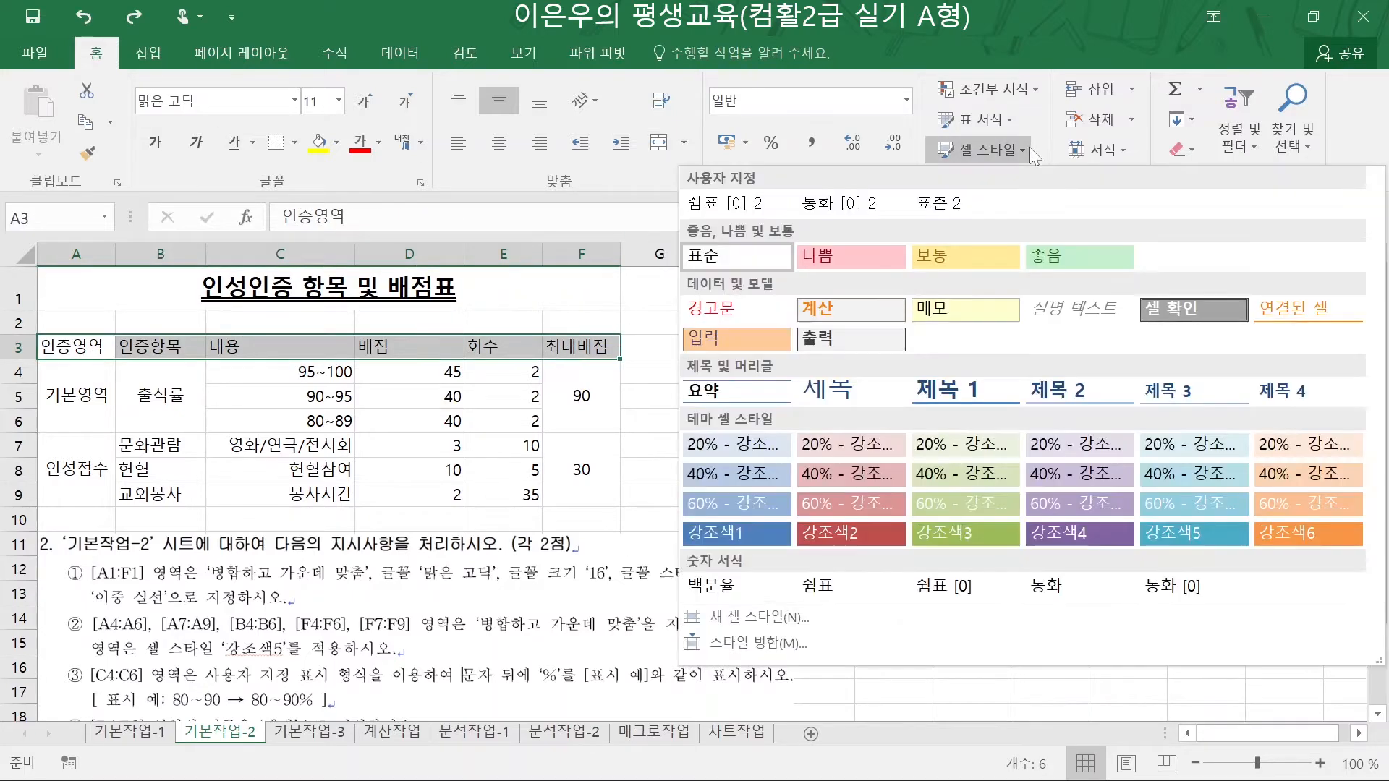
left_click(1158, 538)
left_click(760, 458)
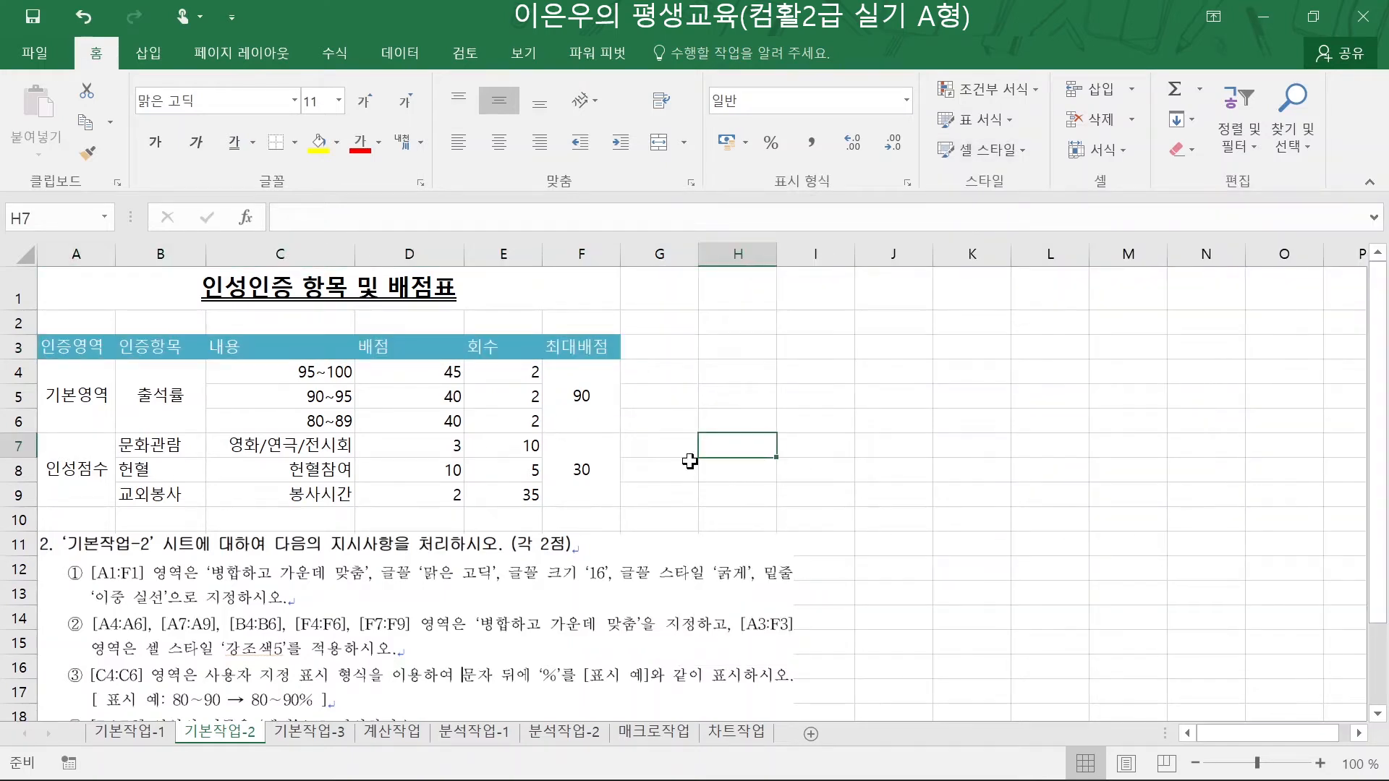
- Give C4:C6 the custom number format @"%" so a percent sign follows the text
scroll(686, 461, "down", 2)
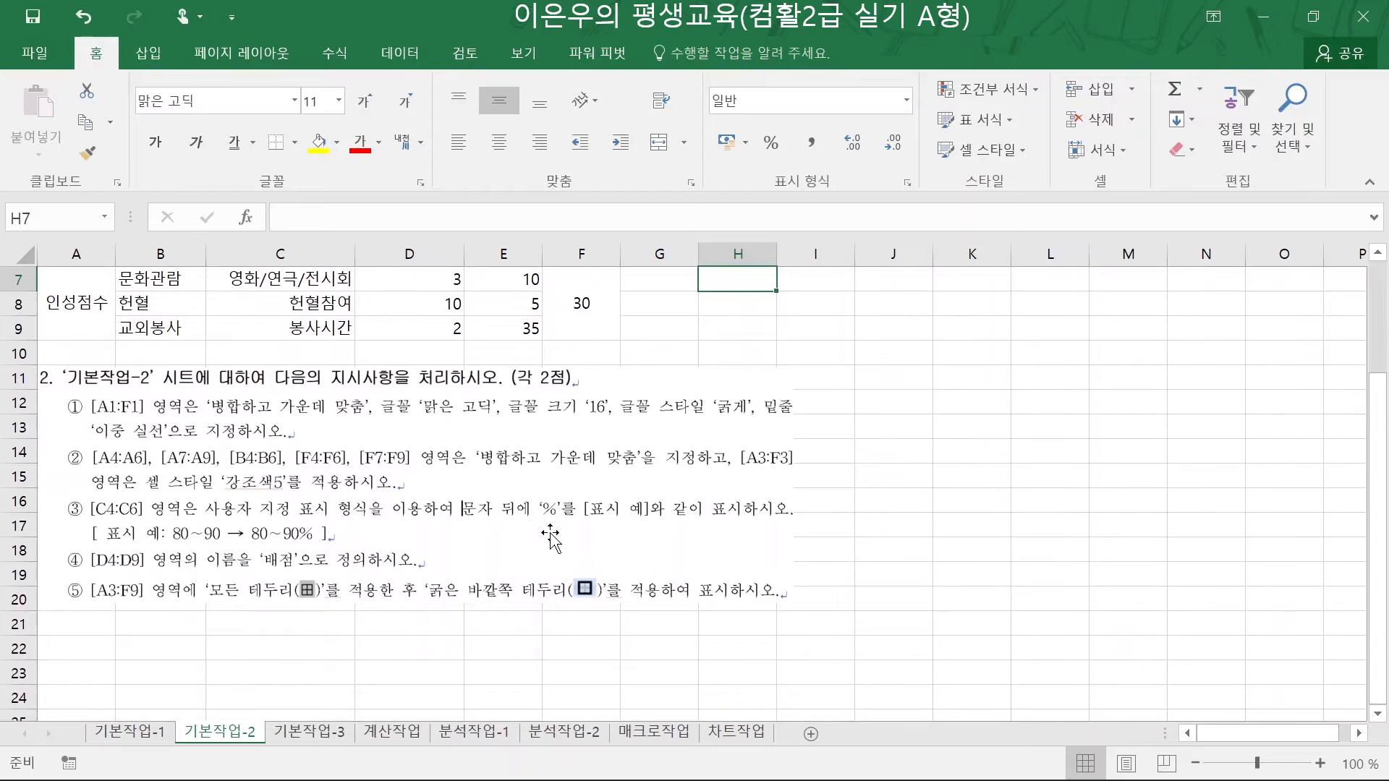
scroll(133, 521, "up", 1)
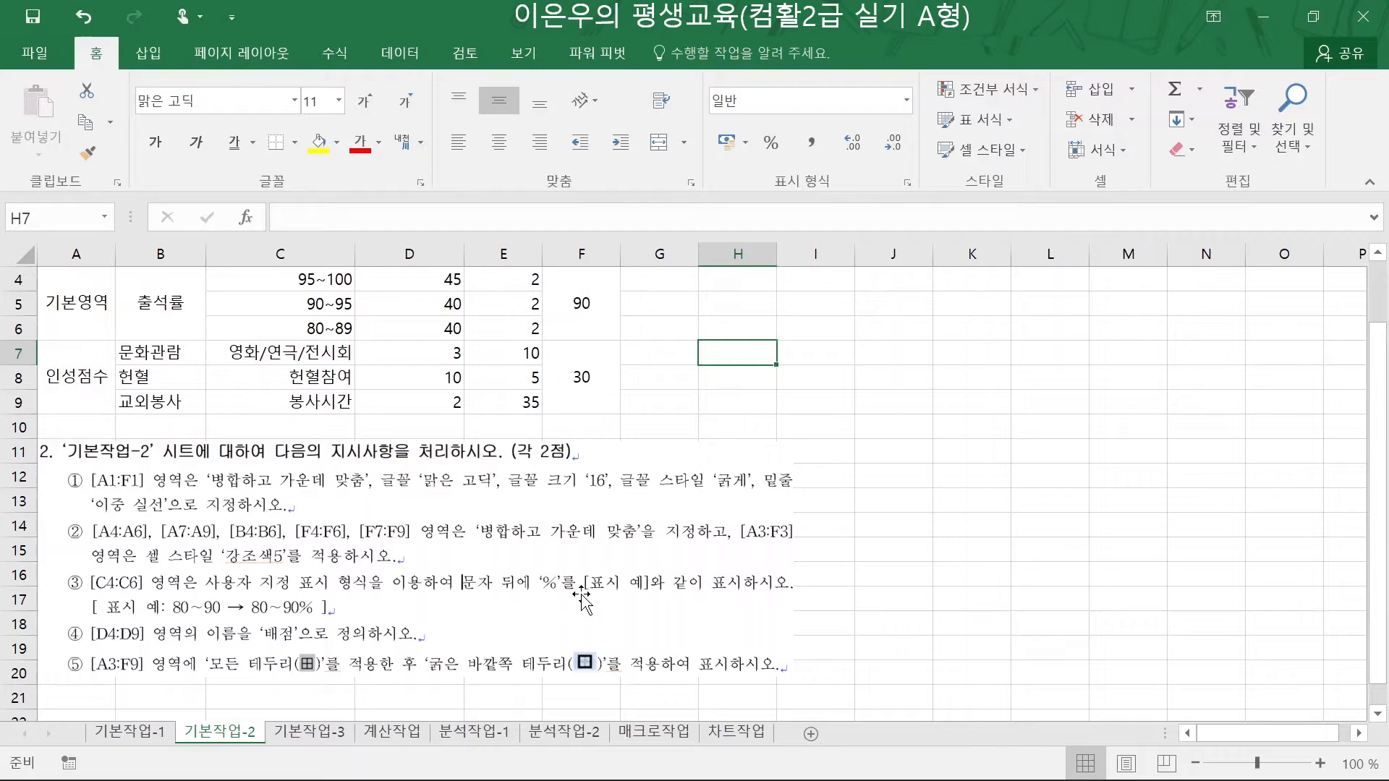
scroll(585, 600, "up", 1)
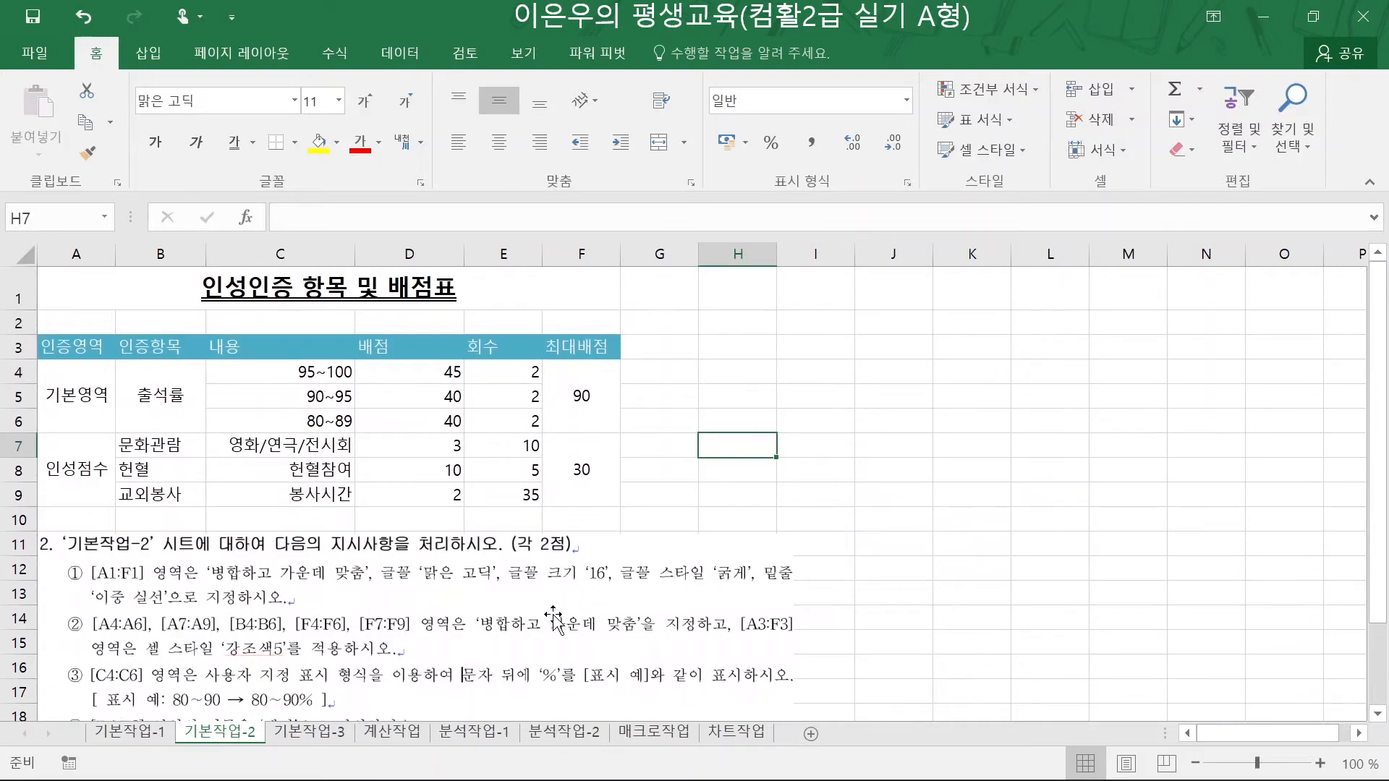
left_click(283, 375)
left_click_drag(283, 375, 282, 421)
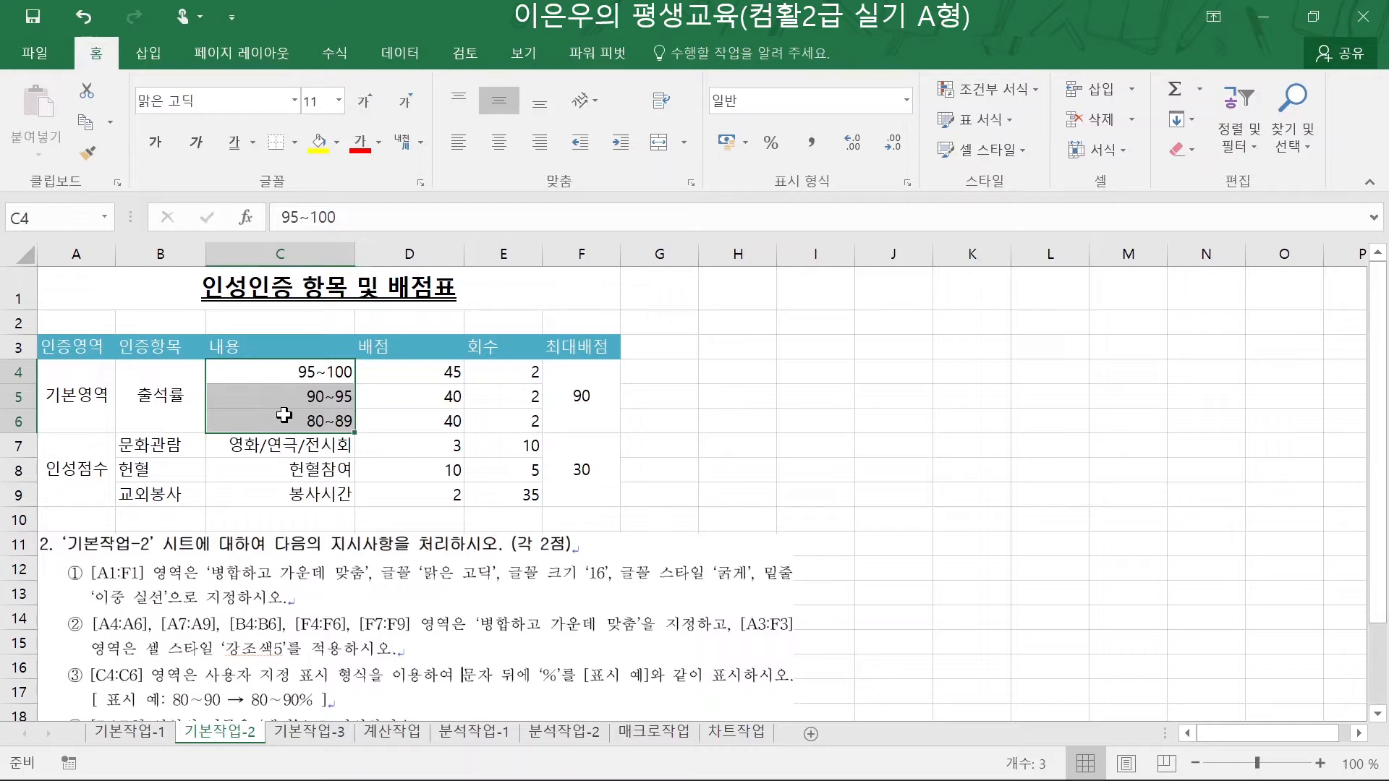
right_click(251, 373)
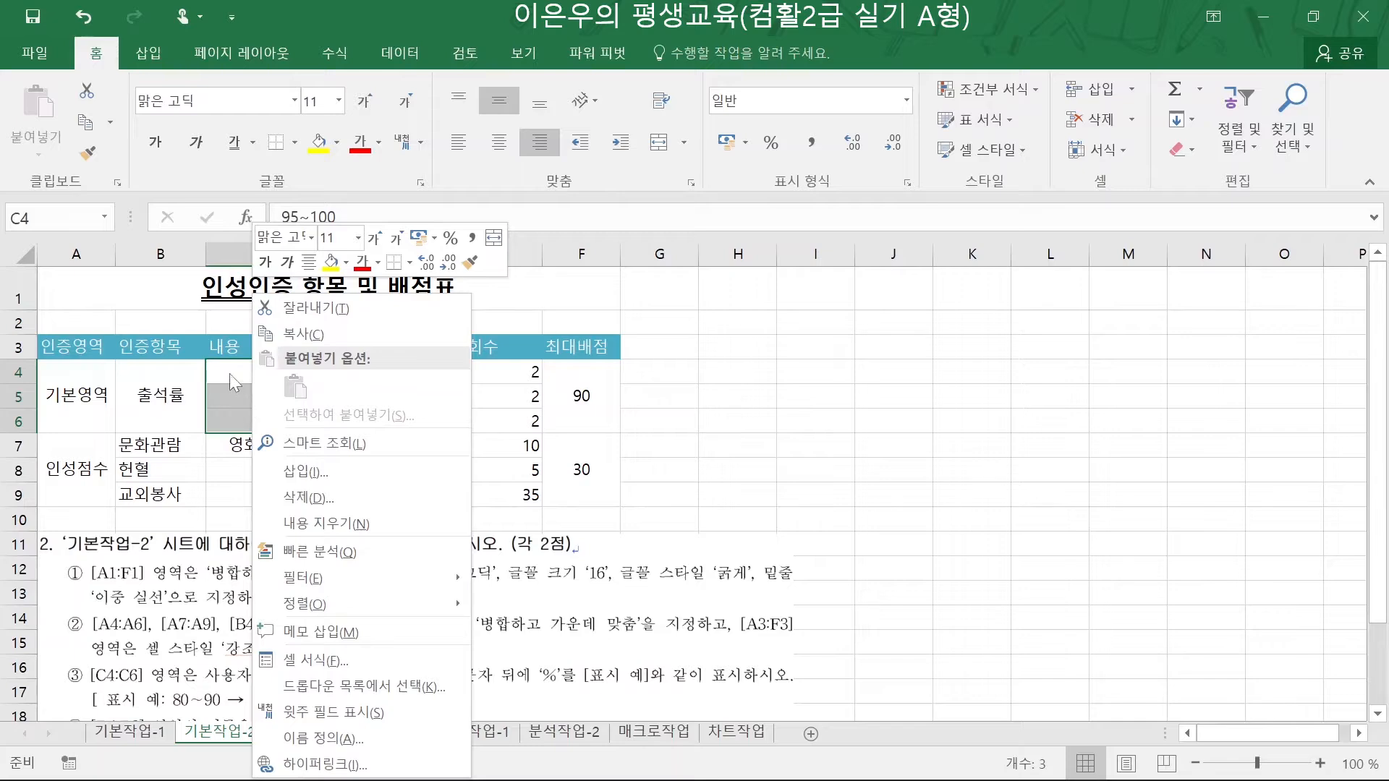
key("Escape")
key("ctrl+1")
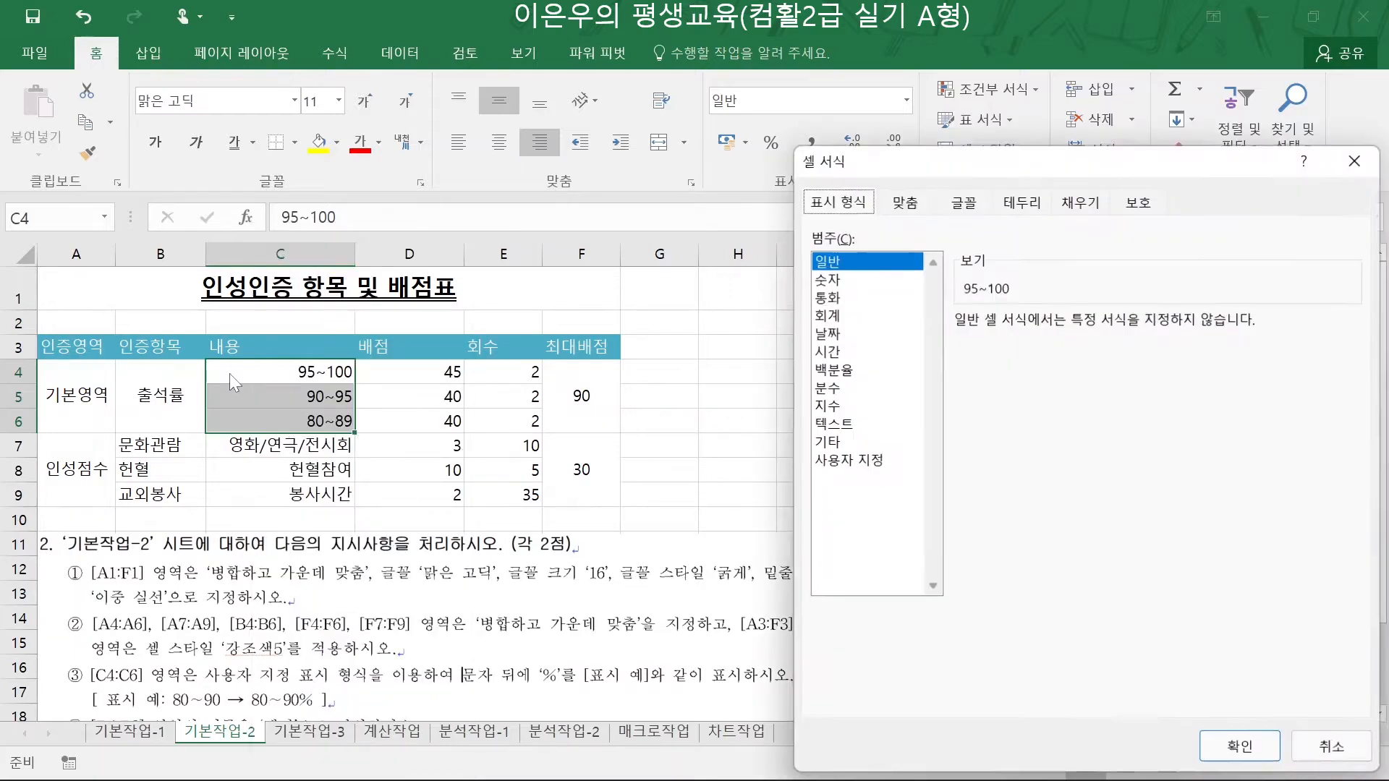
left_click(860, 461)
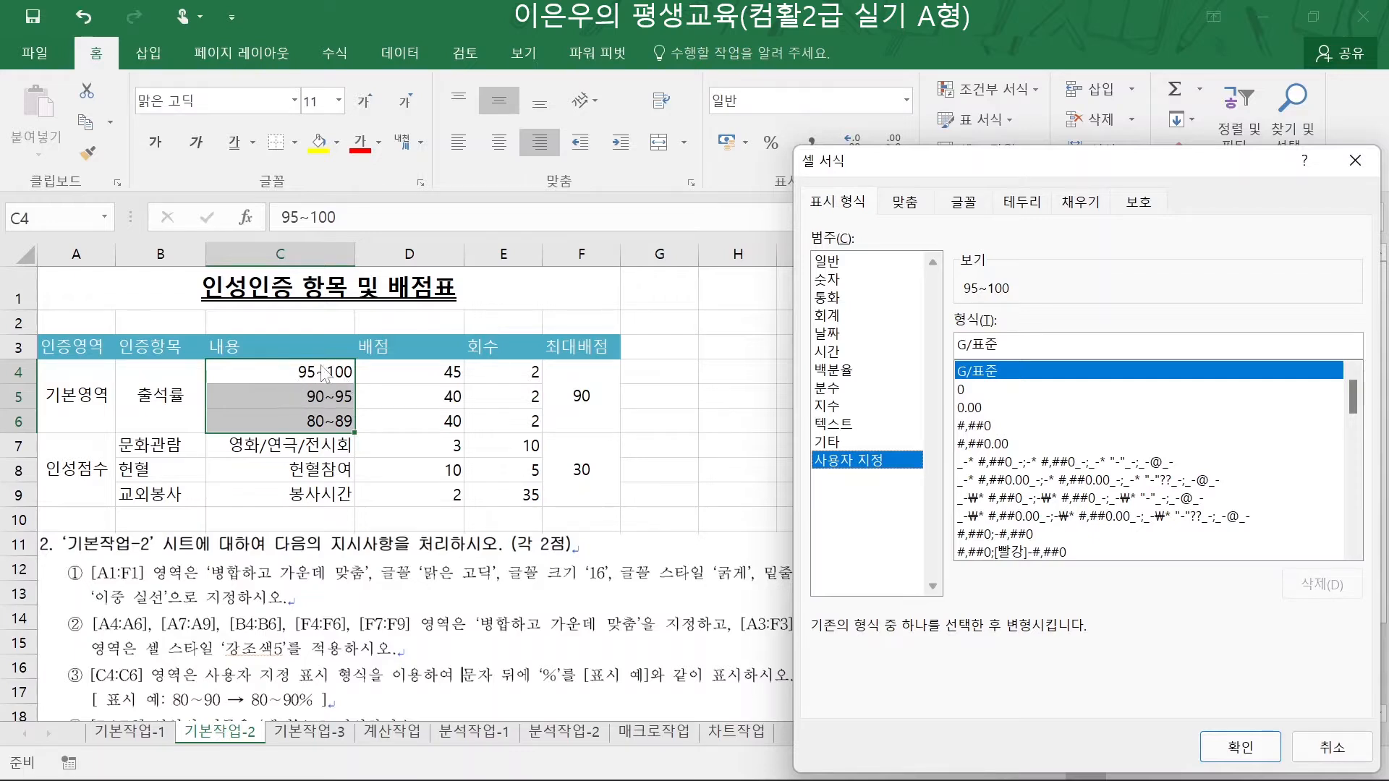
left_click_drag(1001, 345, 966, 345)
type("@")
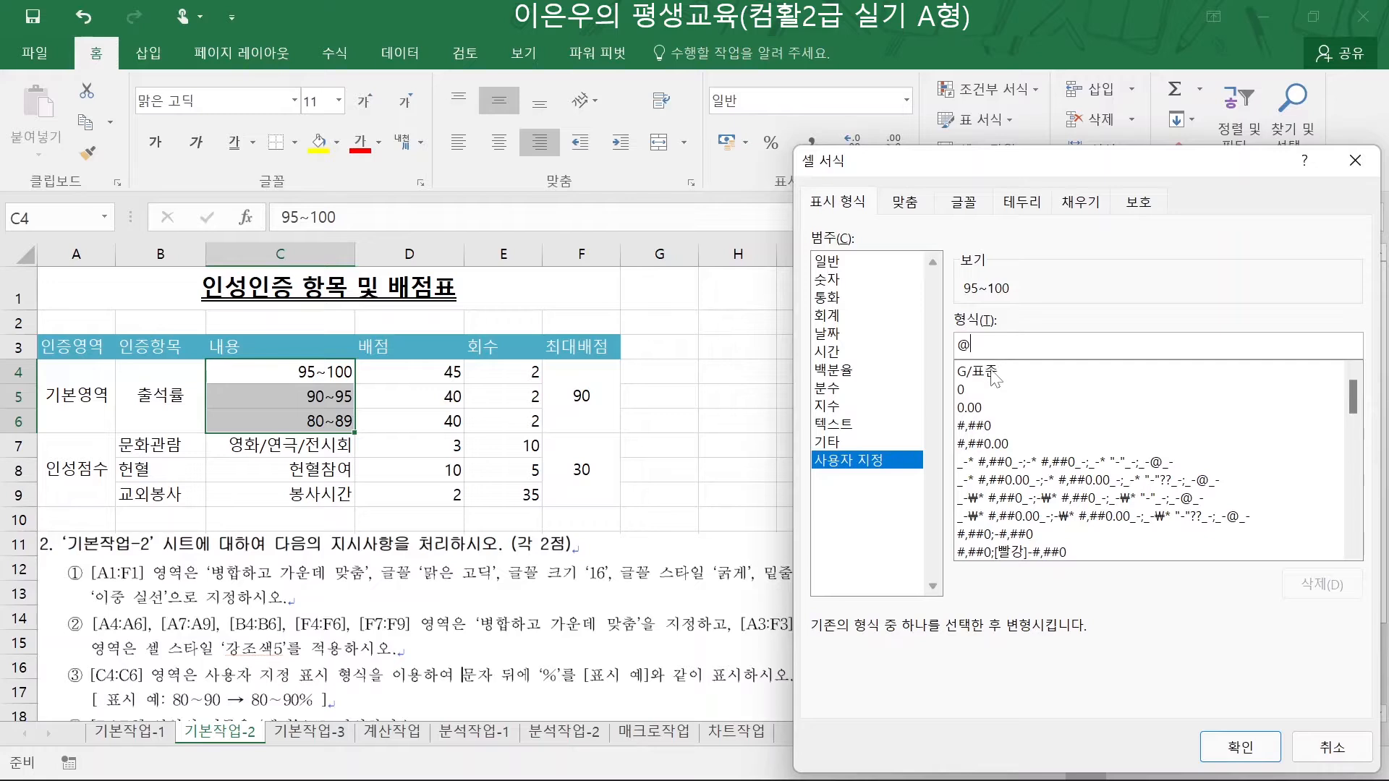
type("\"%\"")
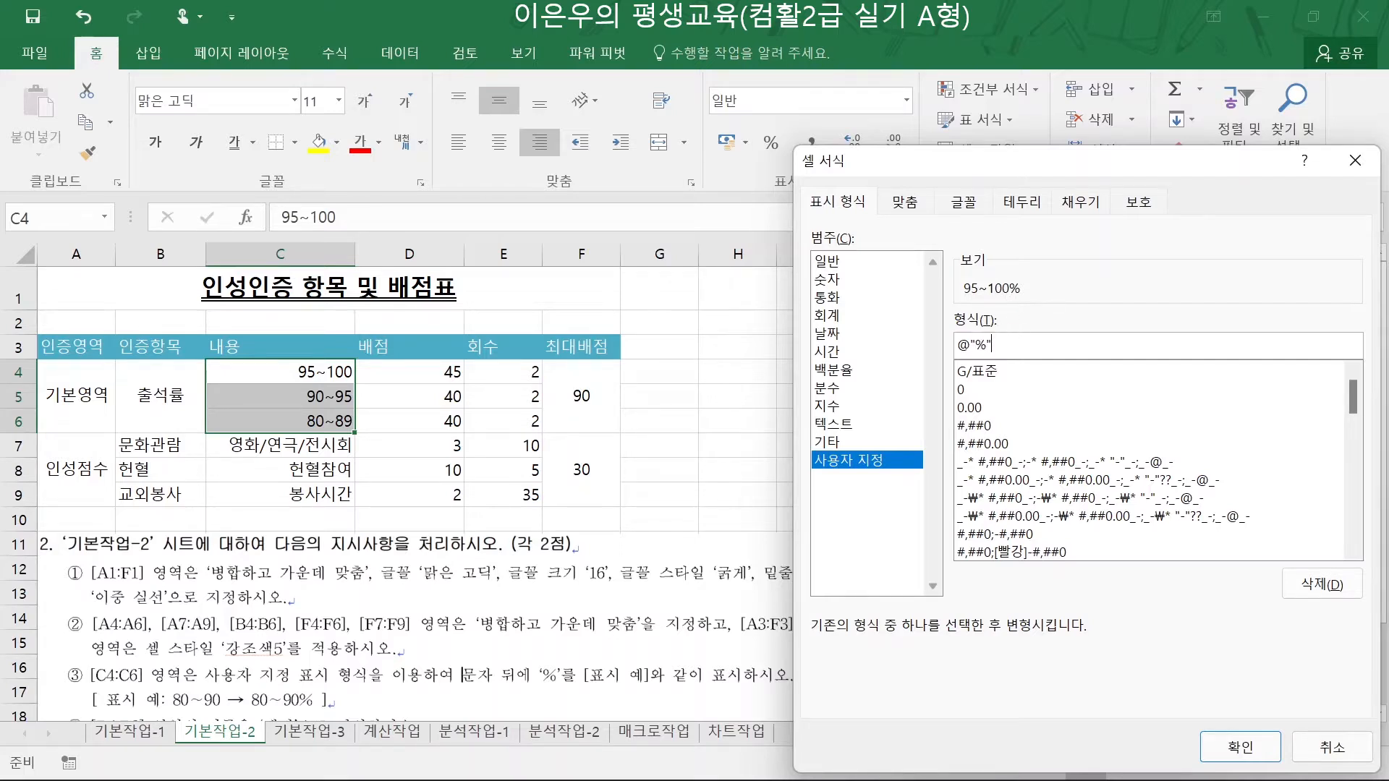
left_click(1241, 747)
left_click(648, 445)
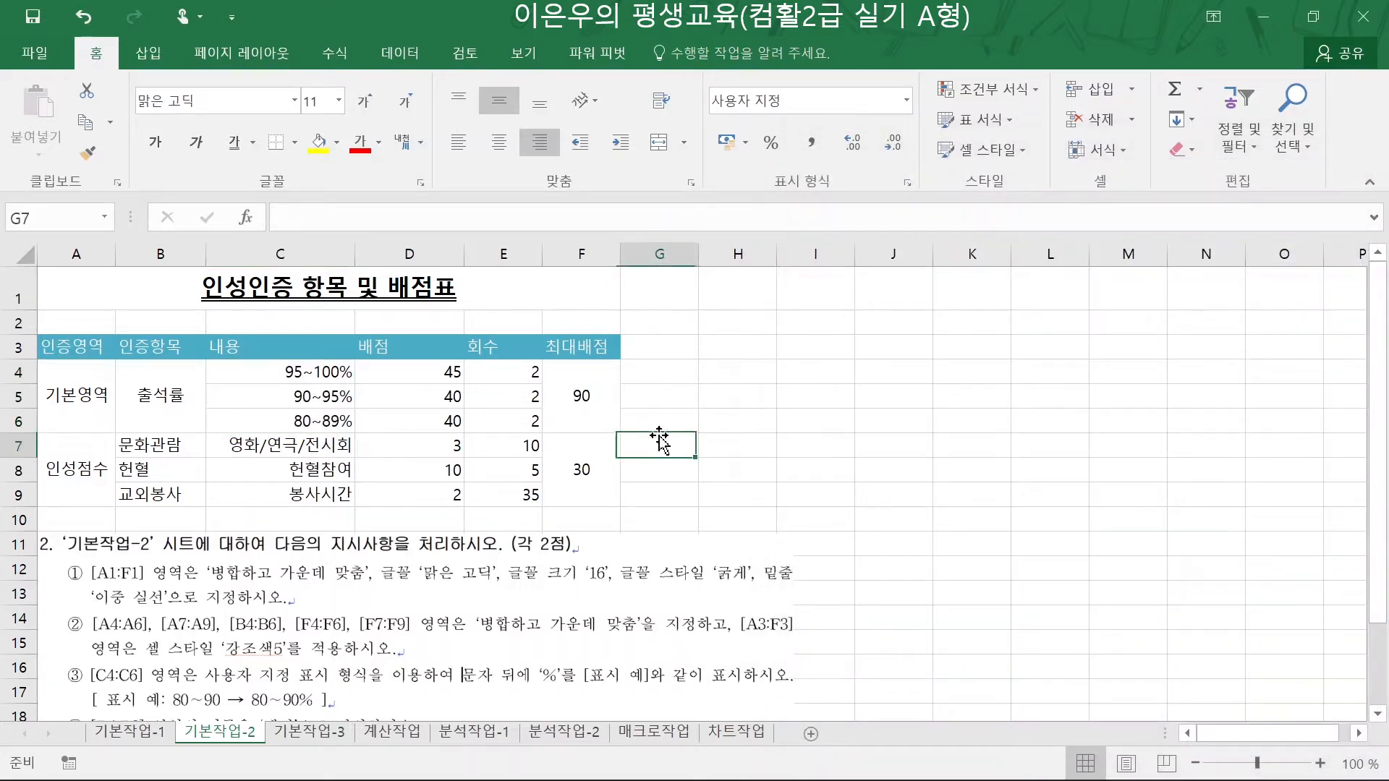
- Define the name 배점 for the range D4:D9
scroll(638, 461, "down", 1)
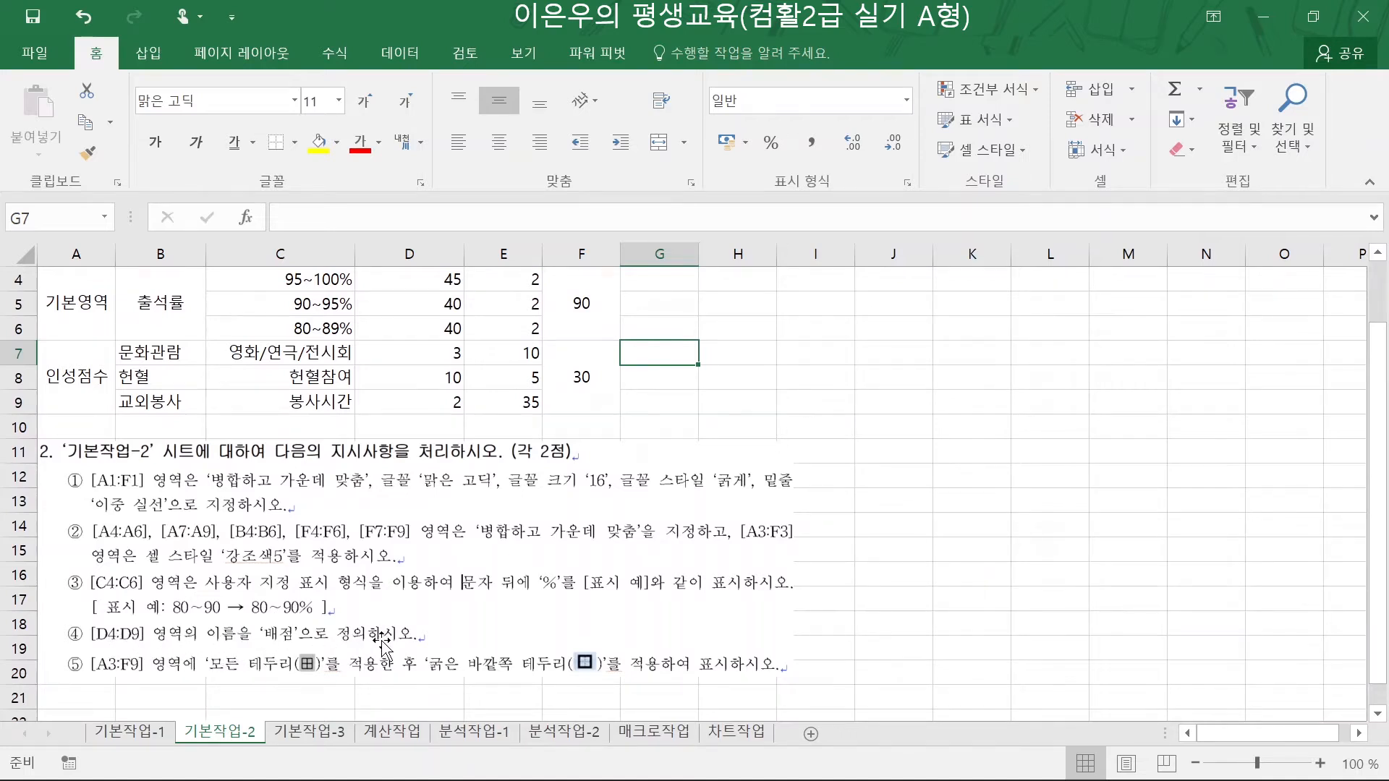
scroll(373, 646, "up", 1)
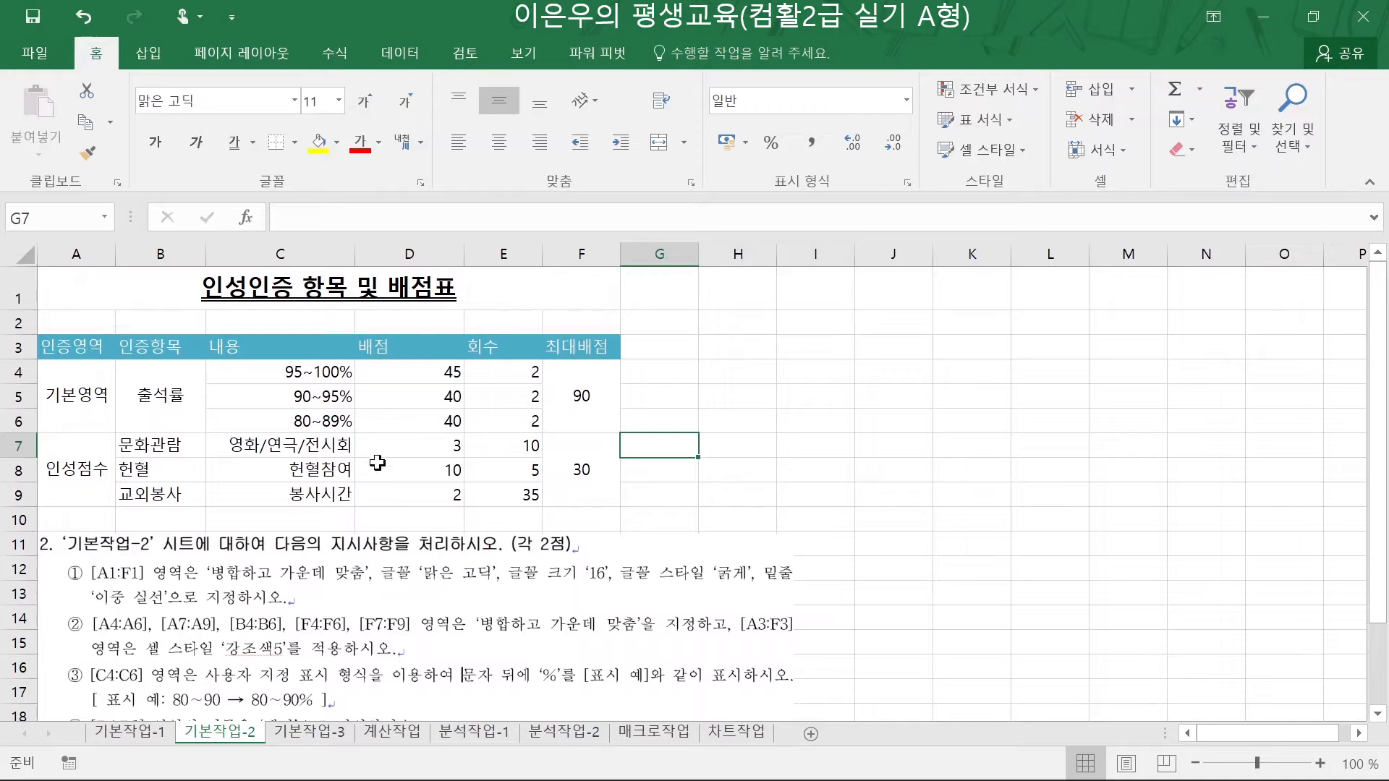
left_click_drag(443, 374, 445, 501)
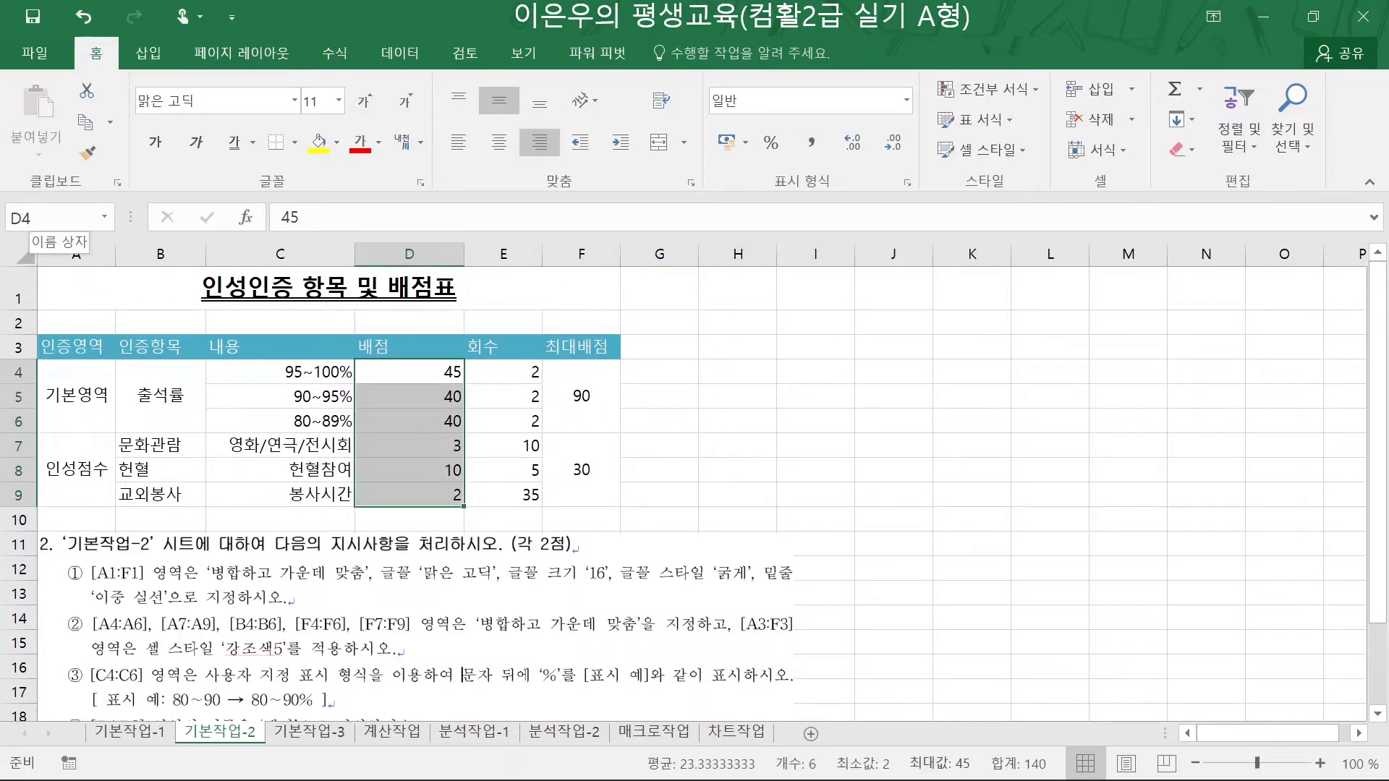
mouse_move(3, 194)
left_mouse_down()
mouse_move(41, 264)
mouse_move(98, 257)
mouse_move(120, 233)
left_mouse_up()
key("Escape")
left_click(64, 218)
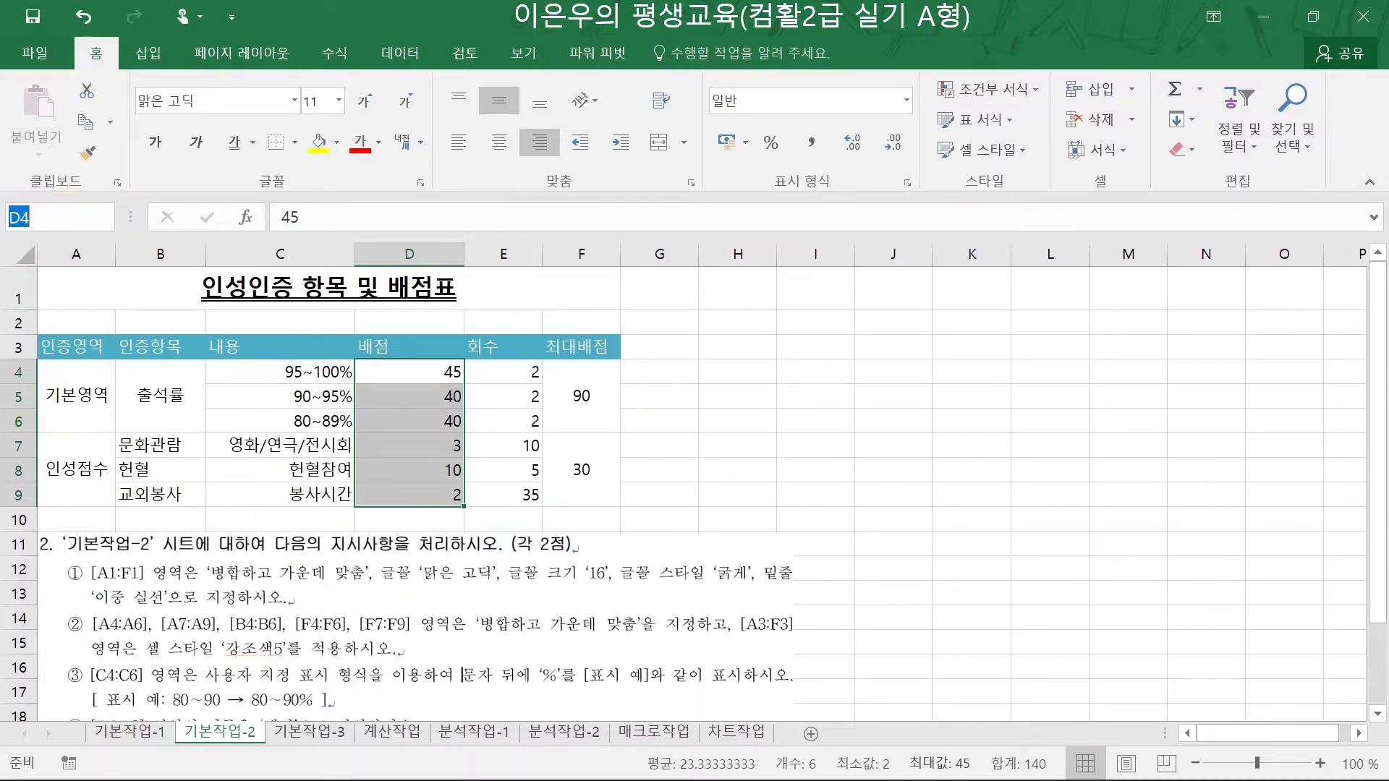
type("배저")
key("Return")
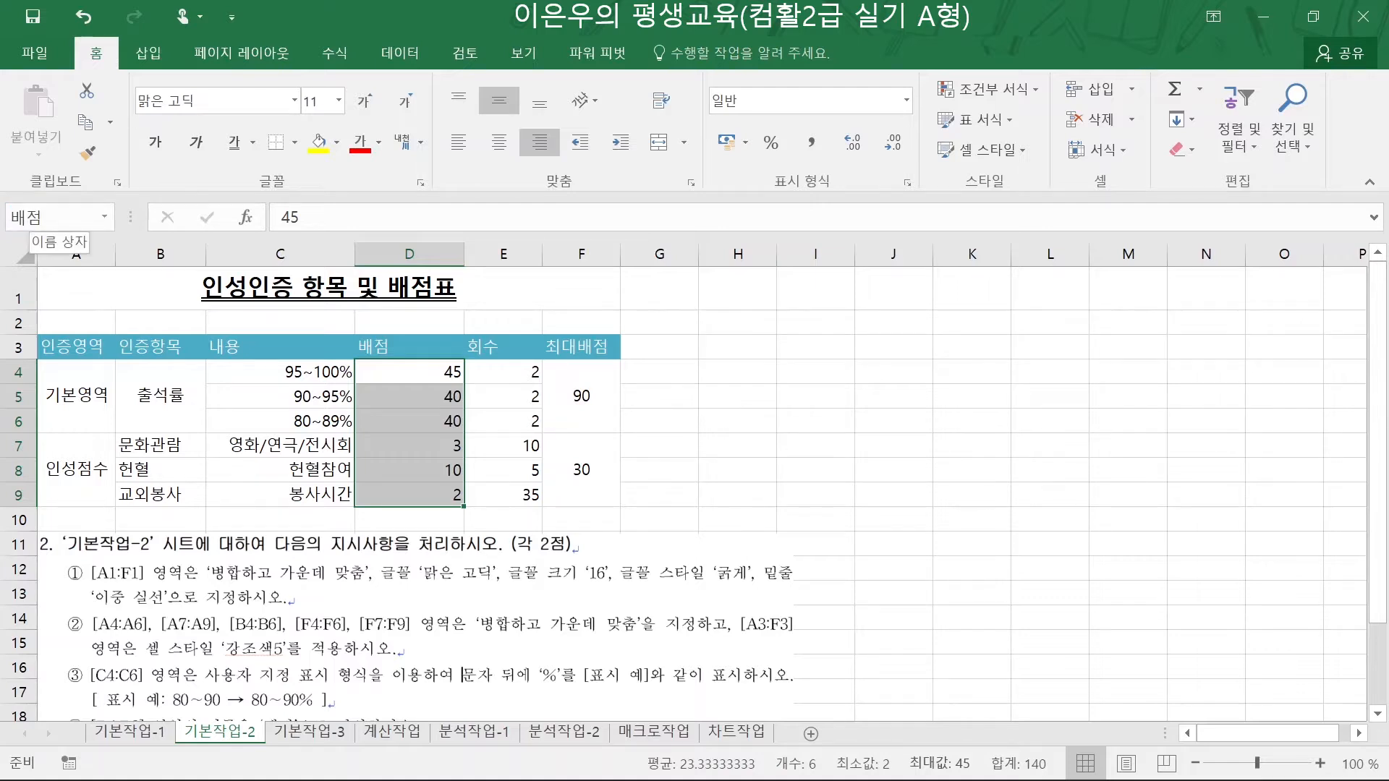
- Check the defined name 배점 in the list of names and its reference in the Name Manager
left_click(106, 214)
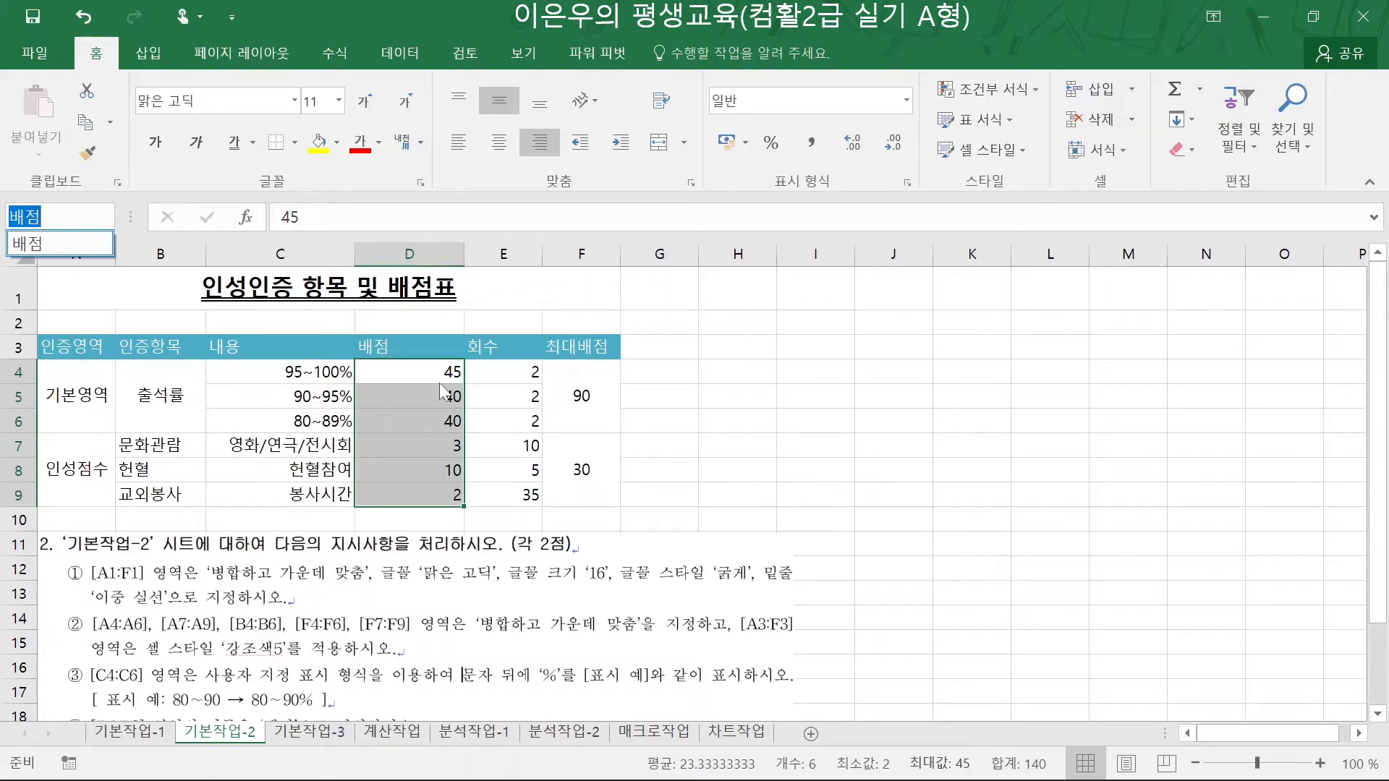
left_click(654, 416)
left_click(661, 402)
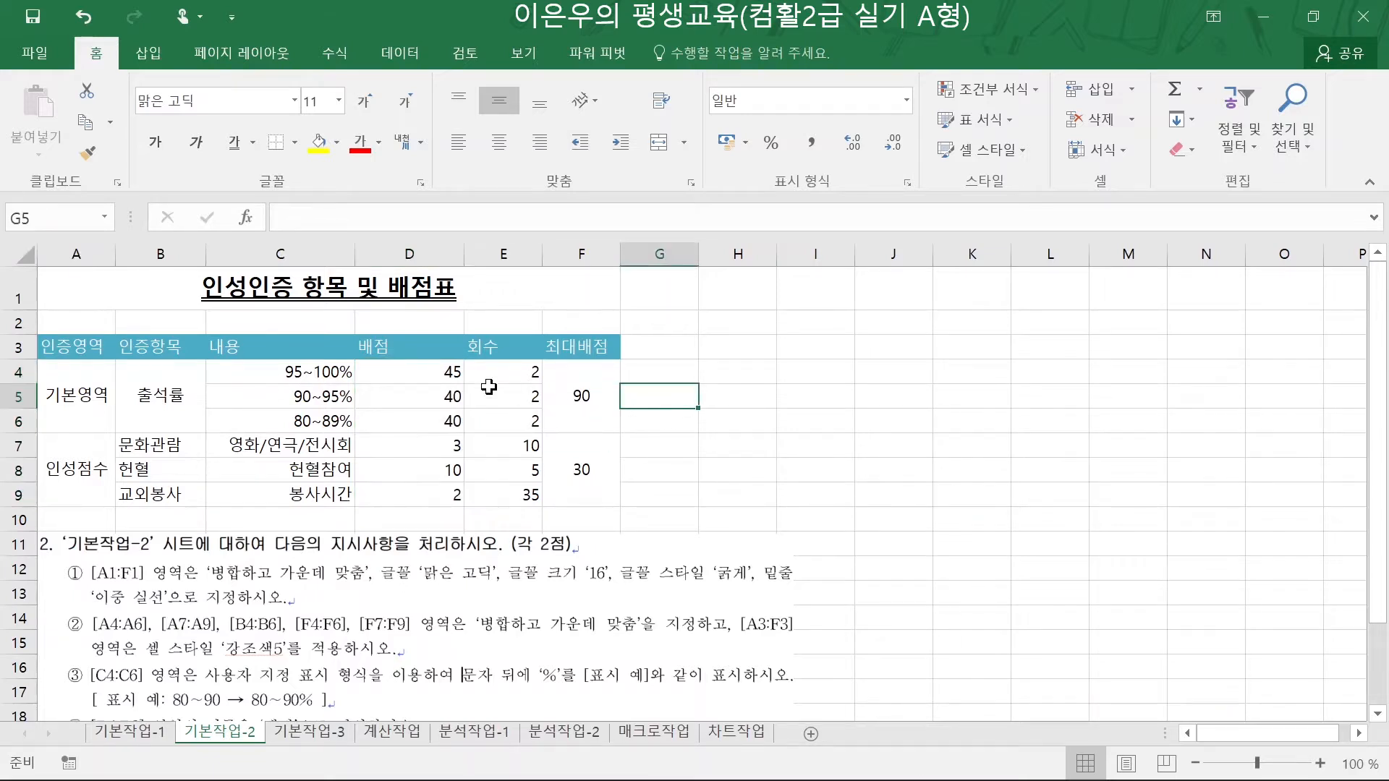
left_click(445, 374)
left_click_drag(483, 380, 507, 500)
left_click(649, 390)
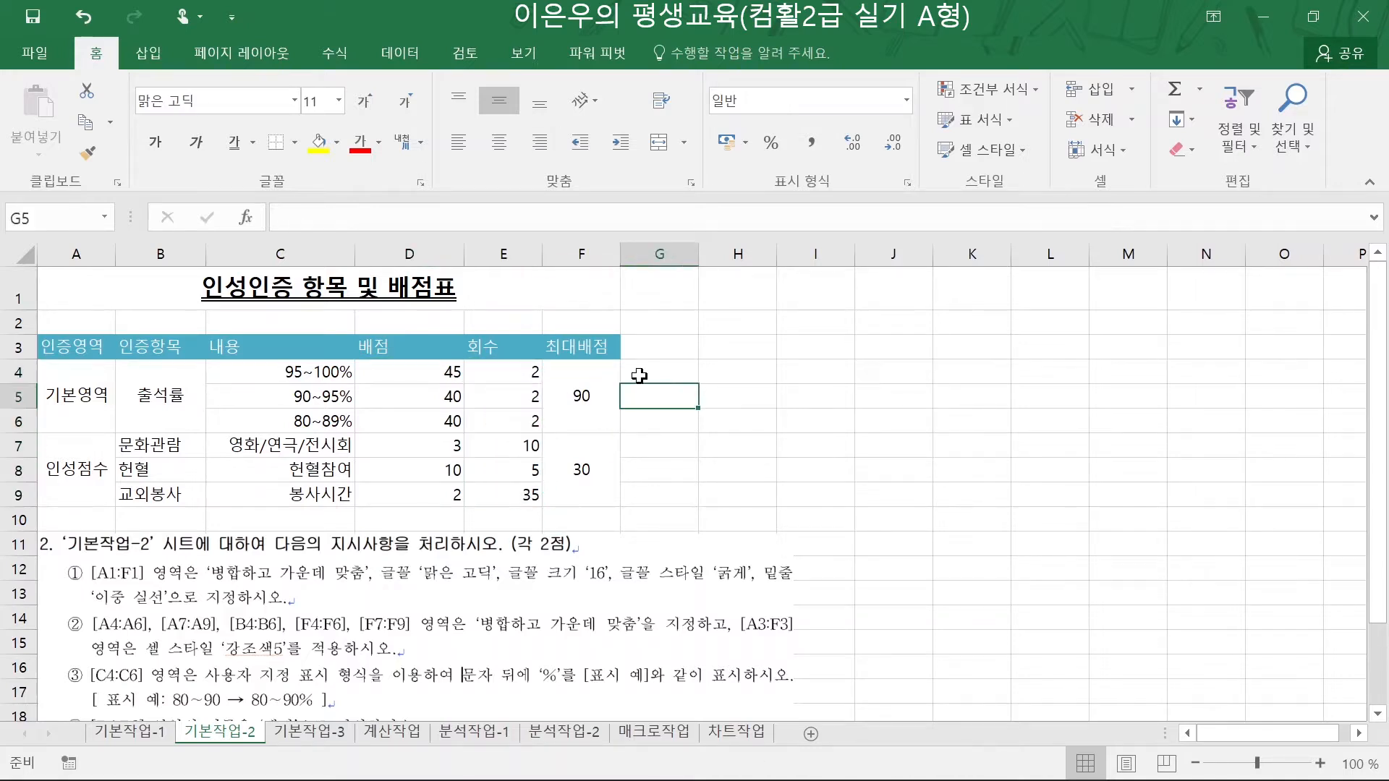
left_click(343, 57)
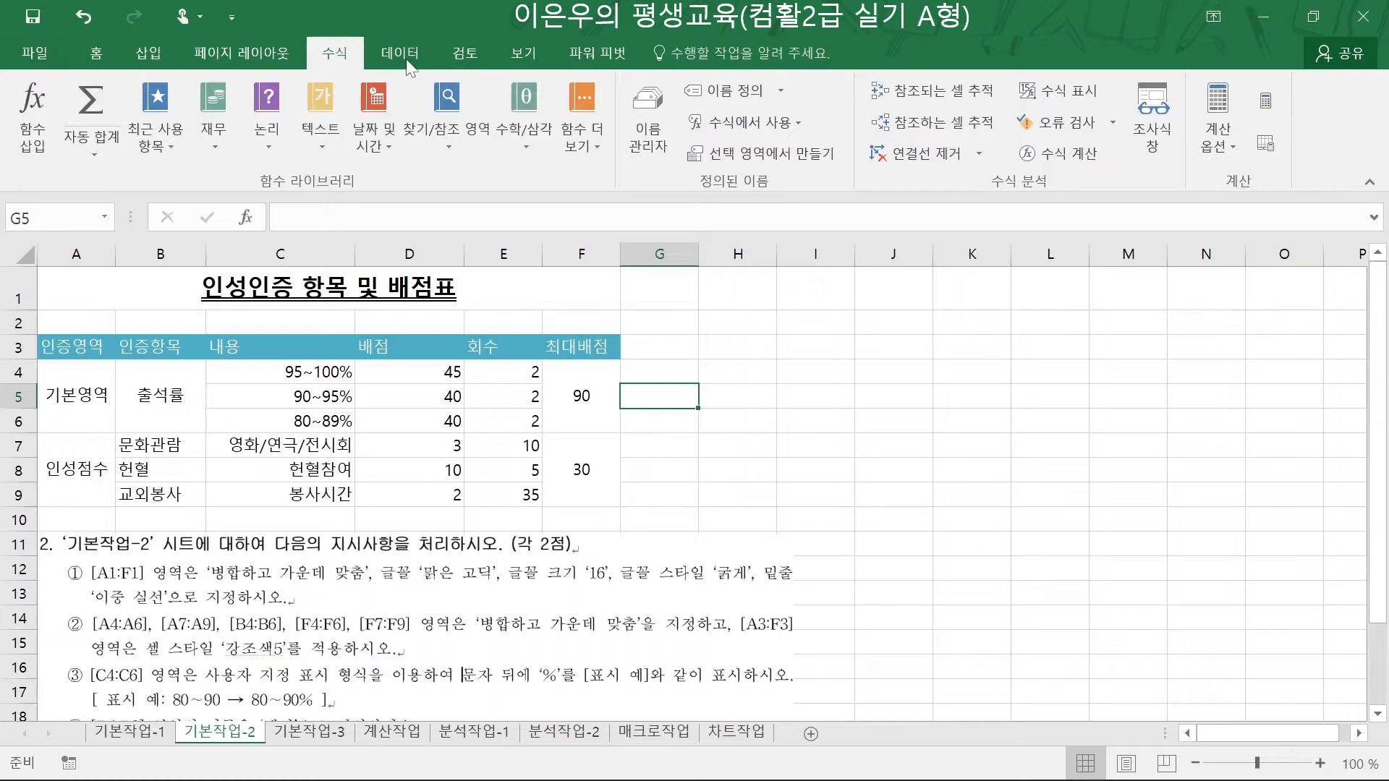
left_click(650, 106)
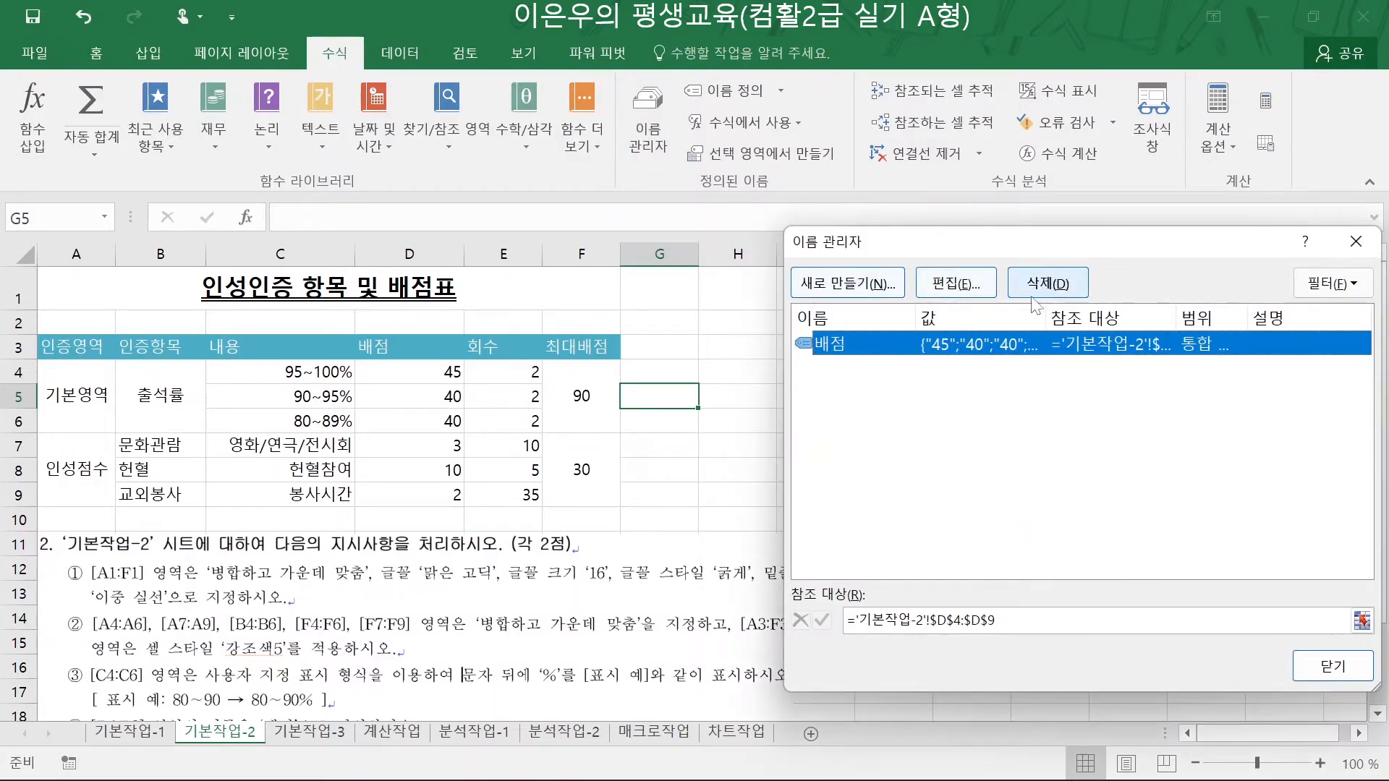
left_click(1355, 244)
left_click(675, 443)
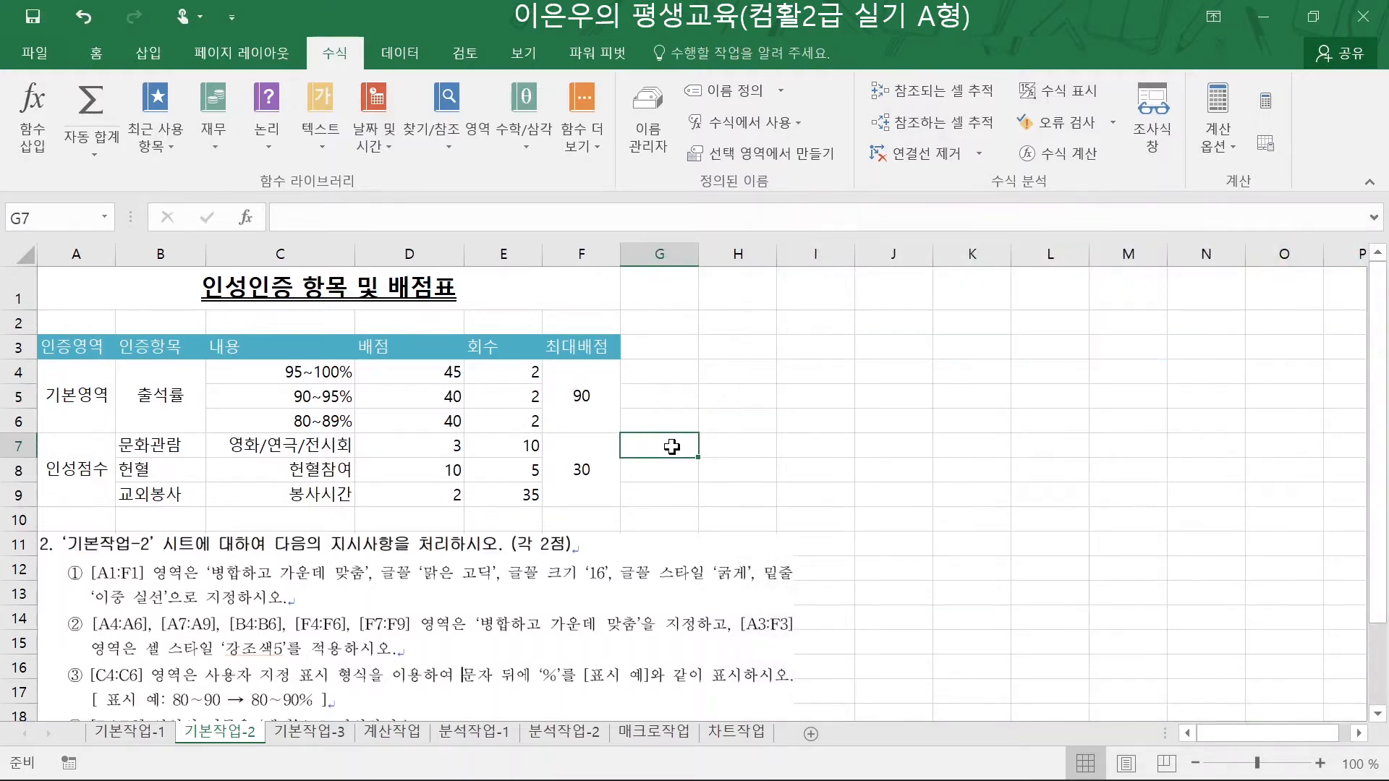
- Apply 모든 테두리 (all borders) to the table range A3:F9
scroll(665, 449, "down", 3)
scroll(302, 565, "up", 2)
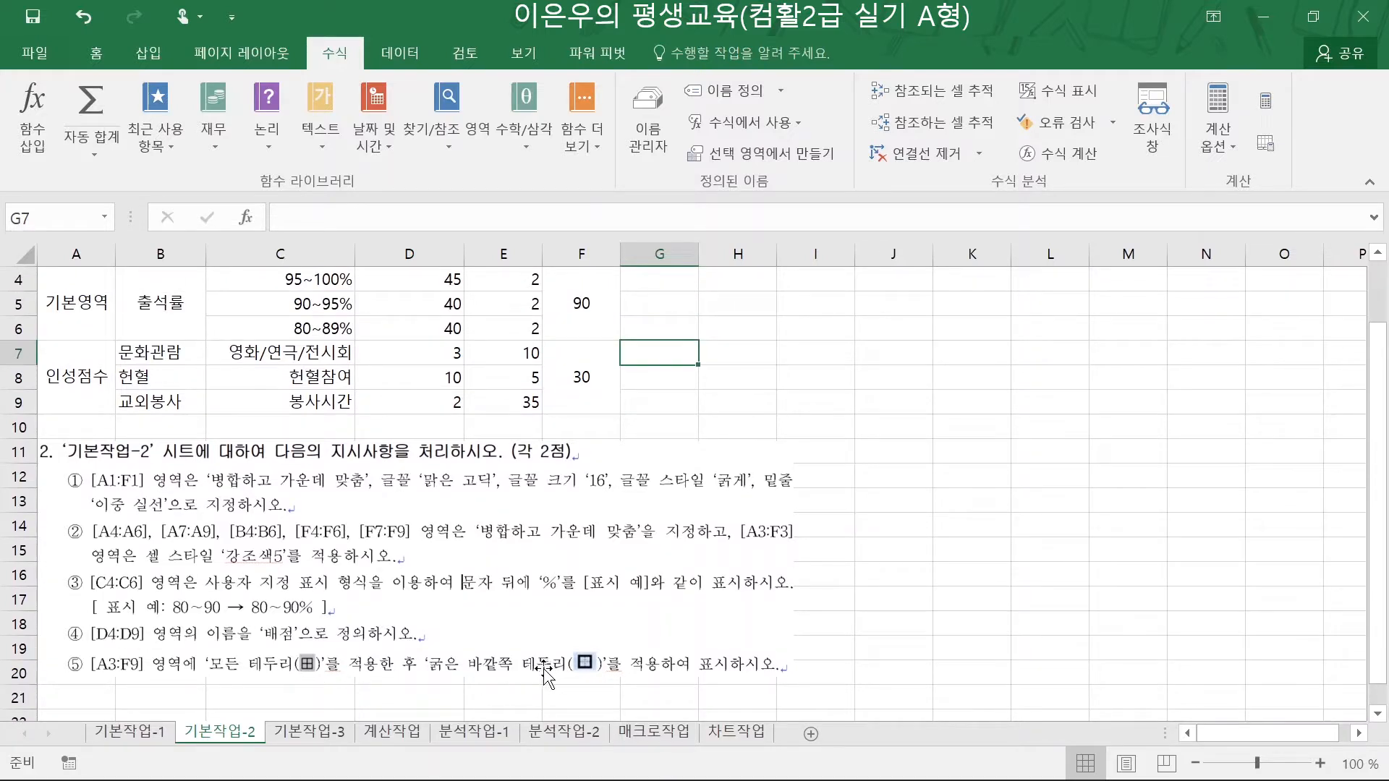
scroll(126, 389, "up", 1)
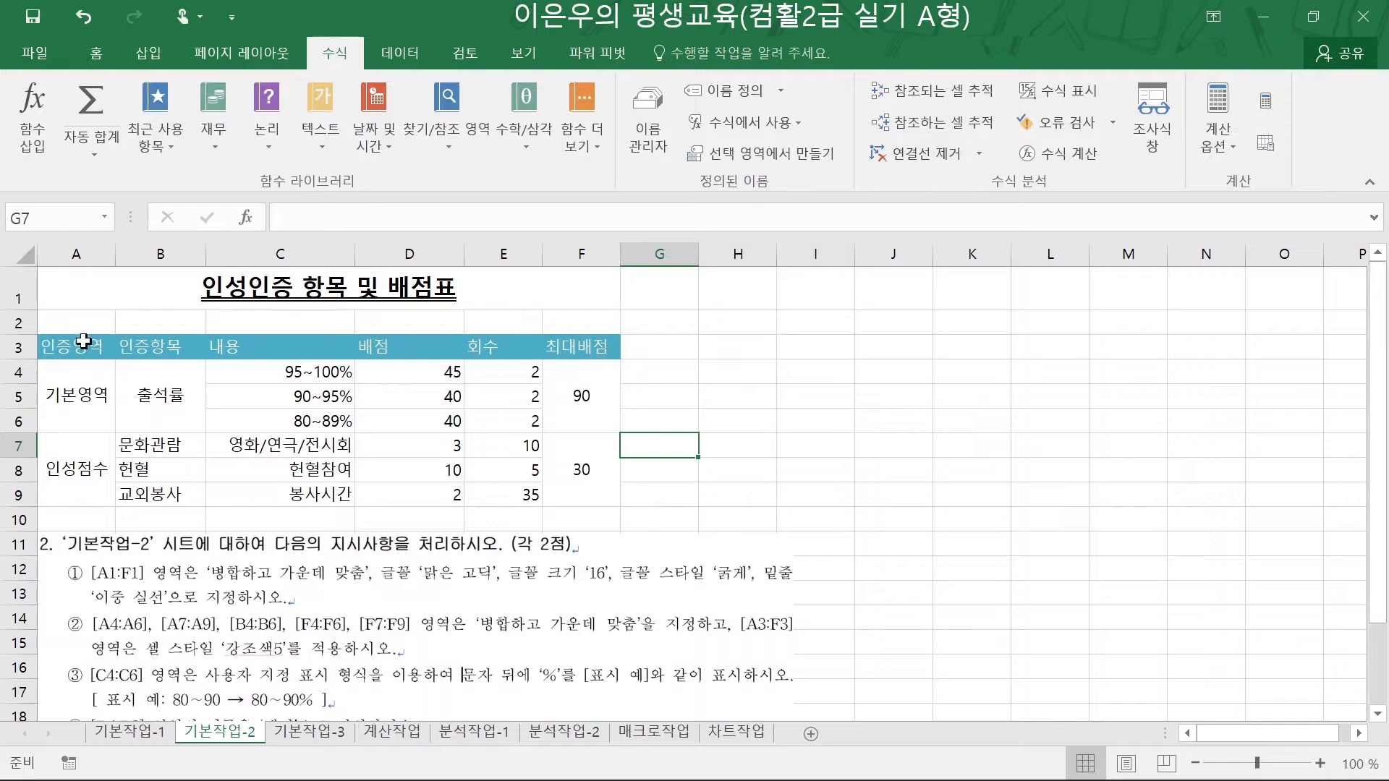
mouse_move(80, 346)
left_mouse_down()
mouse_move(601, 468)
mouse_move(605, 489)
left_mouse_up()
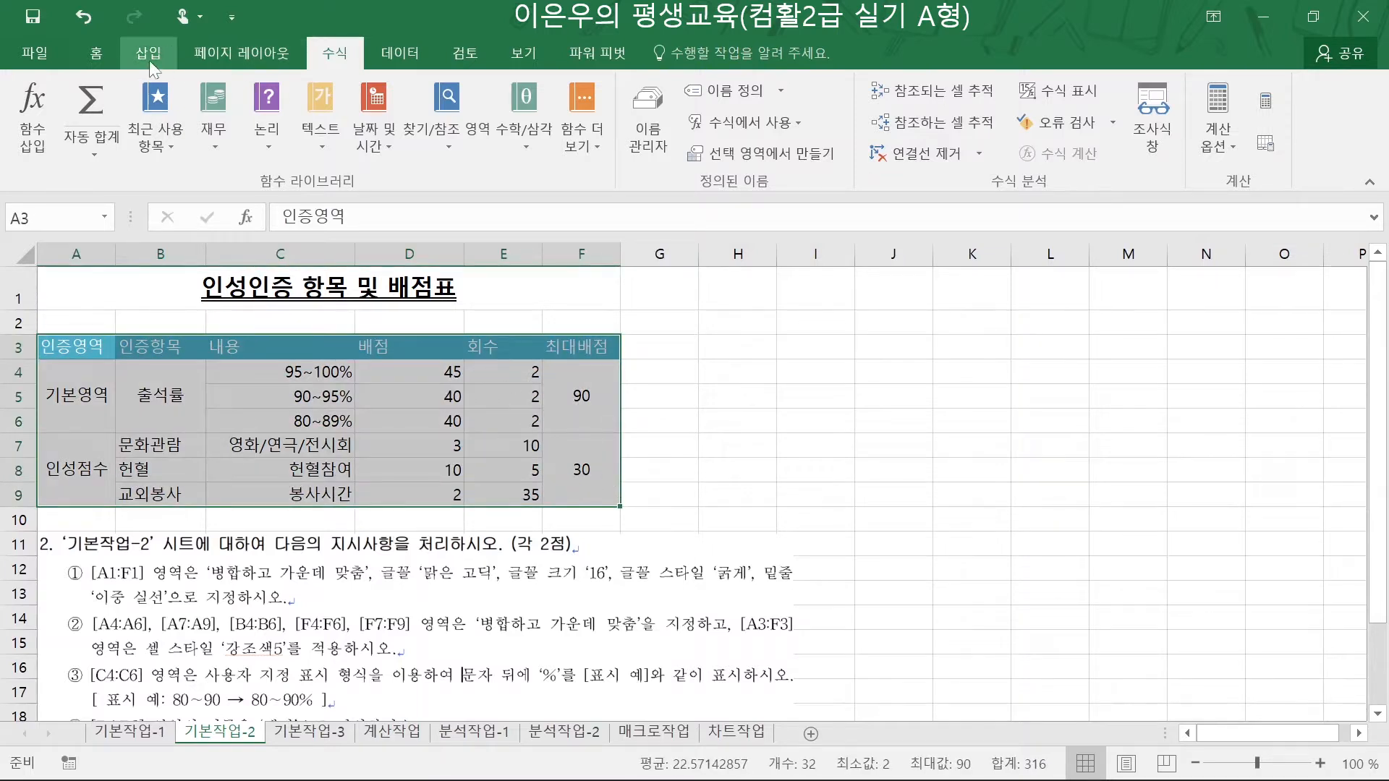
left_click(102, 54)
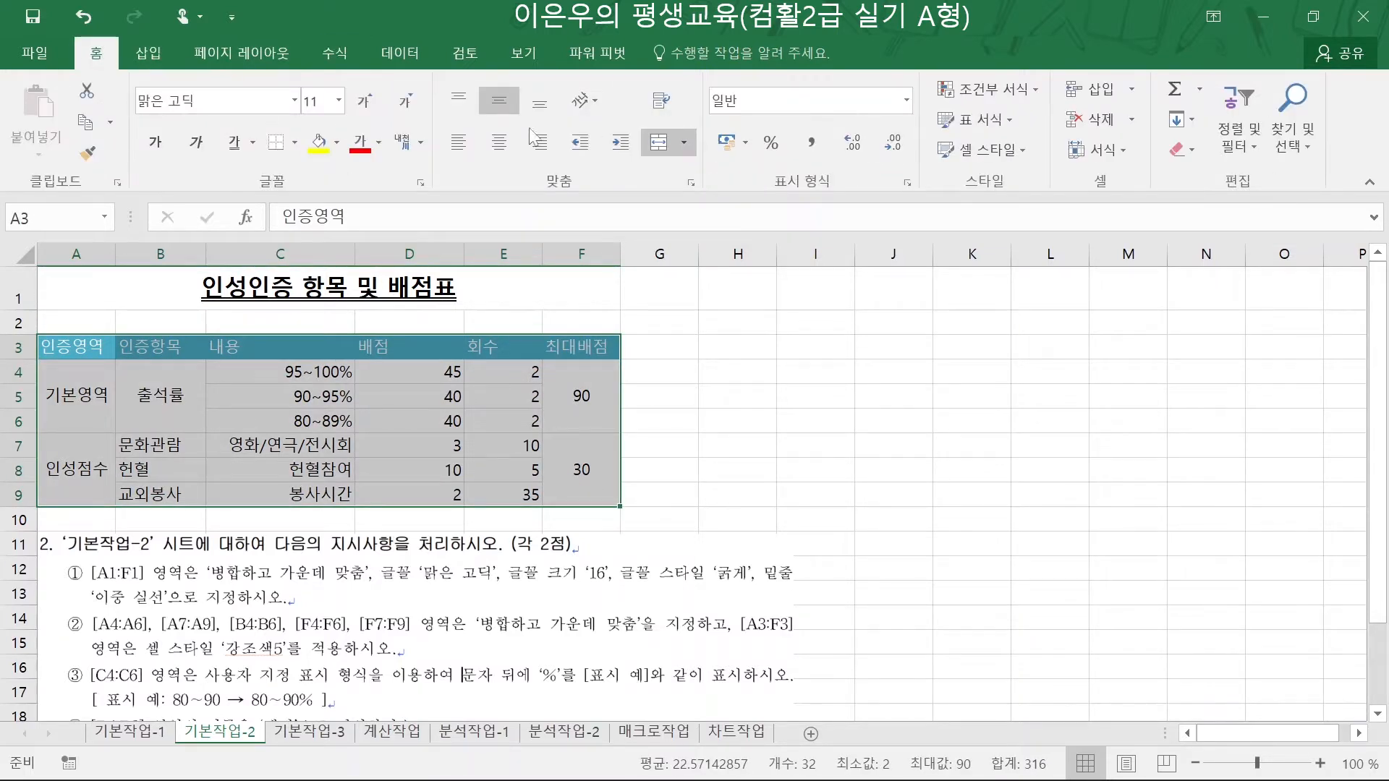
left_click(293, 143)
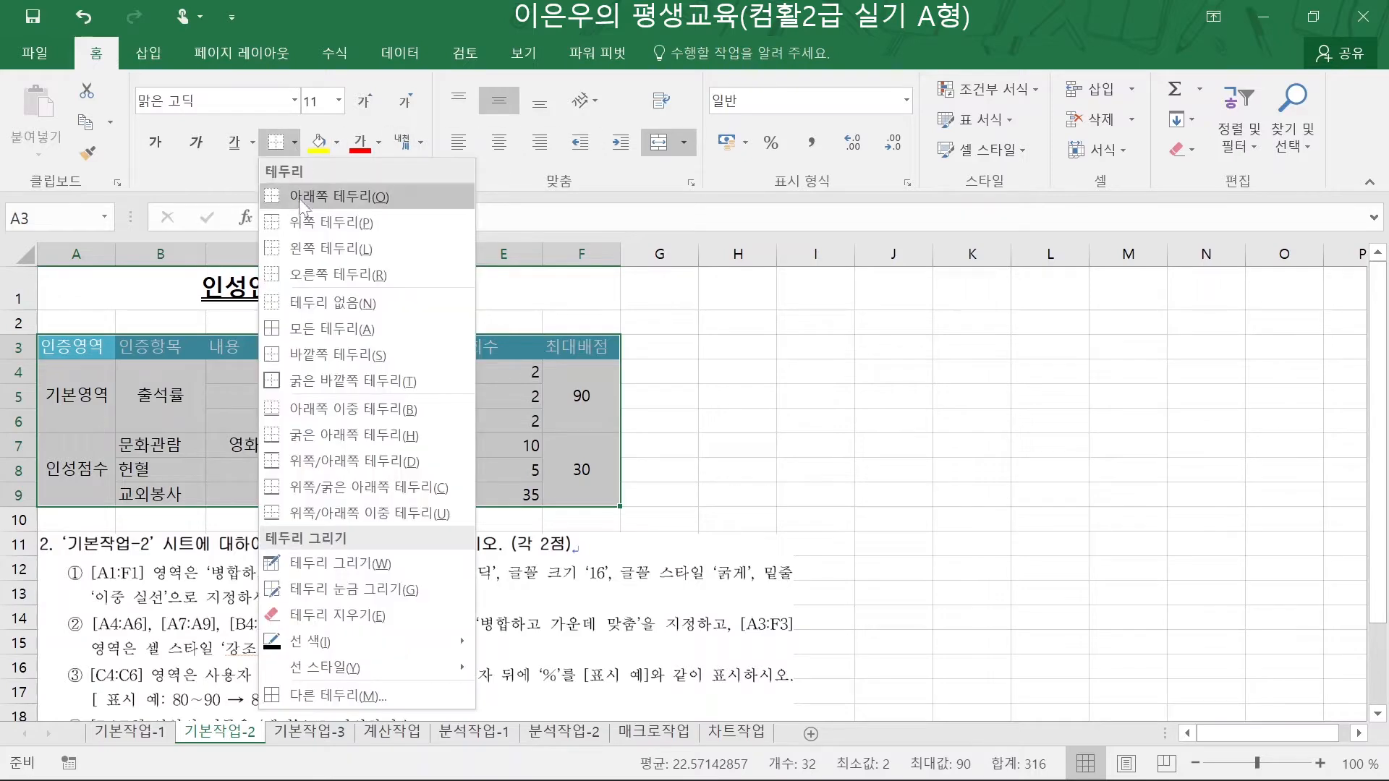
left_click(313, 328)
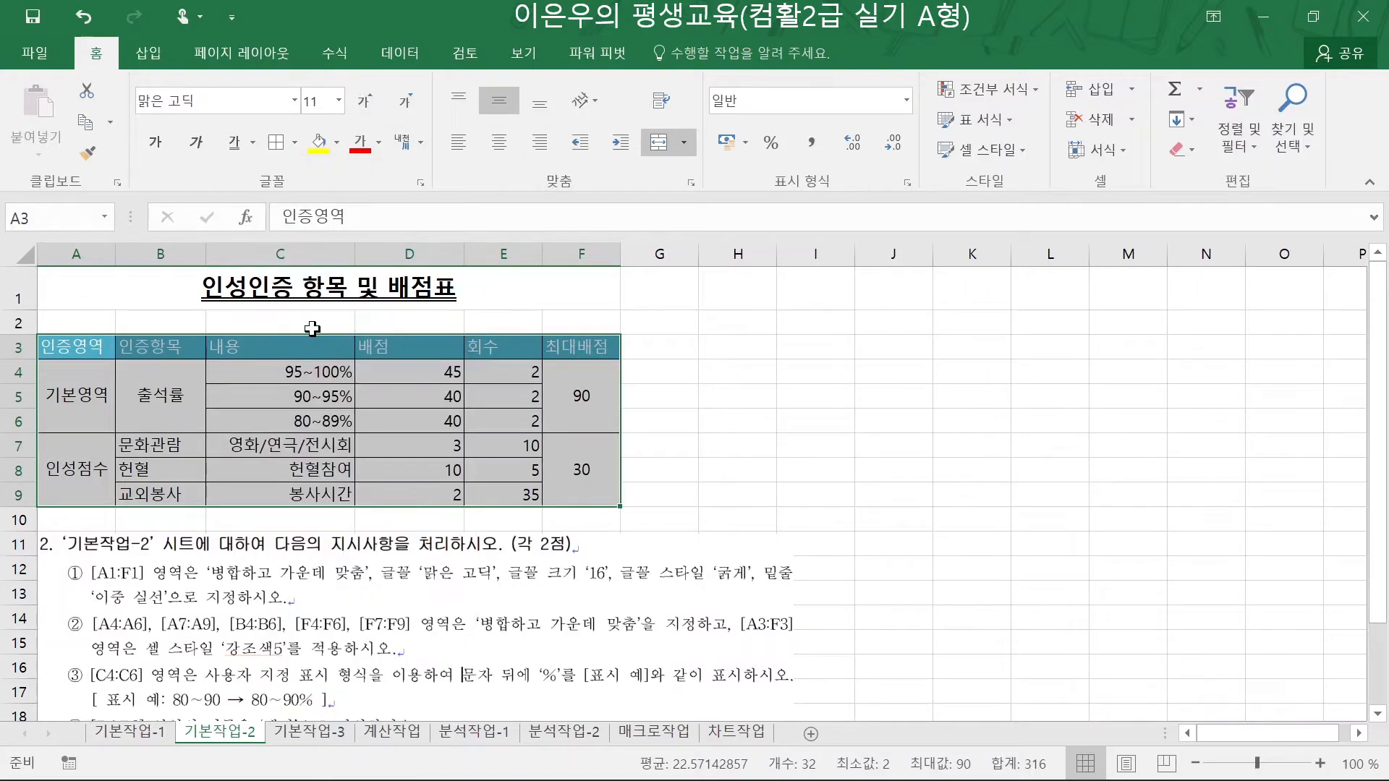
left_click(295, 144)
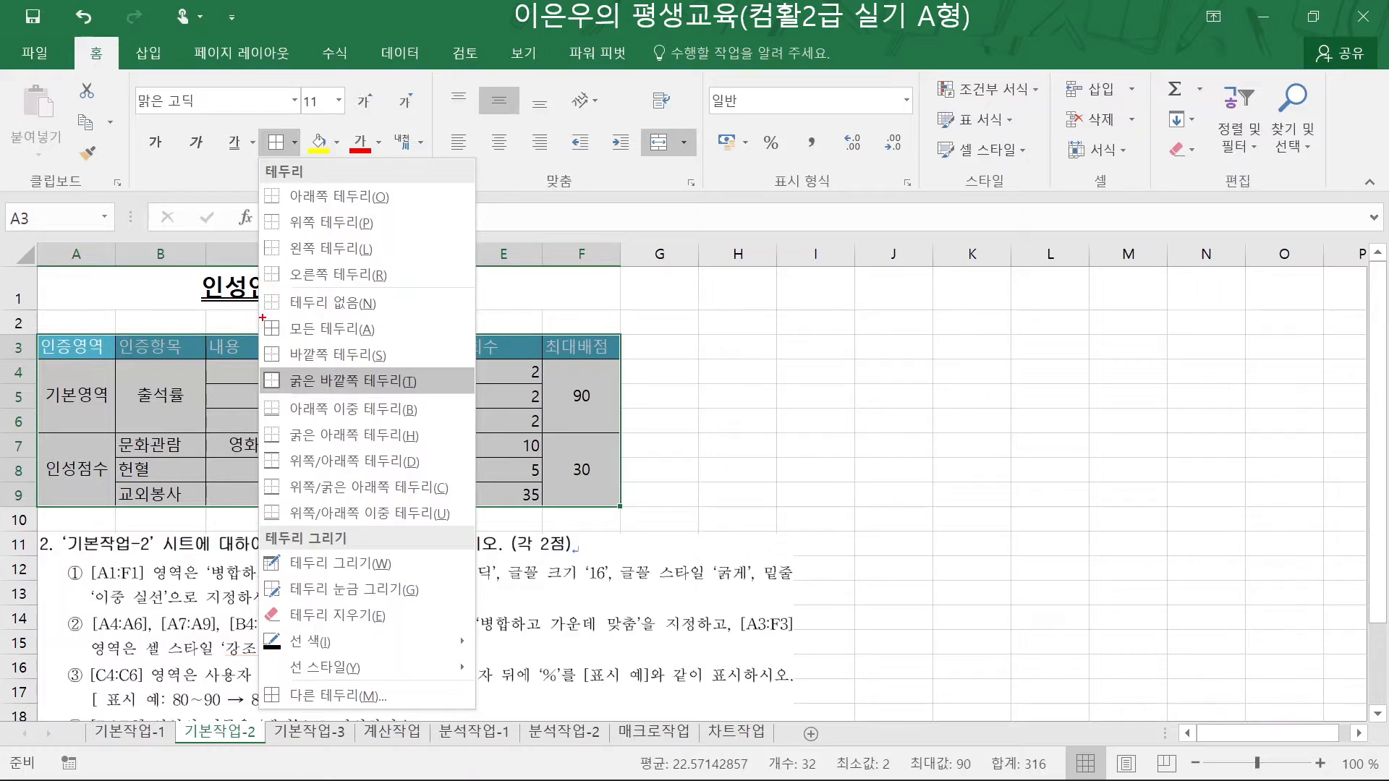
left_click_drag(261, 317, 375, 339)
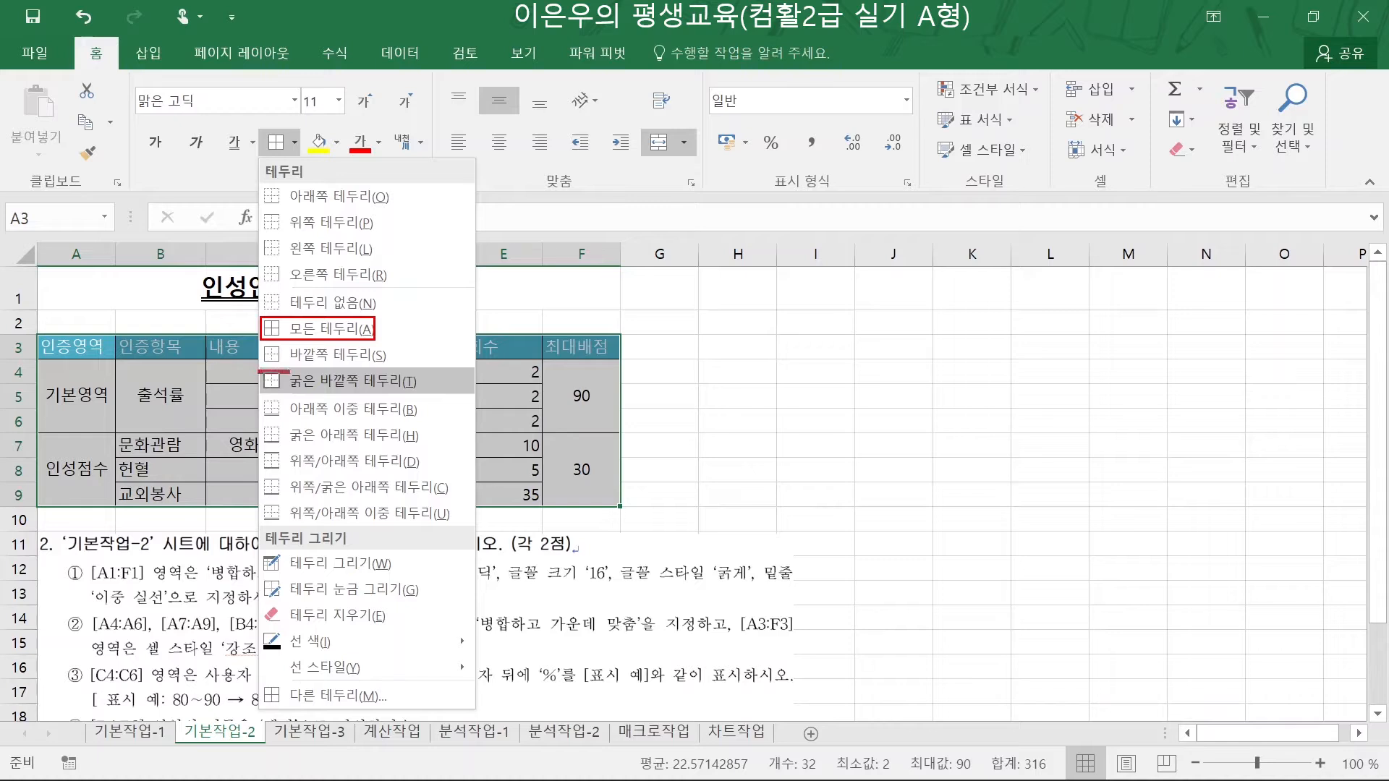
mouse_move(289, 372)
left_mouse_down()
mouse_move(405, 369)
mouse_move(289, 395)
mouse_move(258, 370)
left_mouse_up()
key("Escape")
left_click(646, 400)
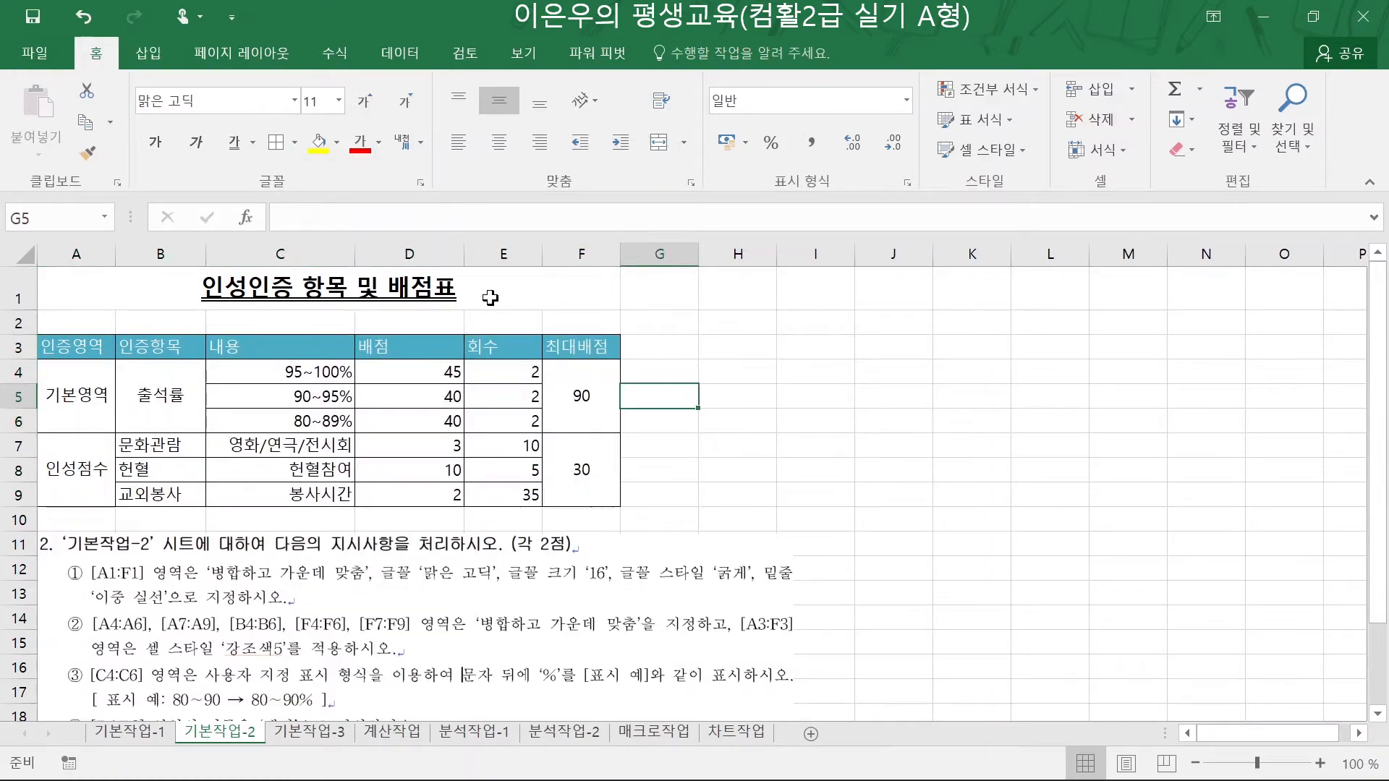
- Apply 굵은 바깥쪽 테두리 (thick outside border) around the table range A3:F9
left_click_drag(51, 347, 560, 481)
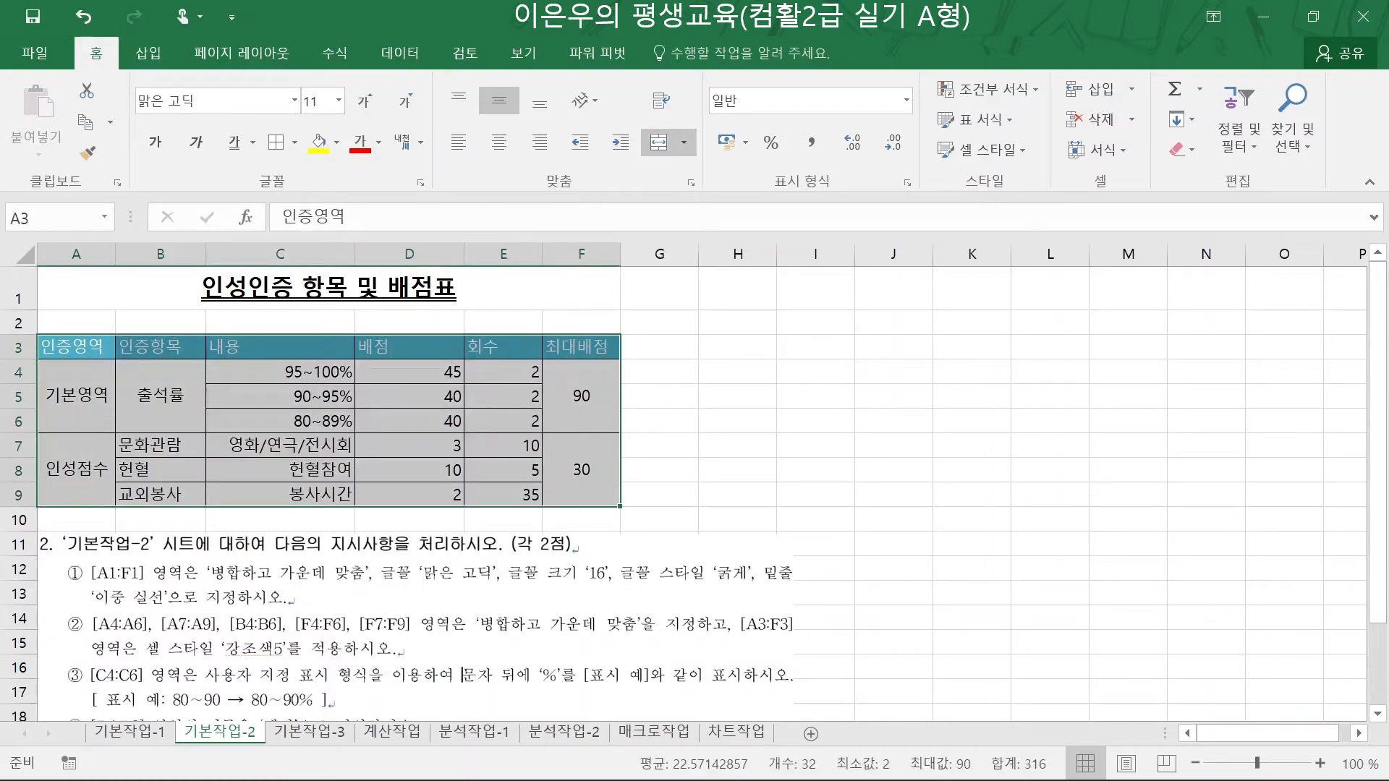
left_click(294, 143)
left_click(296, 383)
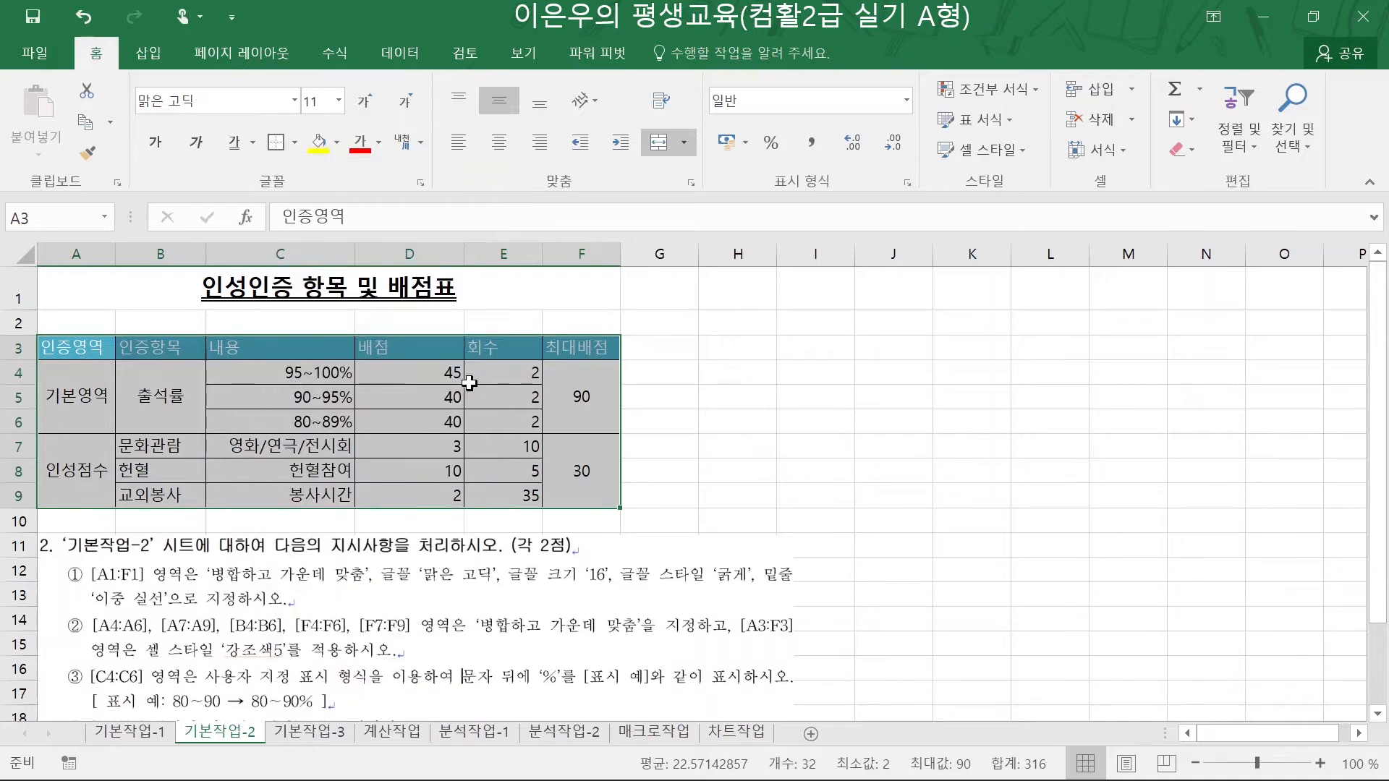
left_click(658, 397)
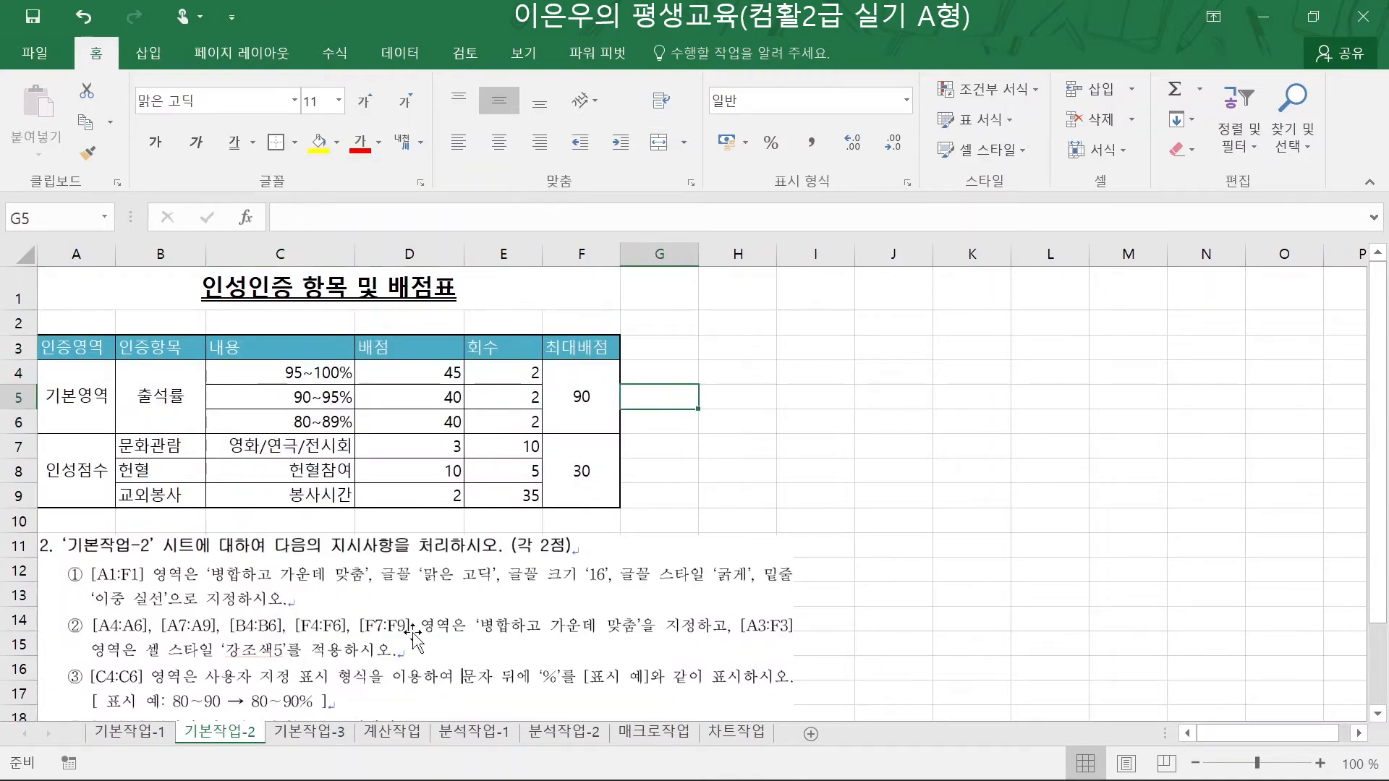
- Switch to the 기본작업-3 sheet and select the grade data in A4:H18 without the header row
left_click(308, 736)
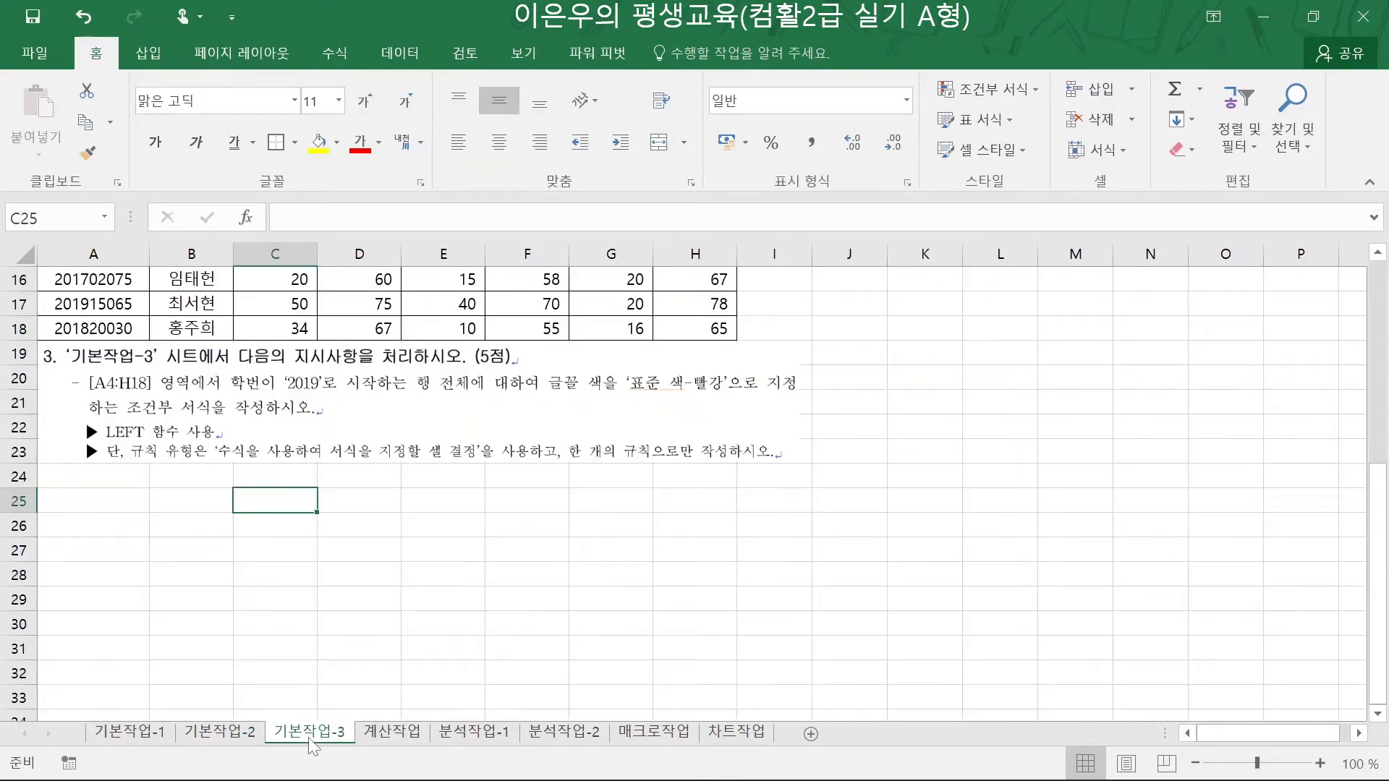
left_click(144, 534)
scroll(160, 550, "up", 2)
scroll(160, 549, "up", 2)
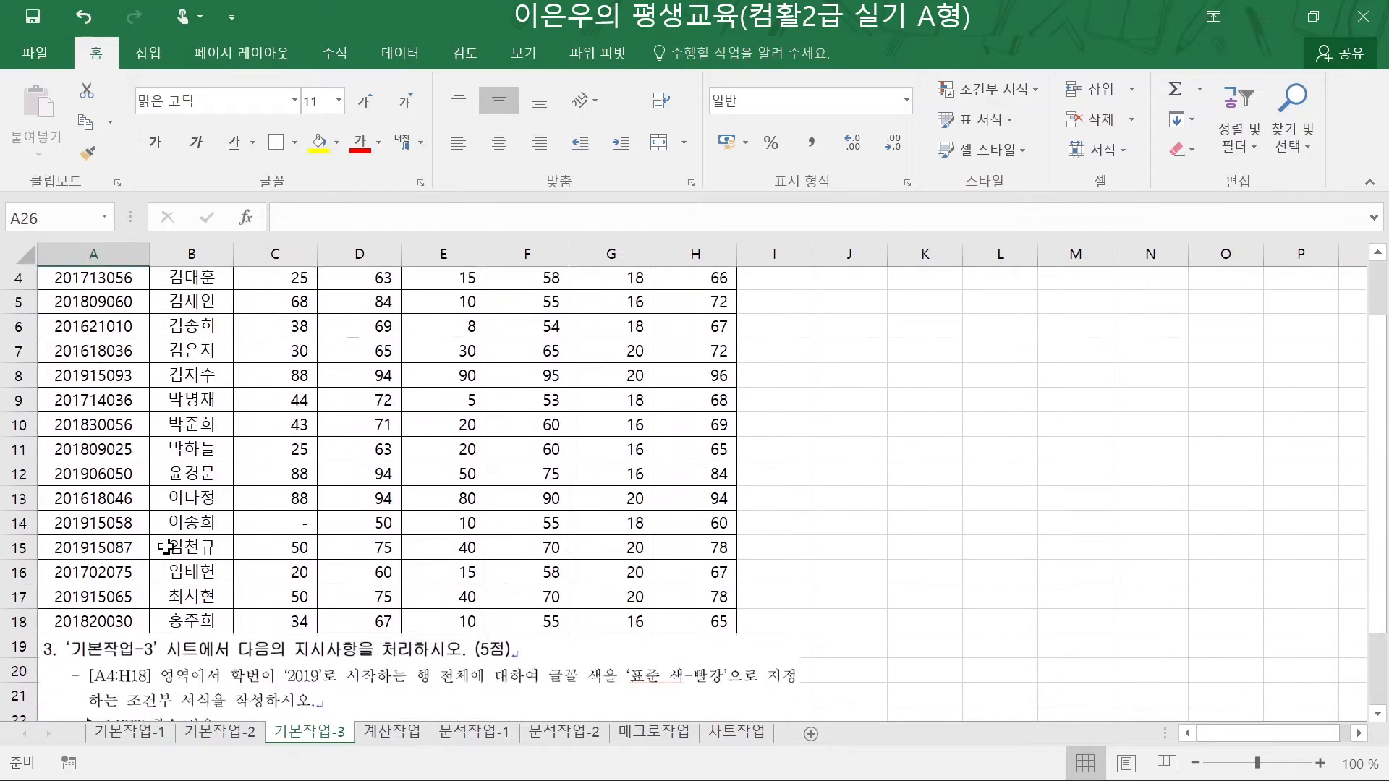
scroll(138, 622, "down", 1)
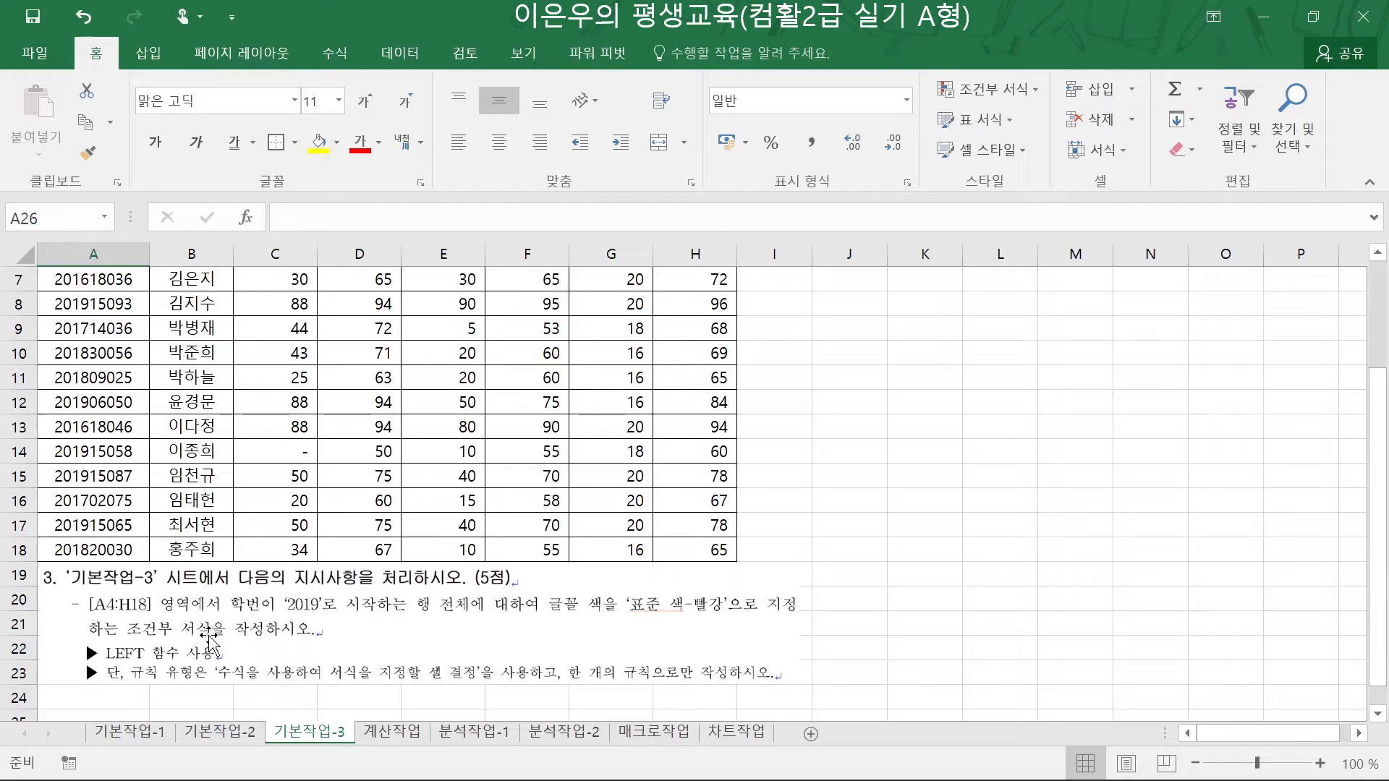
scroll(209, 636, "up", 2)
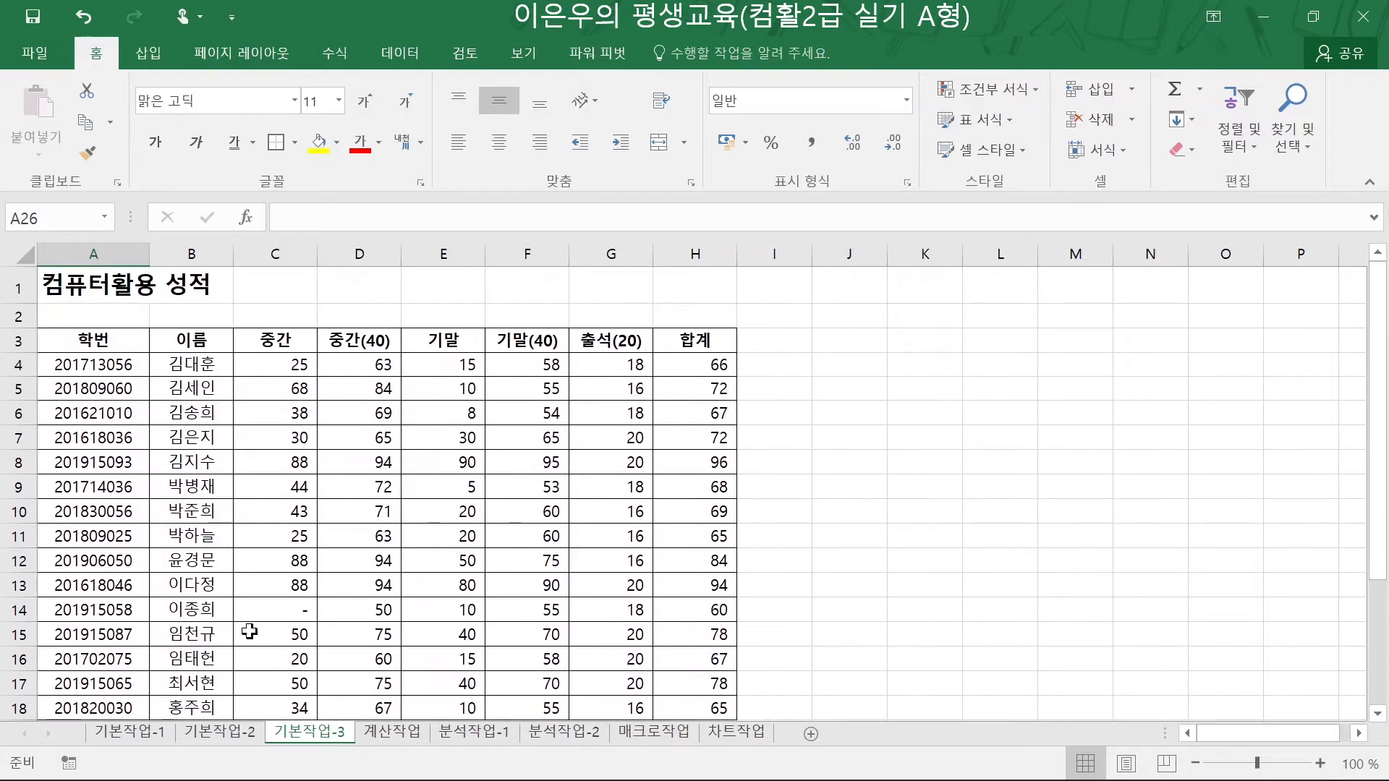
scroll(170, 479, "down", 2)
scroll(231, 592, "up", 2)
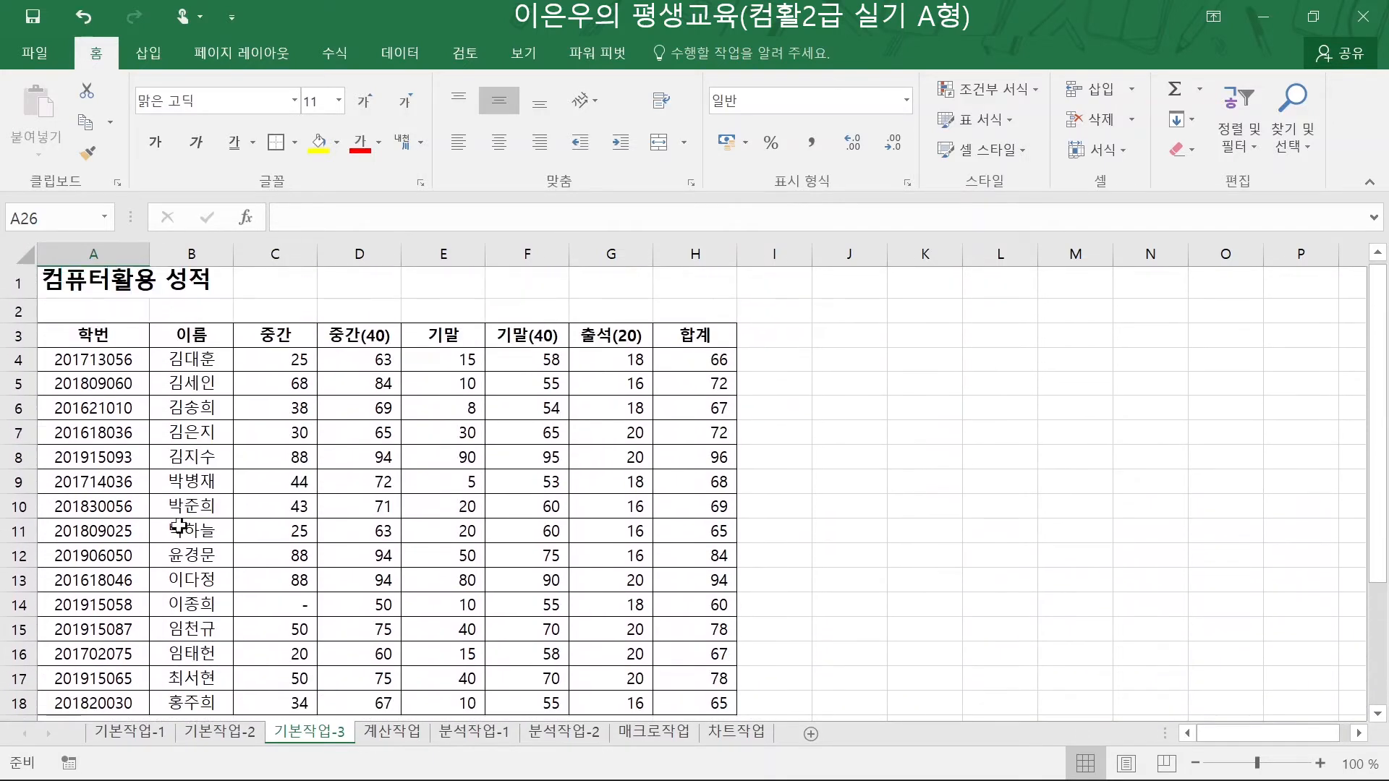
left_click_drag(119, 366, 675, 576)
scroll(175, 449, "up", 2)
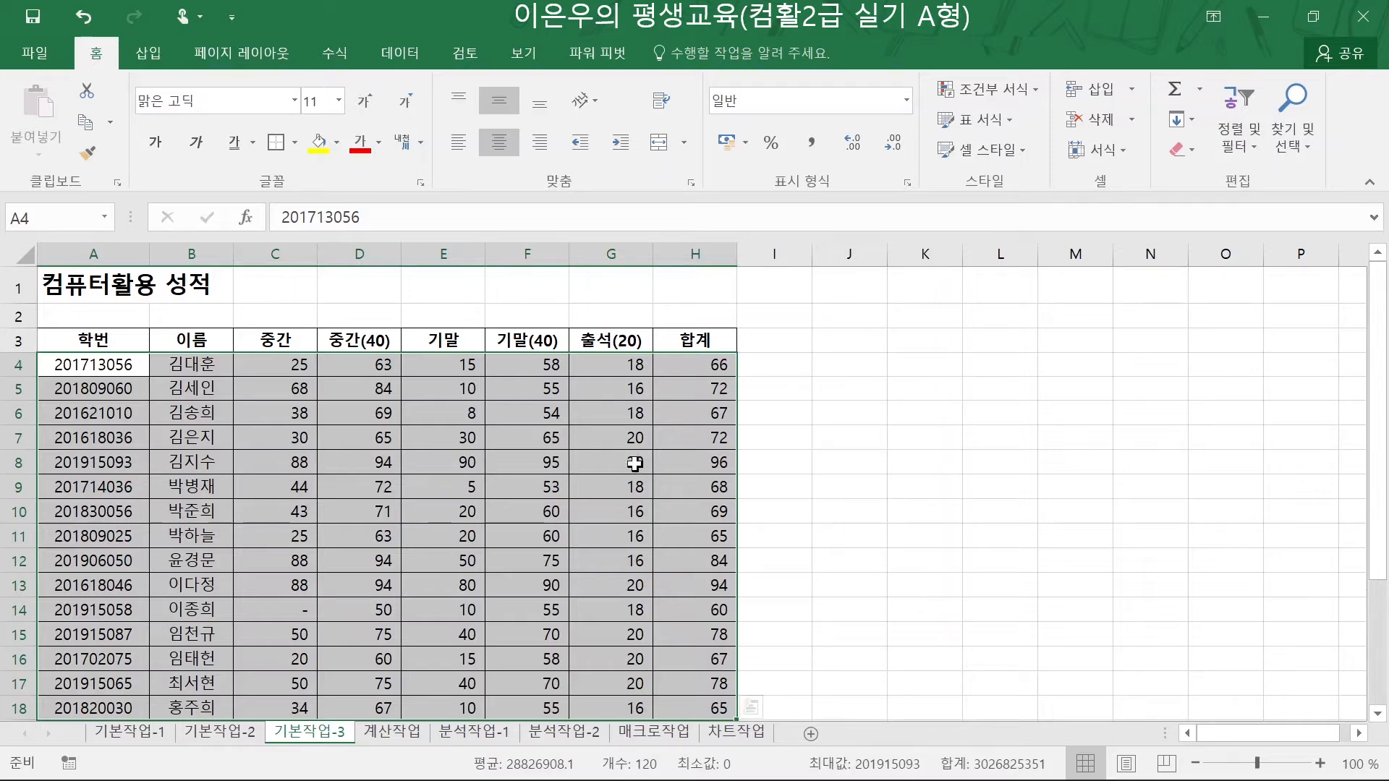
scroll(239, 461, "down", 1)
scroll(239, 461, "down", 2)
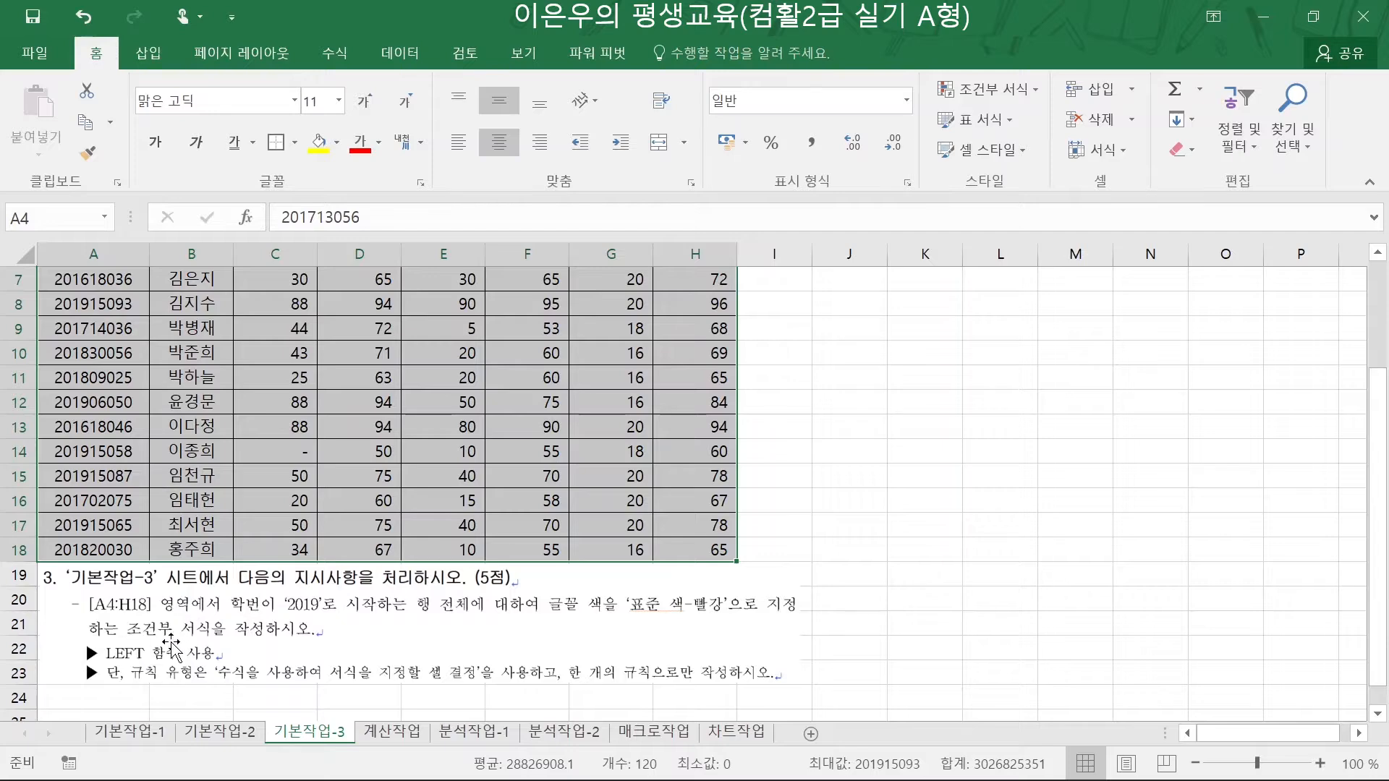
scroll(230, 515, "up", 2)
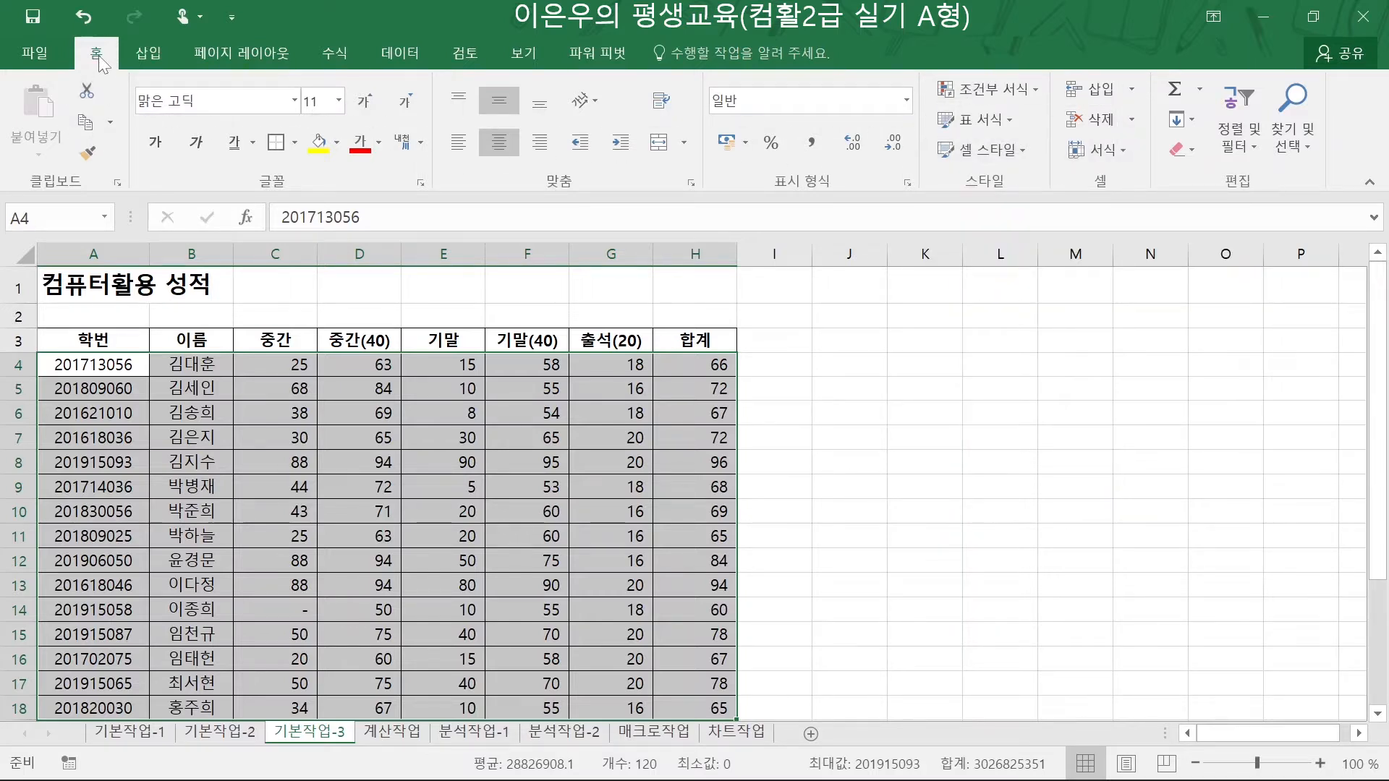
left_click(143, 55)
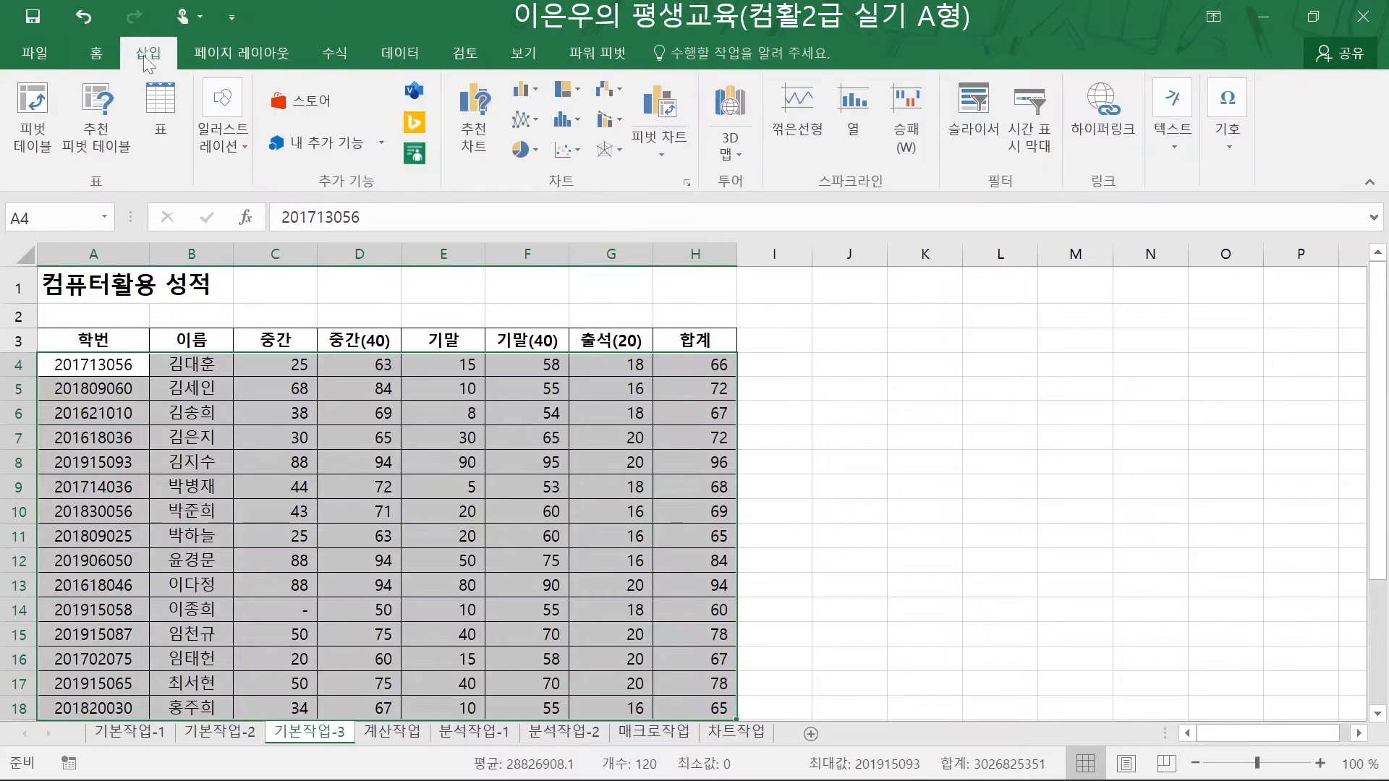
left_click(98, 55)
left_click(158, 55)
left_click(245, 52)
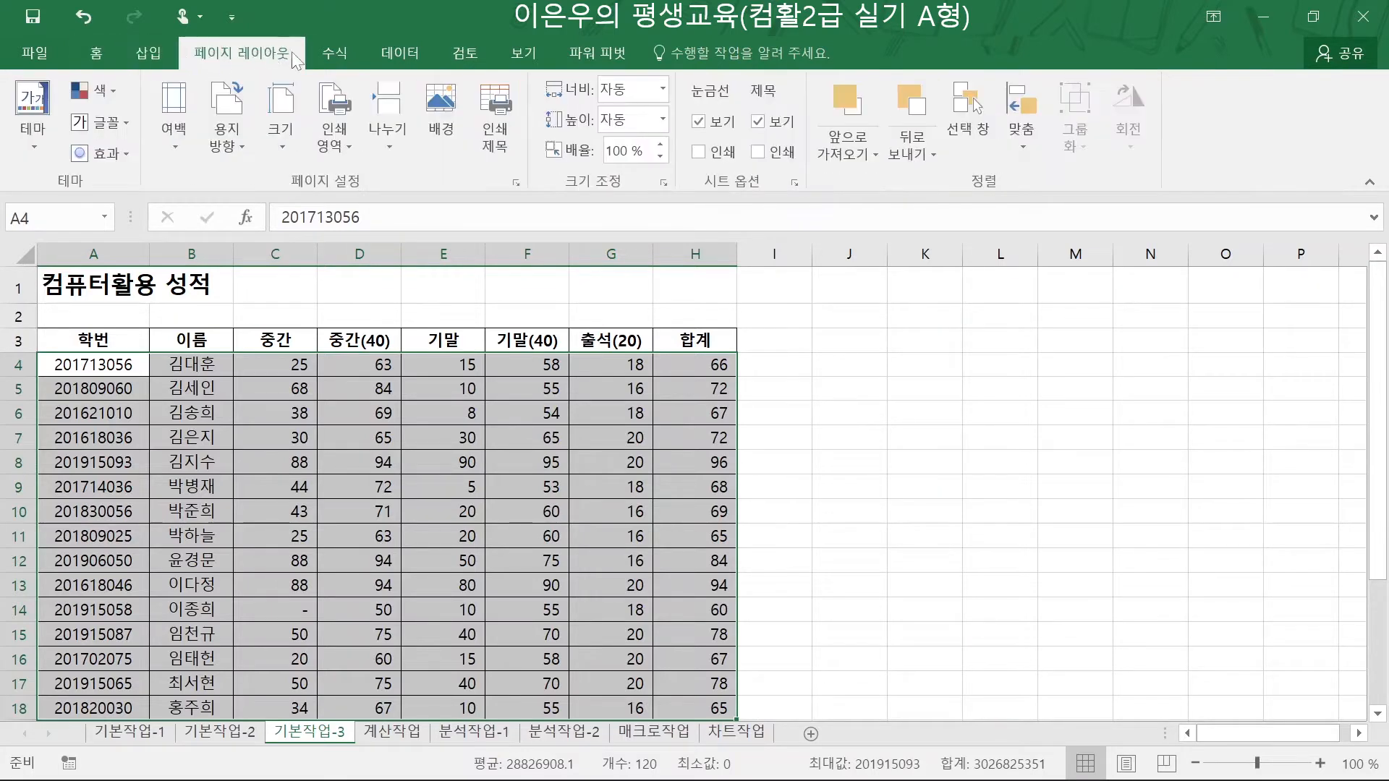
left_click(332, 53)
left_click(382, 52)
left_click(457, 54)
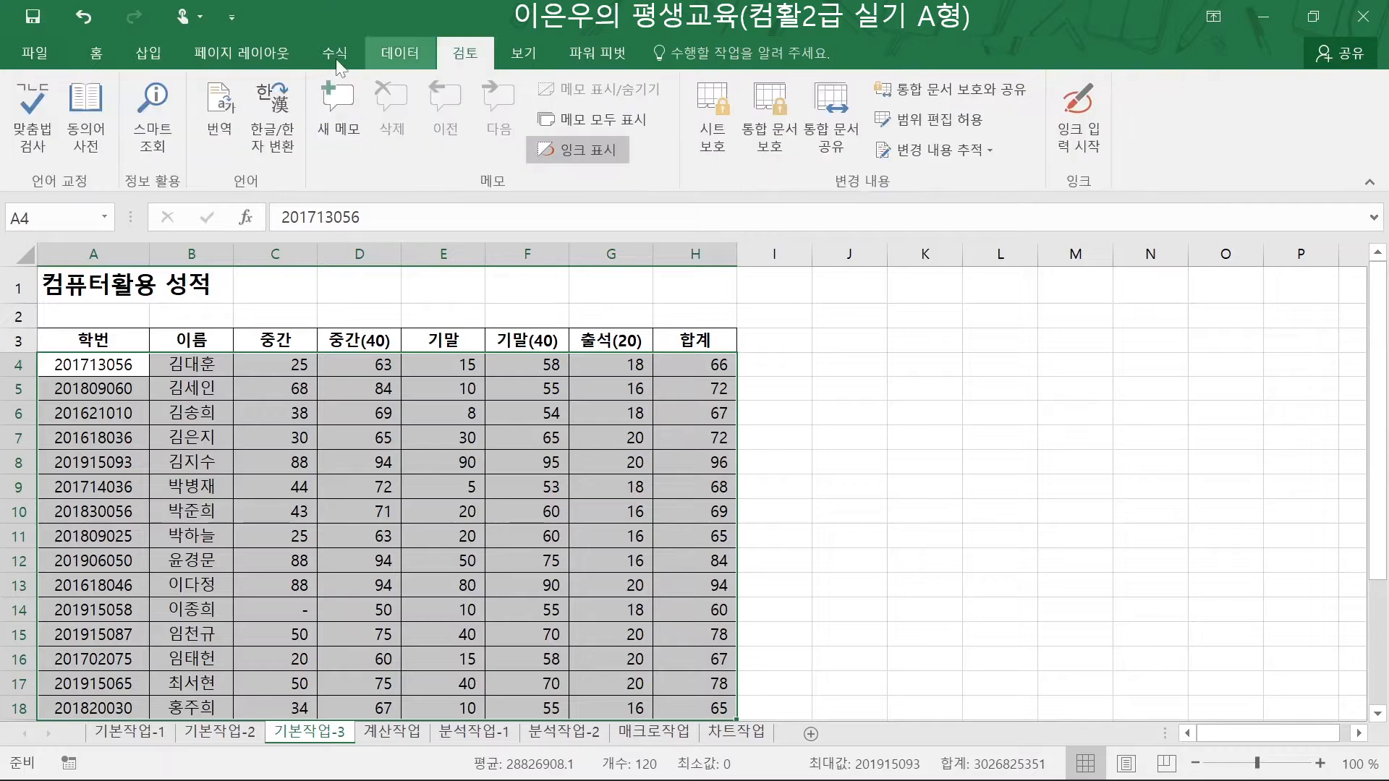
left_click(103, 55)
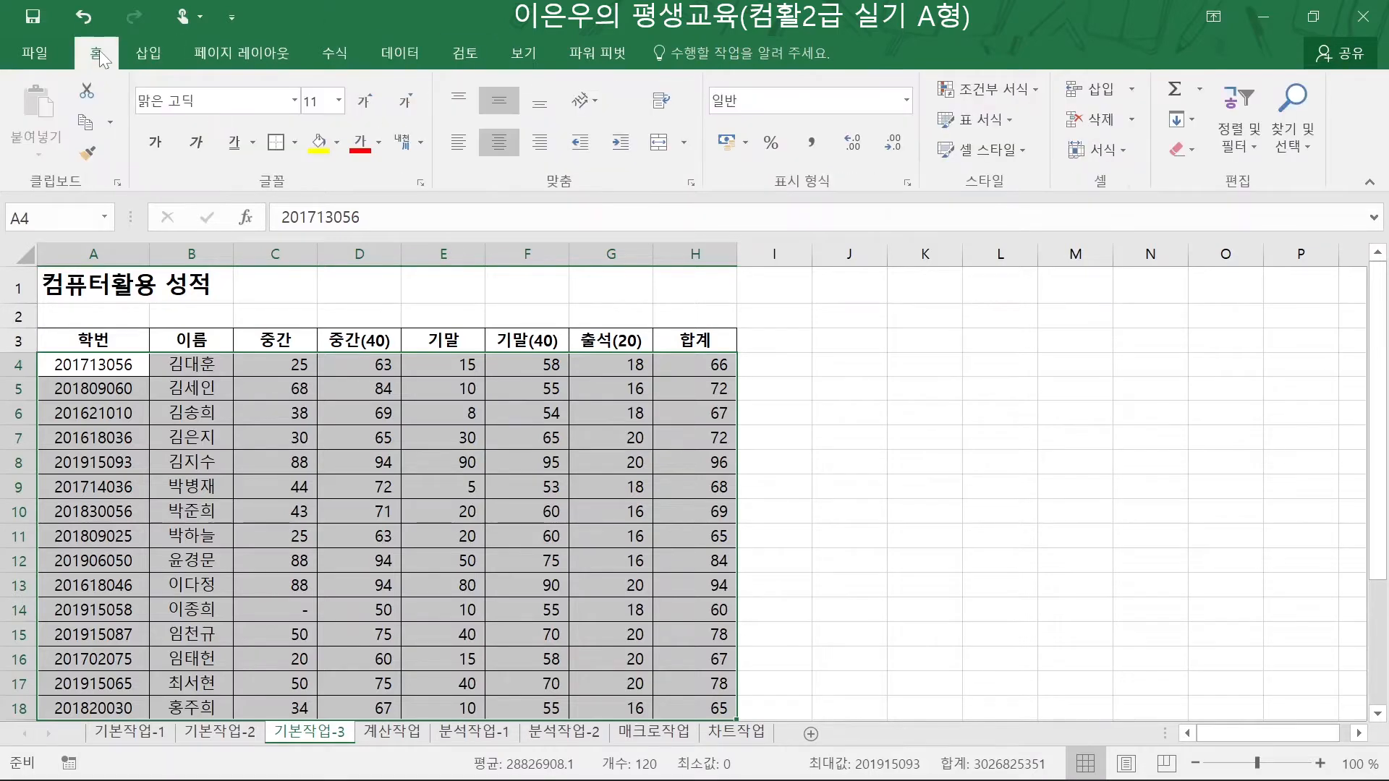
double_click(99, 54)
double_click(98, 52)
- Start a new conditional formatting rule for A4:H18 with the rule type 수식을 사용하여 서식을 지정할 셀 결정
left_click(971, 95)
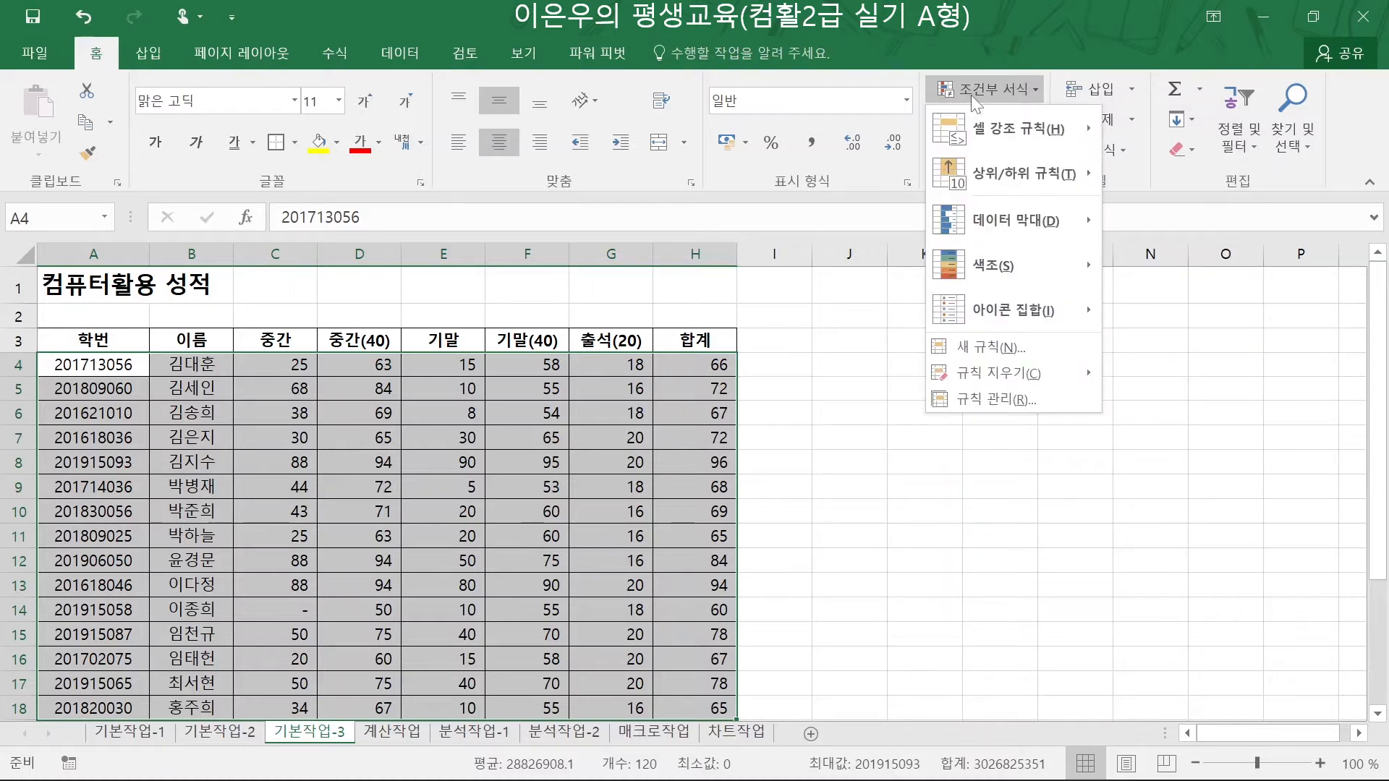
left_click(1030, 346)
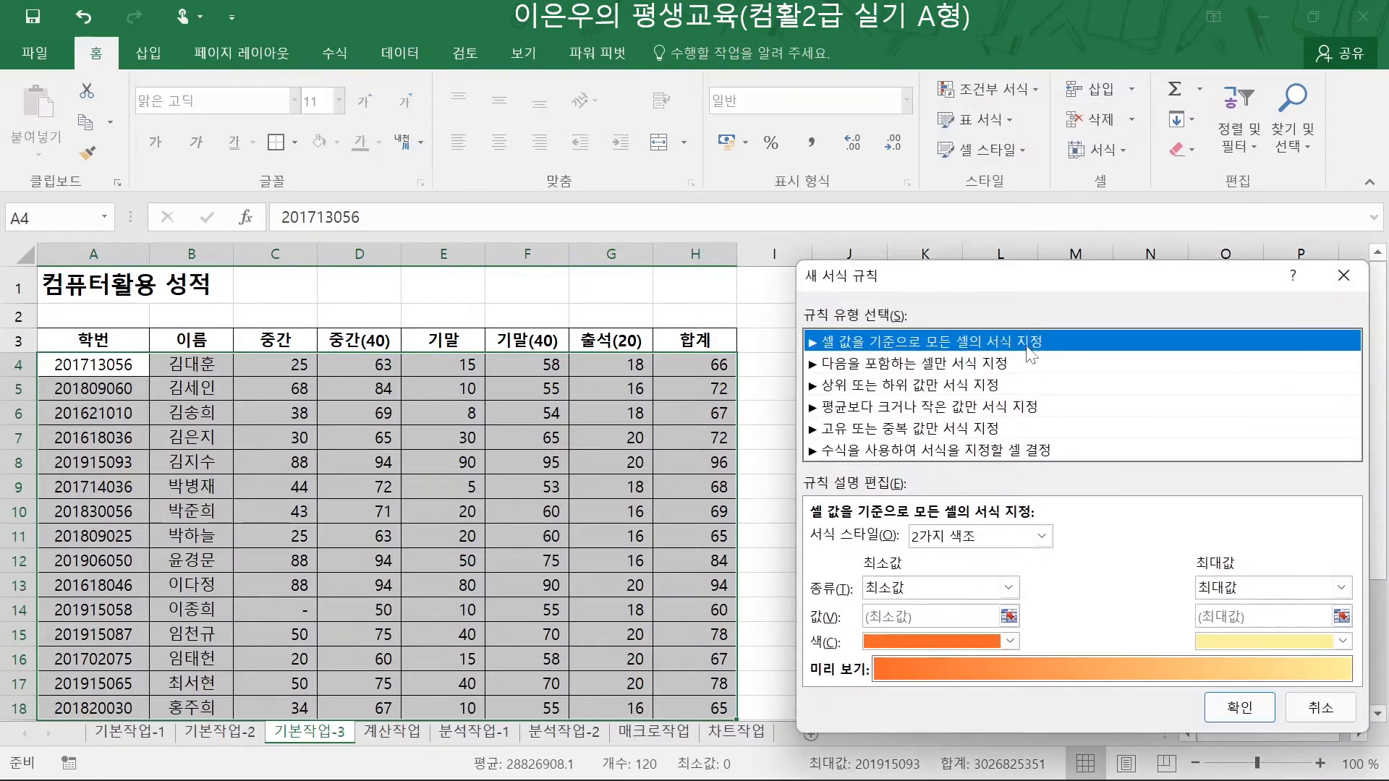
left_click(861, 450)
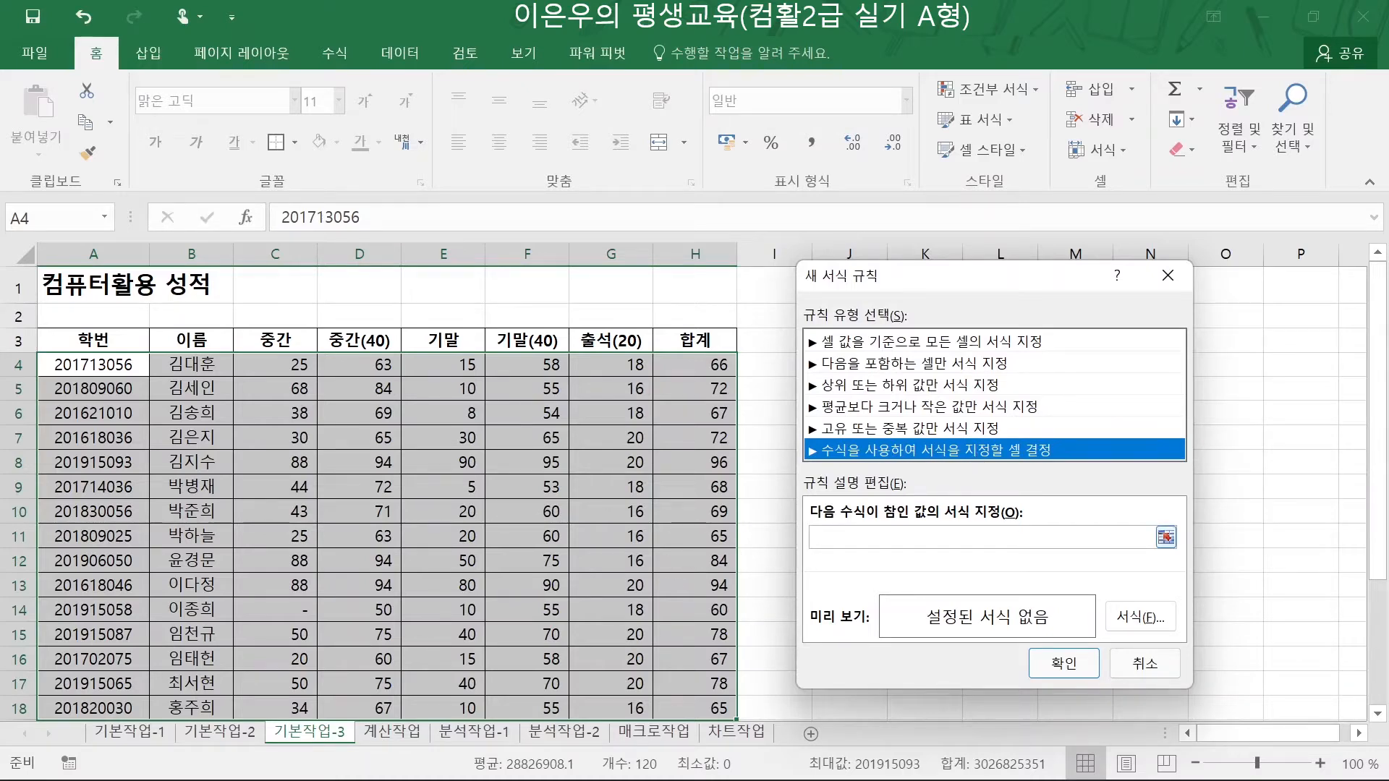
- Begin the rule formula with =$A4, referencing the first 학번 cell with only its column fixed
left_click(882, 537)
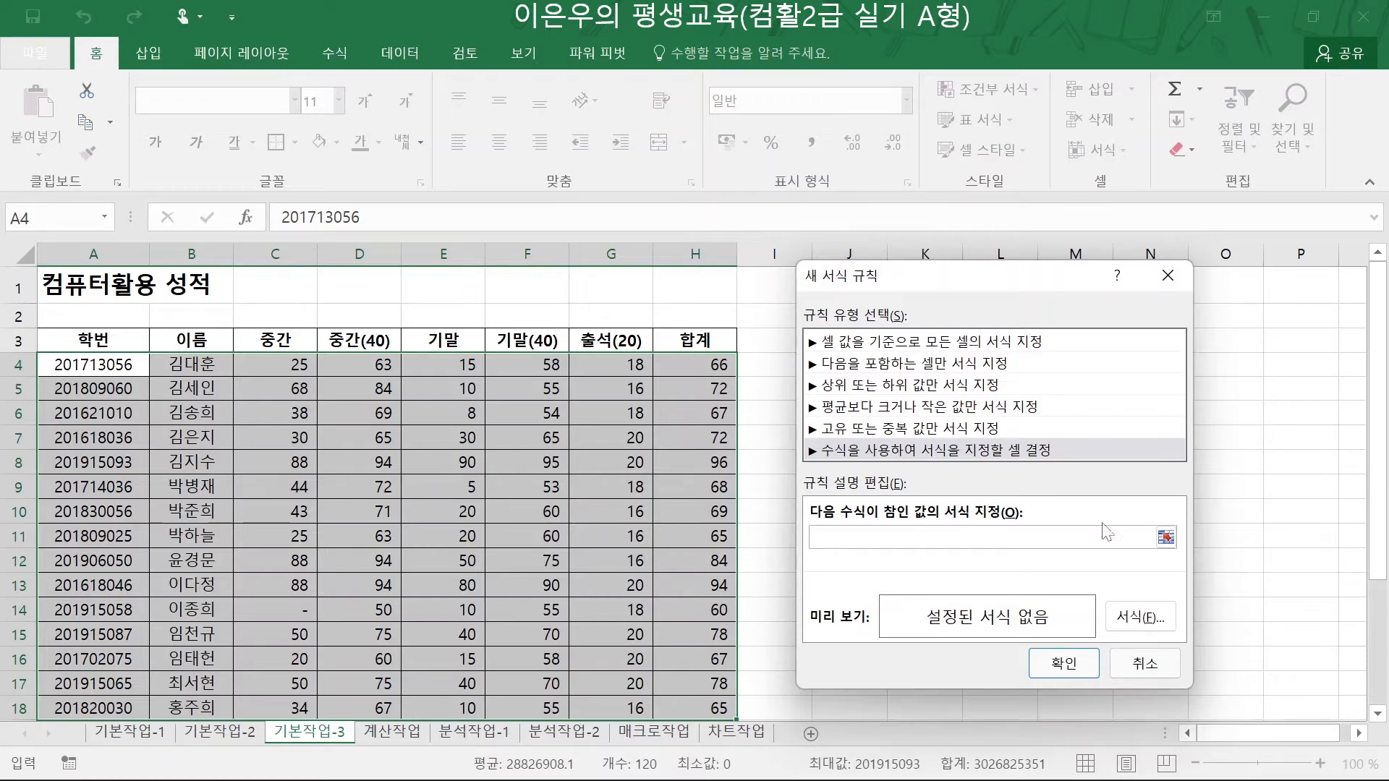
left_click(1165, 536)
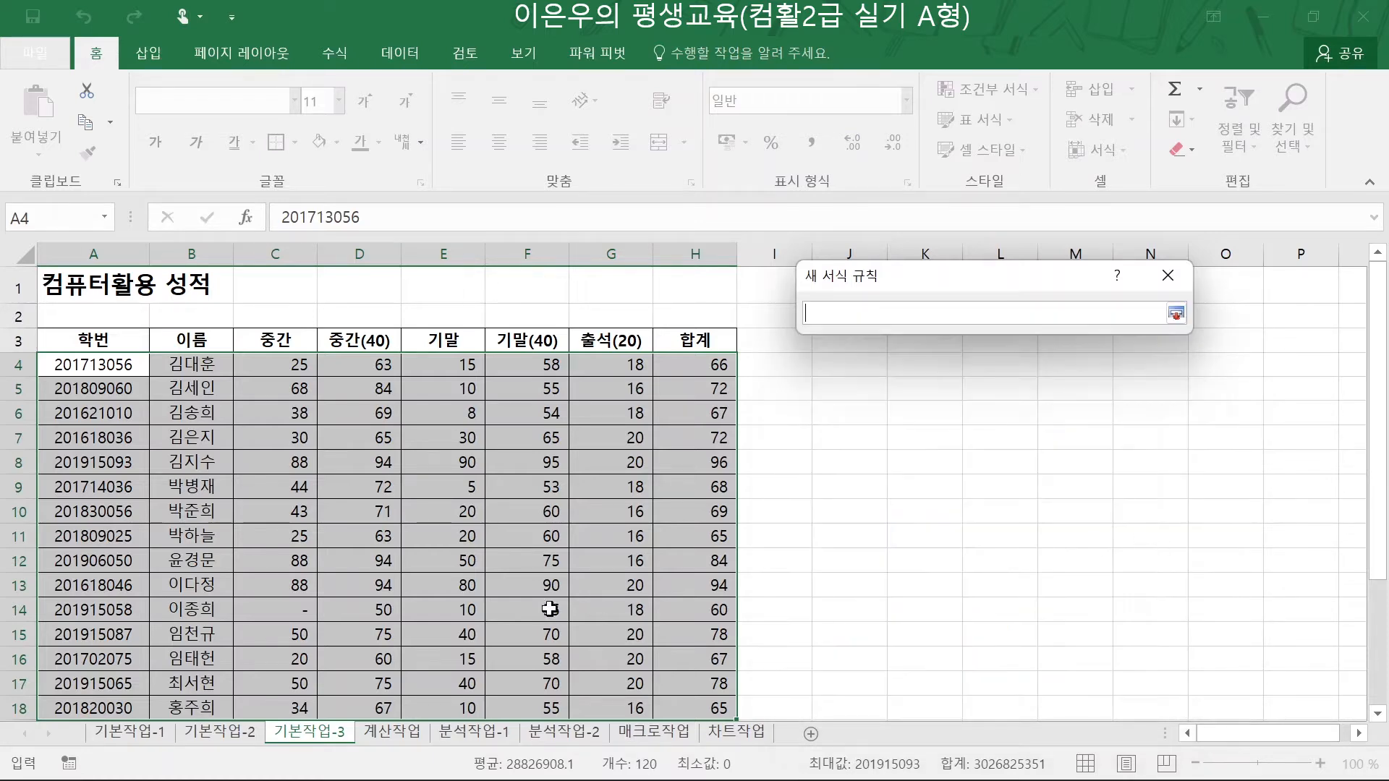
scroll(539, 608, "down", 6)
scroll(531, 607, "up", 1)
scroll(528, 605, "up", 1)
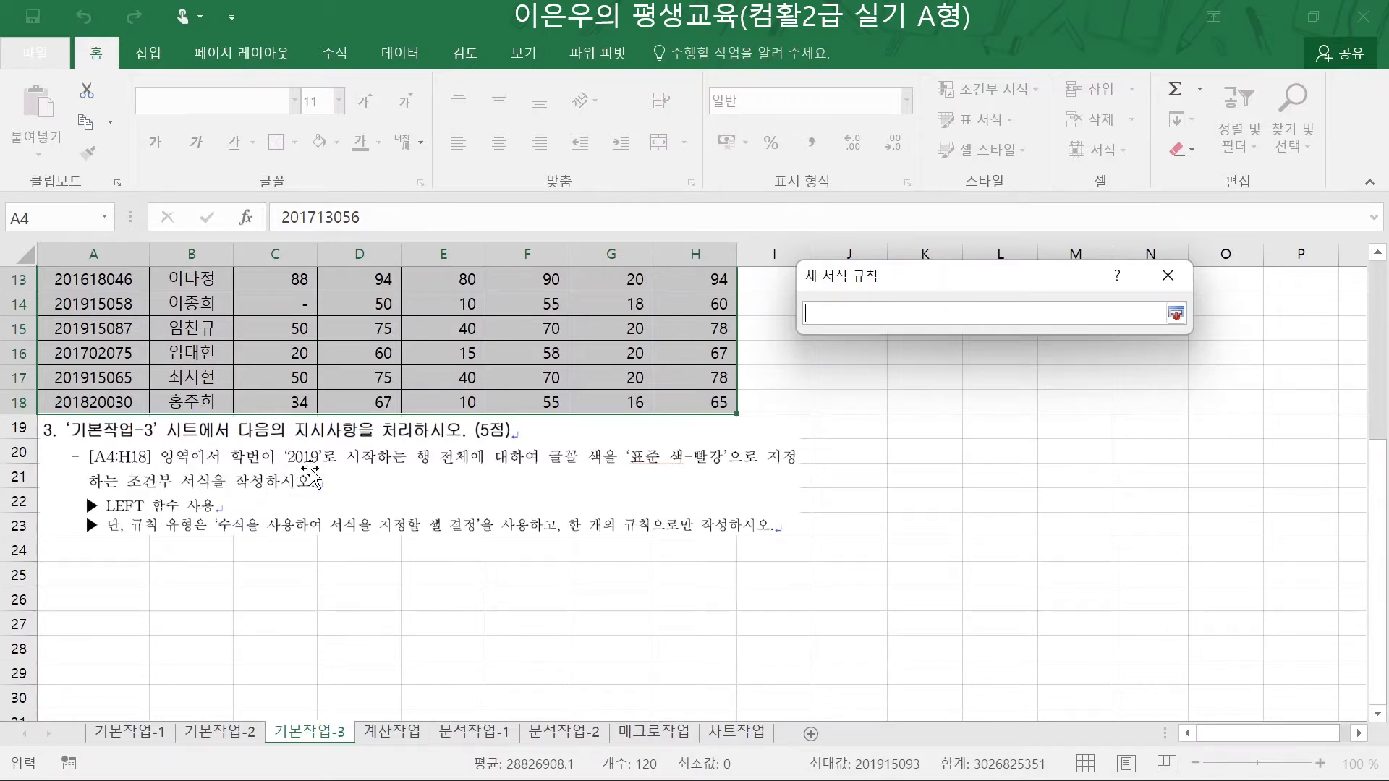
scroll(484, 460, "up", 1)
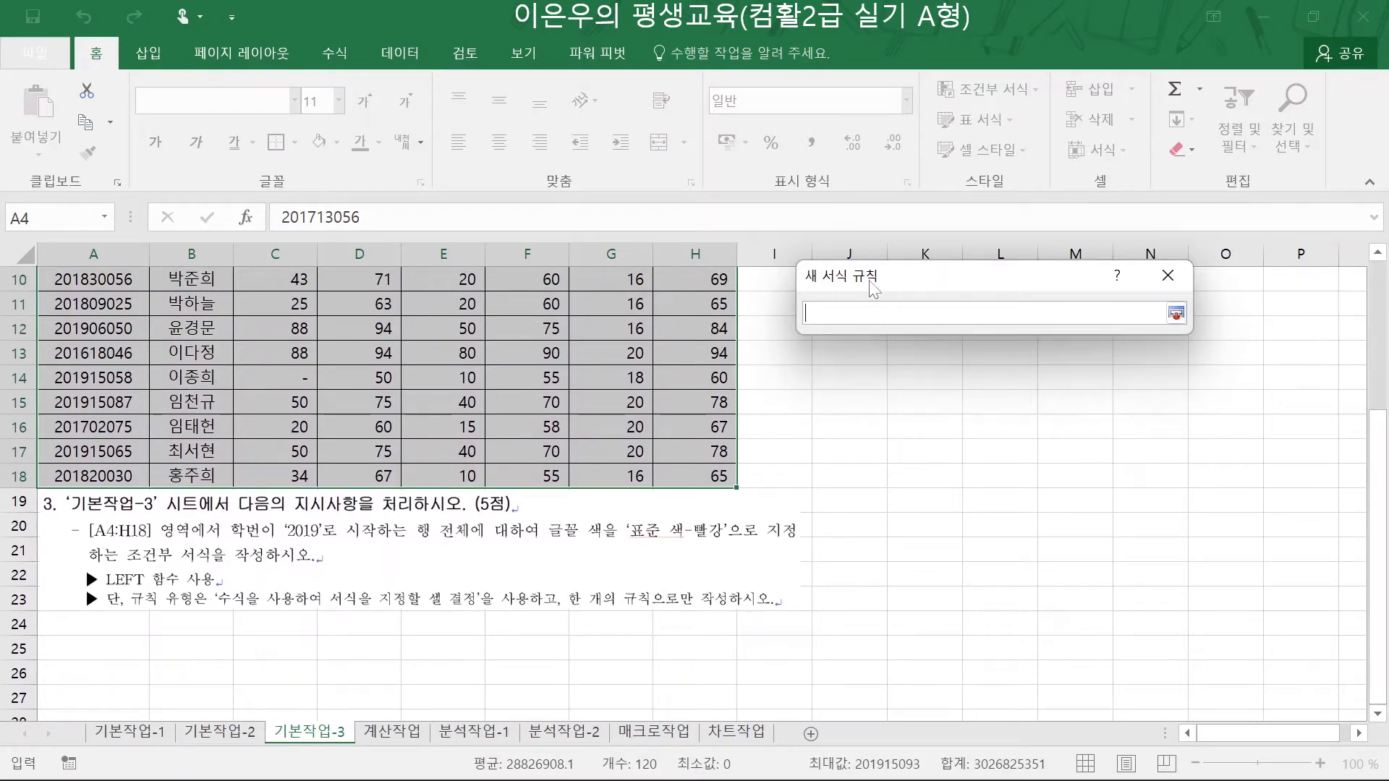
left_click_drag(871, 281, 845, 341)
type("=")
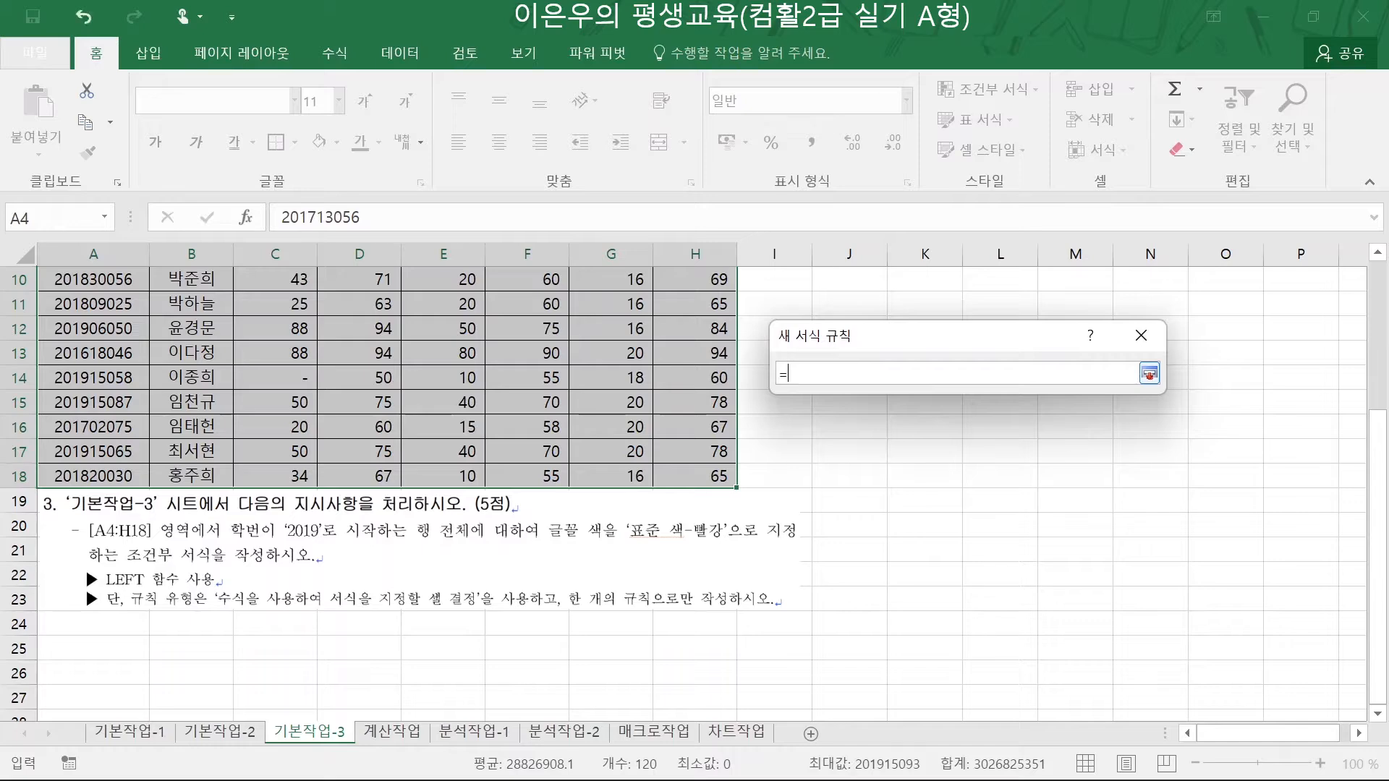
scroll(528, 430, "up", 3)
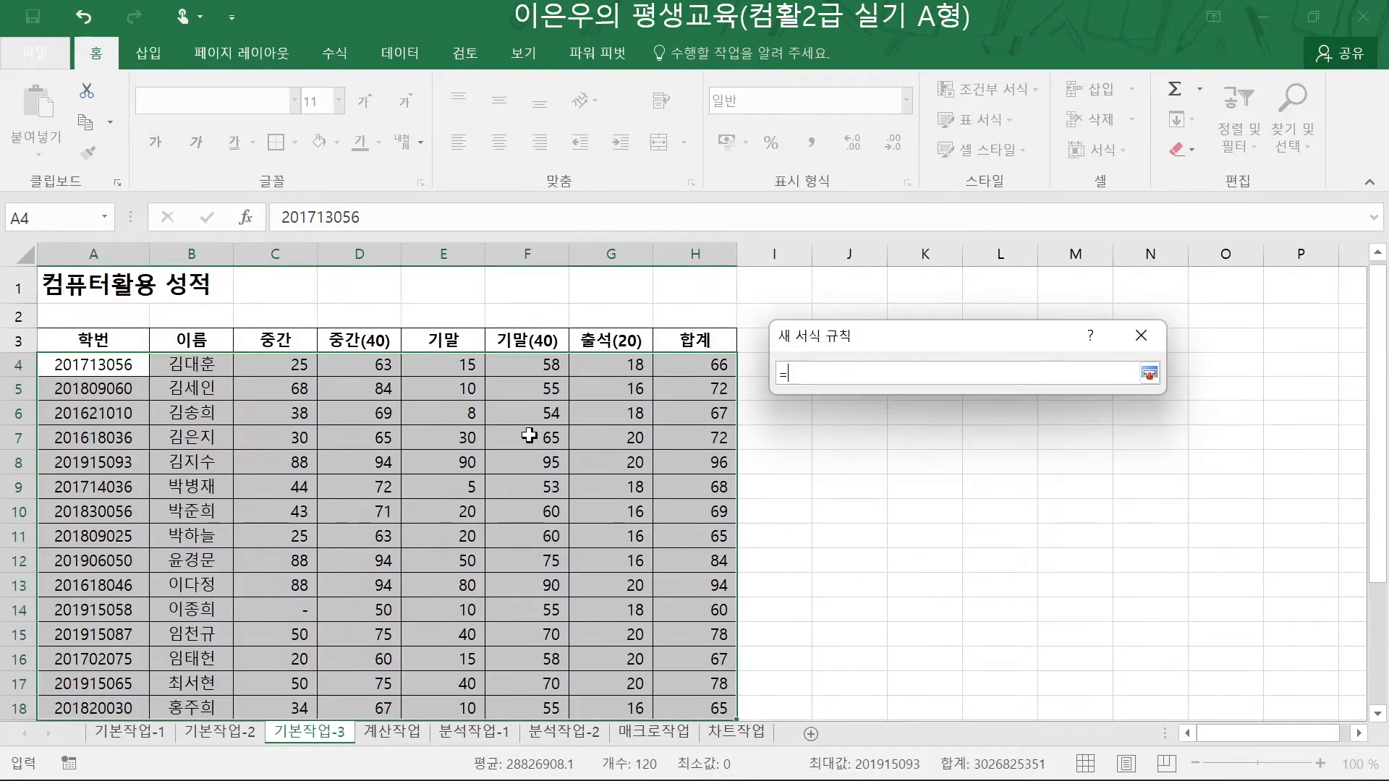
left_click(87, 366)
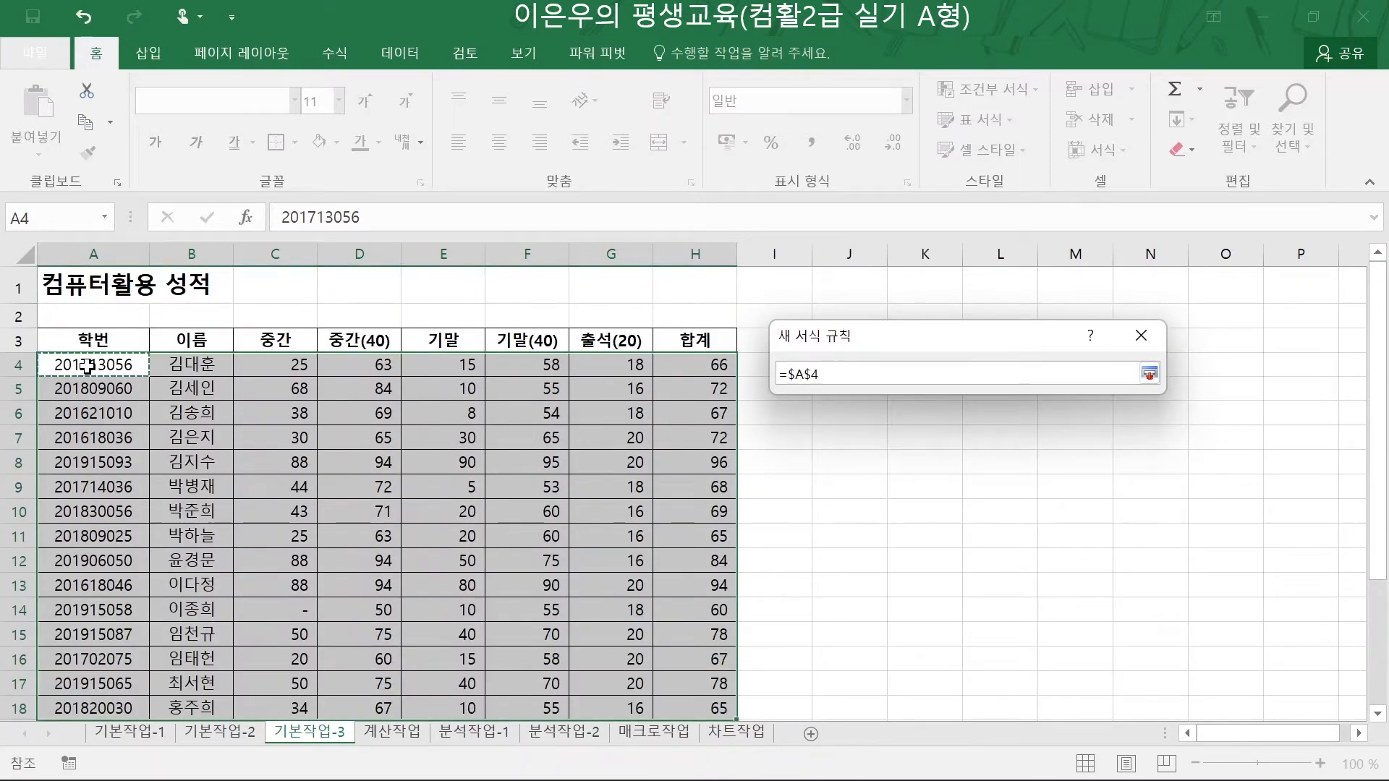
key("F4")
key("F4")
key("F4")
key("F4")
key("F4")
- Complete the rule formula as =left($A4,4)=2019 to match 학번 values starting with 2019
scroll(372, 488, "down", 5)
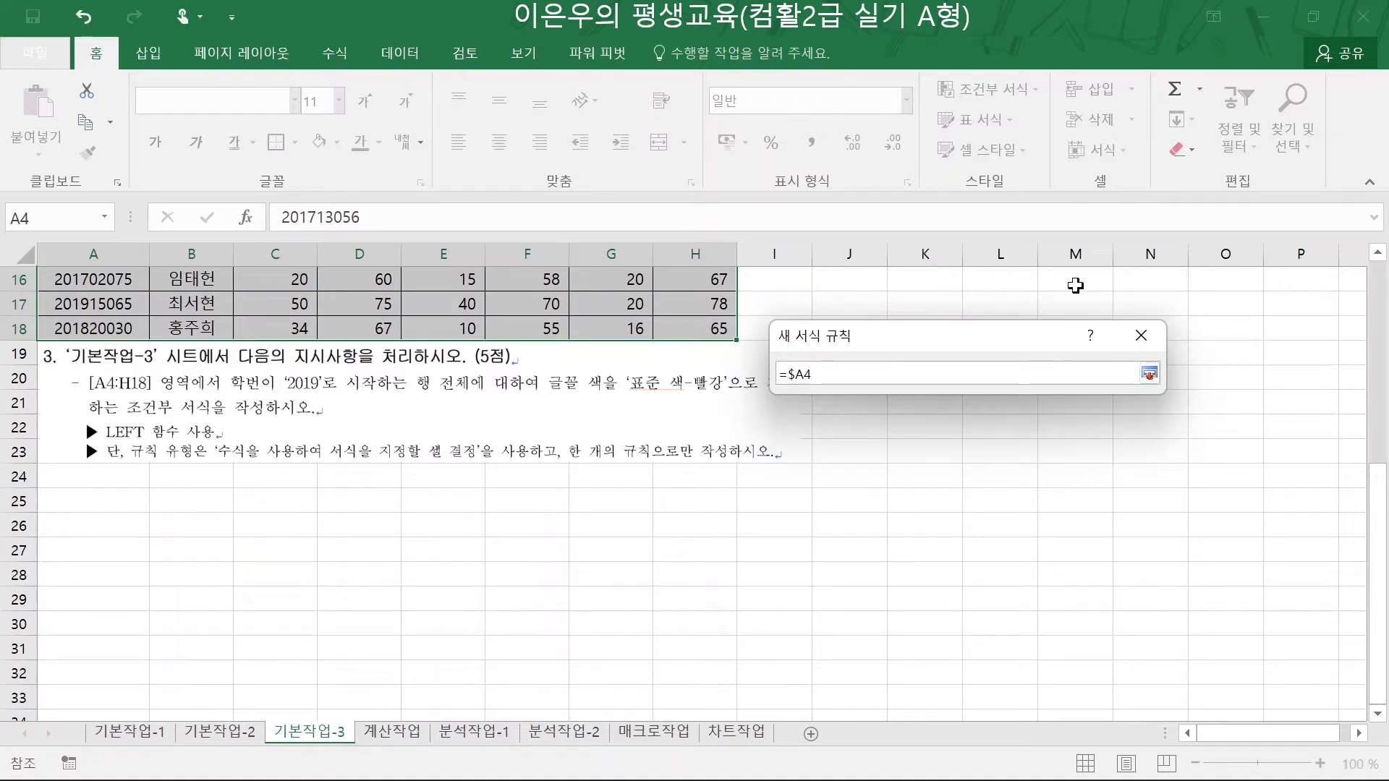
type("ㅣ")
key("BackSpace")
type("left($A4")
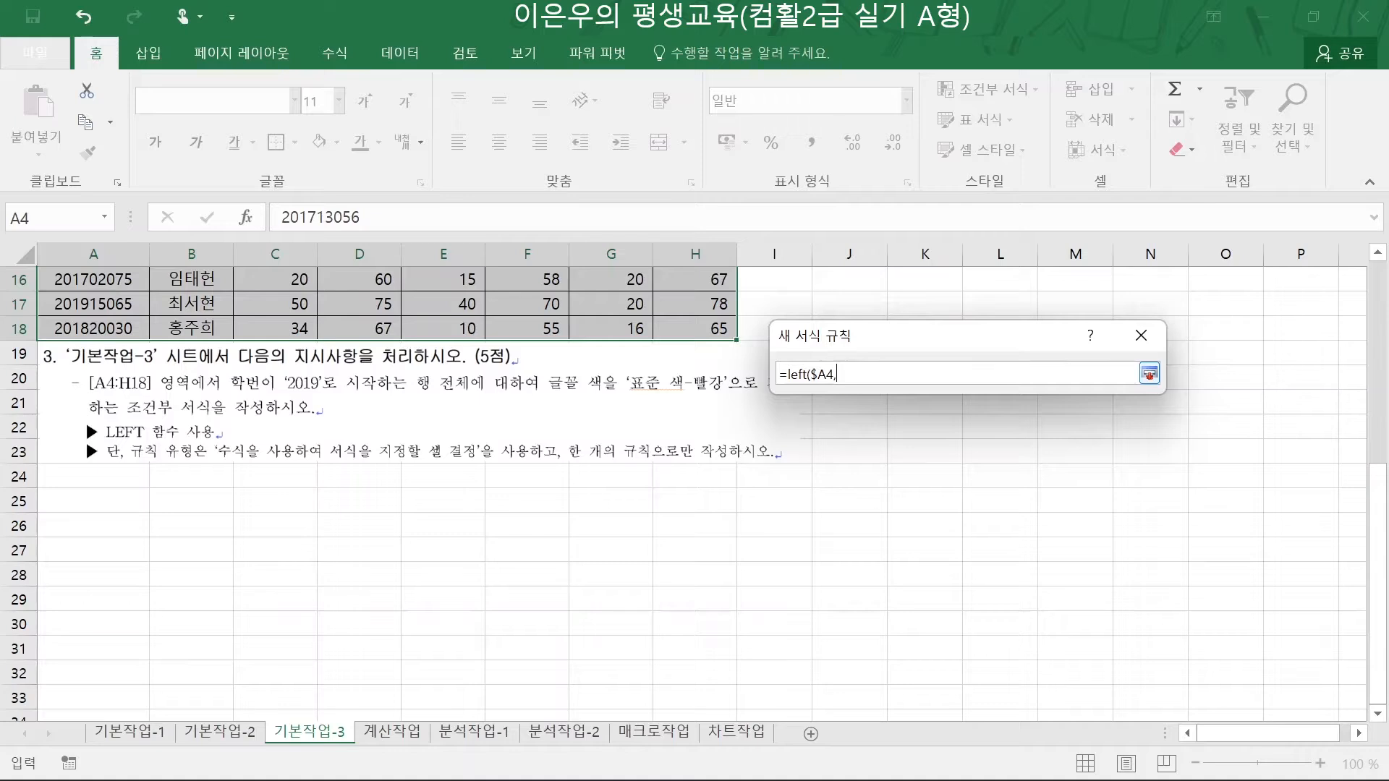
type(",4)=2019")
left_click(1148, 374)
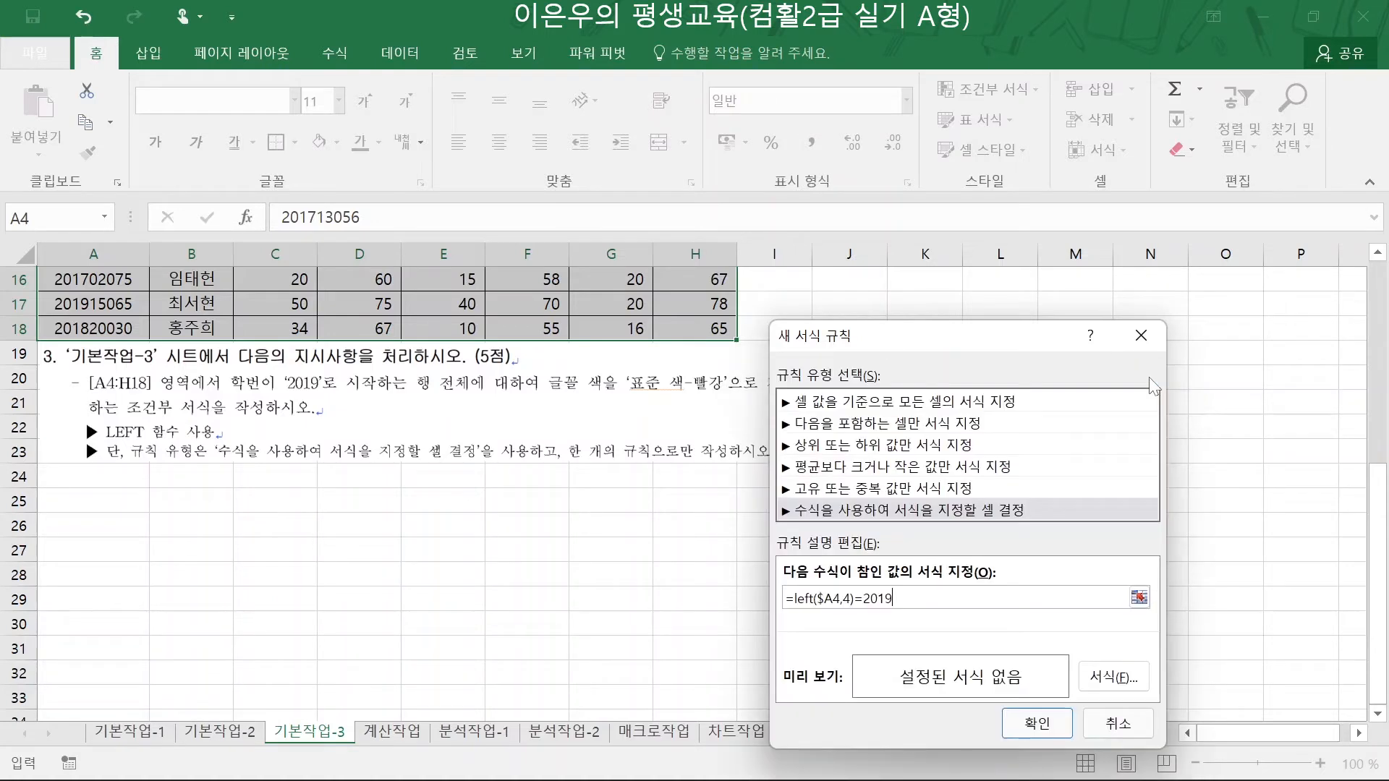
- Set the rule's font color to standard red (표준 색 빨강) and apply the rule to A4:H18
left_click(1094, 680)
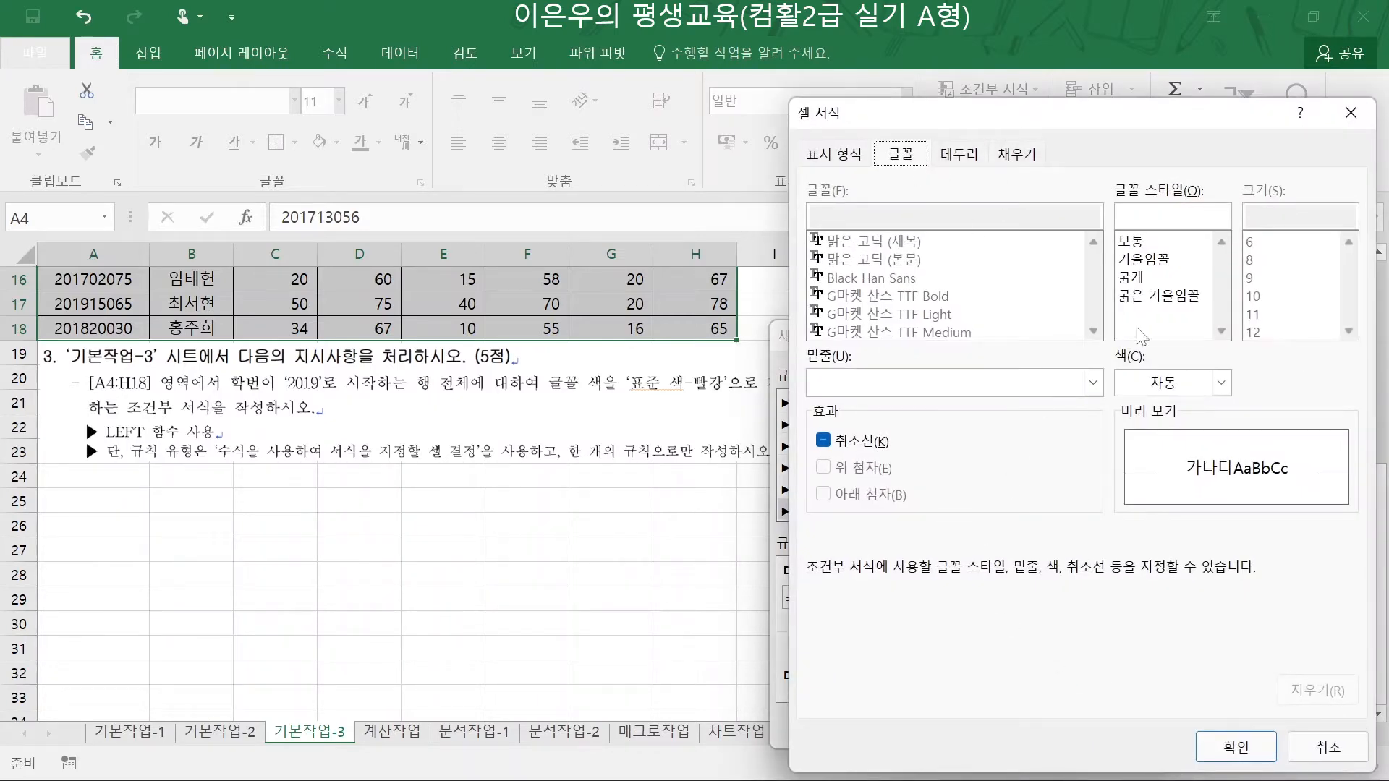
left_click(1221, 383)
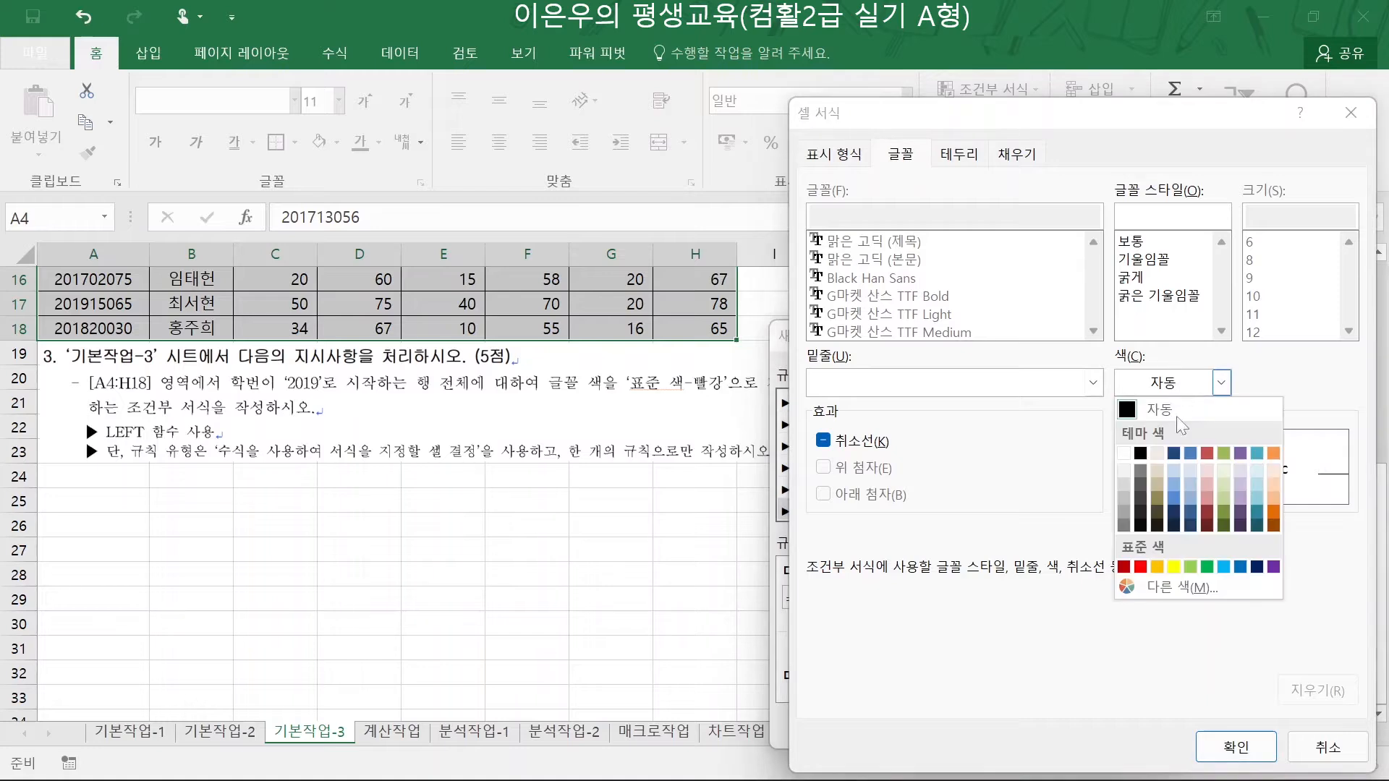
left_click(1141, 568)
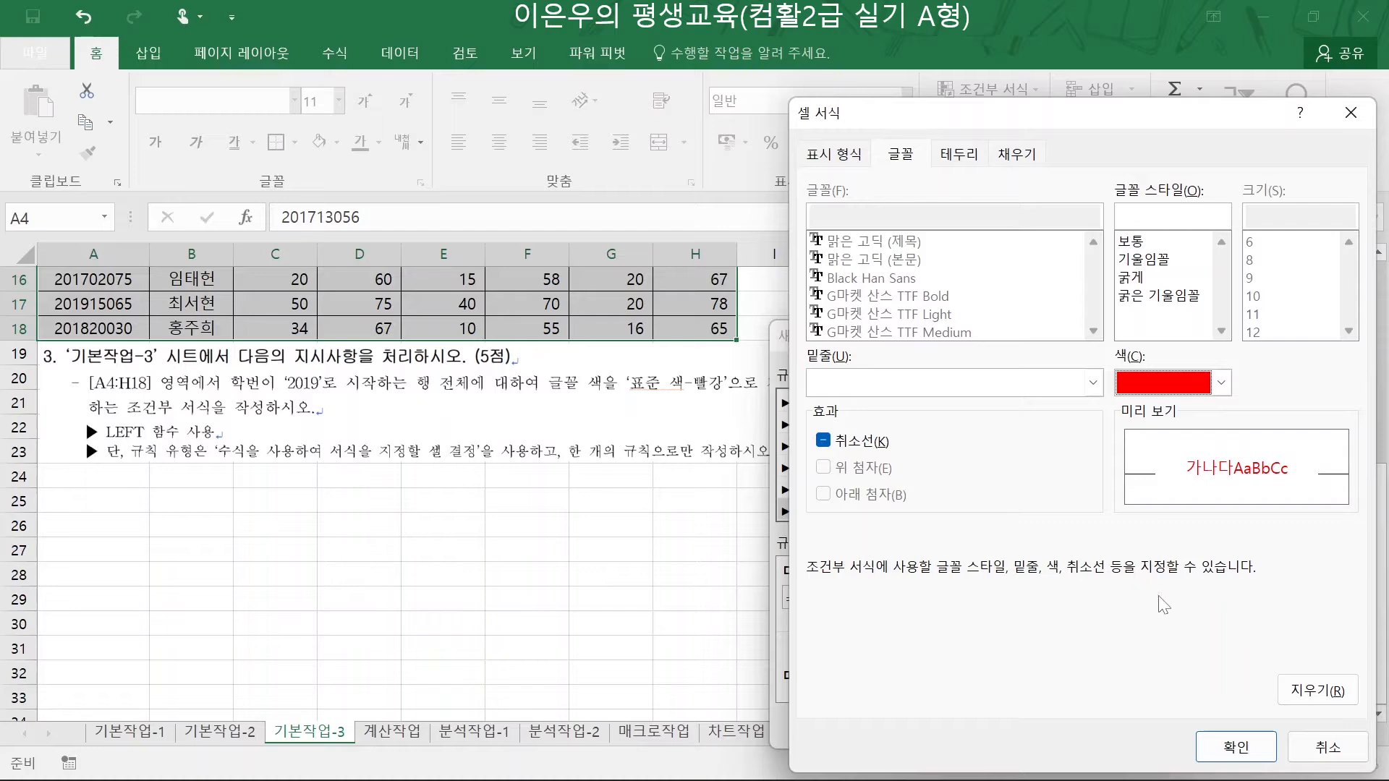
left_click(1238, 747)
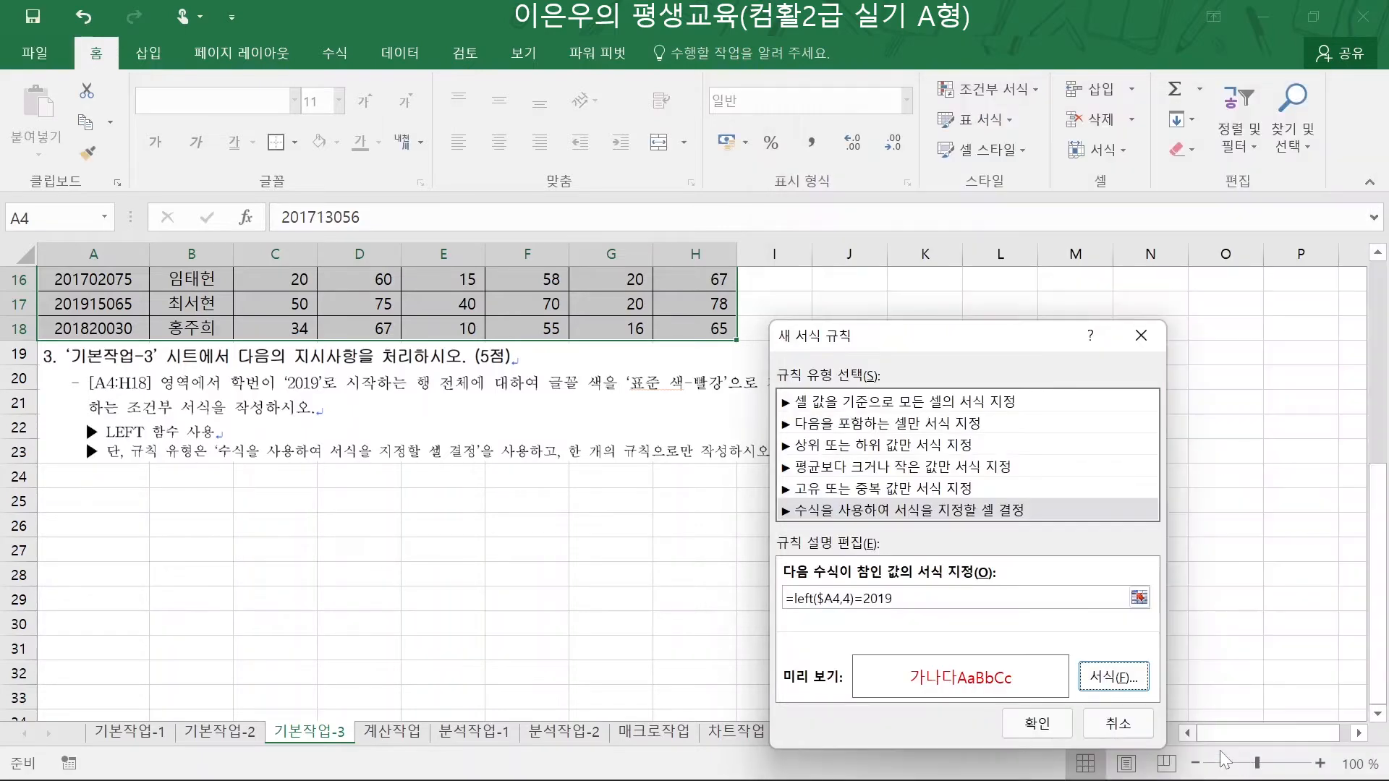
left_click(1038, 726)
- Edit the existing conditional formatting rule so its formula compares with text, =LEFT($A4,4)="2019", and apply the change
scroll(477, 460, "up", 5)
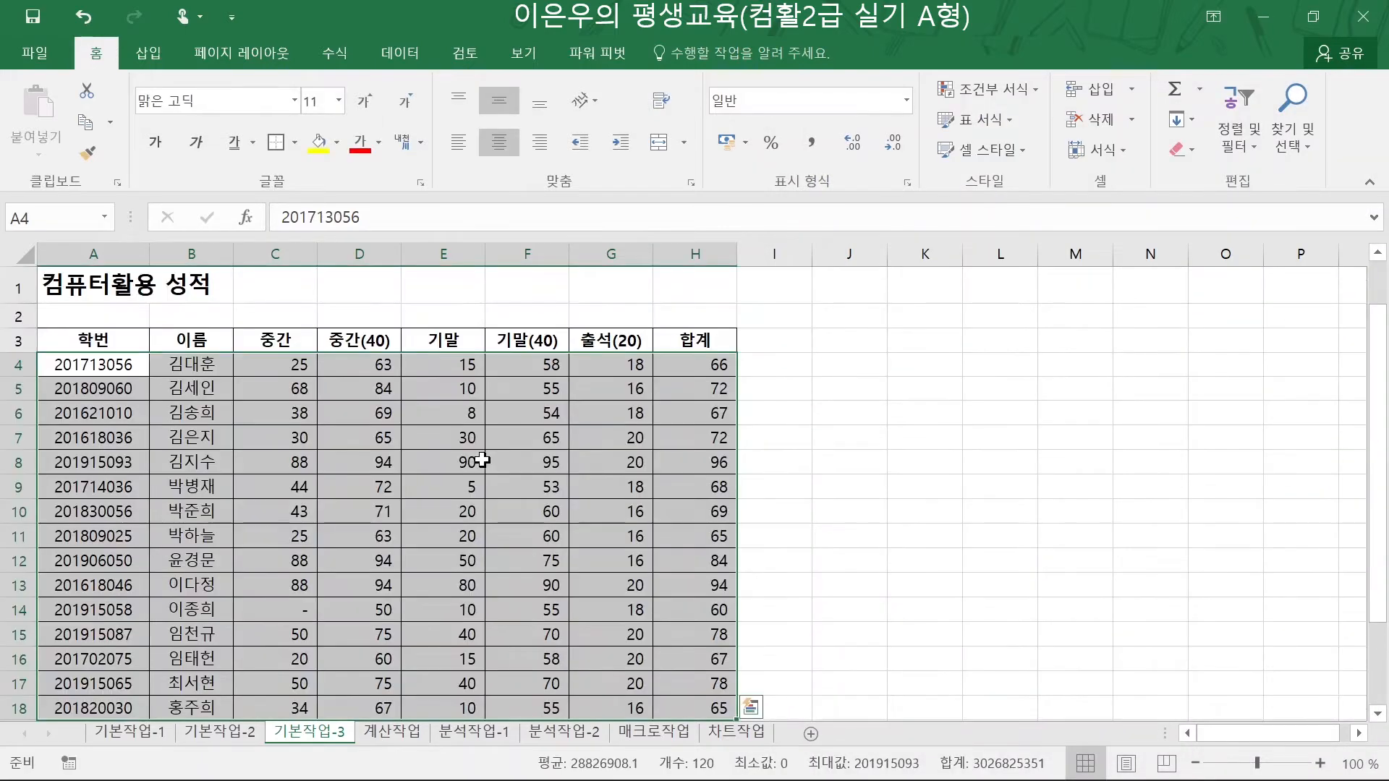
scroll(471, 460, "down", 2)
scroll(471, 461, "up", 1)
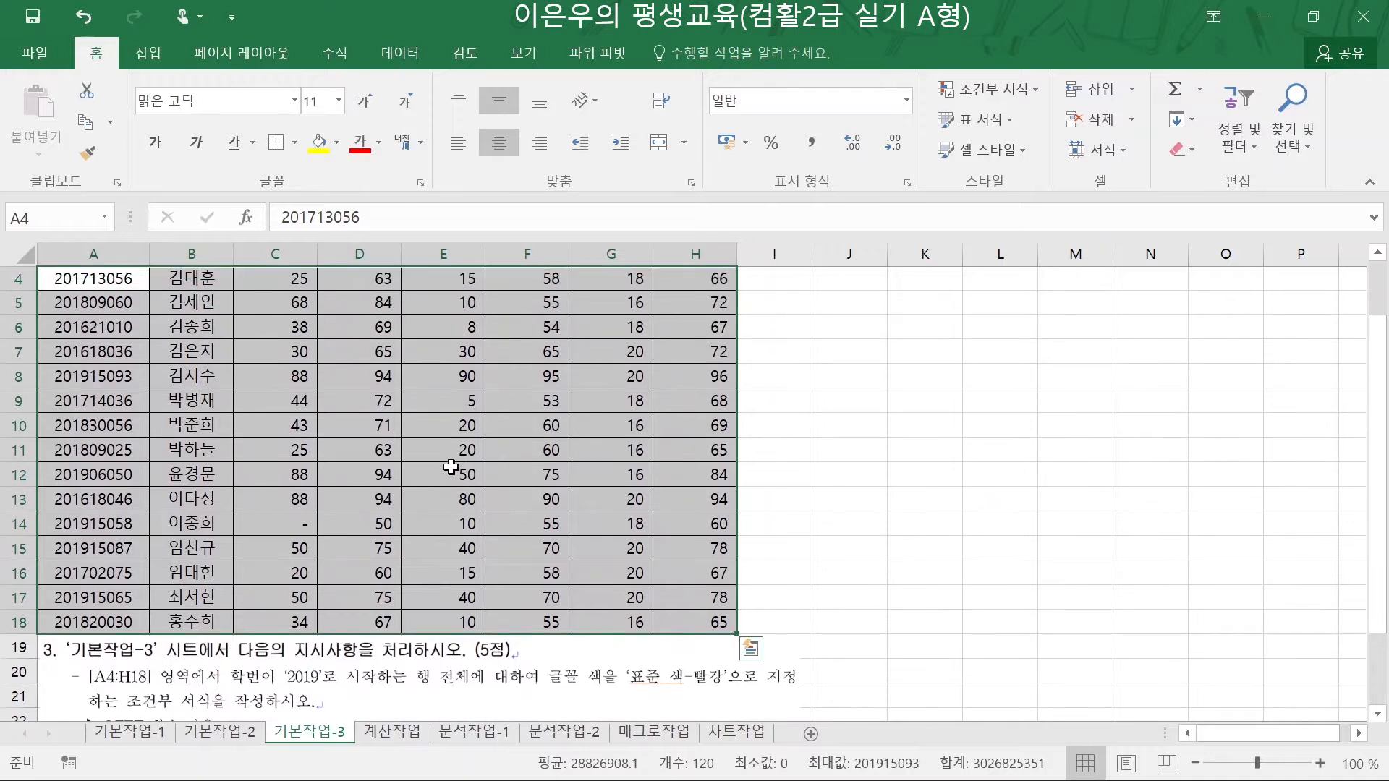
scroll(467, 463, "up", 1)
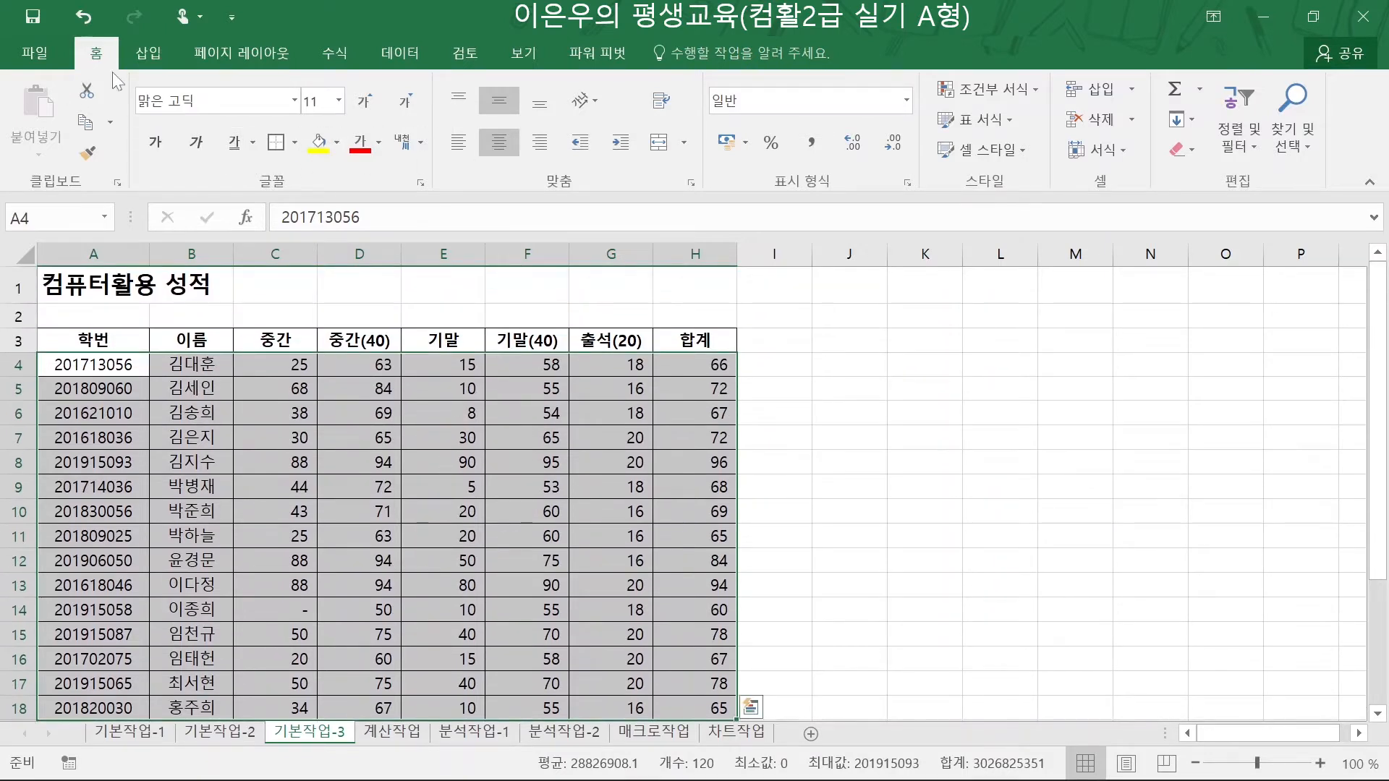
left_click(988, 90)
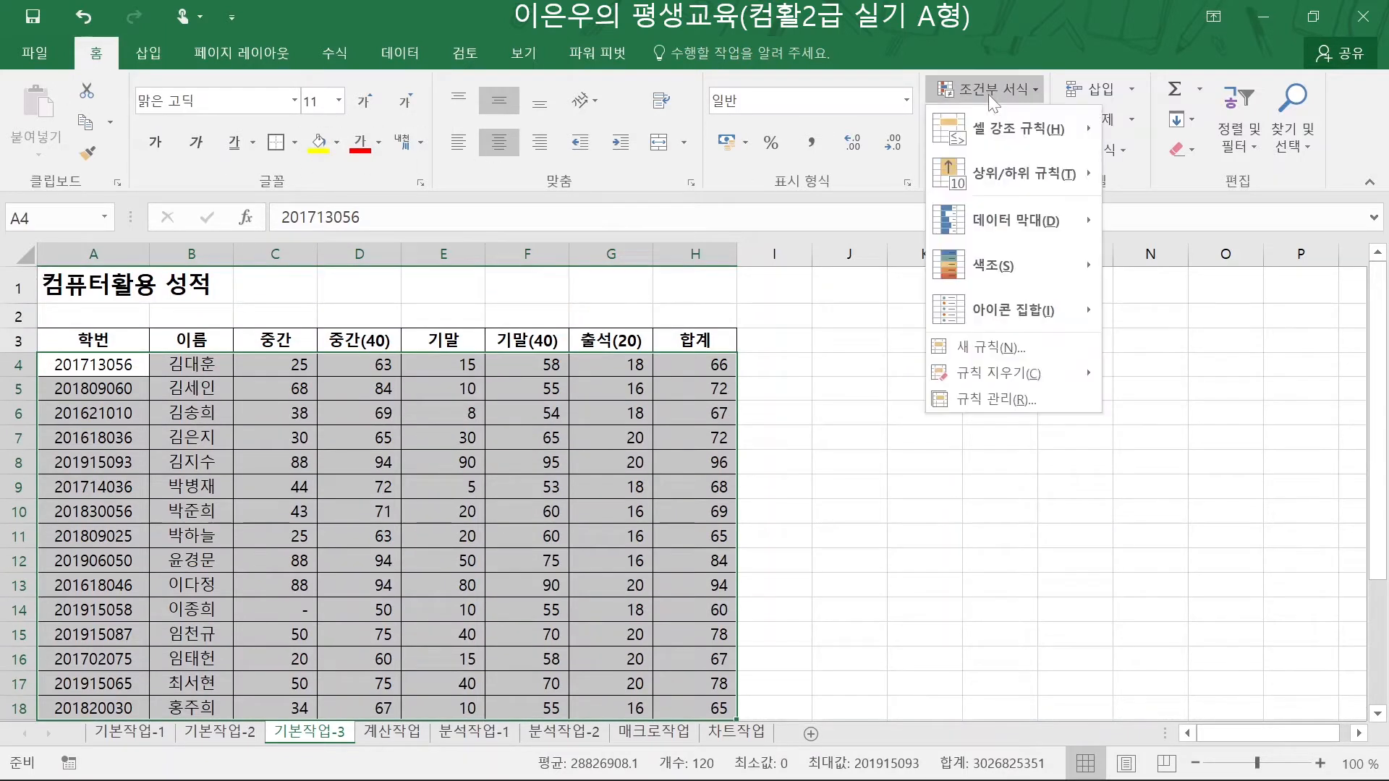
left_click(996, 399)
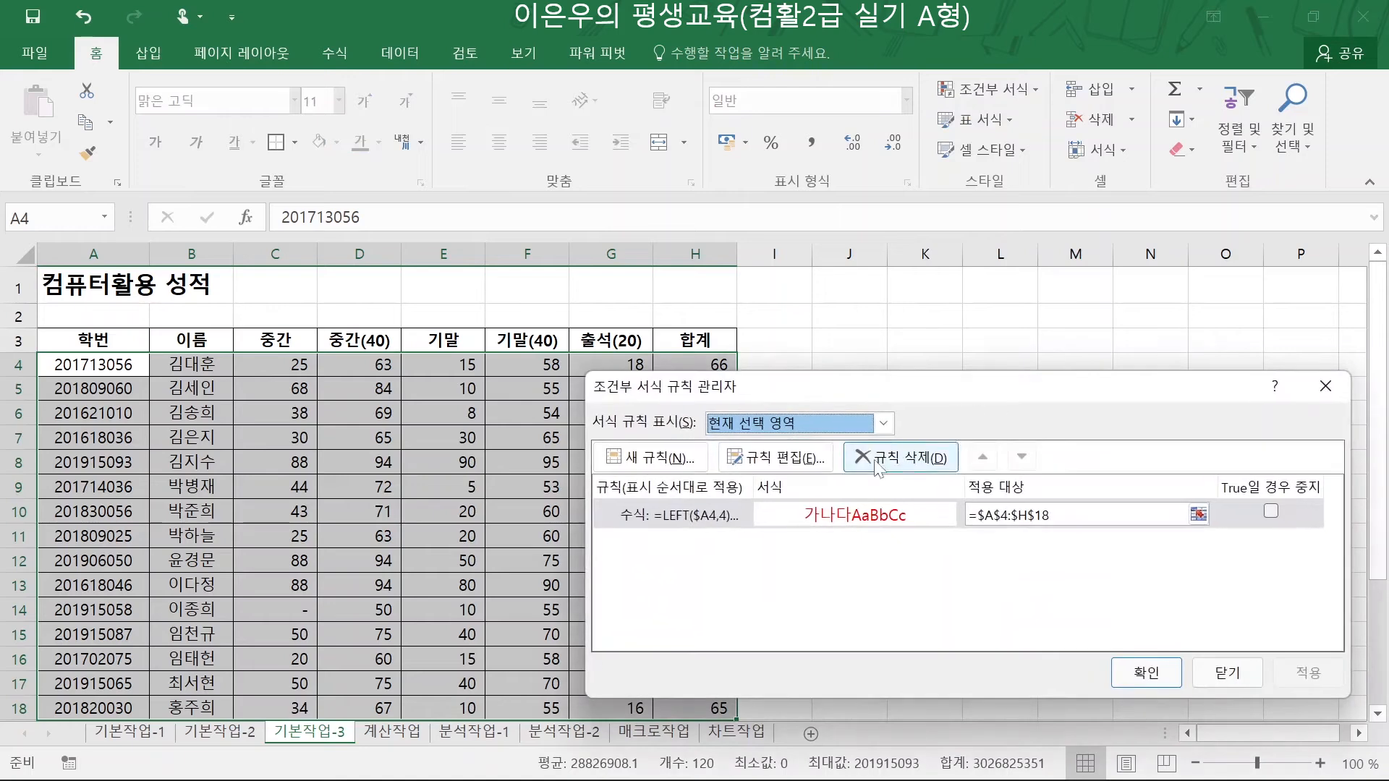
double_click(673, 515)
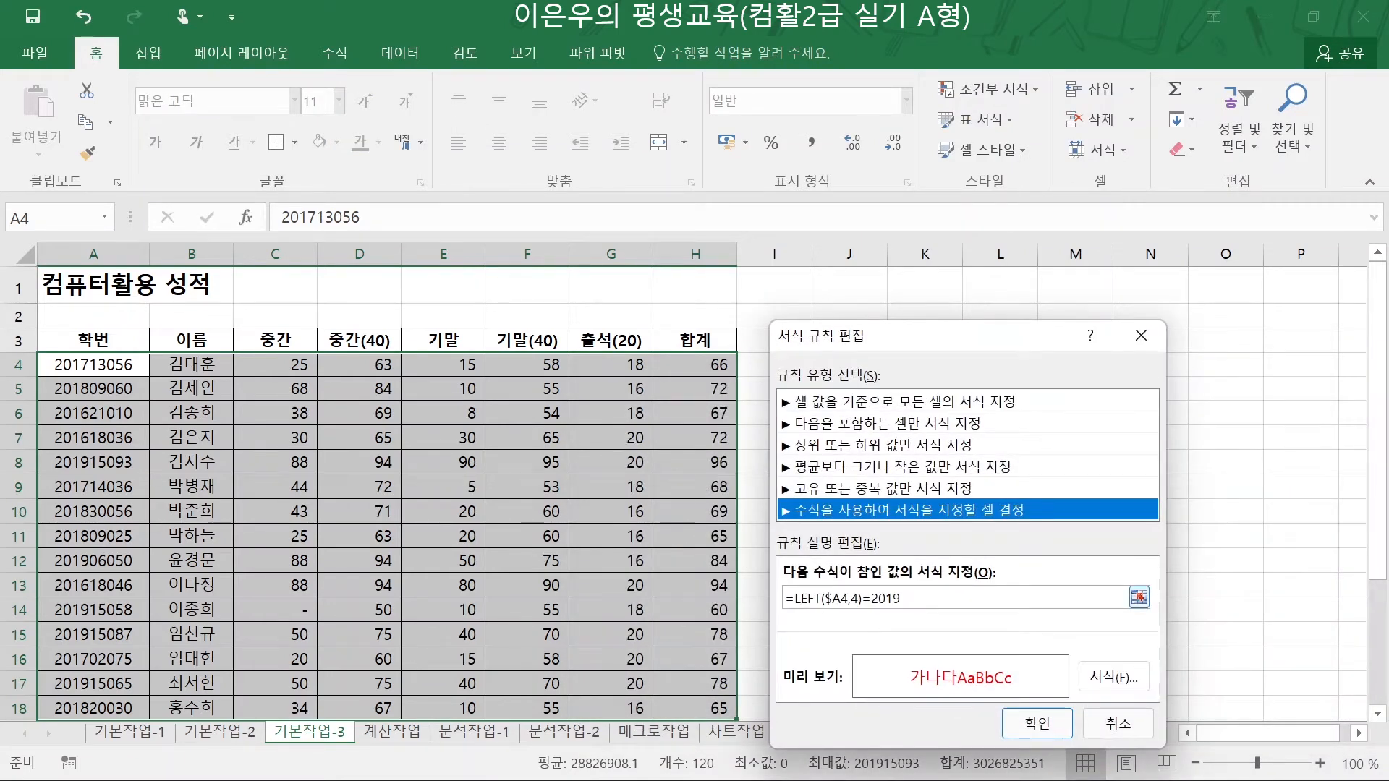
left_click(874, 598)
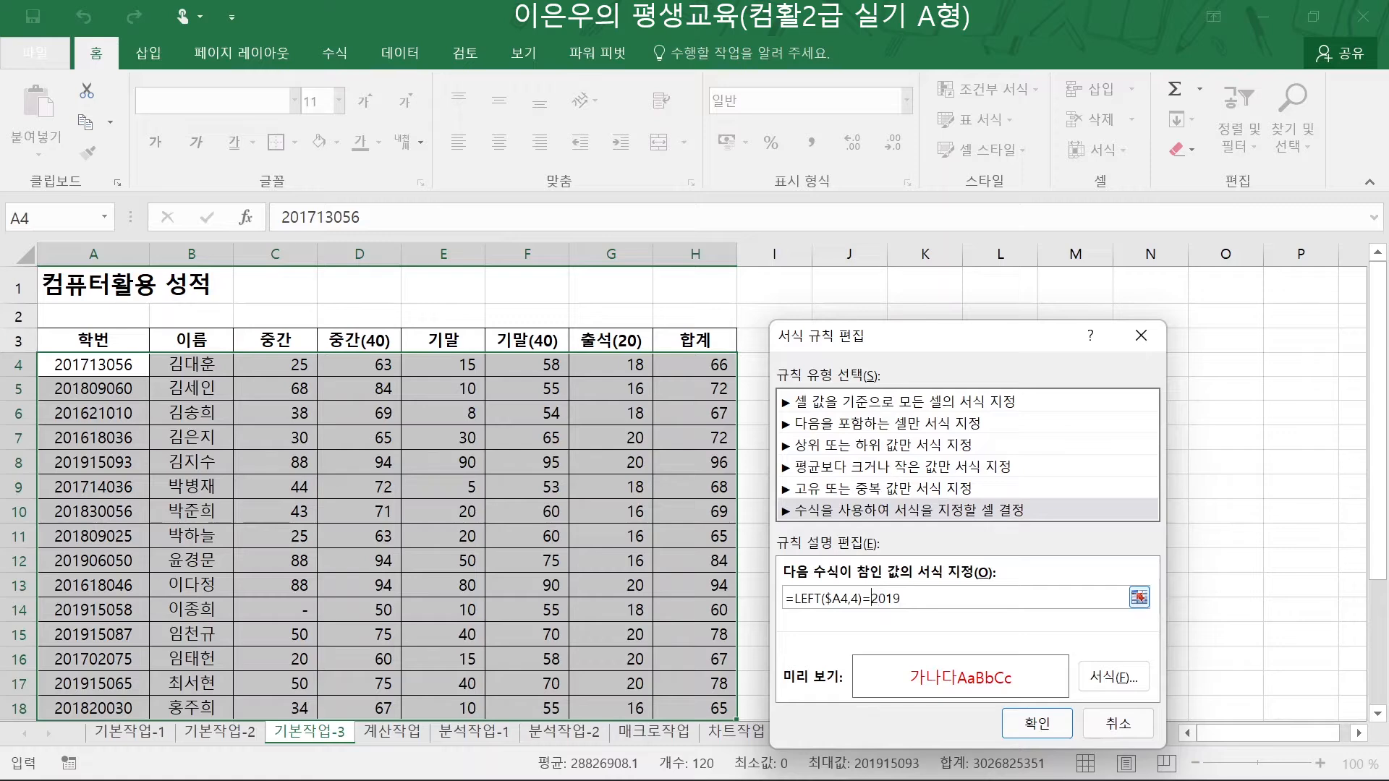
type("\"")
left_click(998, 594)
type("\"")
left_click(1044, 725)
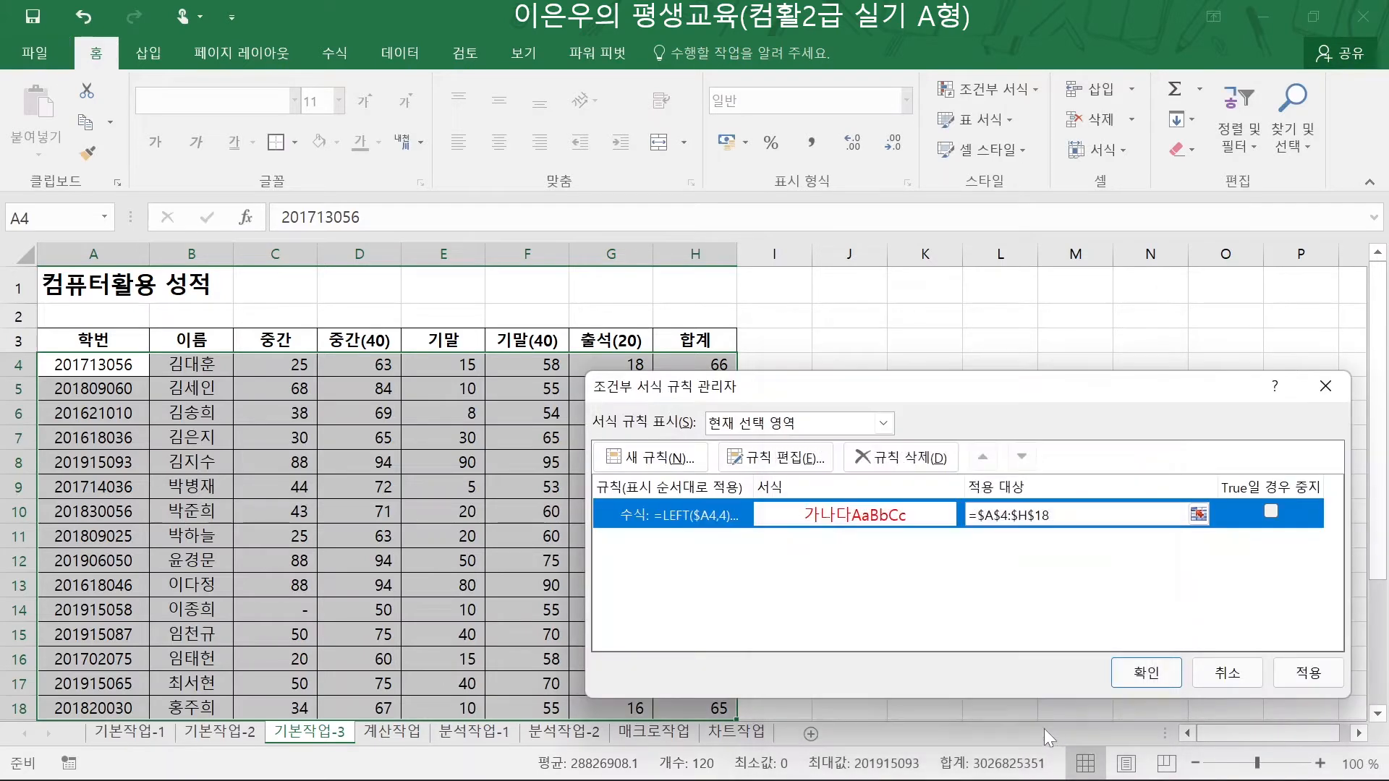
left_click(1126, 679)
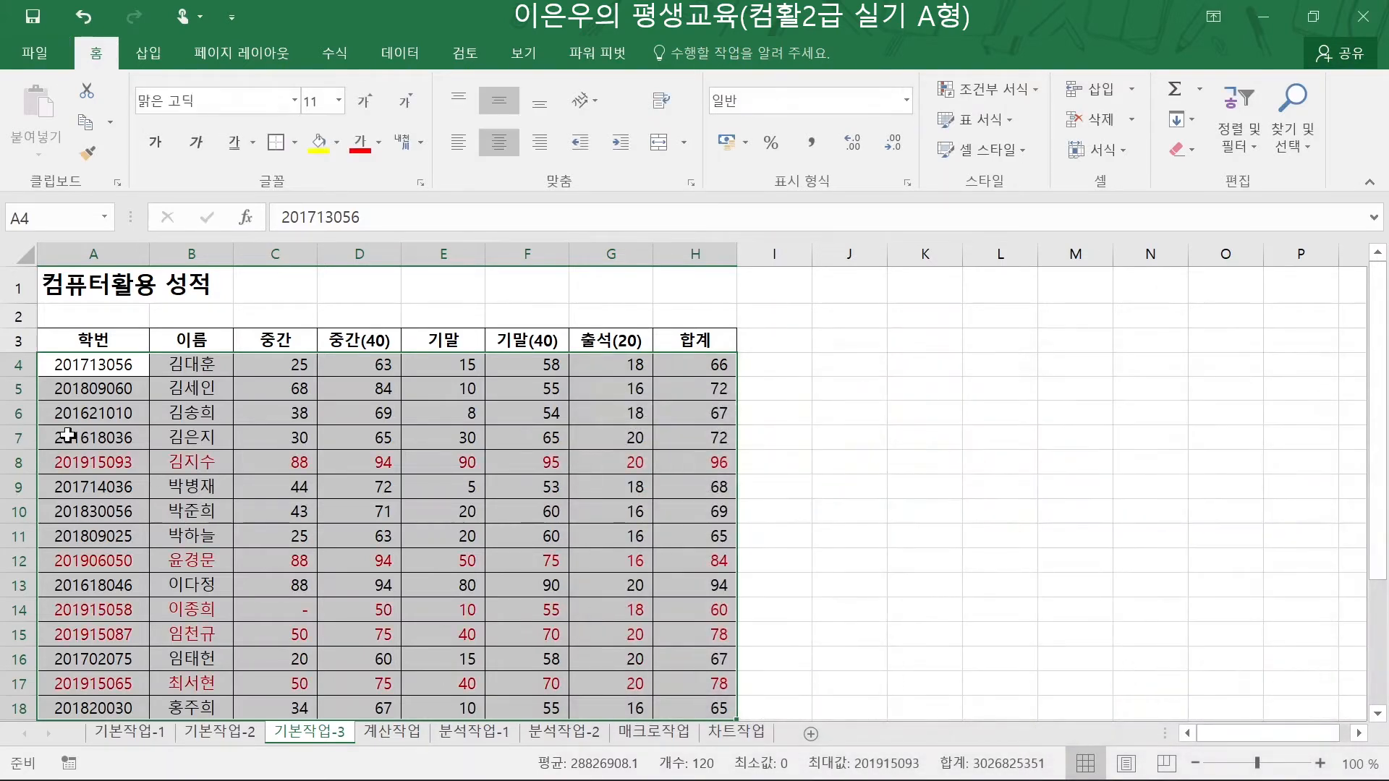
- Check the formatting of the rows whose 학번 starts with 2019 against the task instructions below the table
left_click_drag(76, 460, 712, 486)
scroll(620, 487, "down", 3)
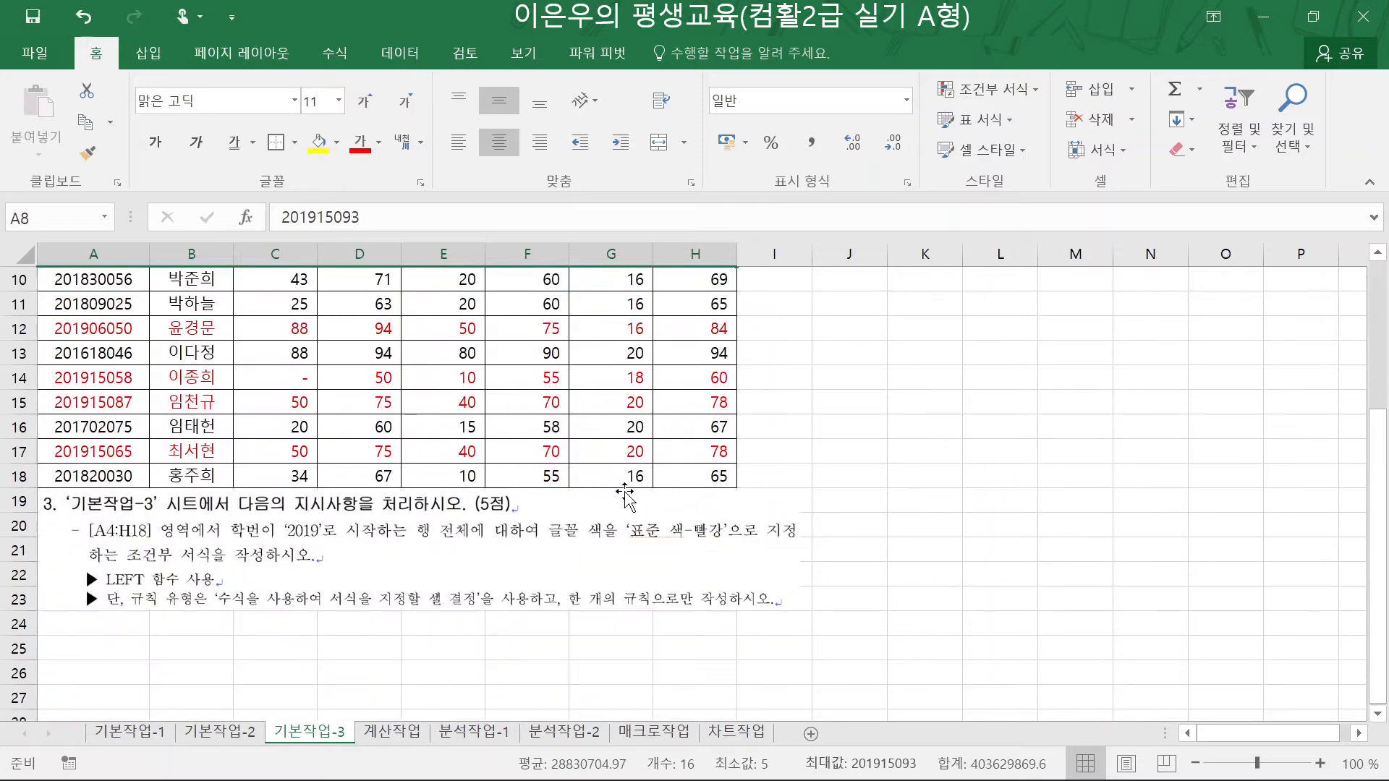
scroll(515, 500, "up", 1)
left_click(478, 500)
left_click_drag(67, 302, 745, 318)
scroll(745, 319, "up", 2)
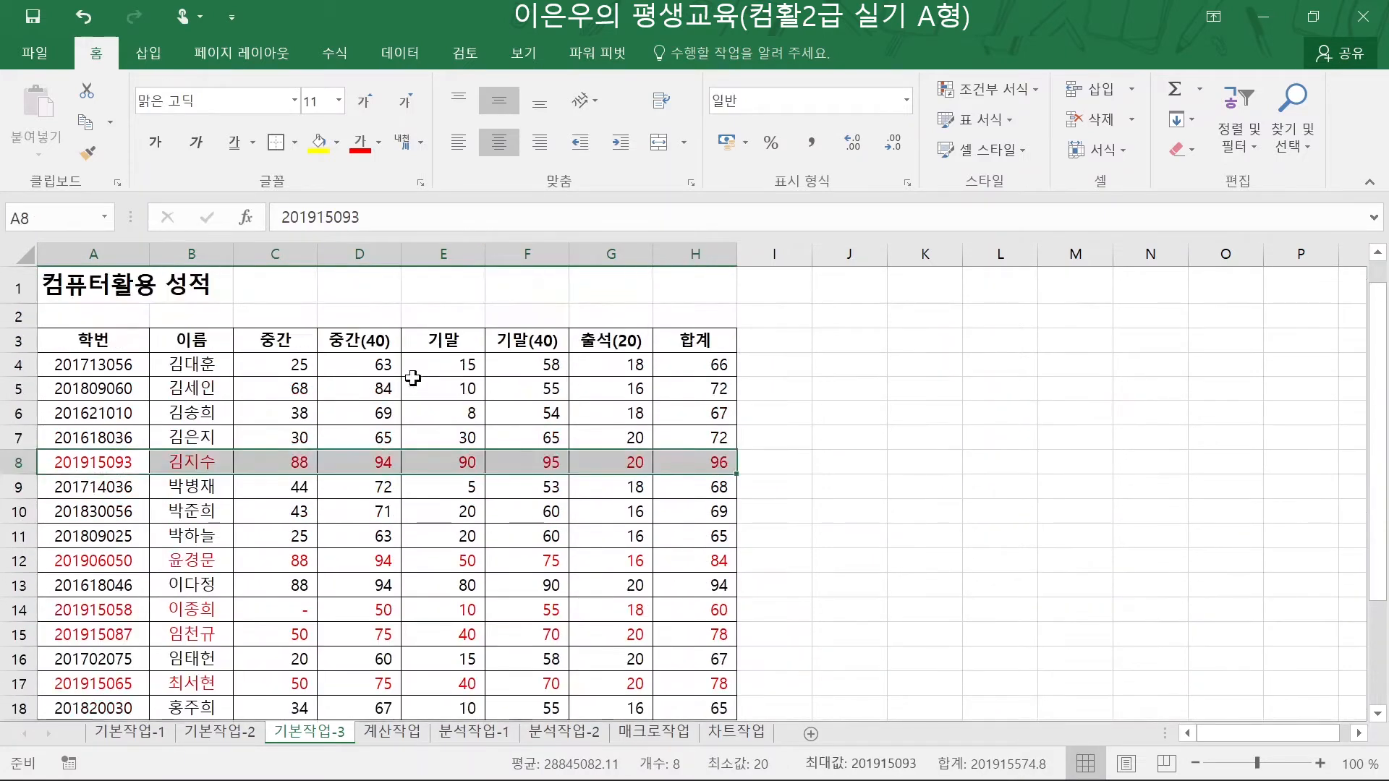
scroll(227, 389, "down", 1)
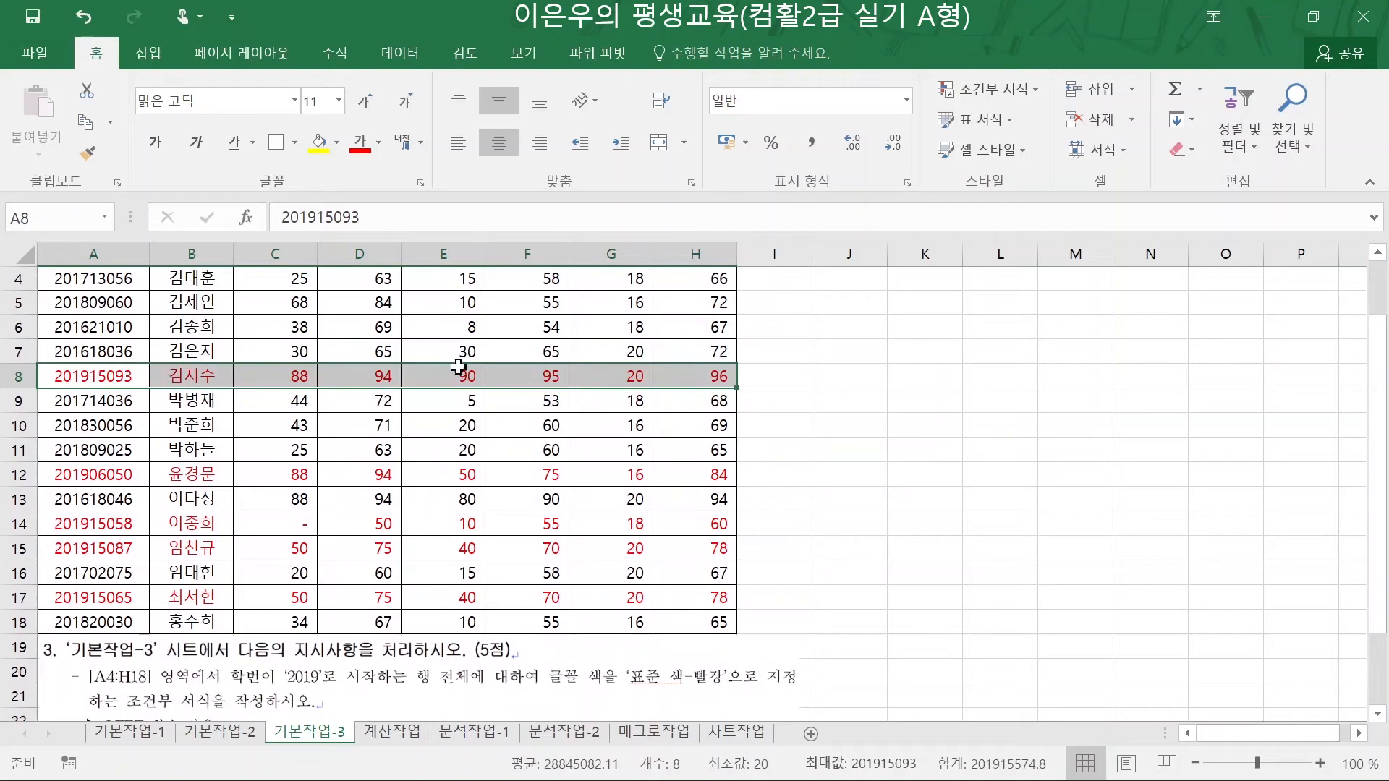
left_click_drag(601, 474, 682, 598)
left_click(712, 595)
scroll(782, 561, "down", 2)
scroll(782, 560, "up", 2)
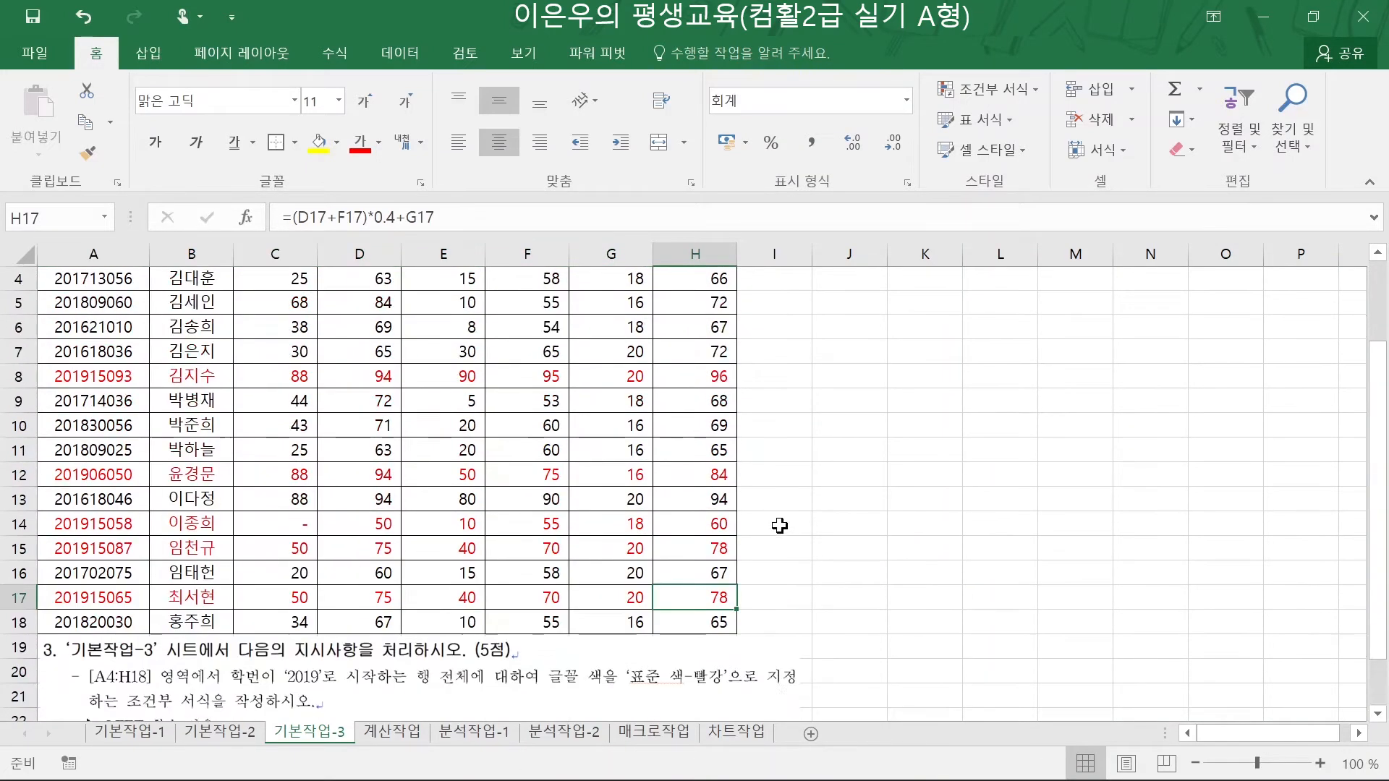
left_click(775, 523)
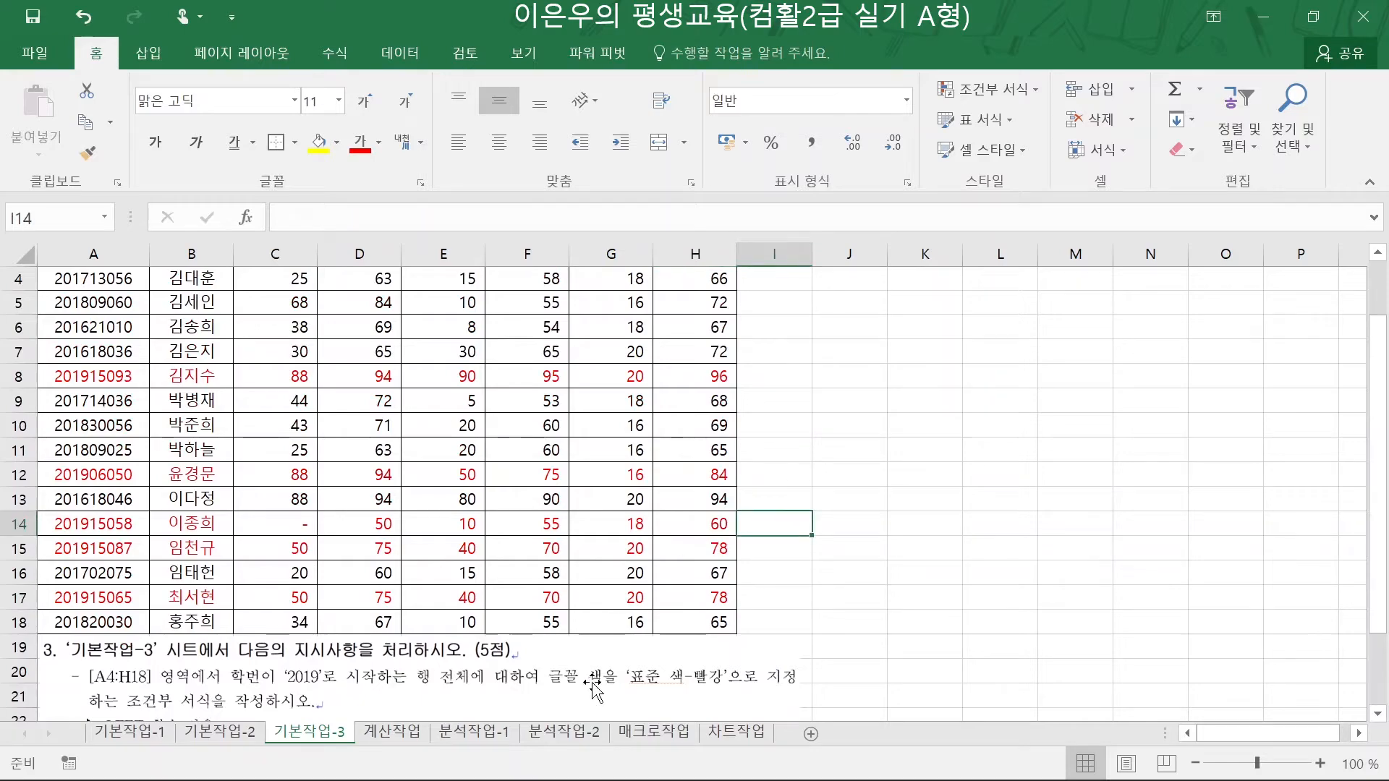
- Switch to the 계산작업 sheet and go to 표1 with its task instructions
left_click(391, 732)
scroll(486, 574, "up", 4)
scroll(486, 574, "up", 5)
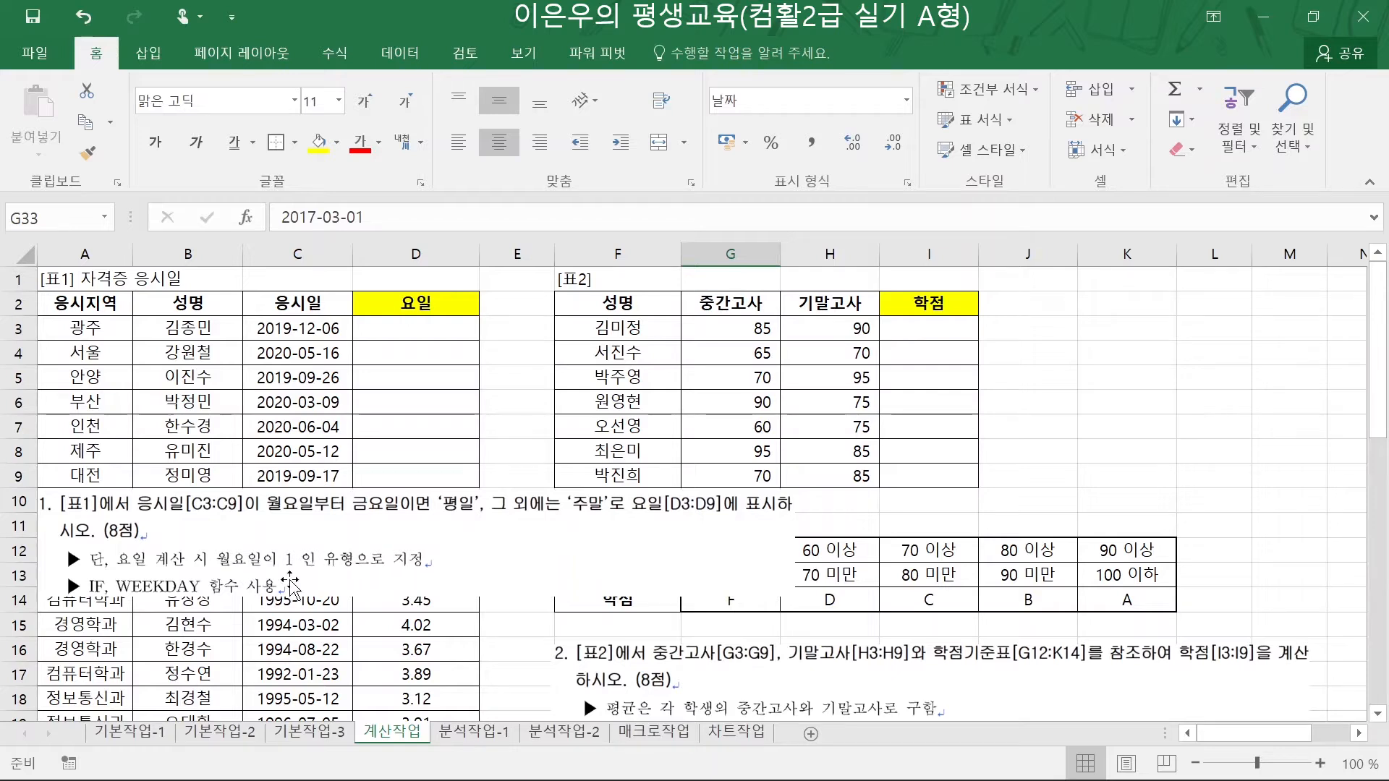
- Start a WEEKDAY formula in D3 of 표1 with the 응시일 cell C3 as its serial number
left_click(418, 328)
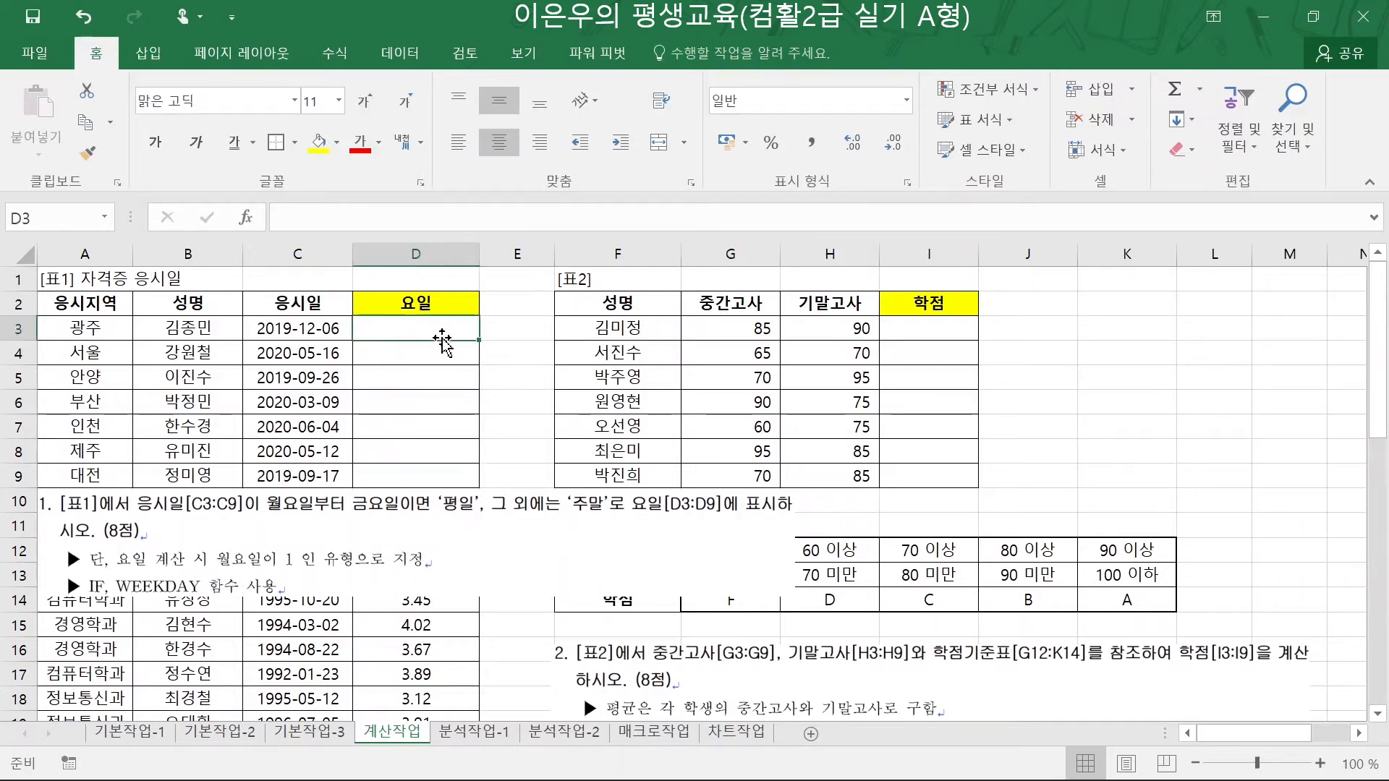
type("=")
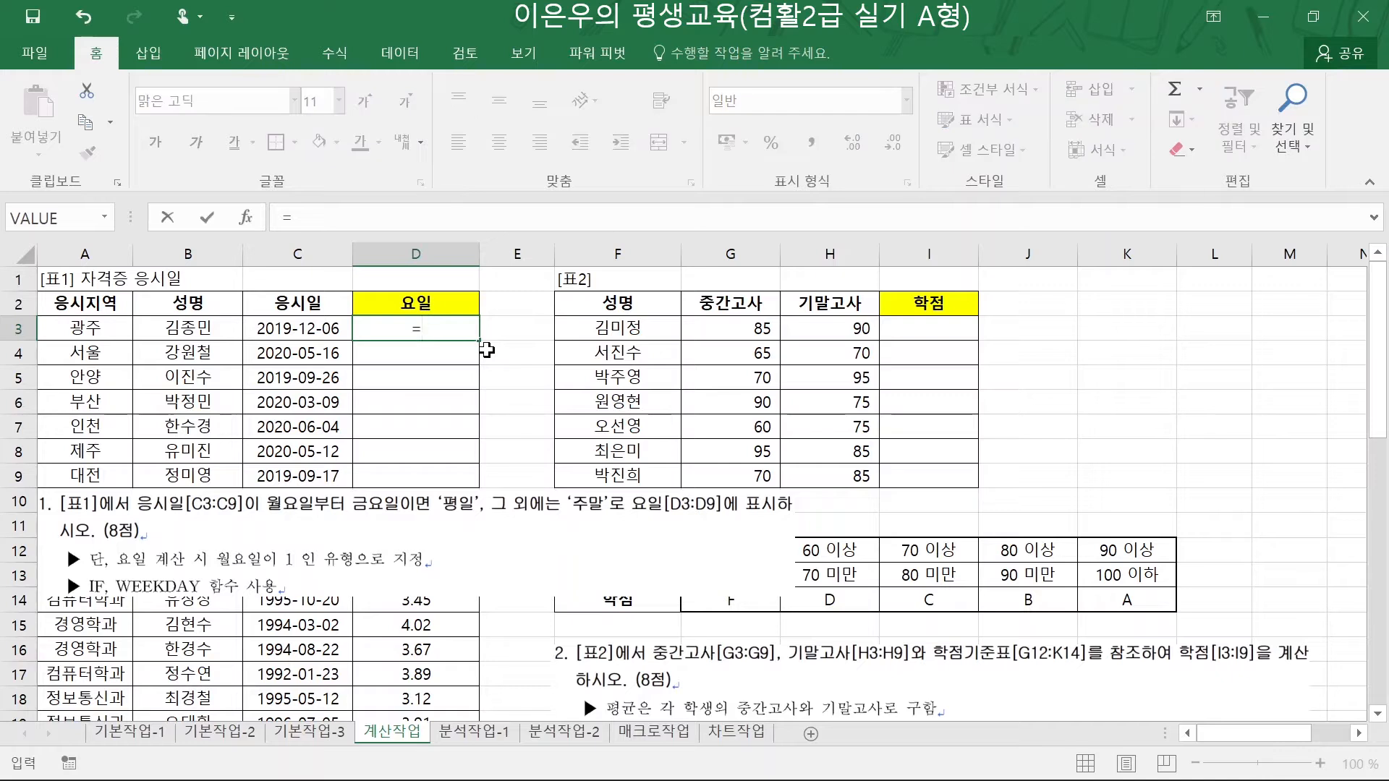
type("weekday(")
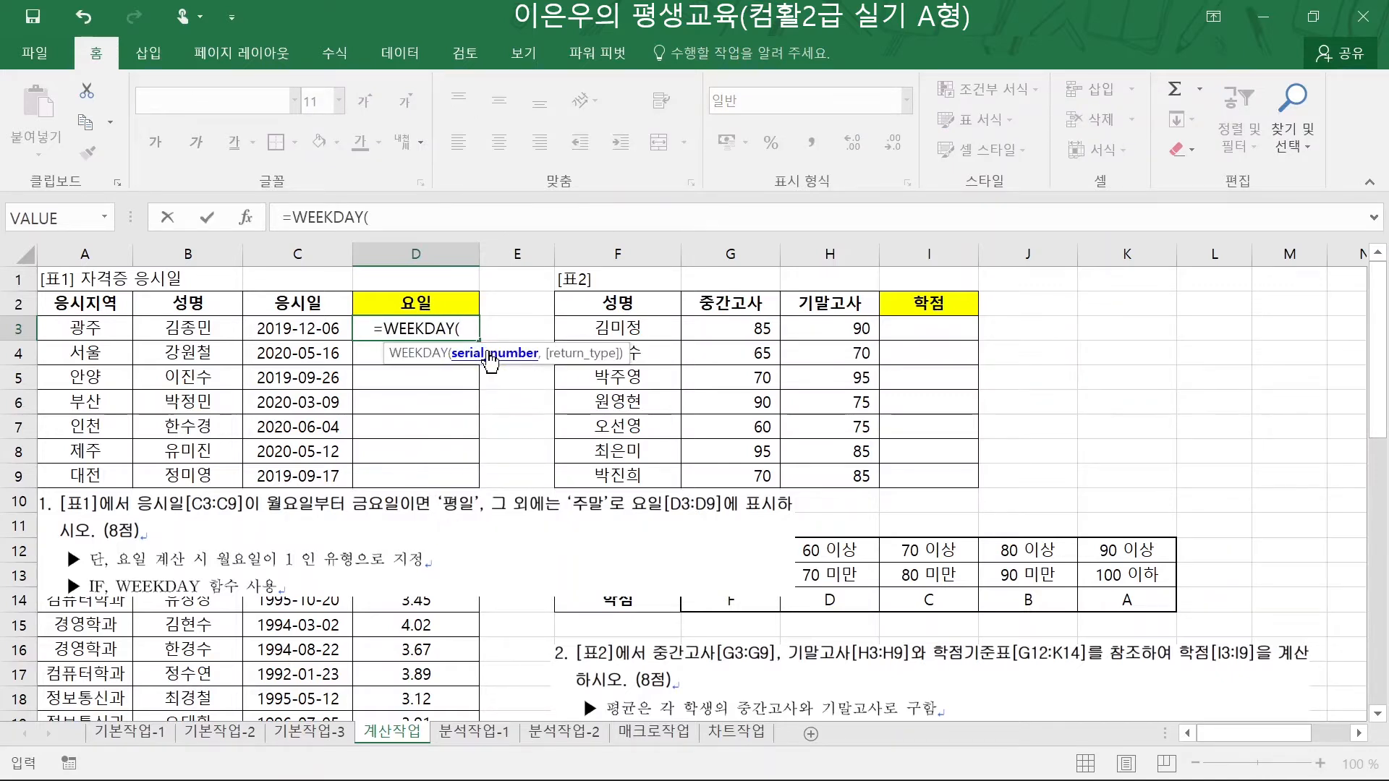
left_click(246, 226)
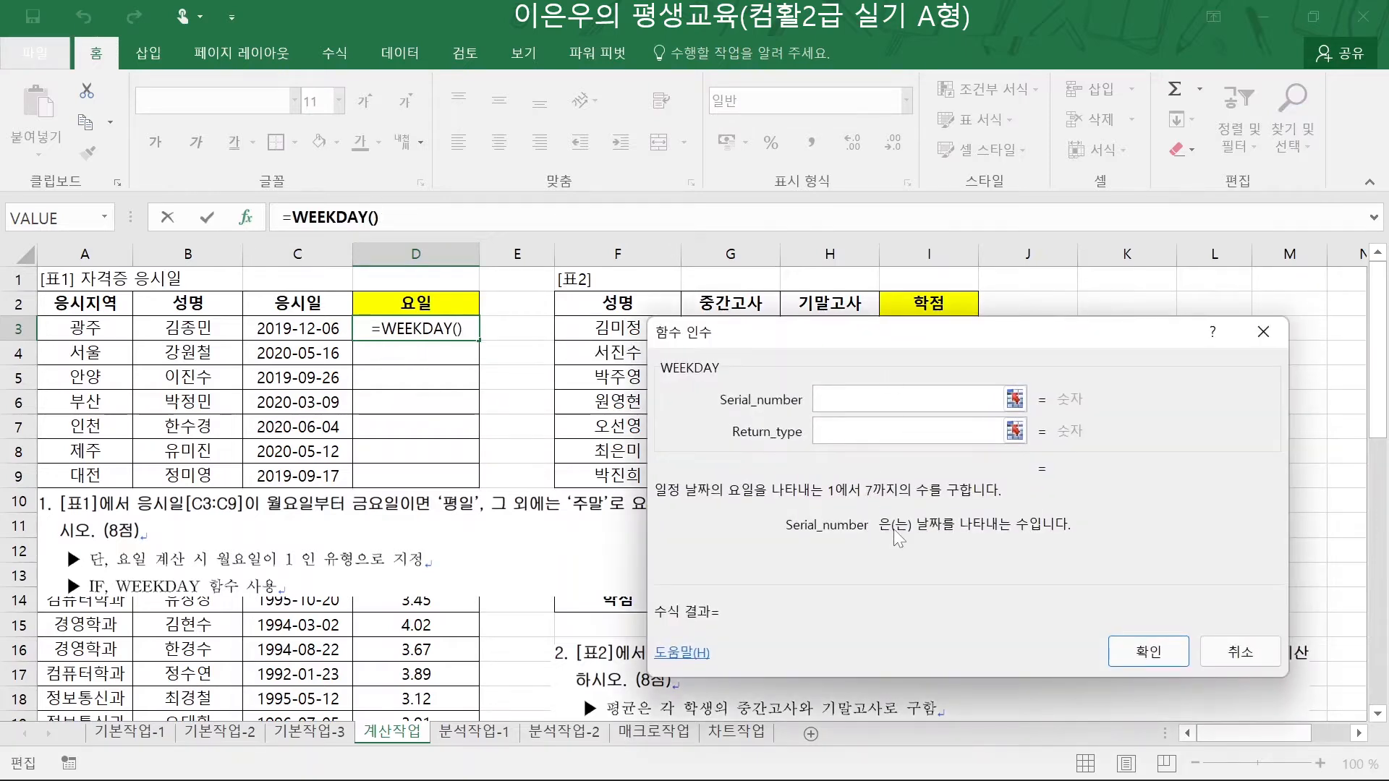
left_click(284, 328)
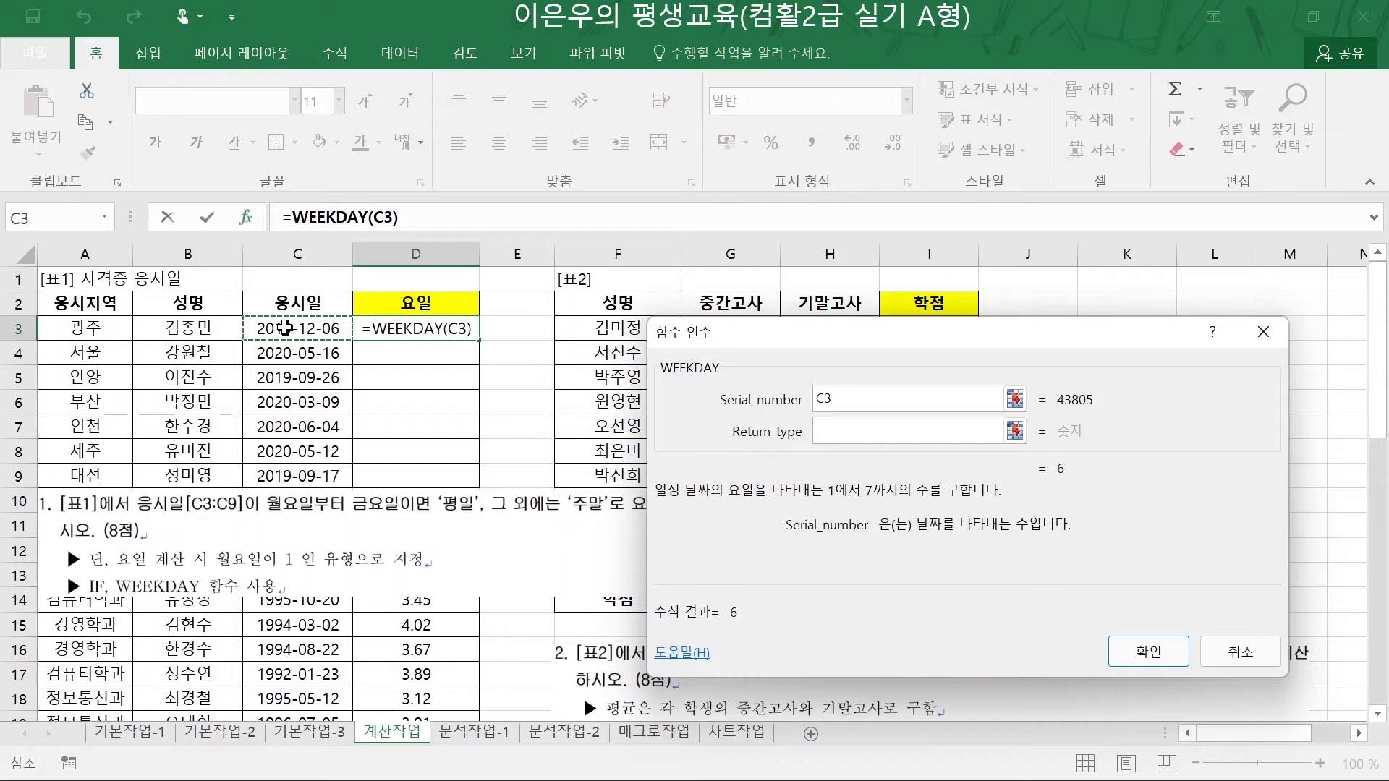
- Set the WEEKDAY return type to 2 so that Monday counts as 1, and accept the formula in D3
left_click(856, 436)
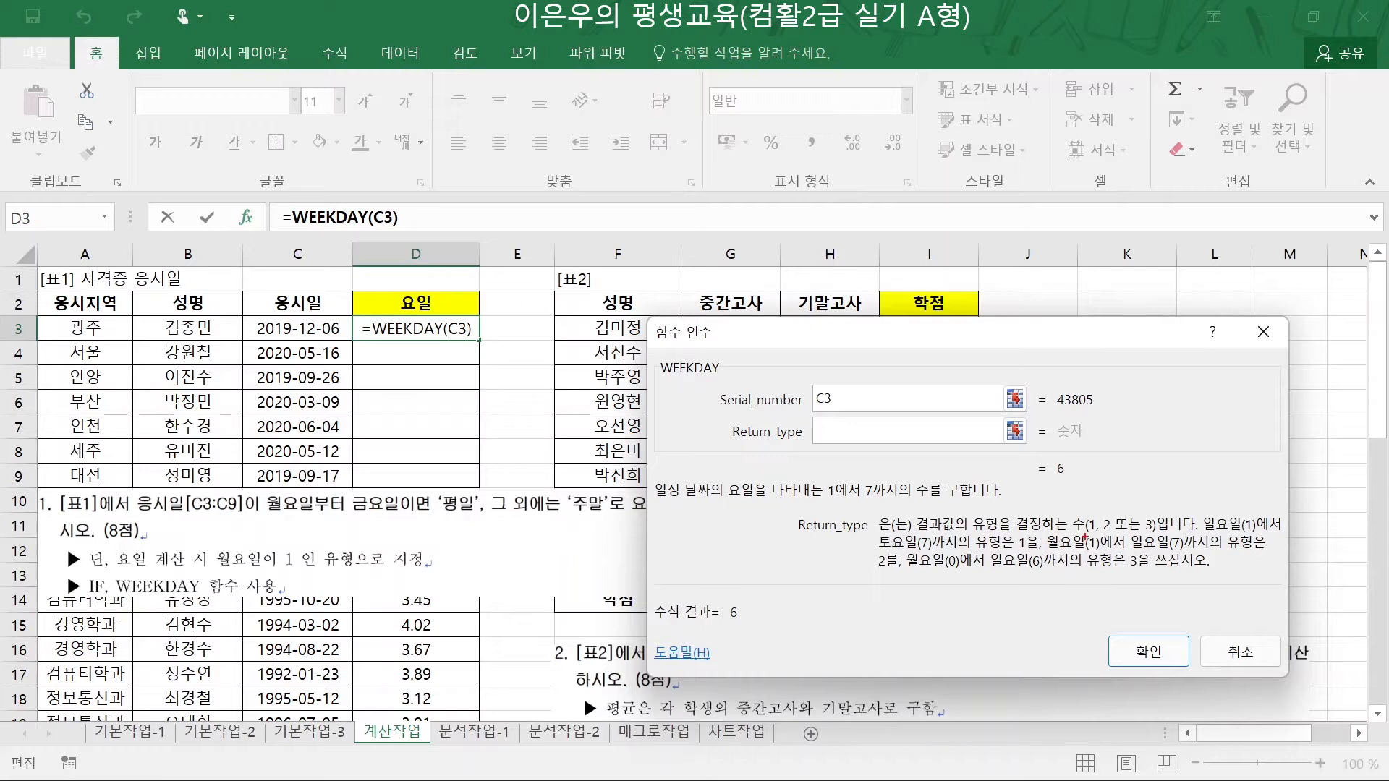
mouse_move(1044, 534)
left_mouse_down()
mouse_move(1094, 551)
mouse_move(1246, 552)
left_mouse_up()
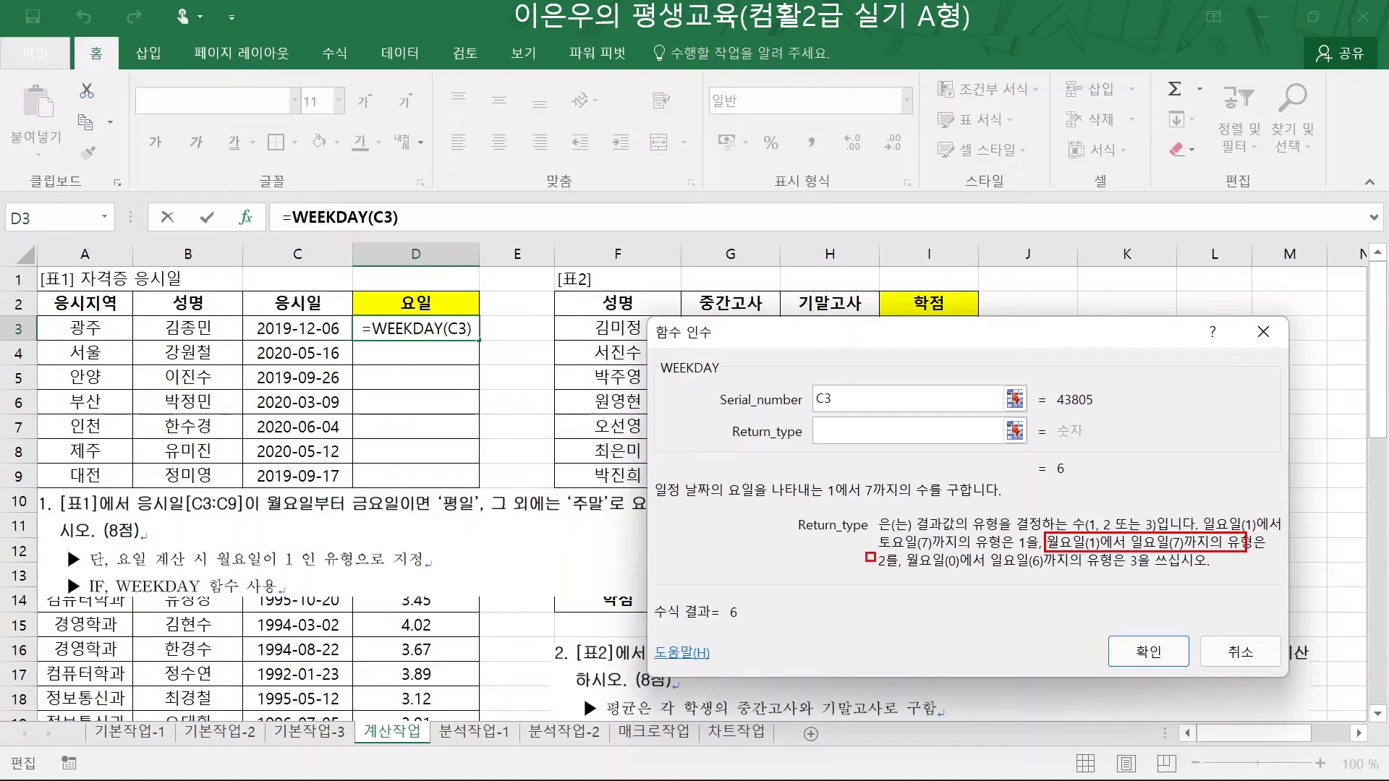
left_click_drag(867, 554, 892, 569)
left_click_drag(808, 417, 854, 446)
key("Escape")
left_click(836, 431)
type("2")
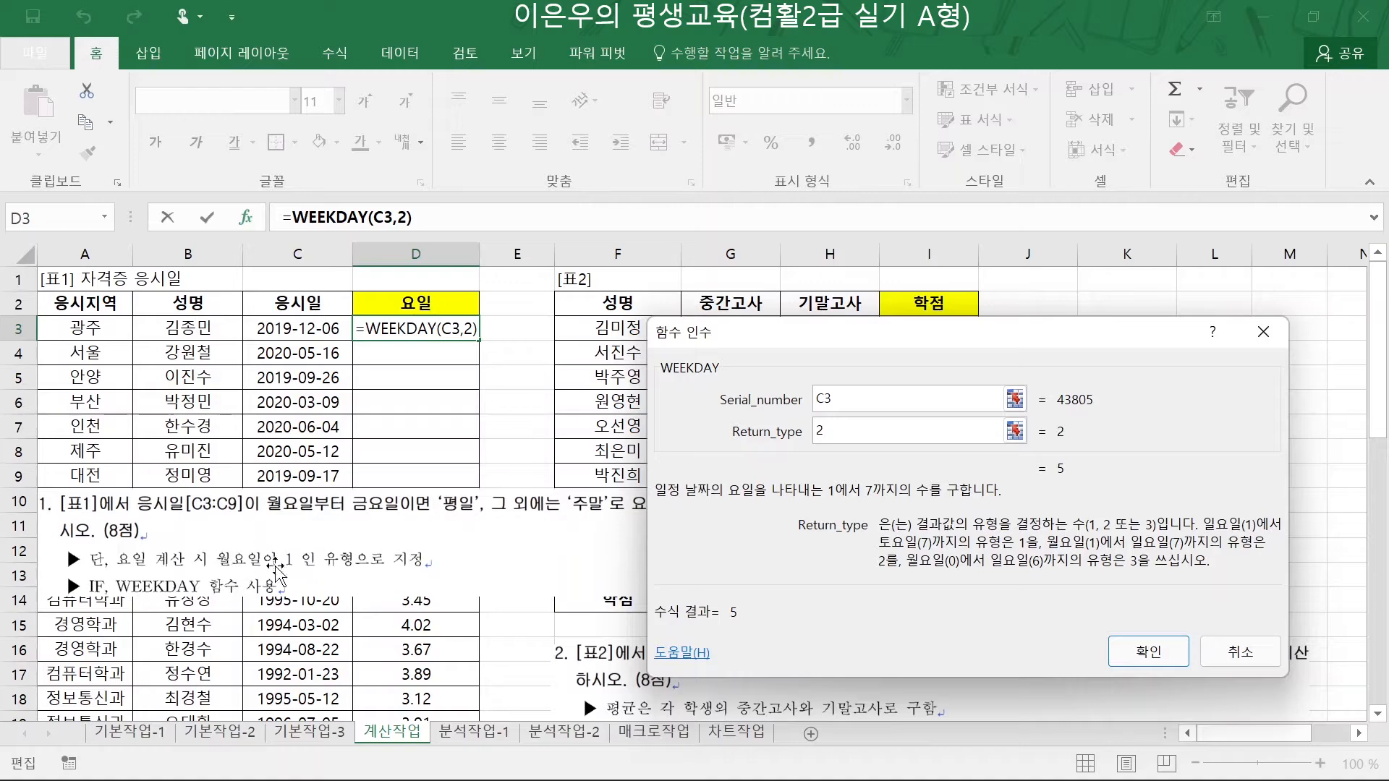
left_click(1148, 653)
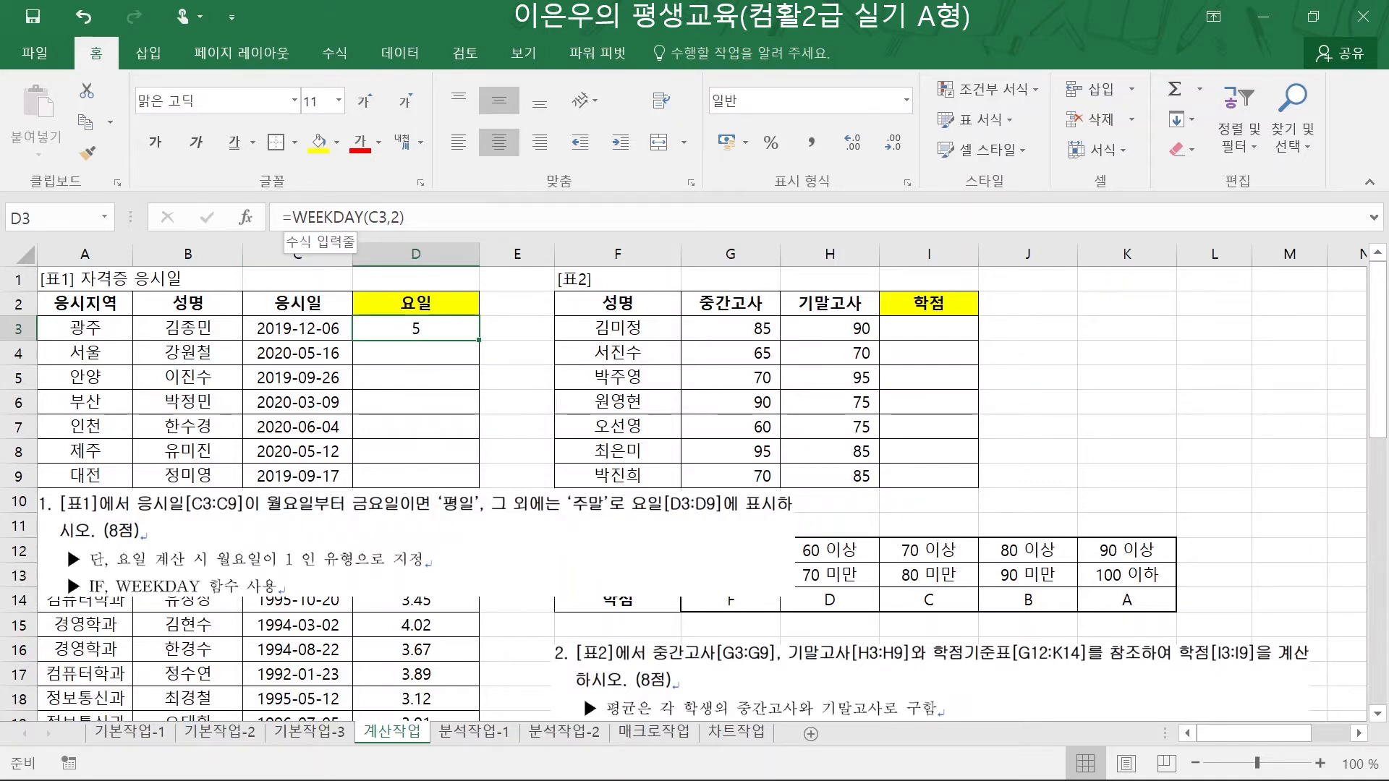
- Wrap D3's WEEKDAY function in an IF function with the logical test WEEKDAY(C3,2)<=5 and open the IF arguments
left_click(292, 217)
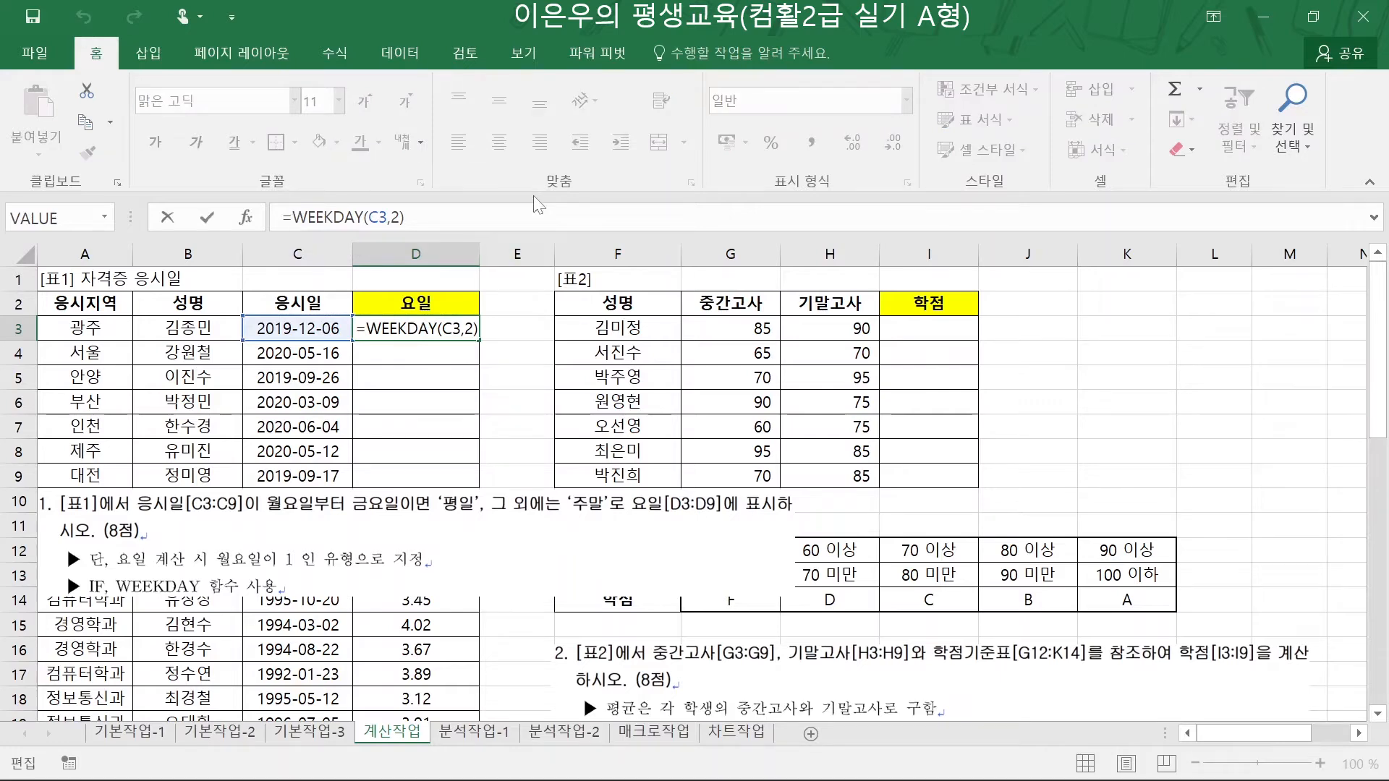
type("IF(")
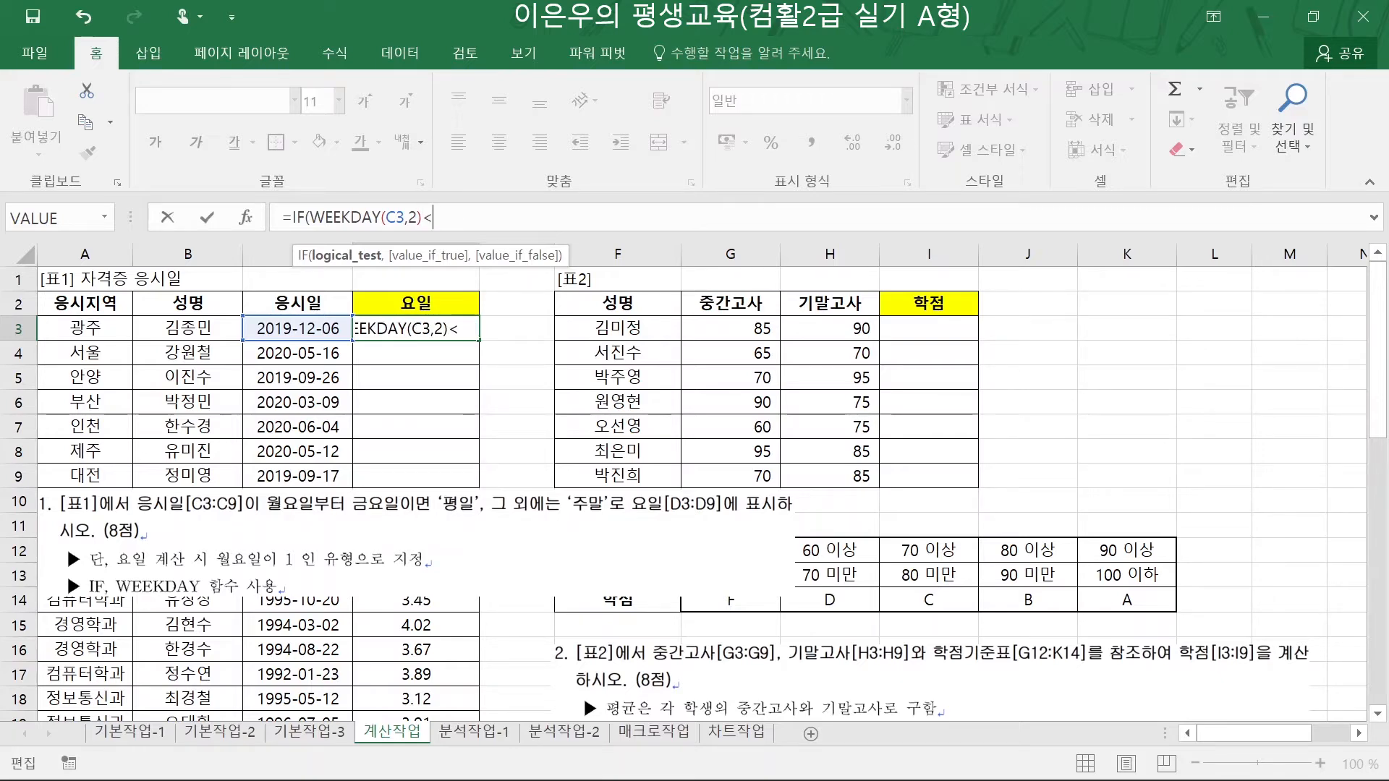
type("5,")
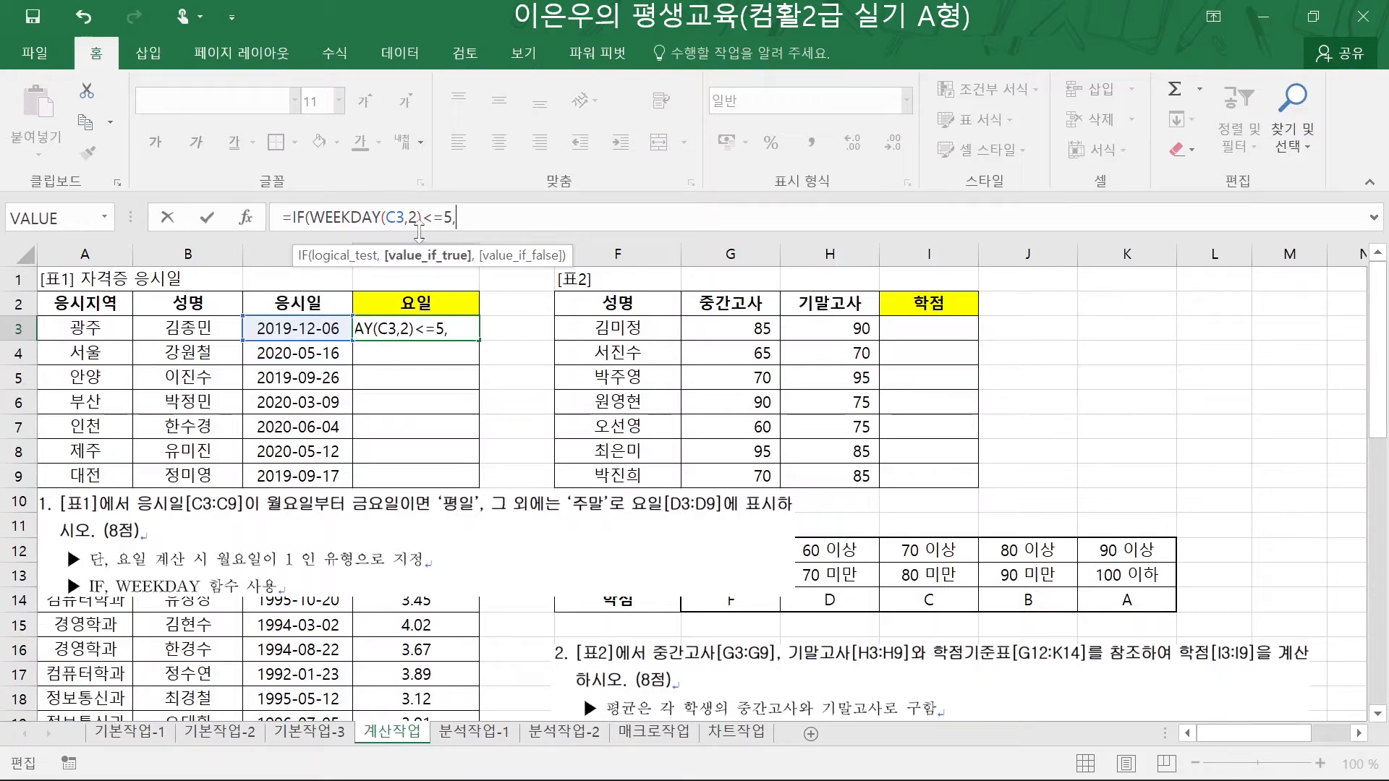
left_click(244, 218)
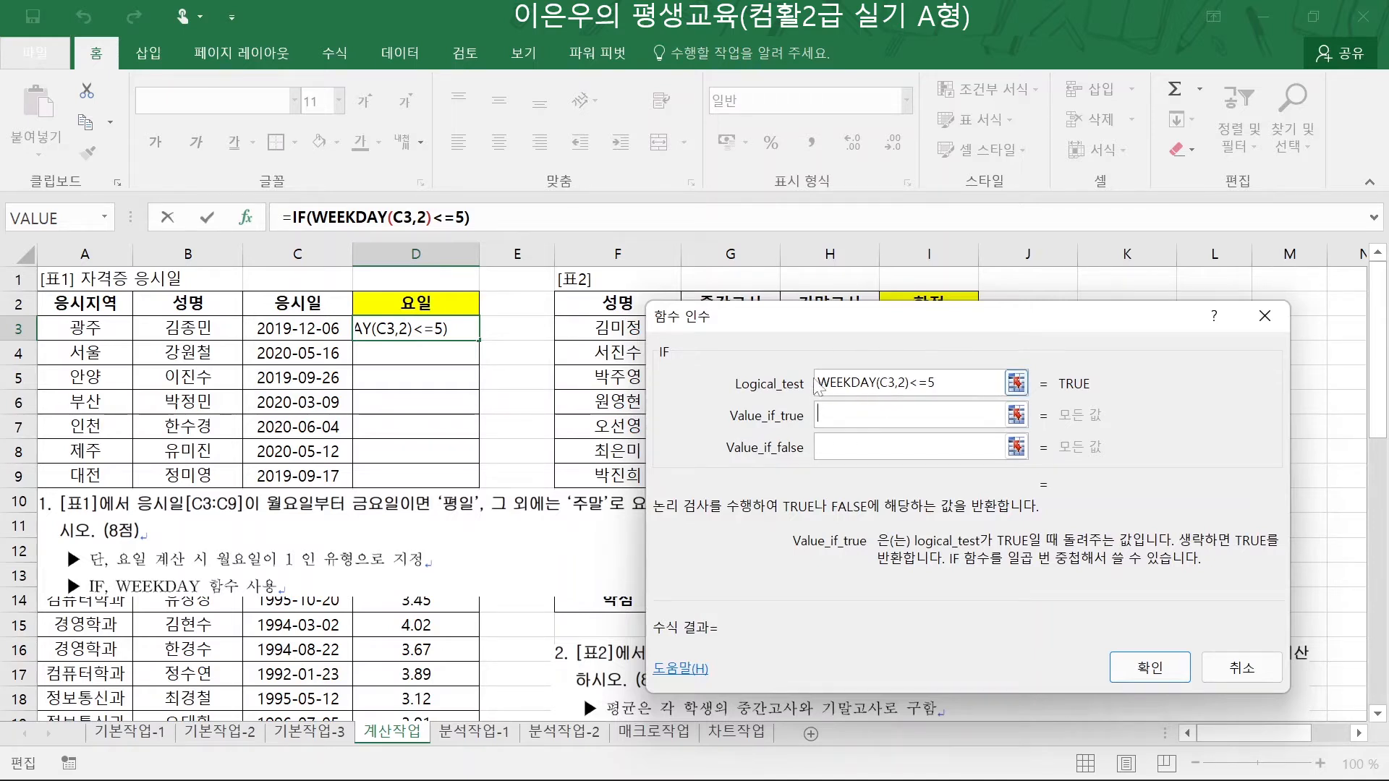
- Make the IF function return "평일" when the test is true and "주말" when false, and accept the formula
key("Tab")
type("\"")
type("평일\"")
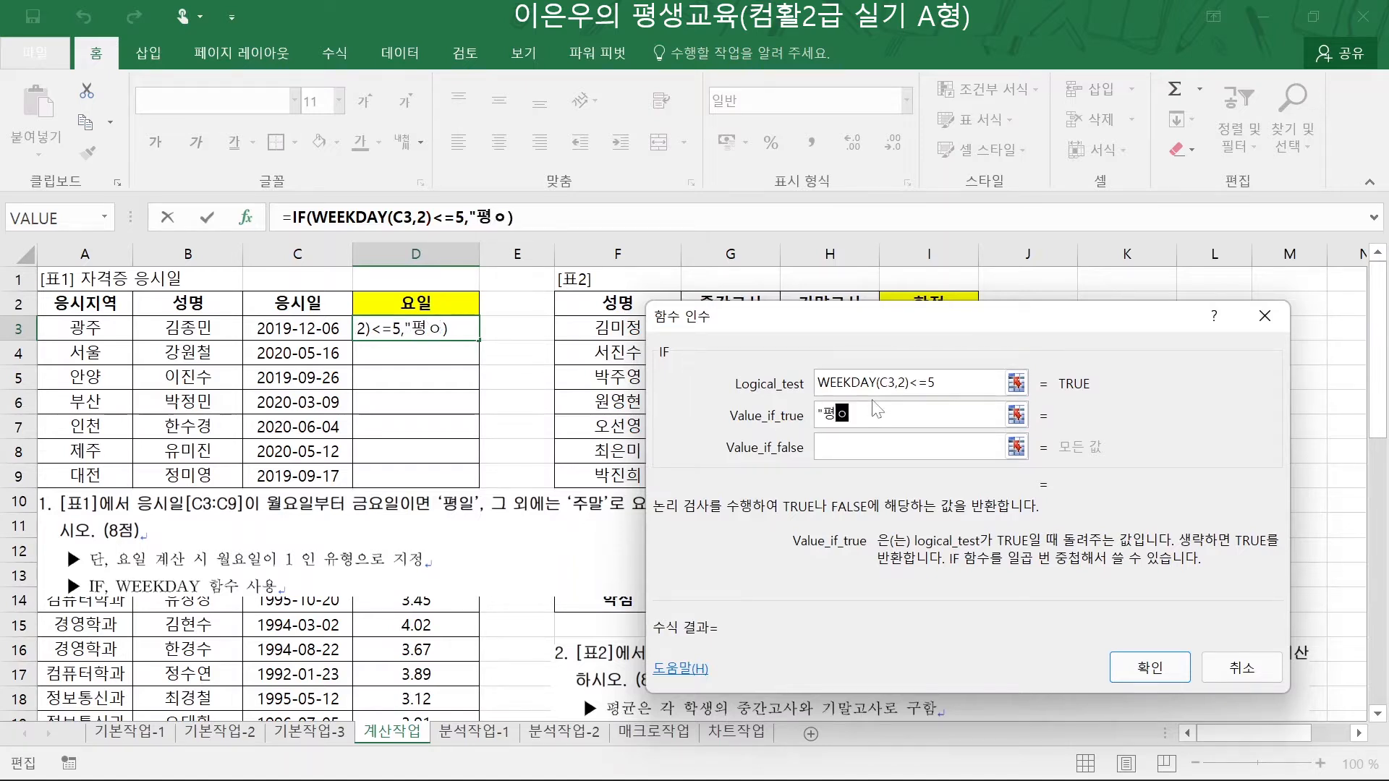
key("Tab")
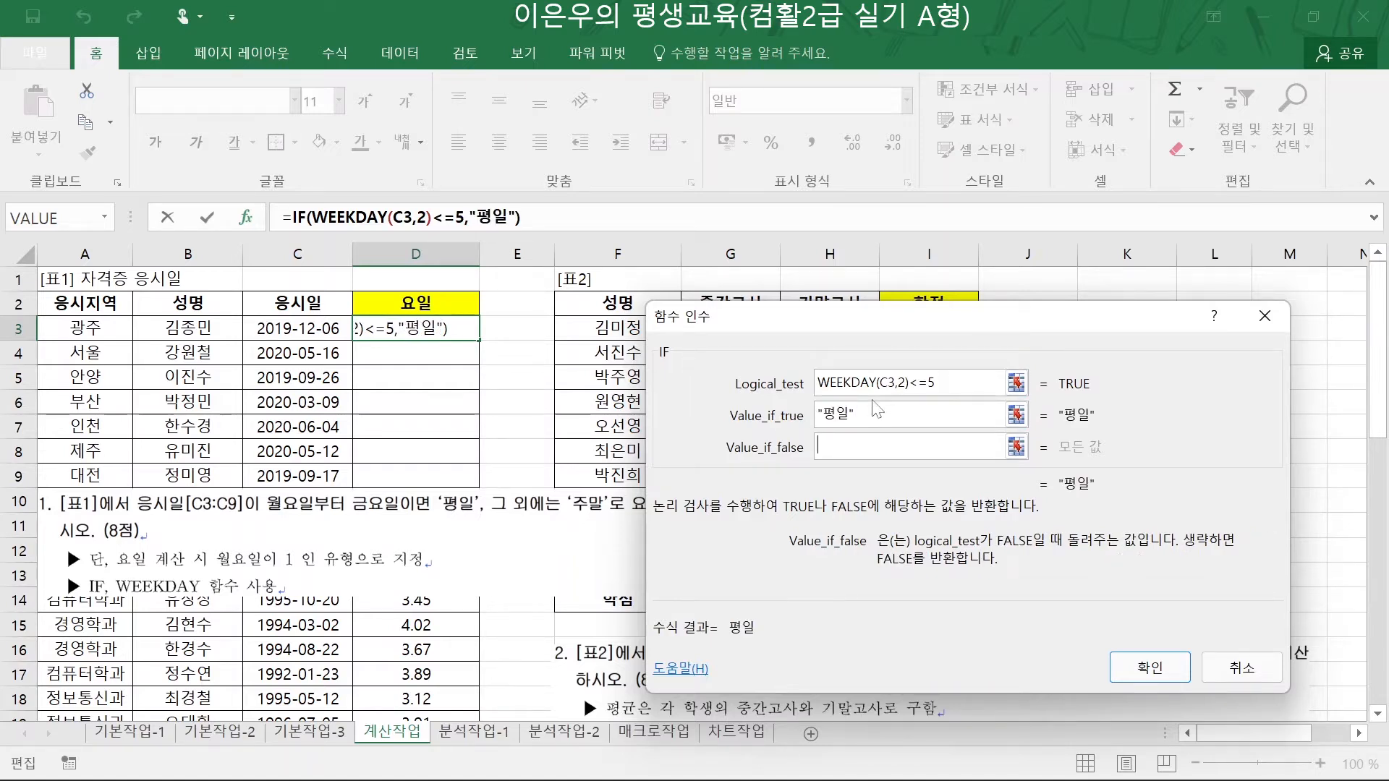
type("\"")
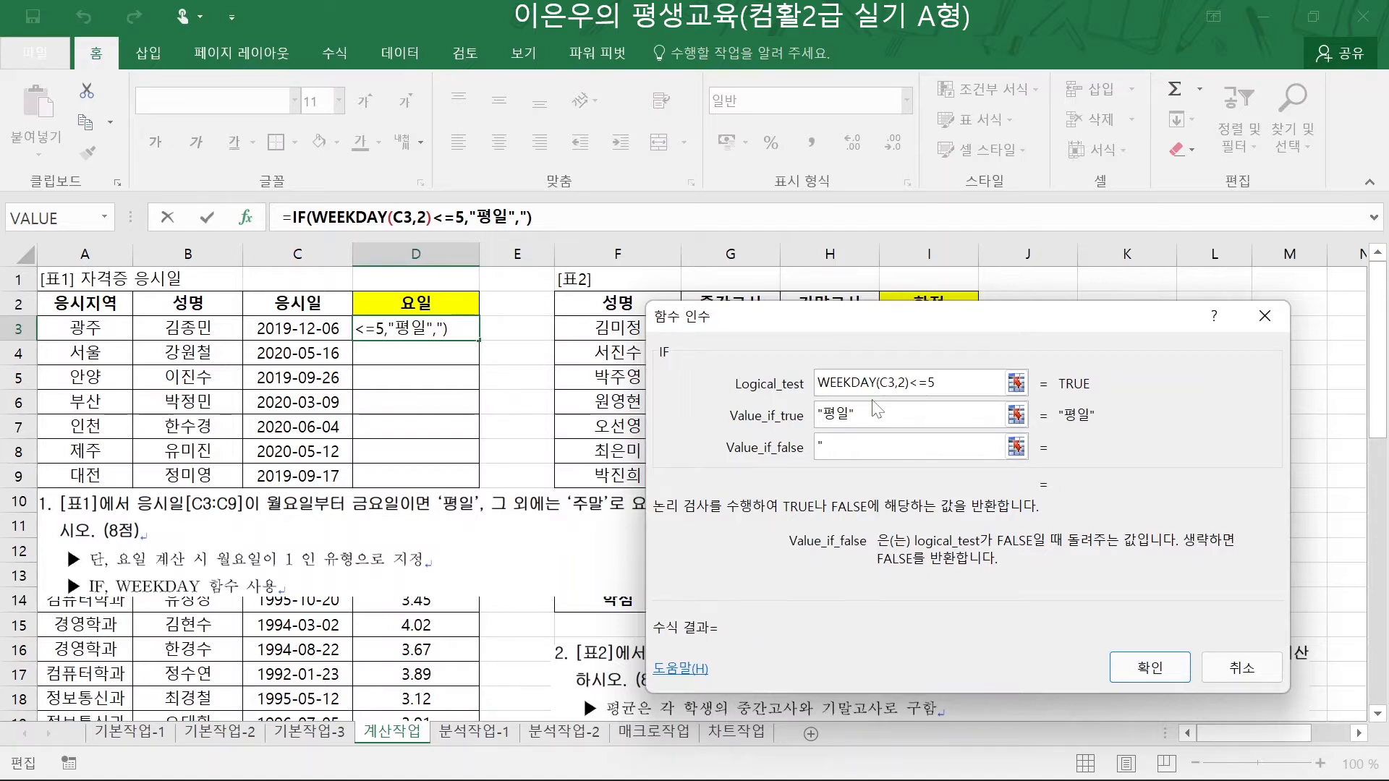
type("주말")
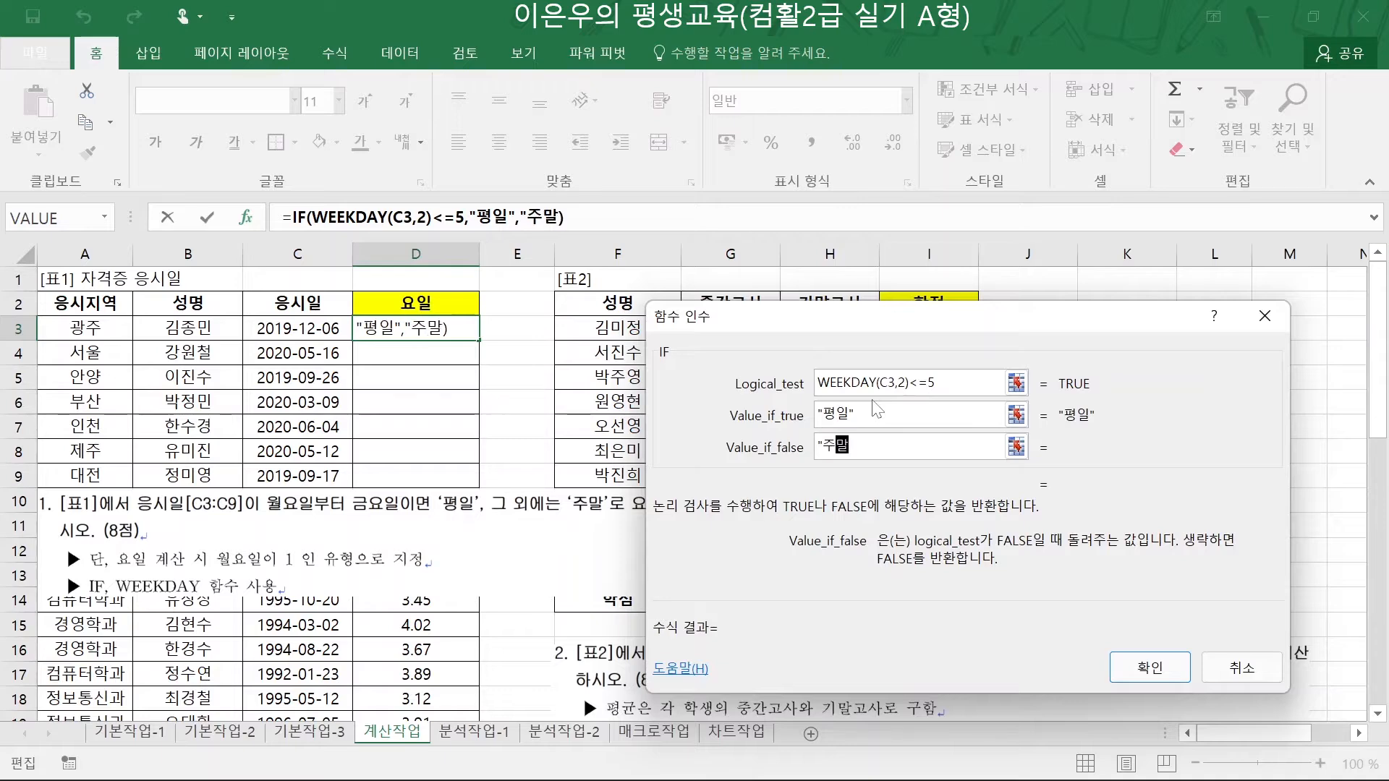
type("\"")
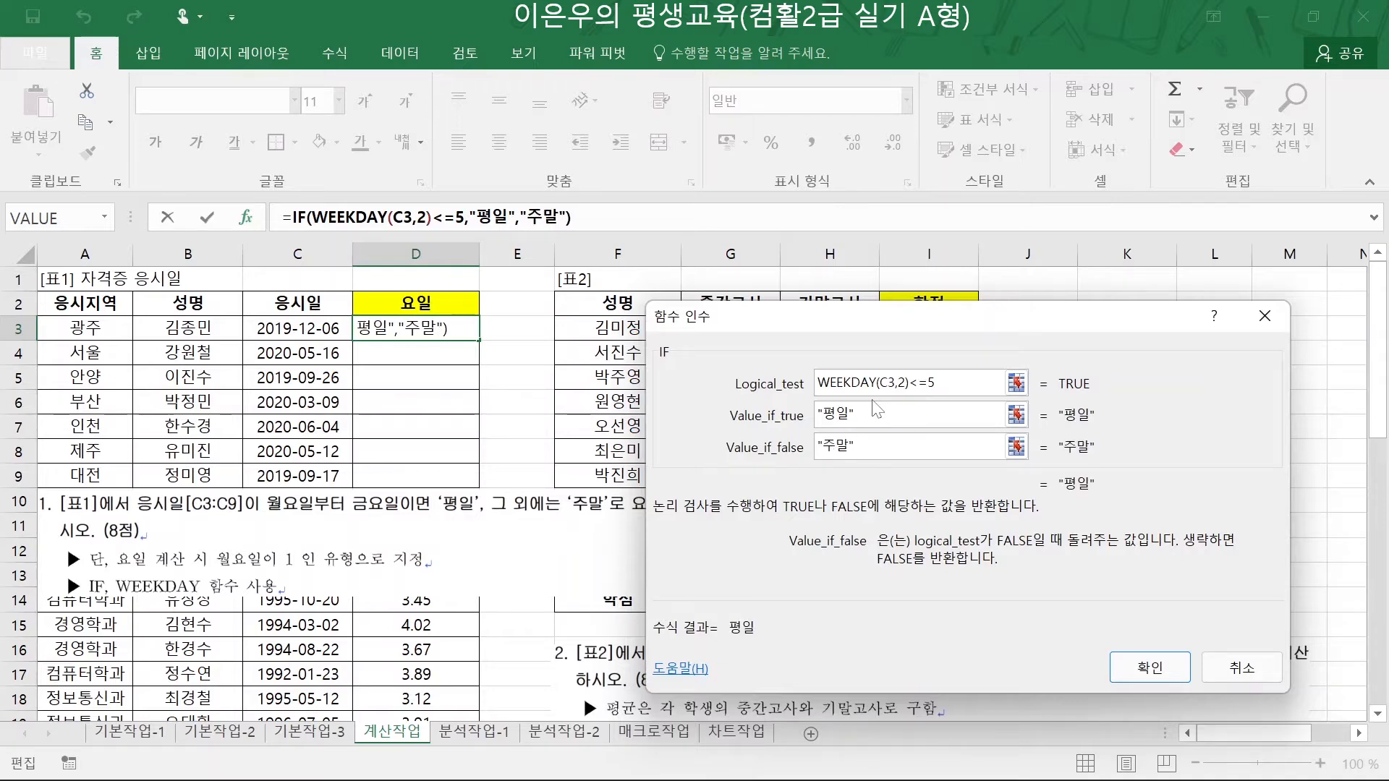
left_click(1142, 667)
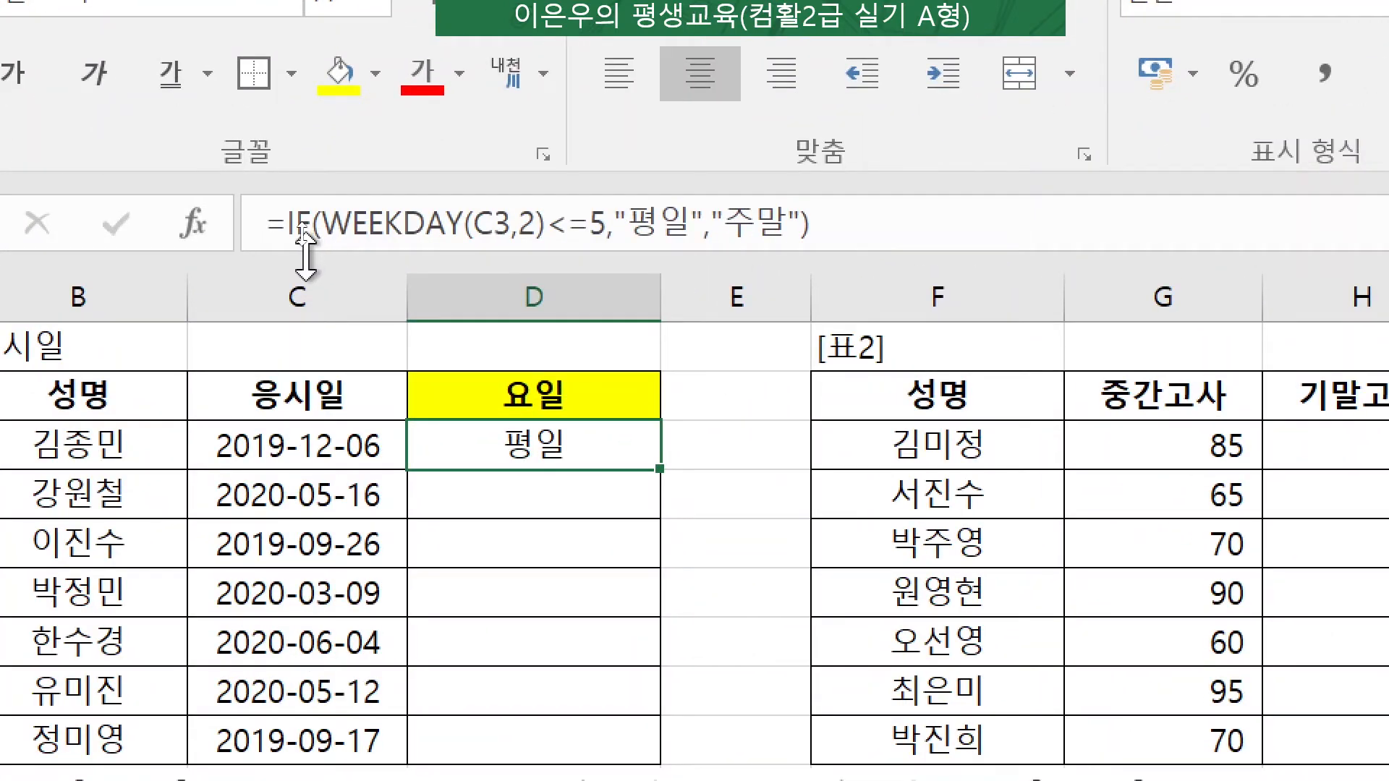
mouse_move(284, 241)
left_mouse_down()
mouse_move(608, 246)
mouse_move(320, 244)
left_mouse_up()
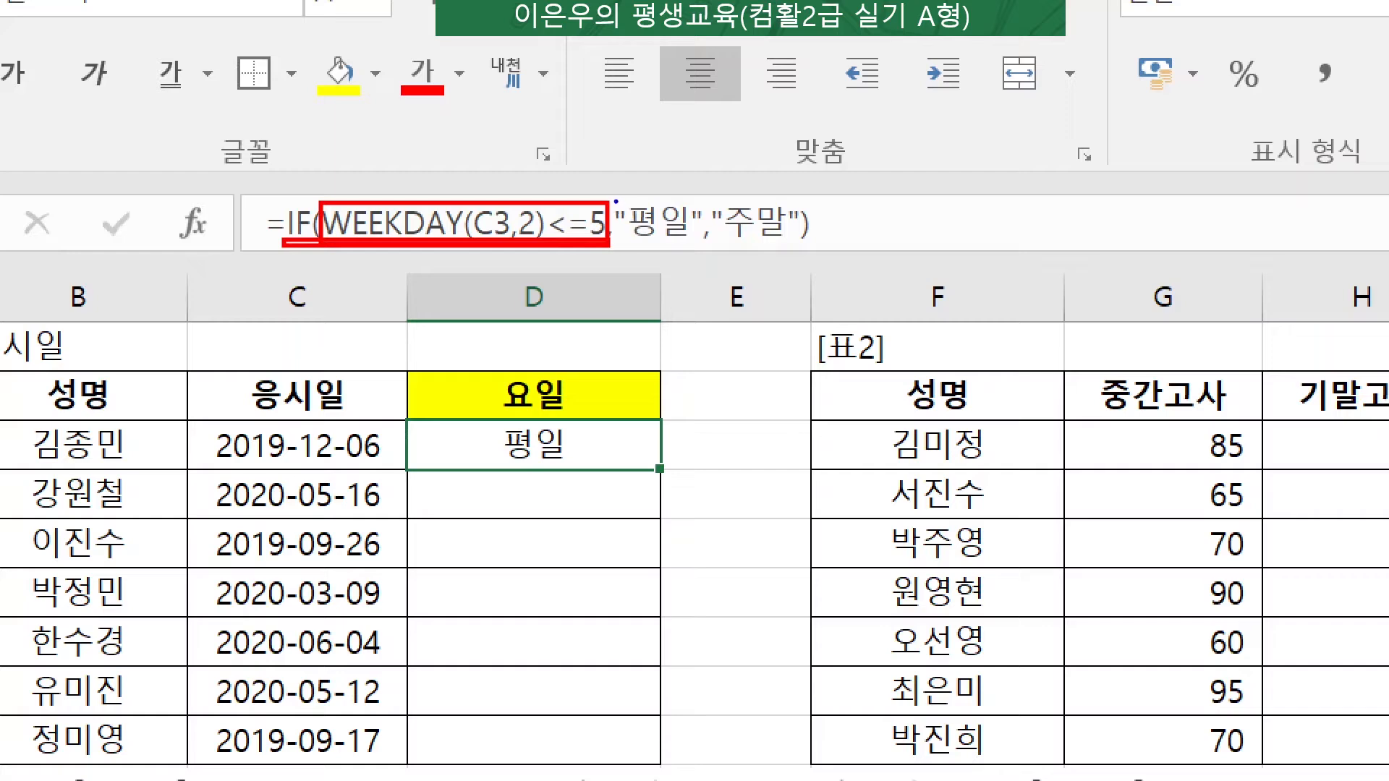
mouse_move(615, 202)
left_mouse_down()
mouse_move(675, 202)
mouse_move(699, 244)
mouse_move(614, 243)
left_mouse_up()
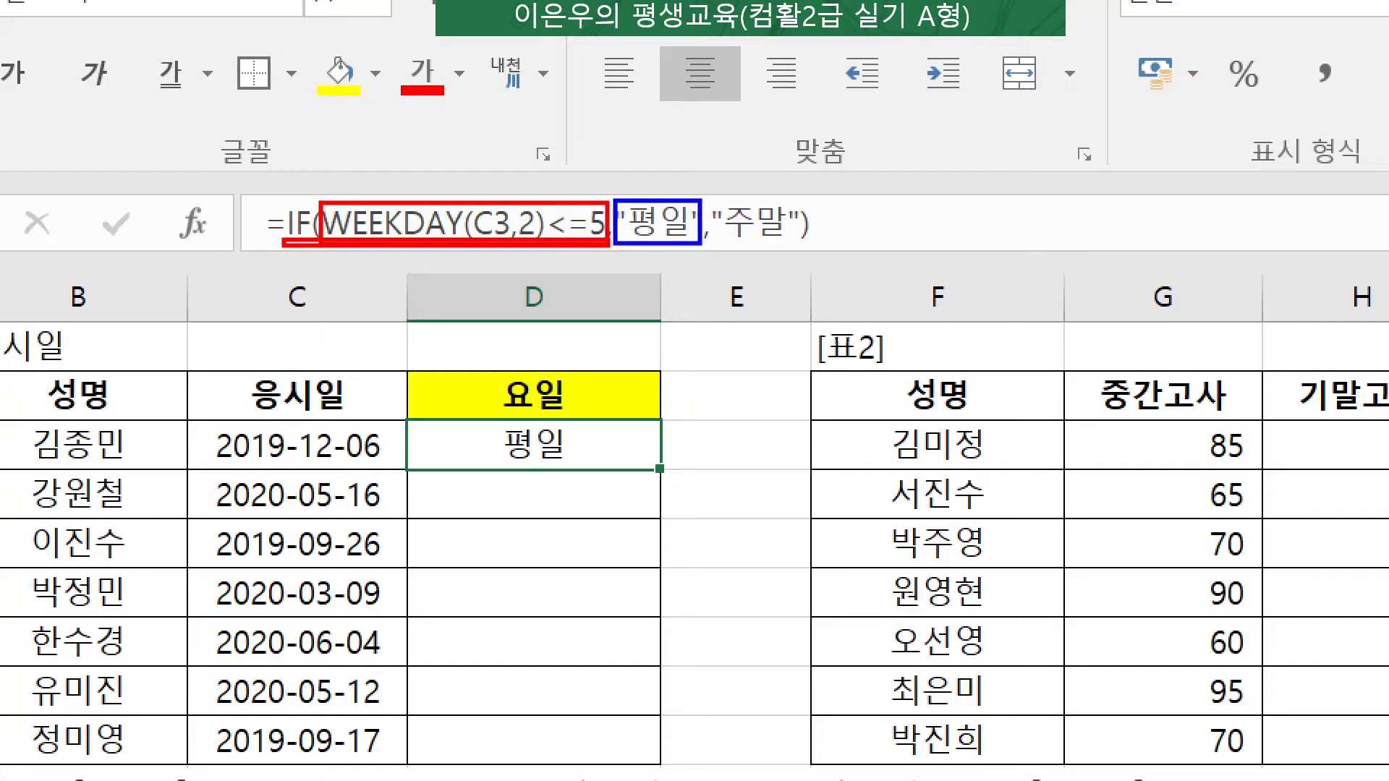
mouse_move(717, 201)
left_mouse_down()
mouse_move(716, 226)
mouse_move(782, 243)
mouse_move(716, 201)
left_mouse_up()
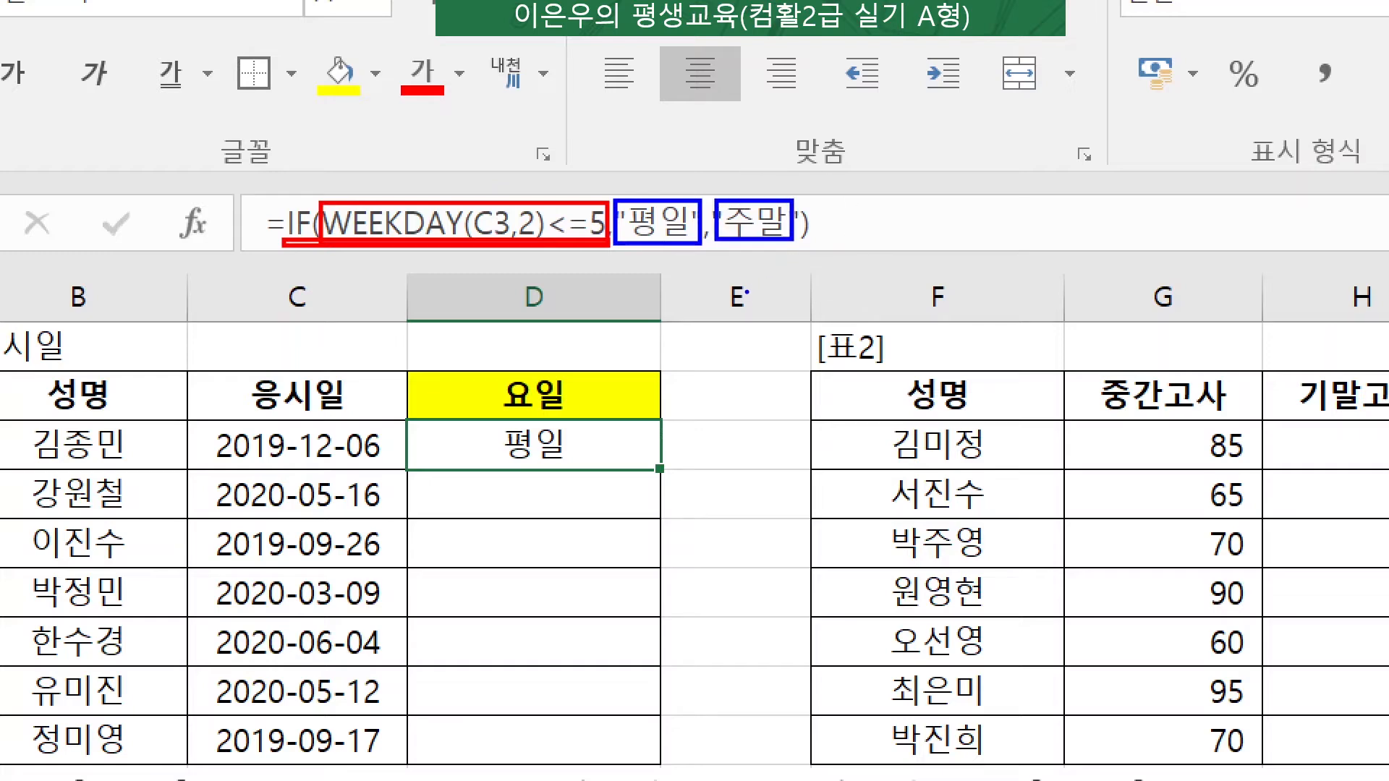
key("Escape")
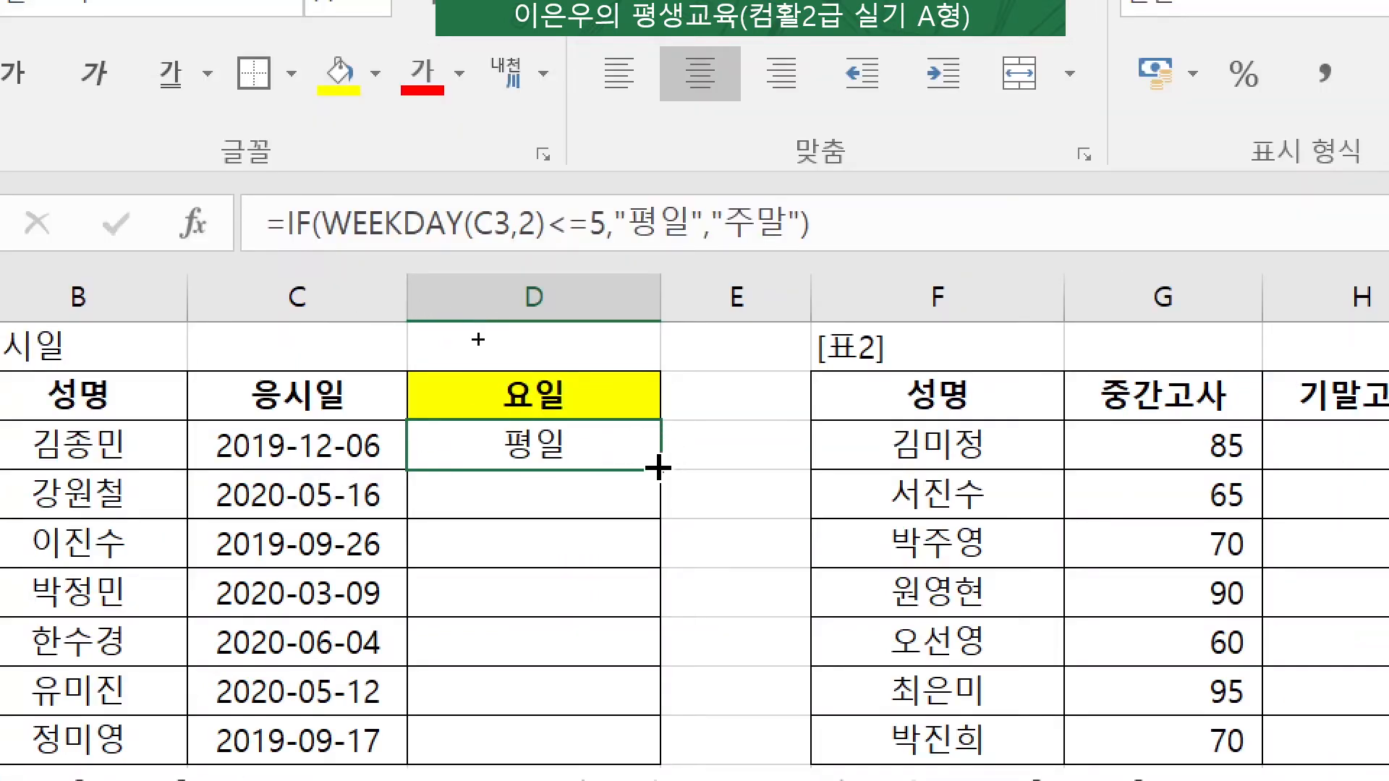
- Fill the 요일 formula from D3 down to D9
left_click_drag(660, 474, 661, 767)
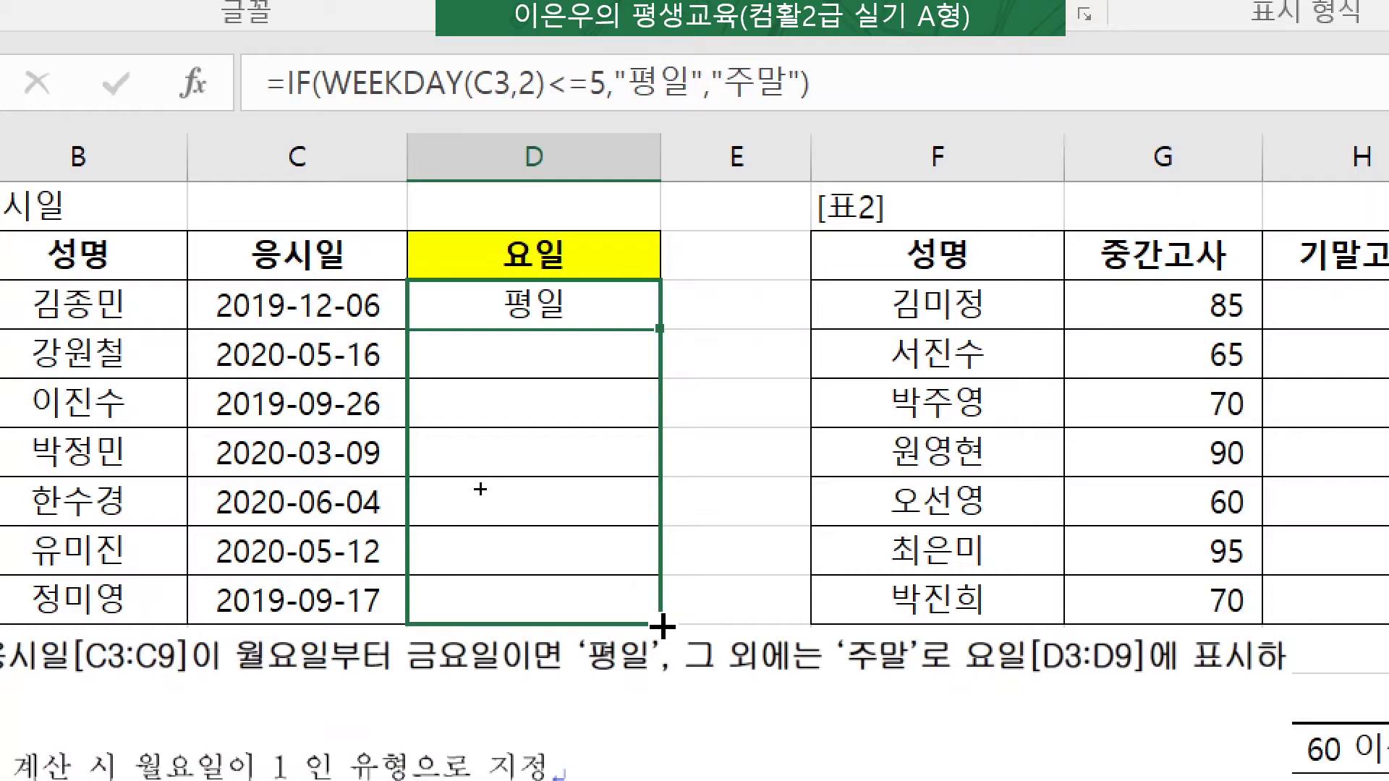
left_click_drag(662, 627, 660, 624)
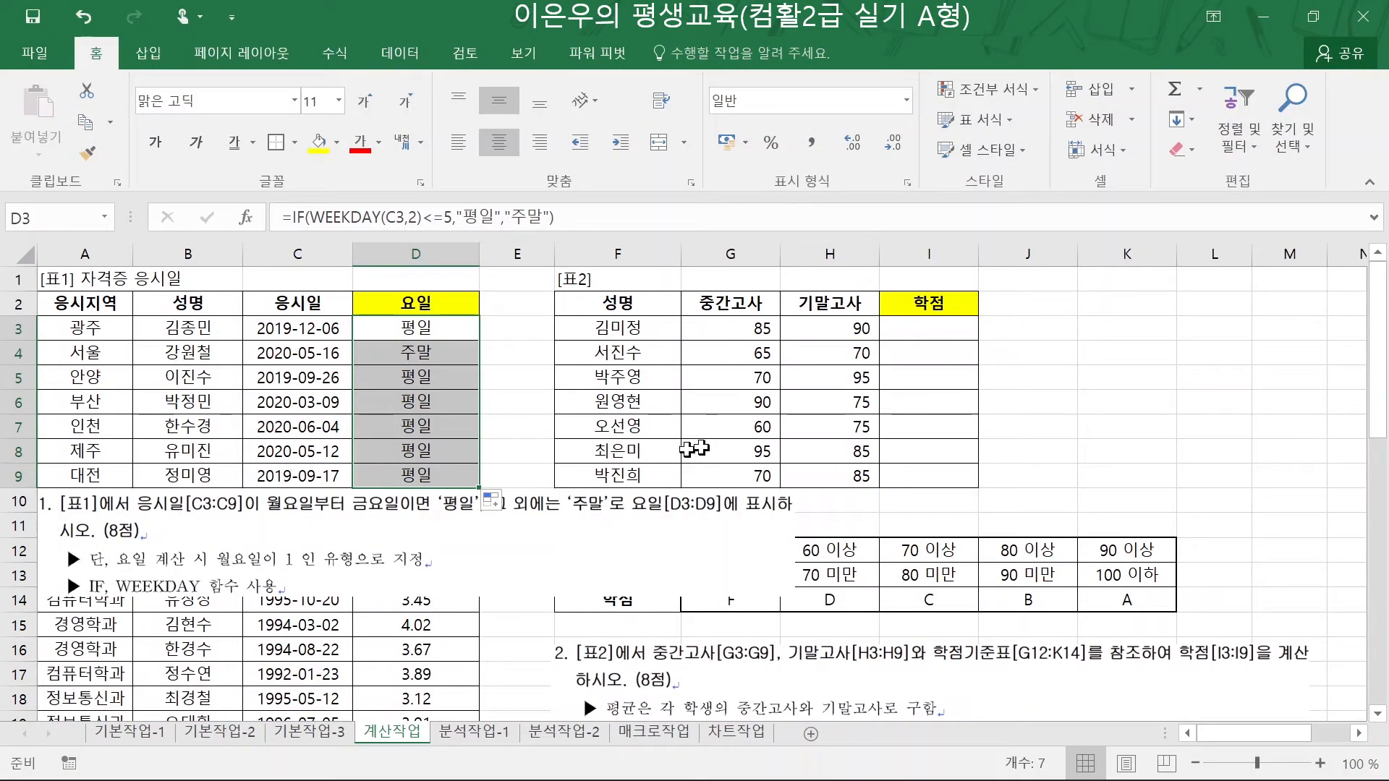
- Delete the 표1 instruction picture that covers part of the 학점기준표
left_click(940, 334)
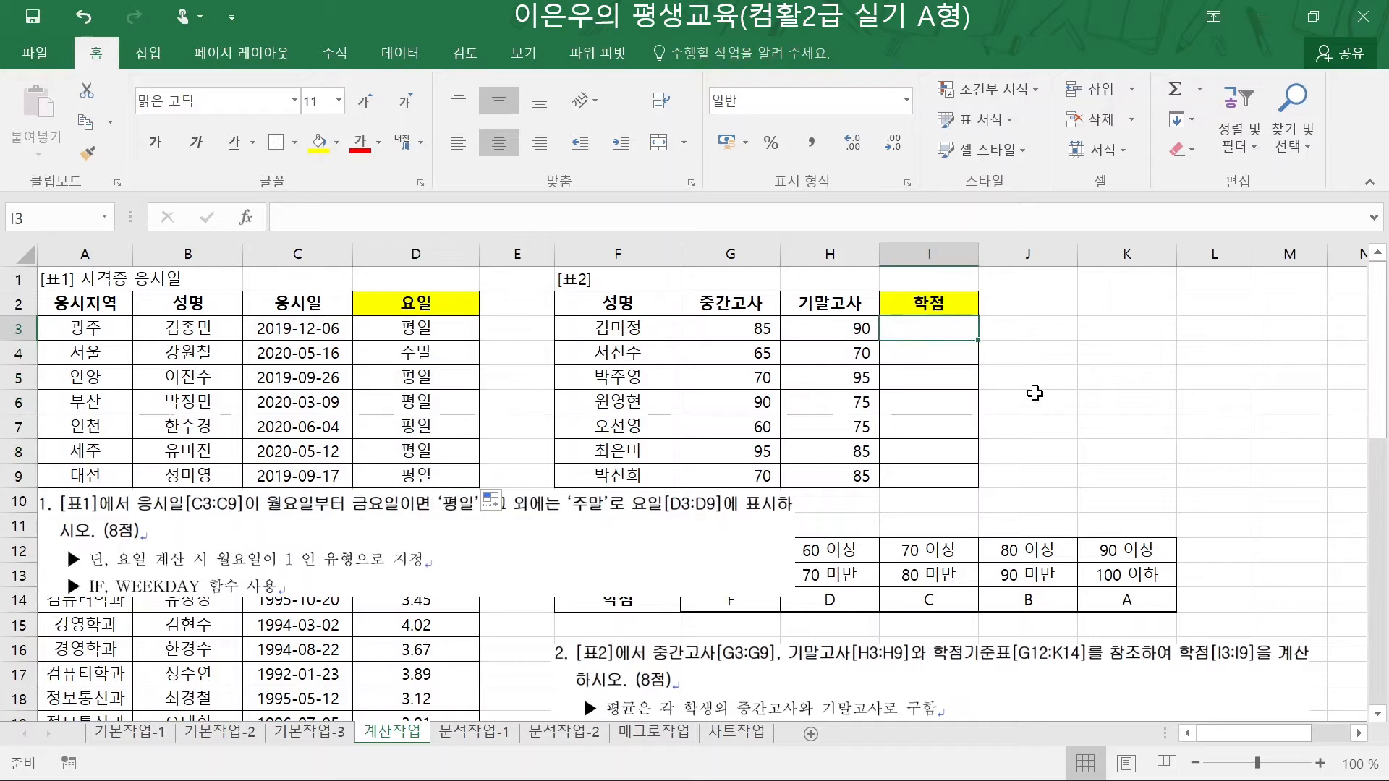
scroll(796, 463, "down", 1)
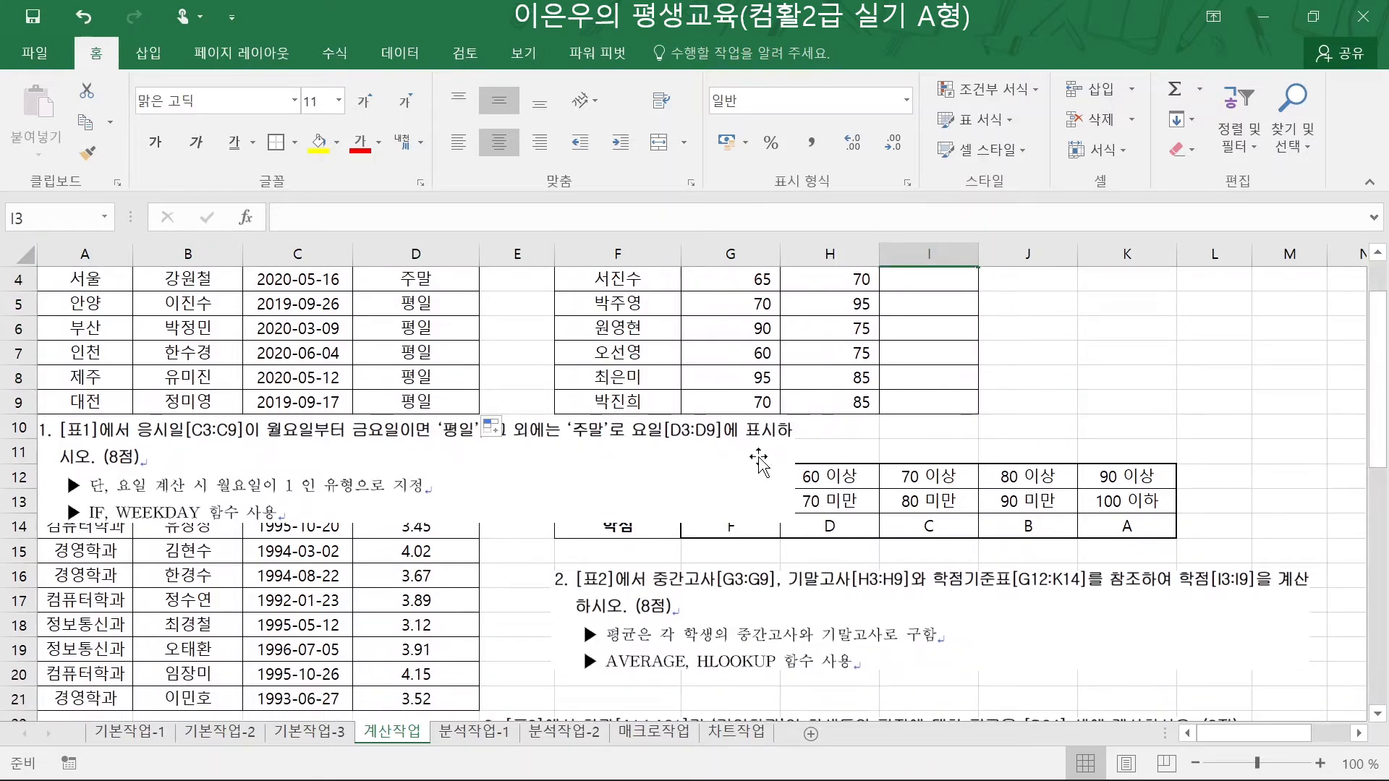
left_click_drag(758, 463, 454, 434)
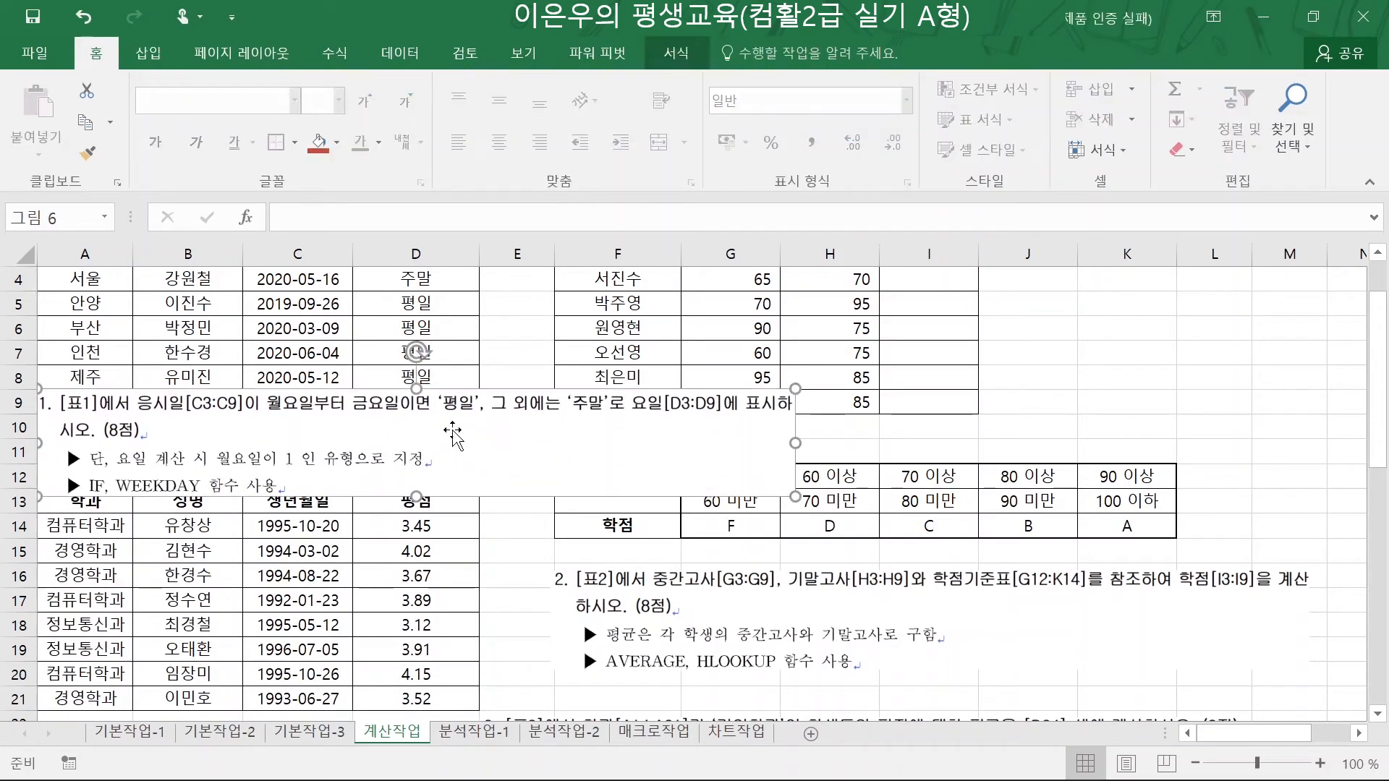
key("Delete")
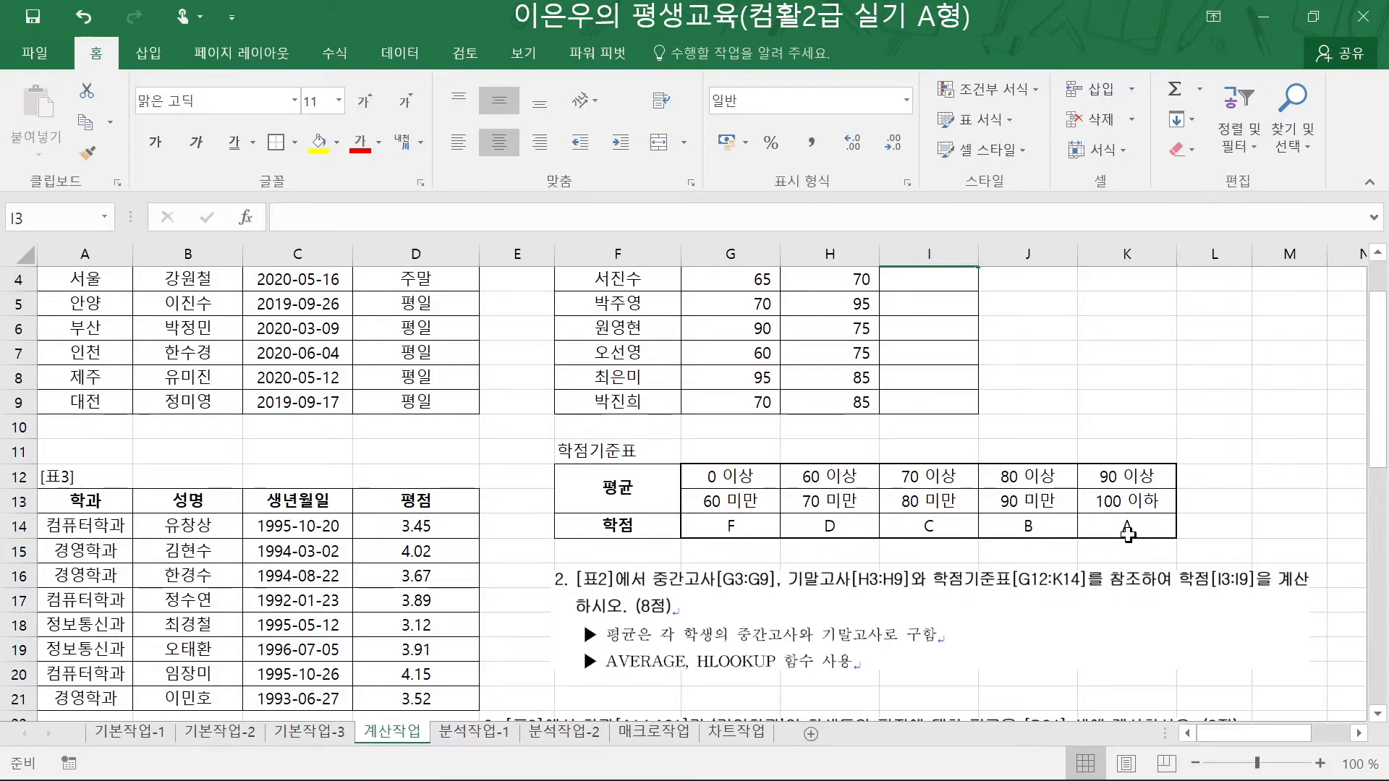
scroll(1096, 535, "up", 1)
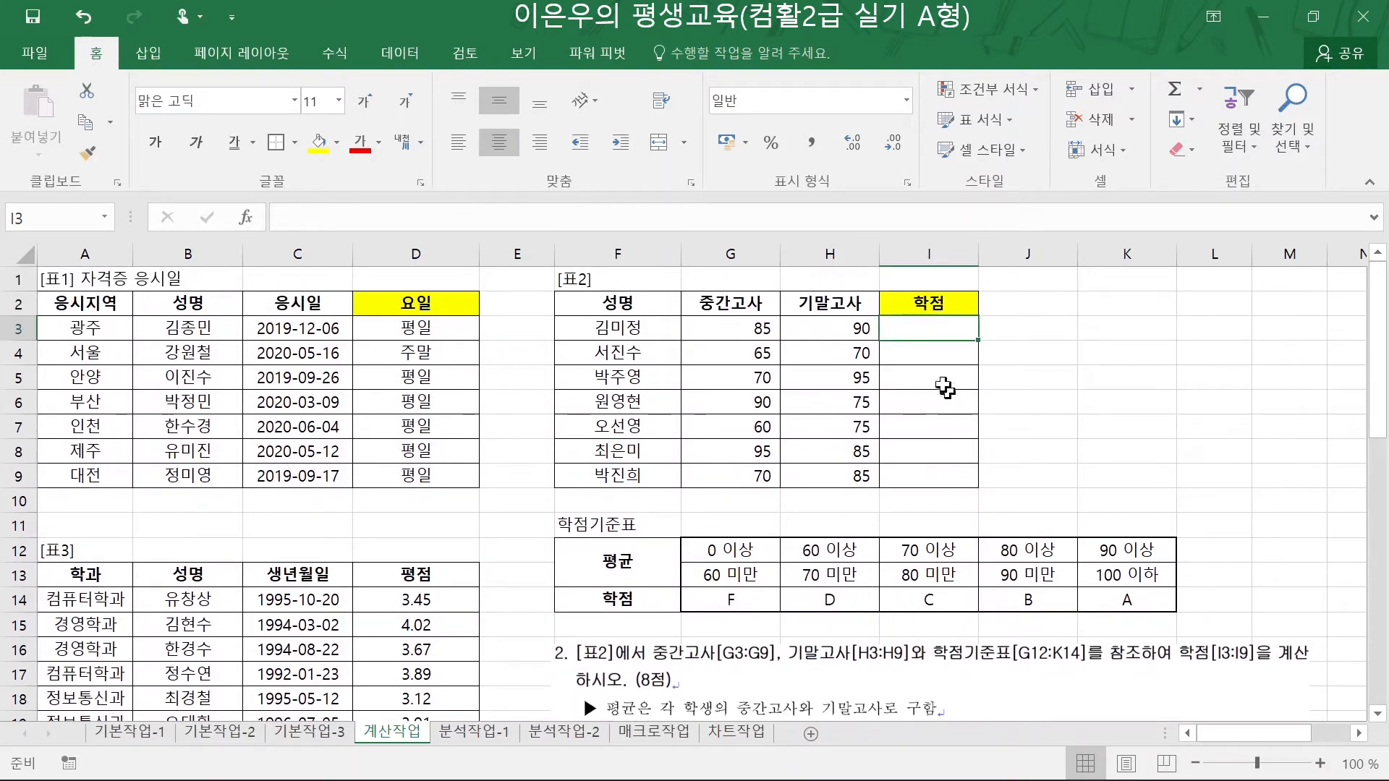
scroll(933, 371, "down", 2)
scroll(927, 386, "up", 2)
left_click(716, 596)
left_click_drag(717, 596, 859, 595)
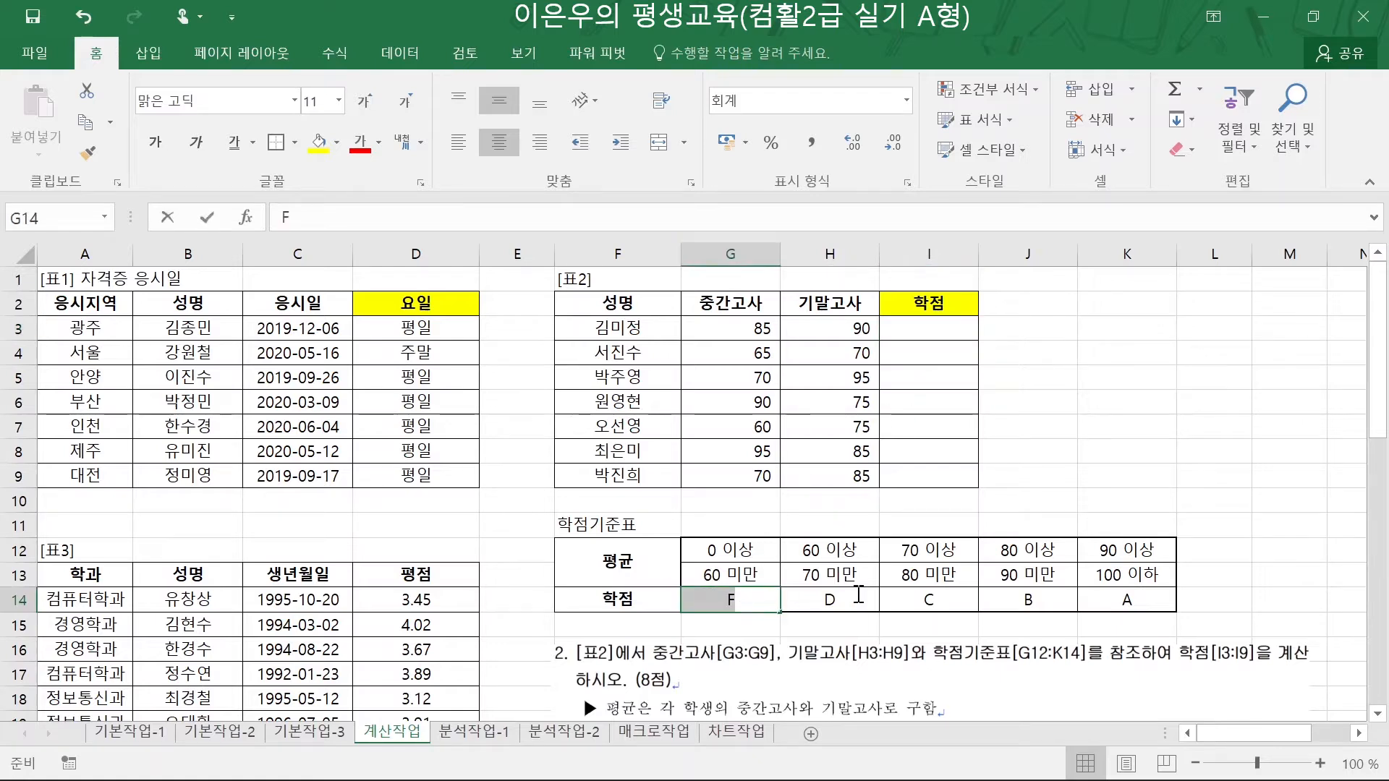
left_click_drag(1127, 599, 745, 603)
- Start an HLOOKUP formula in I3 and open its function arguments, keeping the 표2 scores in view
left_click(922, 326)
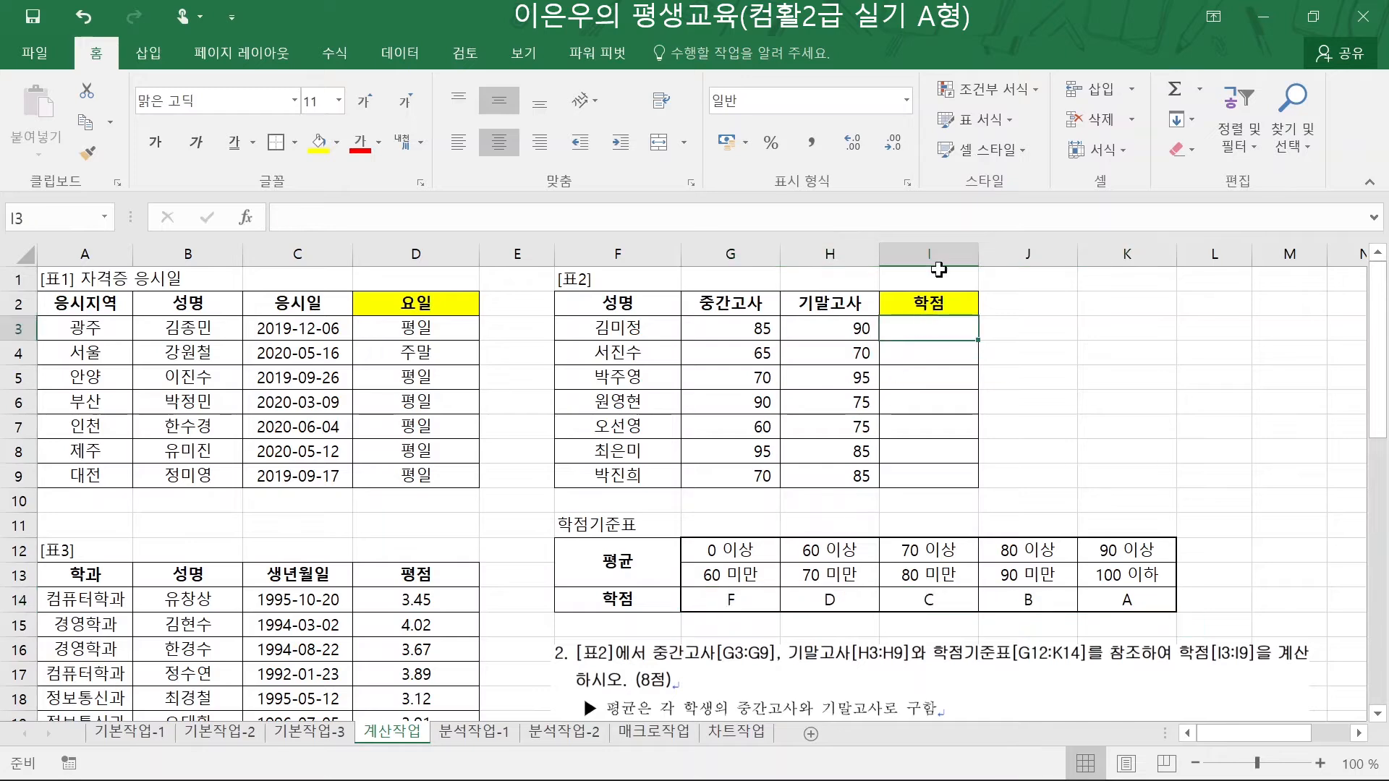
type("=")
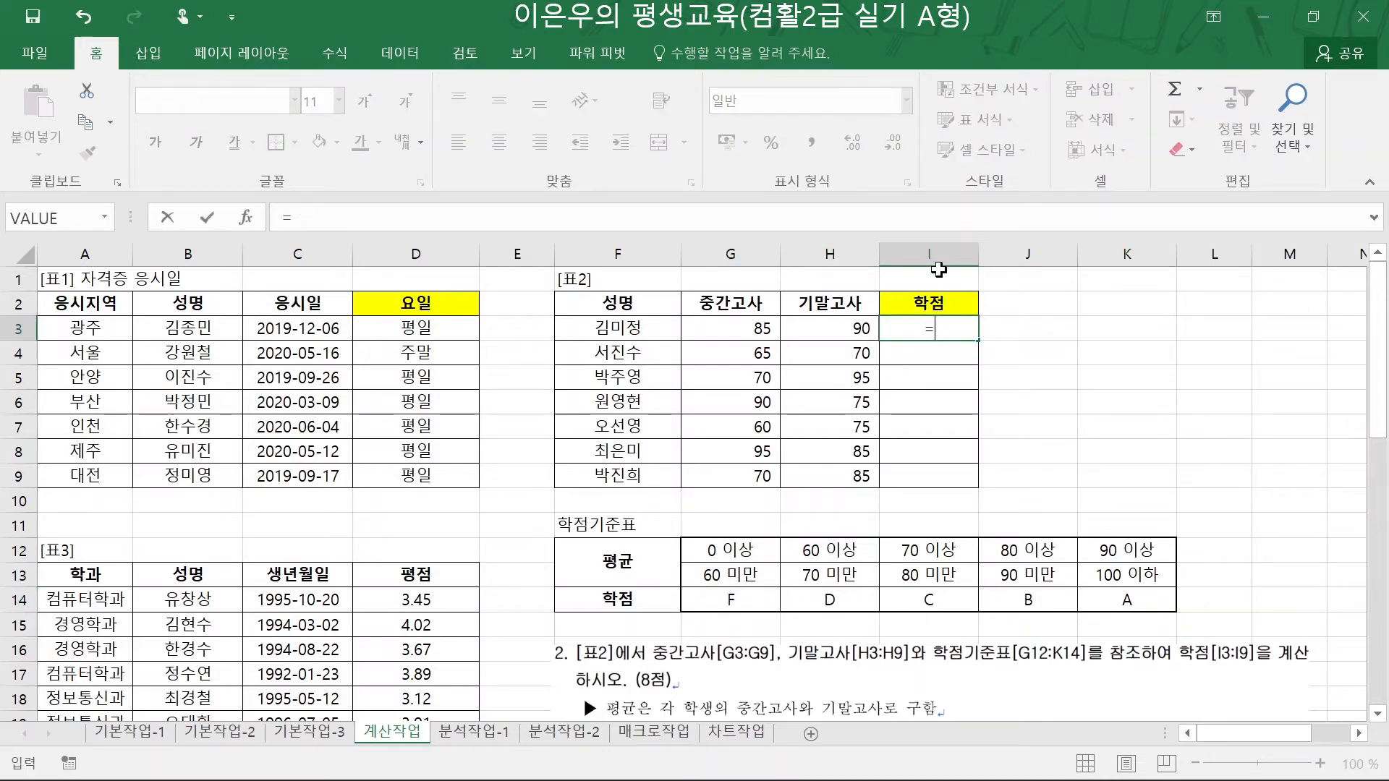
type("hlo")
key("Tab")
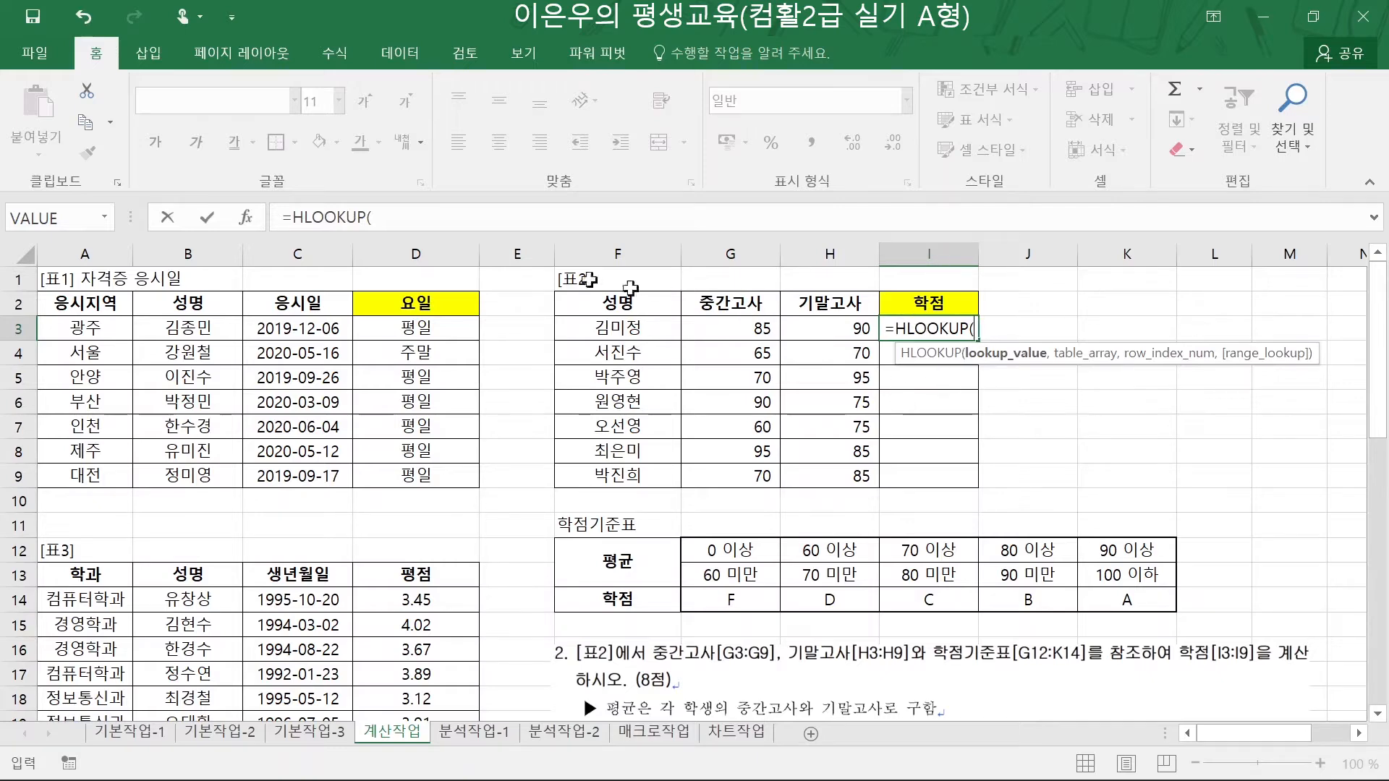
left_click(246, 218)
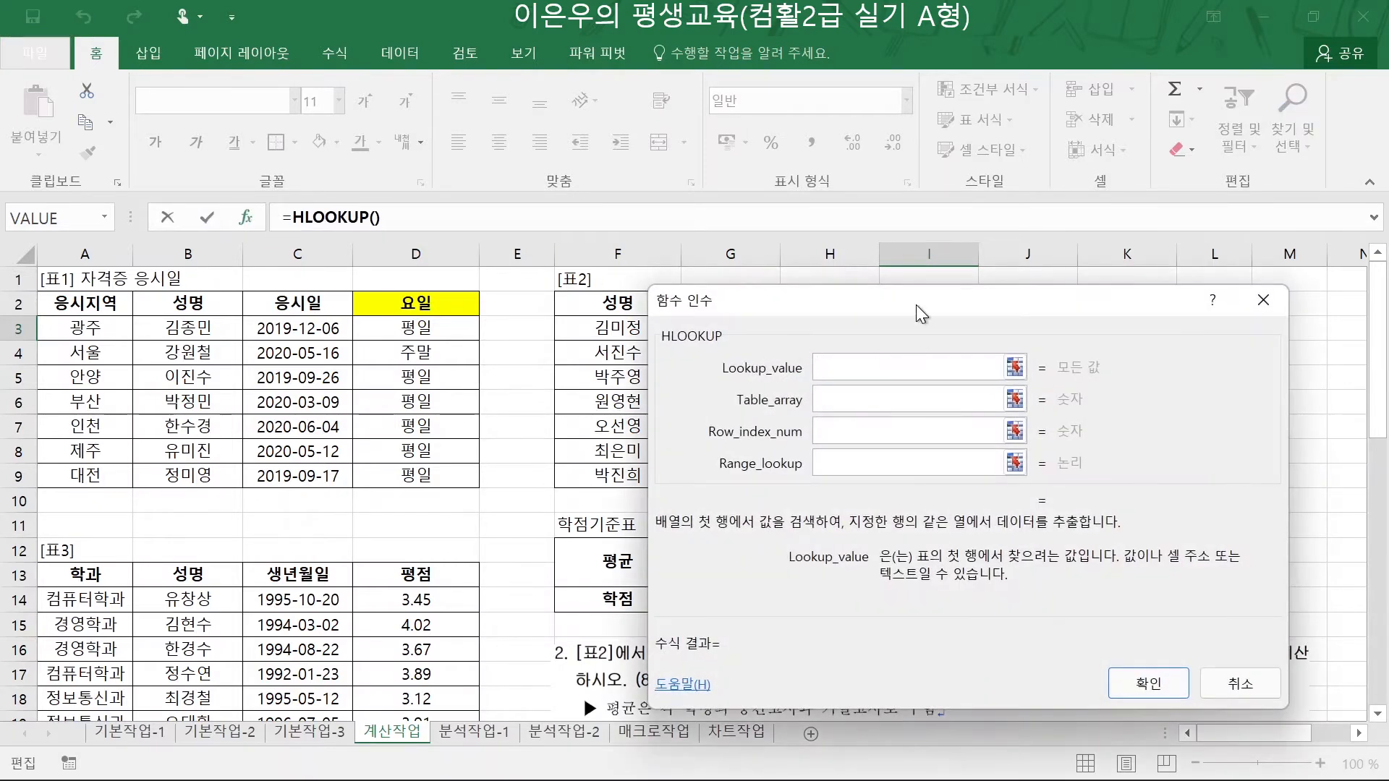
left_click_drag(915, 305, 799, 654)
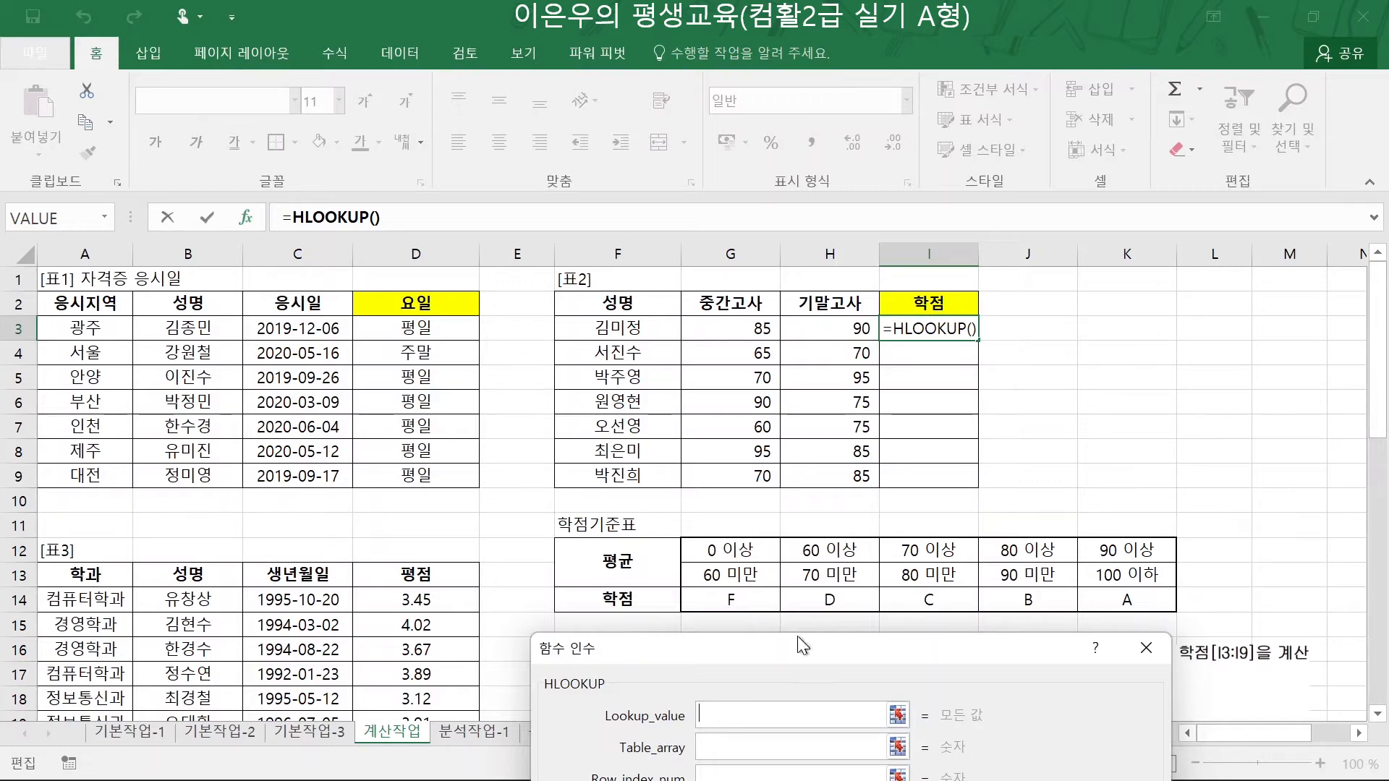
left_click_drag(799, 644, 805, 588)
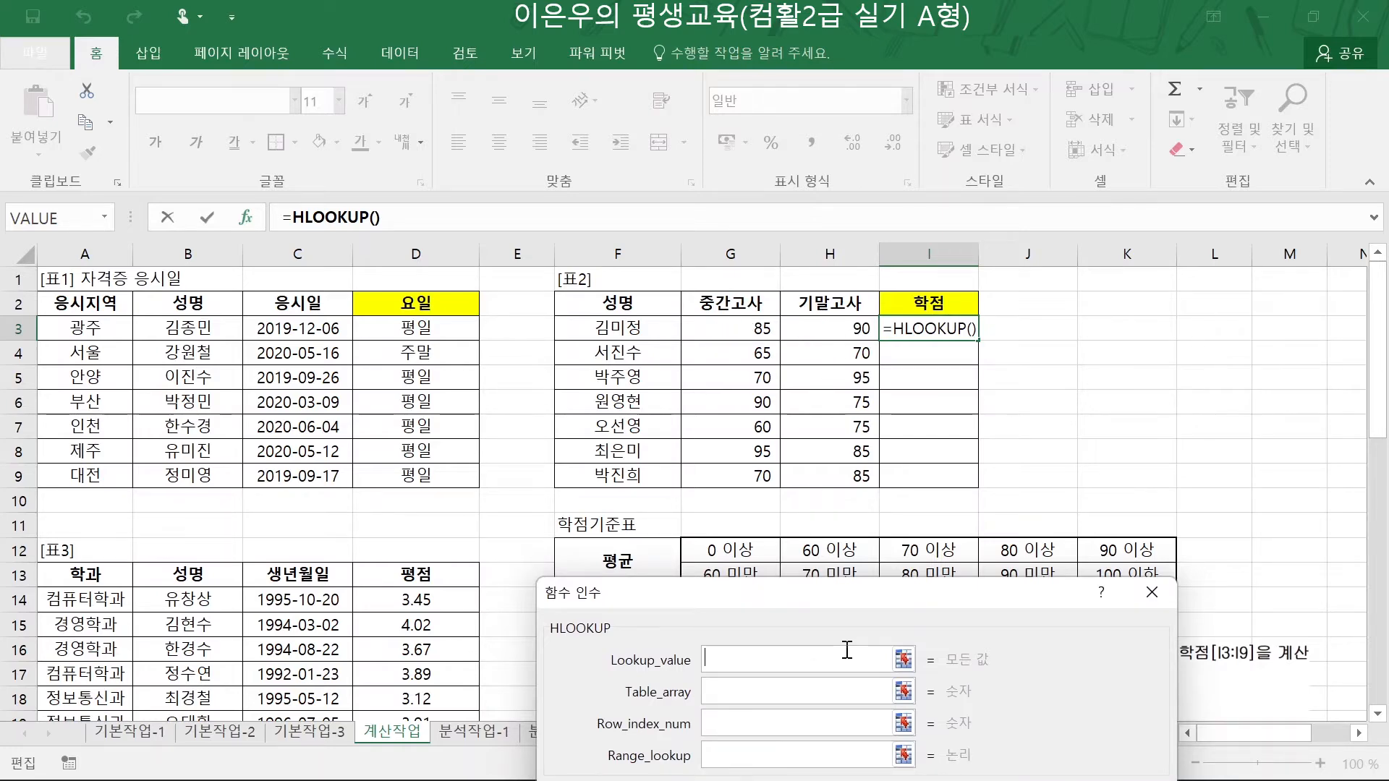
- Set the lookup value of the HLOOKUP function to average(G3:H3)
type("aver")
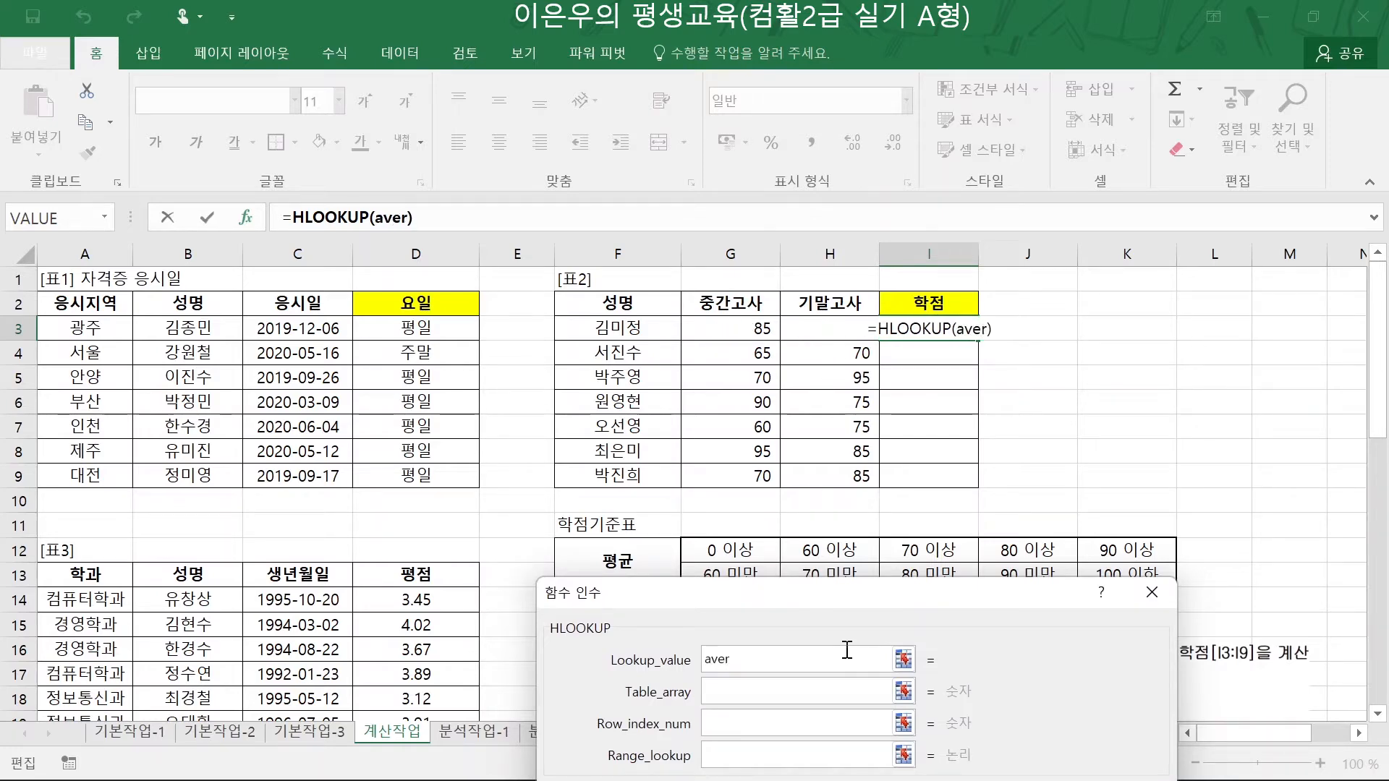
type("age(")
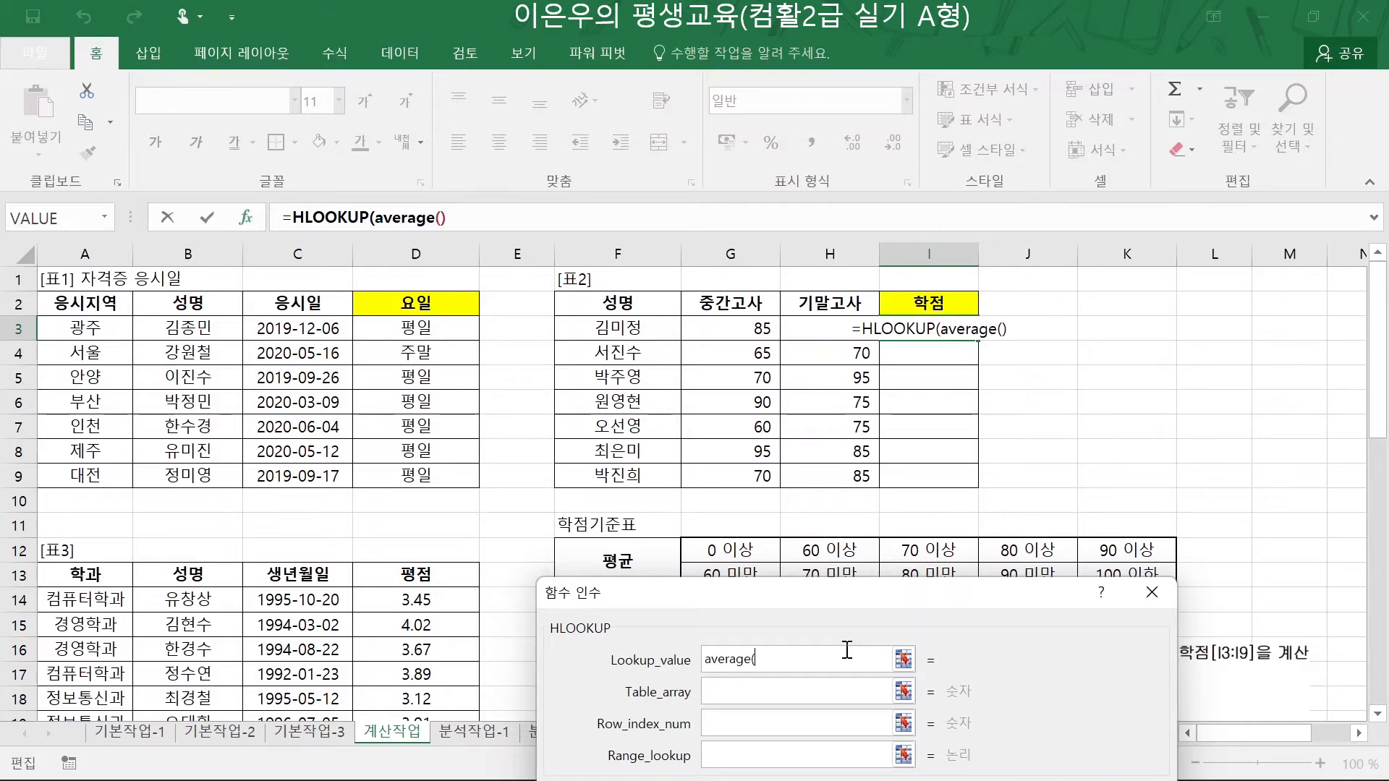
left_click_drag(744, 329, 835, 335)
type(")")
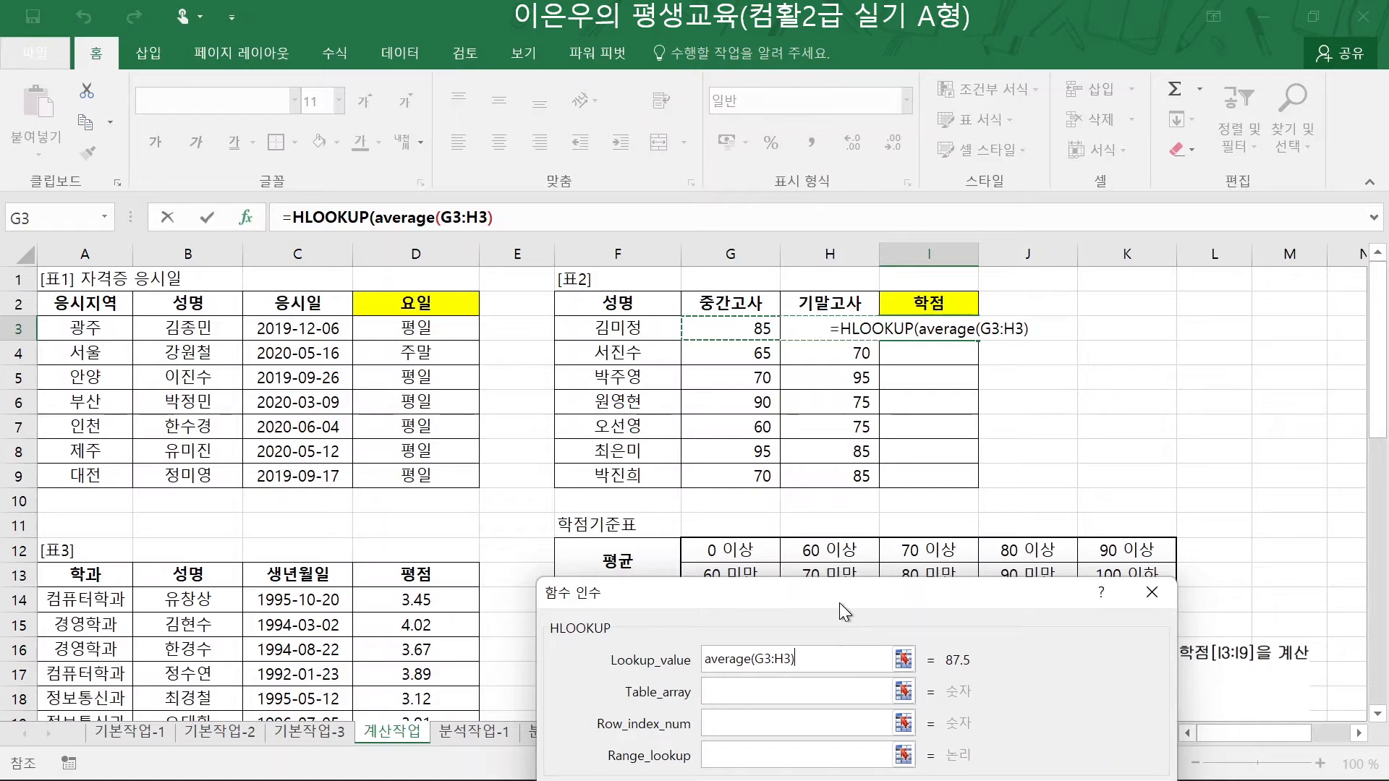
- Set the HLOOKUP table array to the 학점기준표 range G12:K14
left_click_drag(839, 602, 331, 217)
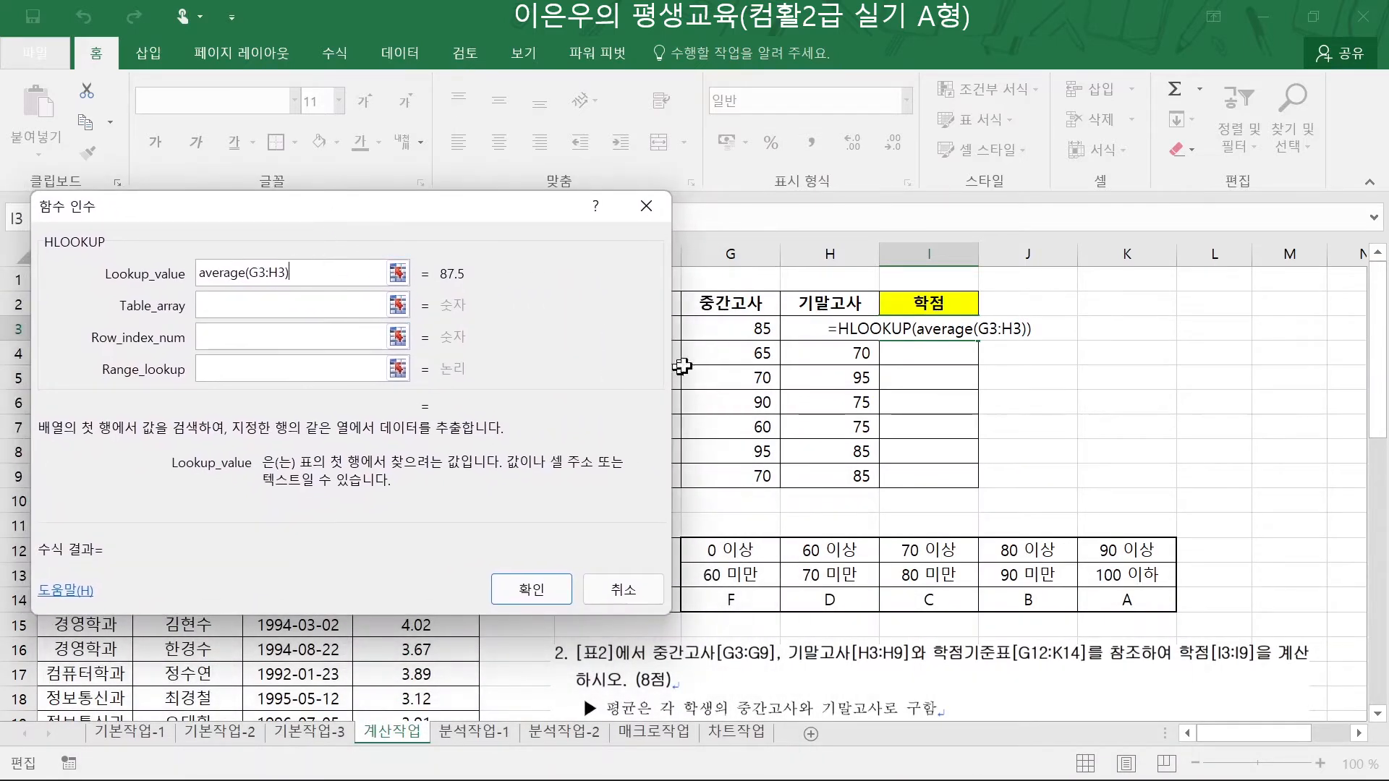
left_click(261, 305)
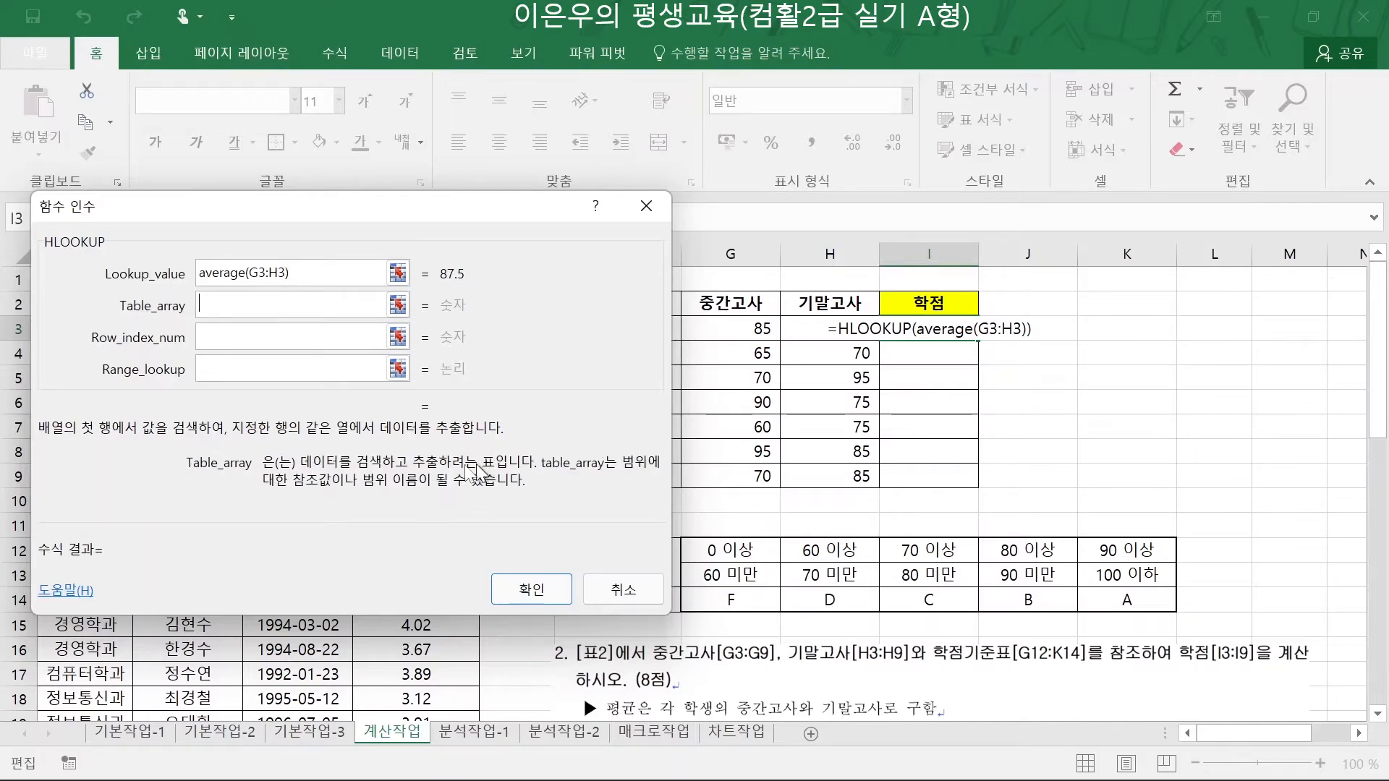
left_click_drag(730, 551, 1089, 598)
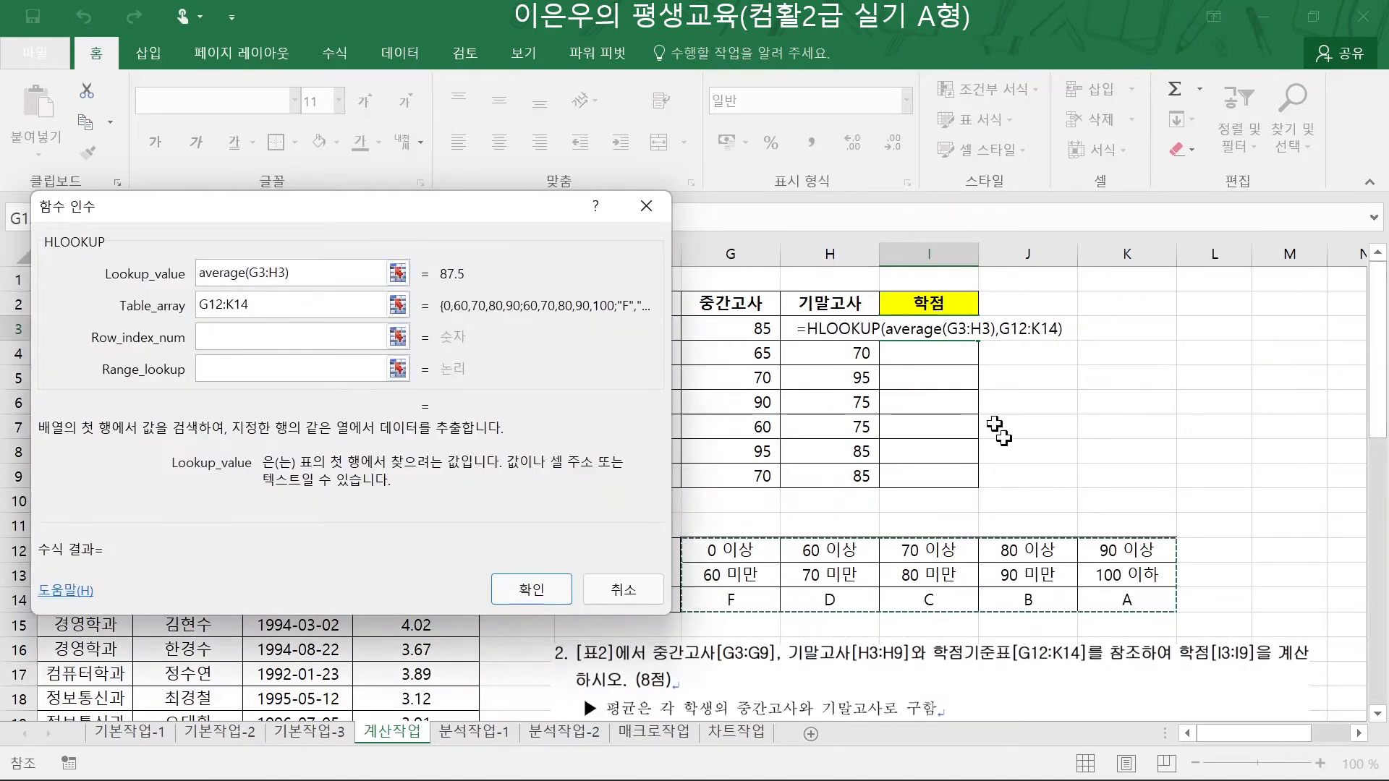
left_click_drag(530, 218, 423, 243)
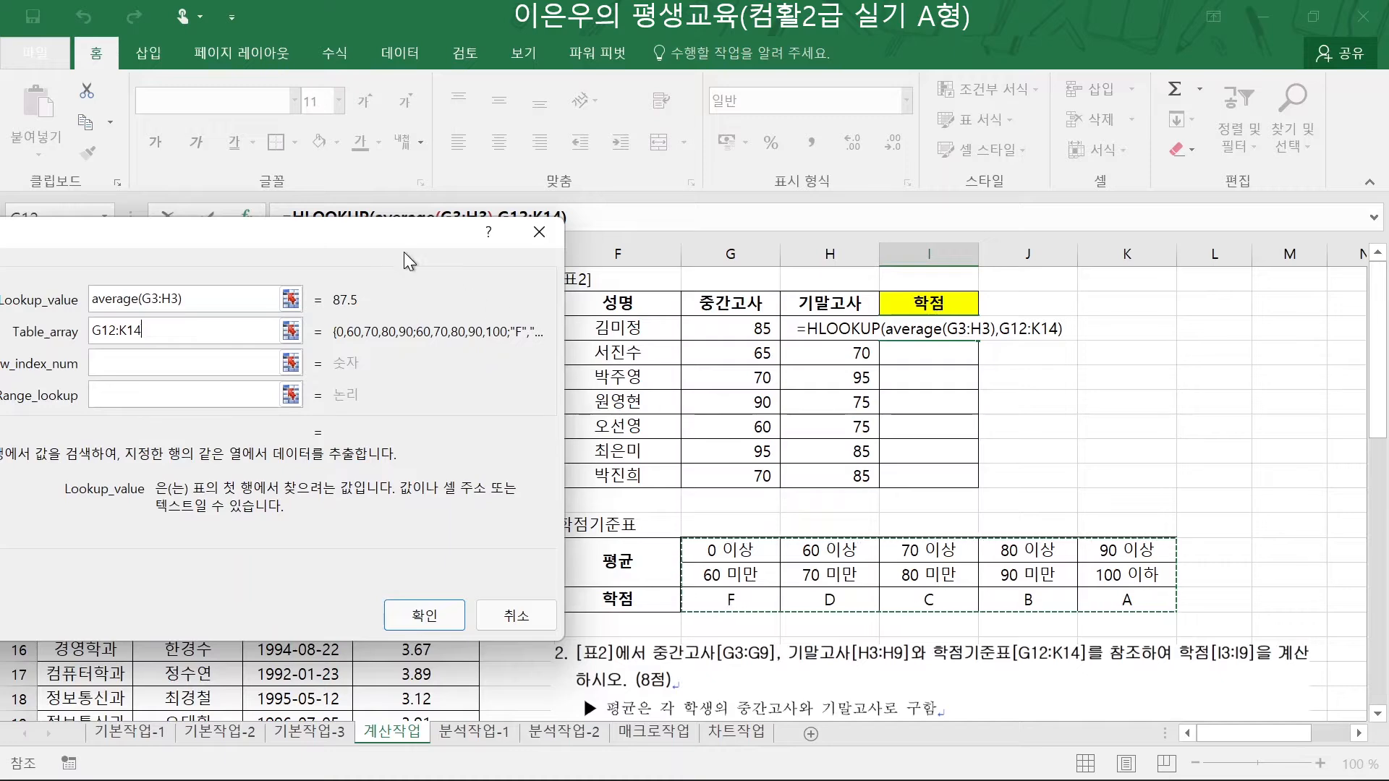
left_click_drag(383, 236, 915, 332)
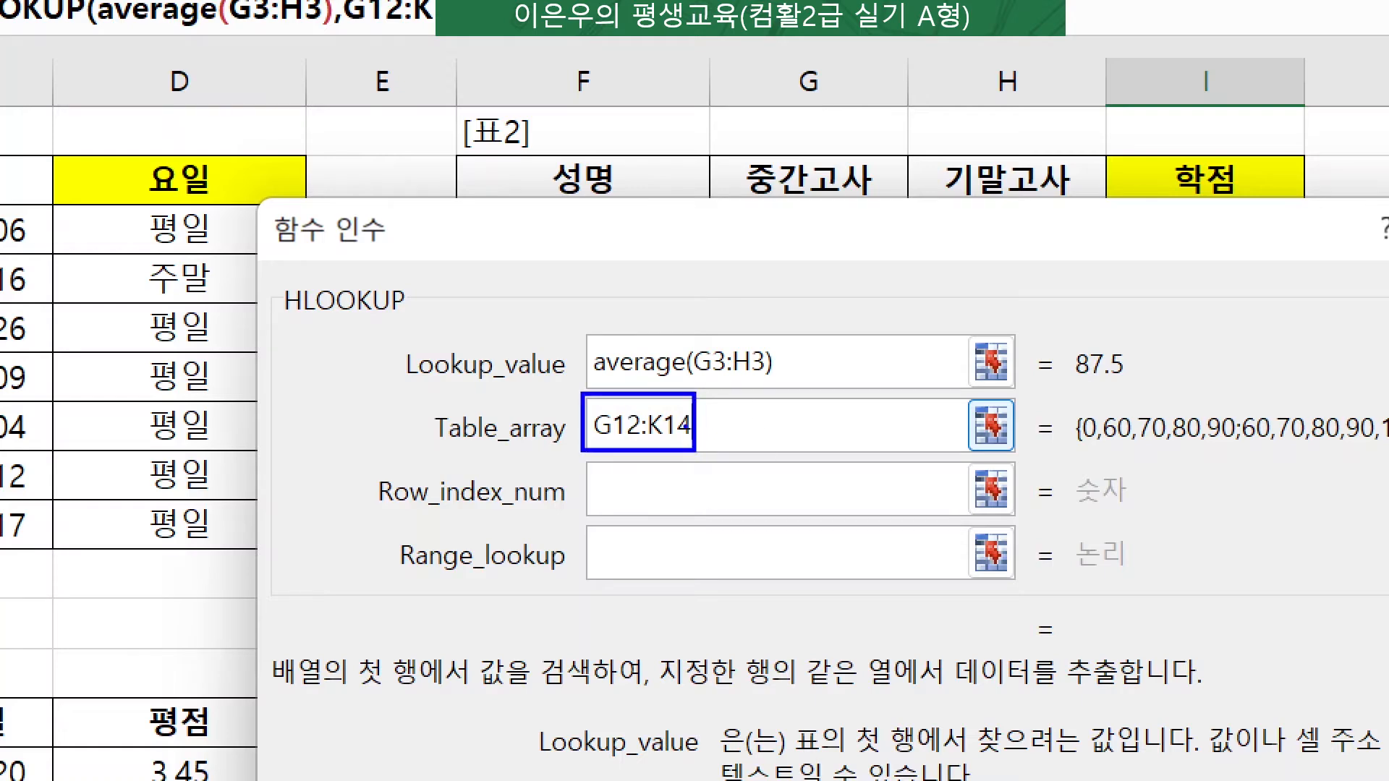
key("Escape")
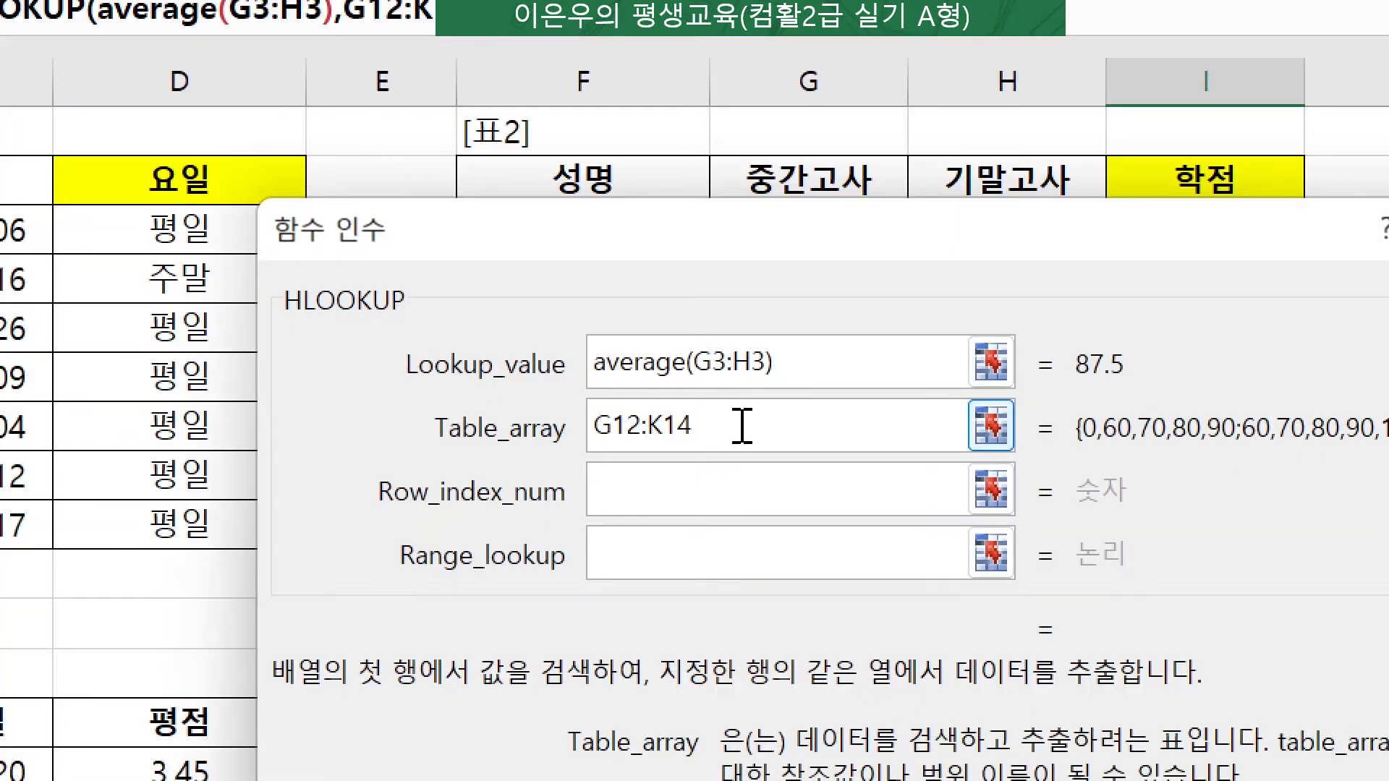
- Make the HLOOKUP table array an absolute reference, $G$12:$K$14
key("F4")
left_click(609, 430)
key("F4")
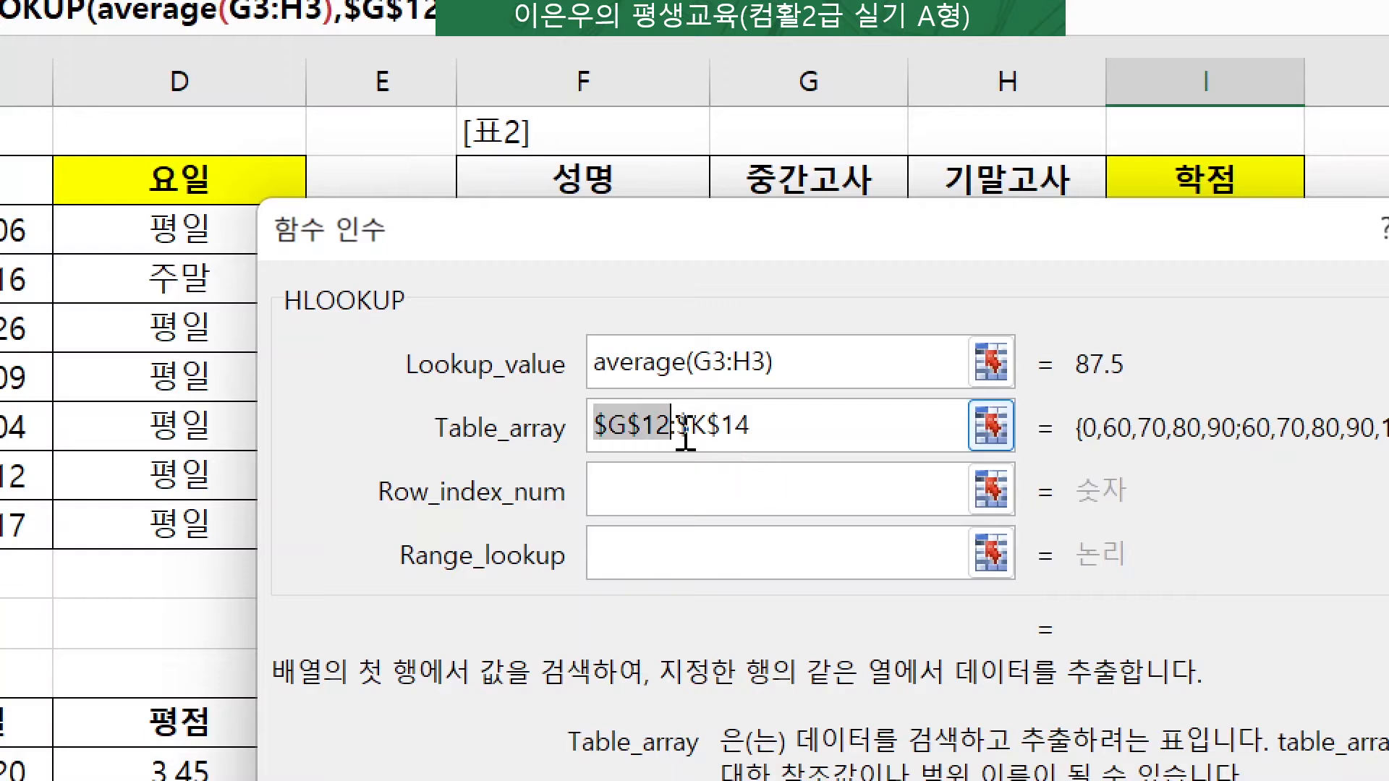
left_click_drag(604, 420, 753, 415)
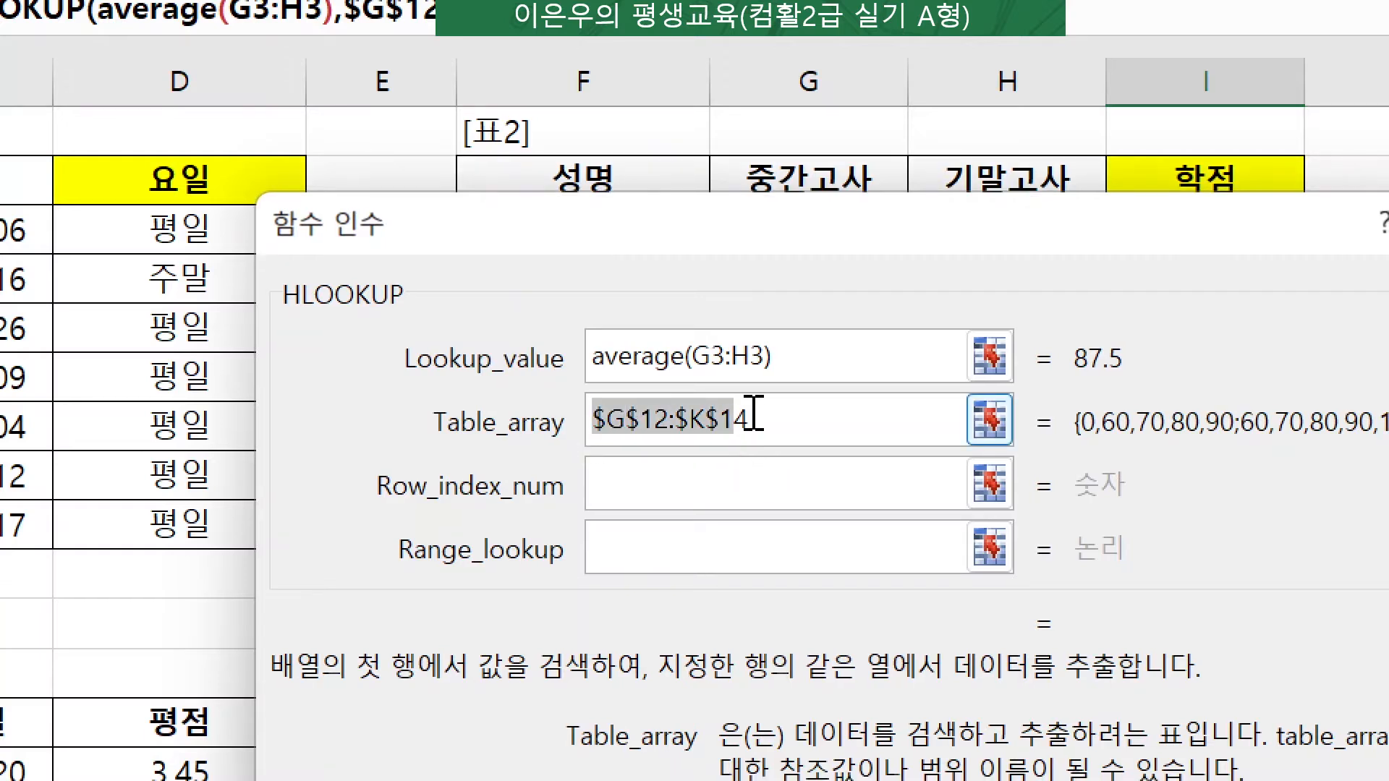
key("F4")
key("F4")
key("F4")
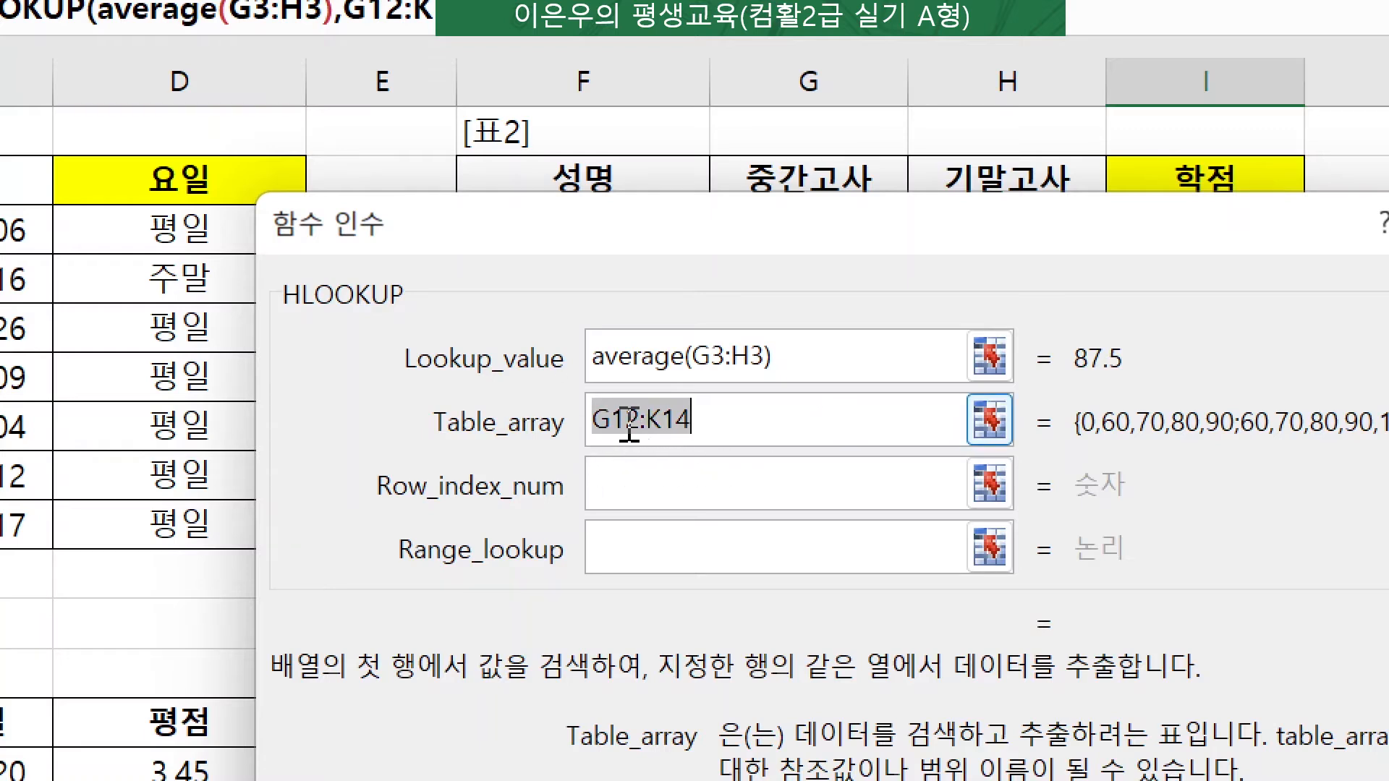
key("F4")
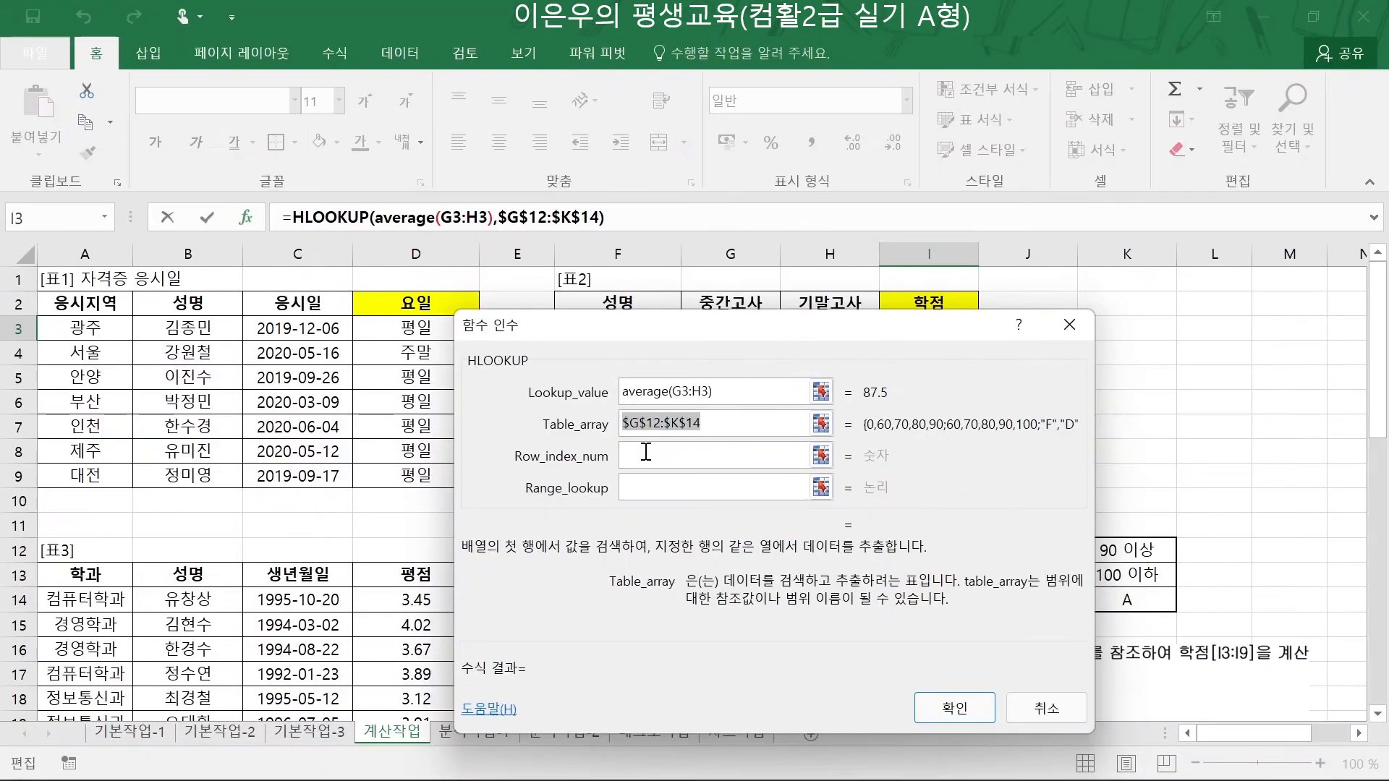
- Go to the HLOOKUP row index argument, then discard the unfinished formula in I3
left_click(646, 452)
left_click_drag(754, 335, 375, 198)
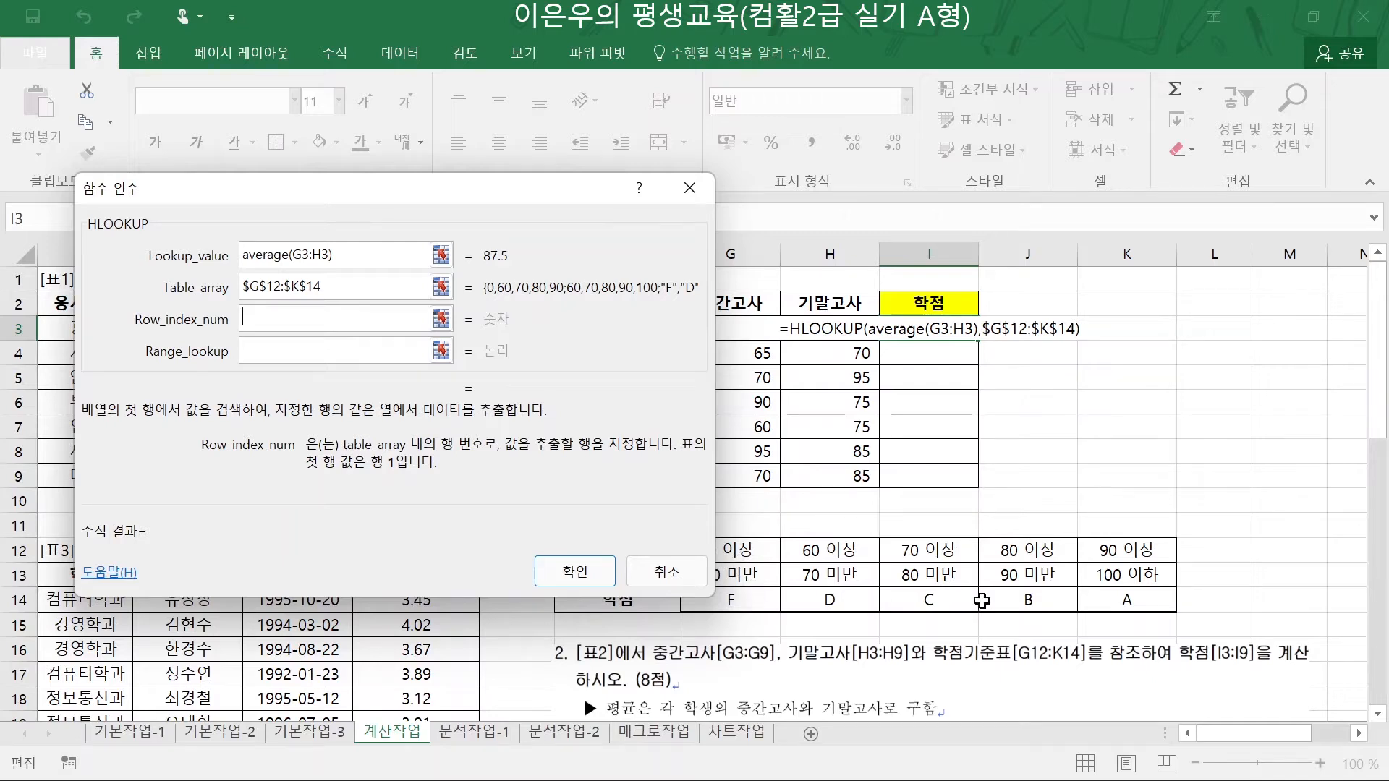
left_click_drag(583, 196, 536, 180)
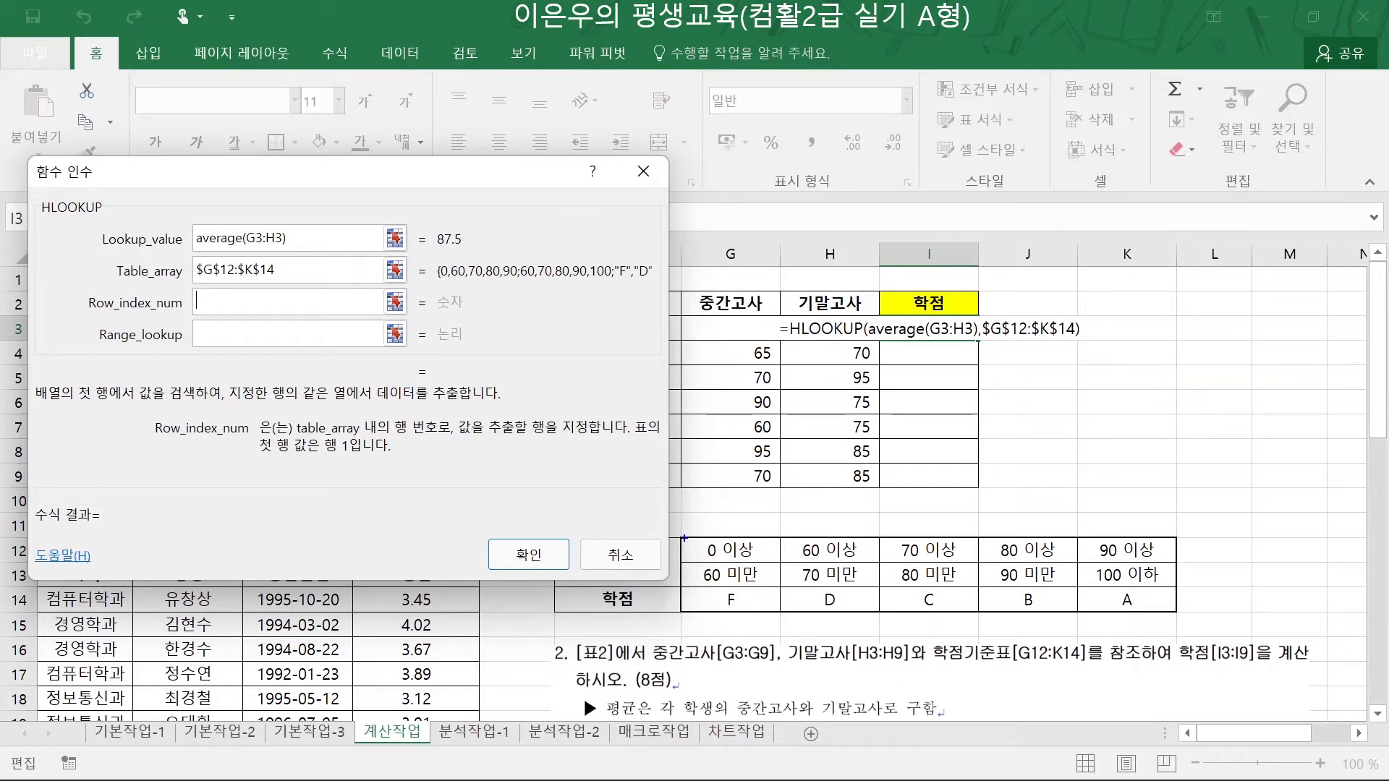
mouse_move(683, 538)
left_mouse_down()
mouse_move(753, 597)
mouse_move(1124, 624)
mouse_move(1174, 611)
left_mouse_up()
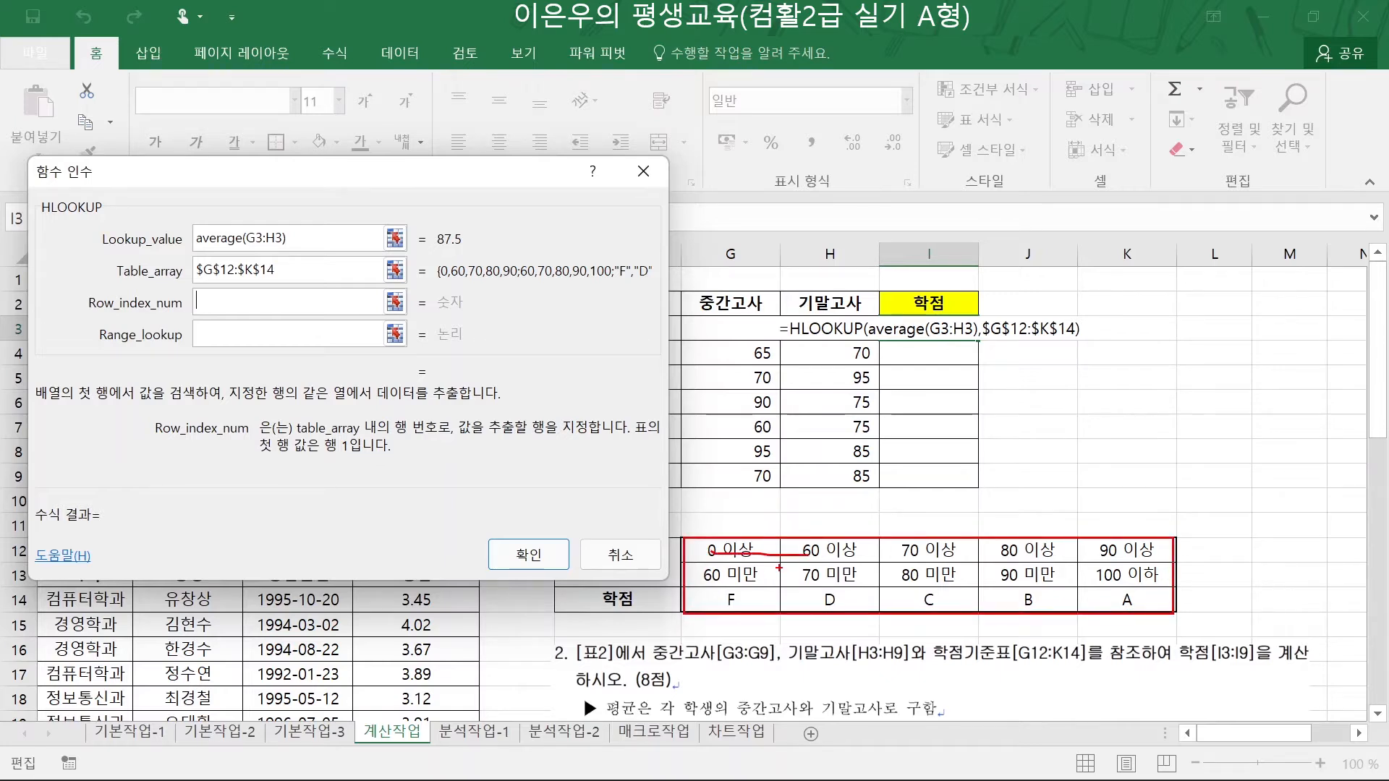
left_click_drag(714, 604, 1066, 611)
left_click_drag(1185, 598, 1002, 592)
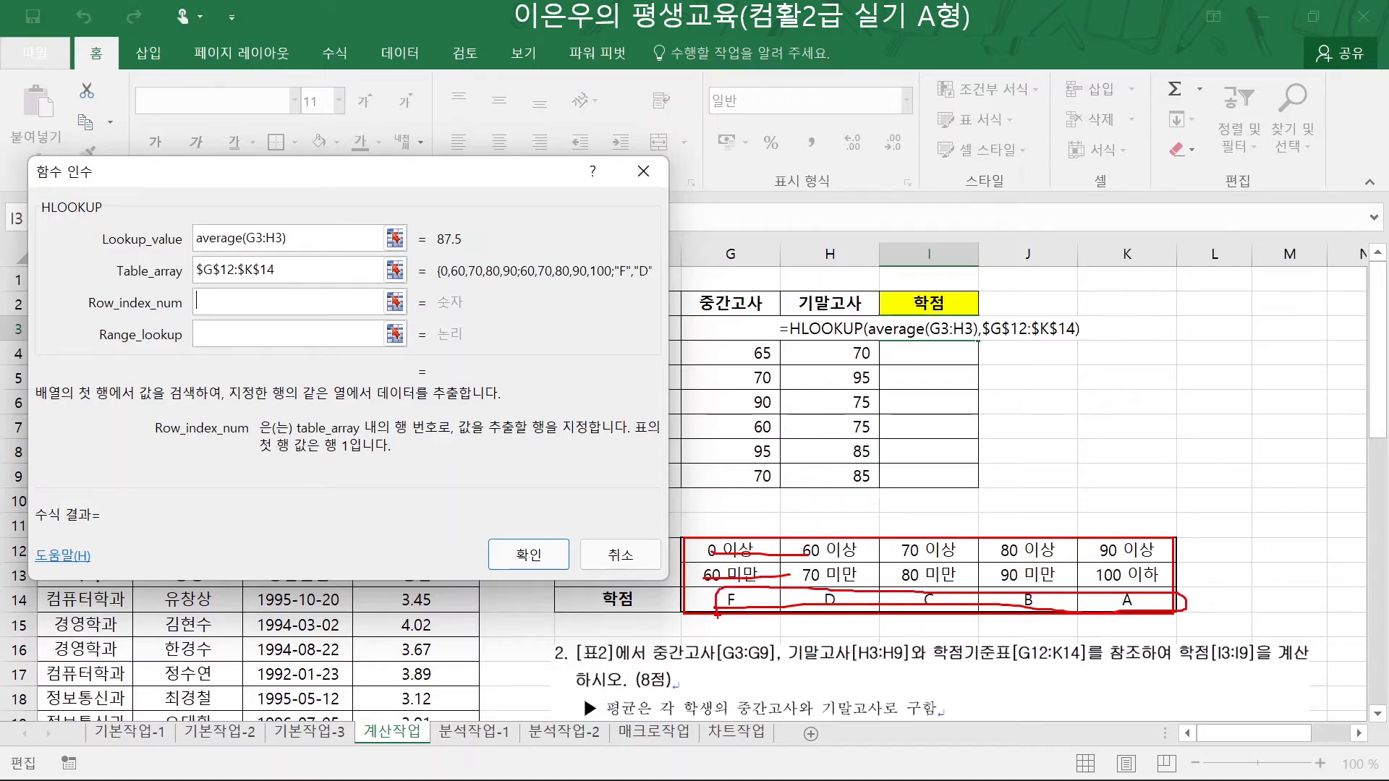
key("Escape")
key("Escape")
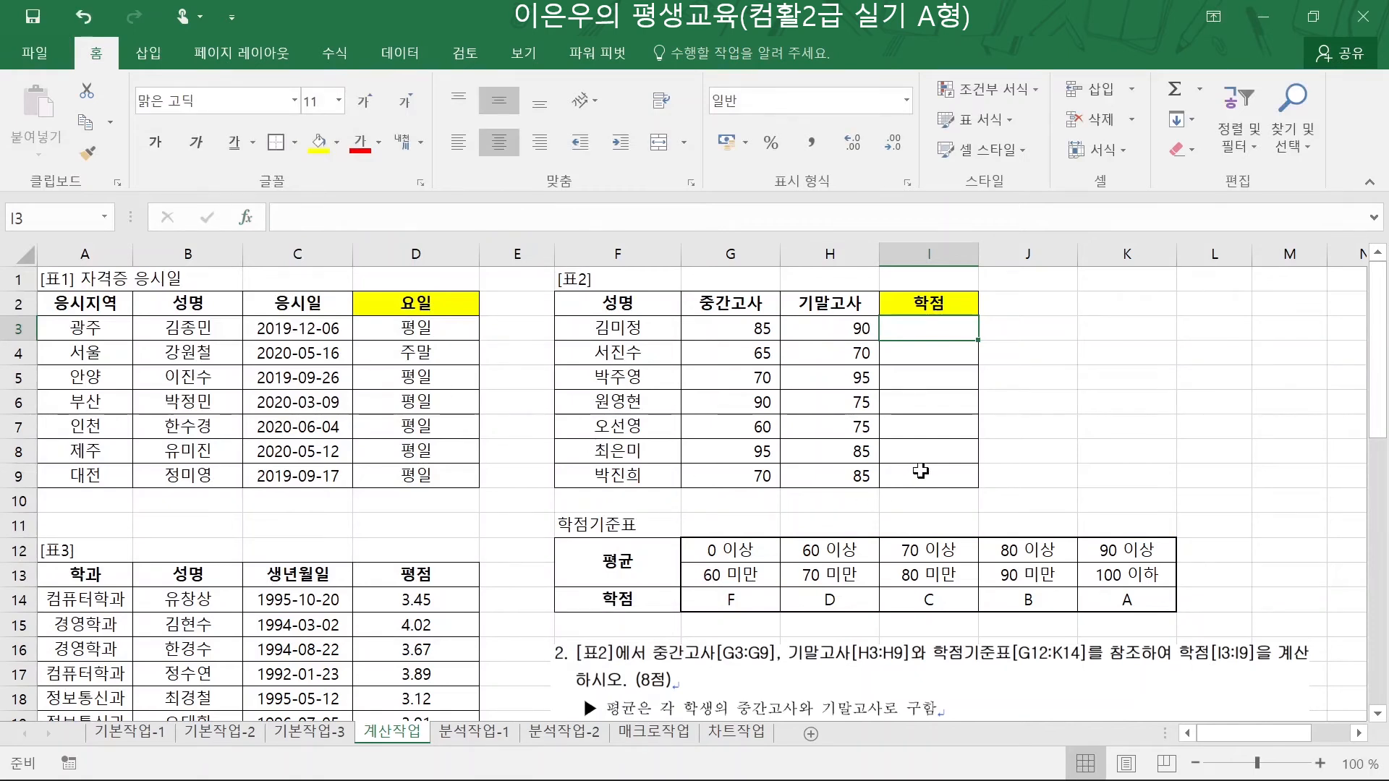
- Begin the formula in I3 with HLOOKUP, using AVERAGE(G3:H3) as the lookup value
type("=")
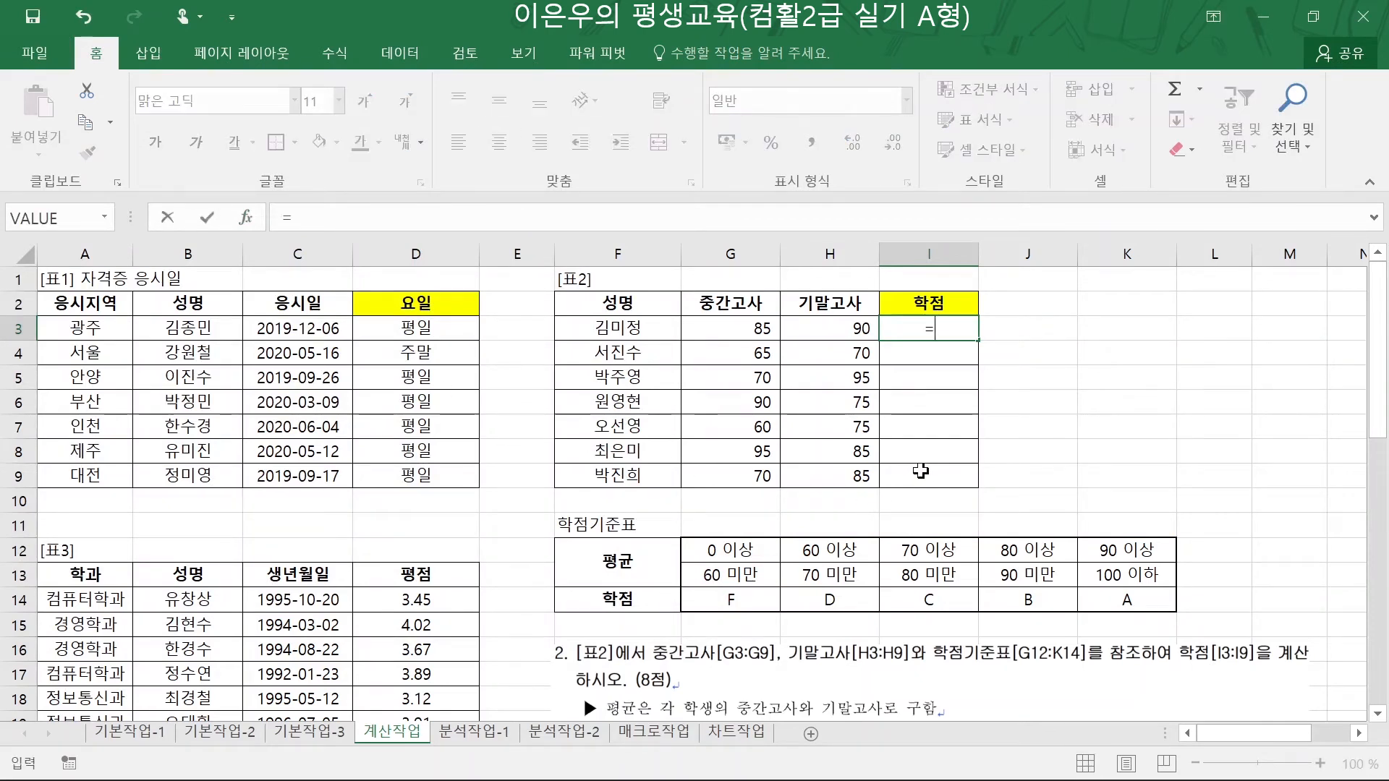
type("hl")
key("Tab")
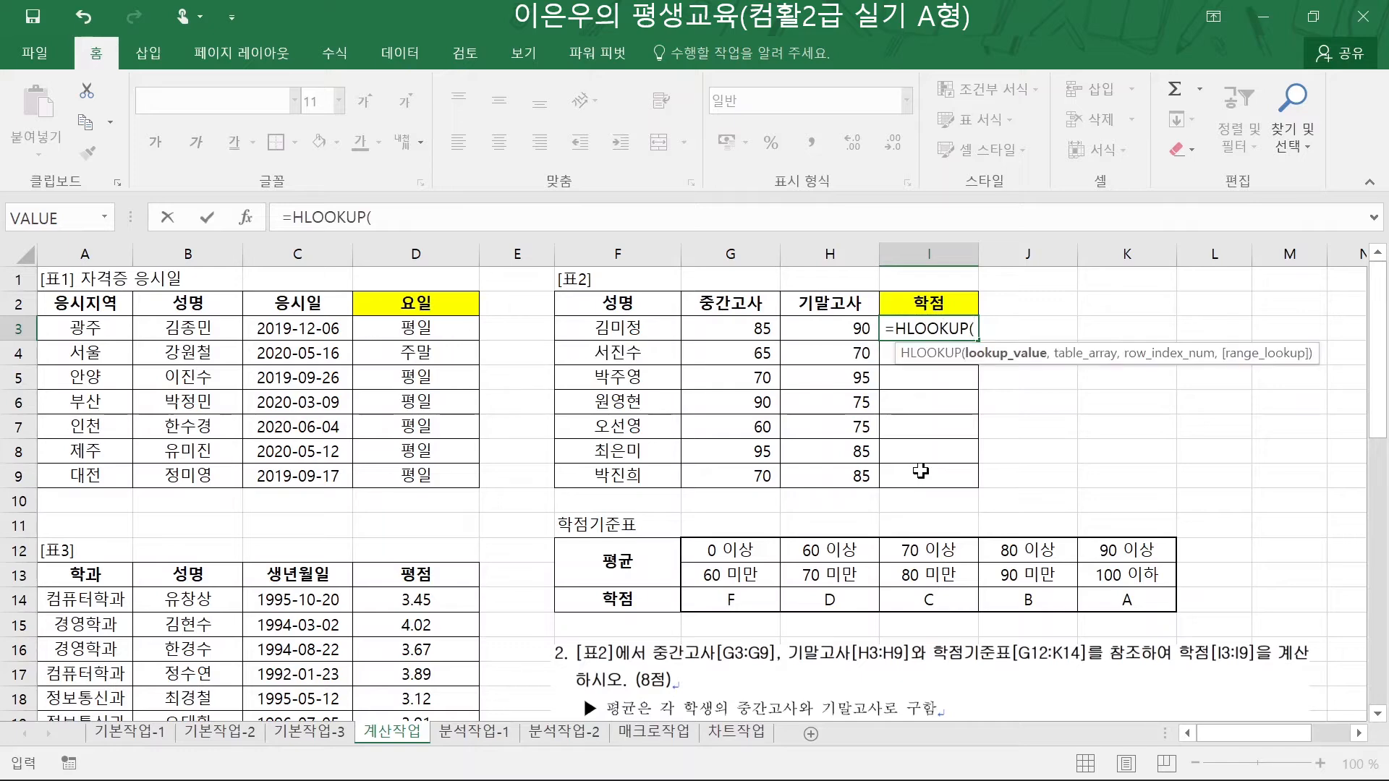
type("aver")
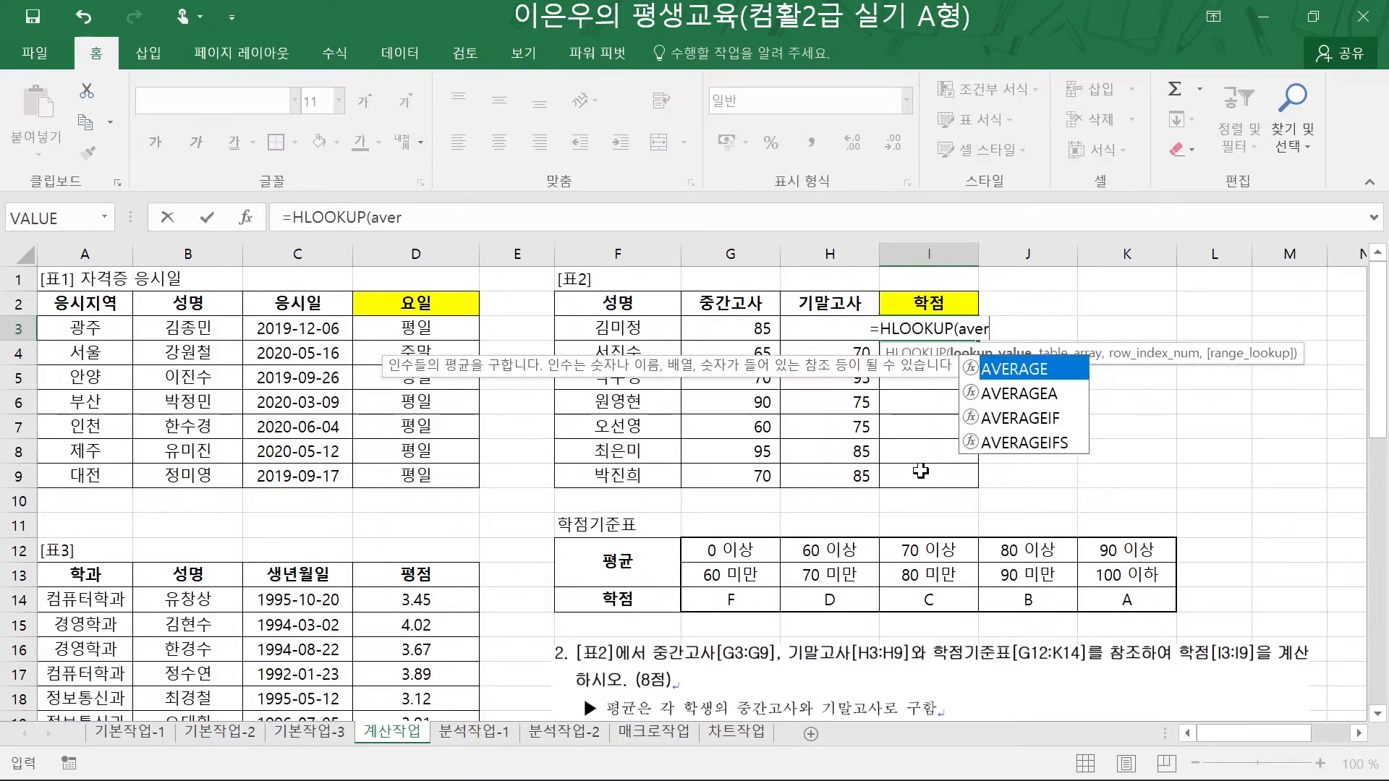
key("Tab")
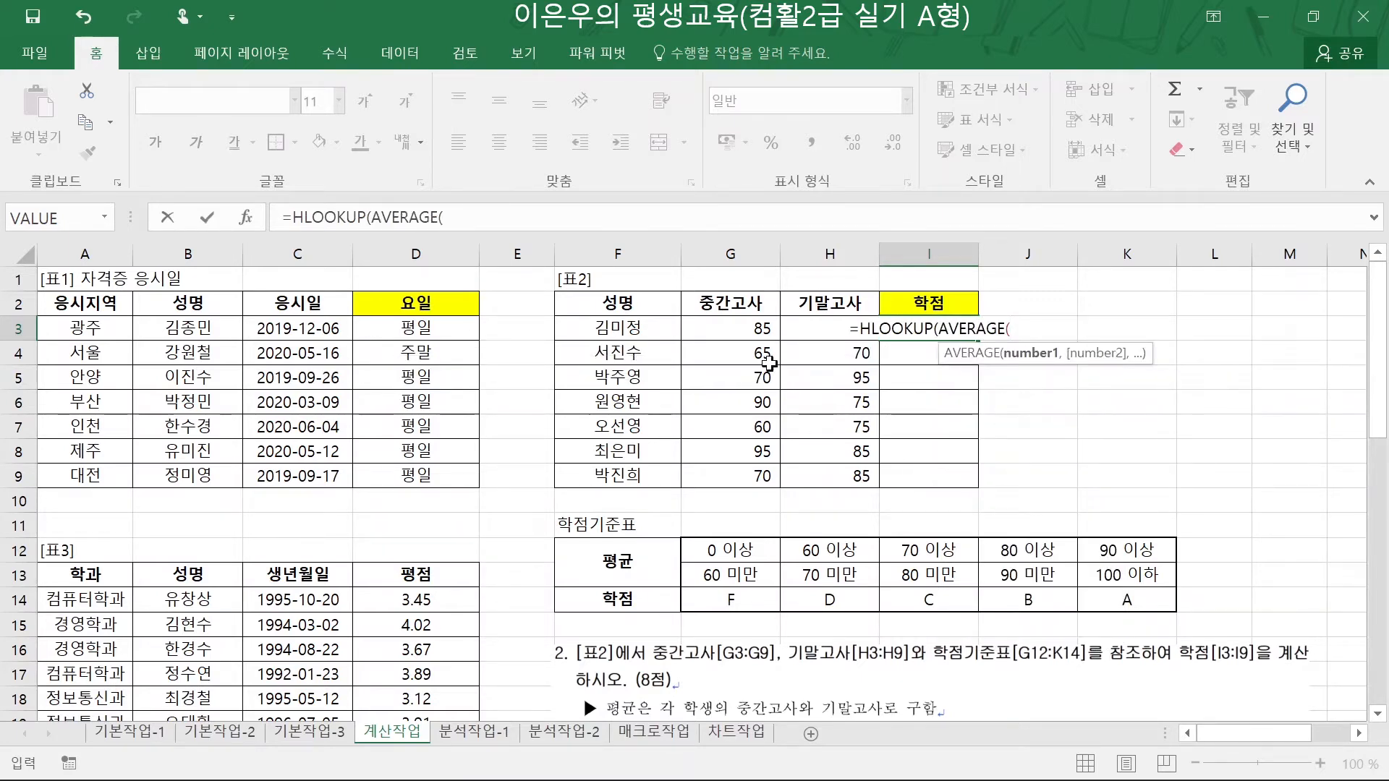
left_click_drag(741, 327, 824, 329)
type("),")
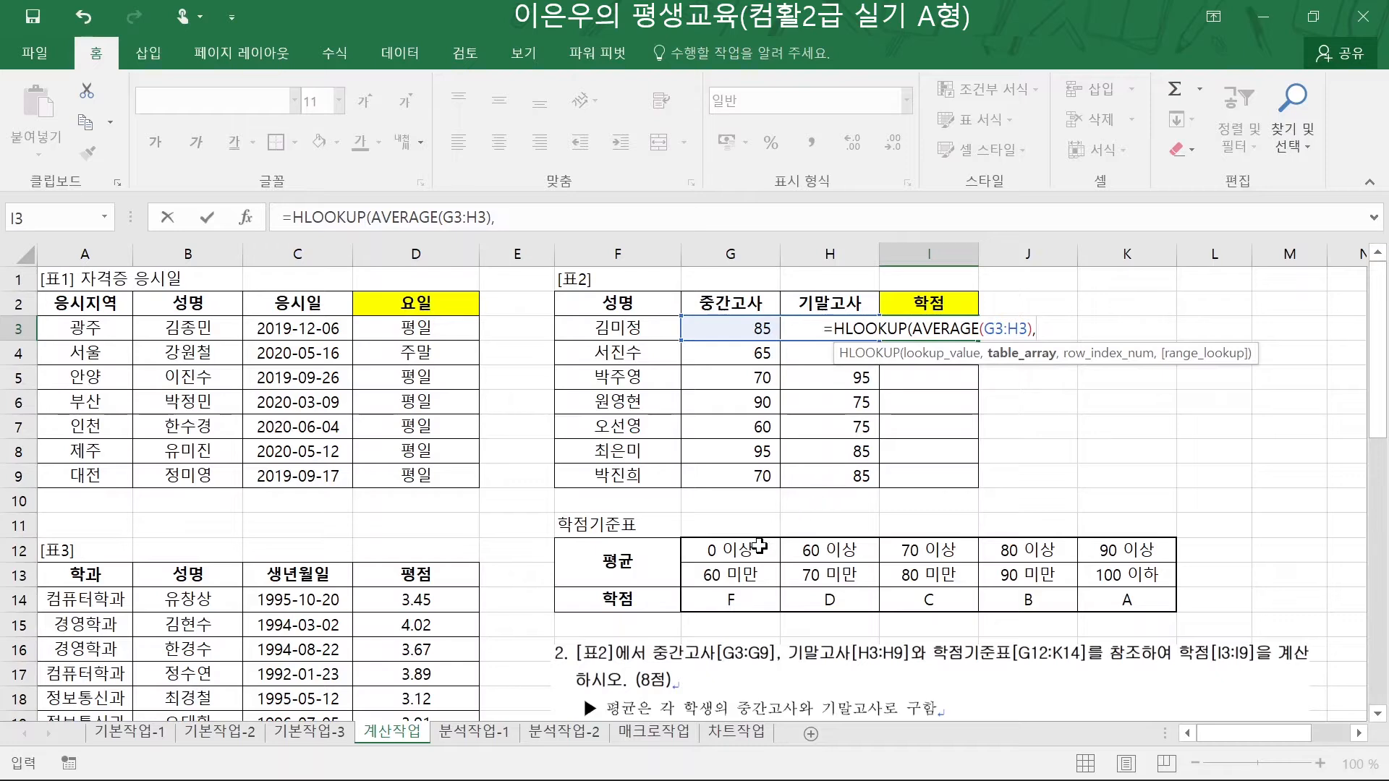
- Complete the HLOOKUP formula in I3 with table array $G$12:$K$14, row index 3 and range lookup 1
left_click_drag(759, 546, 1143, 604)
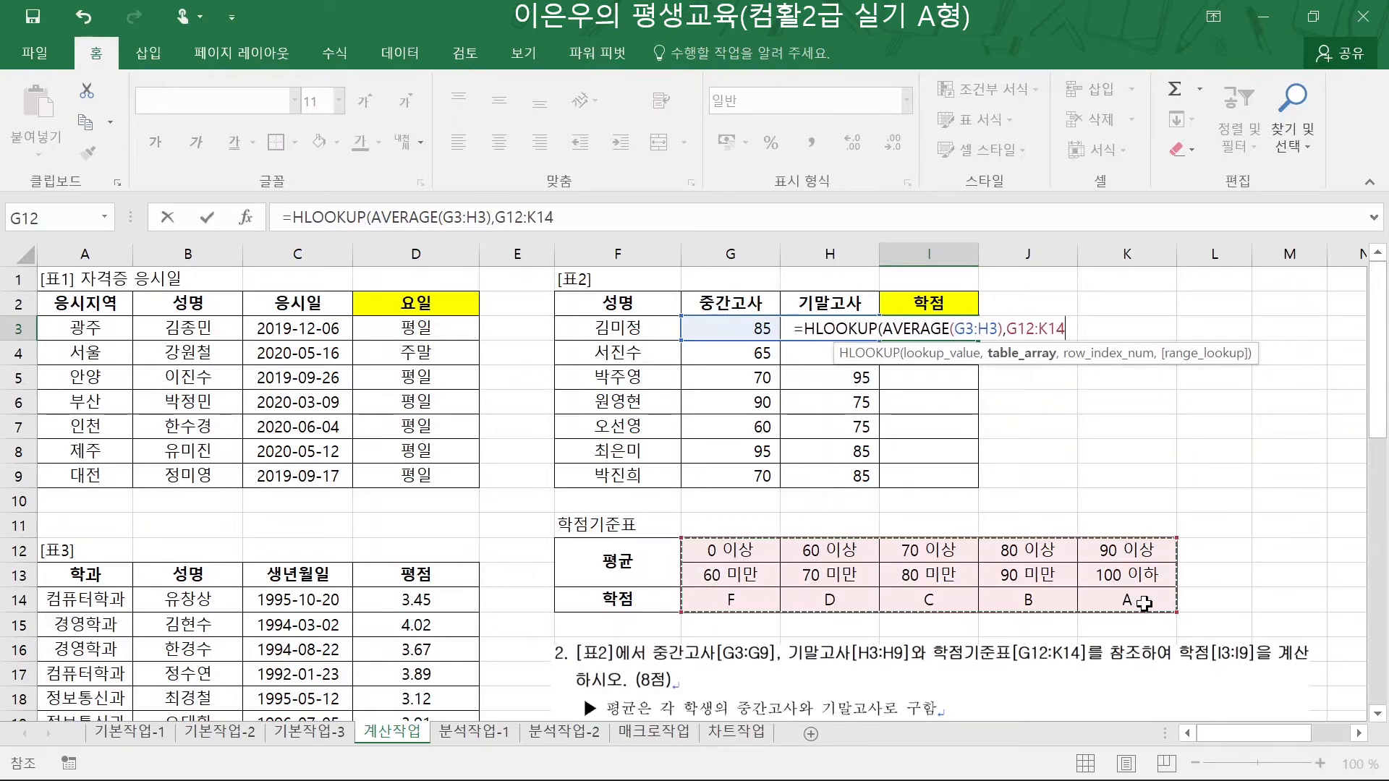
key("F4")
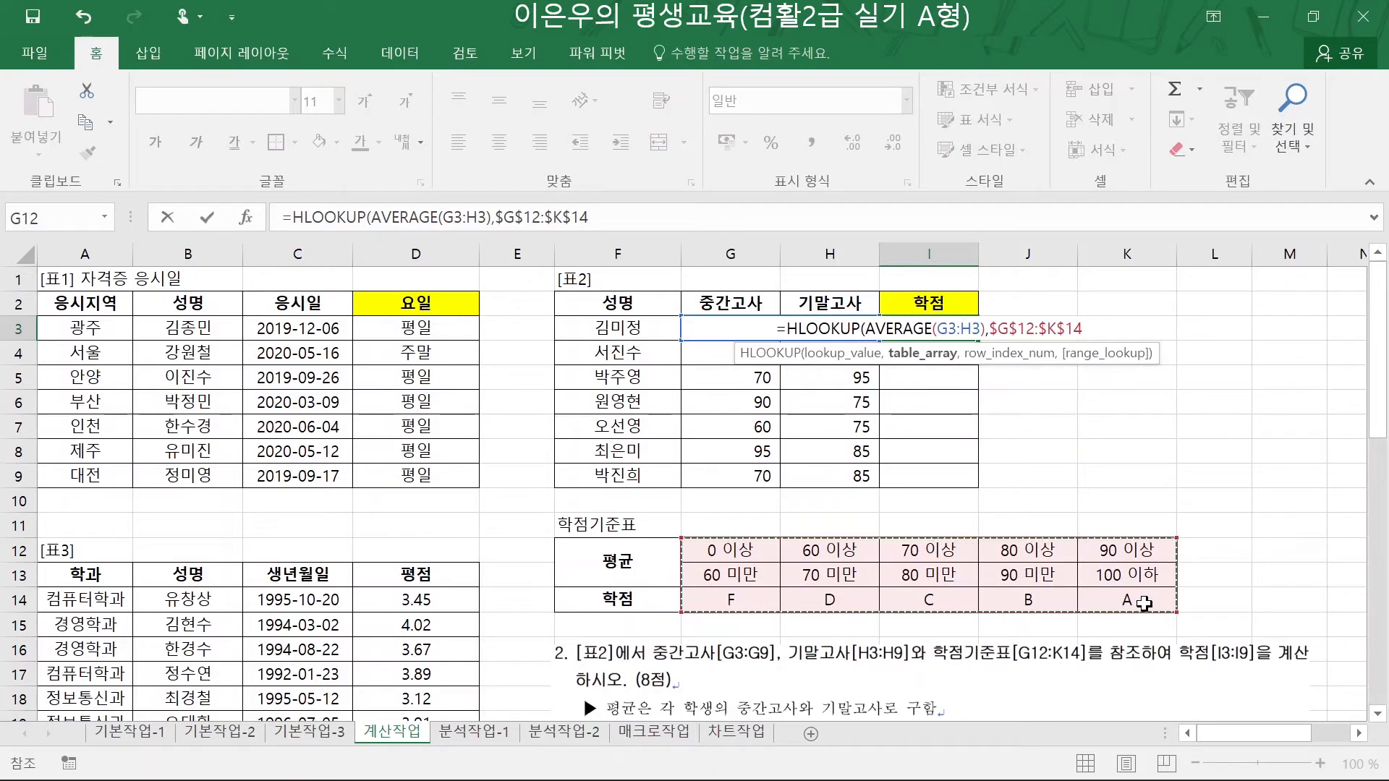
type(",")
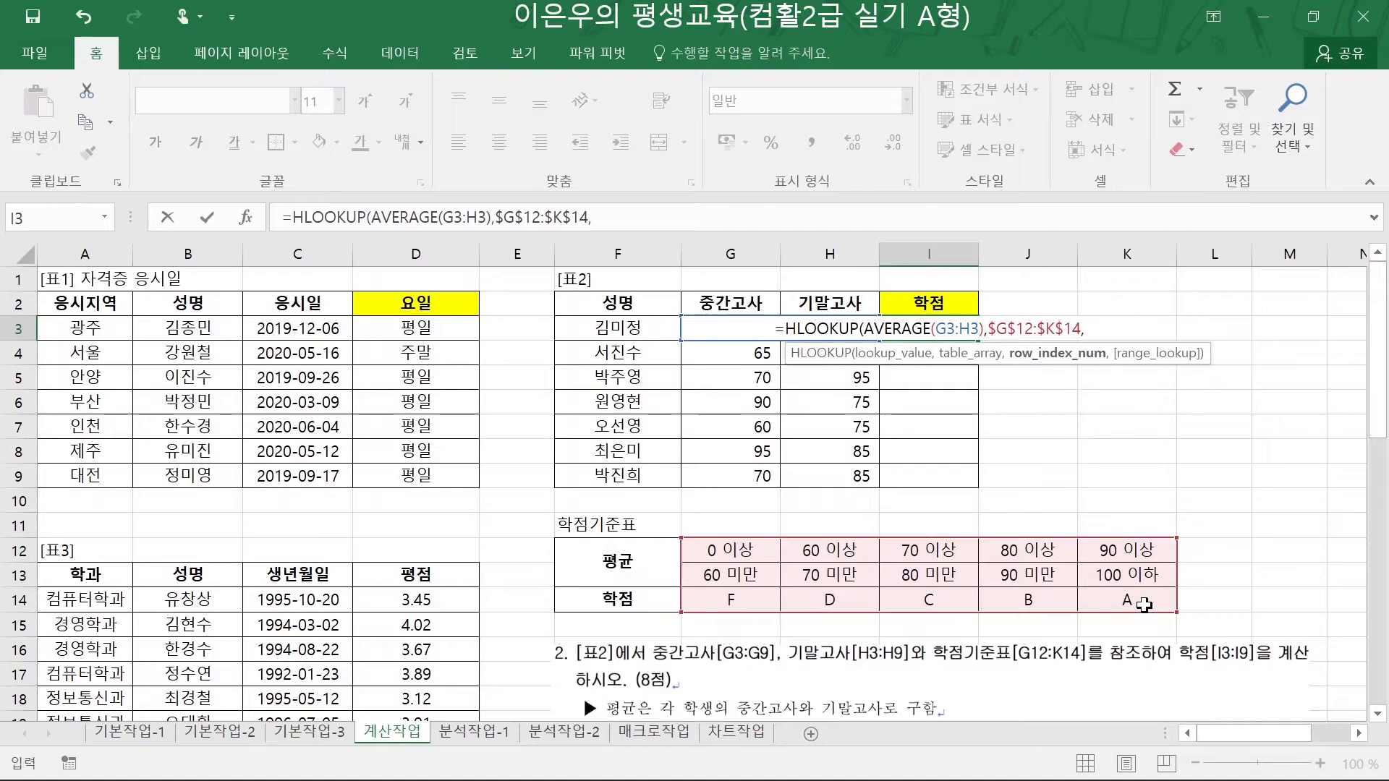
type("3")
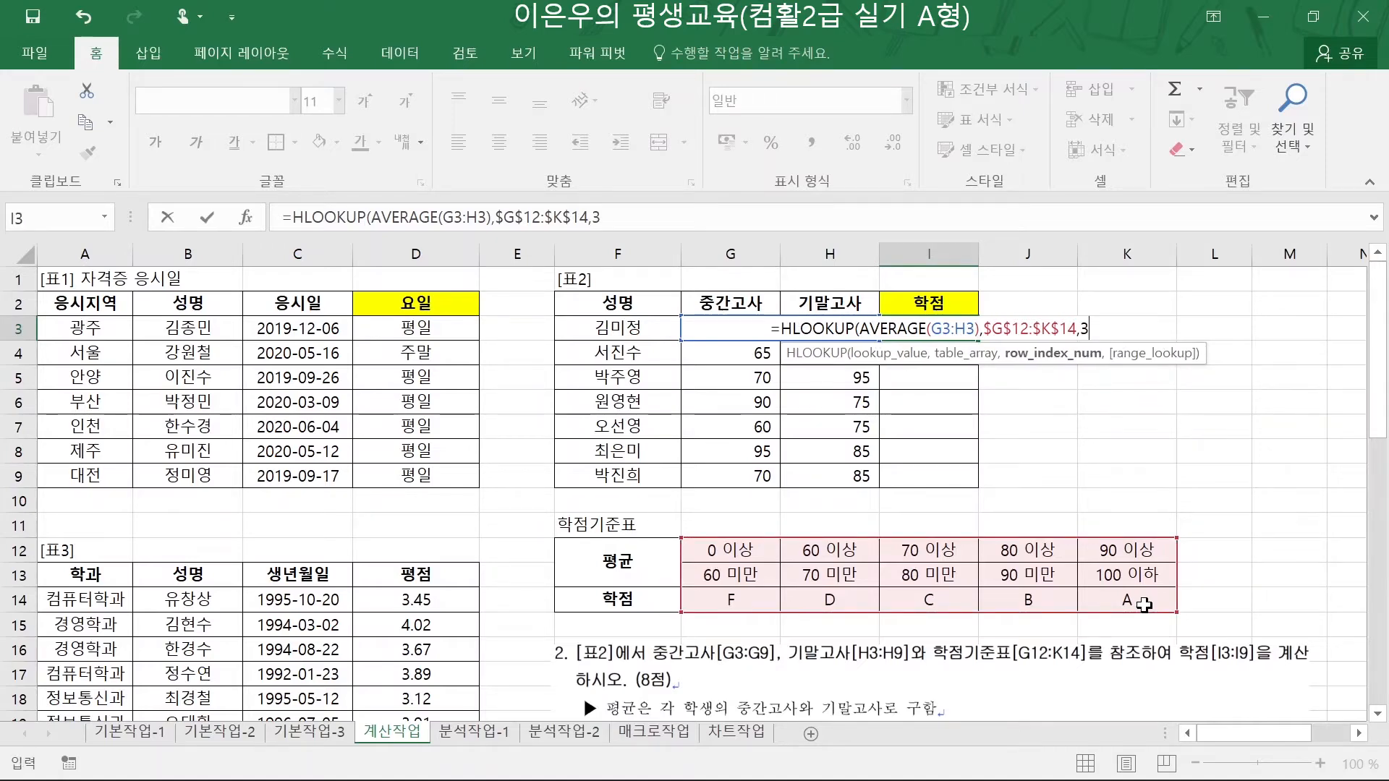
type(",")
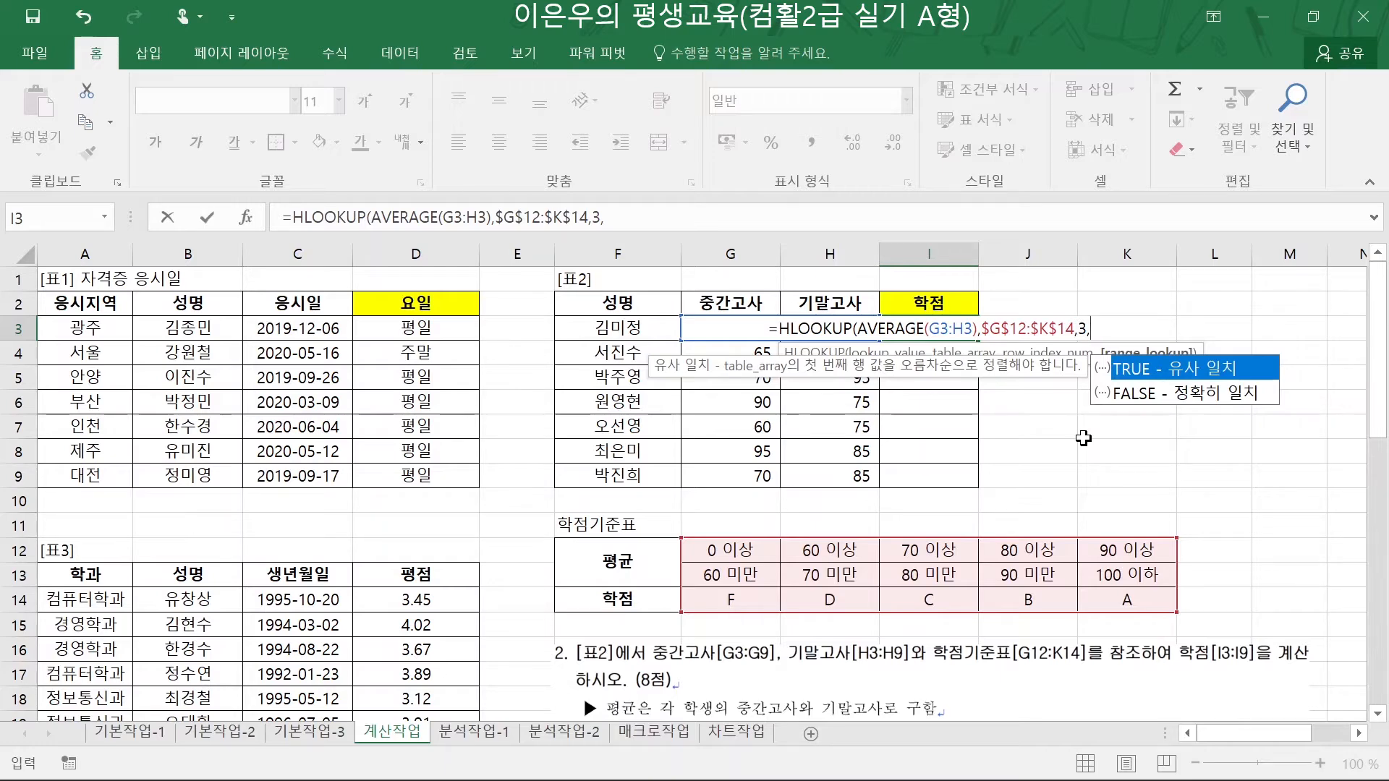
type("1")
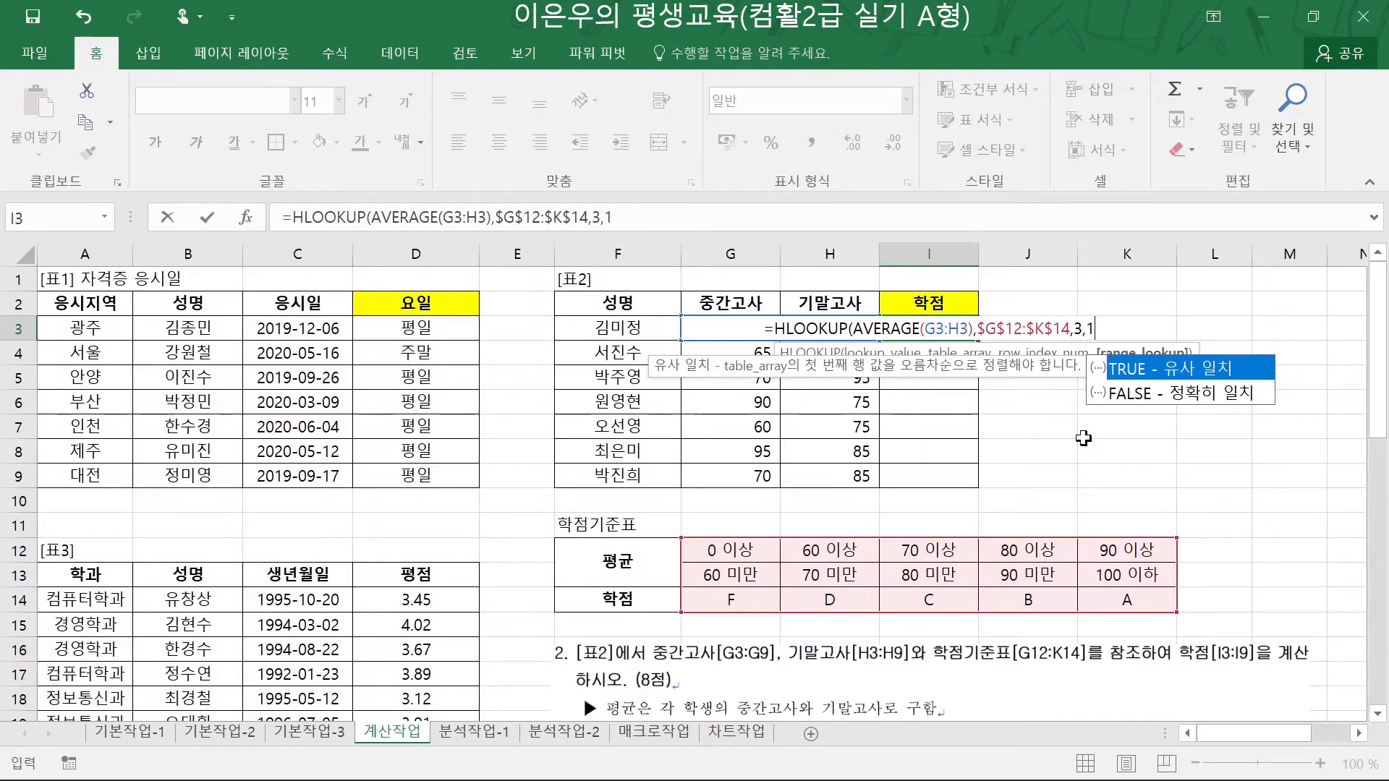
type(")")
key("Return")
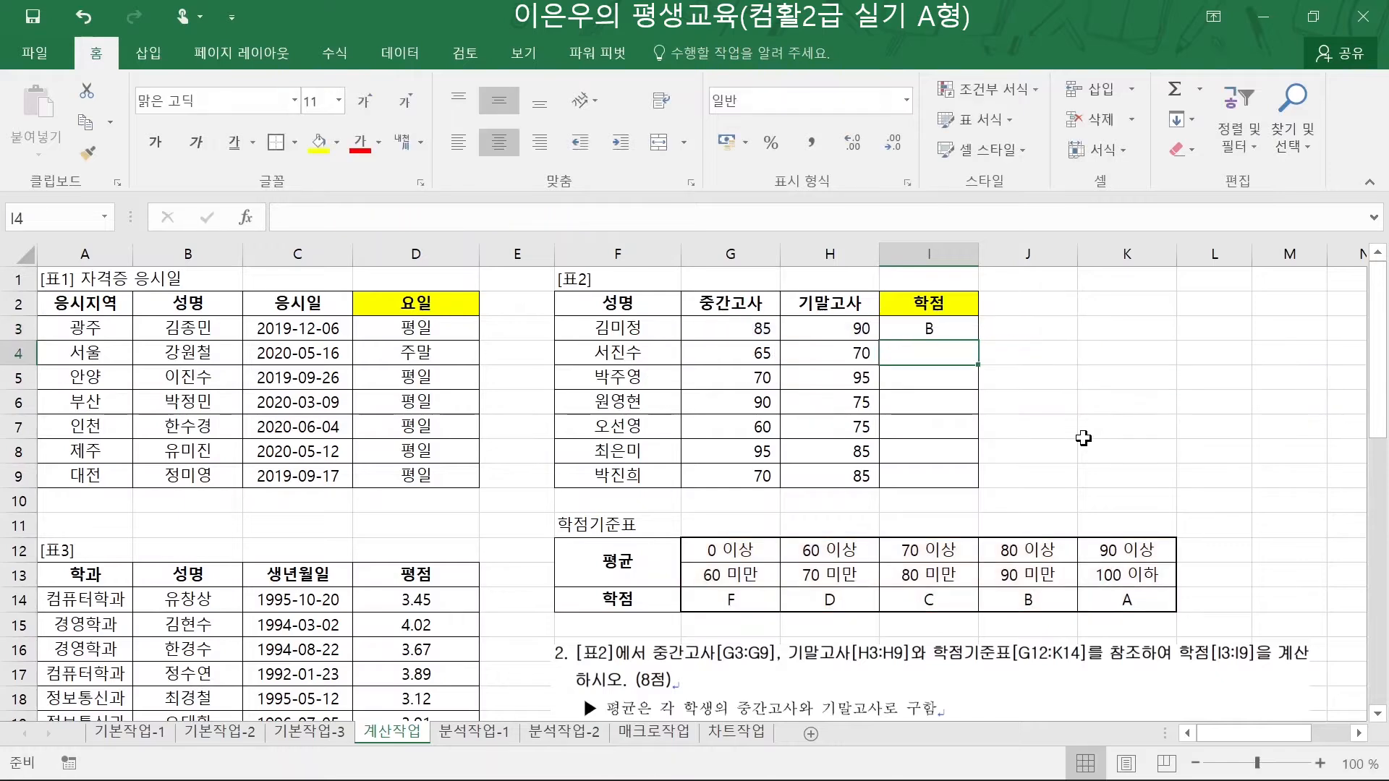
- Fill the 학점 formula from I3 down to I9 and check the grades in rows 8 and 3 against their score averages
left_click(968, 332)
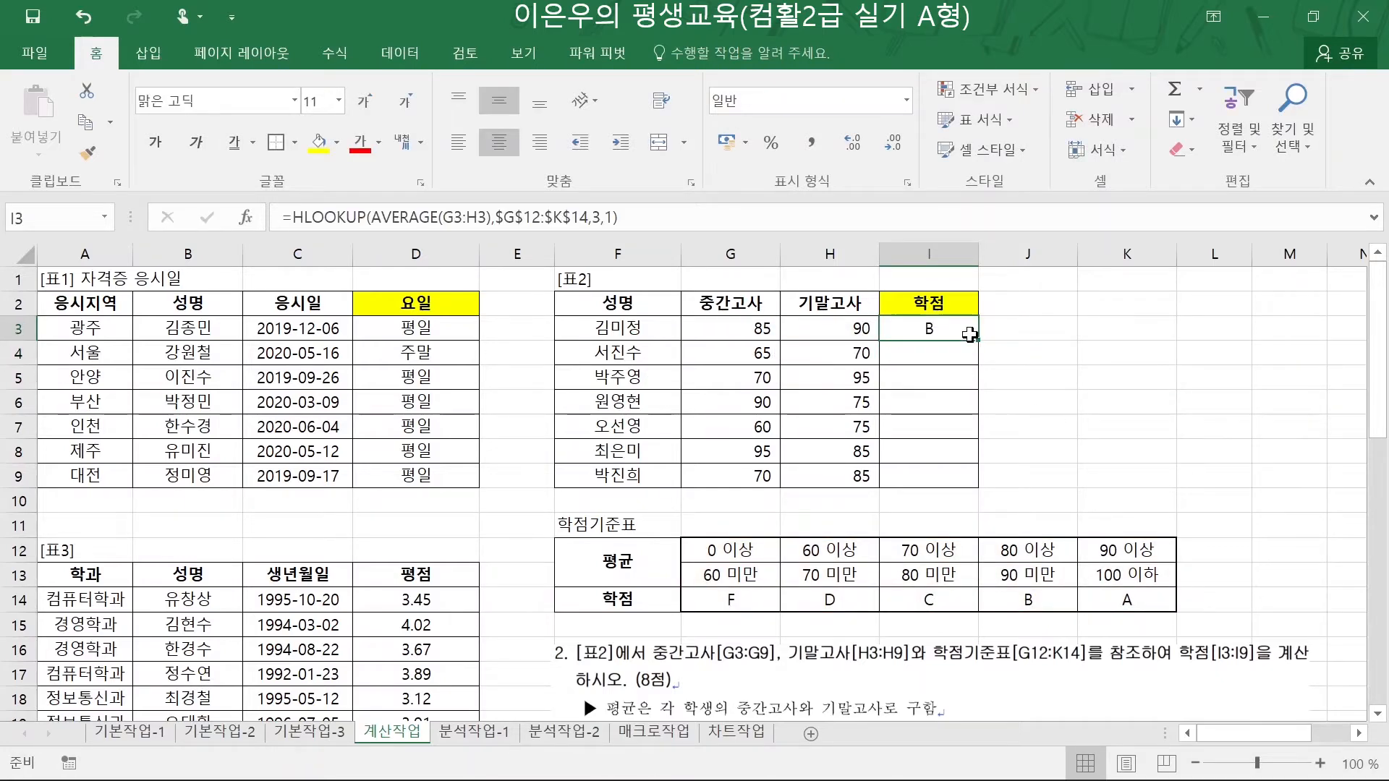
left_click_drag(977, 340, 977, 485)
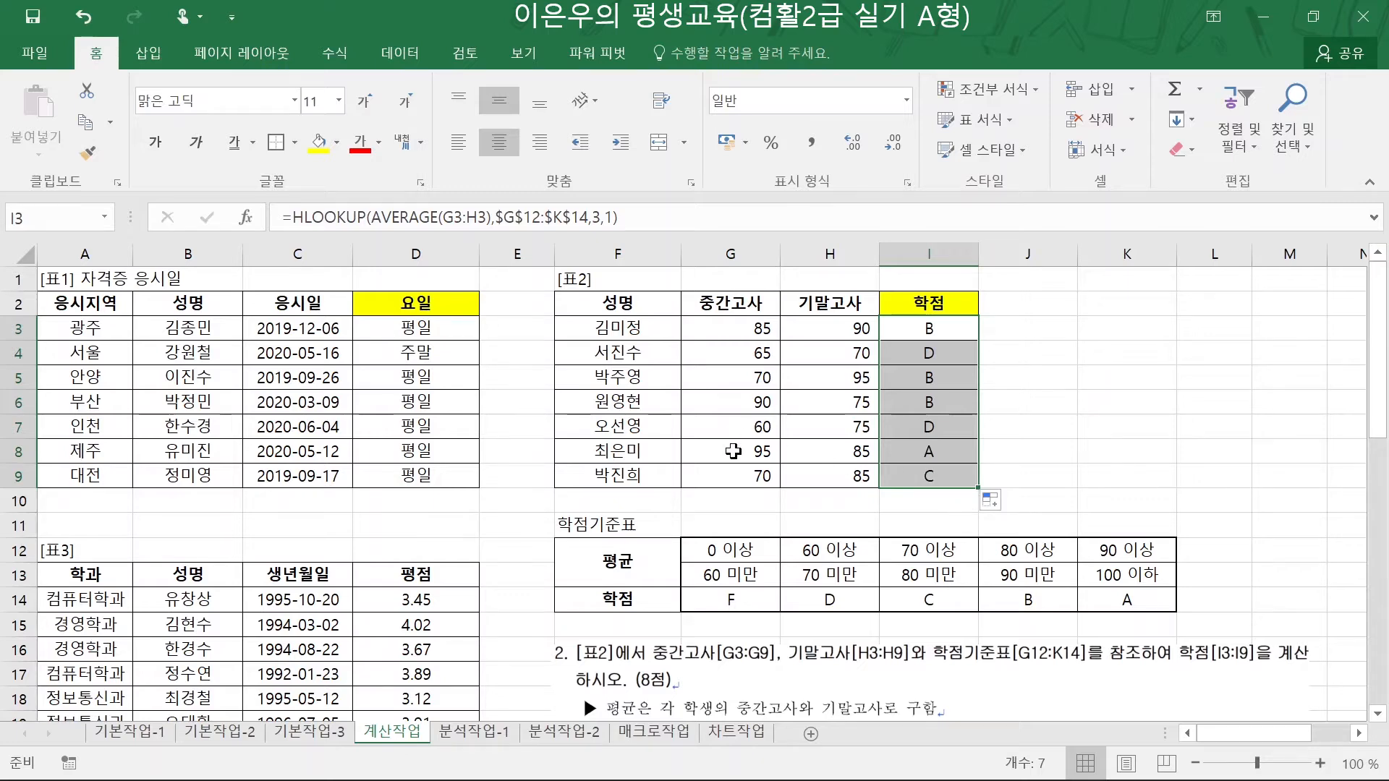
left_click_drag(733, 452, 836, 459)
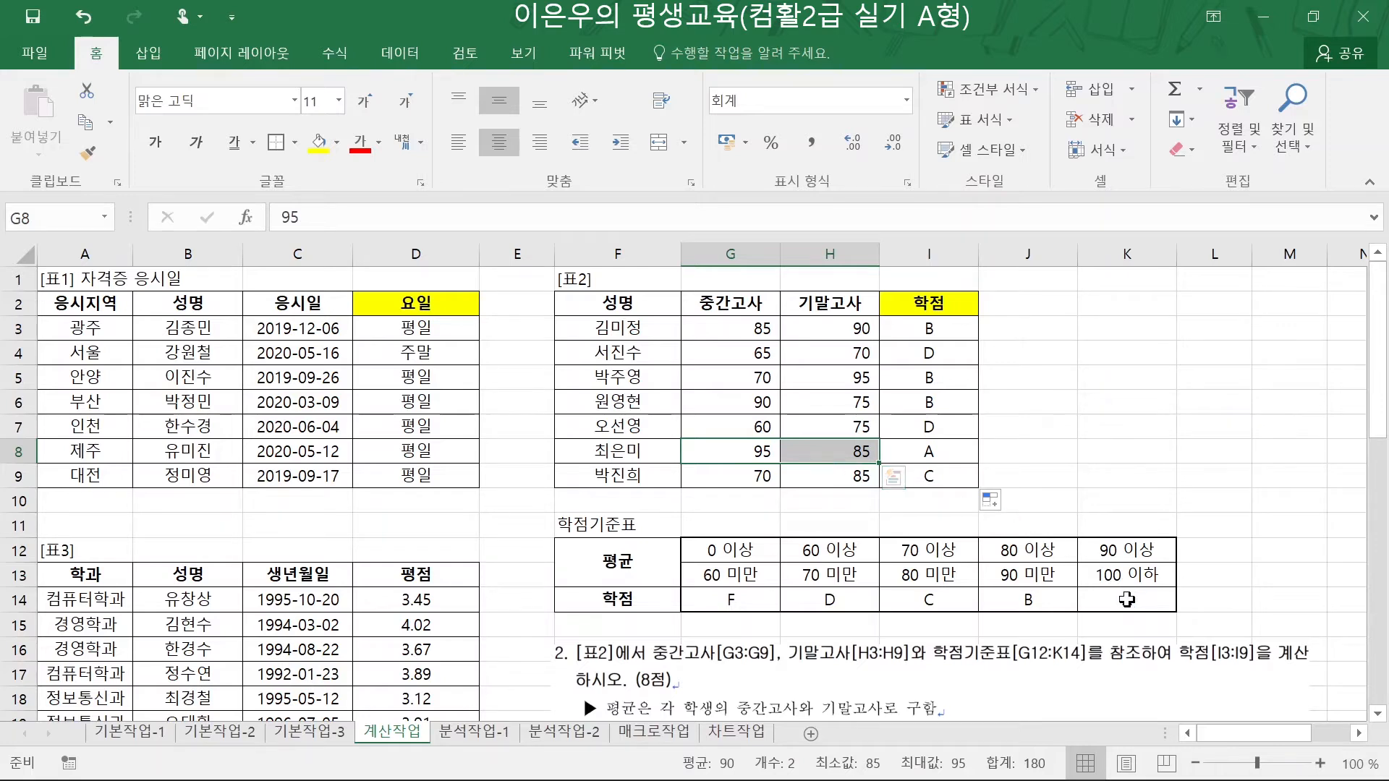
left_click_drag(740, 330, 845, 332)
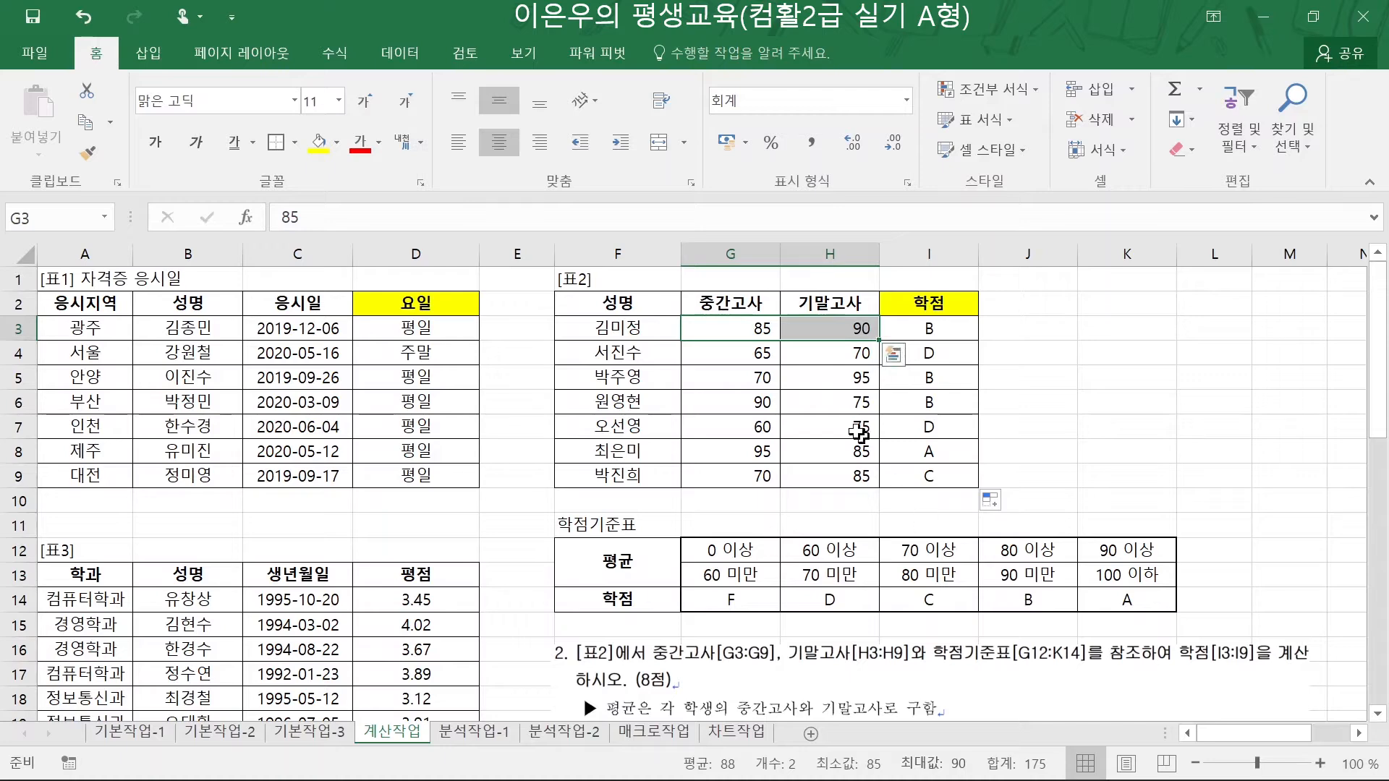
left_click(957, 333)
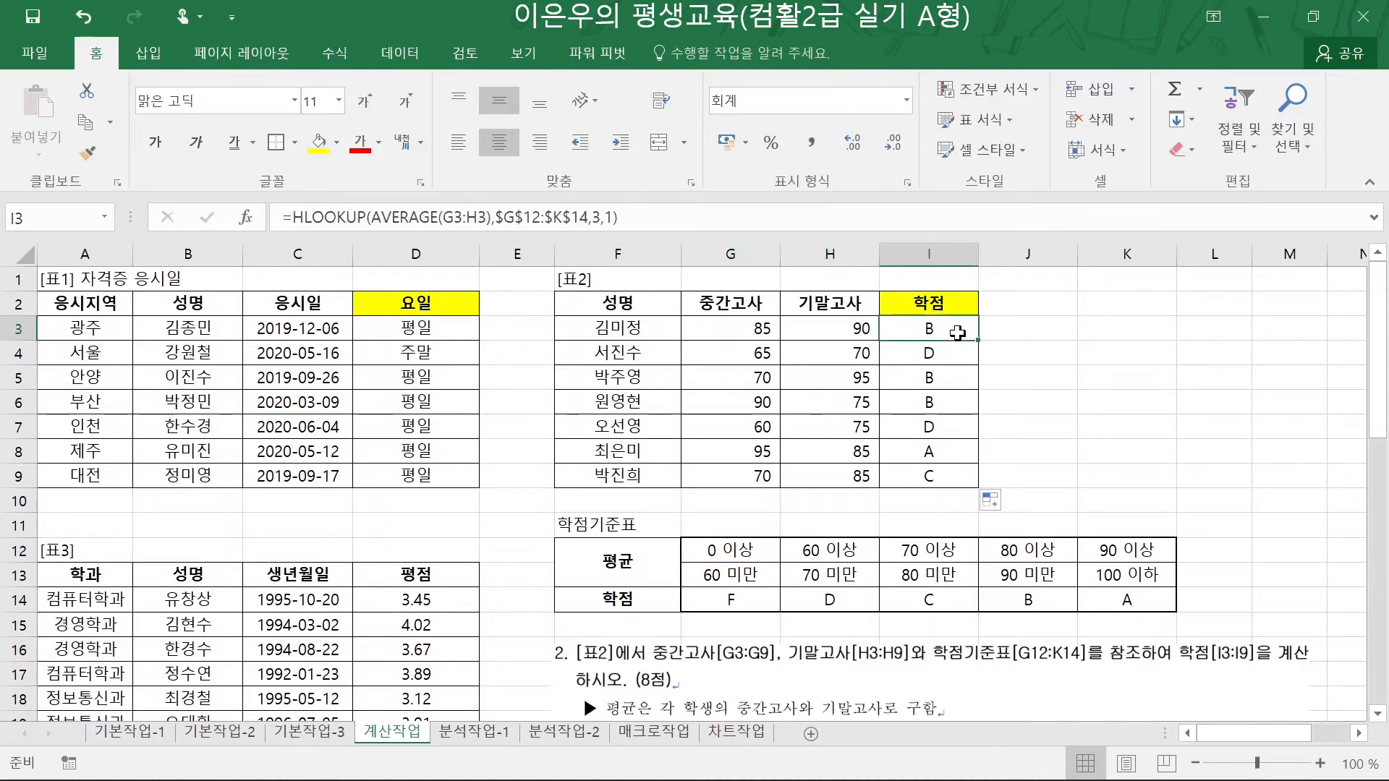
- Copy the 학과 header and a 경영학과 entry from 표3 into the criteria range A24:A25
left_click(1127, 427)
scroll(1127, 427, "down", 3)
scroll(121, 627, "down", 1)
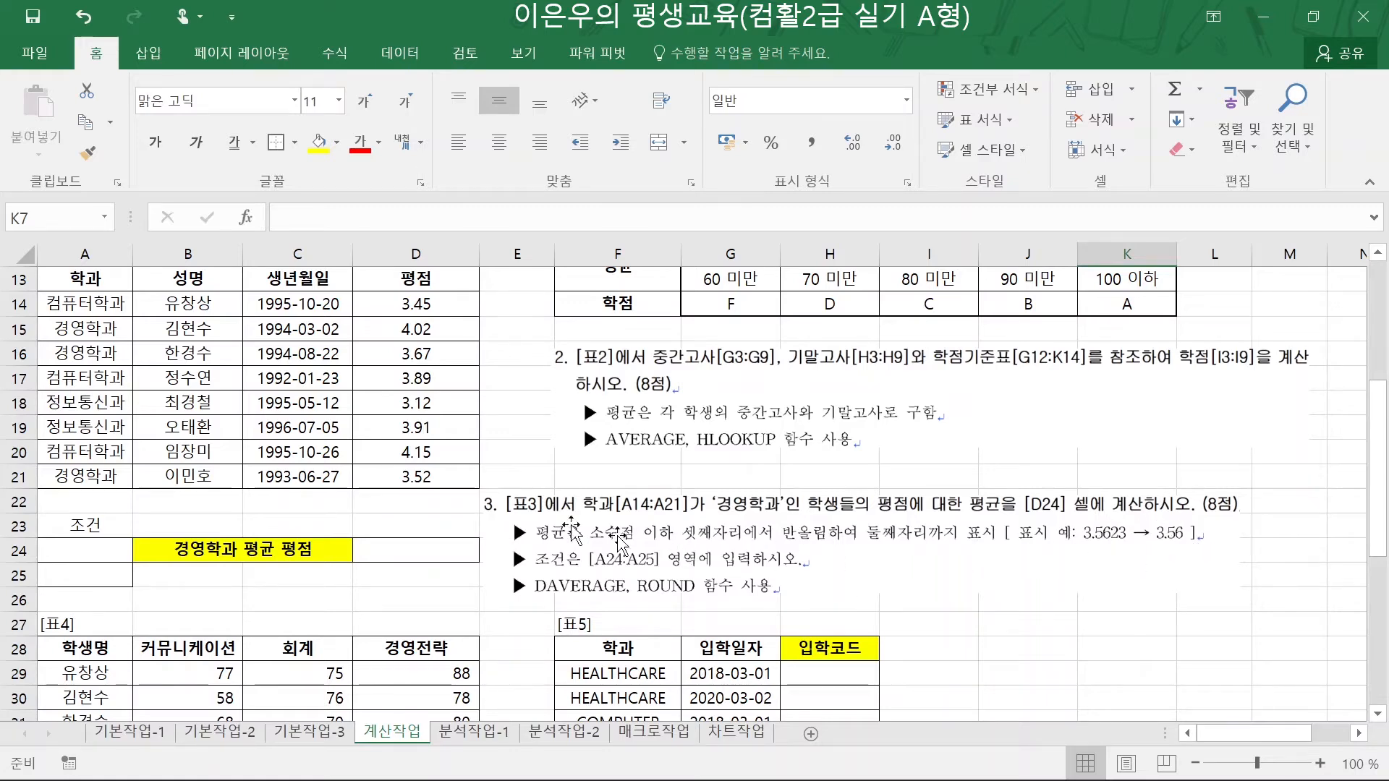
left_click(505, 432)
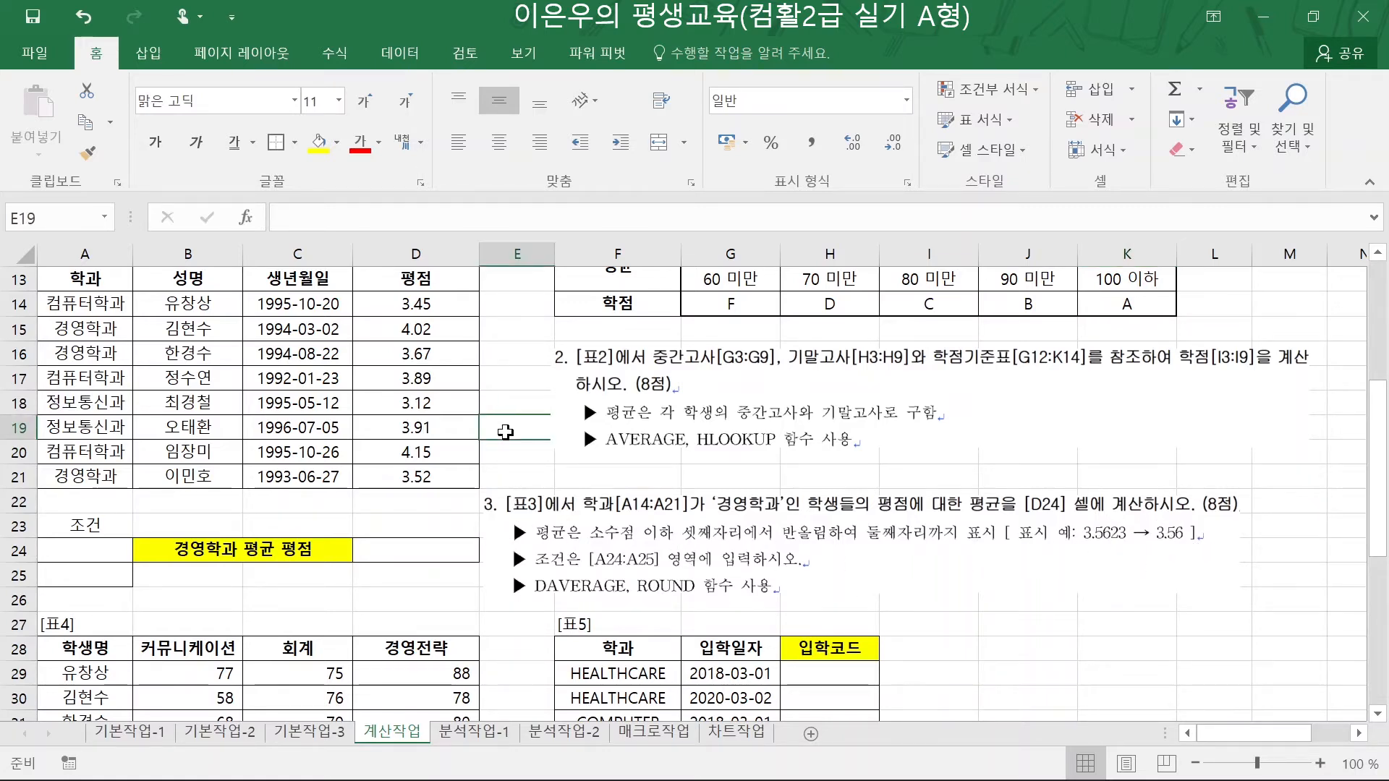
scroll(370, 557, "up", 1)
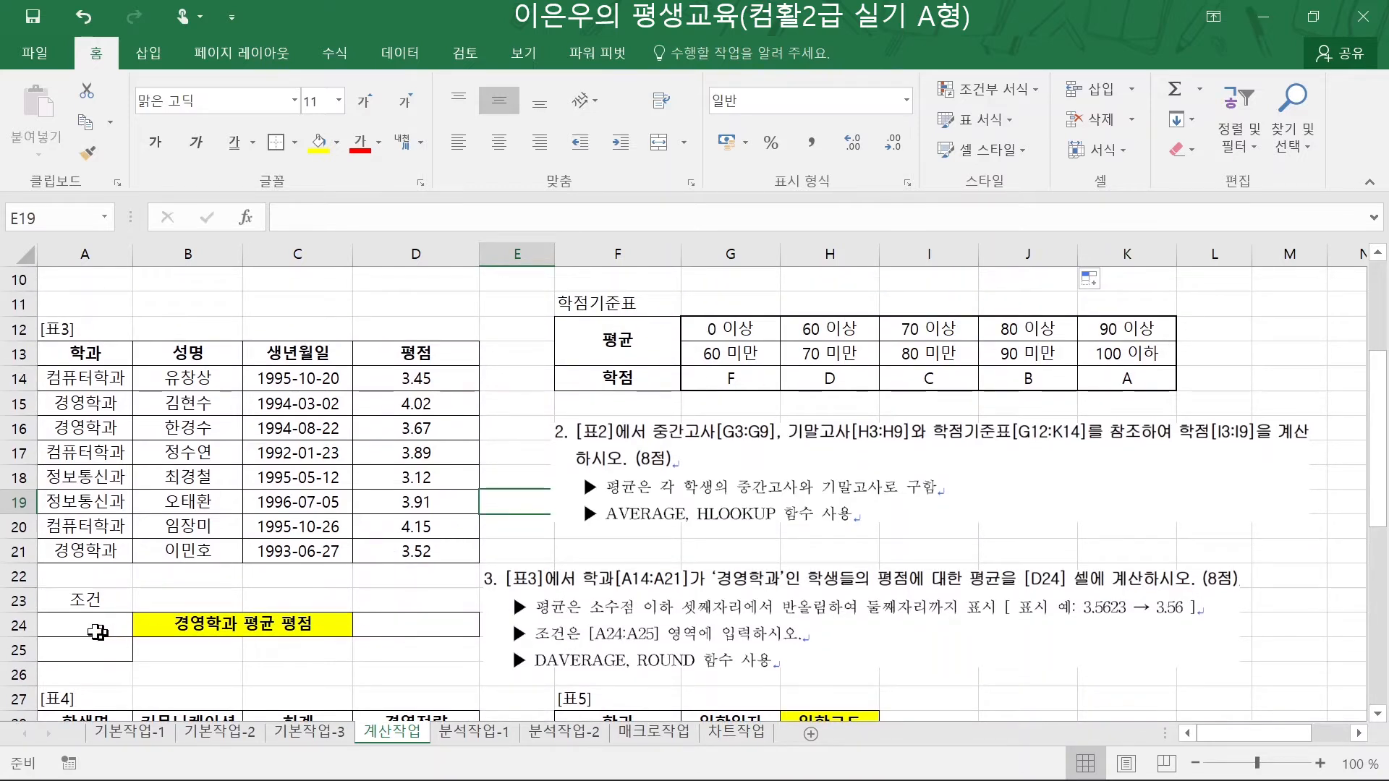
left_click(57, 625)
left_click_drag(57, 625, 55, 643)
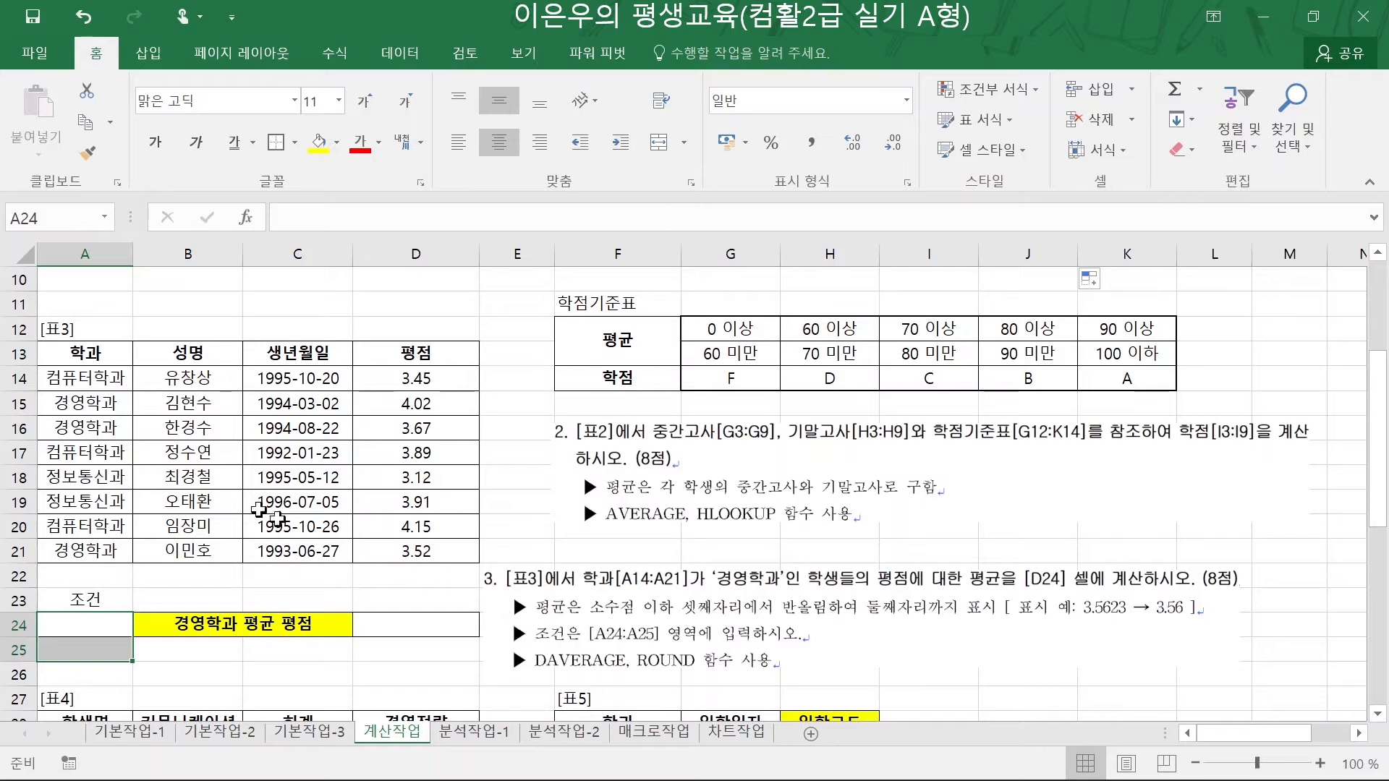
left_click(90, 353)
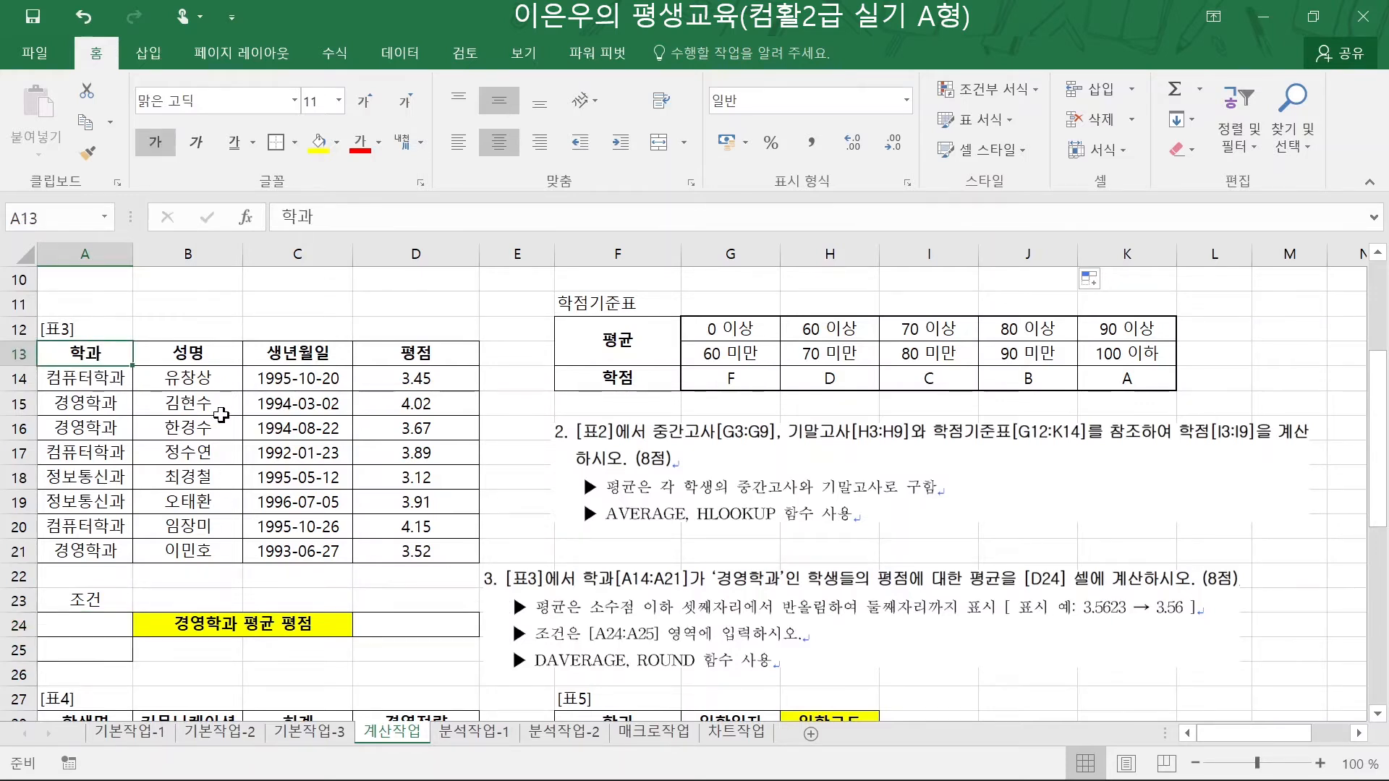
left_click(80, 403, "ctrl")
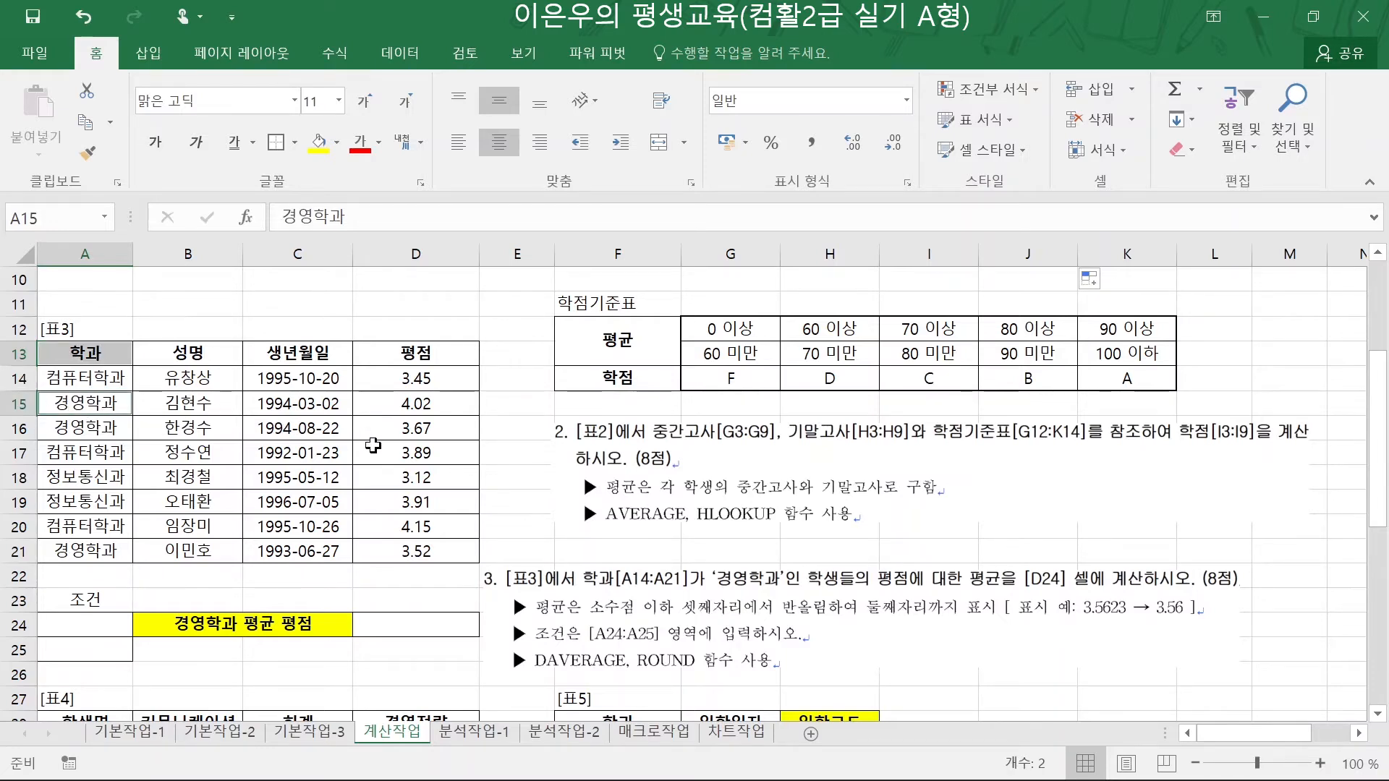
key("ctrl+c")
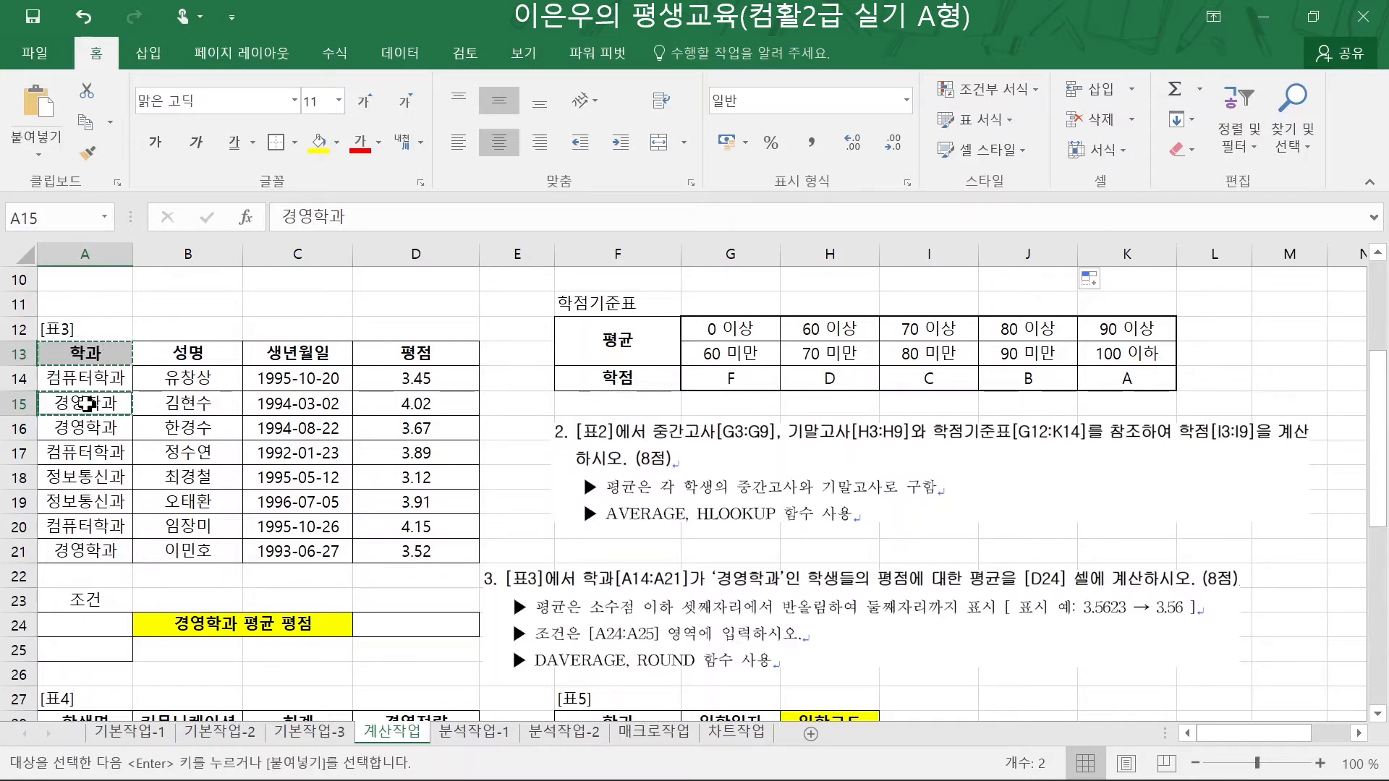
left_click(85, 626)
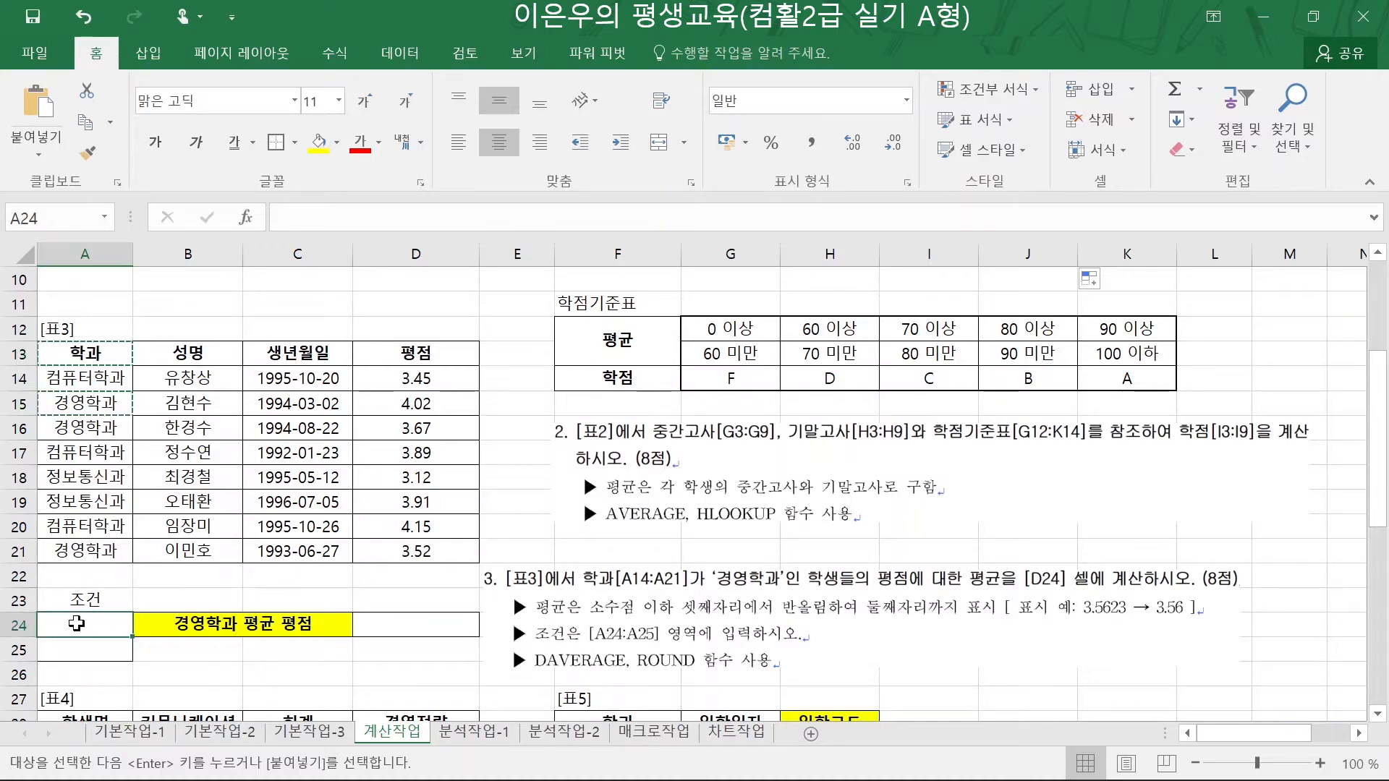
key("ctrl+v")
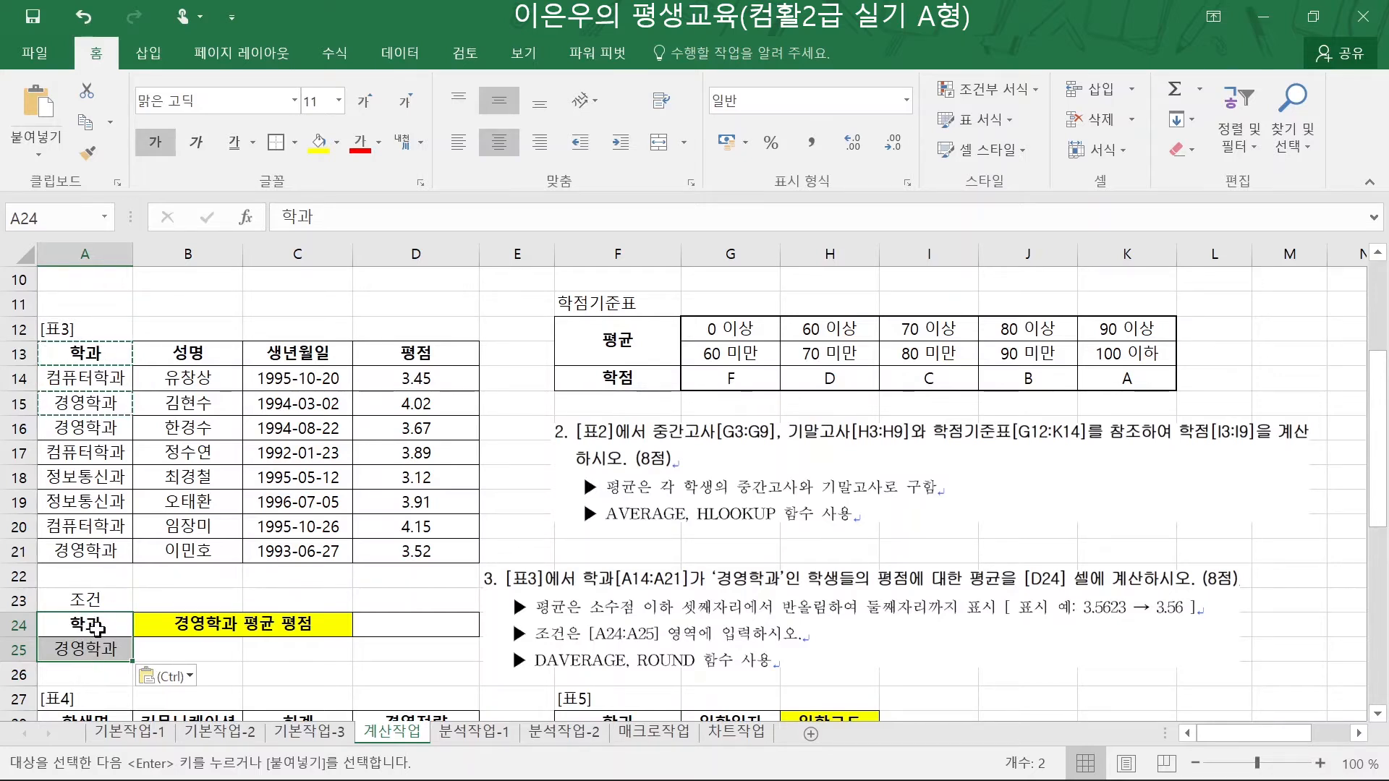
- Begin a DAVERAGE formula in D24 through its function arguments, with A13:D21 as the database
left_click(418, 626)
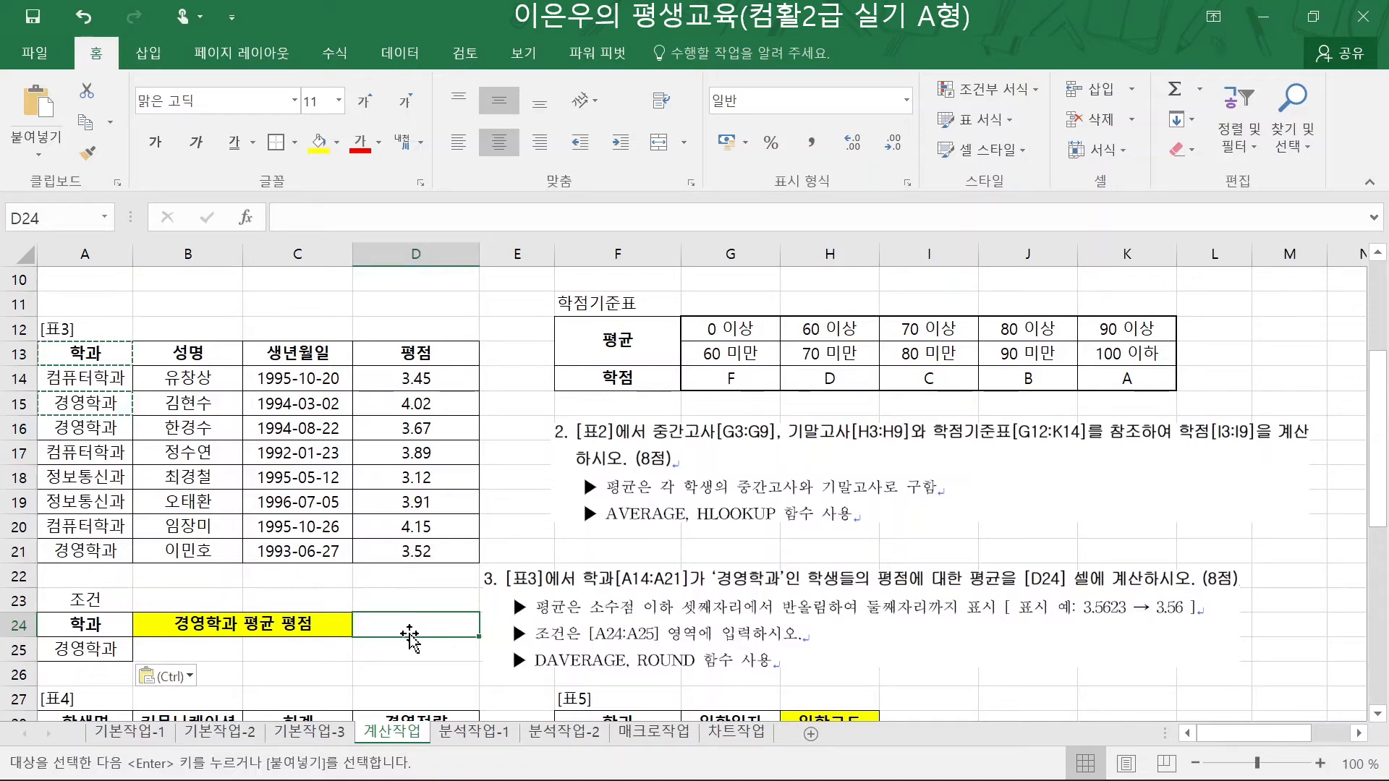
type("=")
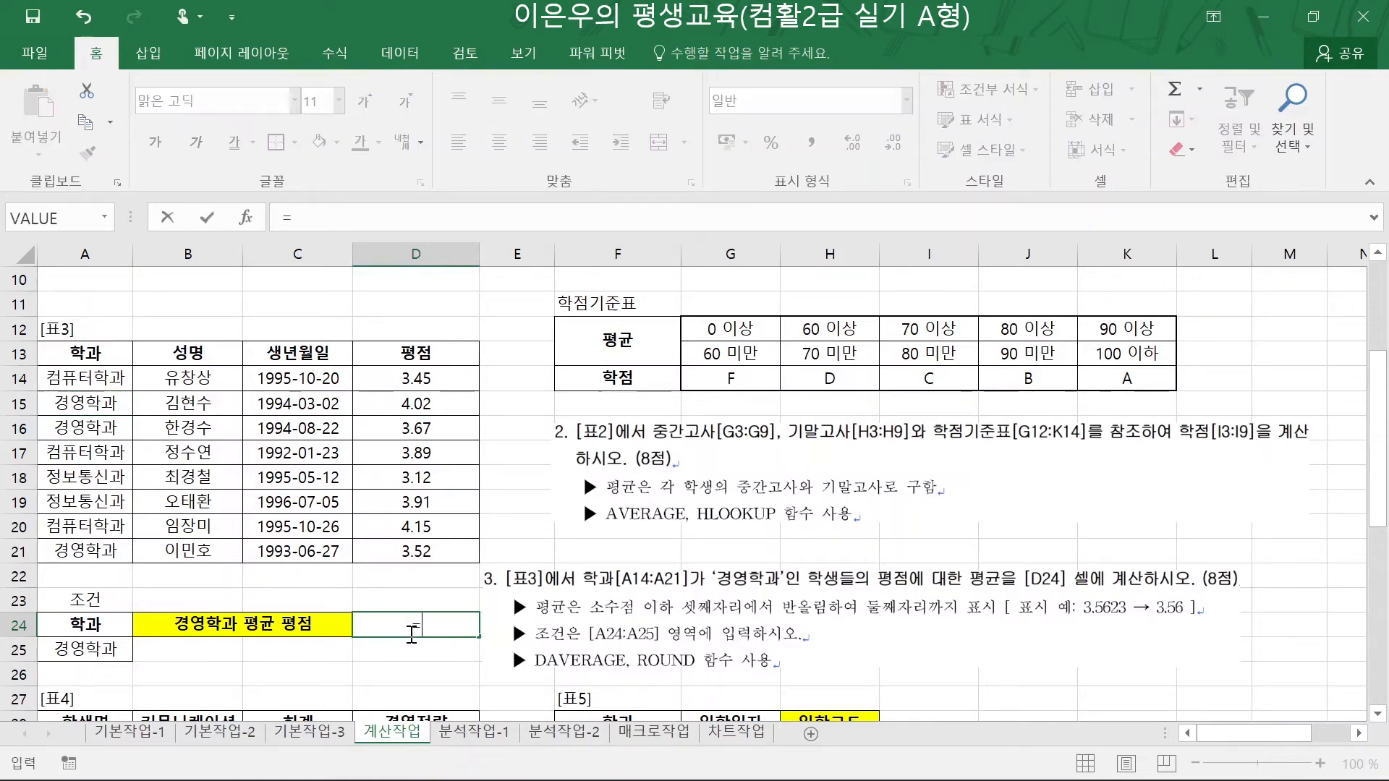
type("d")
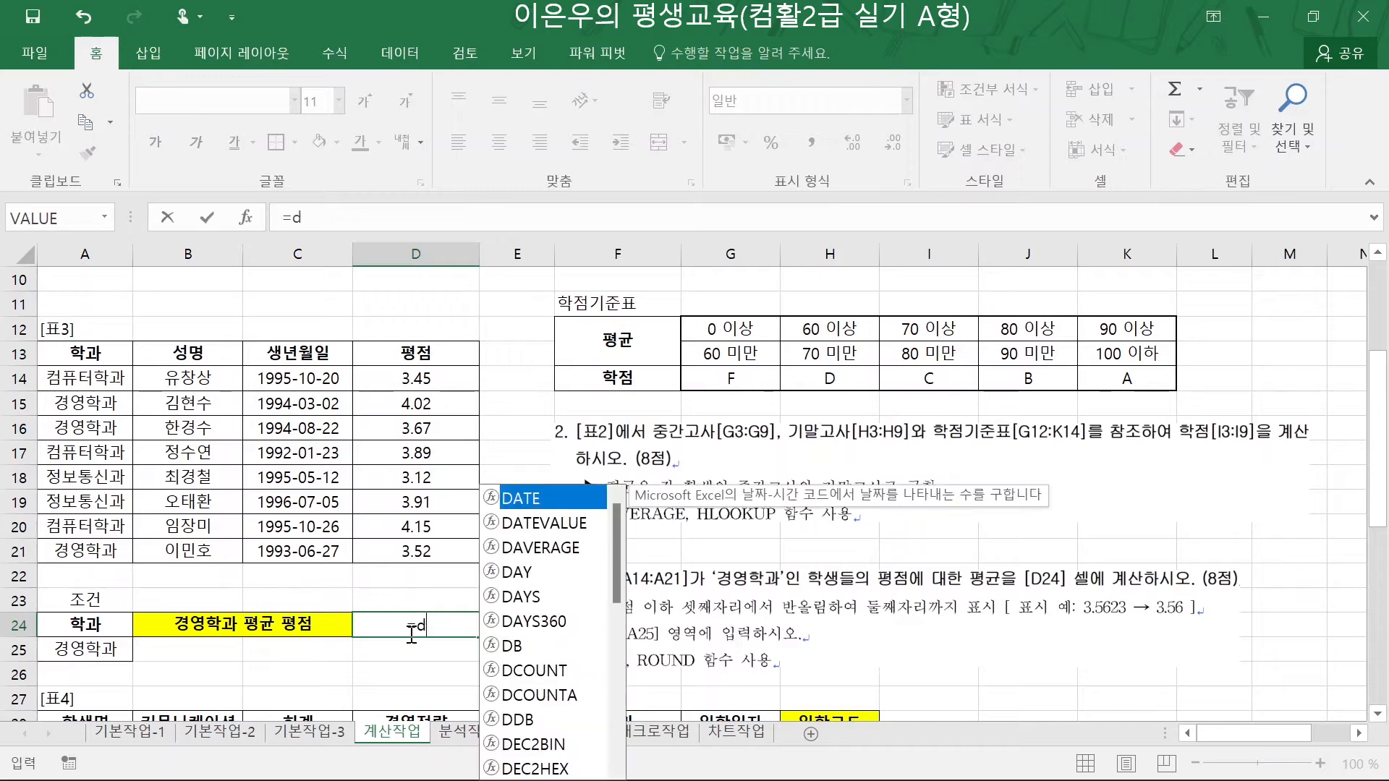
type("av")
key("Tab")
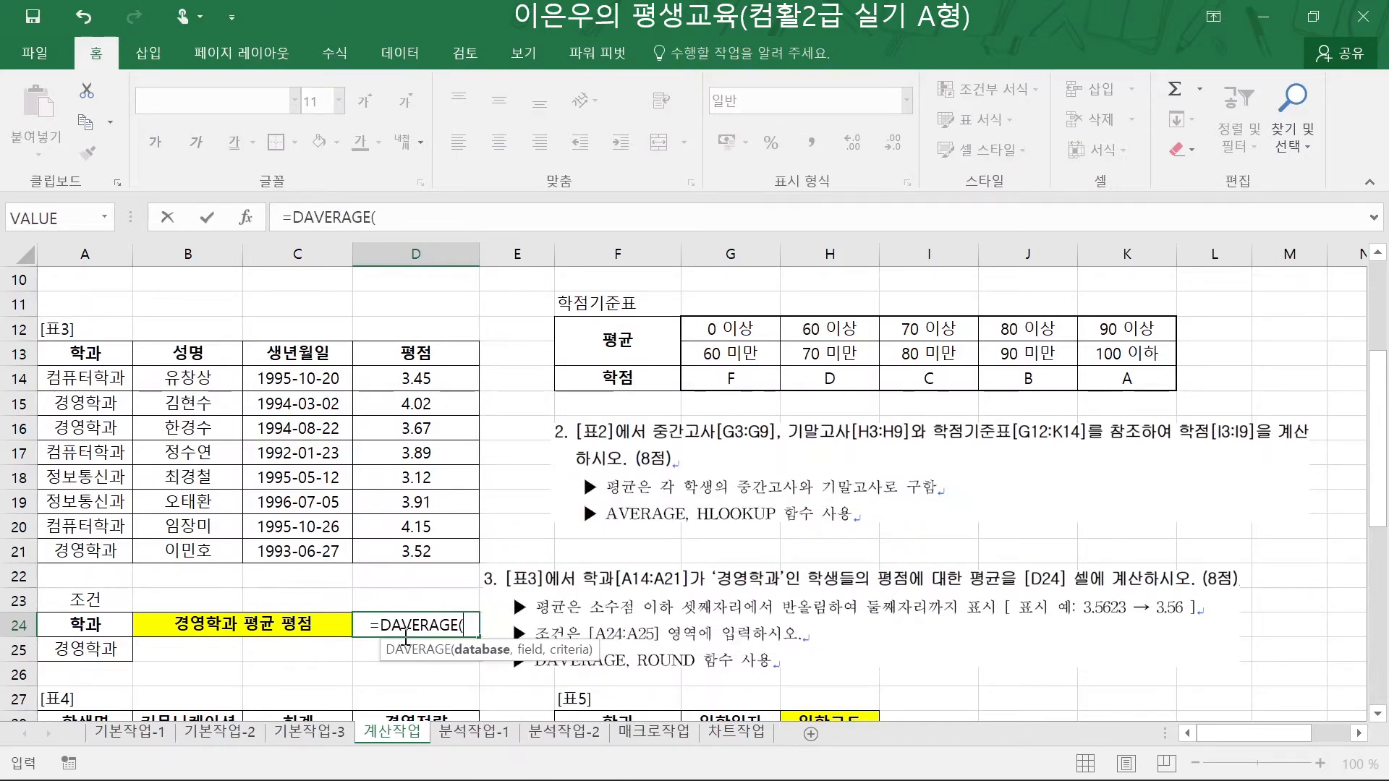
left_click(244, 216)
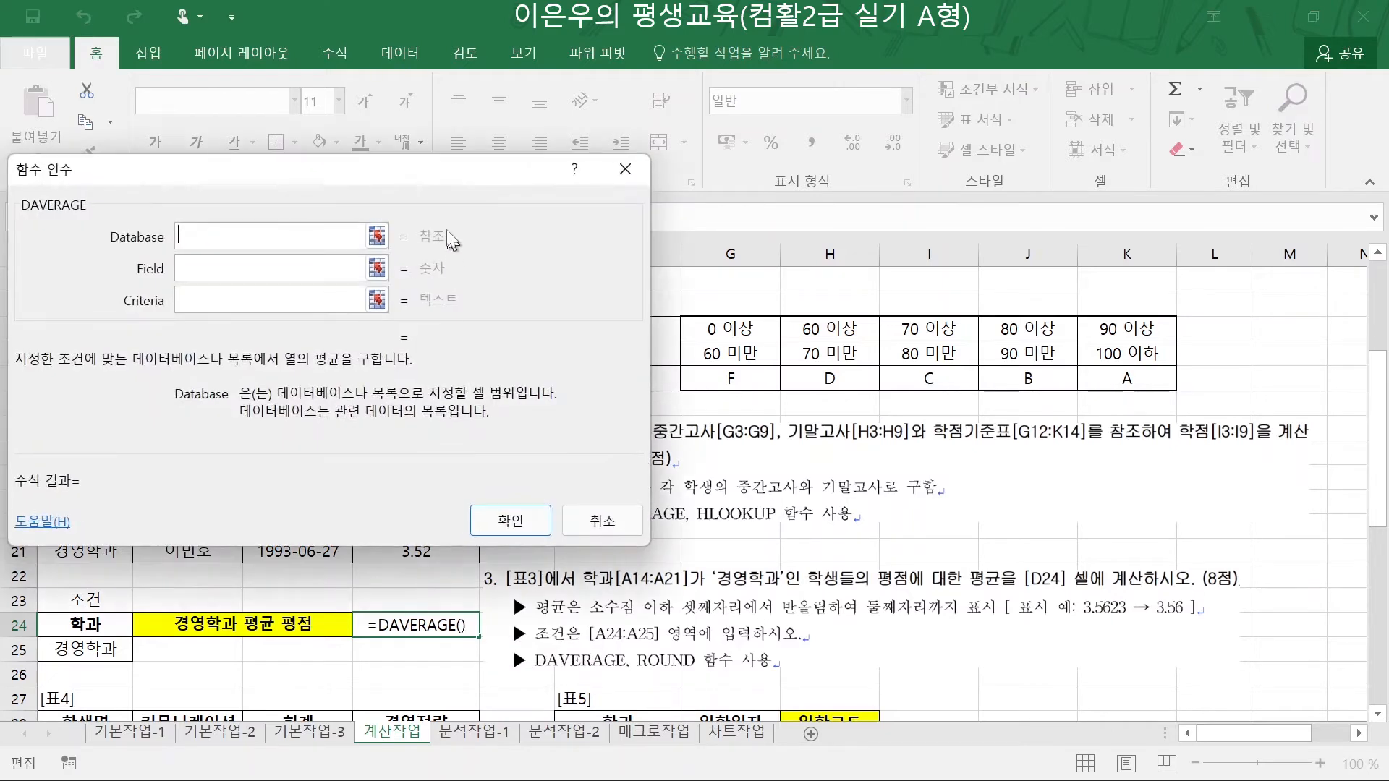
left_click_drag(442, 184, 952, 313)
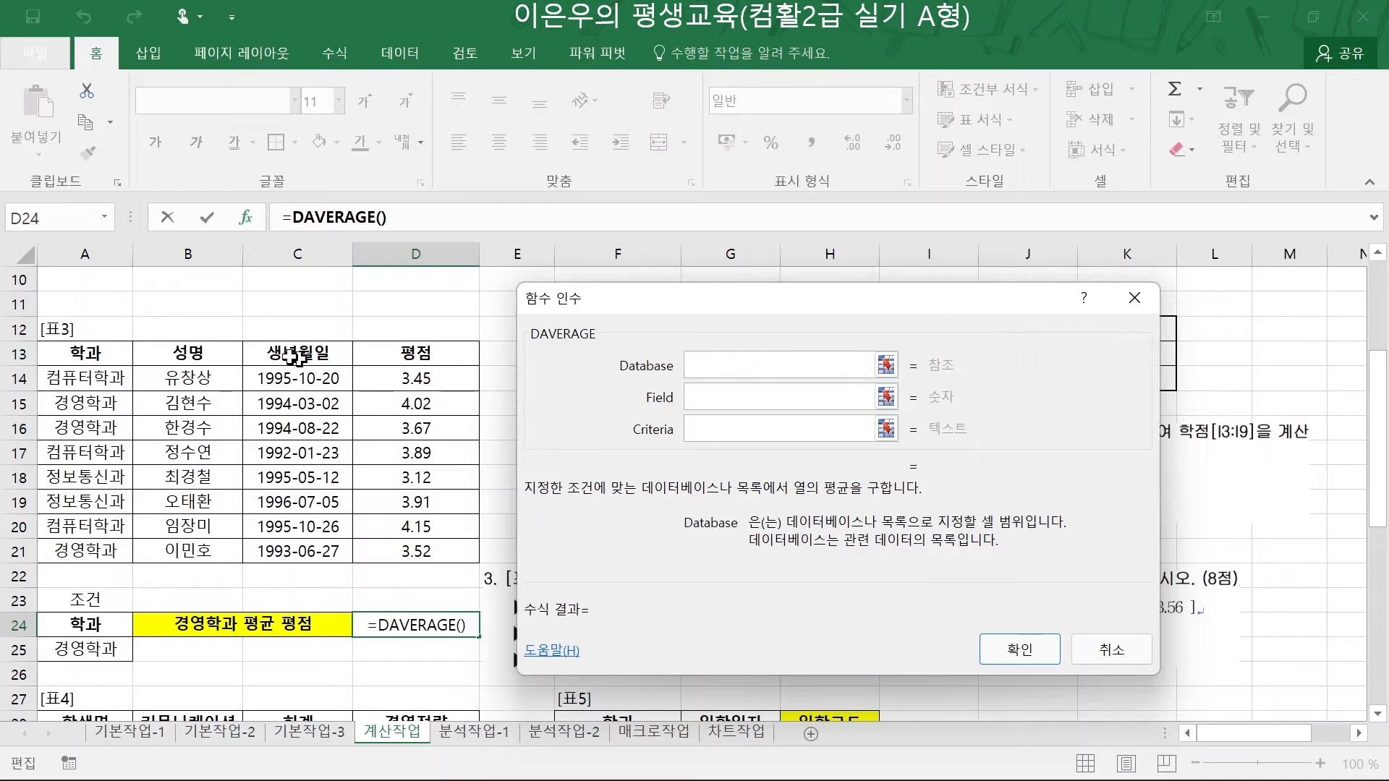
left_click_drag(93, 352, 399, 364)
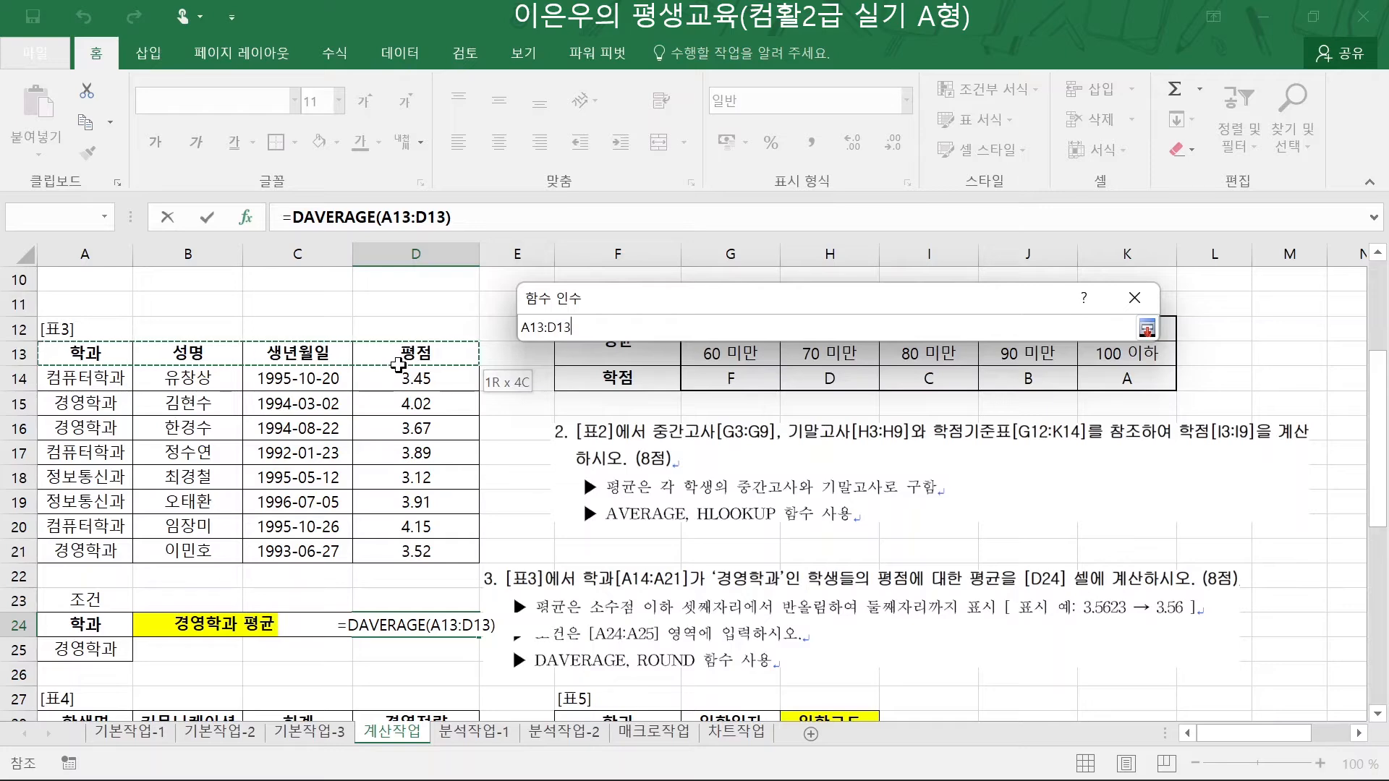
left_click_drag(398, 365, 410, 544)
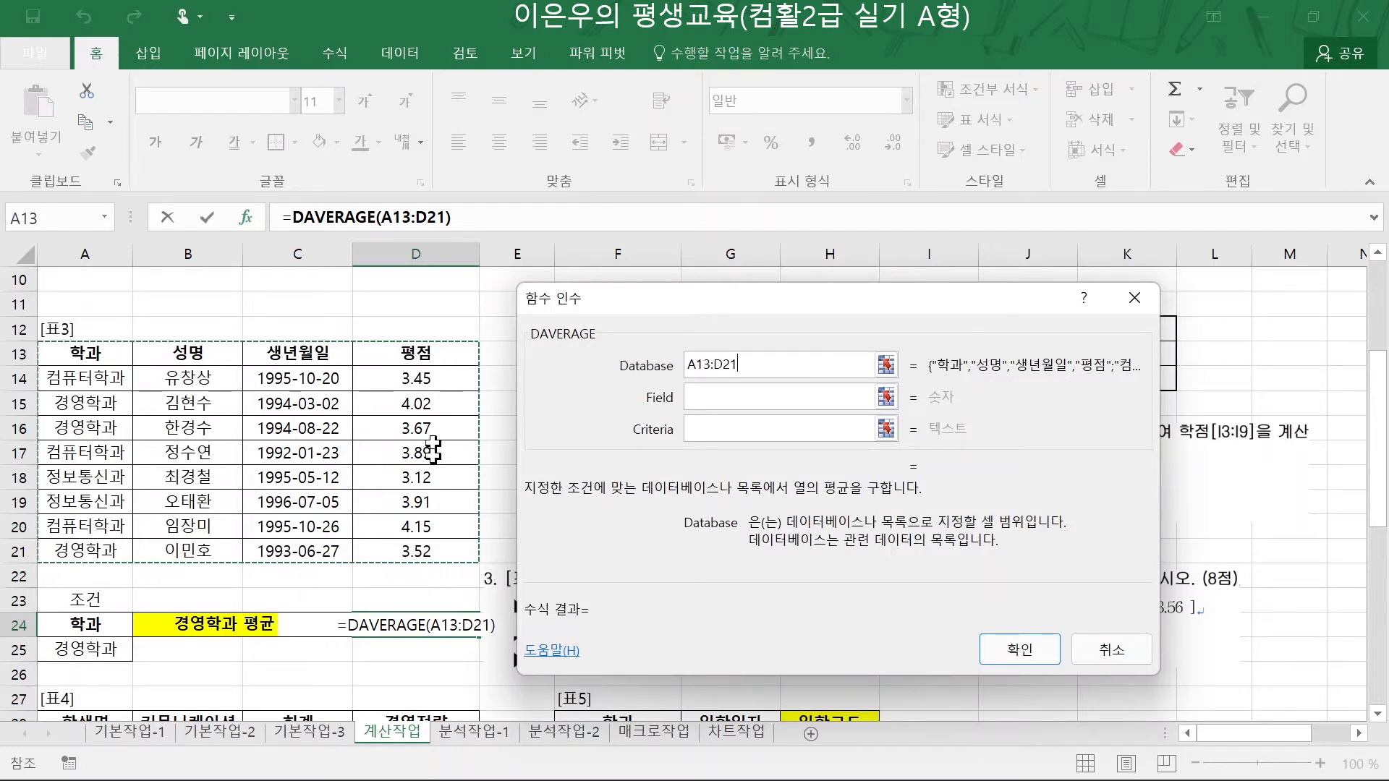
- Complete the DAVERAGE arguments with D13 as the field and A24:A25 as the criteria
left_click(709, 398)
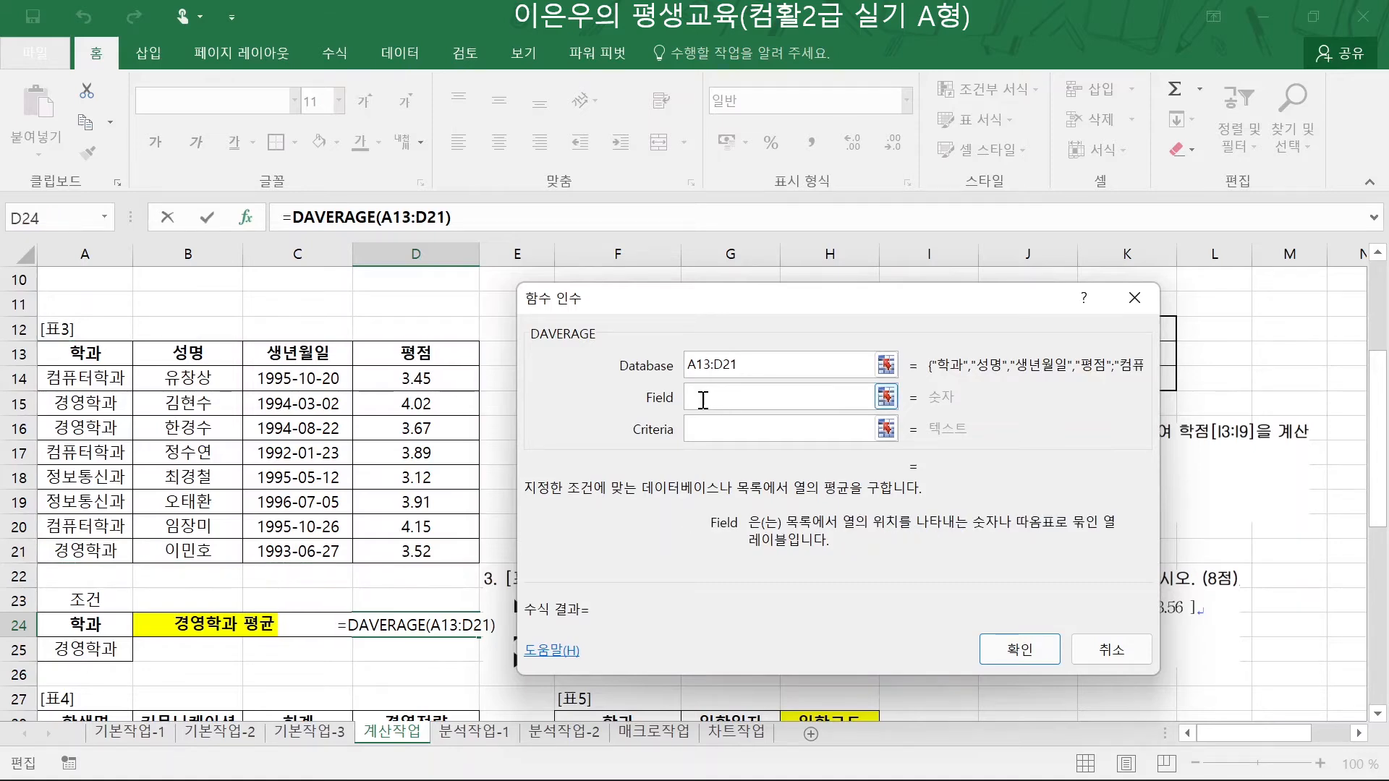
left_click(418, 343)
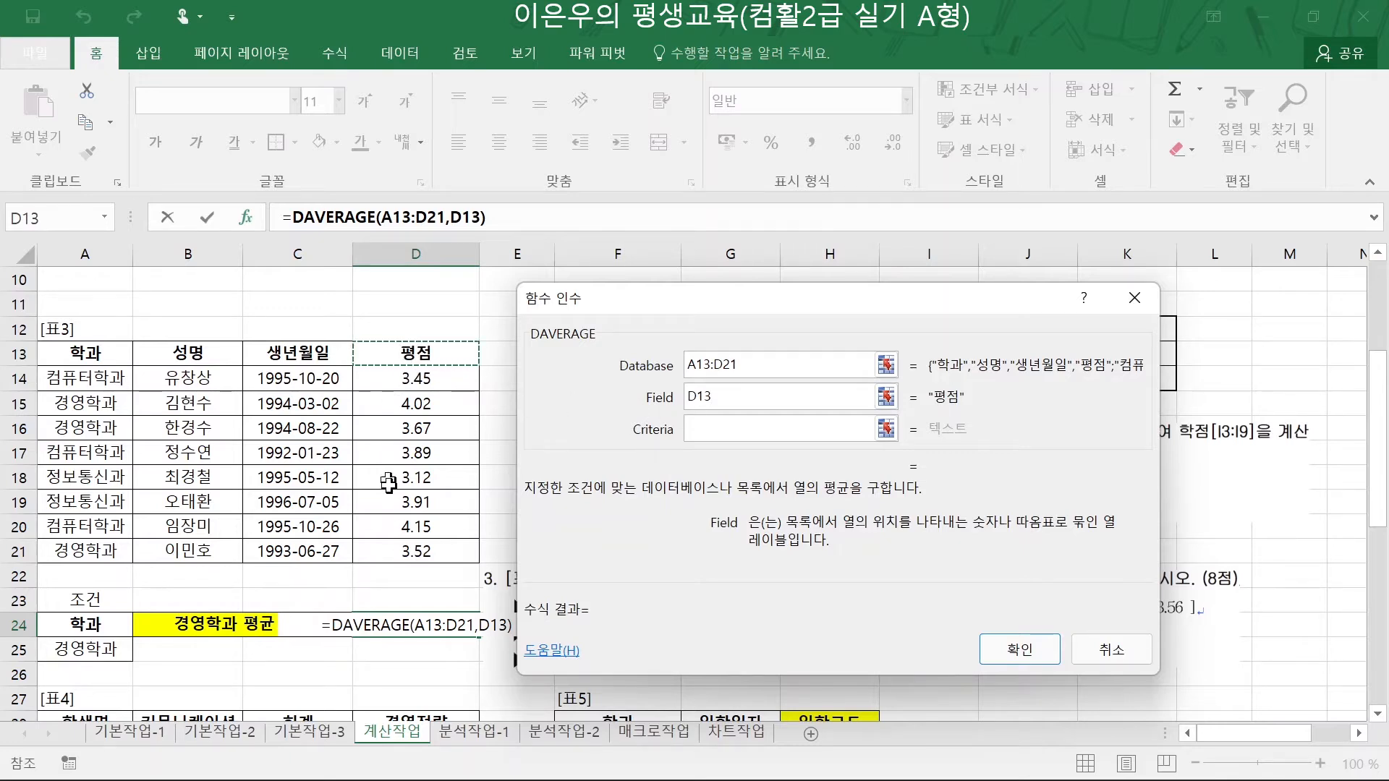
left_click(709, 429)
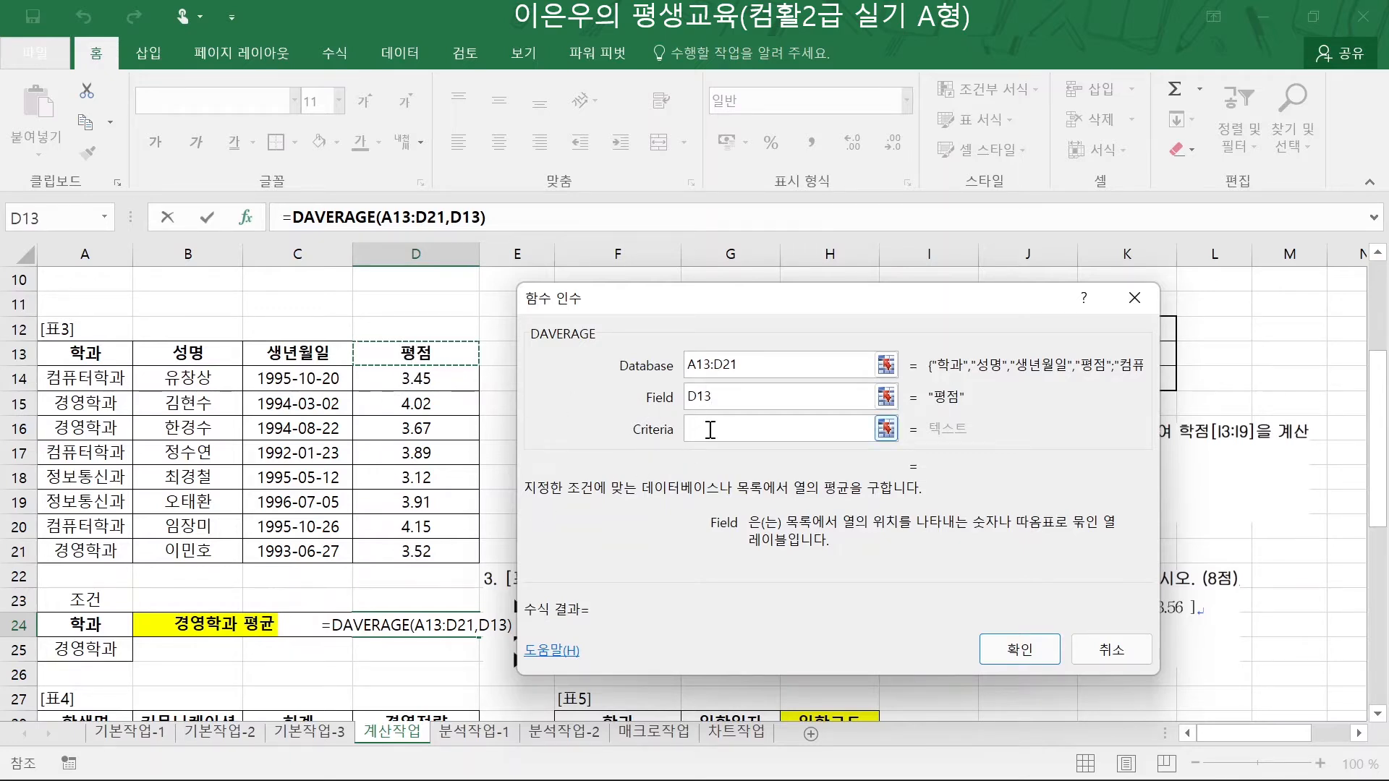
left_click(86, 624)
left_click_drag(85, 624, 84, 648)
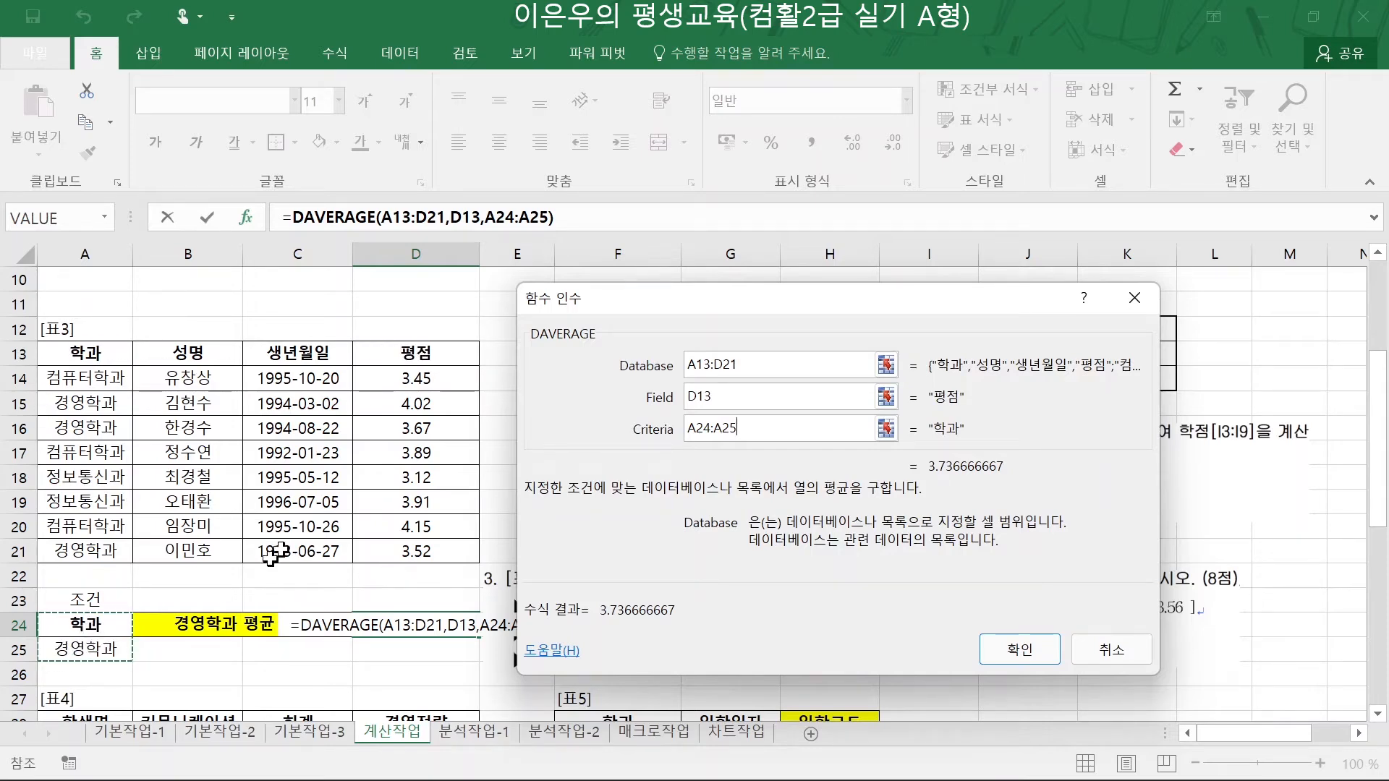
left_click(1052, 654)
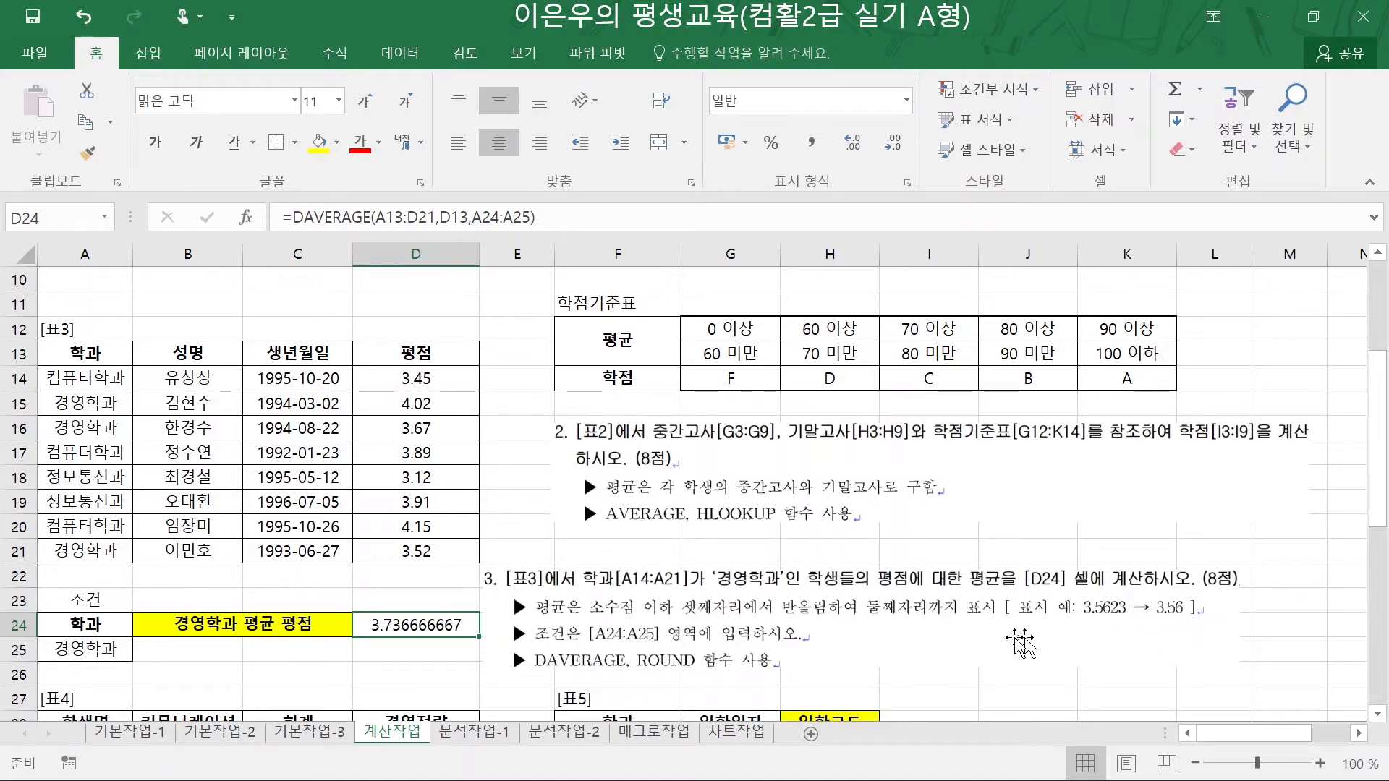
- Nest the DAVERAGE formula in D24 inside a ROUND function and open ROUND's function arguments
left_click(295, 217)
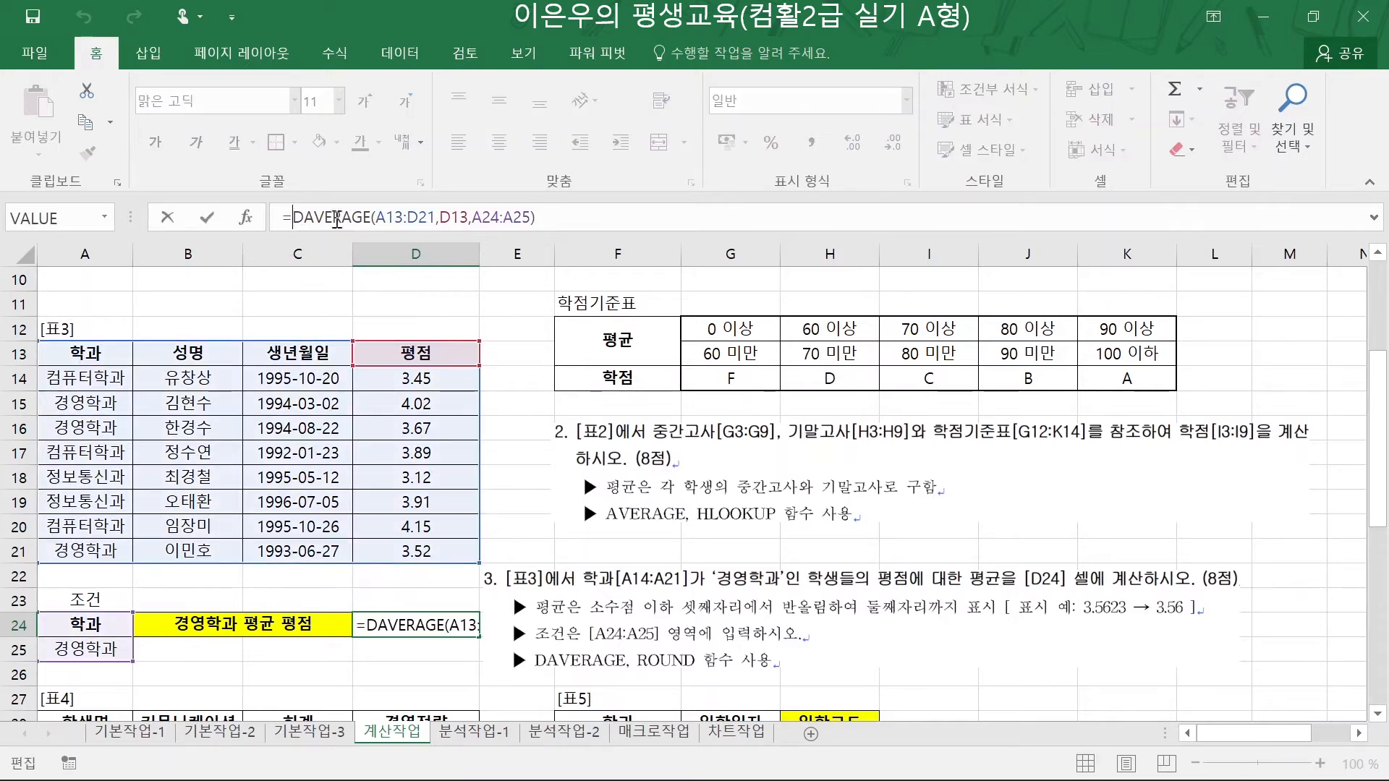
type("ro")
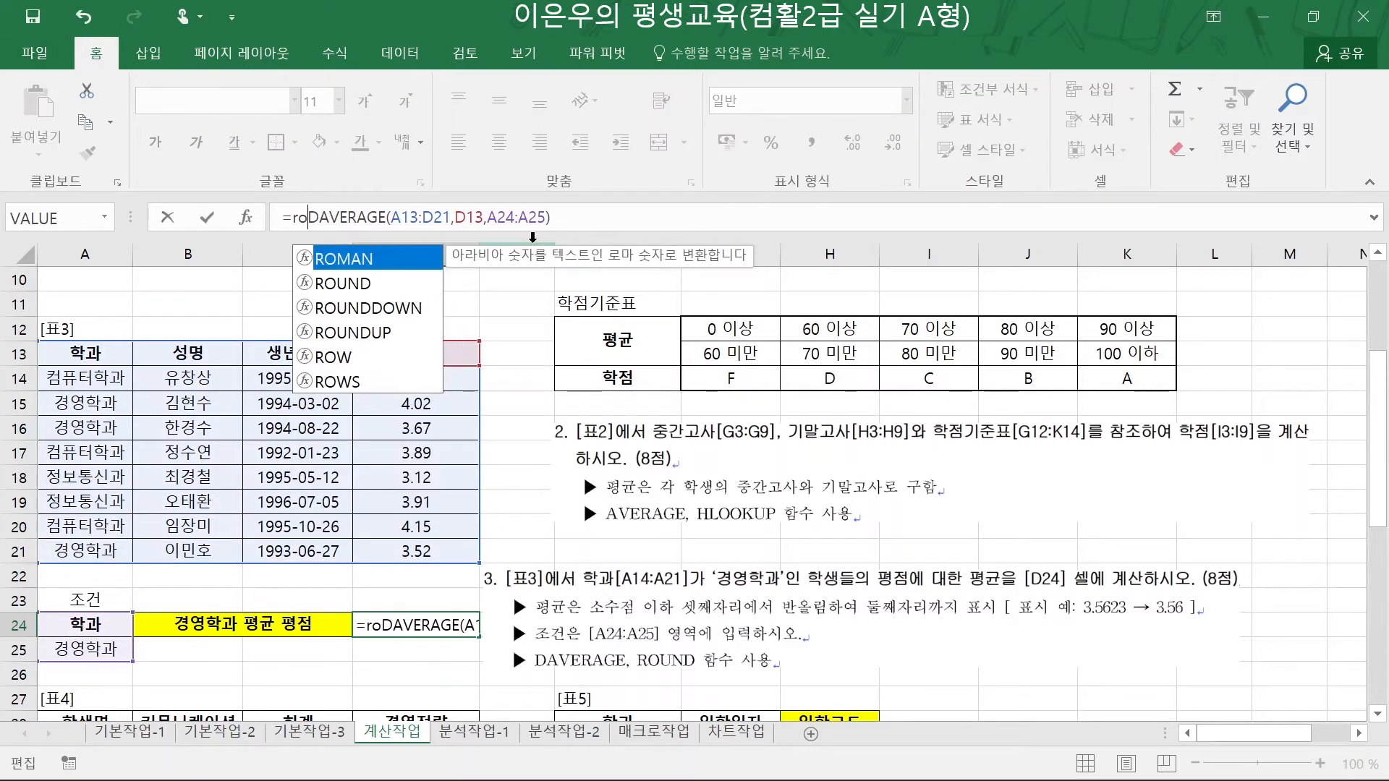
type("u")
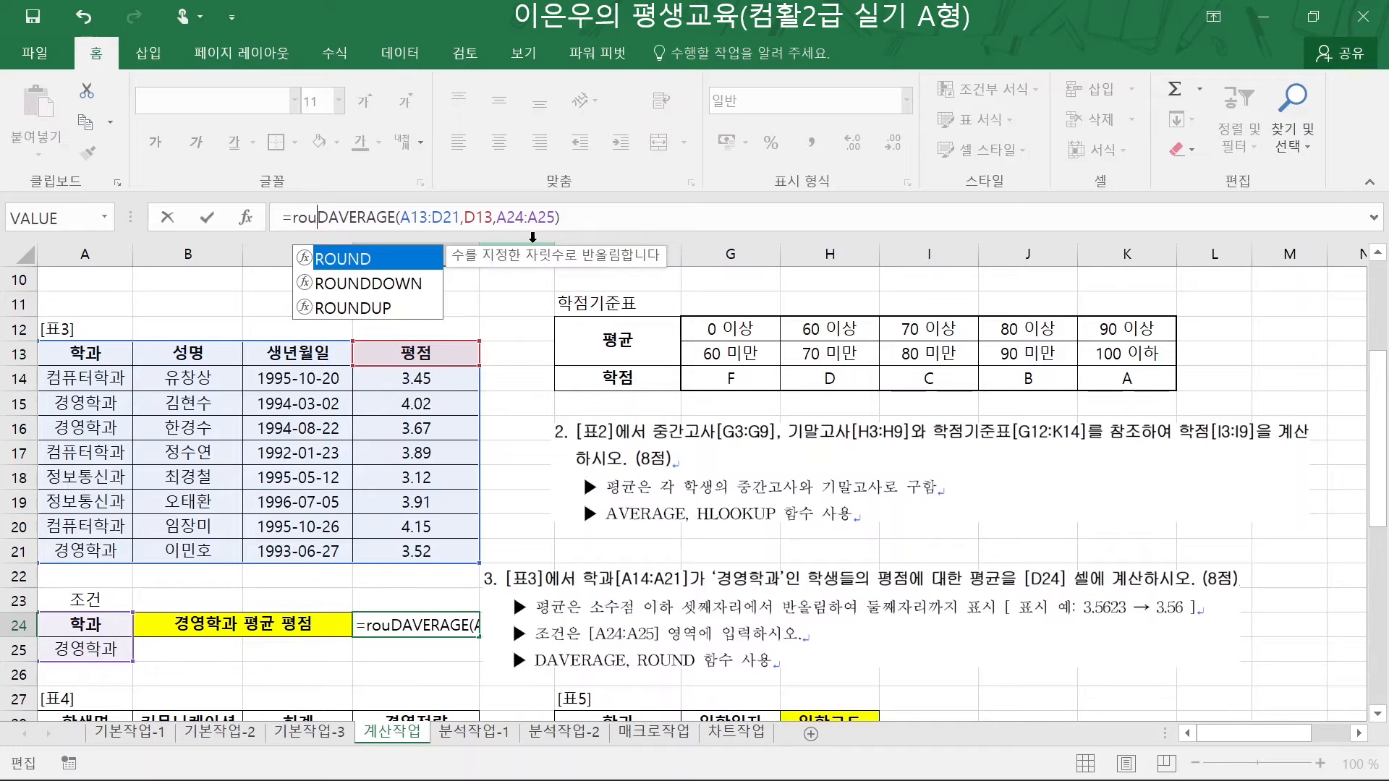
key("Tab")
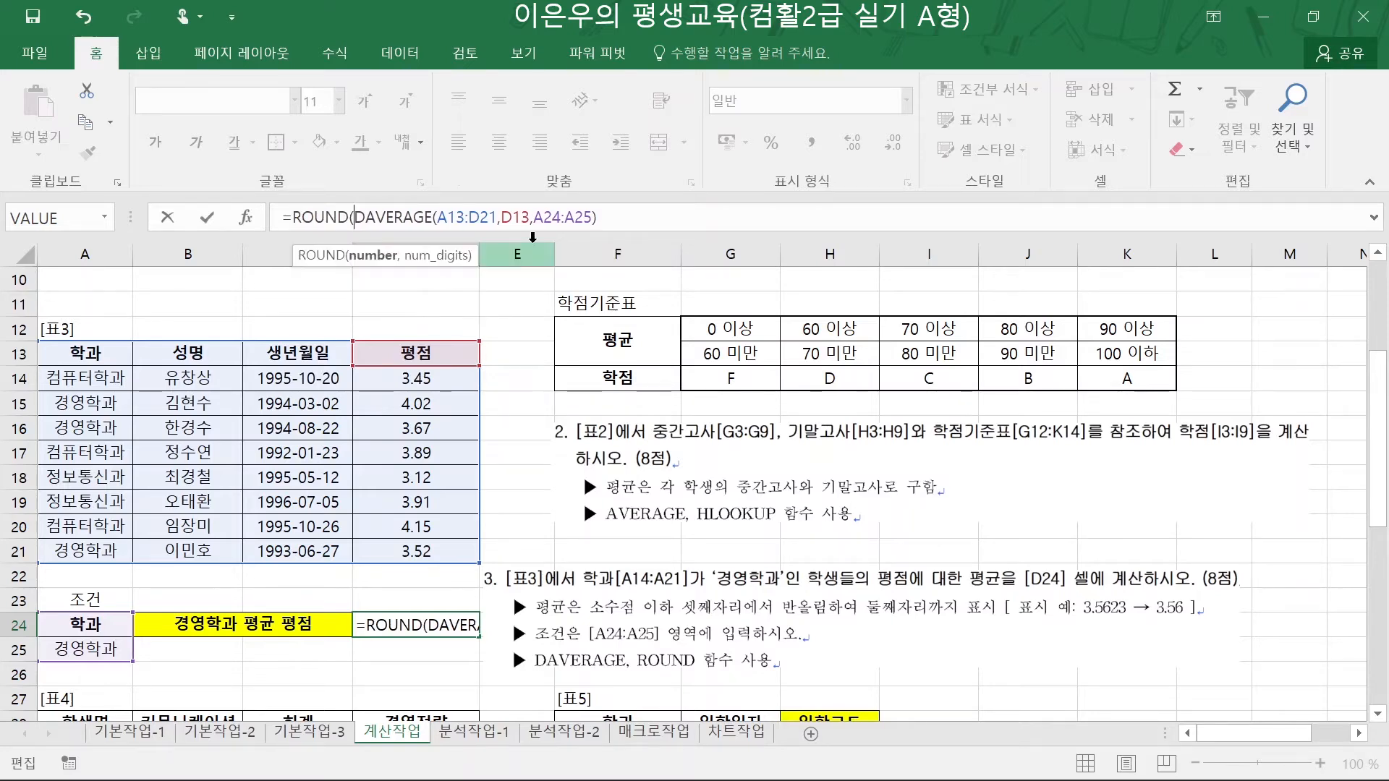
left_click(245, 219)
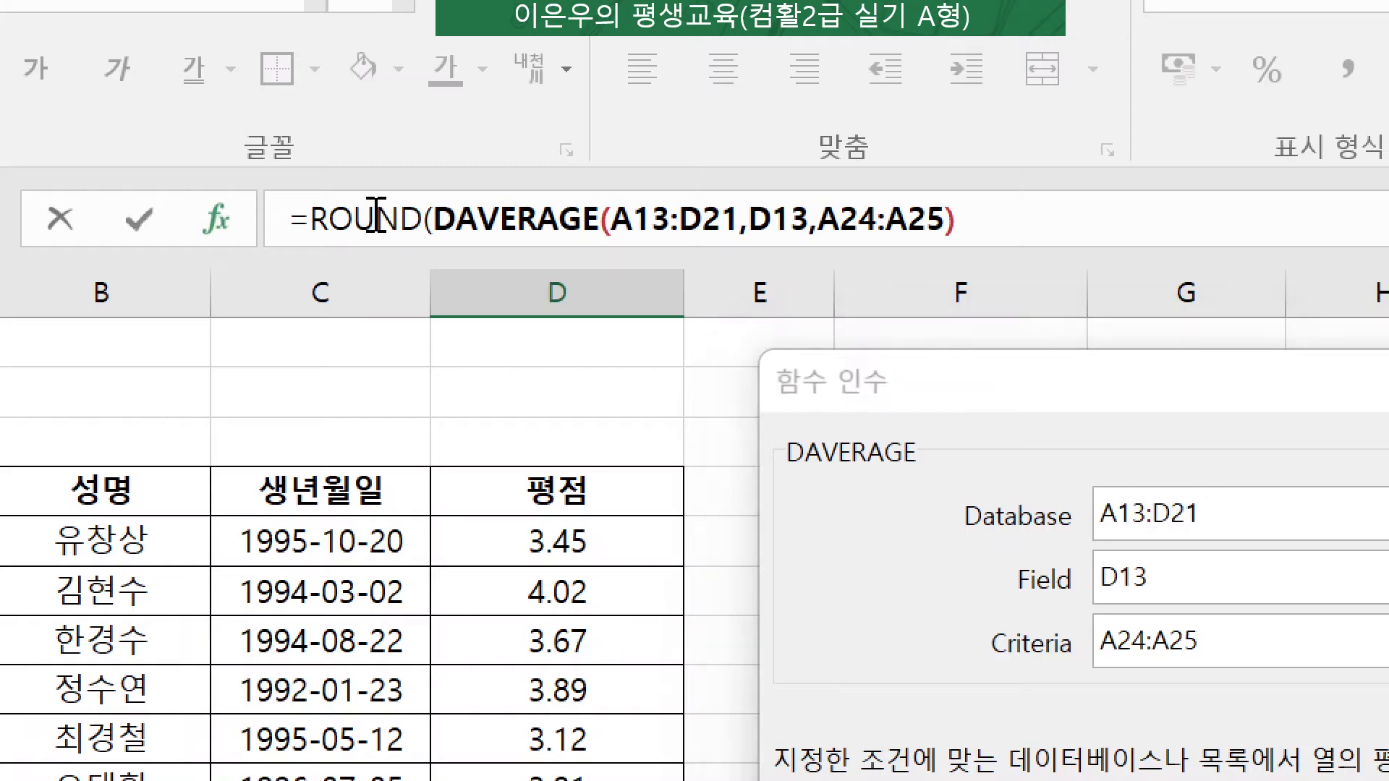
left_click(376, 217)
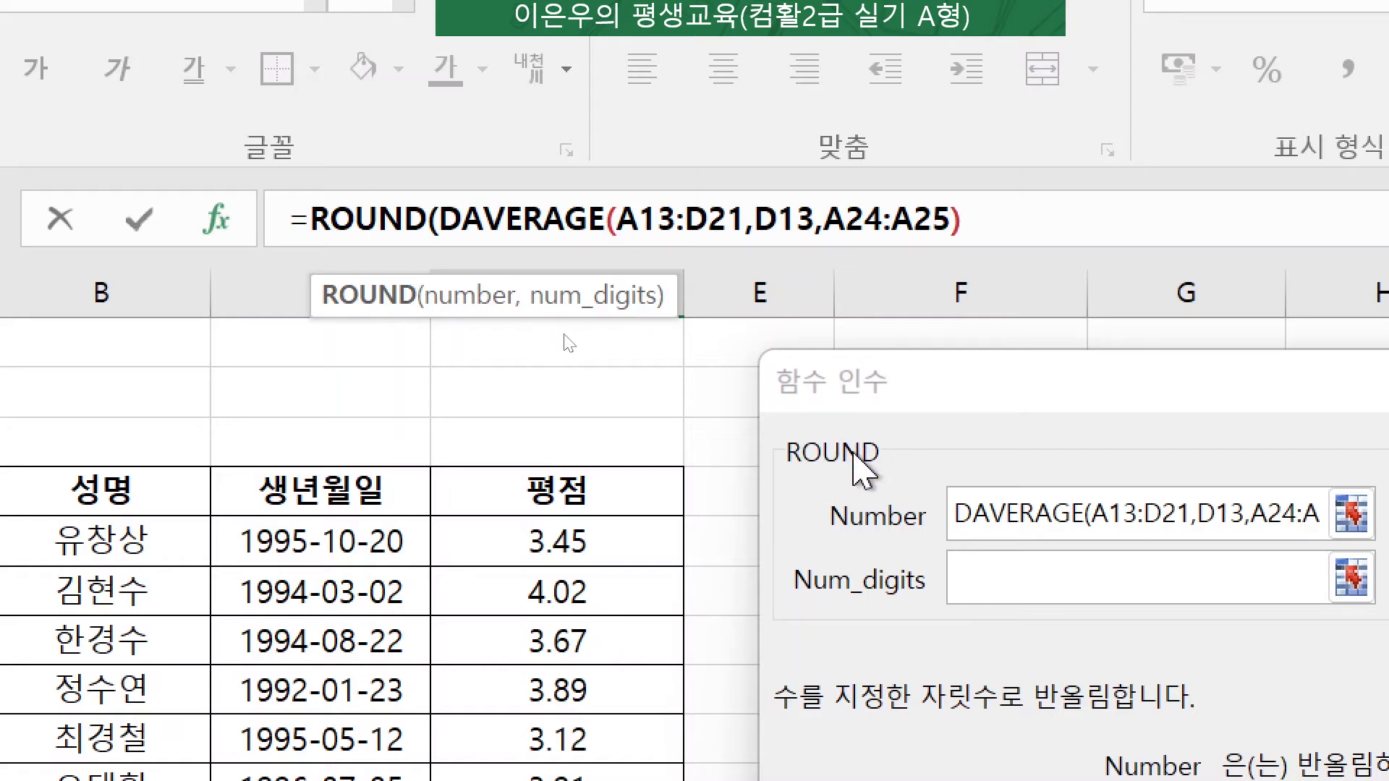
- Set ROUND's Num_digits to 2 and confirm the D24 formula
left_click_drag(976, 406, 732, 268)
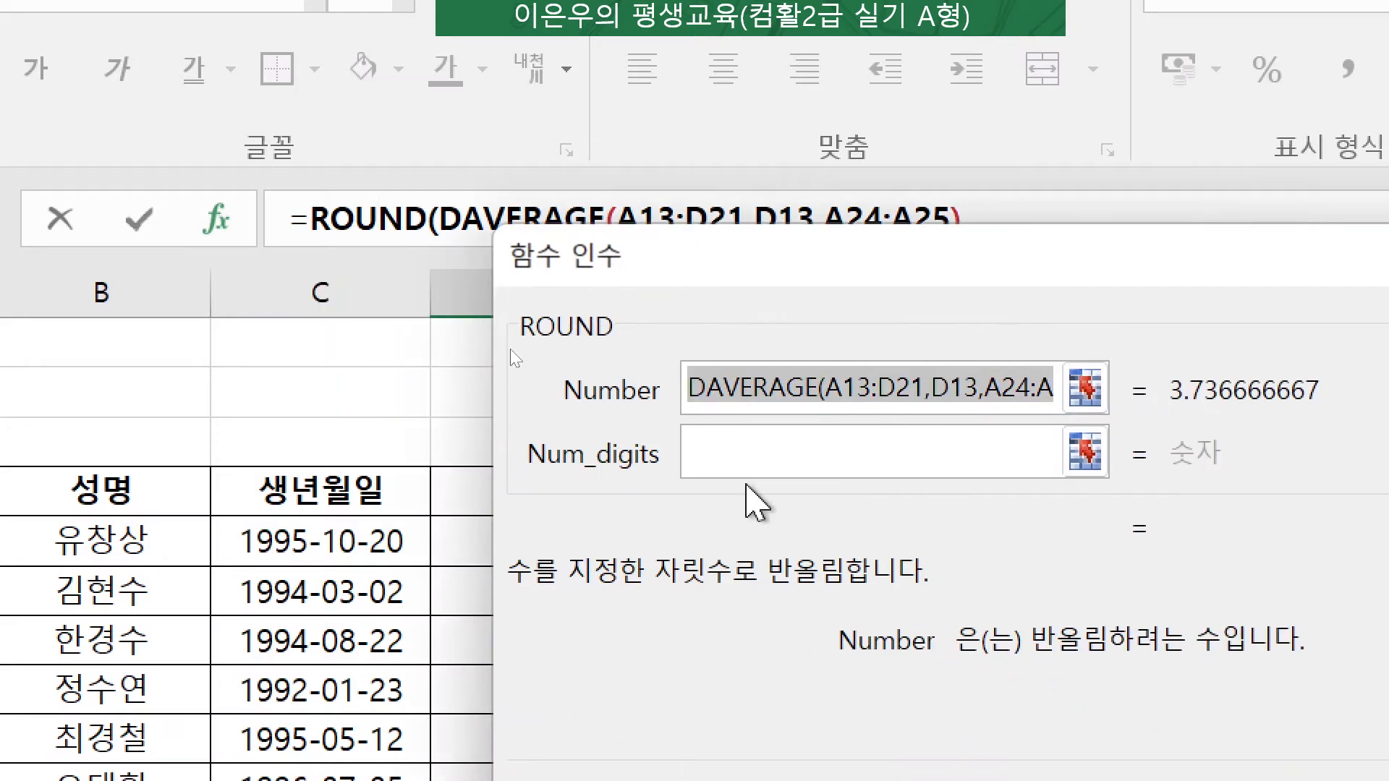
left_click(749, 463)
type("2")
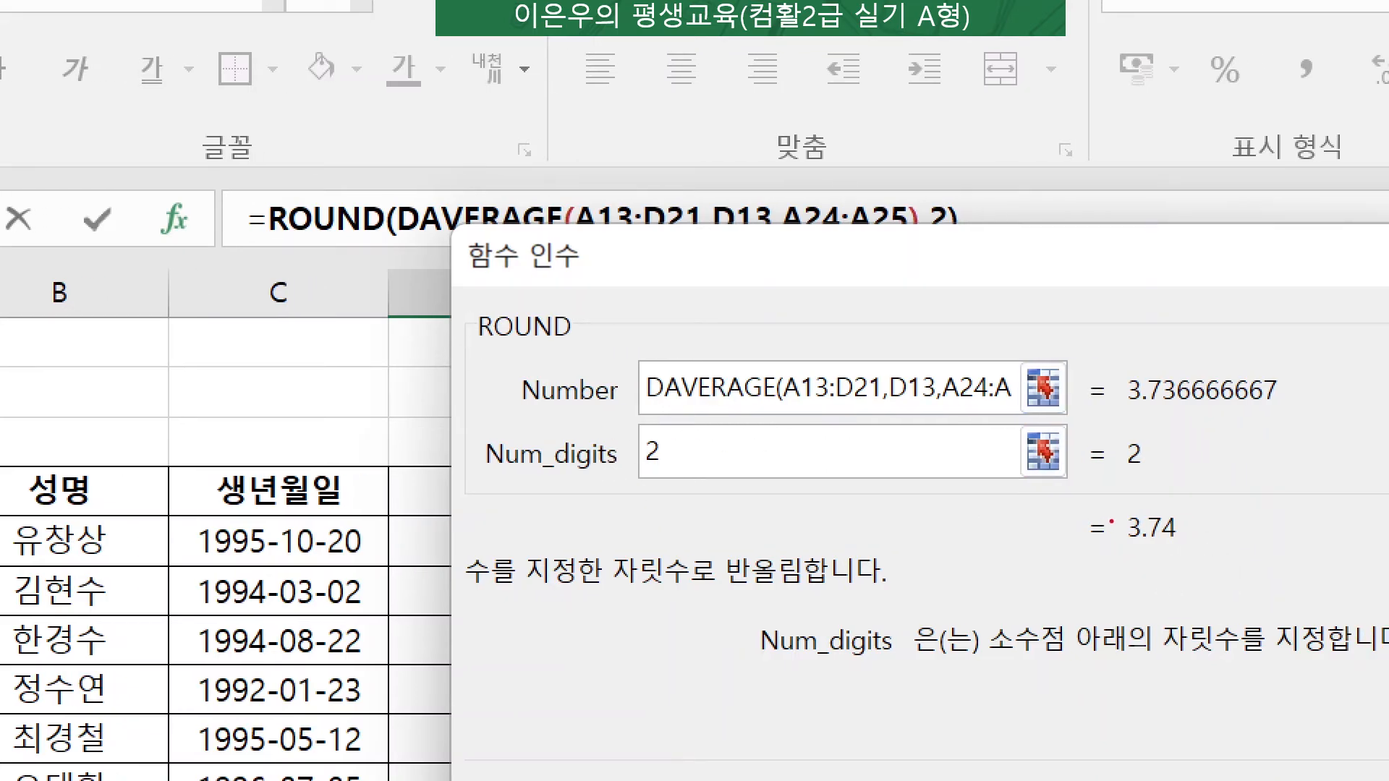
left_click_drag(1126, 521, 1190, 543)
left_click_drag(1101, 275, 746, 178)
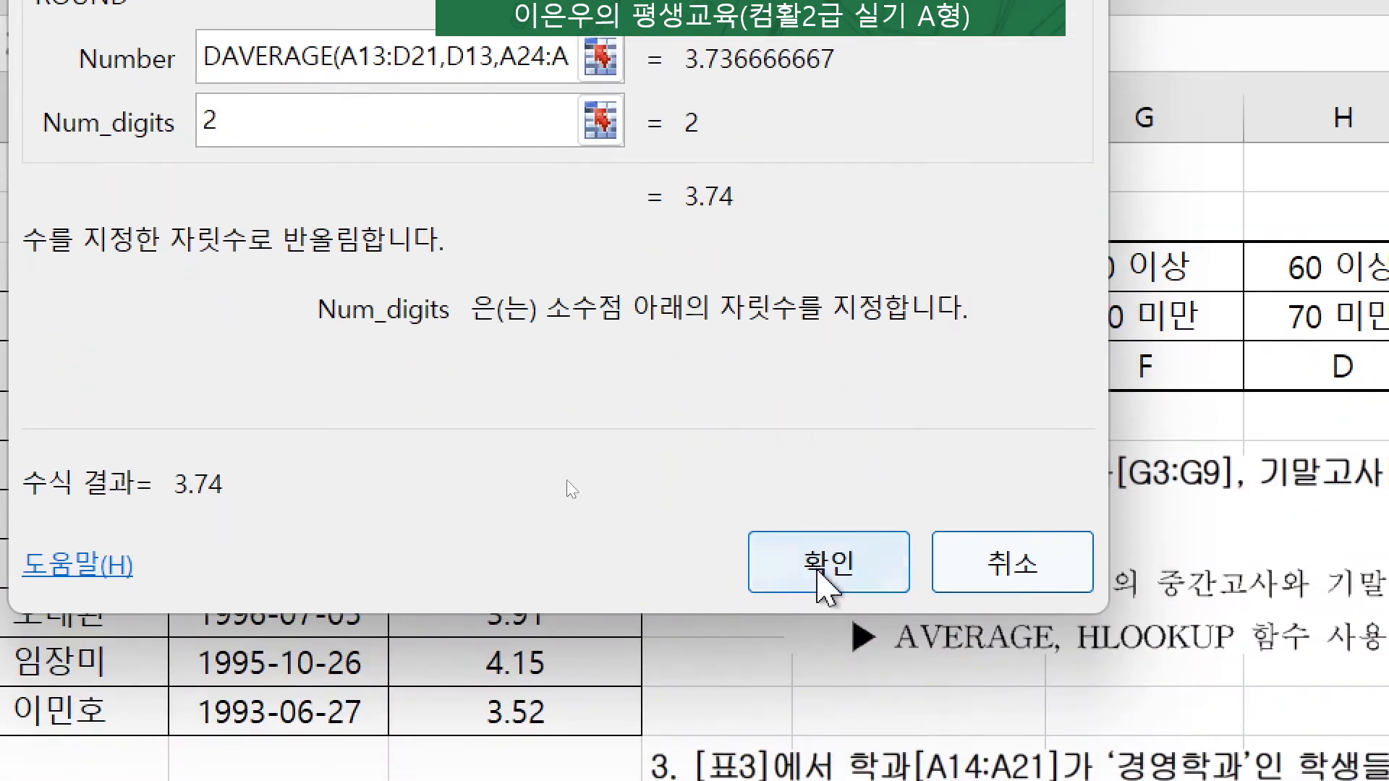
left_click(918, 774)
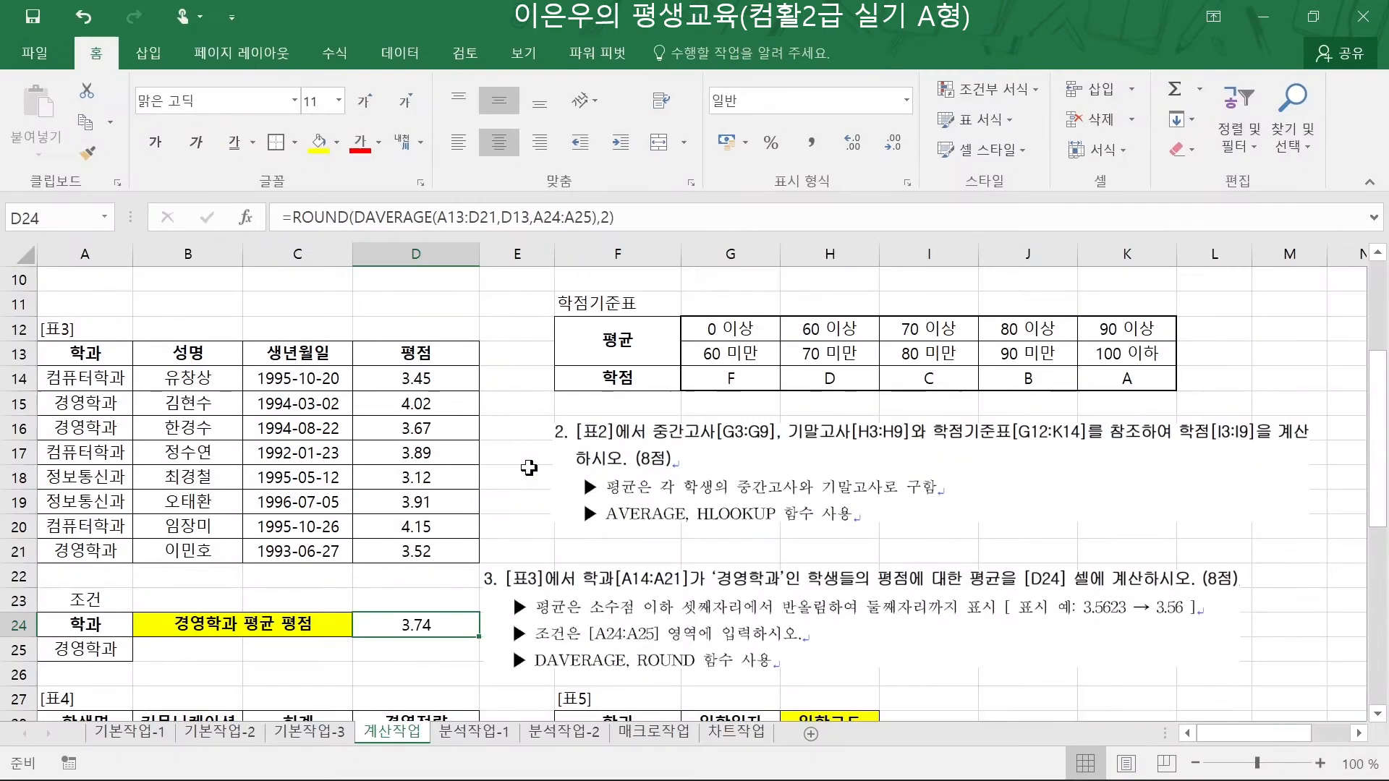
- Begin a COUNTIFS formula in D37 below 표4 through its function arguments
scroll(484, 603, "down", 5)
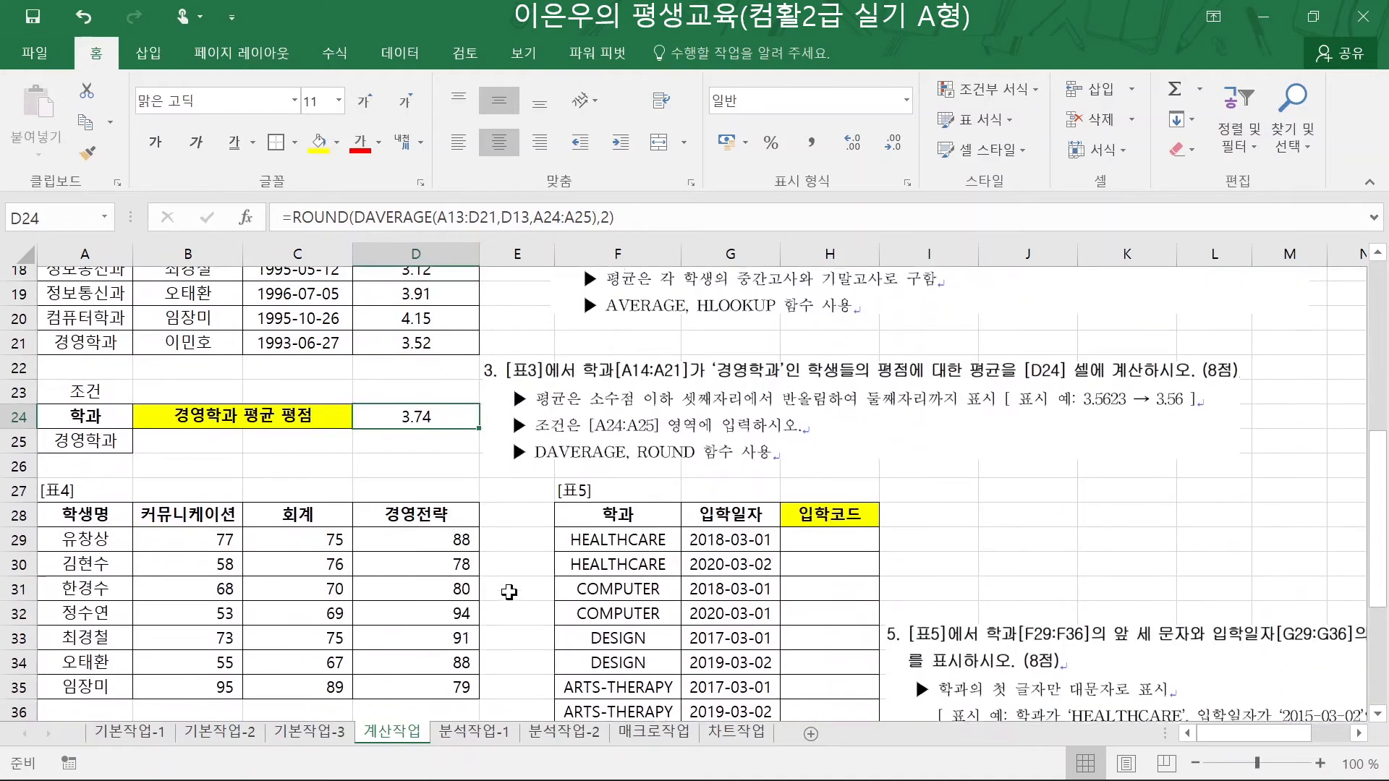
left_click(430, 576)
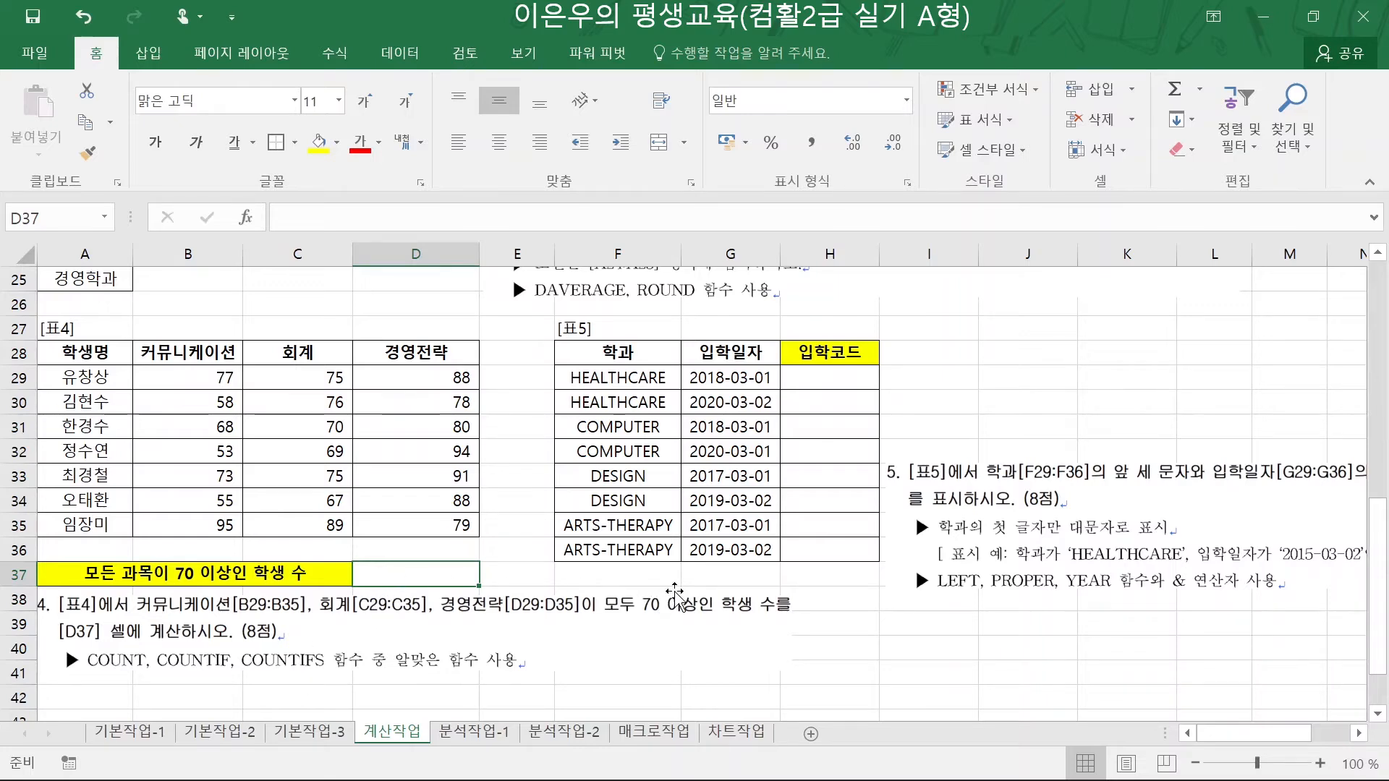
type("=co")
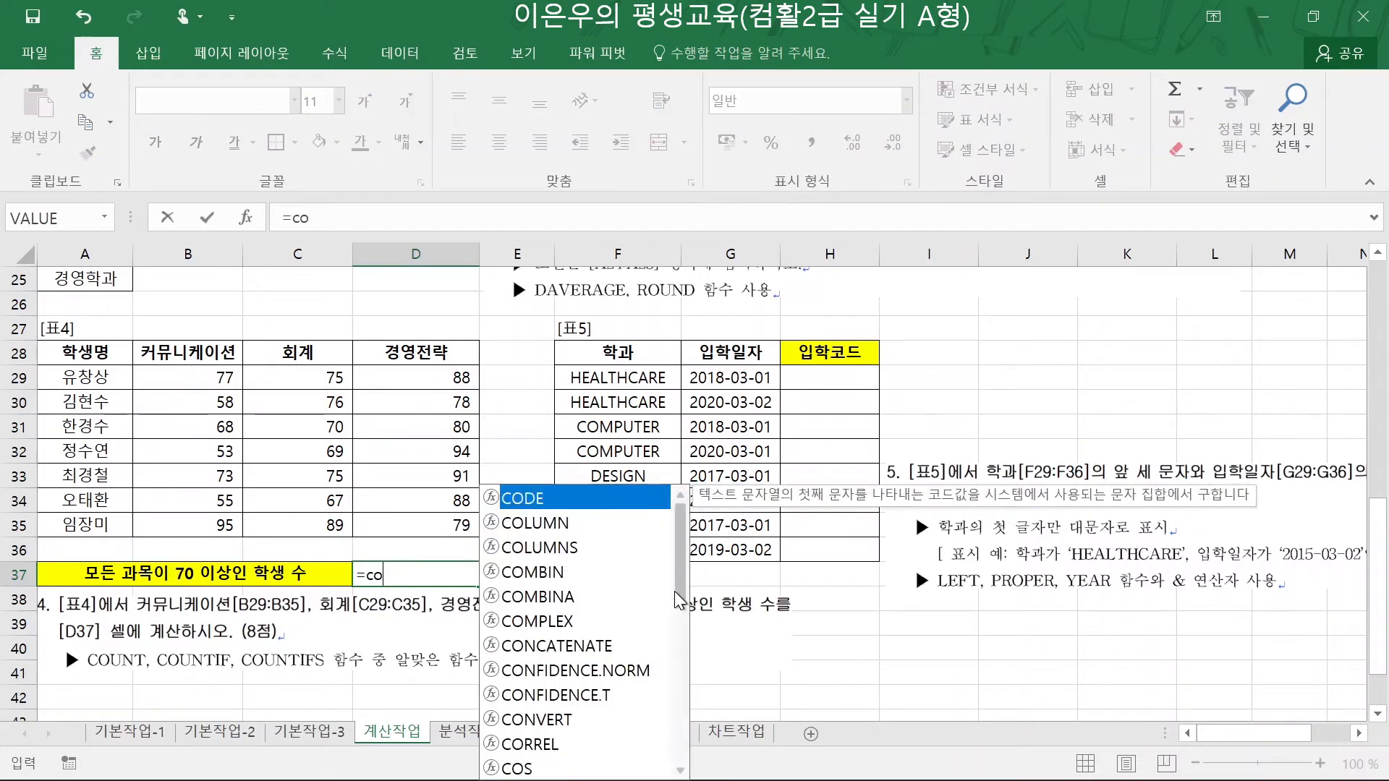
type("untifs")
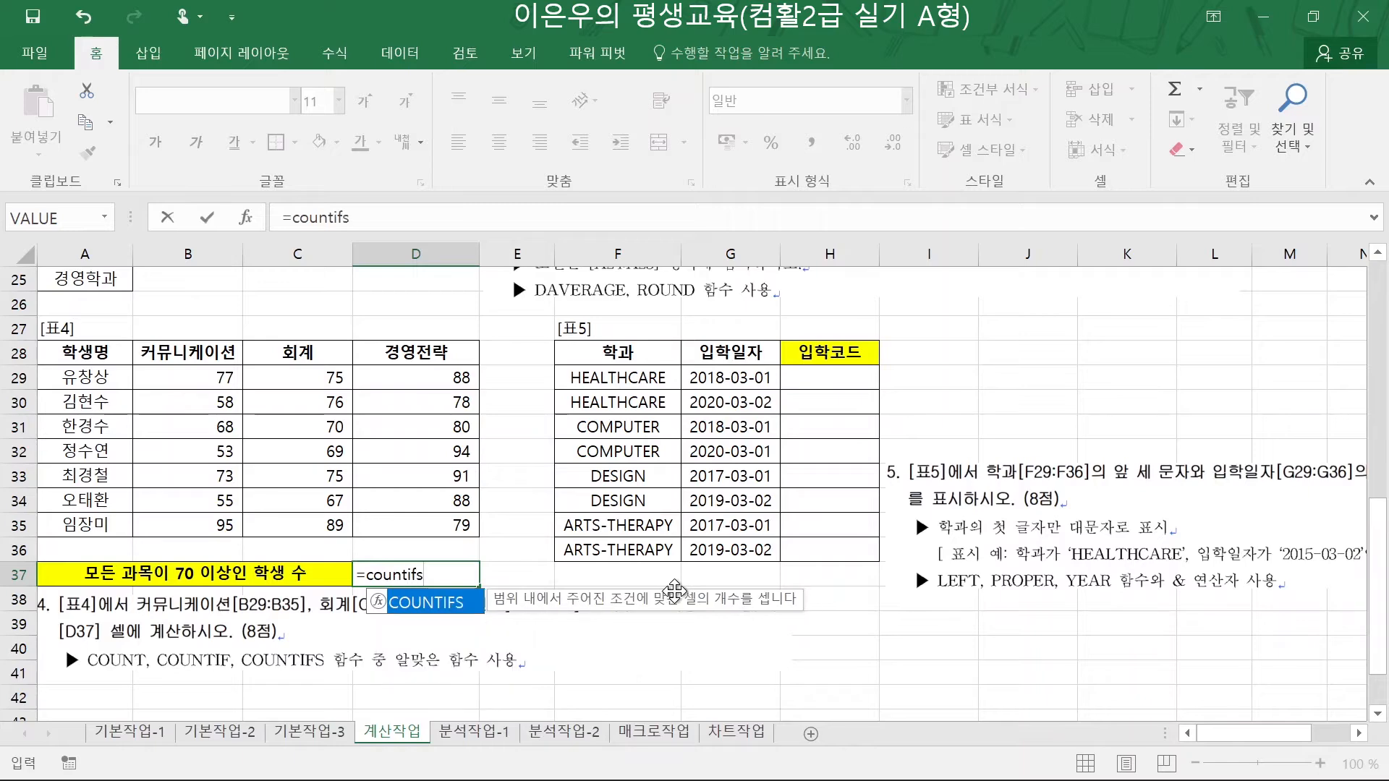
key("Tab")
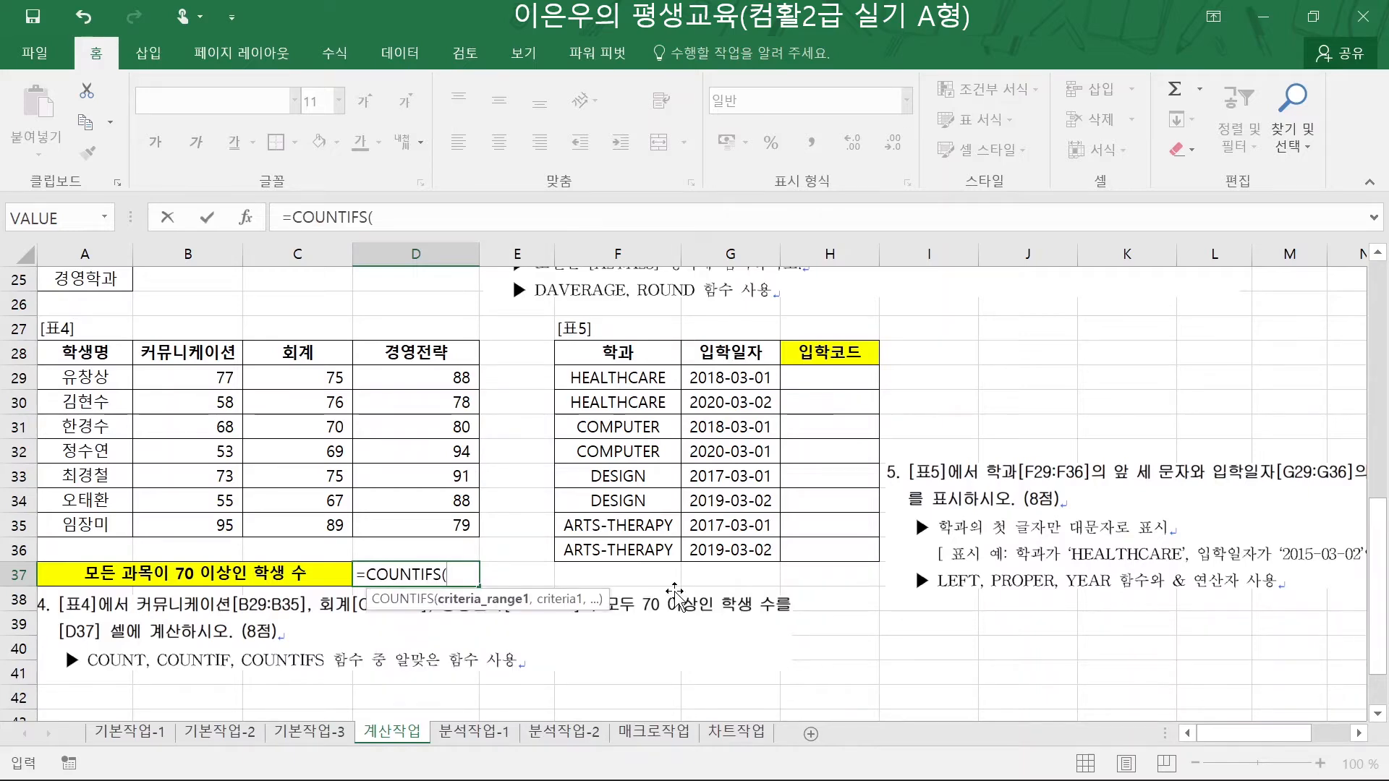
key("ctrl+a")
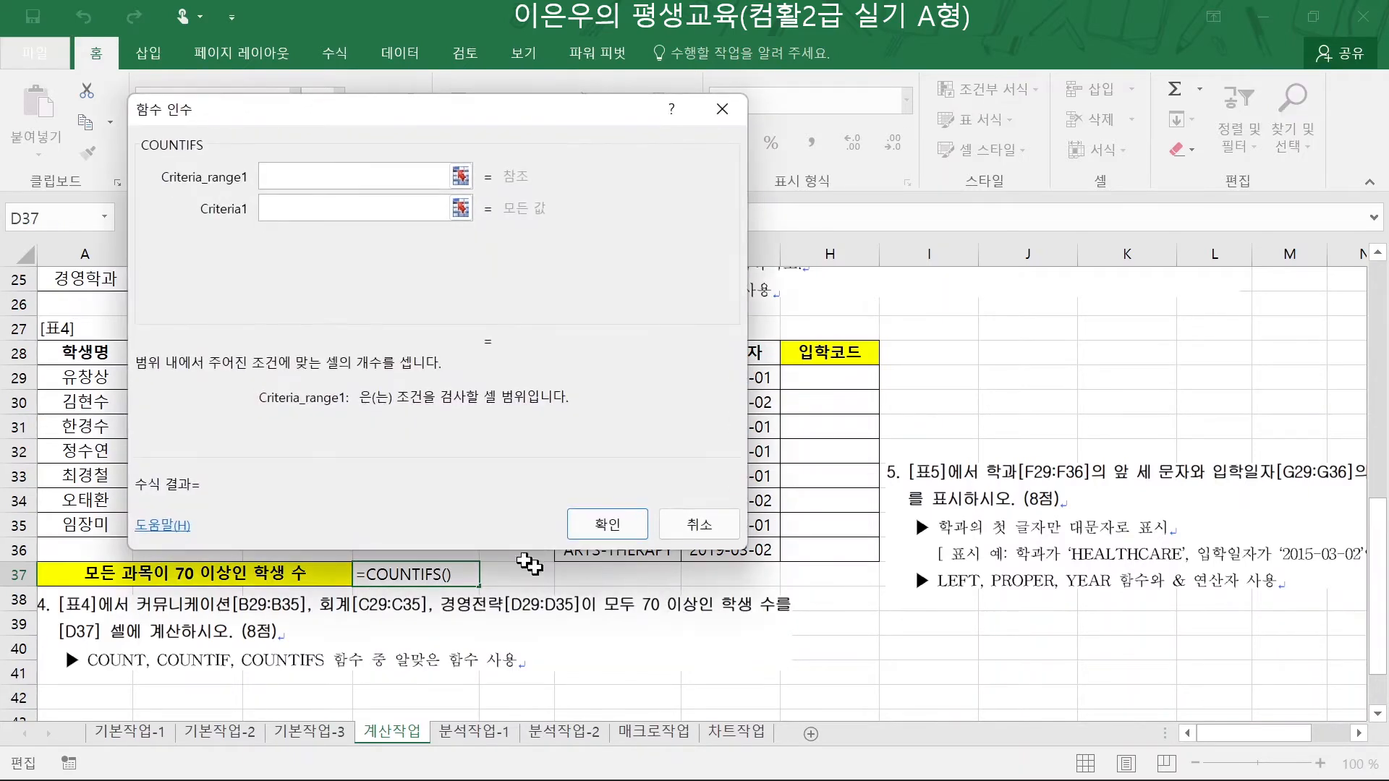
left_click_drag(320, 115, 721, 219)
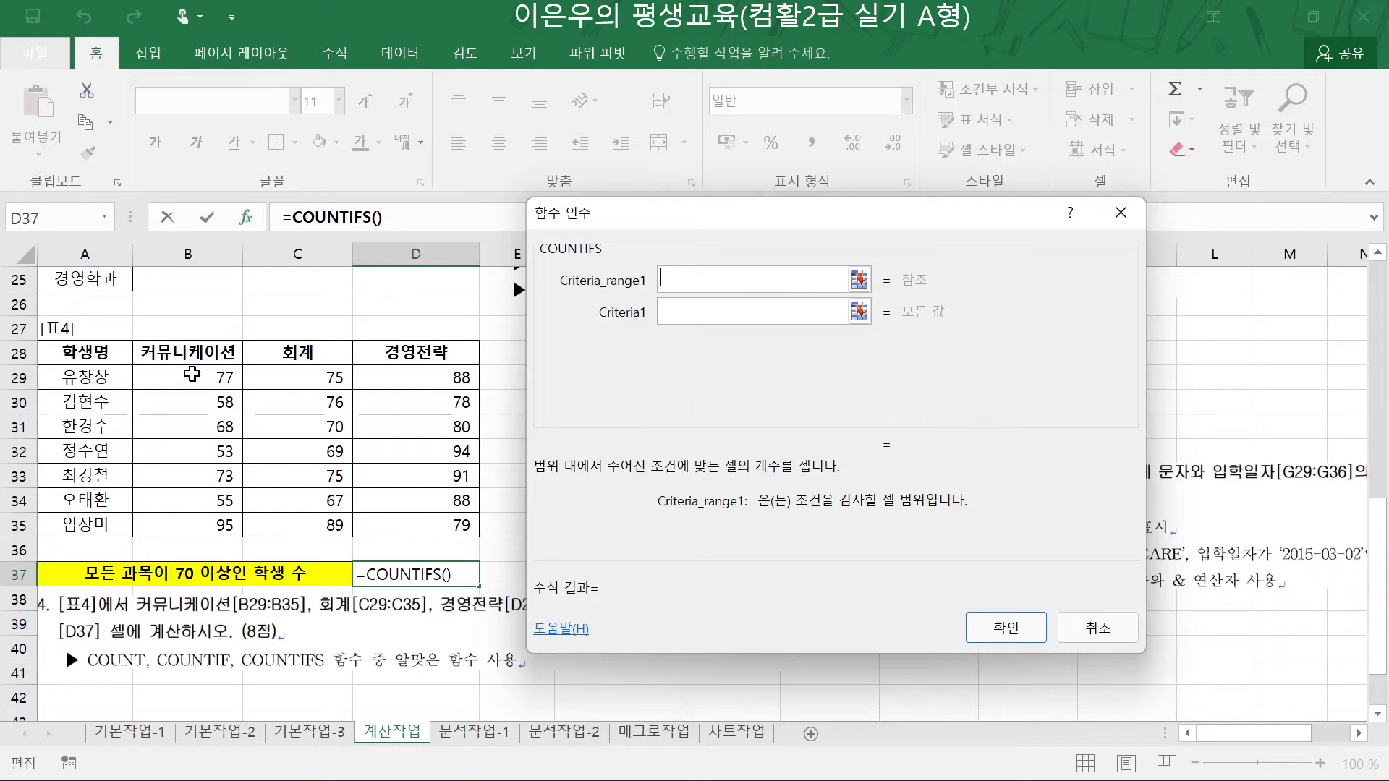
- Define the first COUNTIFS condition with B29:B35 as the range and >=70 as the criterion
left_click_drag(192, 373, 217, 516)
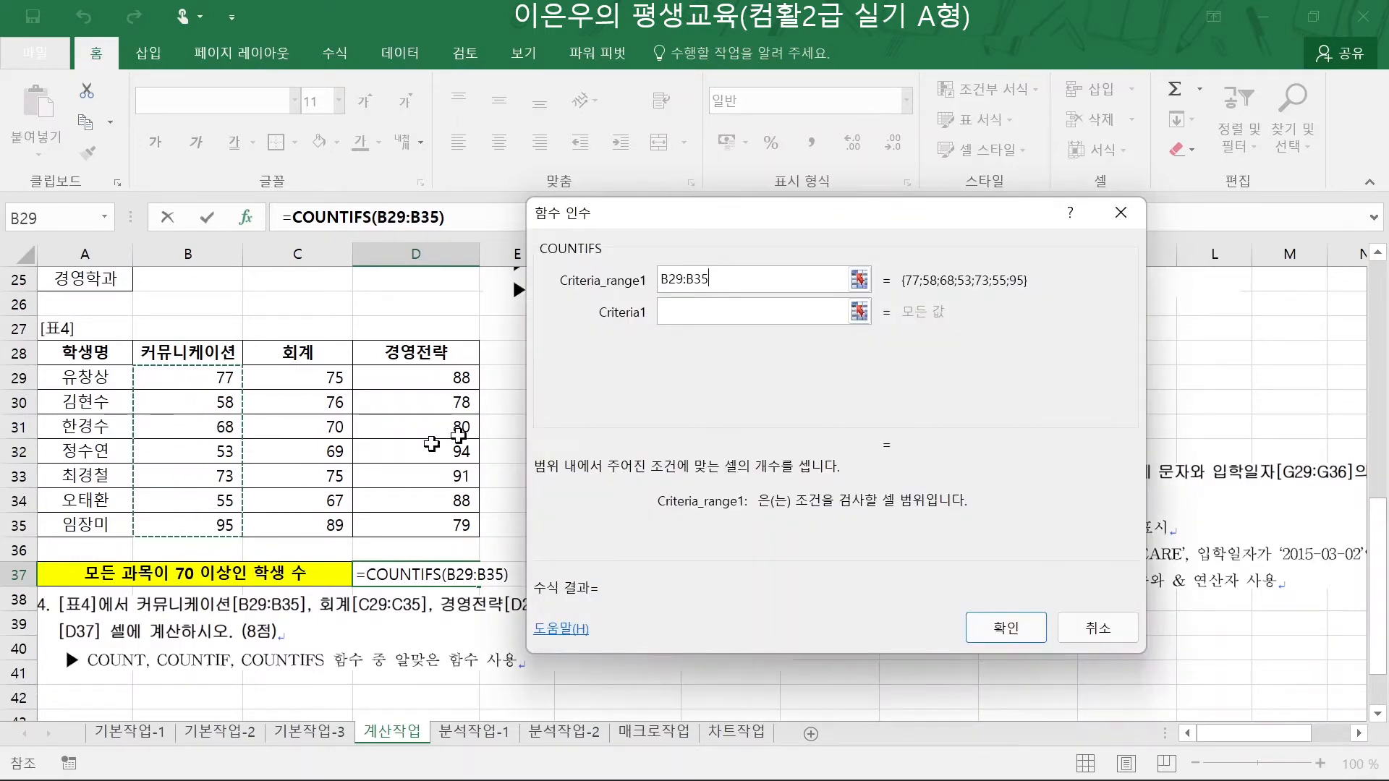
left_click(707, 310)
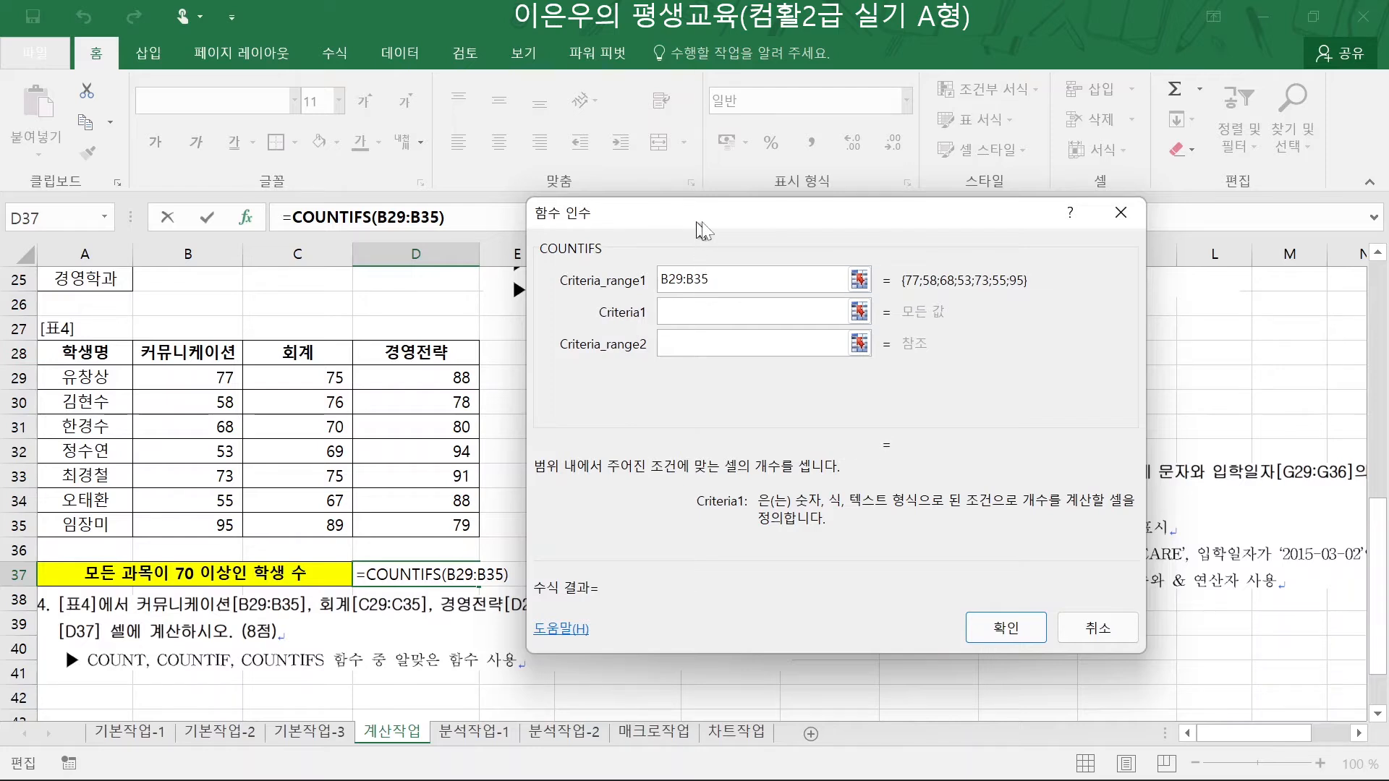
left_click_drag(706, 226, 710, 152)
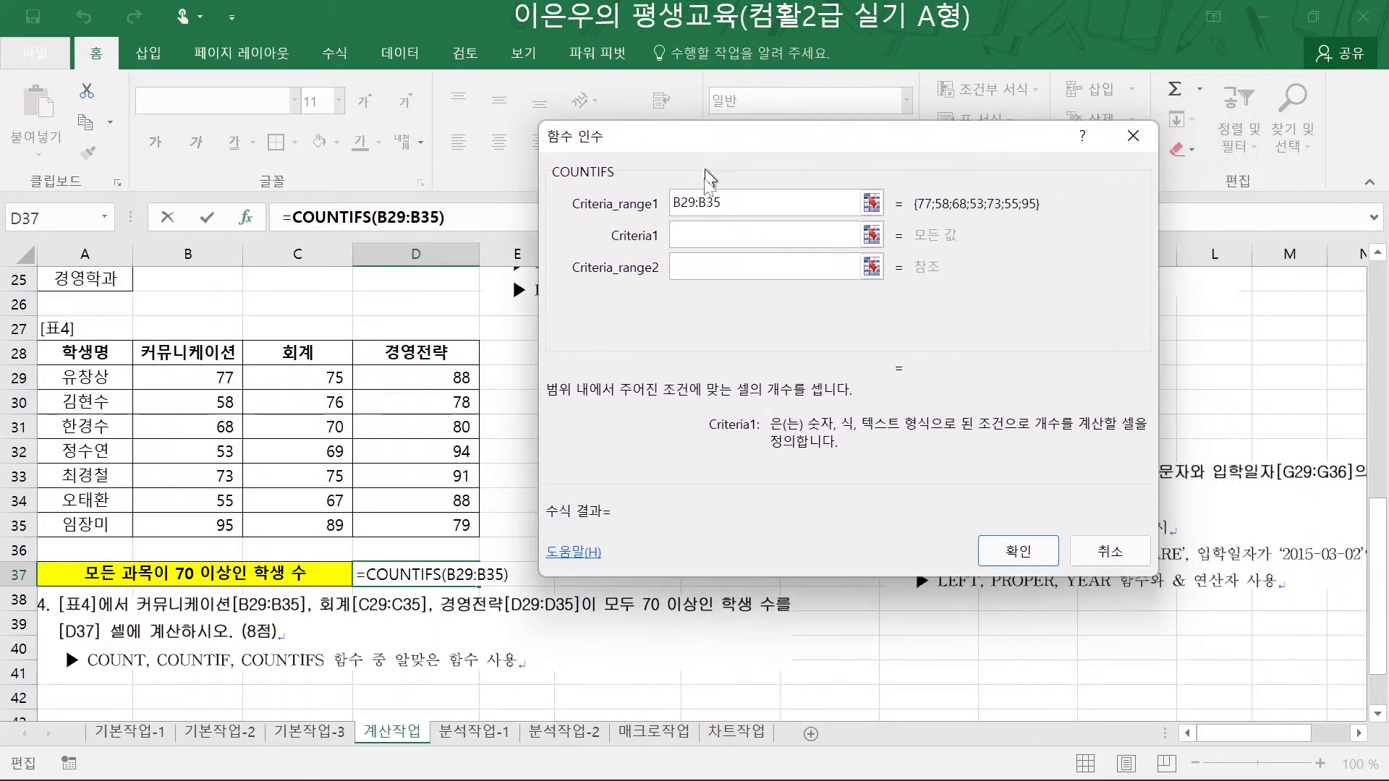
type(">=70")
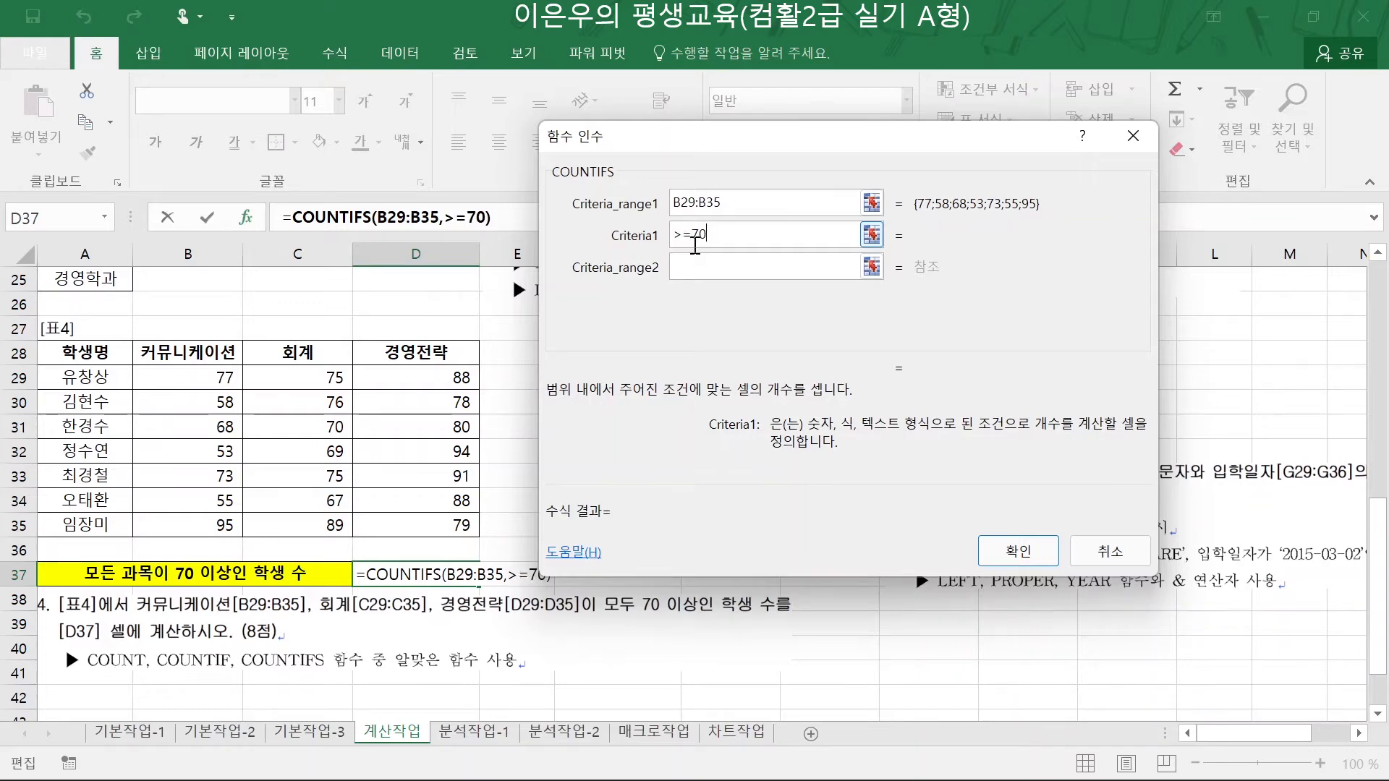
key("Tab")
- Add C29:C35 with >=70 as the second COUNTIFS condition and D29:D35 as the third criteria range
left_click_drag(304, 377, 304, 528)
left_click(721, 299)
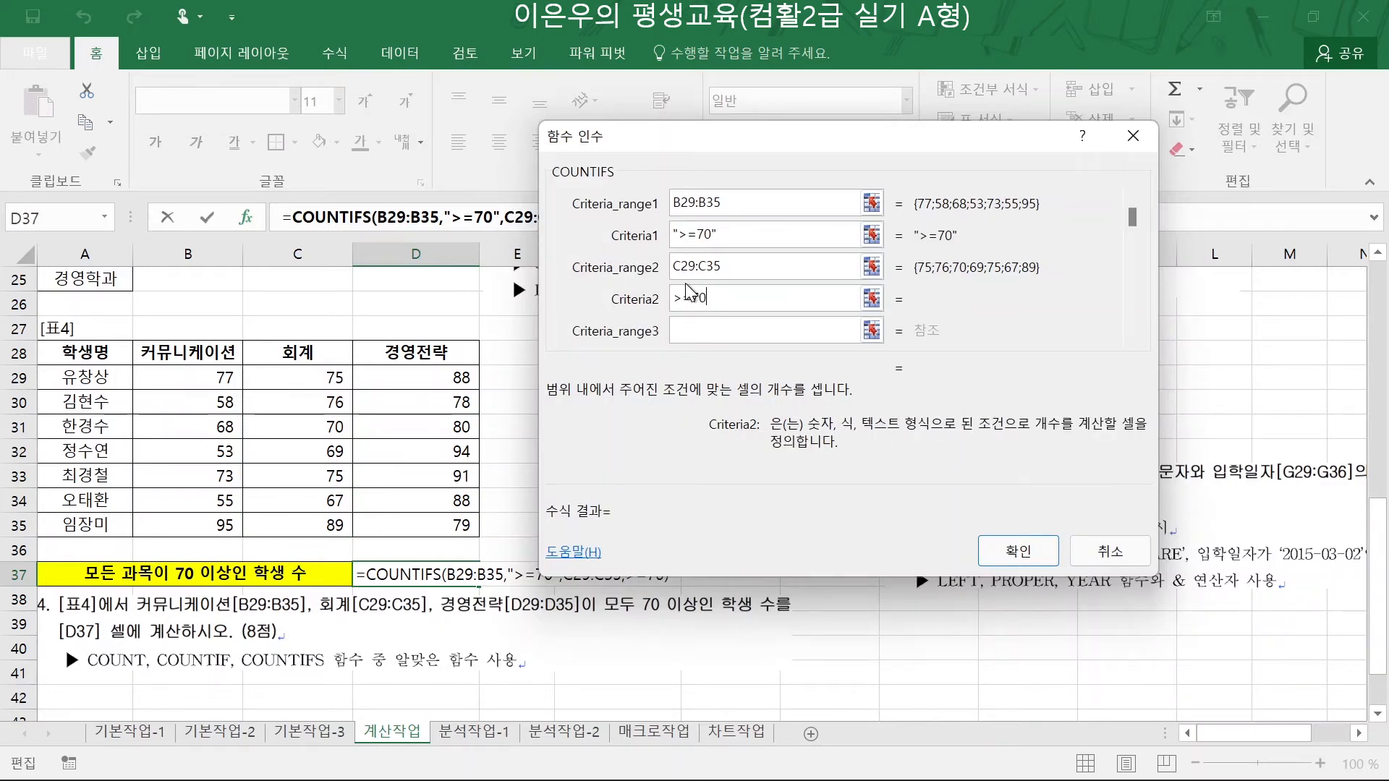
key("Tab")
left_click_drag(452, 376, 449, 525)
key("Tab")
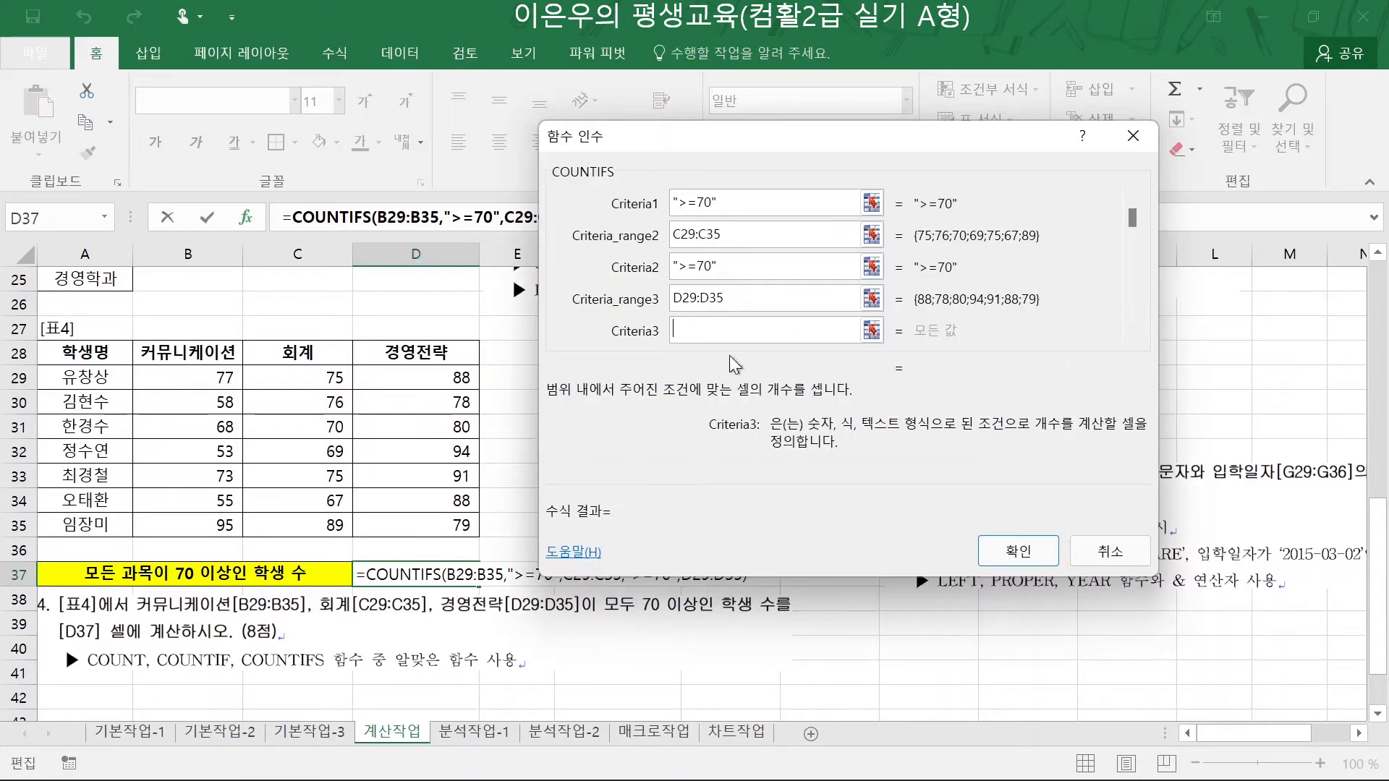
- Complete the COUNTIFS formula in D37 with ">=70" as the third criterion for range D29:D35
type(">=70")
left_click(738, 299)
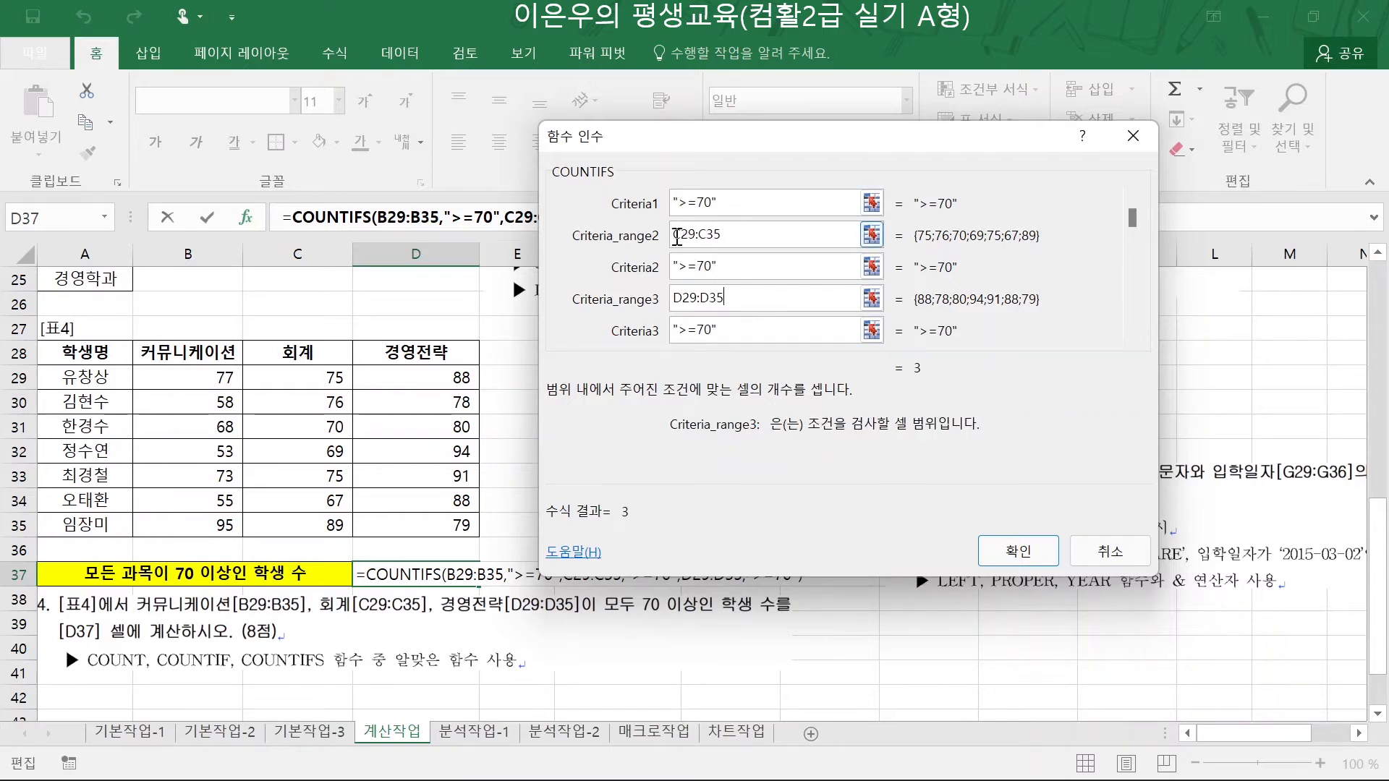
left_click(1018, 553)
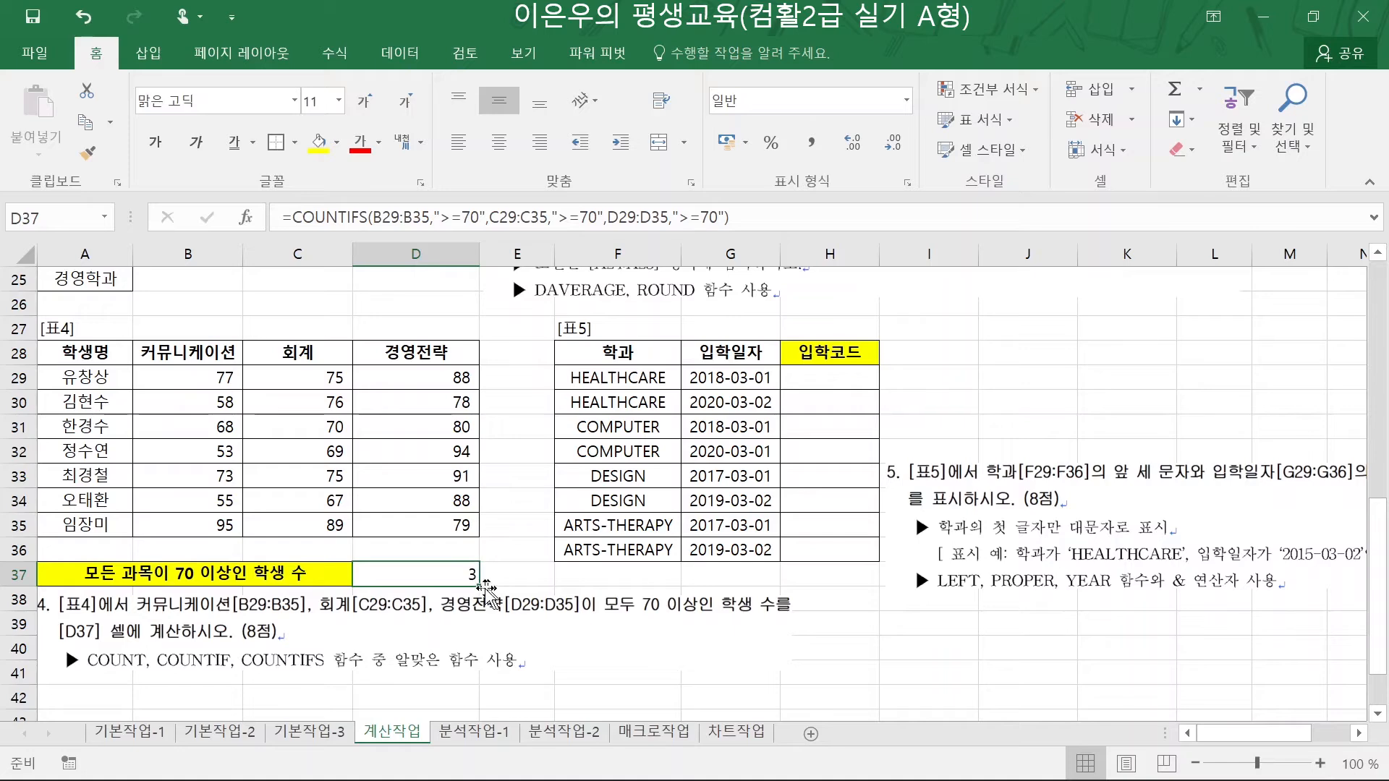
- Try appending the text "명" to the COUNTIFS formula in D37 with the & operator, and undo that edit
left_click(788, 217)
type("&")
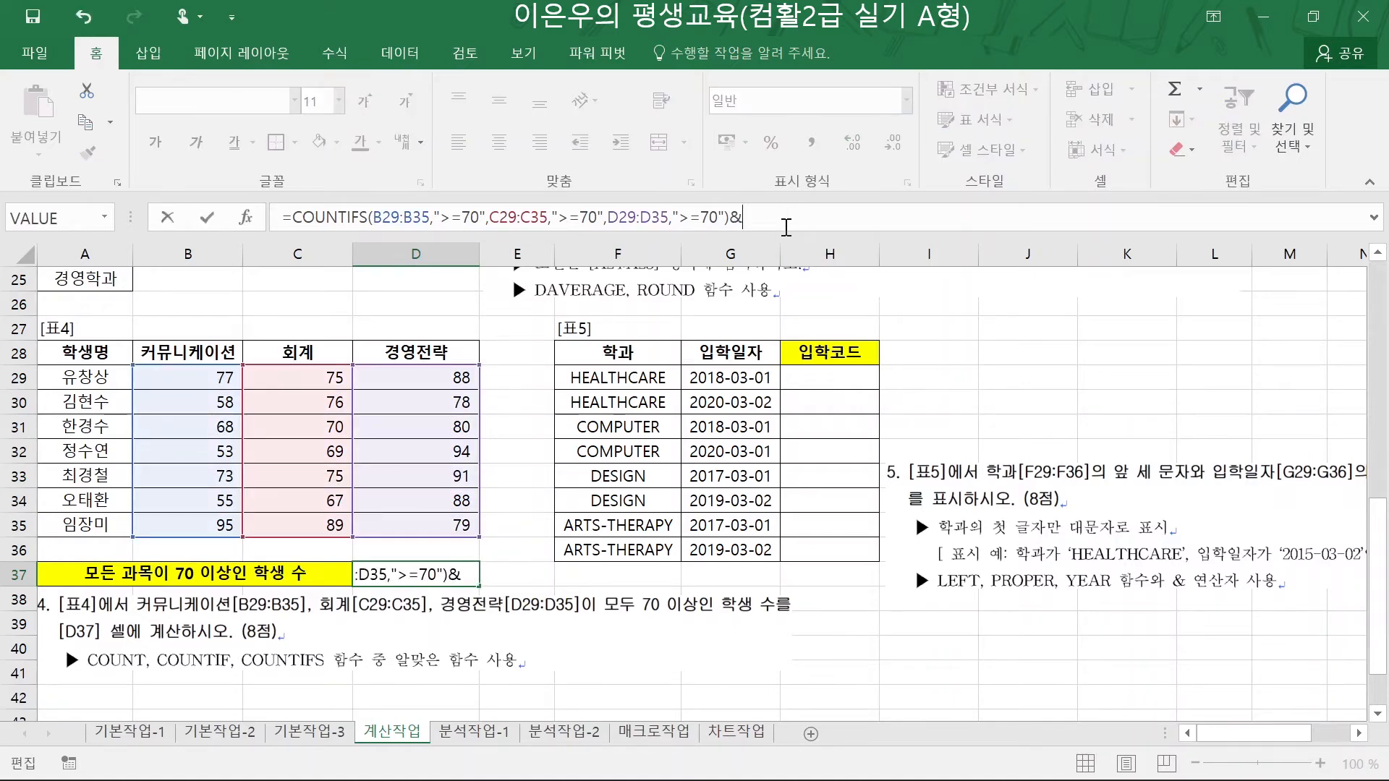
type("\"ㅁ")
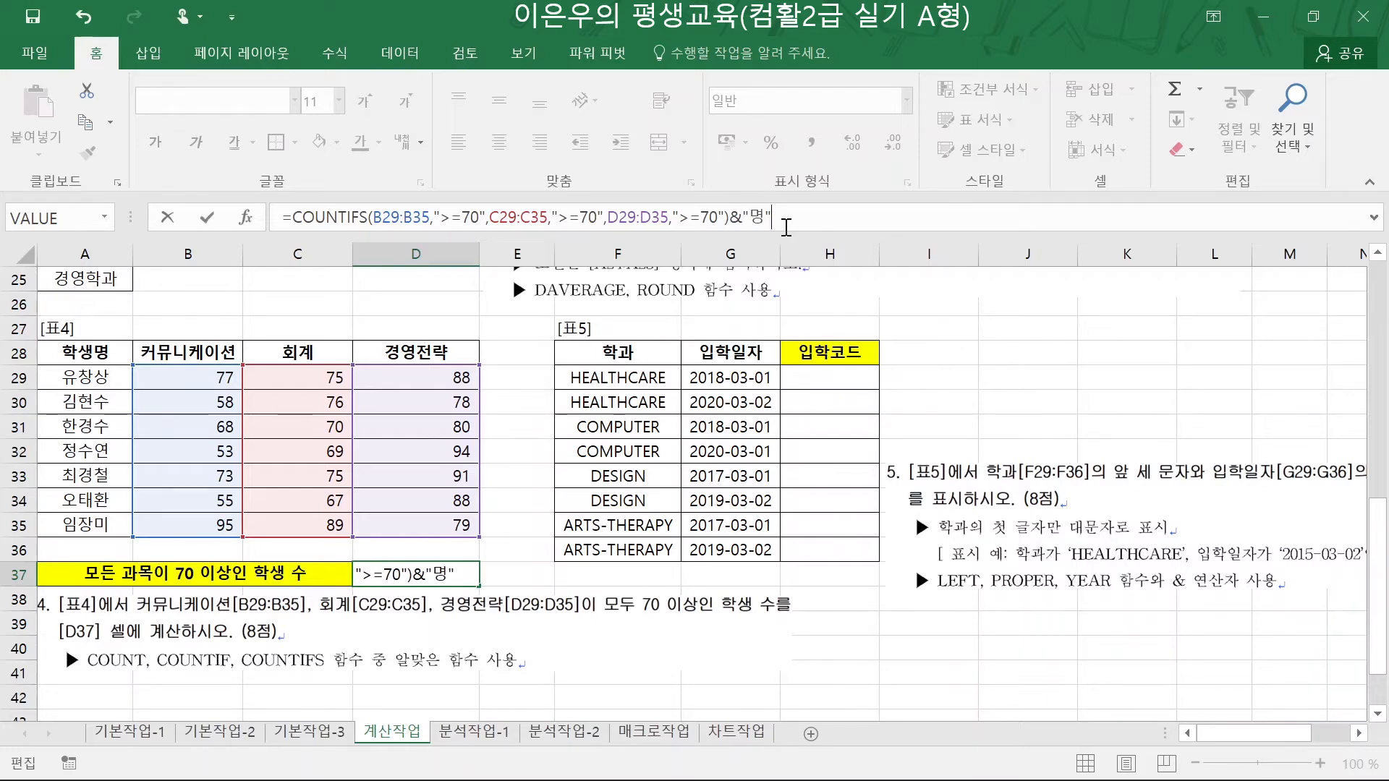
type("ㅕㅇ\"")
key("Return")
left_click(422, 573)
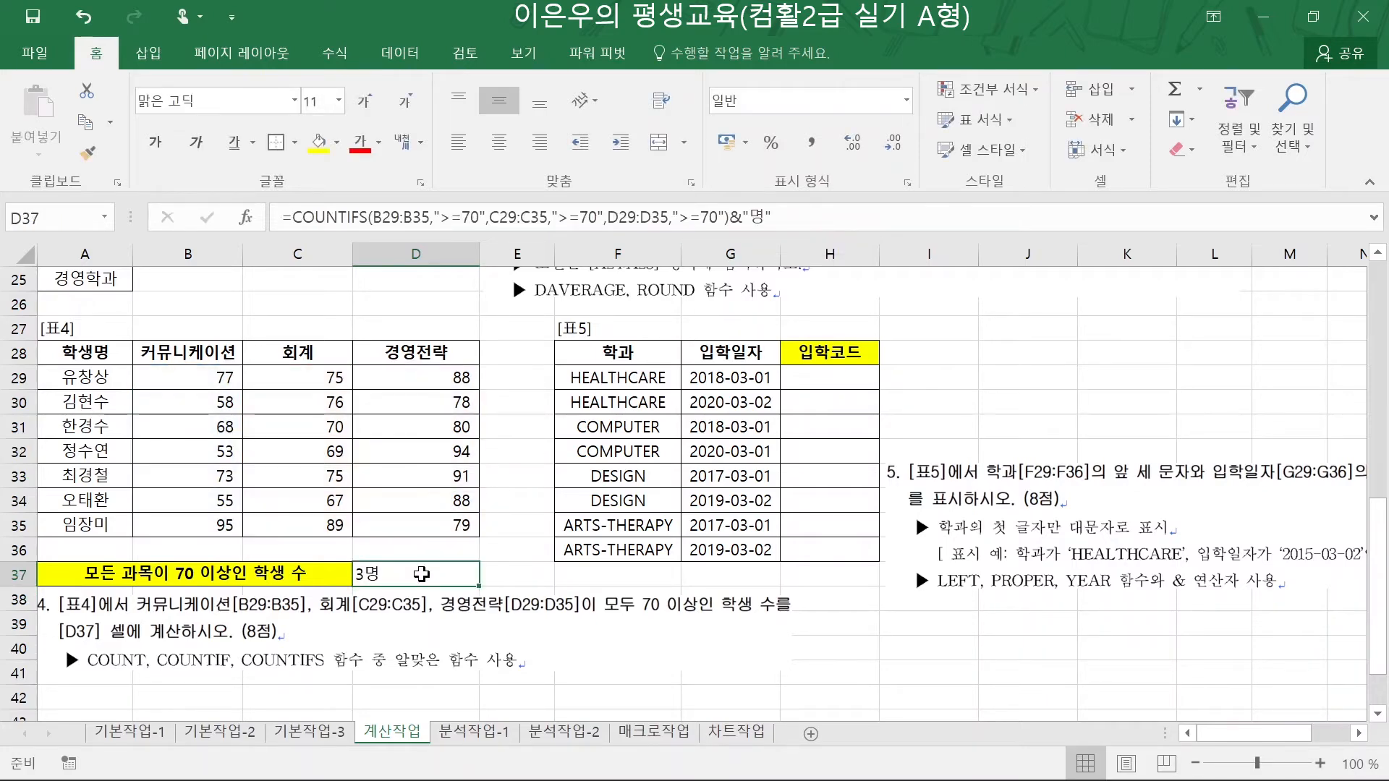
key("ctrl+z")
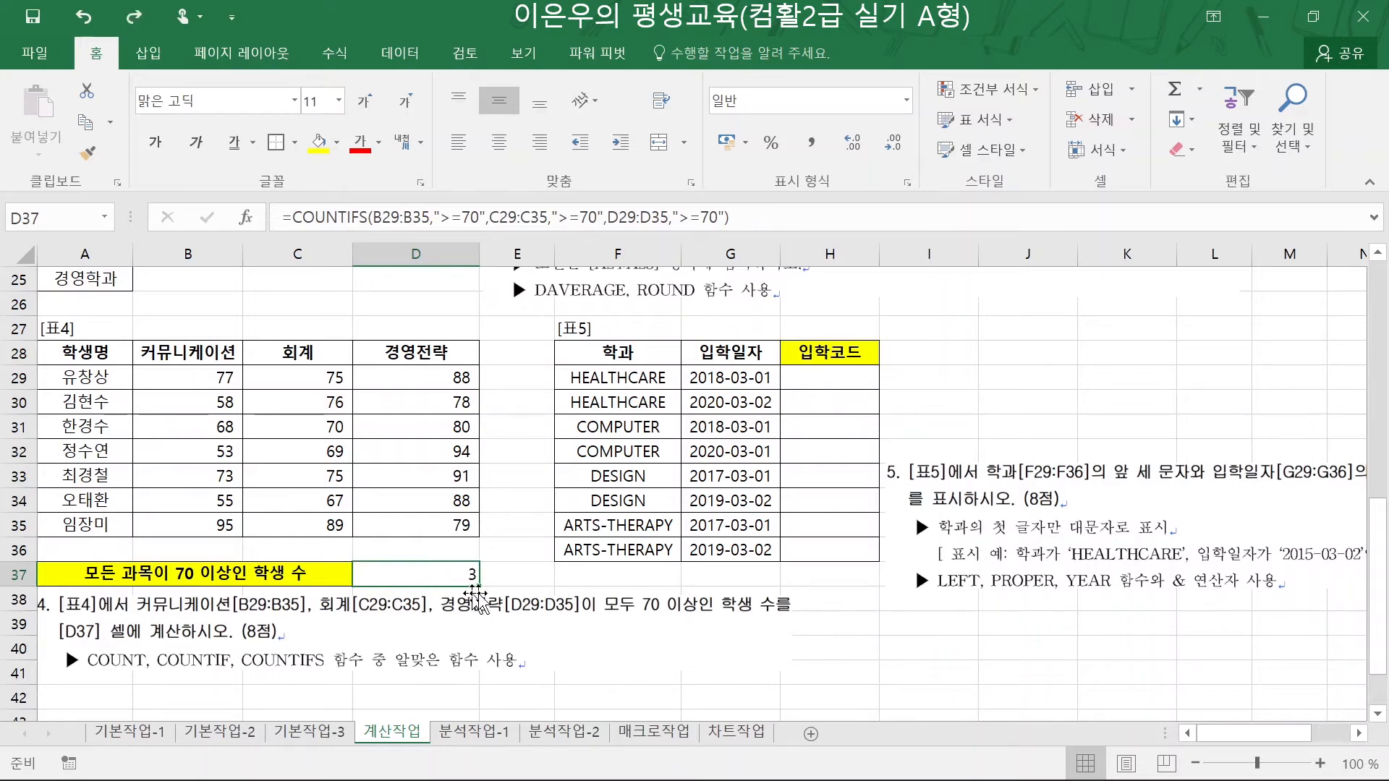
- Move the question 5 instruction picture directly below the [표5] table, starting at about row 37
left_click(835, 377)
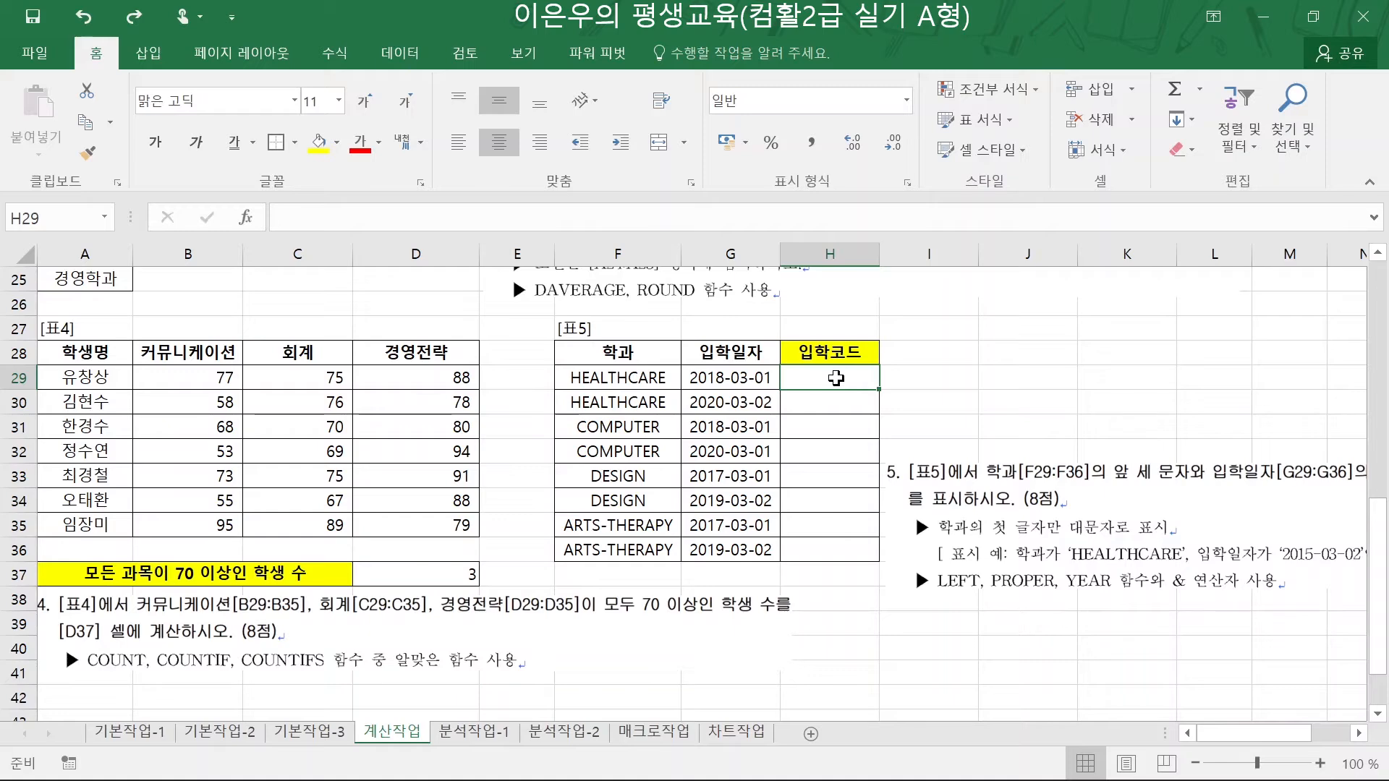
scroll(835, 378, "up", 2)
scroll(832, 378, "down", 2)
scroll(941, 492, "up", 1)
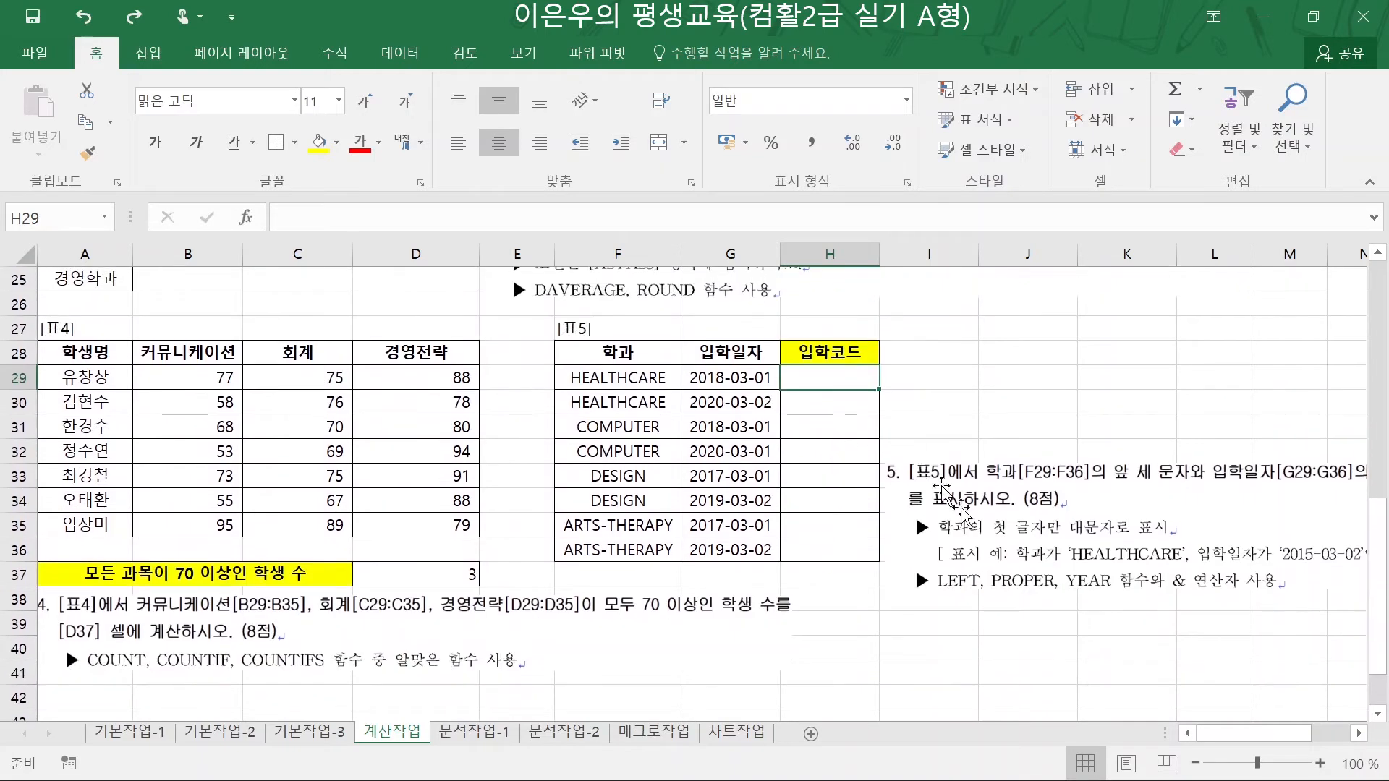
left_click(1359, 733)
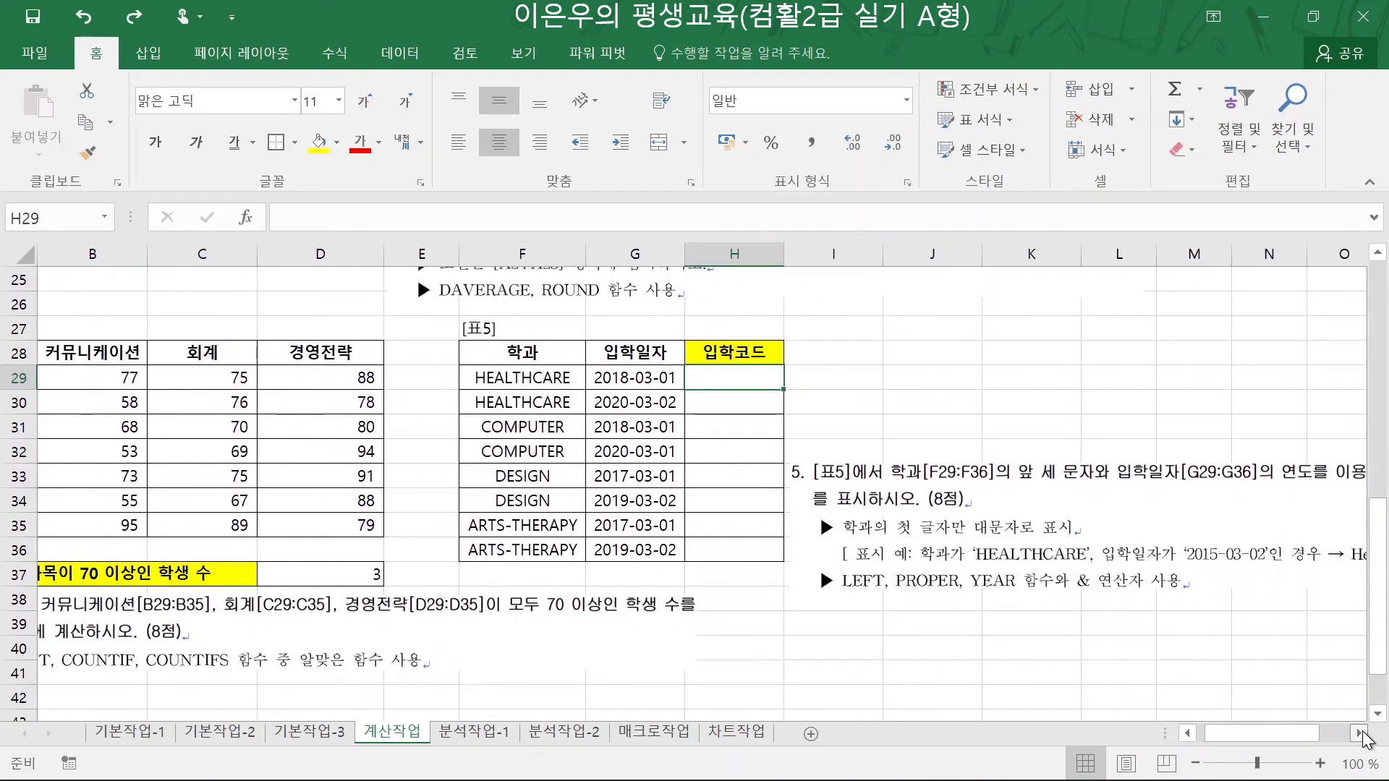
mouse_move(1266, 733)
left_mouse_down()
mouse_move(1292, 732)
mouse_move(1266, 739)
left_mouse_up()
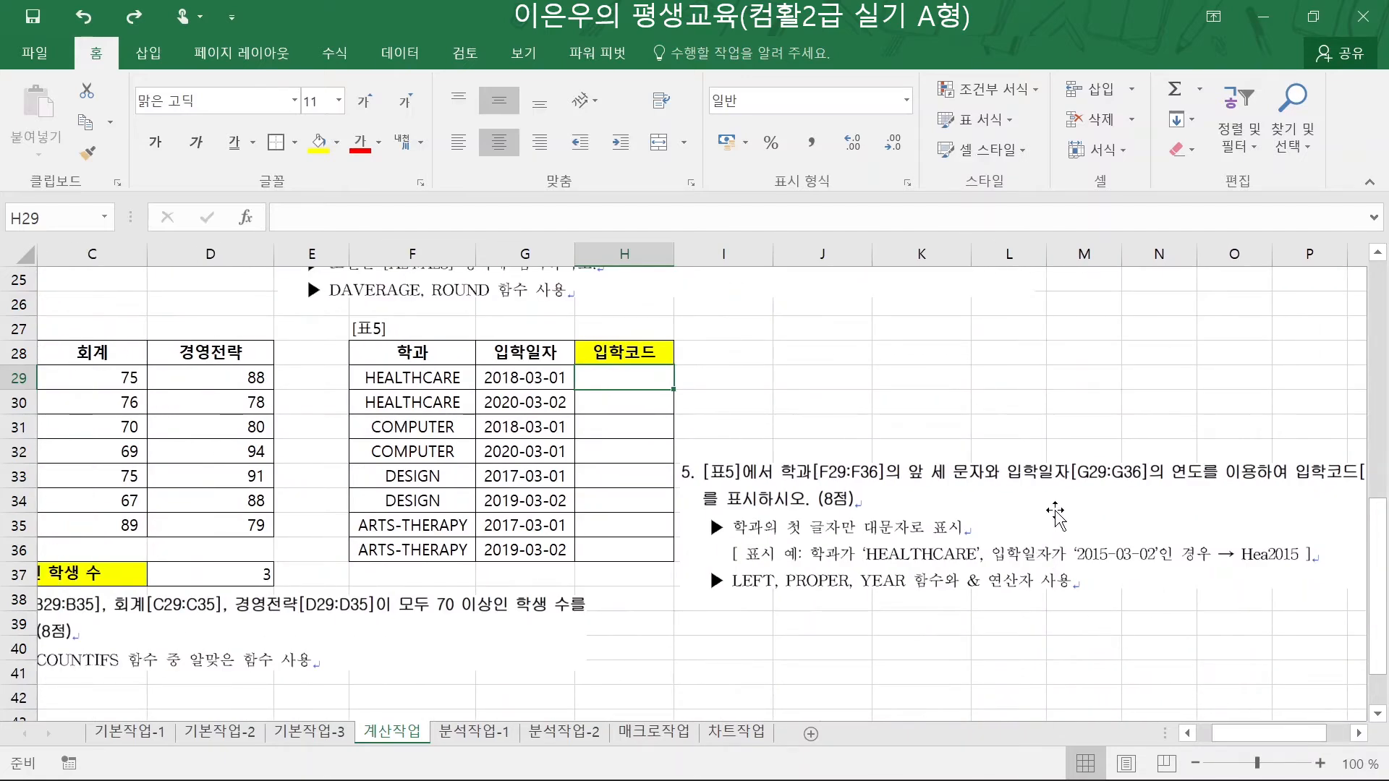
left_click_drag(1055, 512, 699, 619)
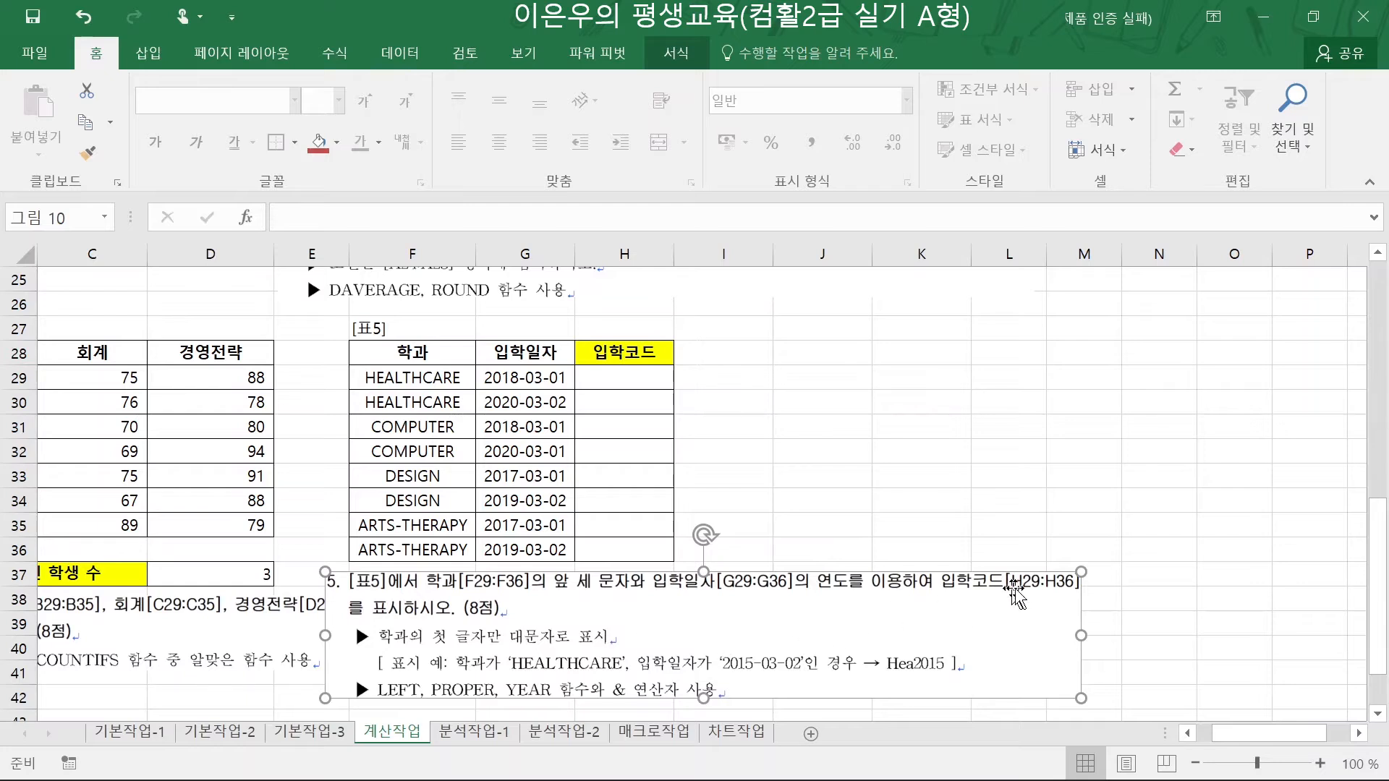
- Enter a LEFT formula in H29 that extracts the first 3 characters of the department in F29
left_click(624, 378)
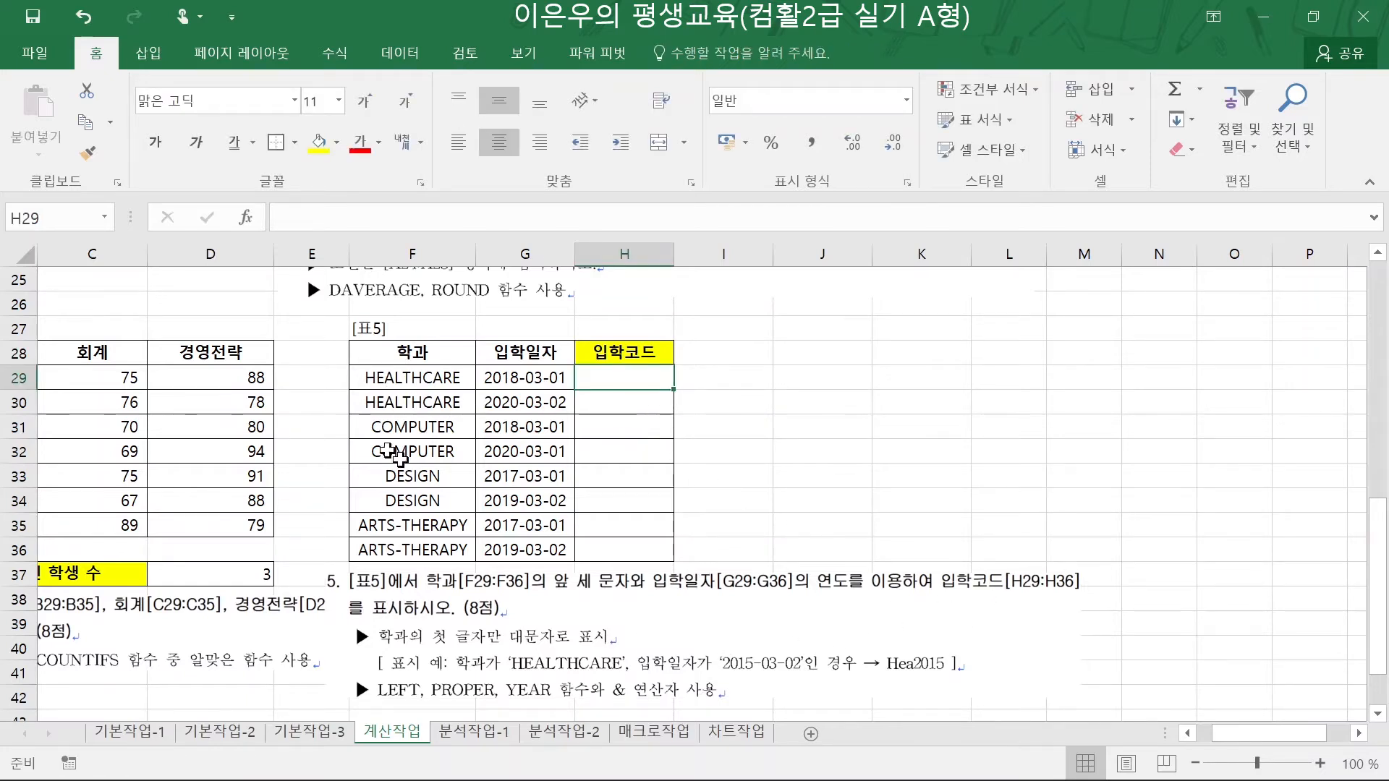
type("ㅣ")
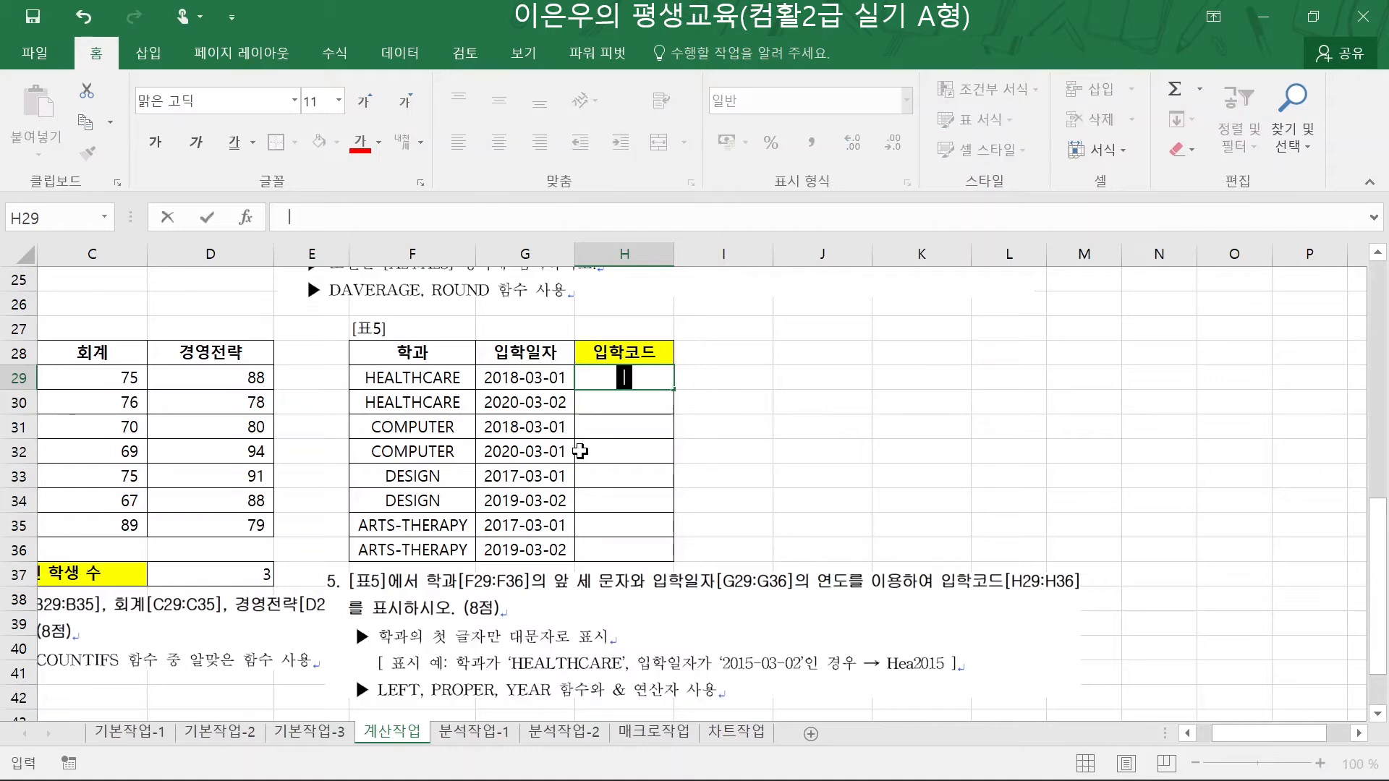
type("=le")
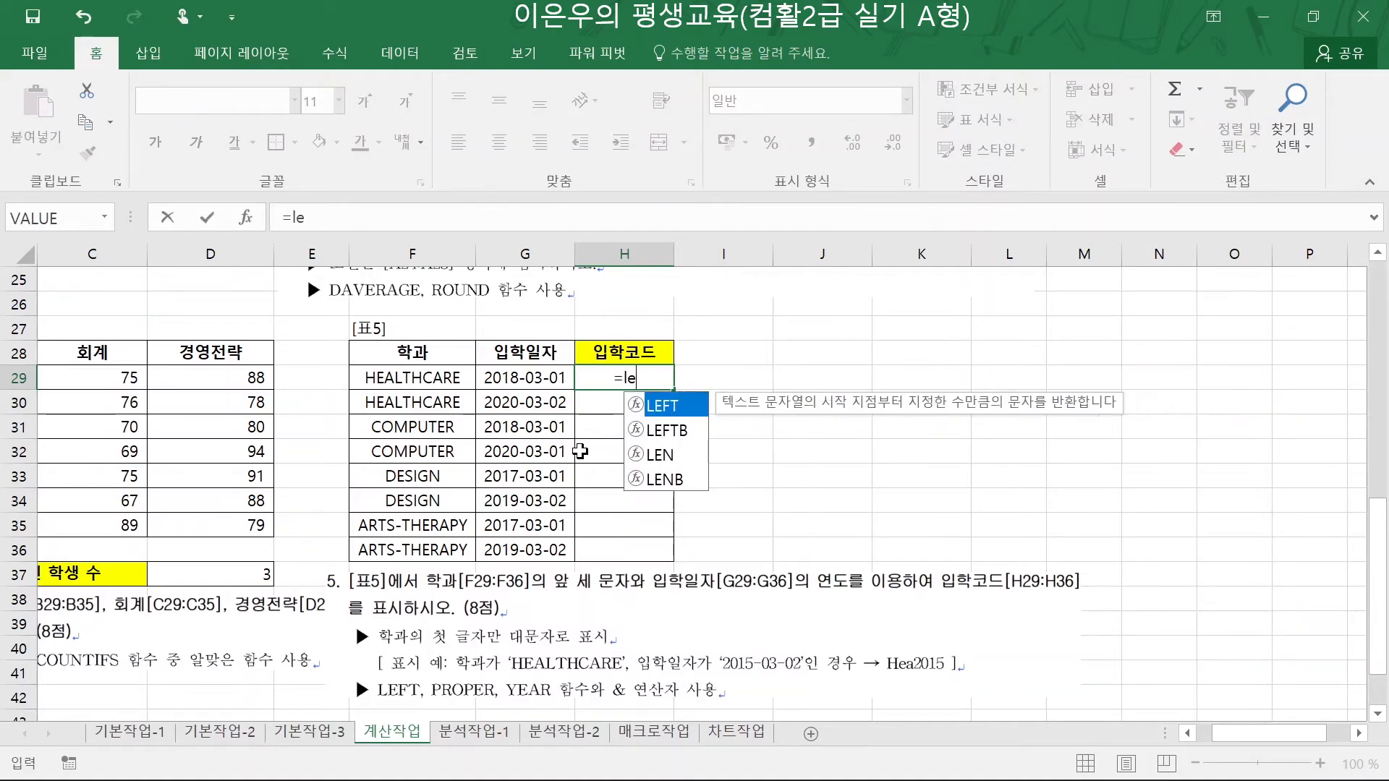
key("Tab")
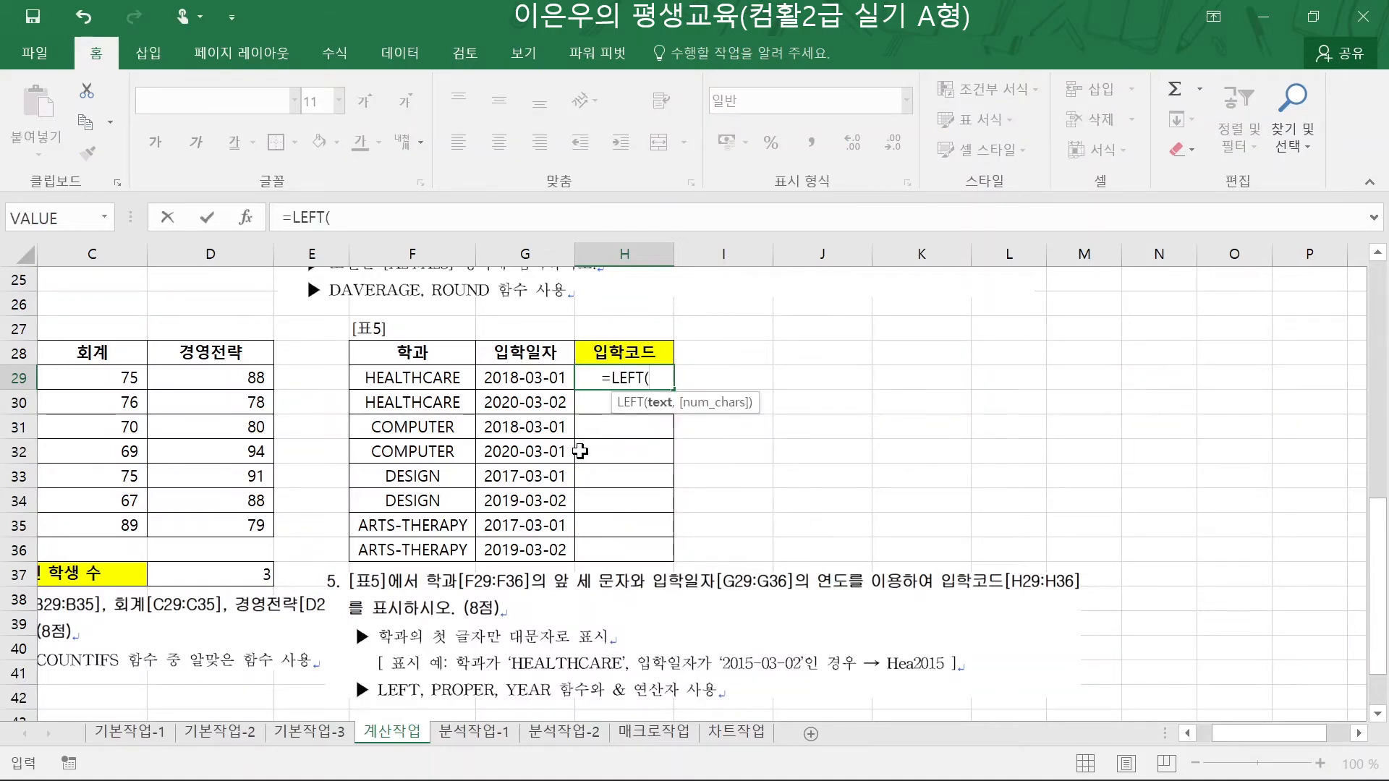
left_click(427, 375)
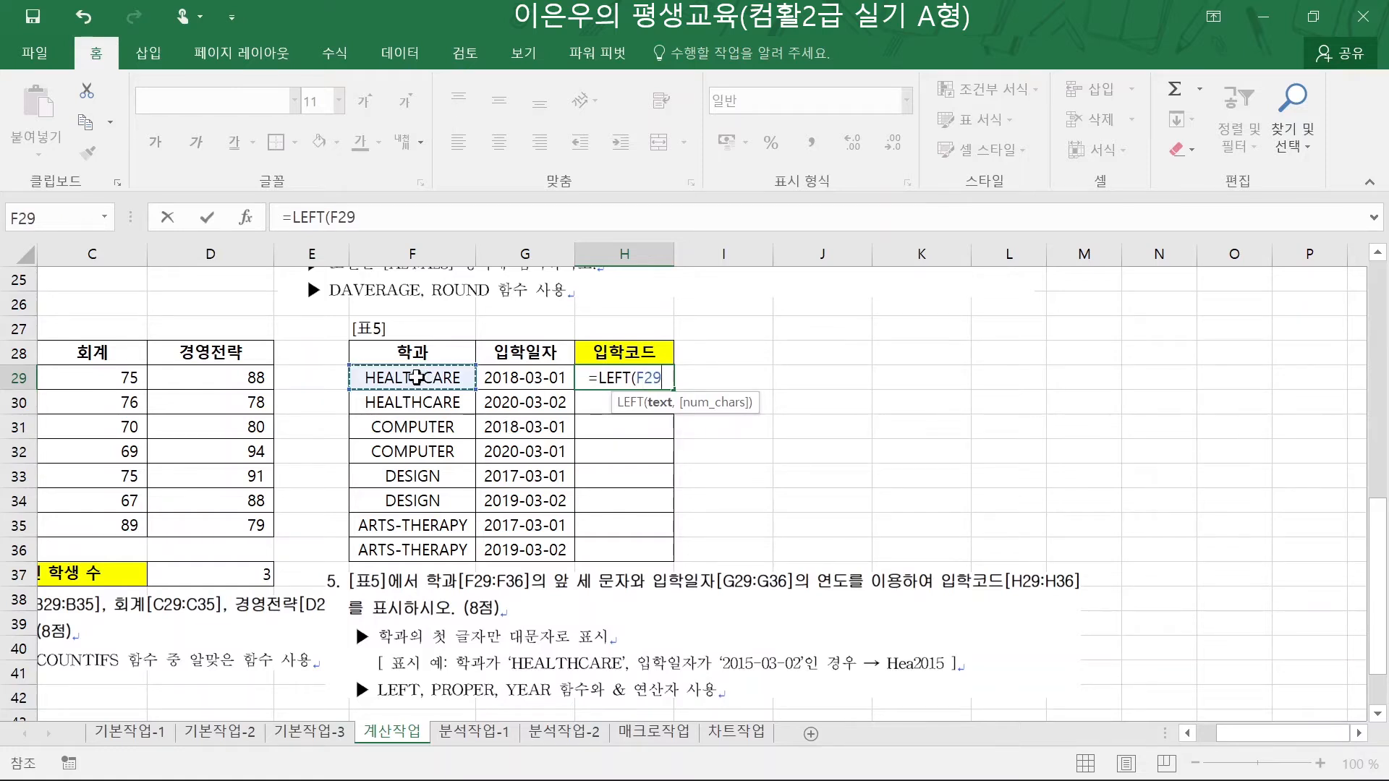
type(",3")
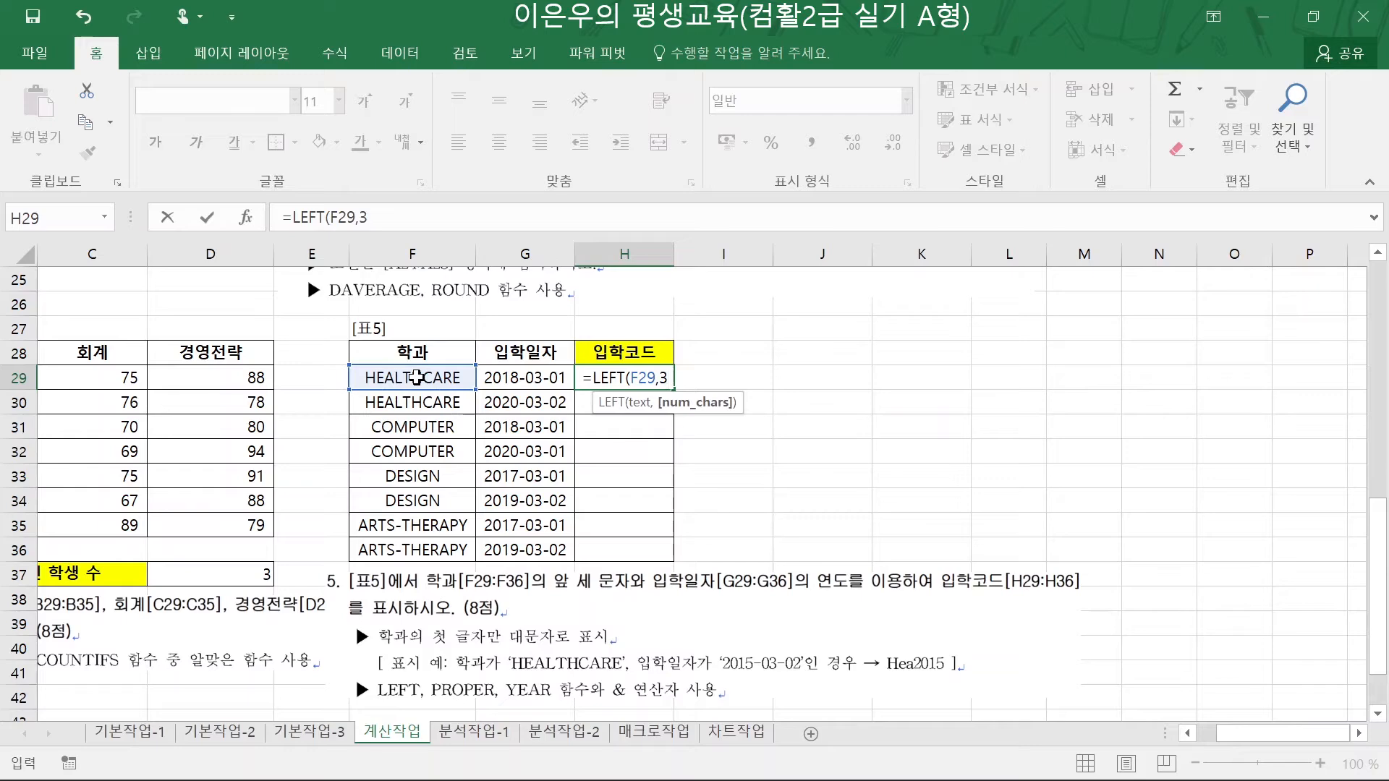
key("BackSpace")
key("BackSpace")
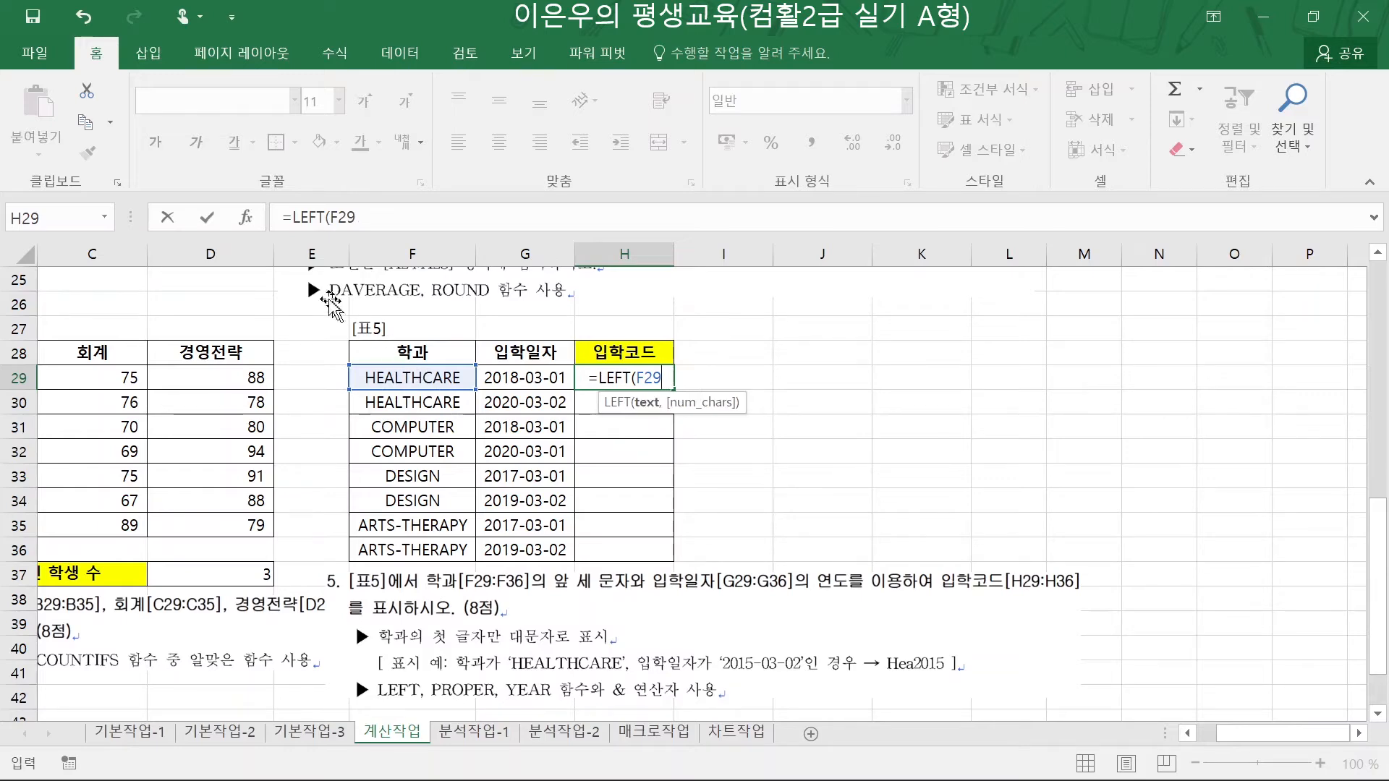
left_click(246, 219)
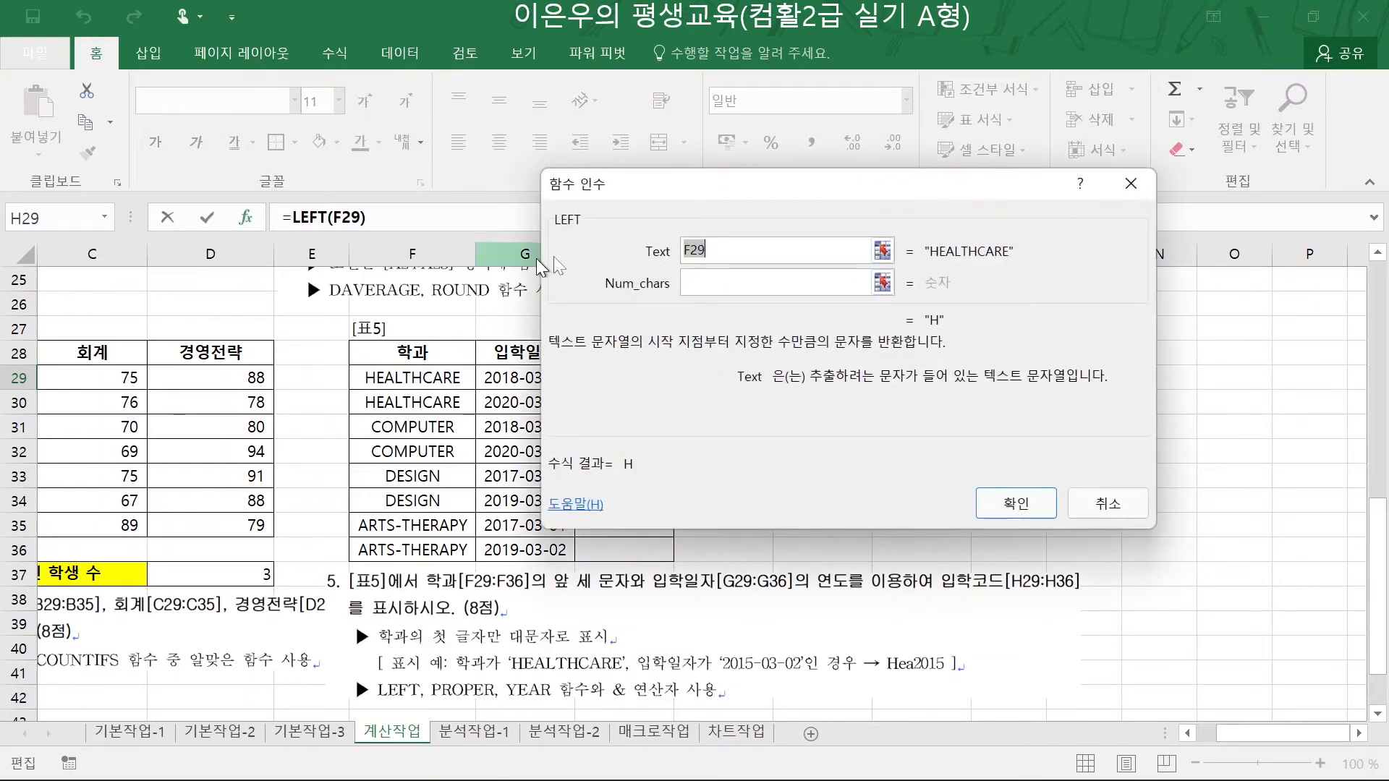
left_click(698, 284)
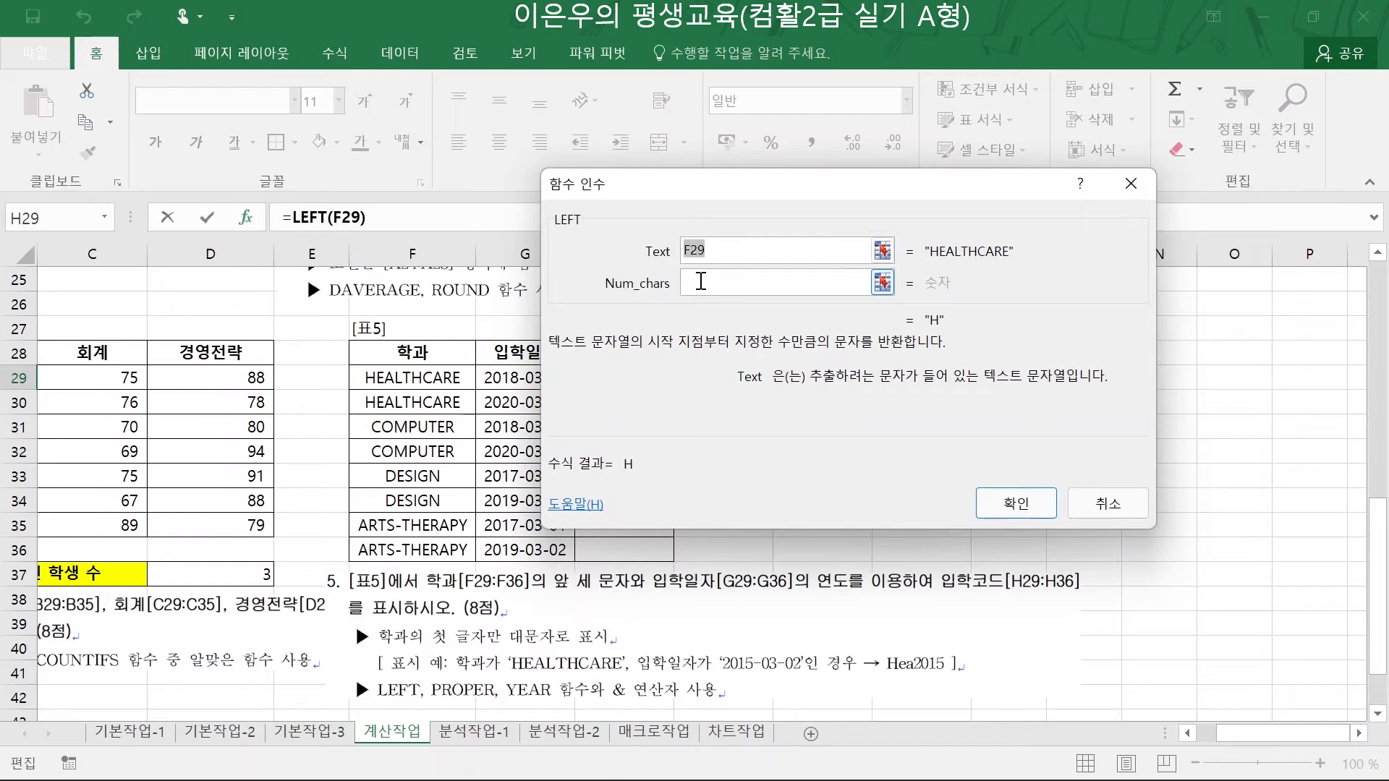
type("3")
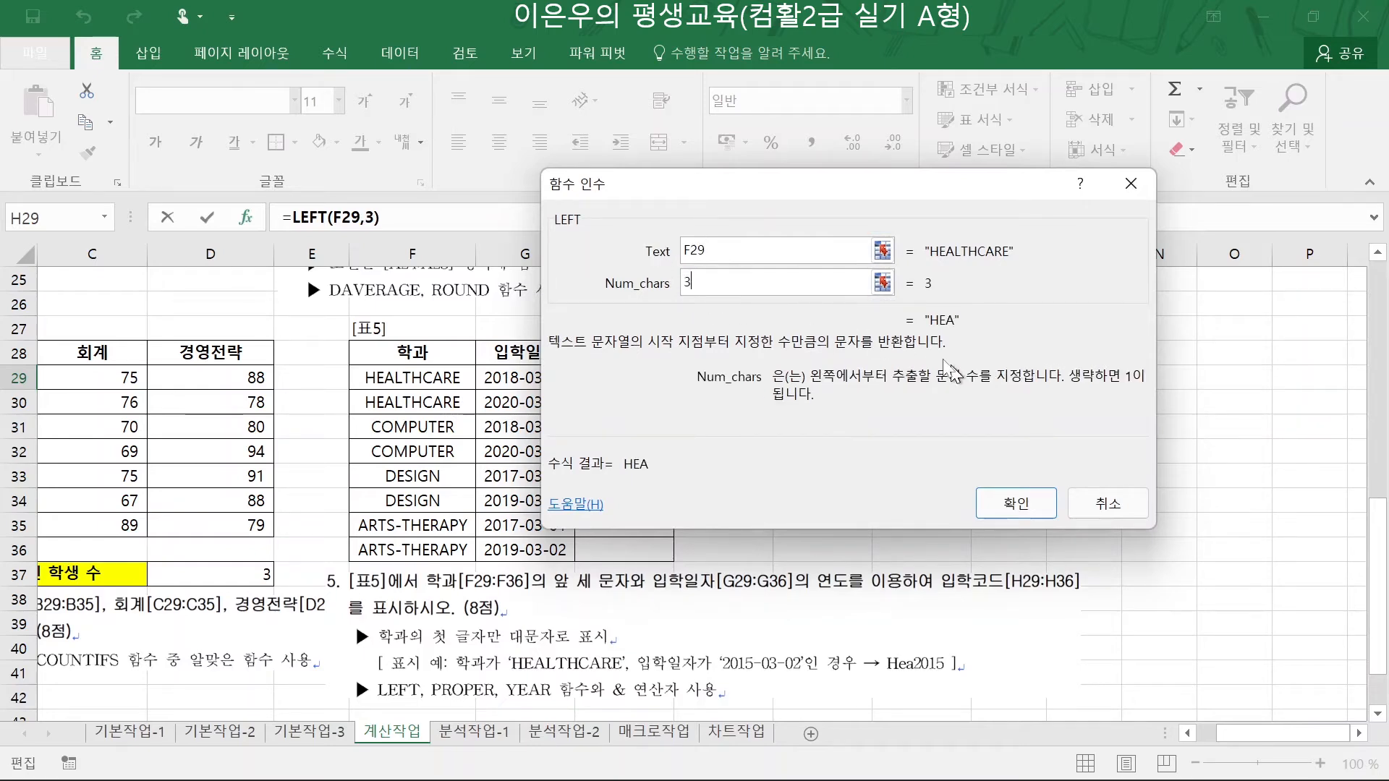
left_click(1022, 502)
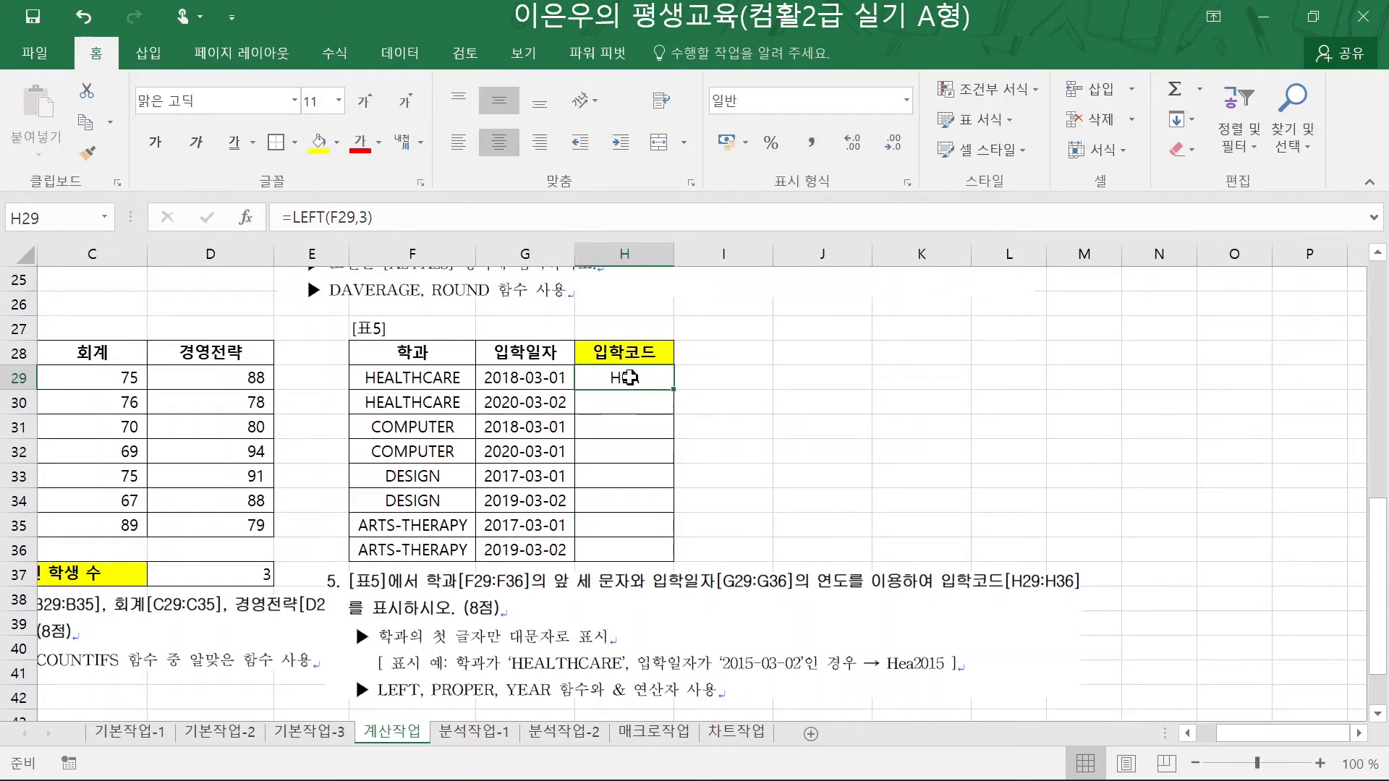
- Wrap the LEFT formula in H29 in PROPER so only the first letter is capitalised
left_click(293, 217)
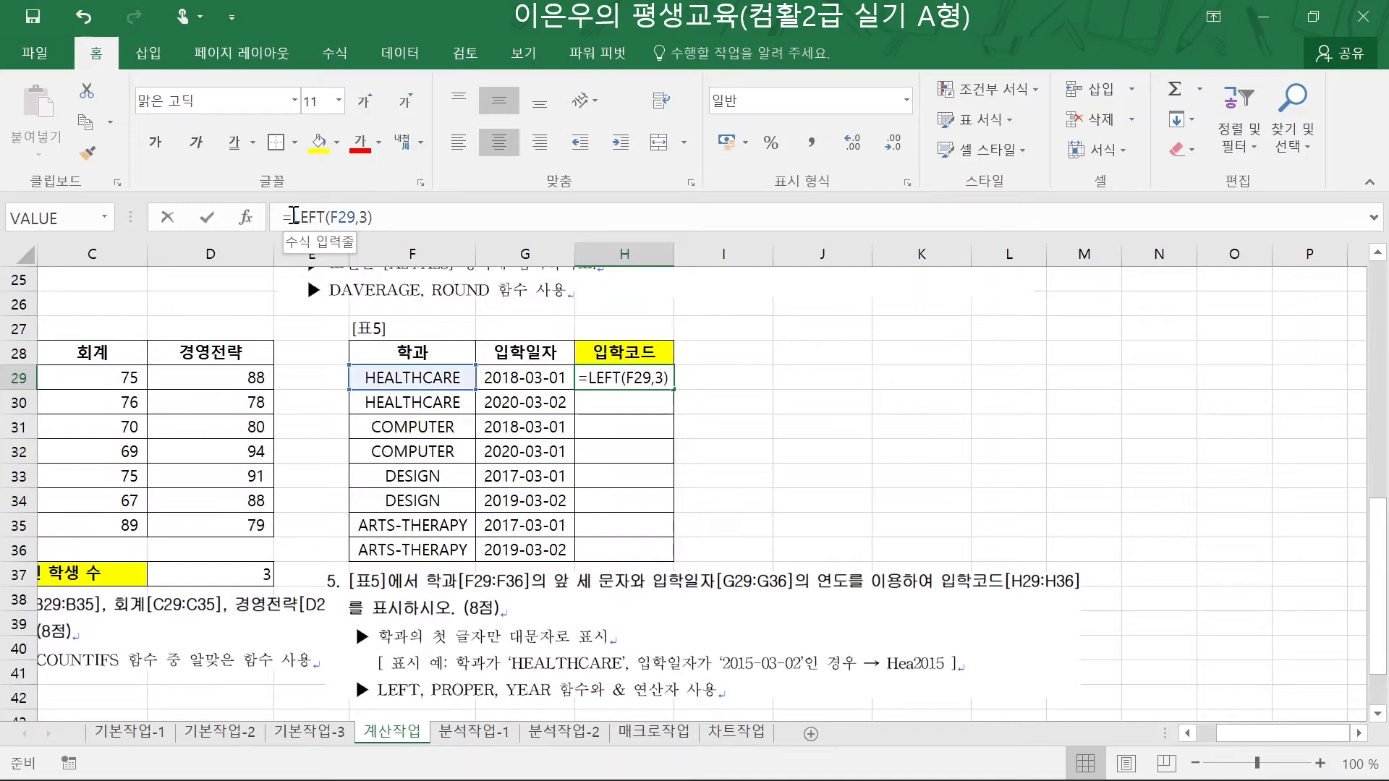
type("pro")
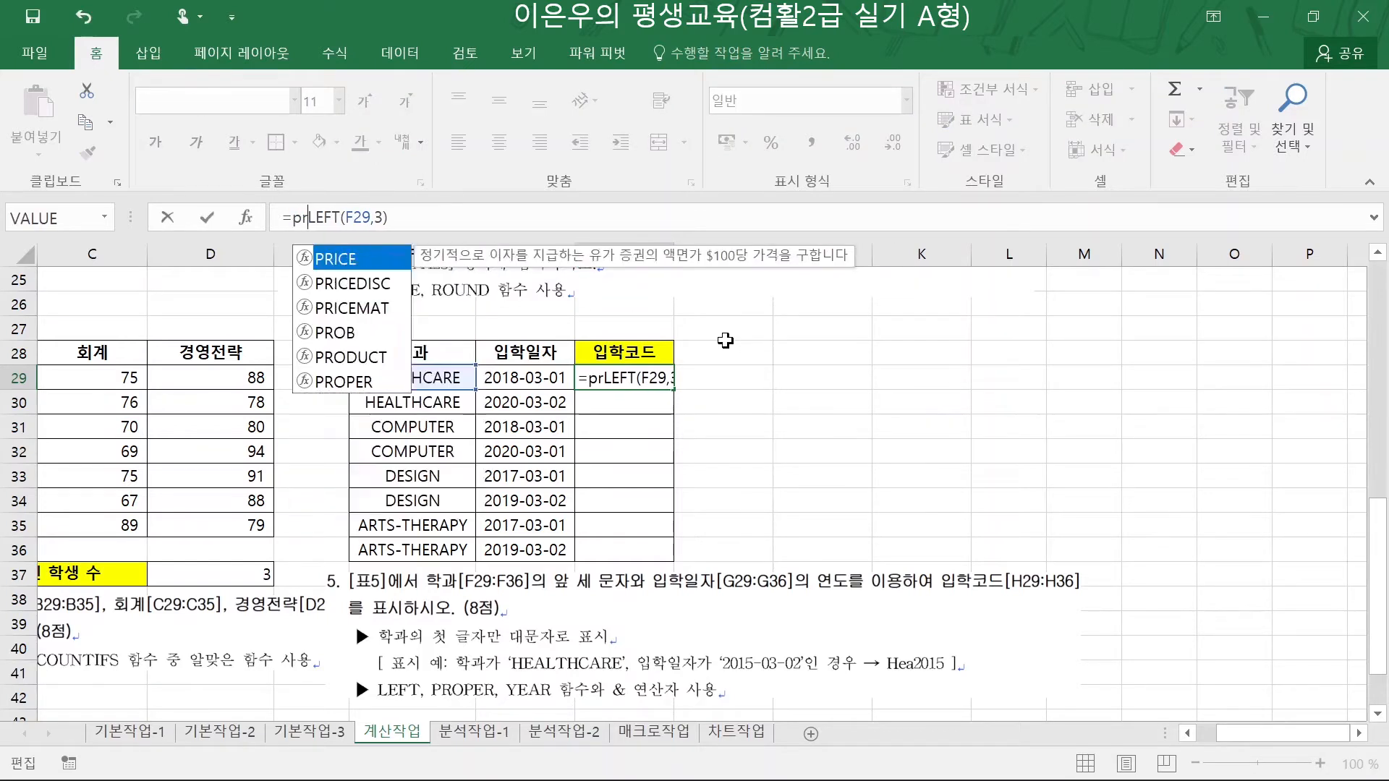
type("p")
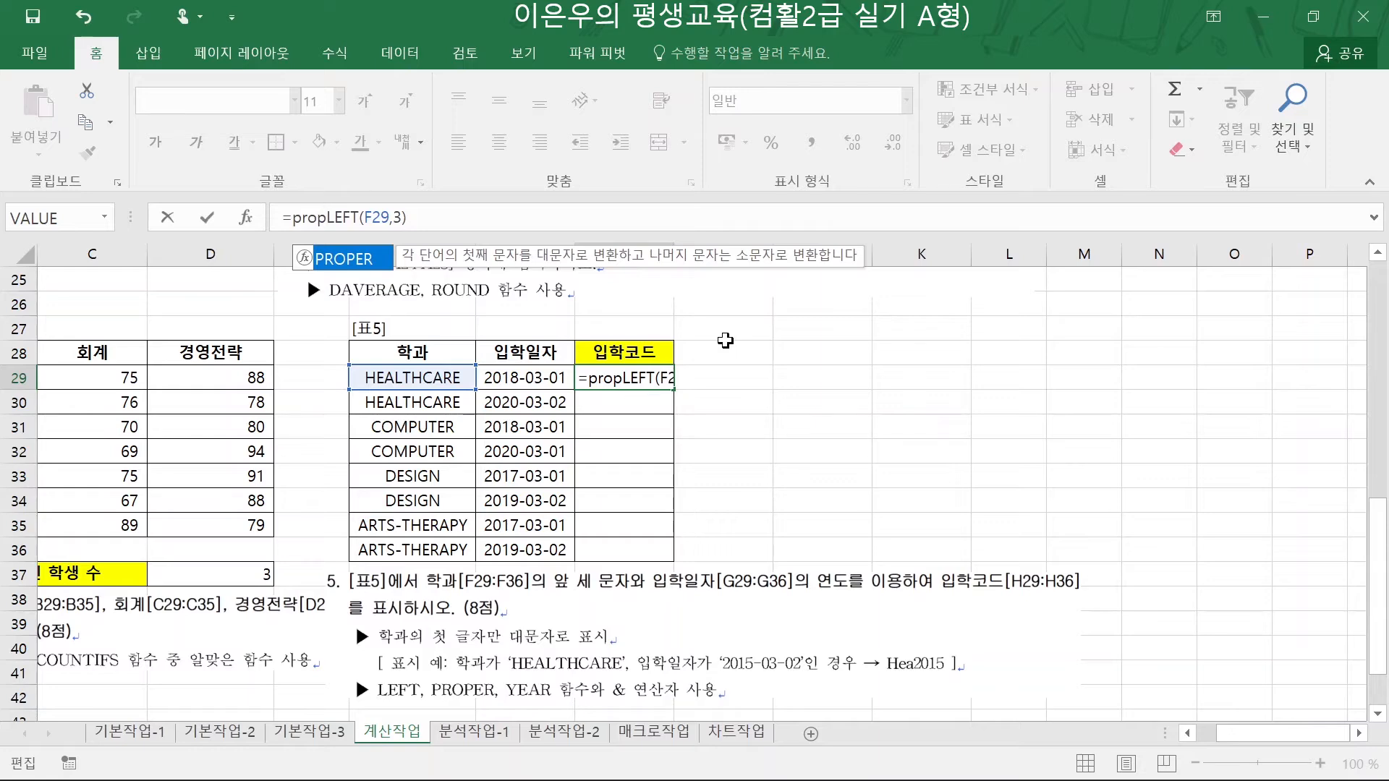
key("Tab")
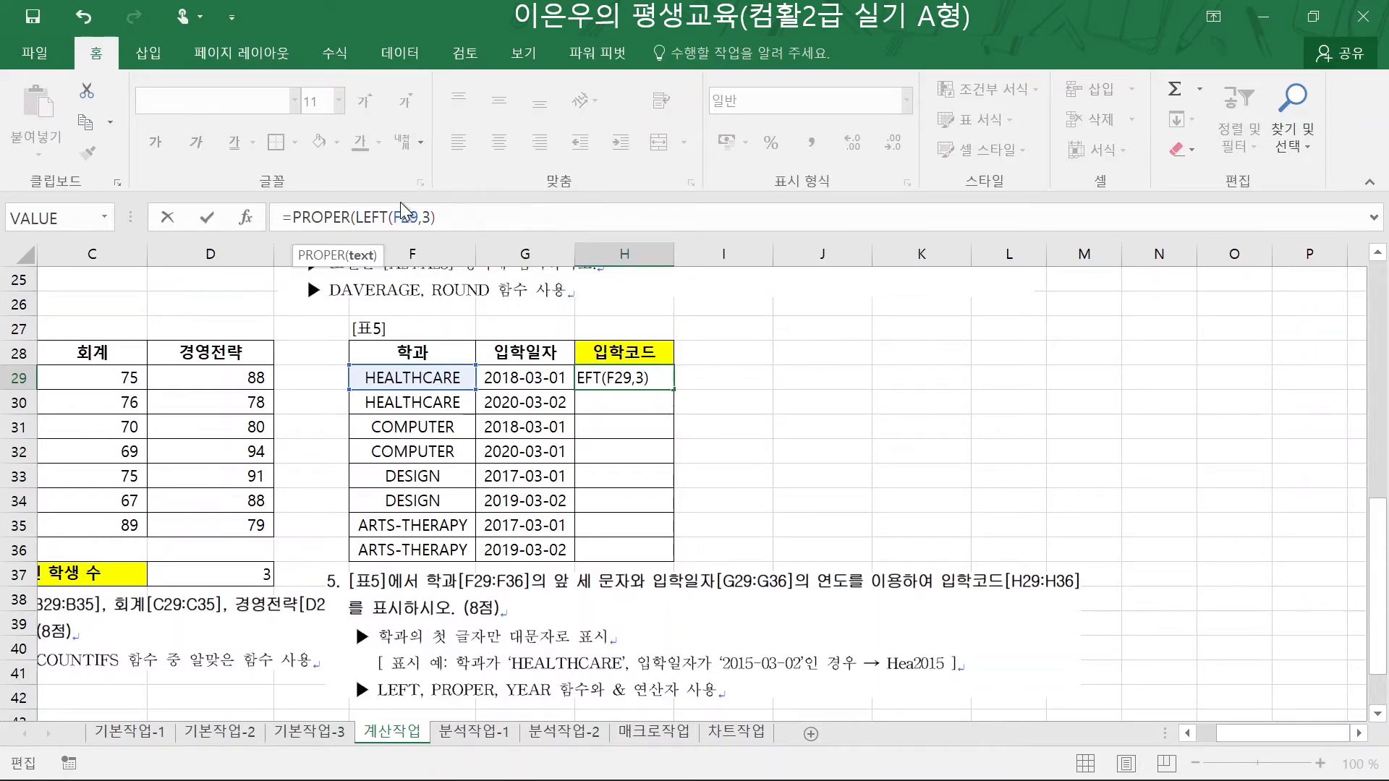
key("Return")
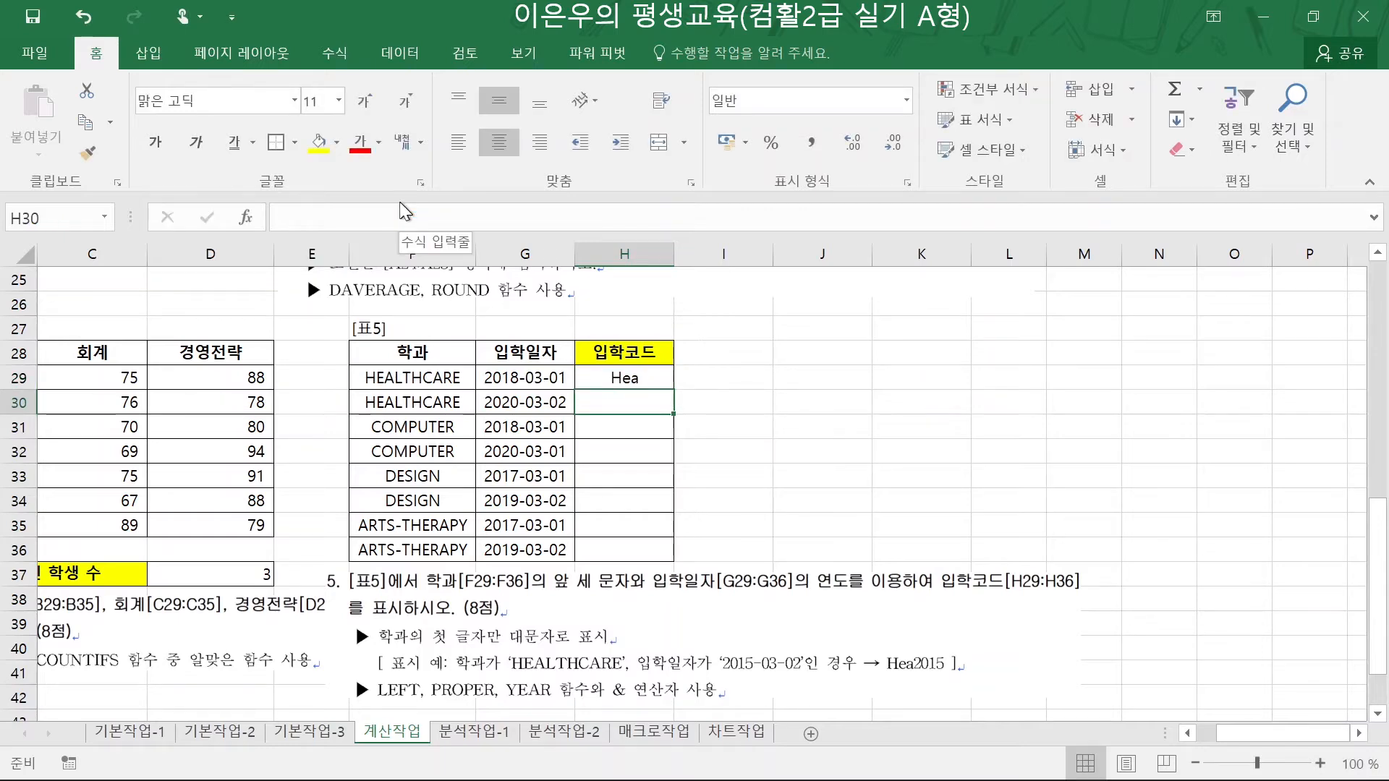
- Append the year of the admission date in G29 to the H29 formula using & and the YEAR function
left_click(641, 385)
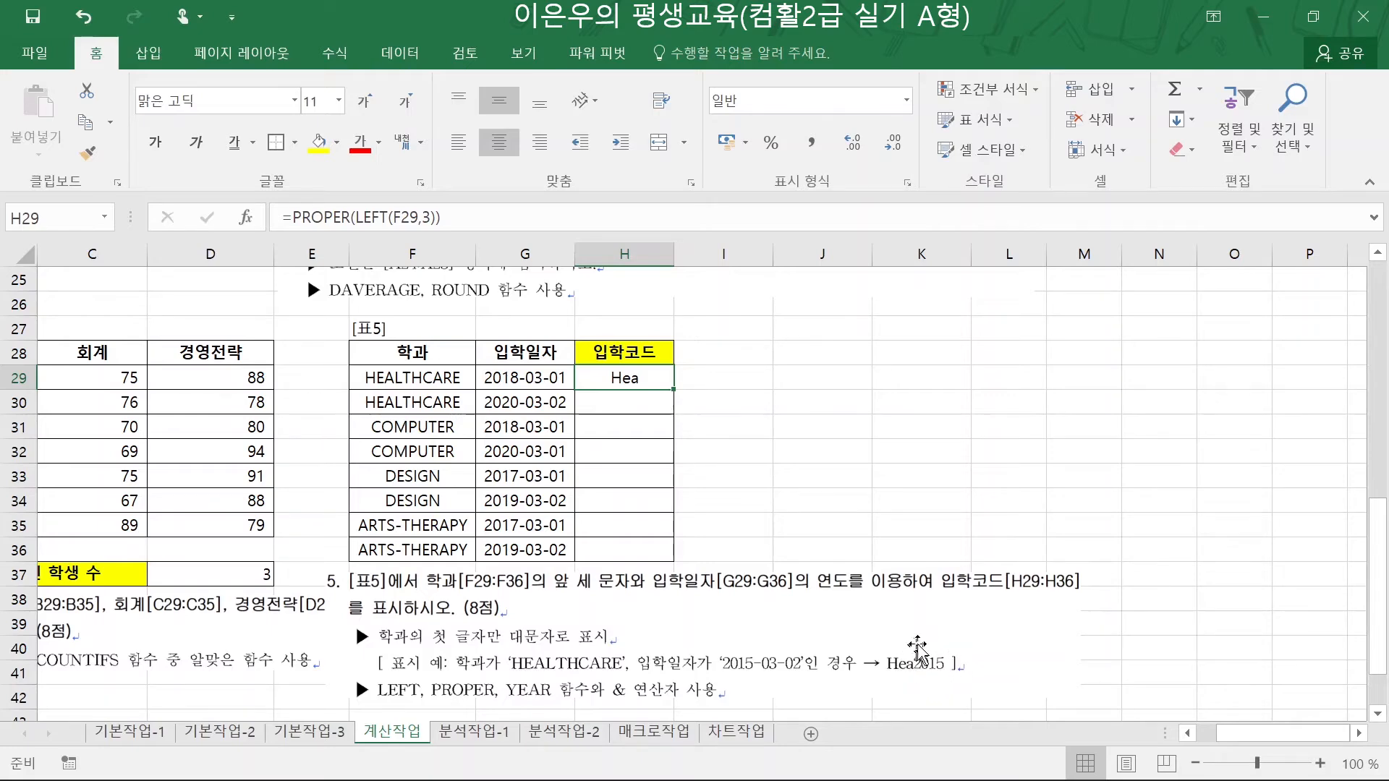
left_click(485, 216)
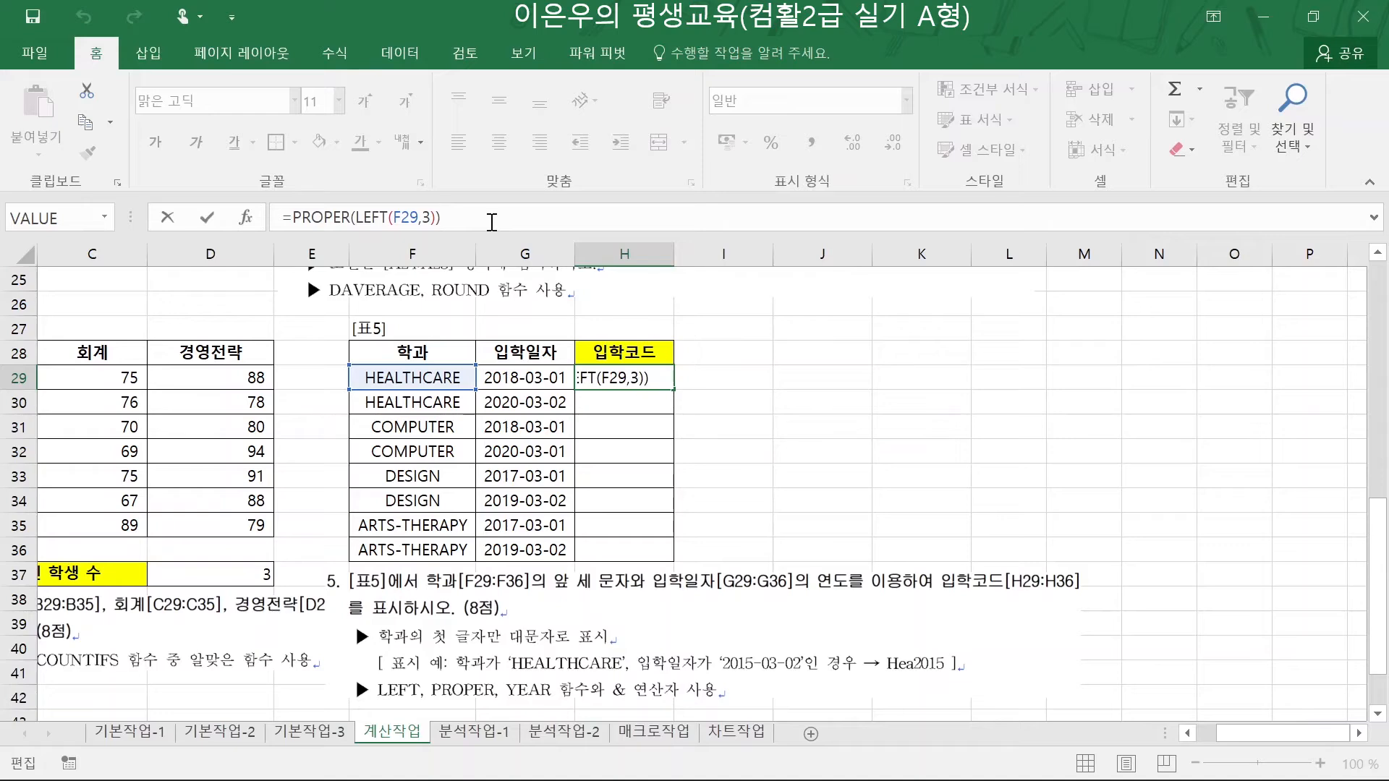
type("&y")
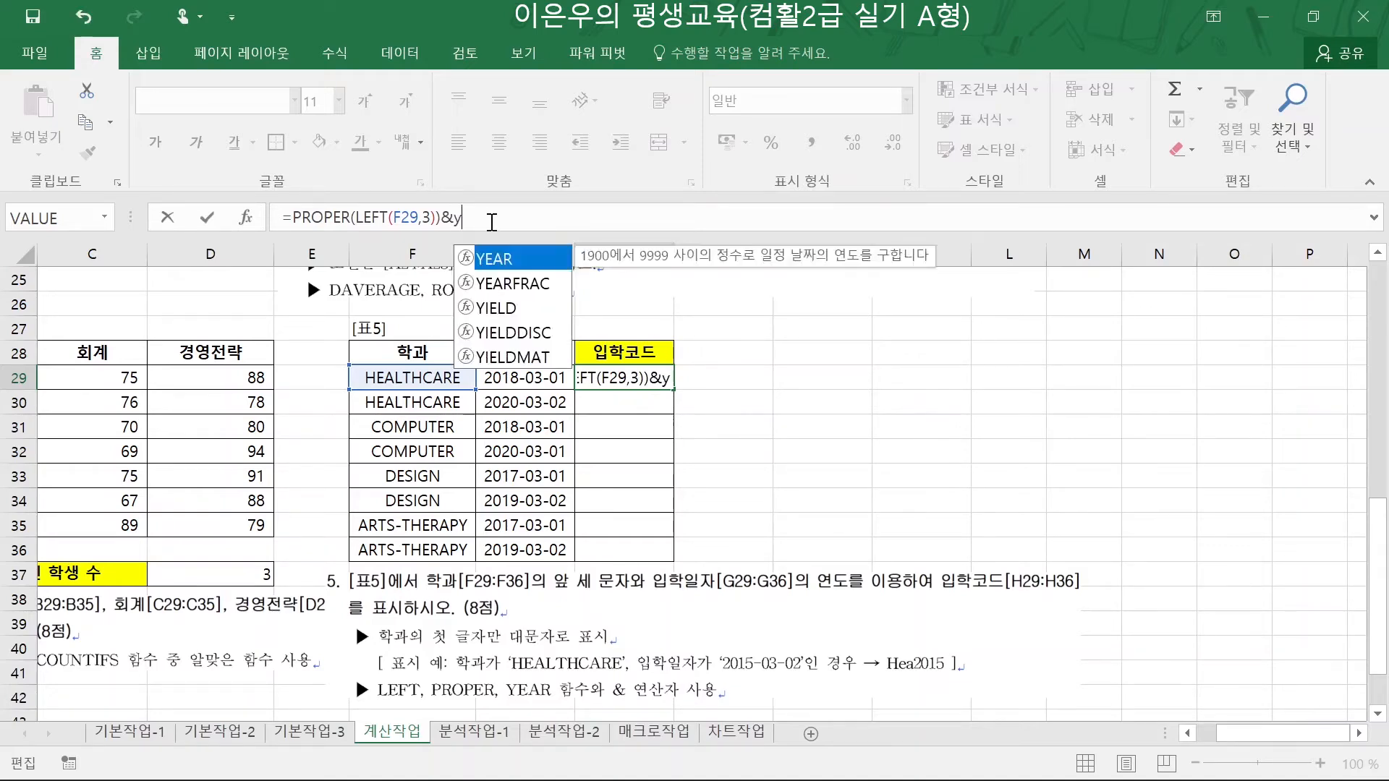
key("Tab")
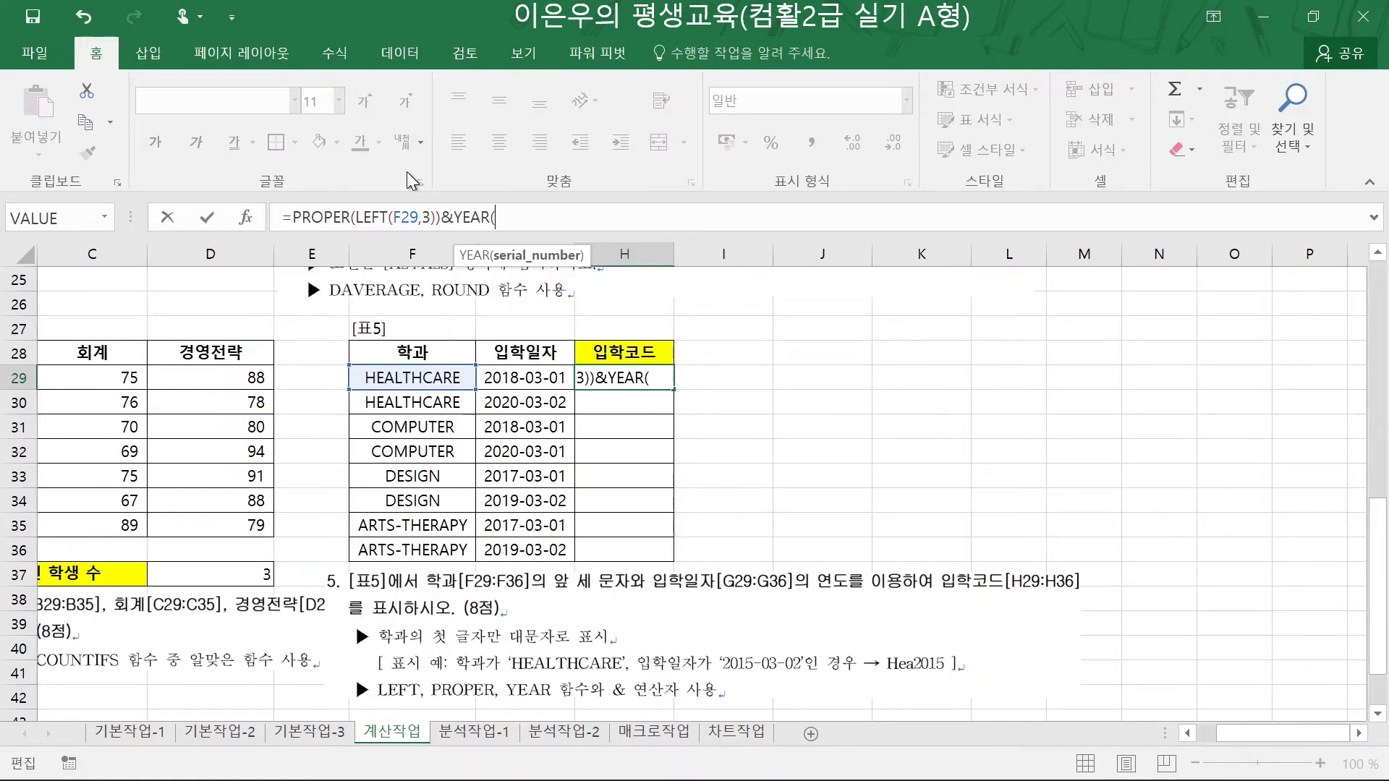
left_click(532, 377)
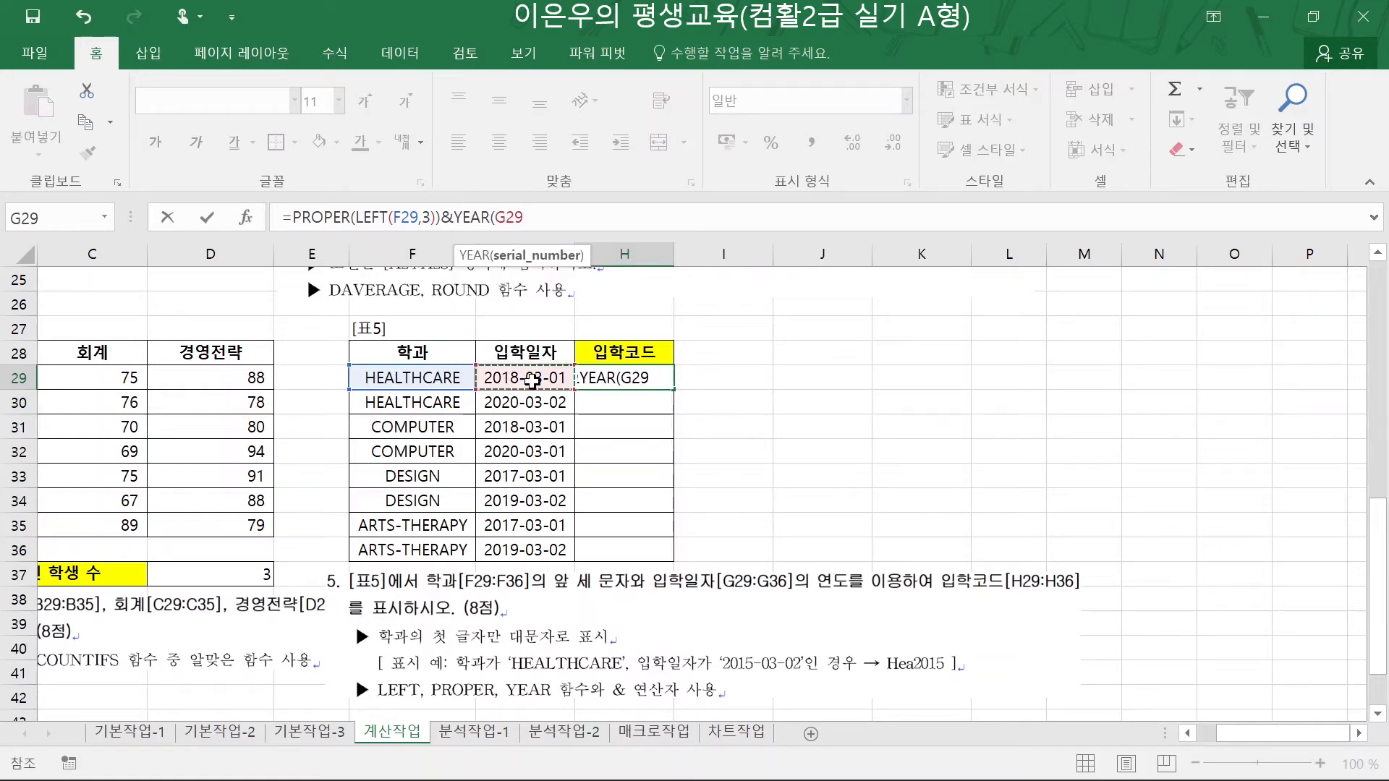
key("Return")
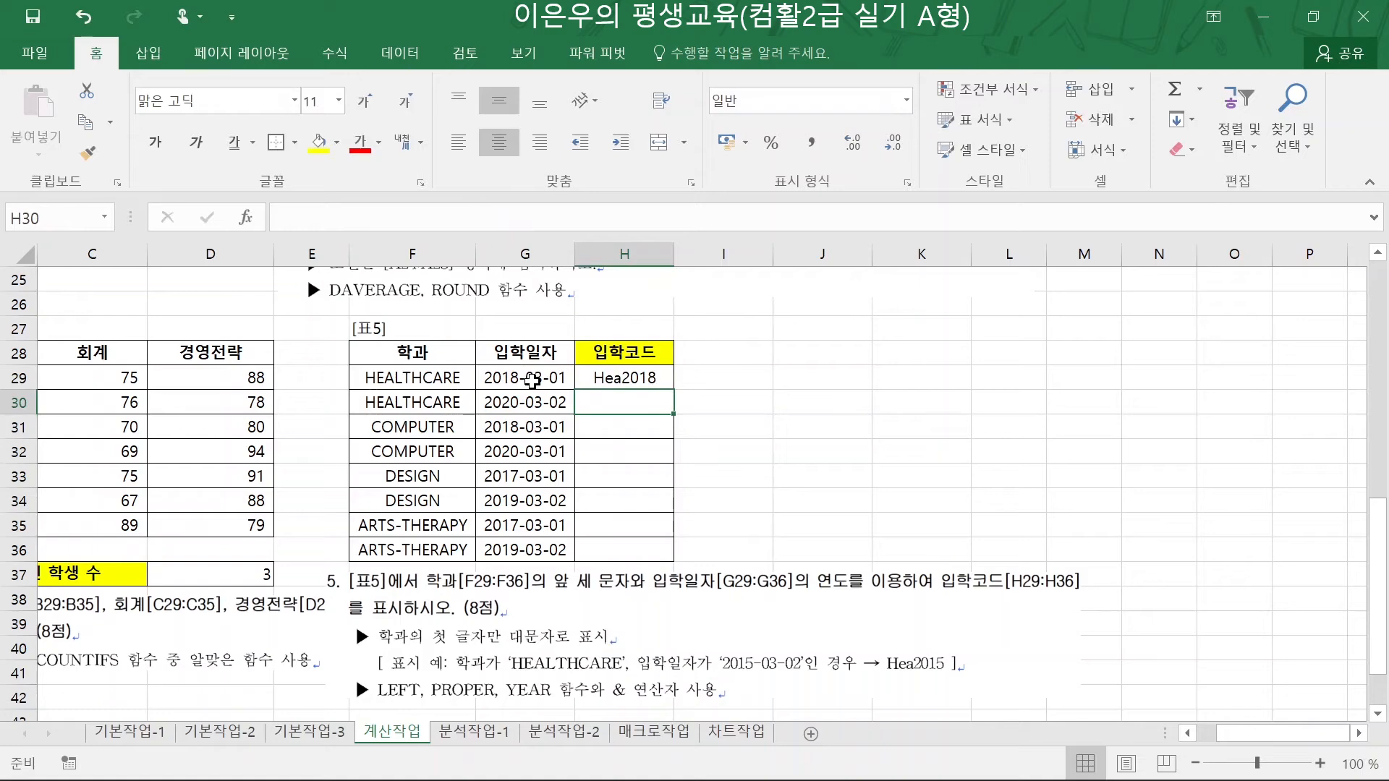
- Check the admission code formula in H29 against the example and required functions in the question 5 instructions
left_click(651, 379)
left_click(908, 667)
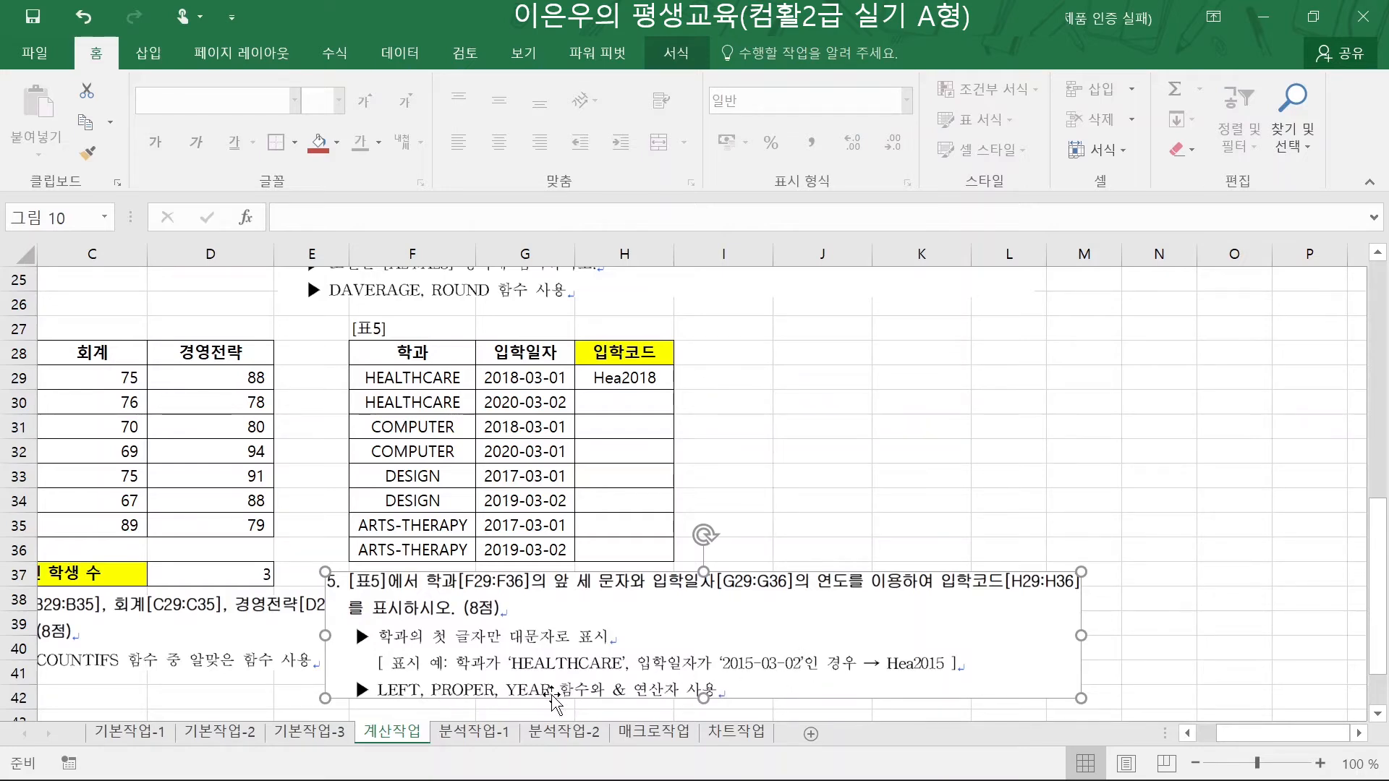
left_click(617, 381)
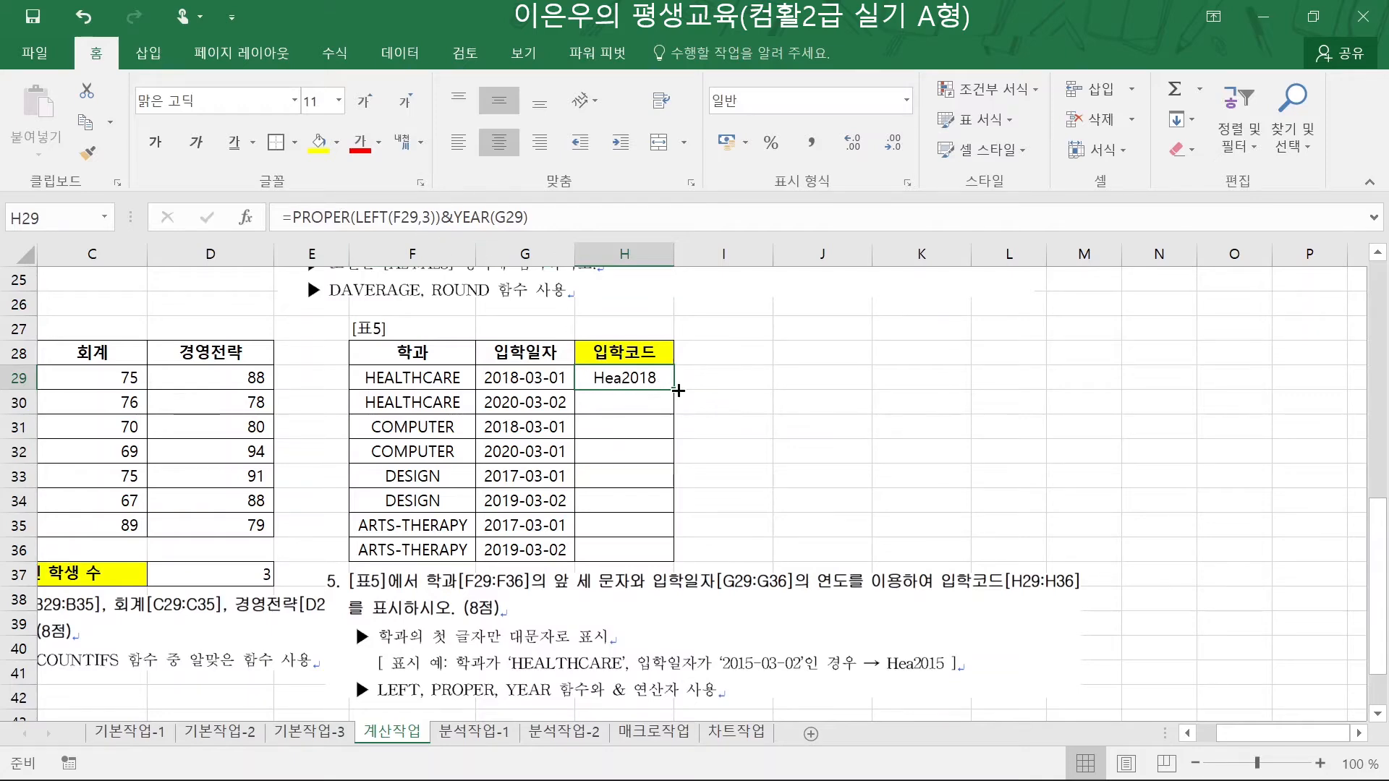
- Fill the admission code formula from H29 down through H36
left_click_drag(678, 391, 692, 553)
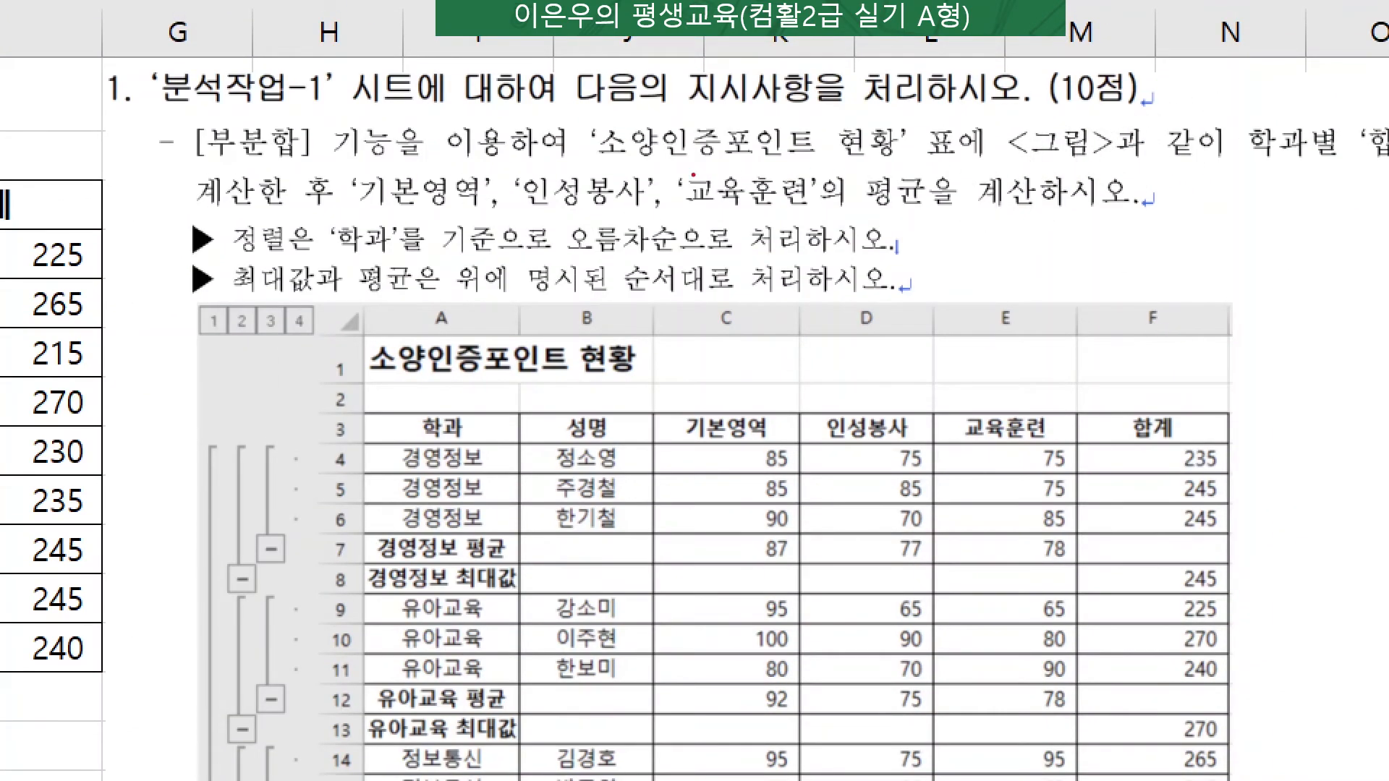
mouse_move(228, 219)
left_mouse_down()
mouse_move(335, 256)
mouse_move(399, 260)
mouse_move(899, 262)
left_mouse_up()
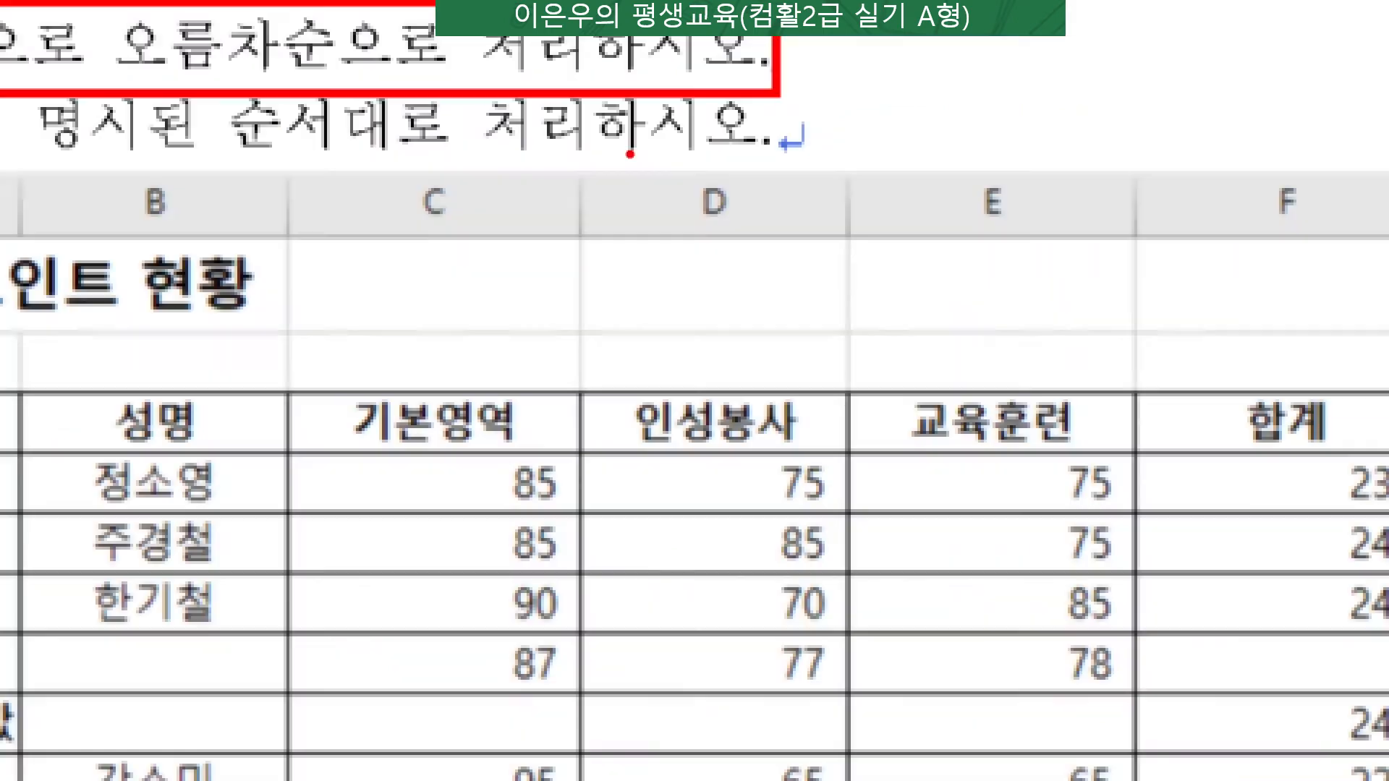
key("Escape")
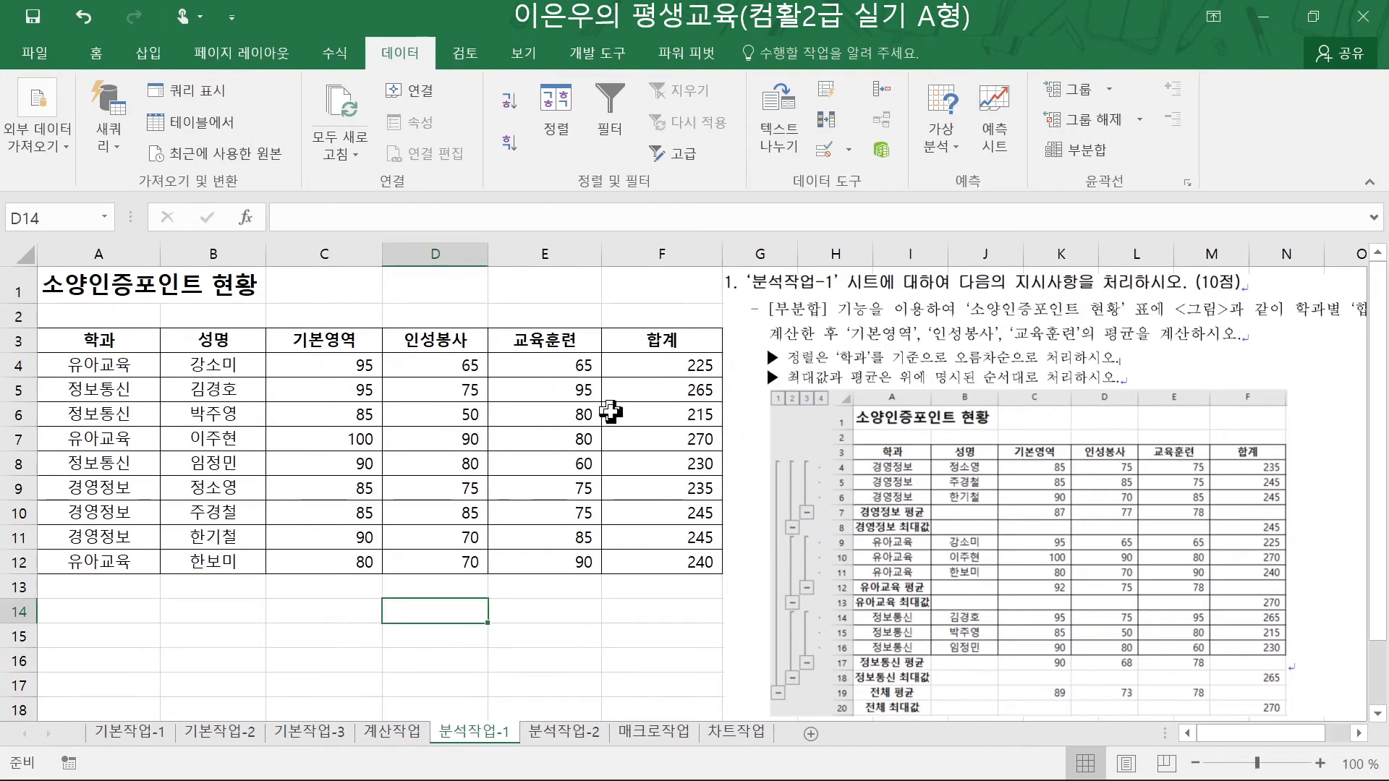
- Sort the 소양인증포인트 현황 table on 분석작업-1 by the values of 학과 in ascending order
left_click(102, 339)
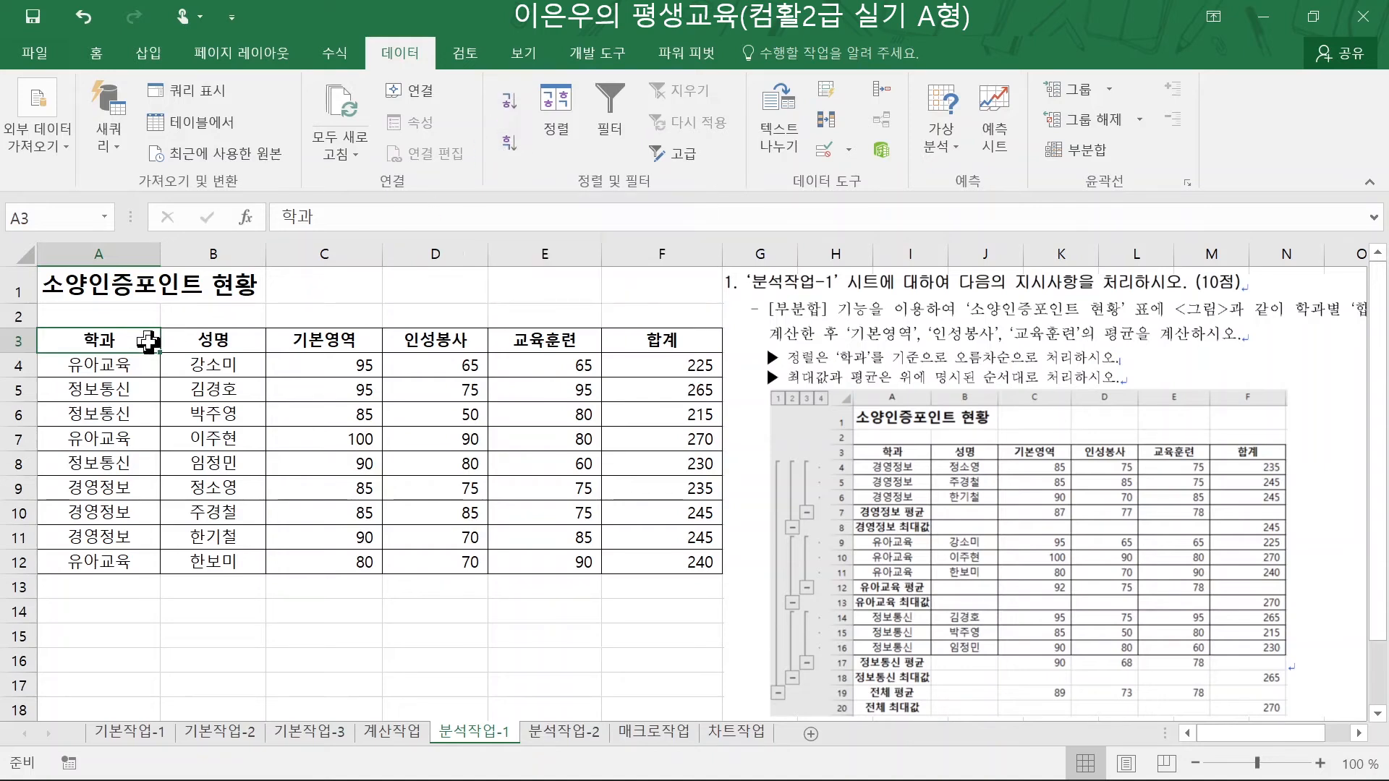
left_click(562, 116)
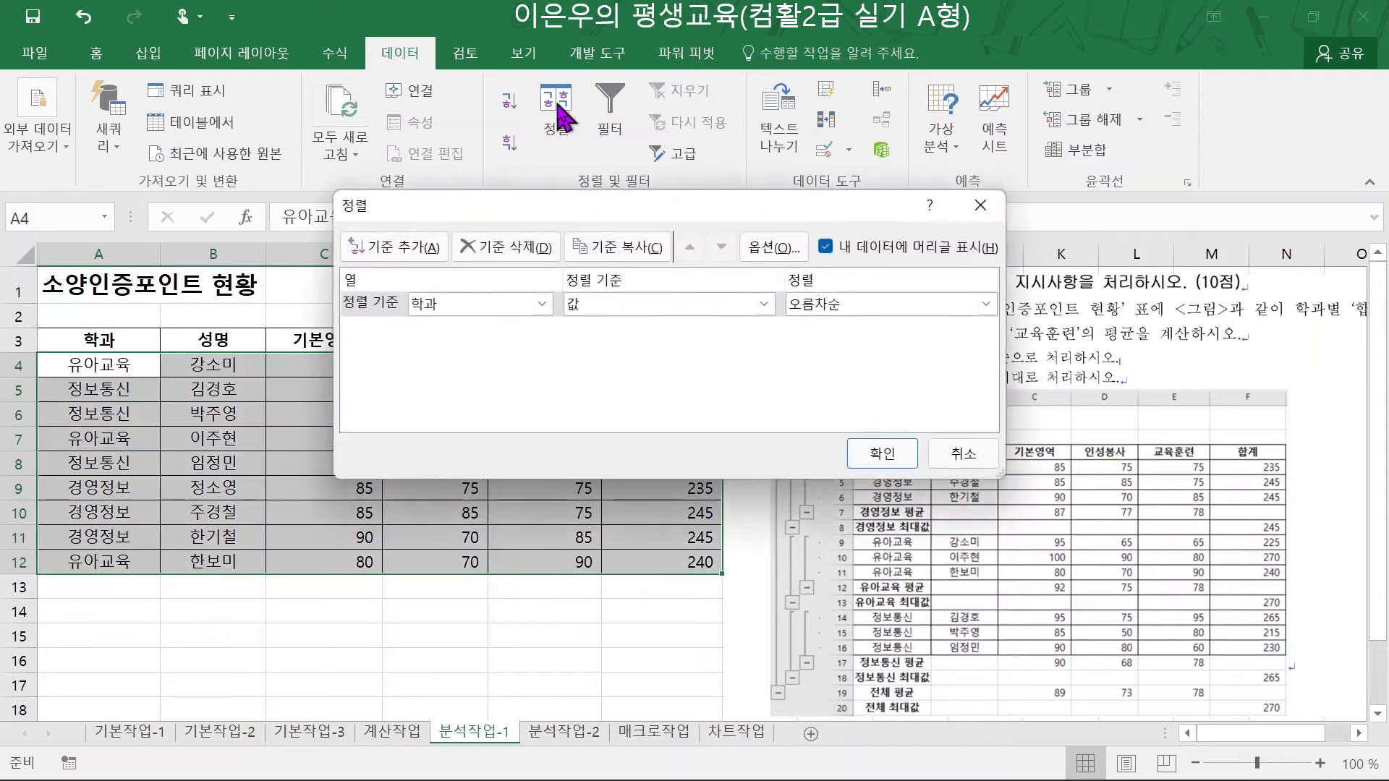
left_click_drag(570, 228, 566, 371)
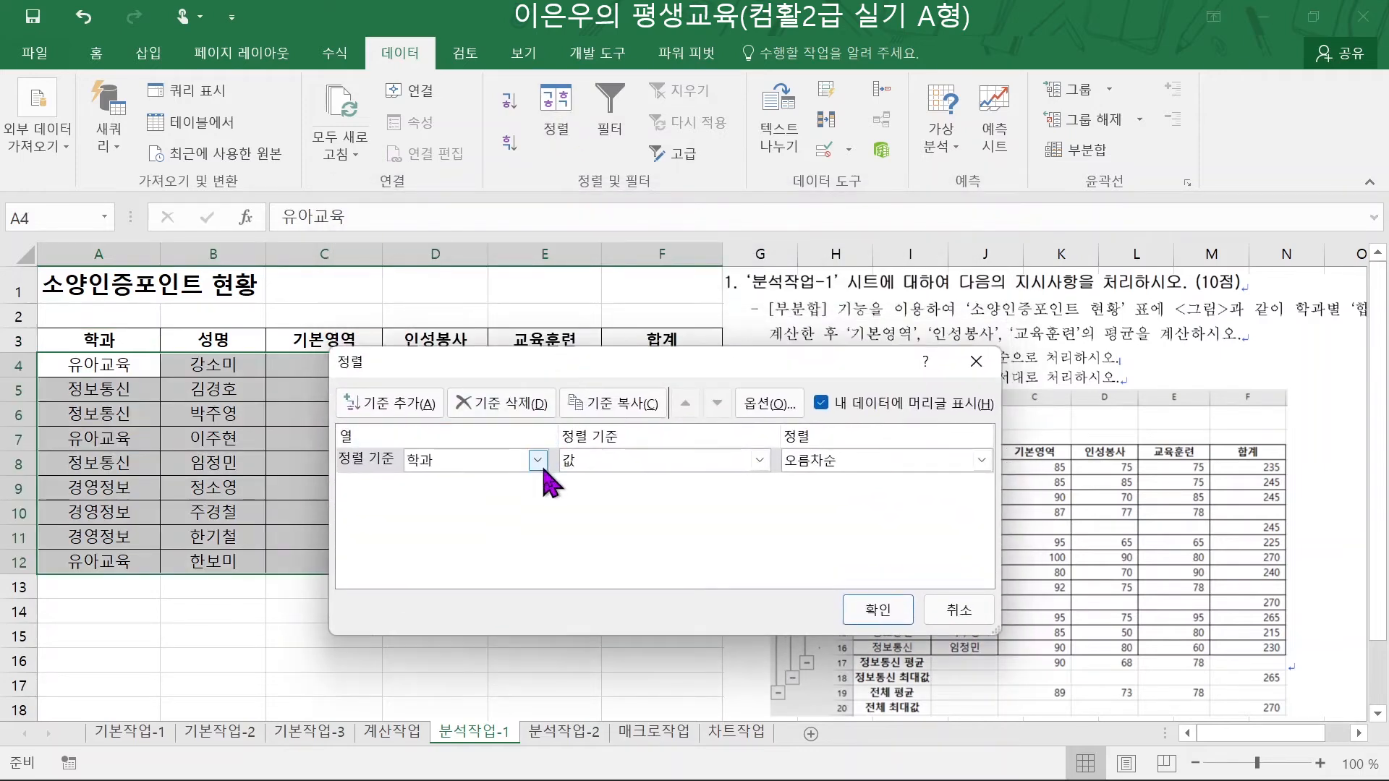
left_click(391, 412)
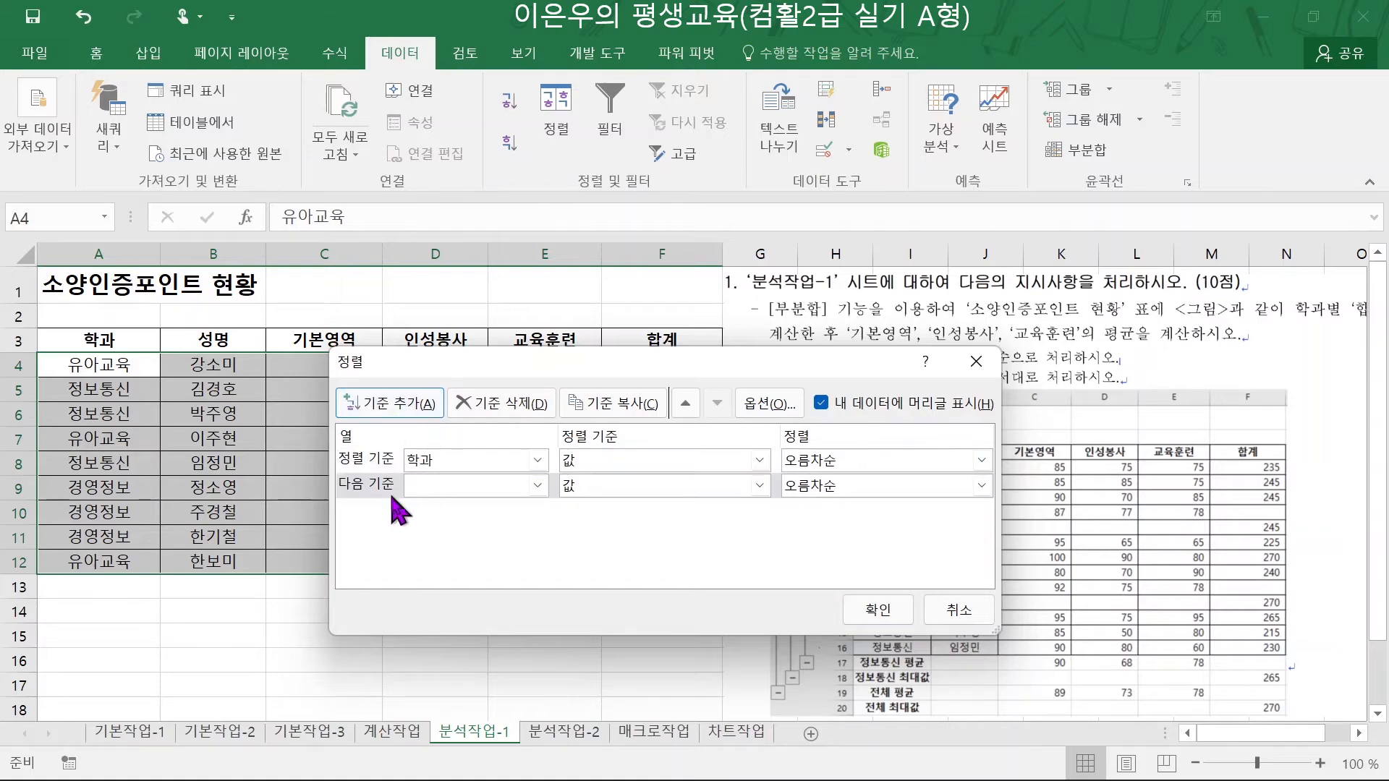
left_click(526, 403)
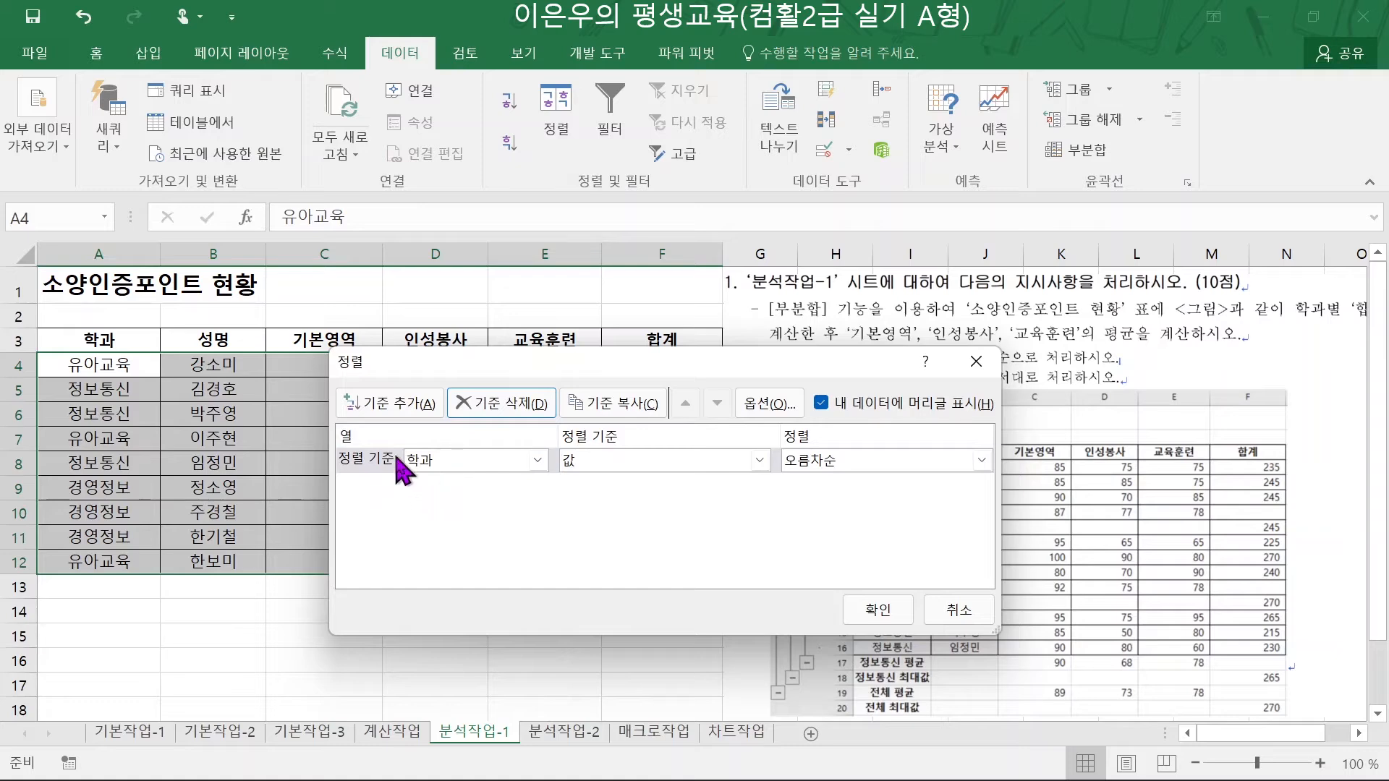
left_click(871, 609)
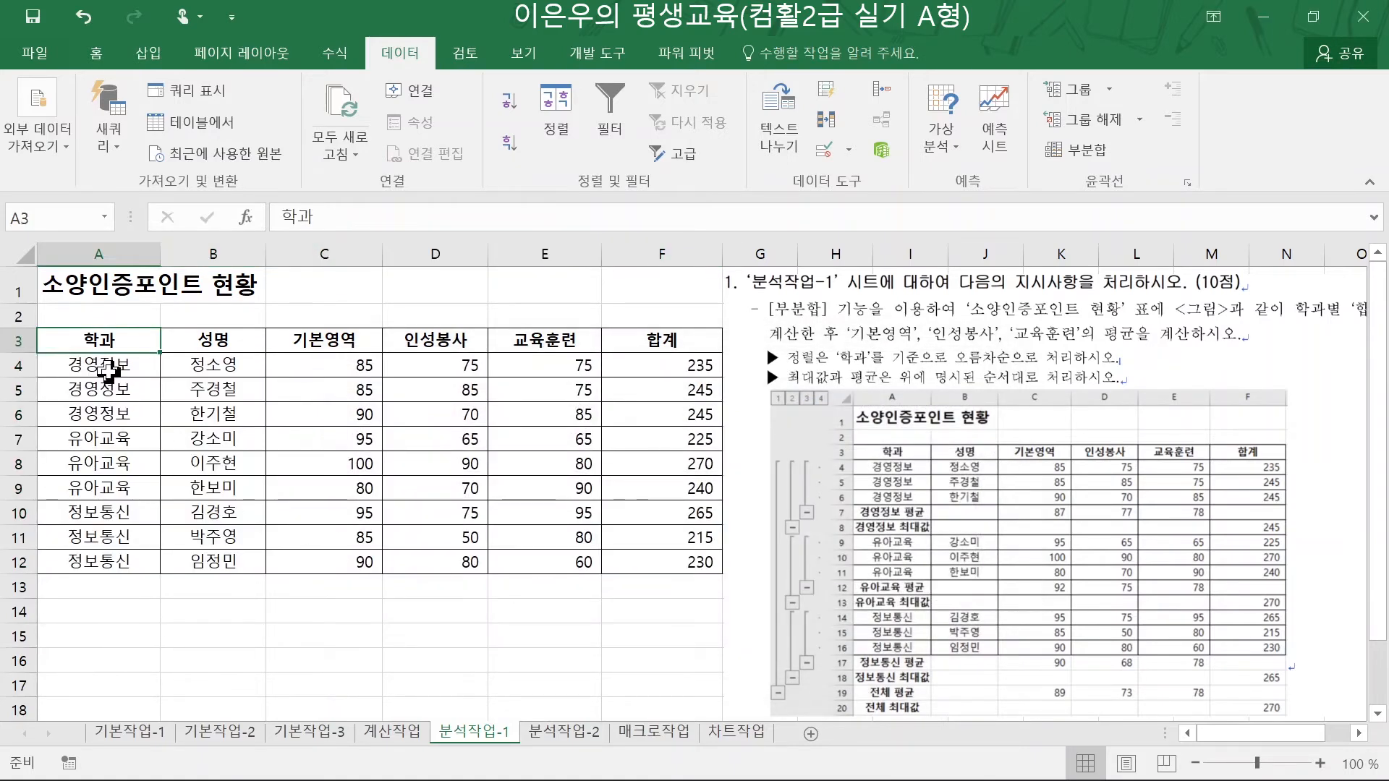
left_click_drag(112, 367, 102, 561)
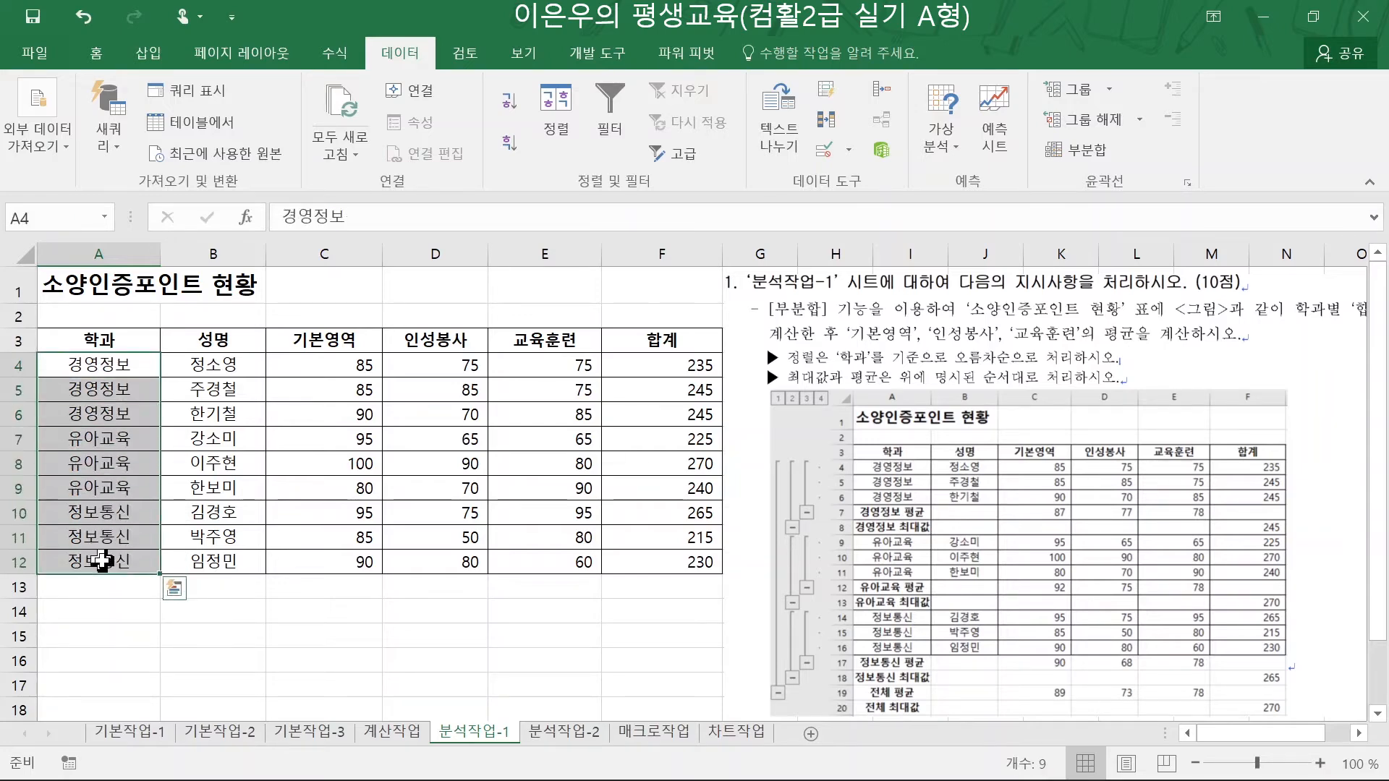
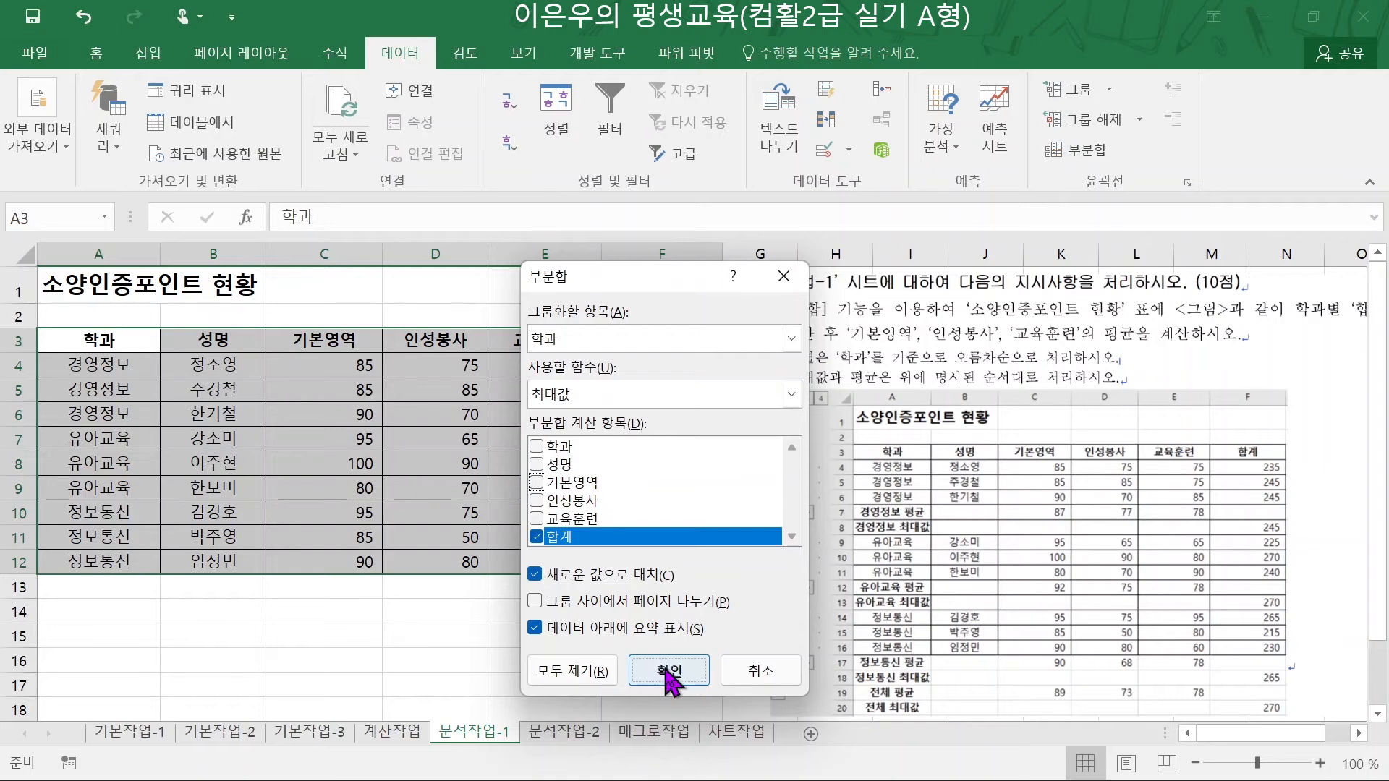
- Check the 최대값 subtotal row of each department and its formula in the 합계 column
left_click(190, 441)
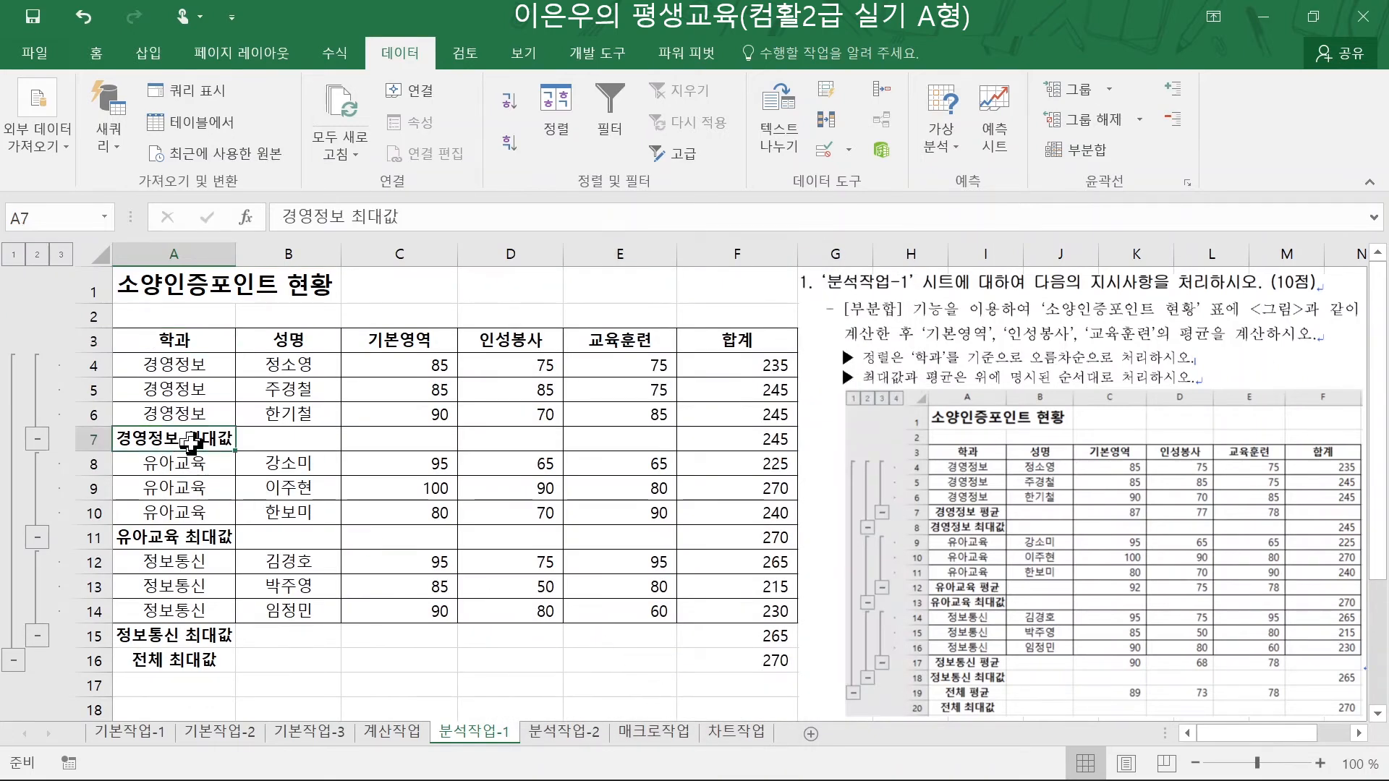
left_click(193, 541)
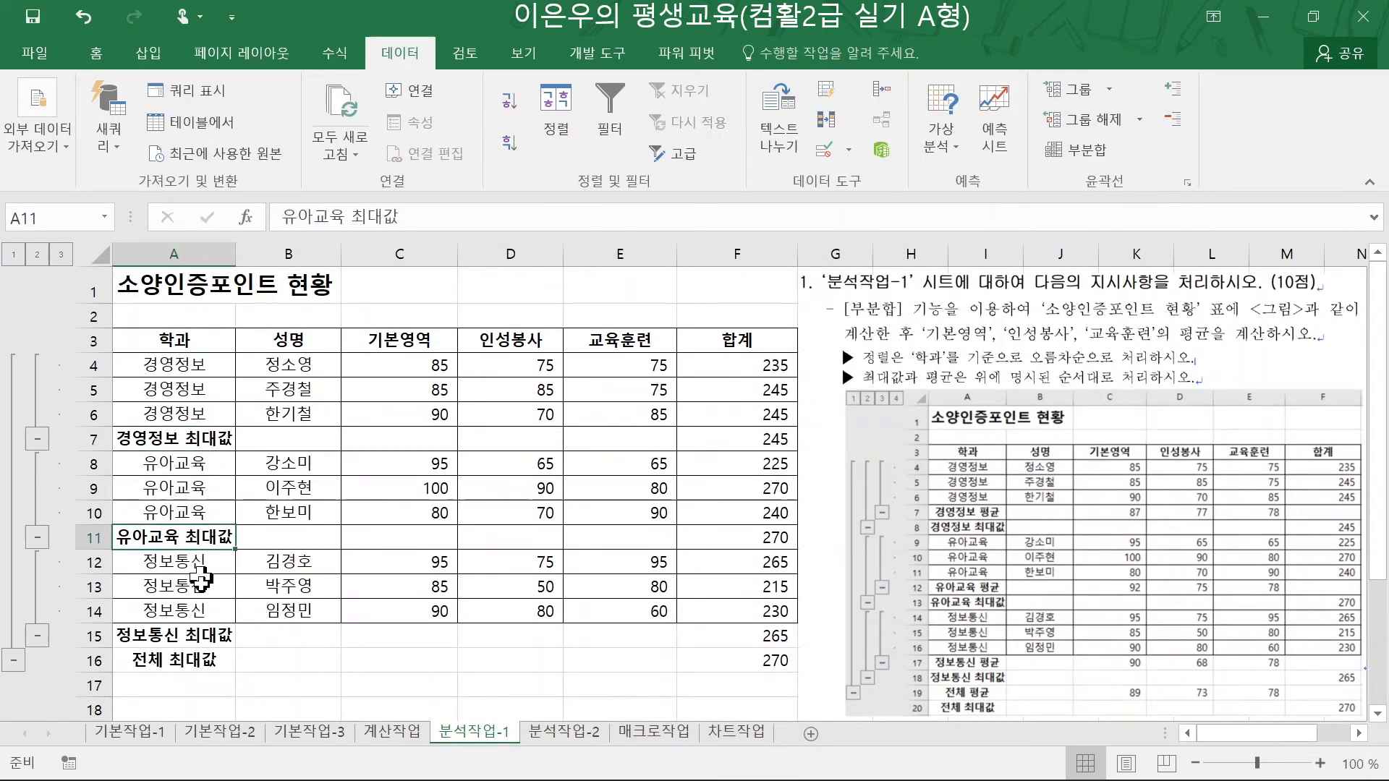
left_click(196, 637)
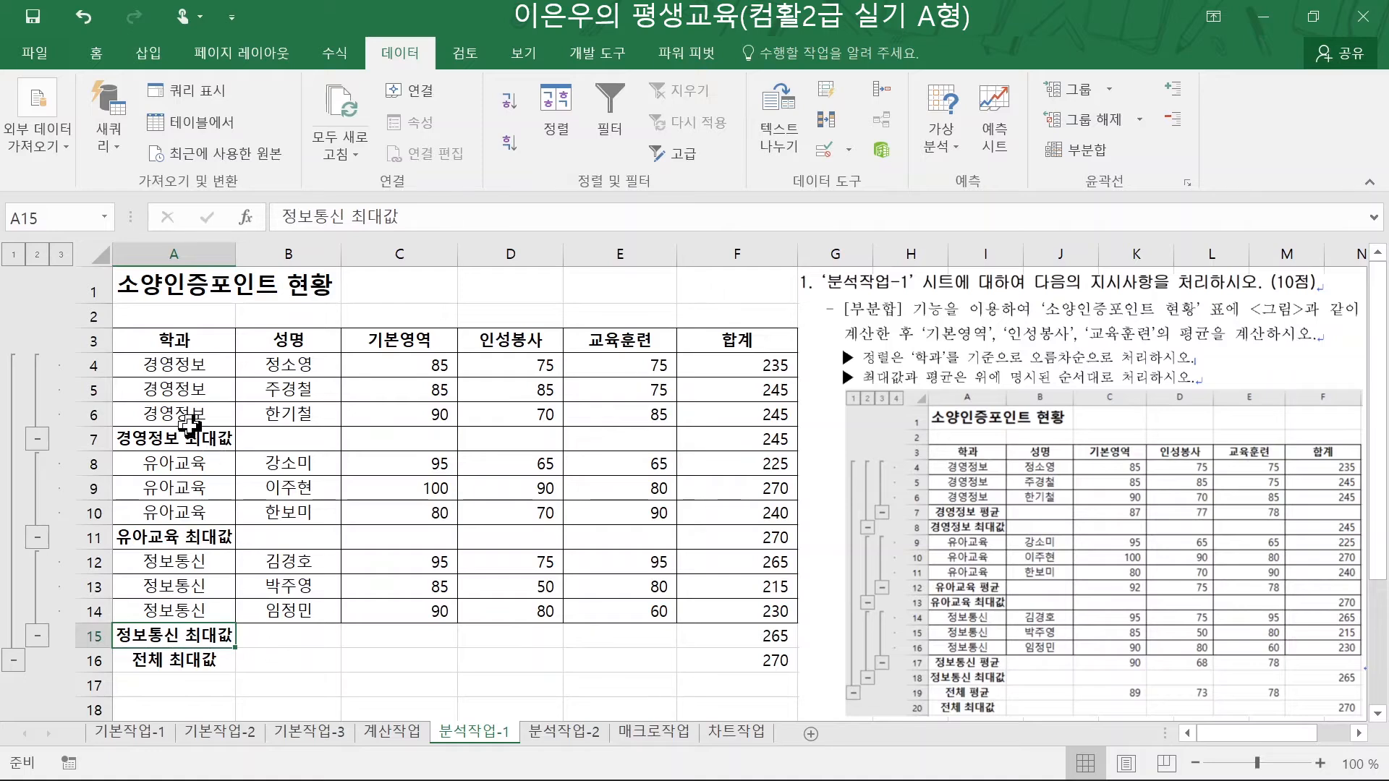
left_click_drag(190, 433, 738, 434)
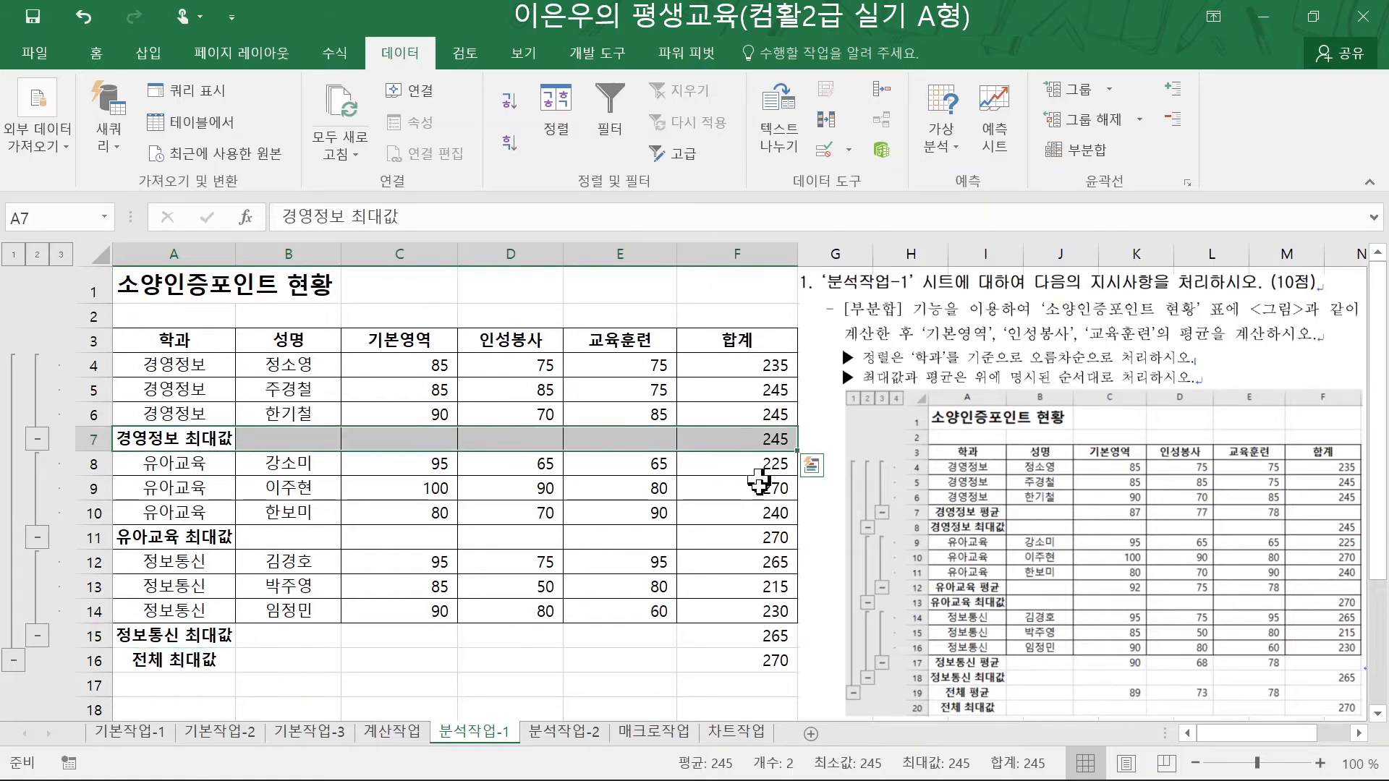
left_click(756, 536)
left_click(767, 637)
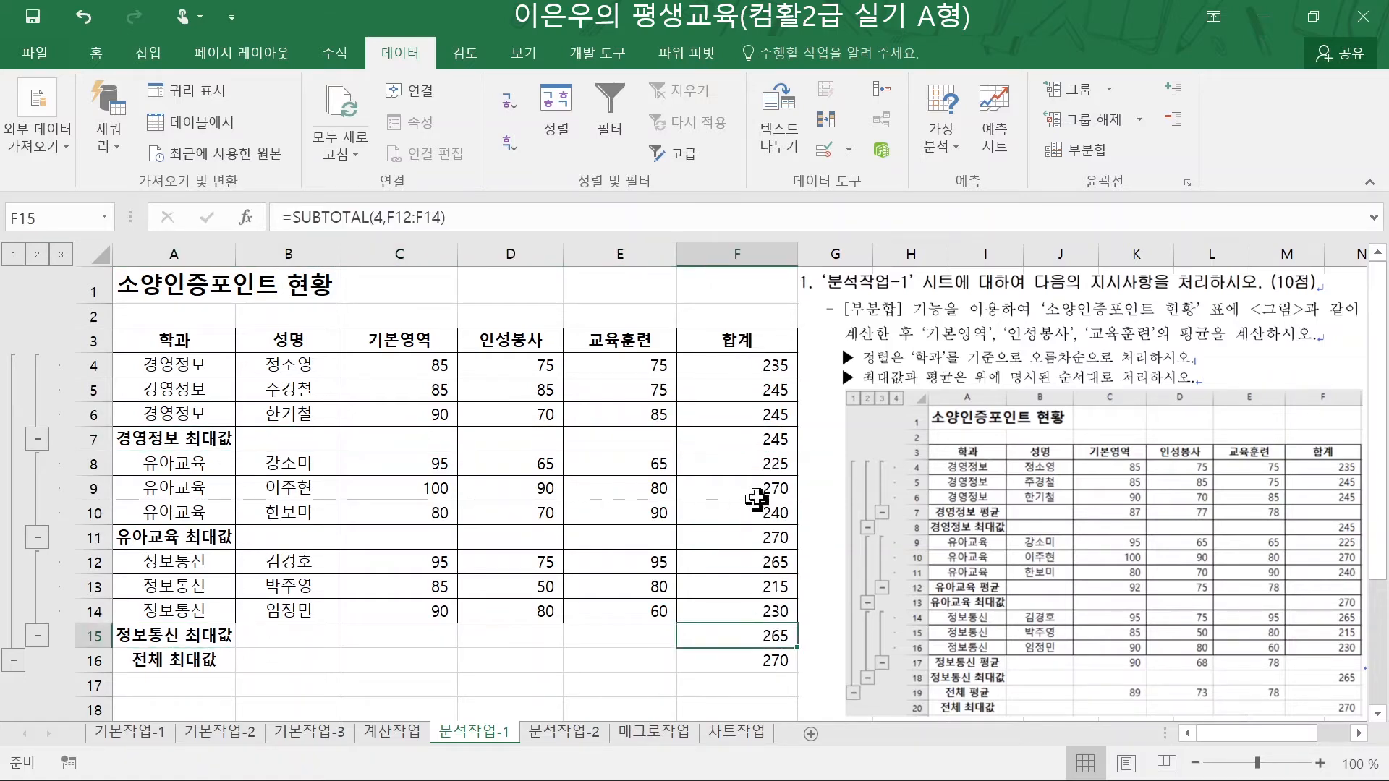
left_click(772, 420)
left_click(774, 437)
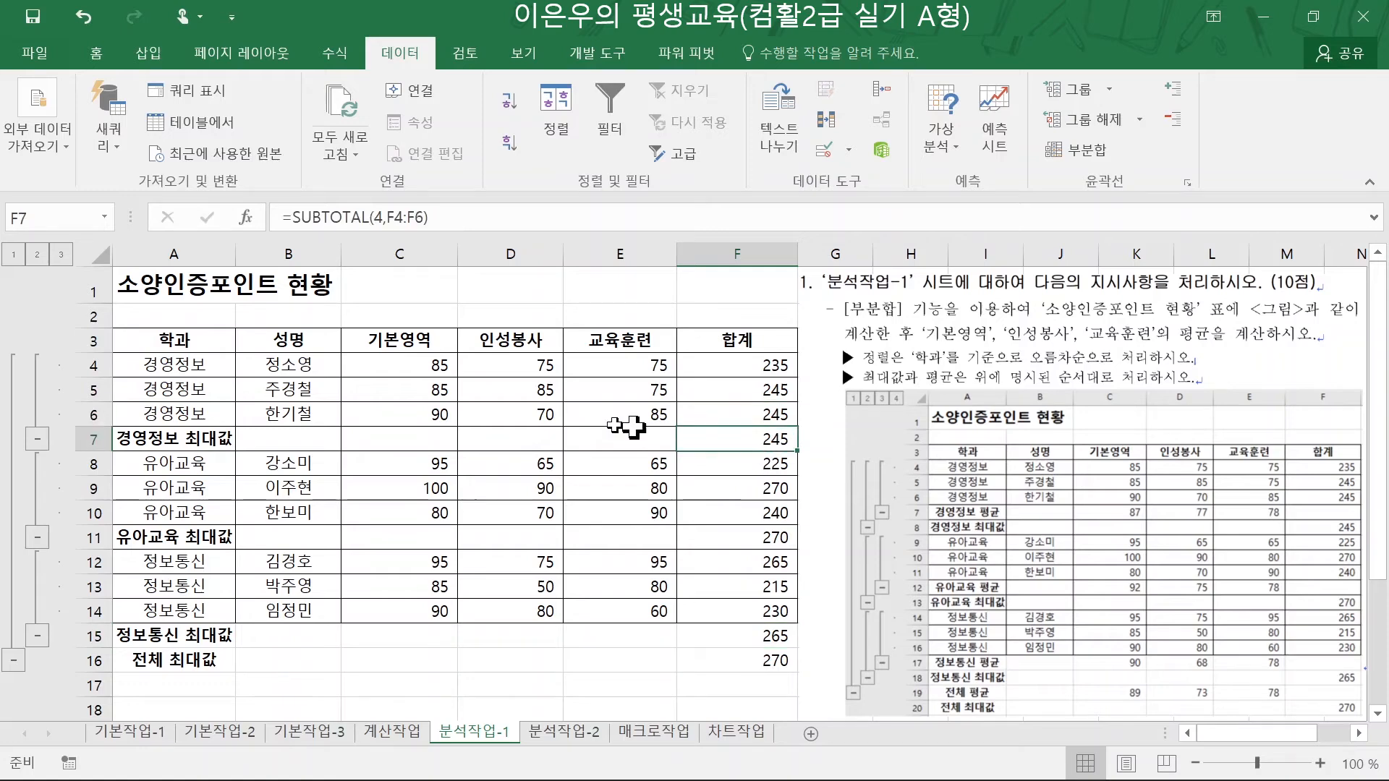
- Start a second Subtotal on the table grouped by 학과 and set its function to 평균
left_click(187, 344)
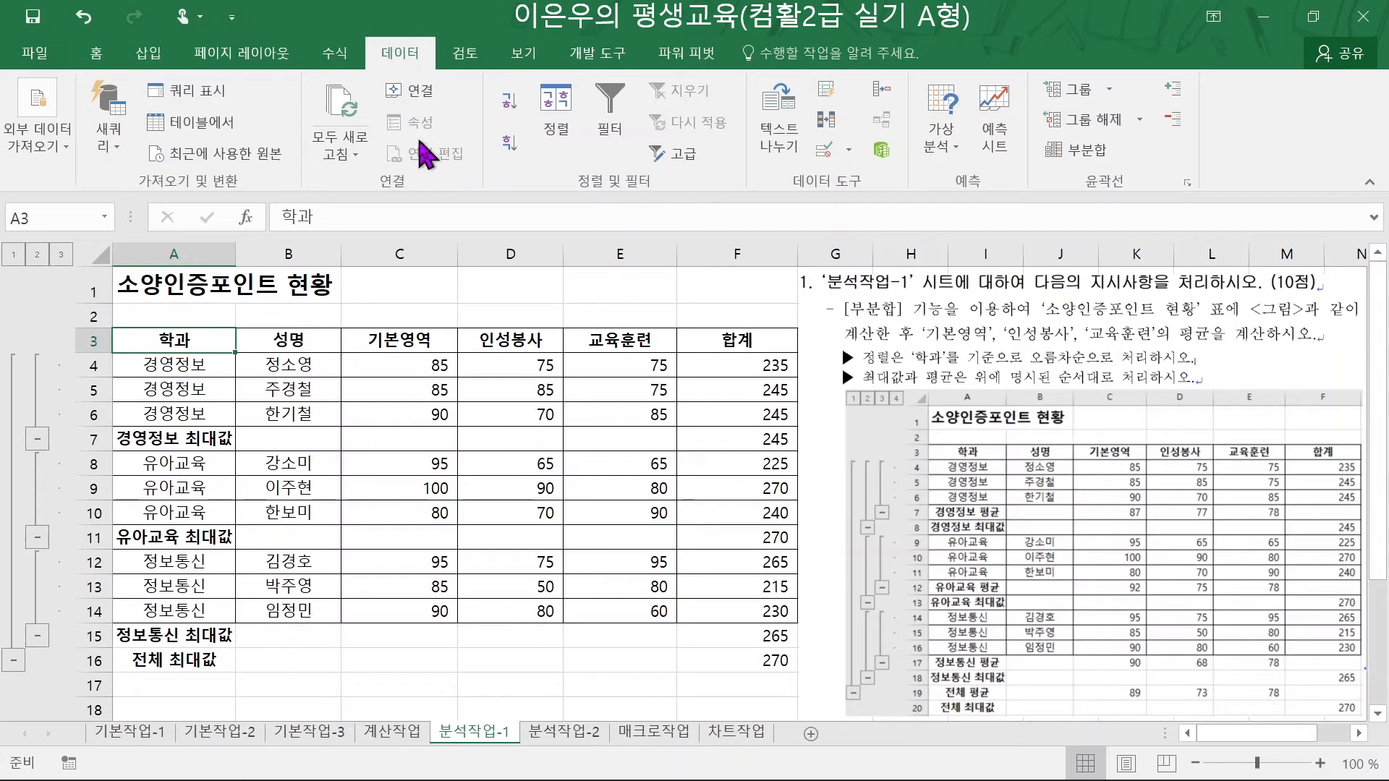
left_click(1089, 150)
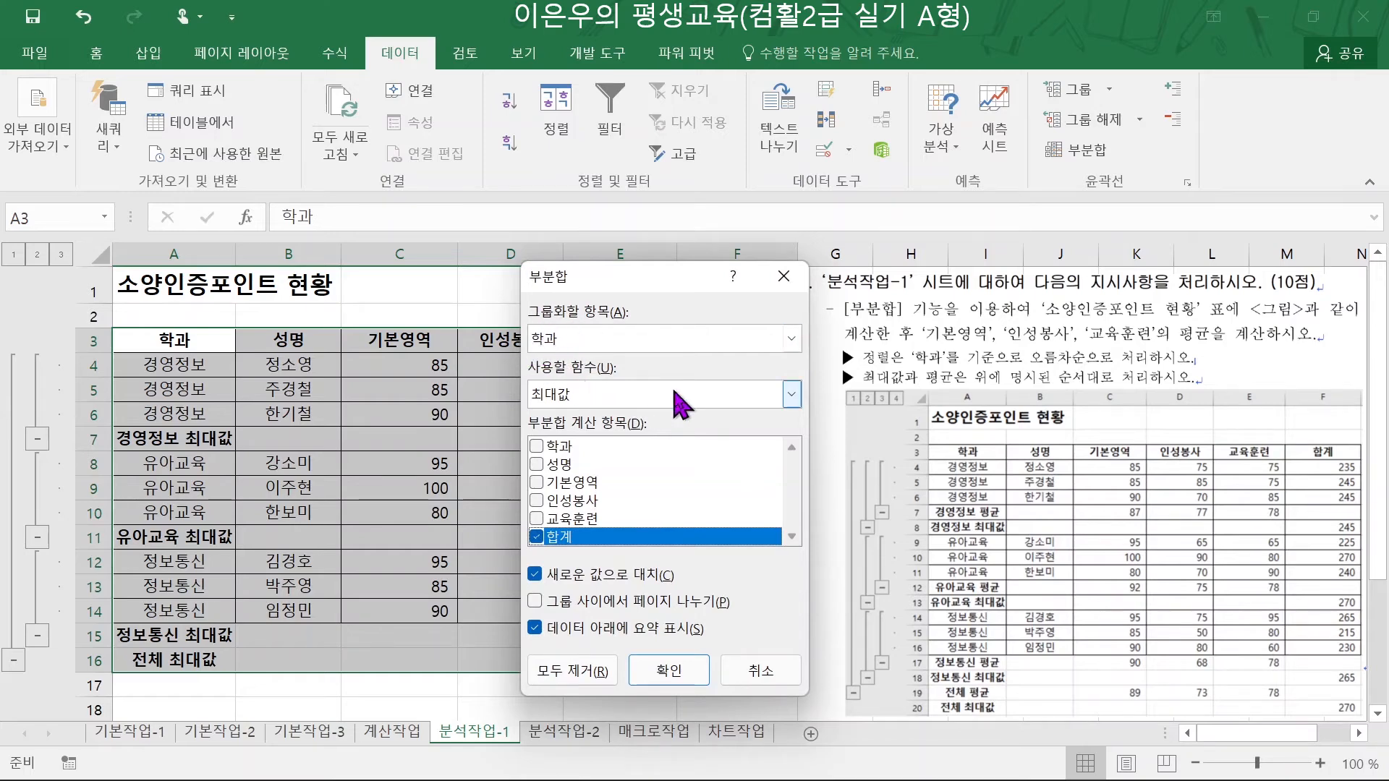
left_click_drag(680, 277, 938, 210)
left_click(917, 331)
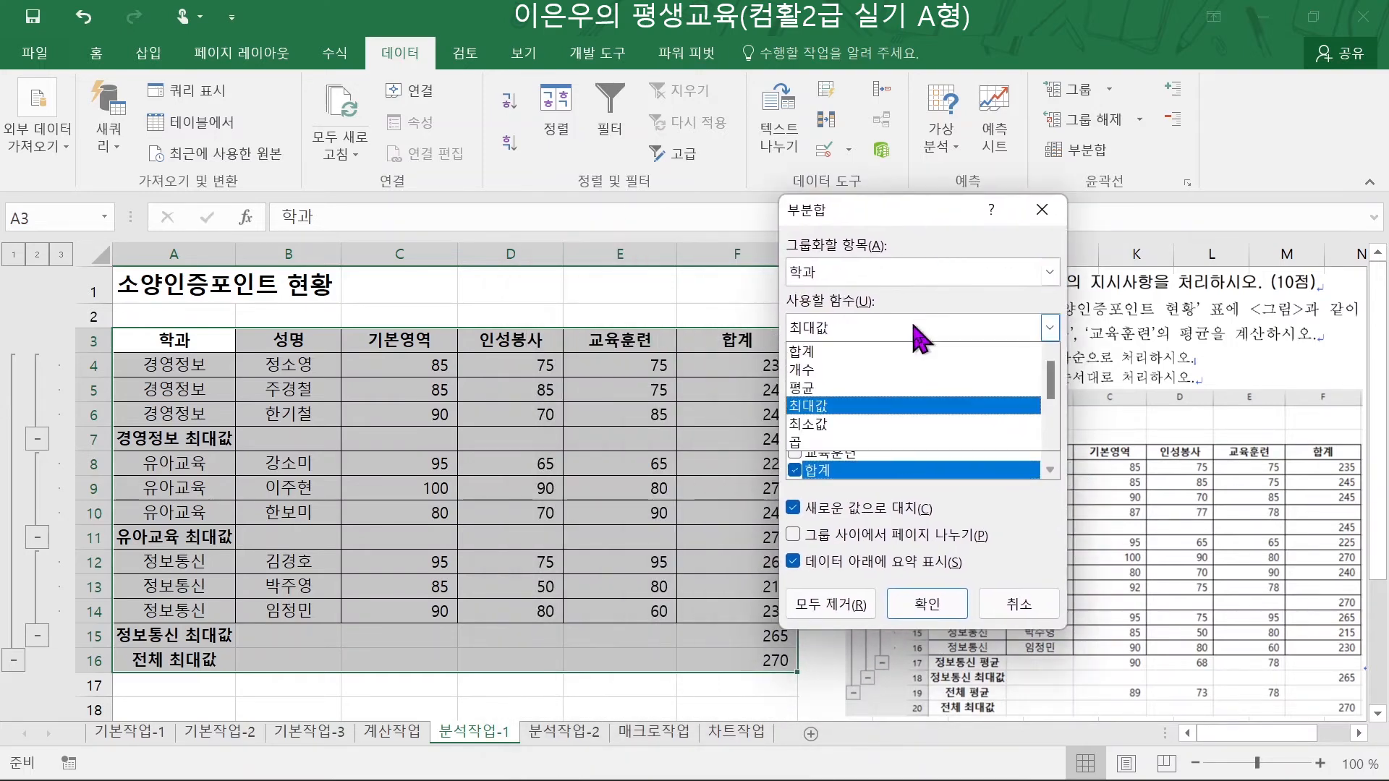
left_click(912, 218)
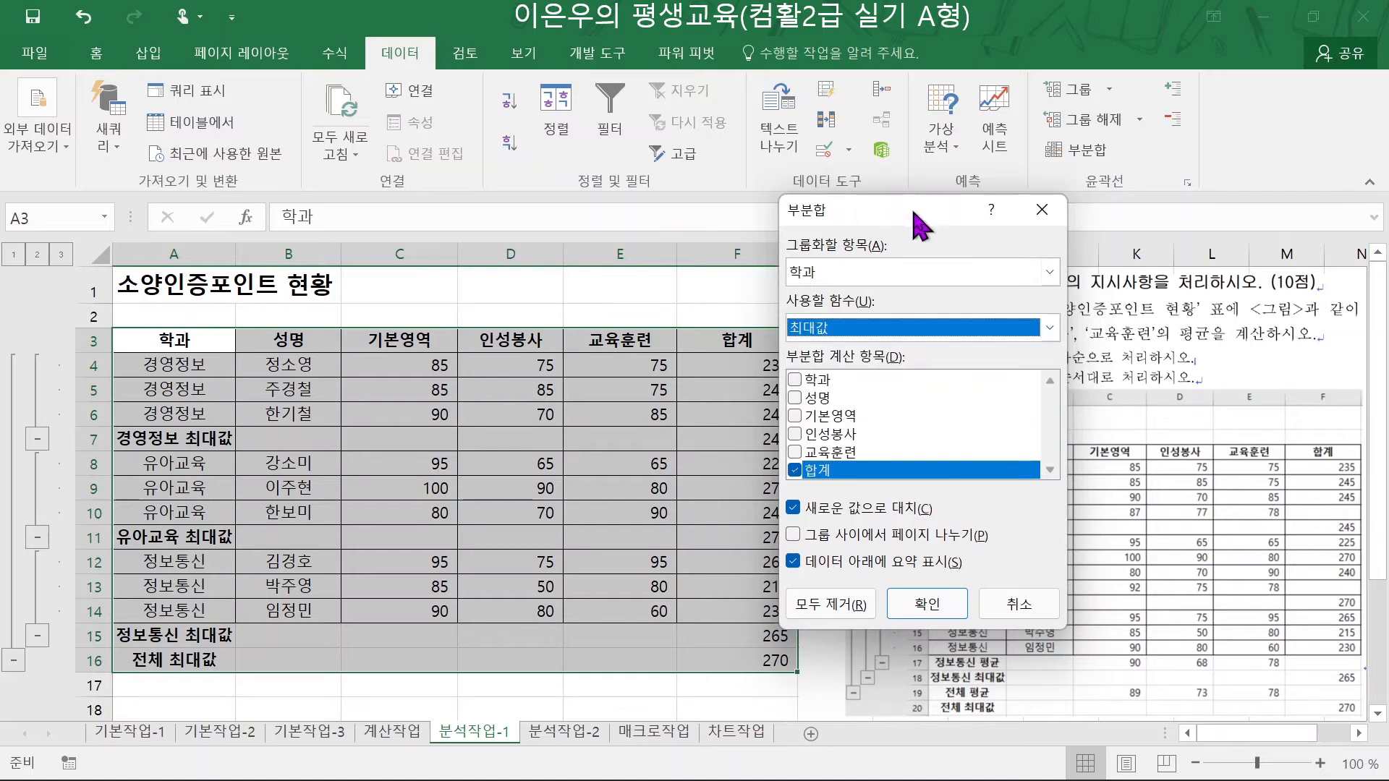
left_click(847, 332)
left_click(817, 386)
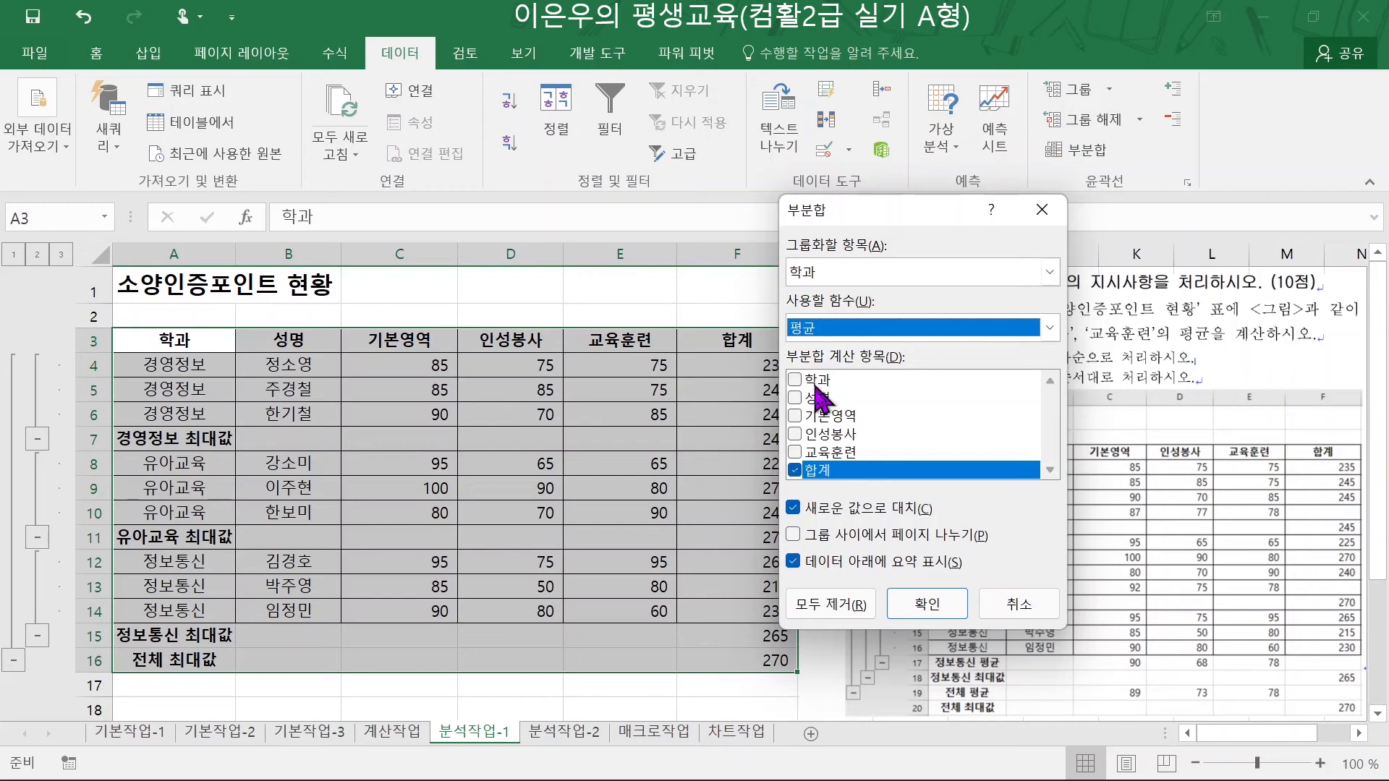
- Choose 기본영역, 인성봉사 and 교육훈련 as the columns to average and exclude 합계
left_click(795, 417)
left_click(795, 434)
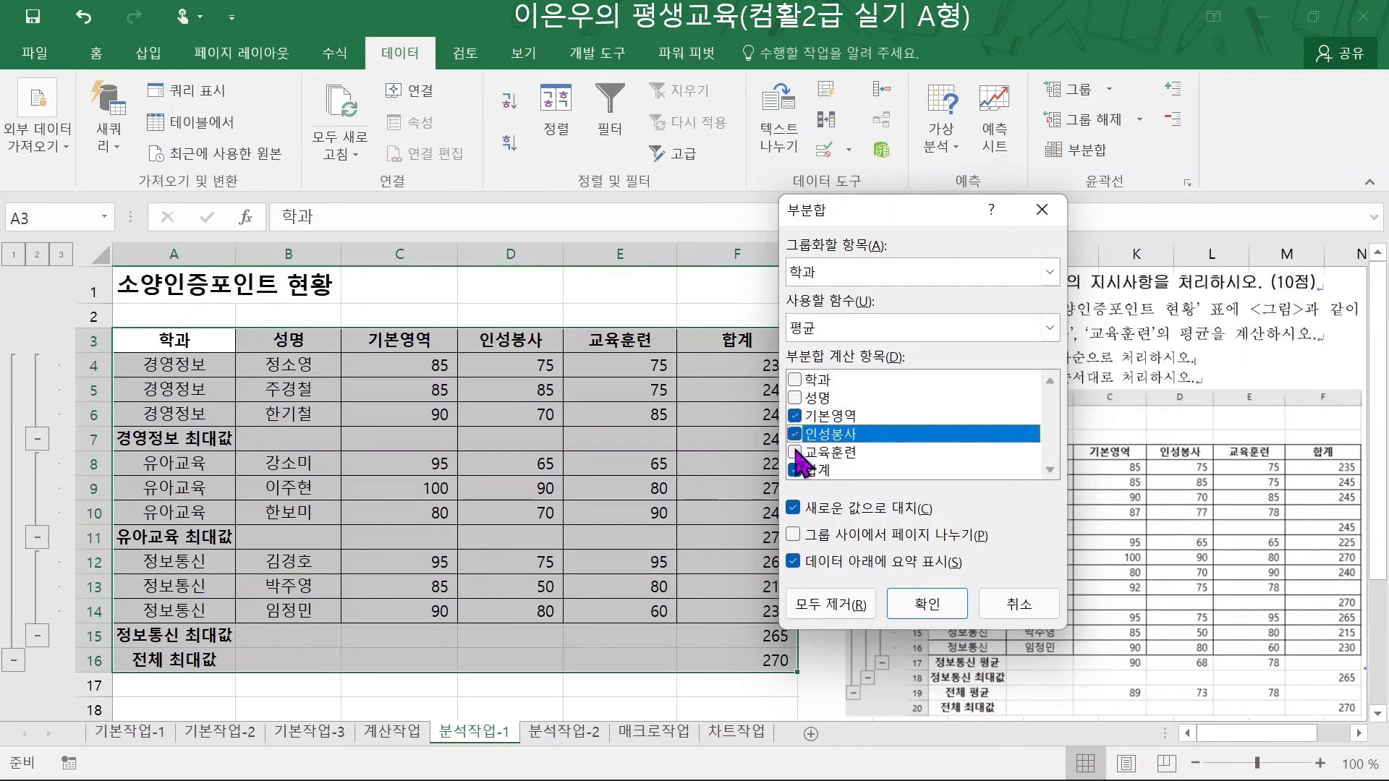
left_click(796, 453)
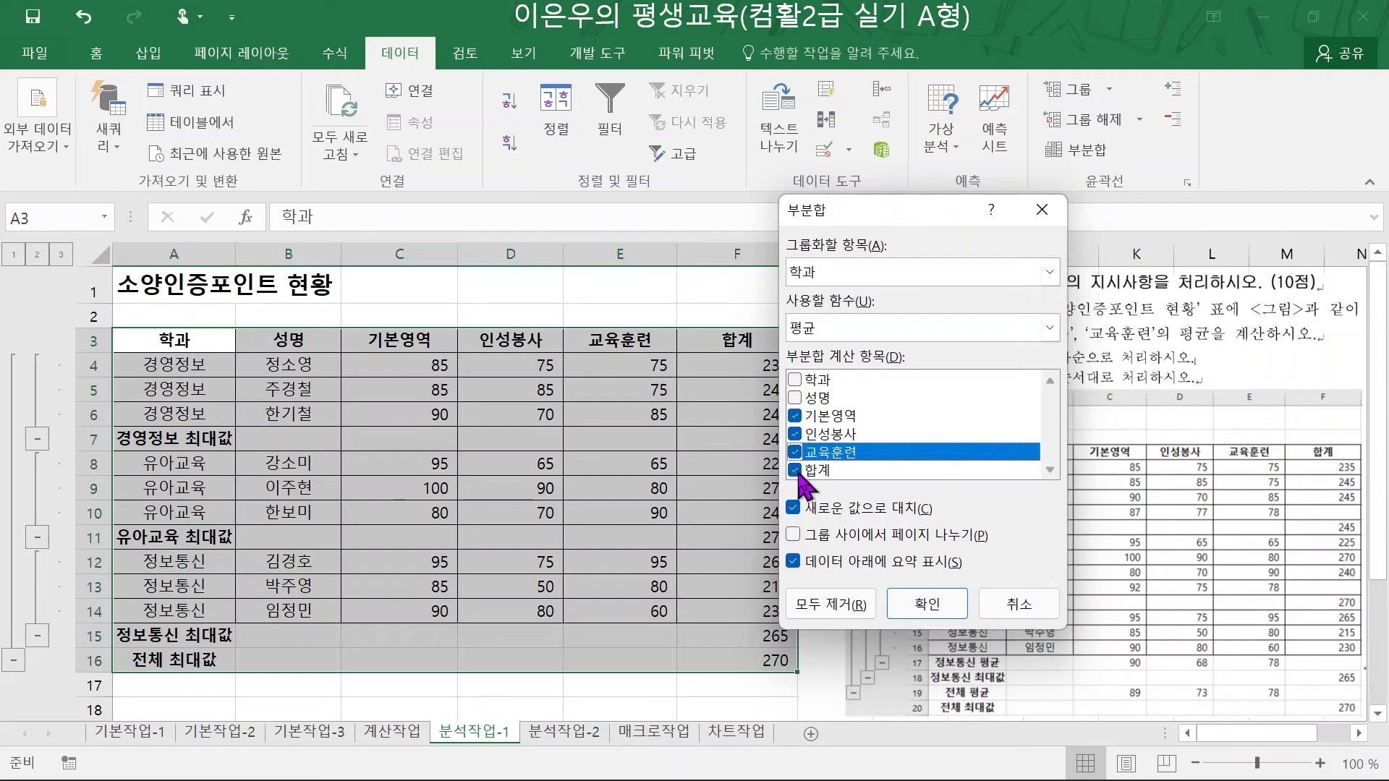
left_click(794, 471)
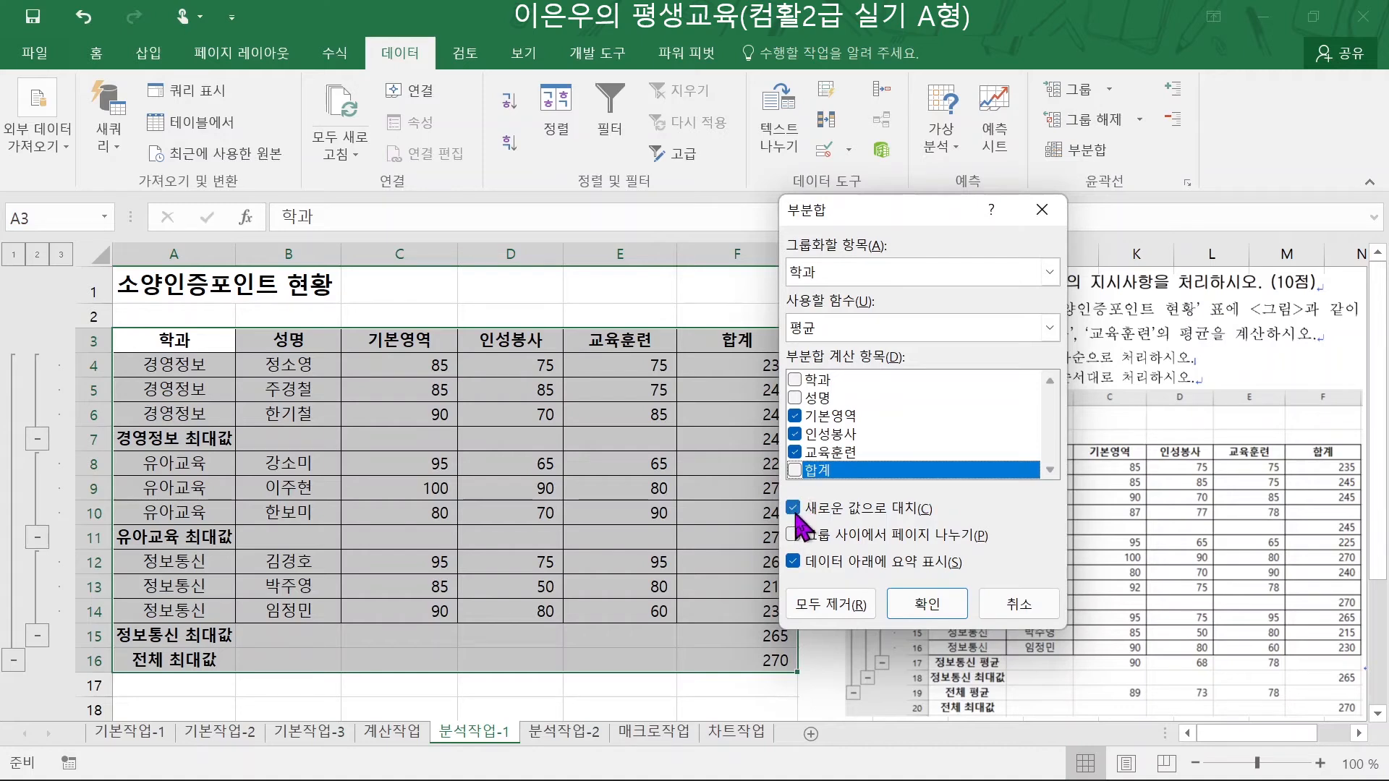
- Turn off replacing the current subtotals (새로운 값으로 대치) and apply the average subtotals beside the maximum ones
left_click(793, 508)
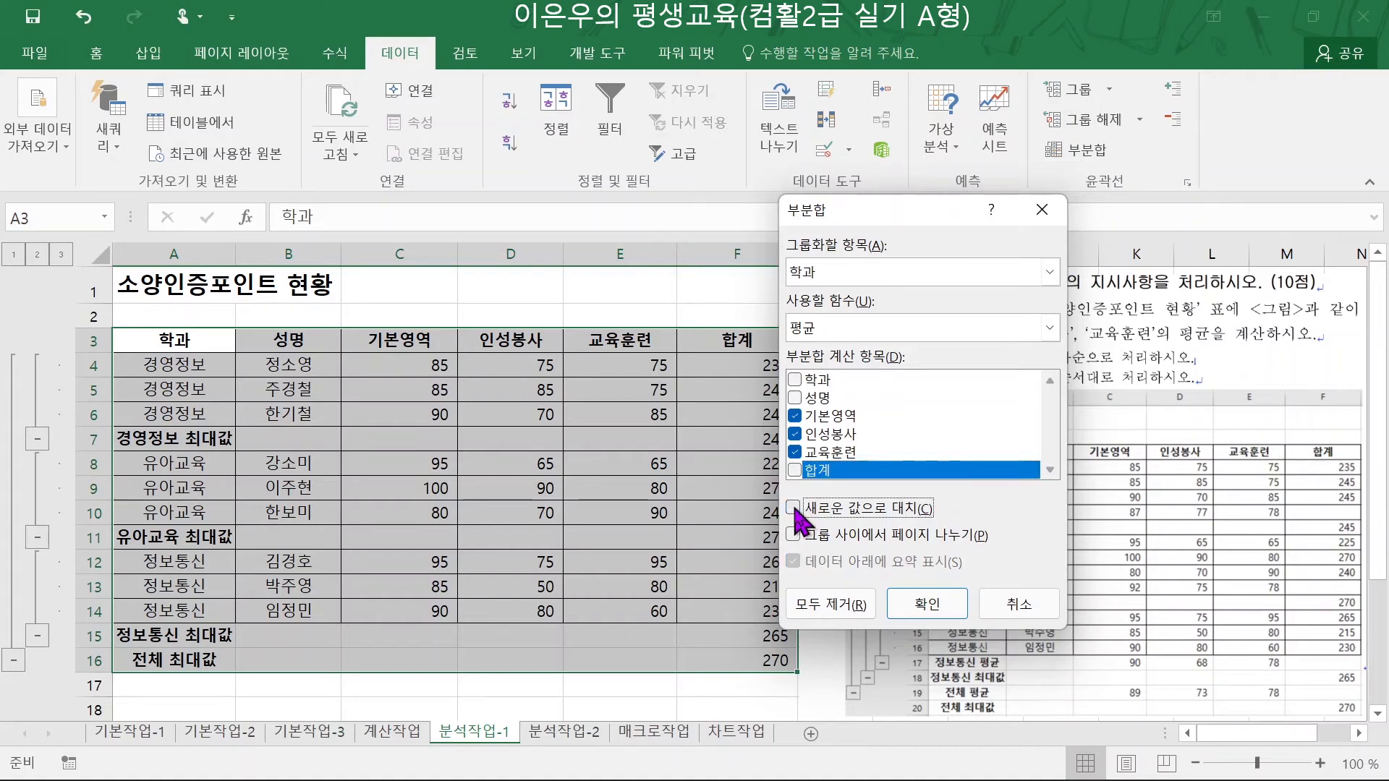
left_click(793, 509)
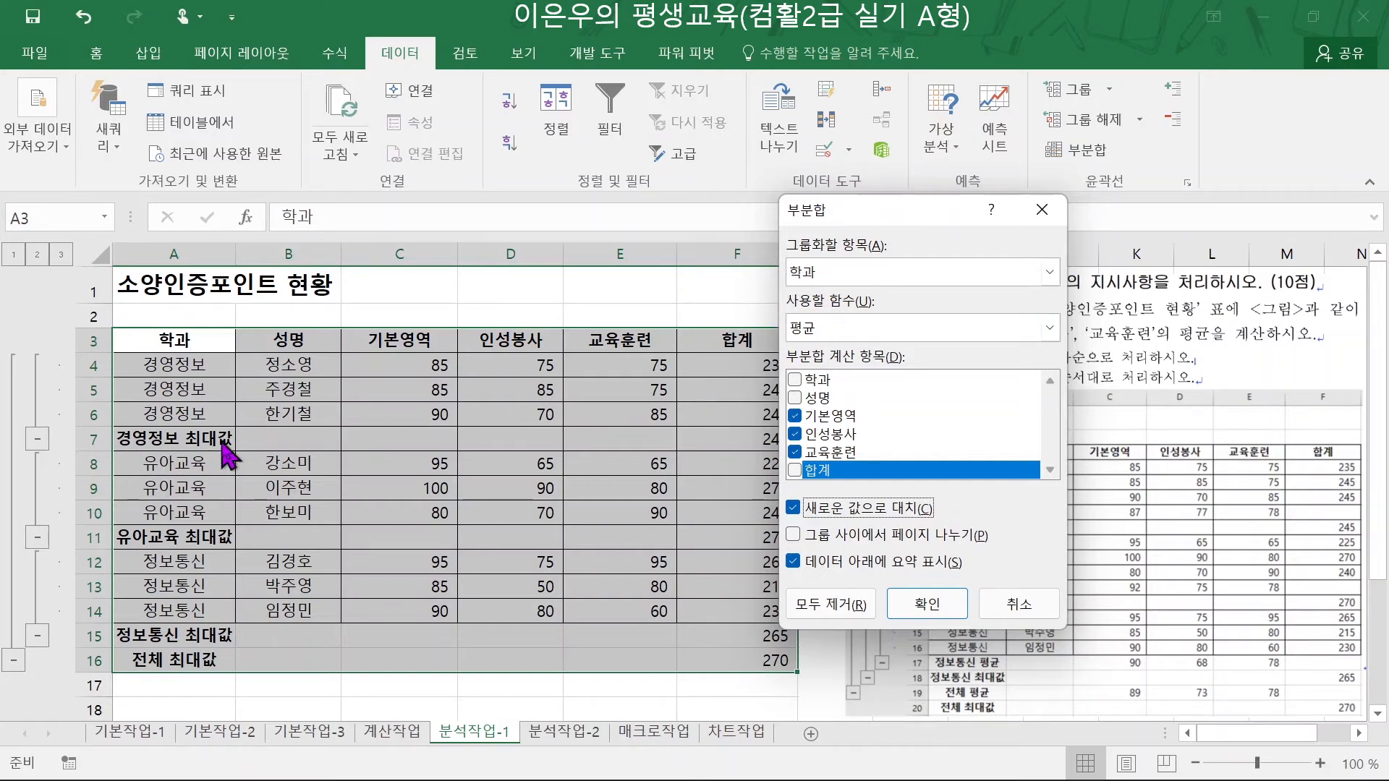
left_click(794, 507)
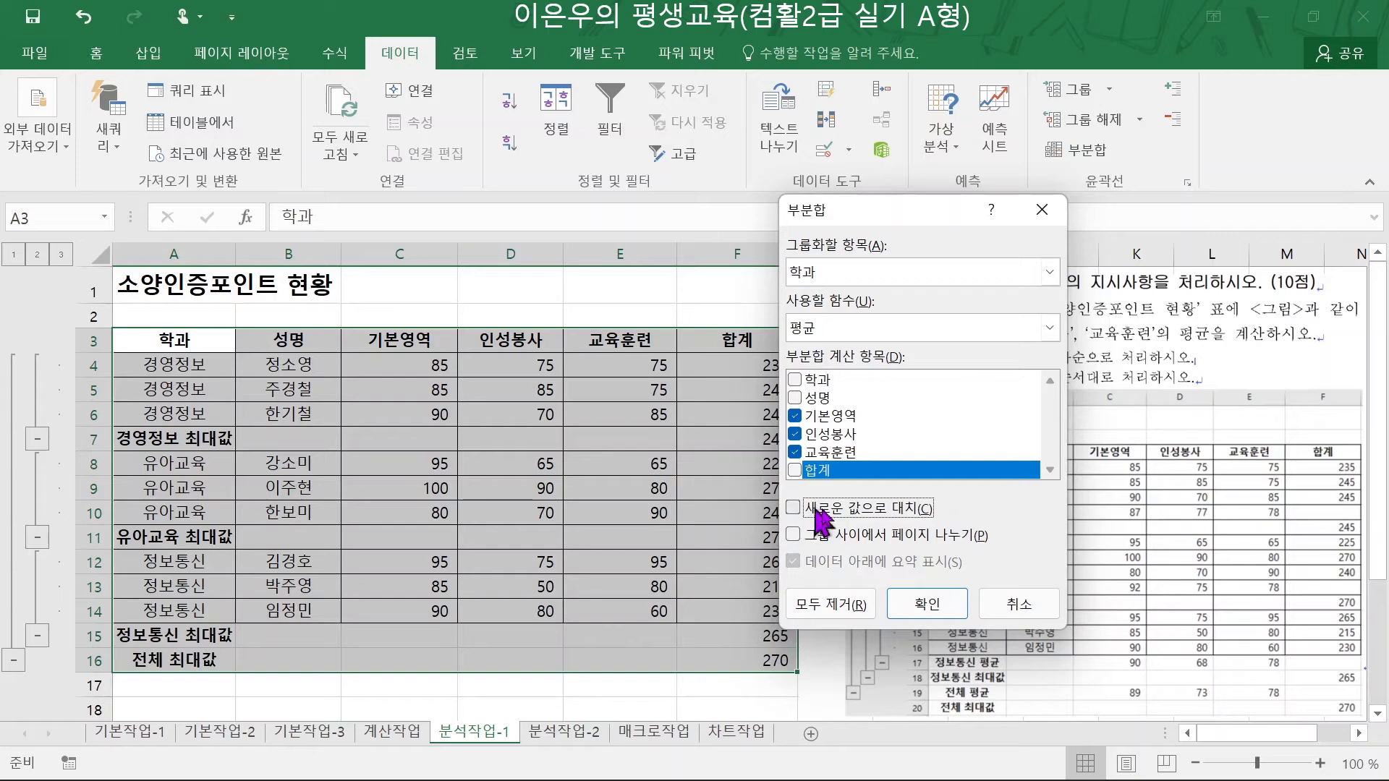
left_click(919, 607)
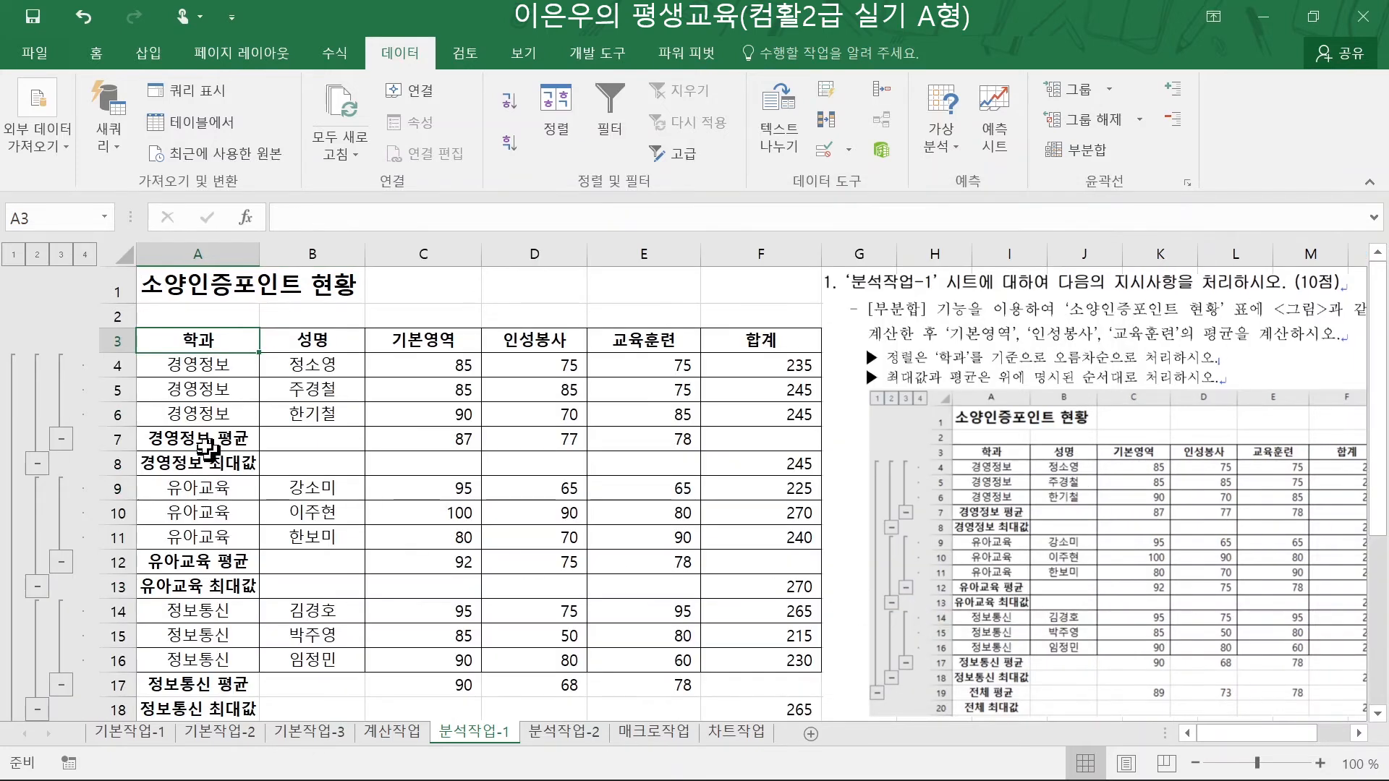
- Compare the 경영정보 평균 and 최대값 subtotal rows with the example picture
left_click_drag(208, 448, 803, 477)
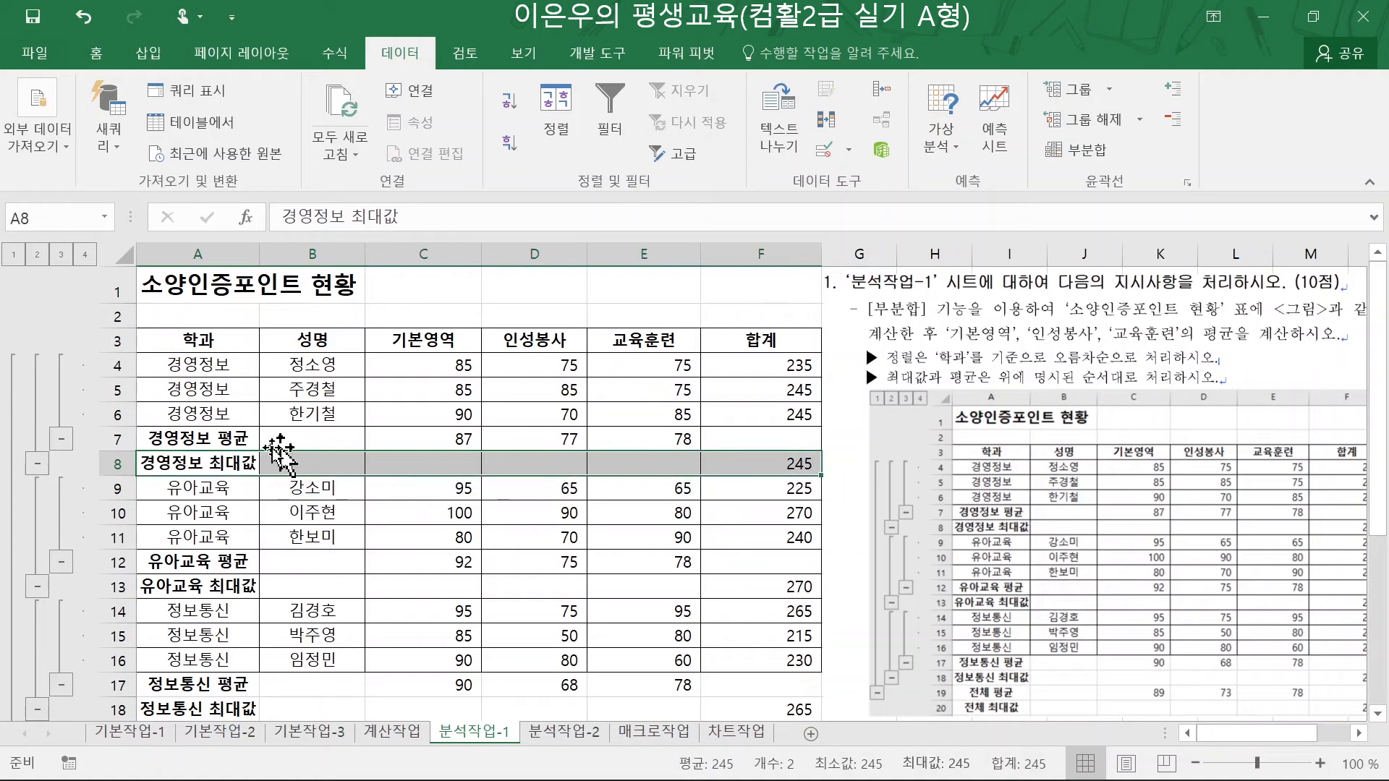
left_click_drag(217, 439, 629, 439)
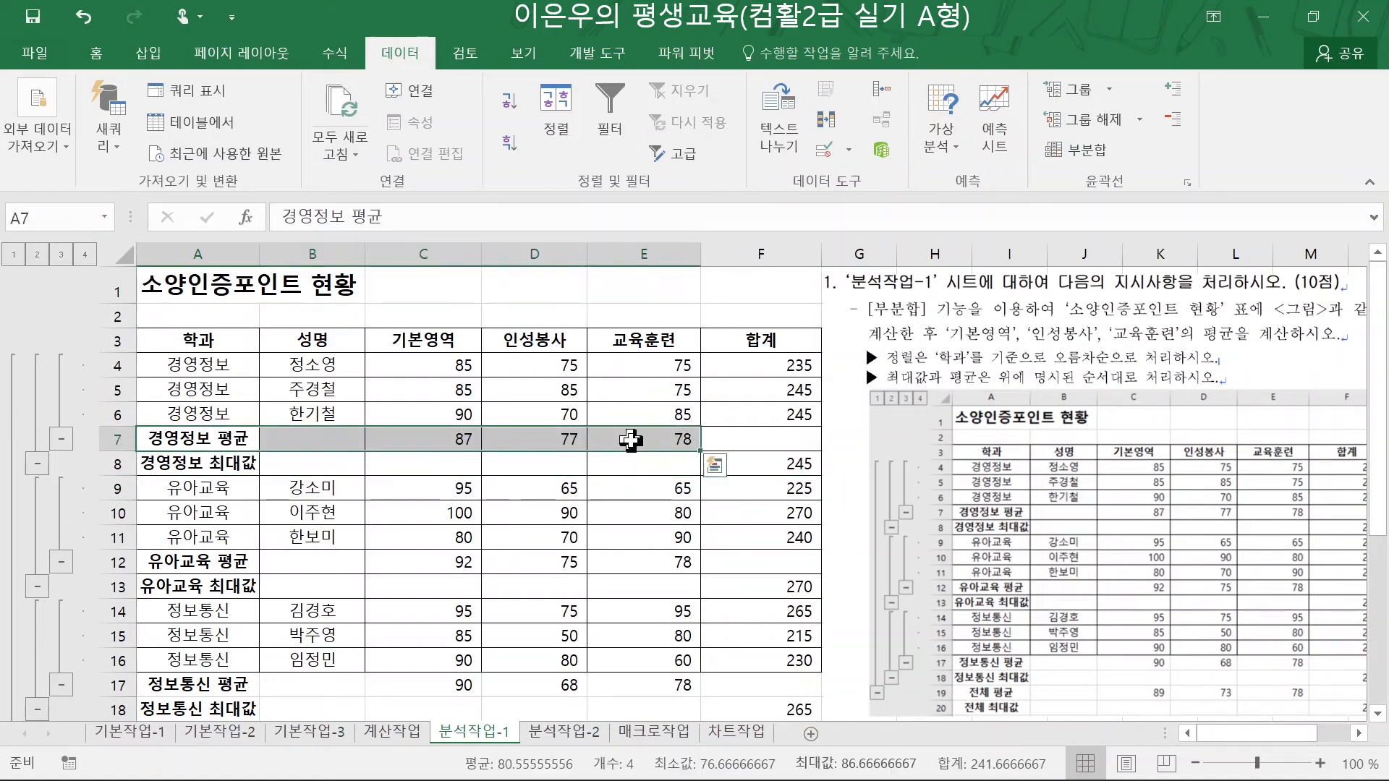
left_click(554, 419)
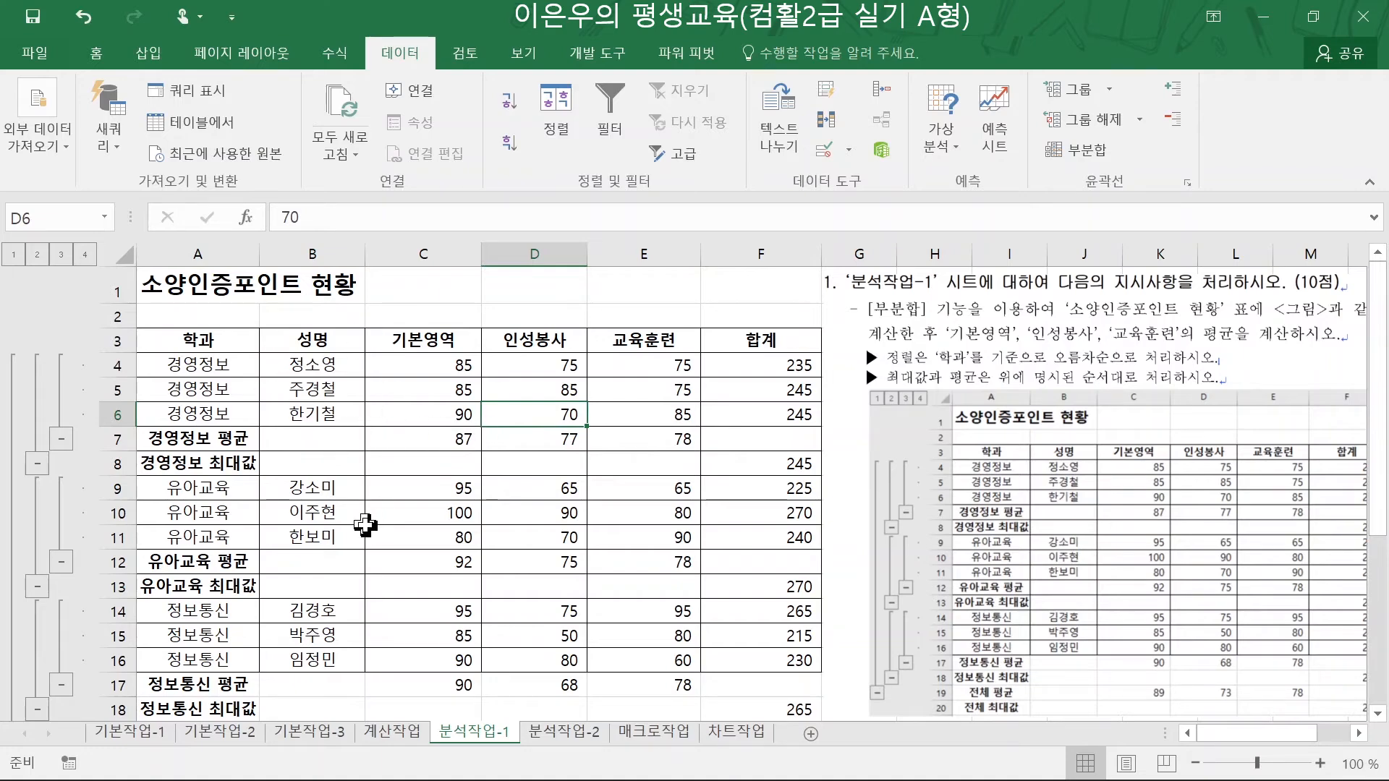
- Open the 분석작업-2 sheet and examine the 컴퓨터정보과 정보인증 cells in [표1], [표2] and [표3] against the empty [표4]
left_click(562, 732)
left_click(592, 549)
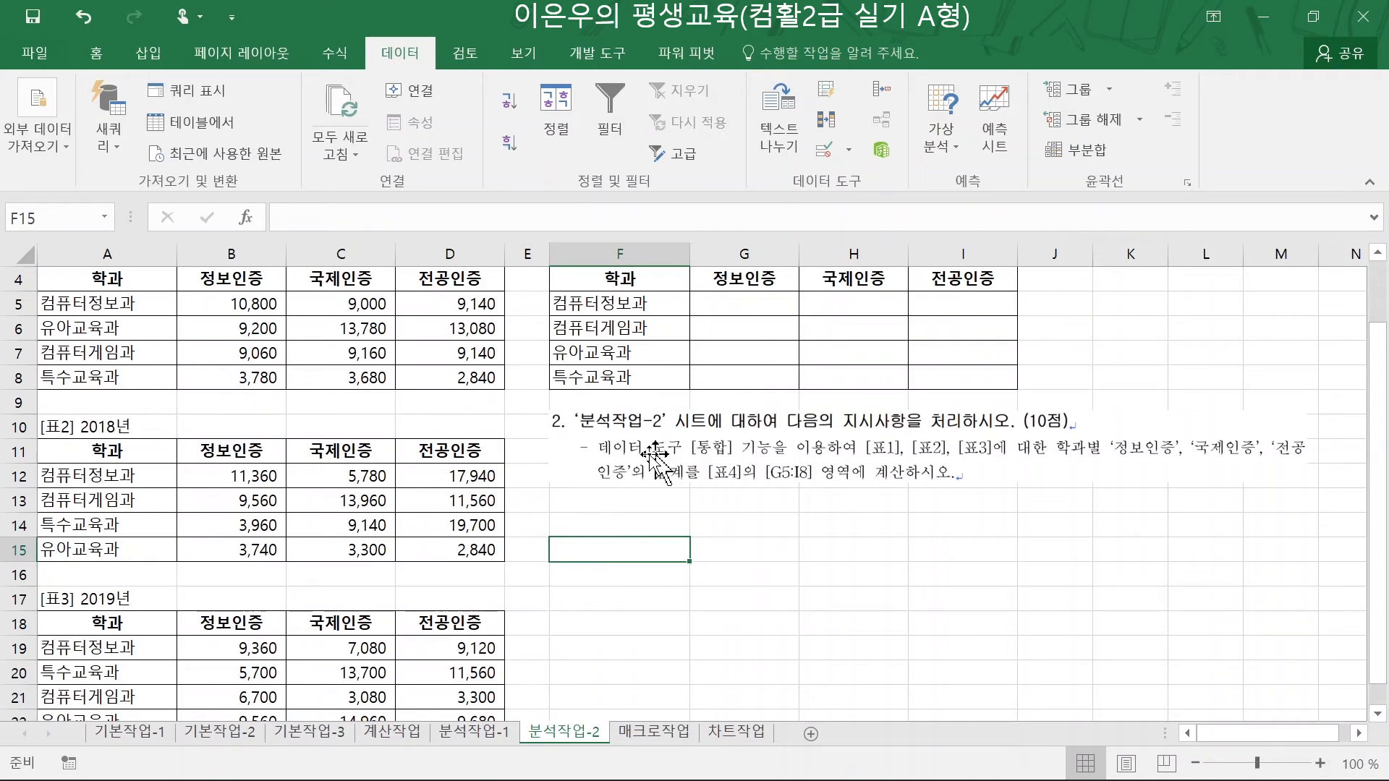
left_click(743, 305)
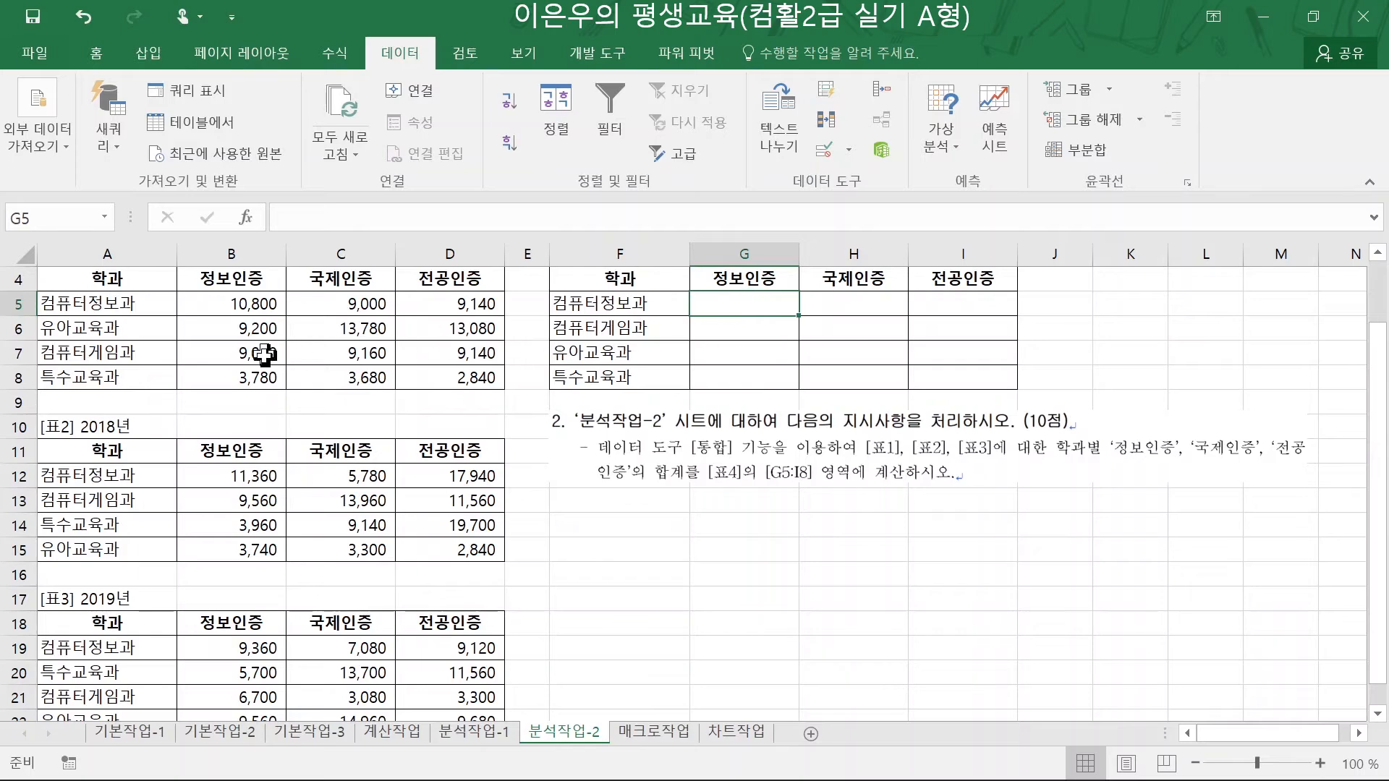
left_click(227, 300)
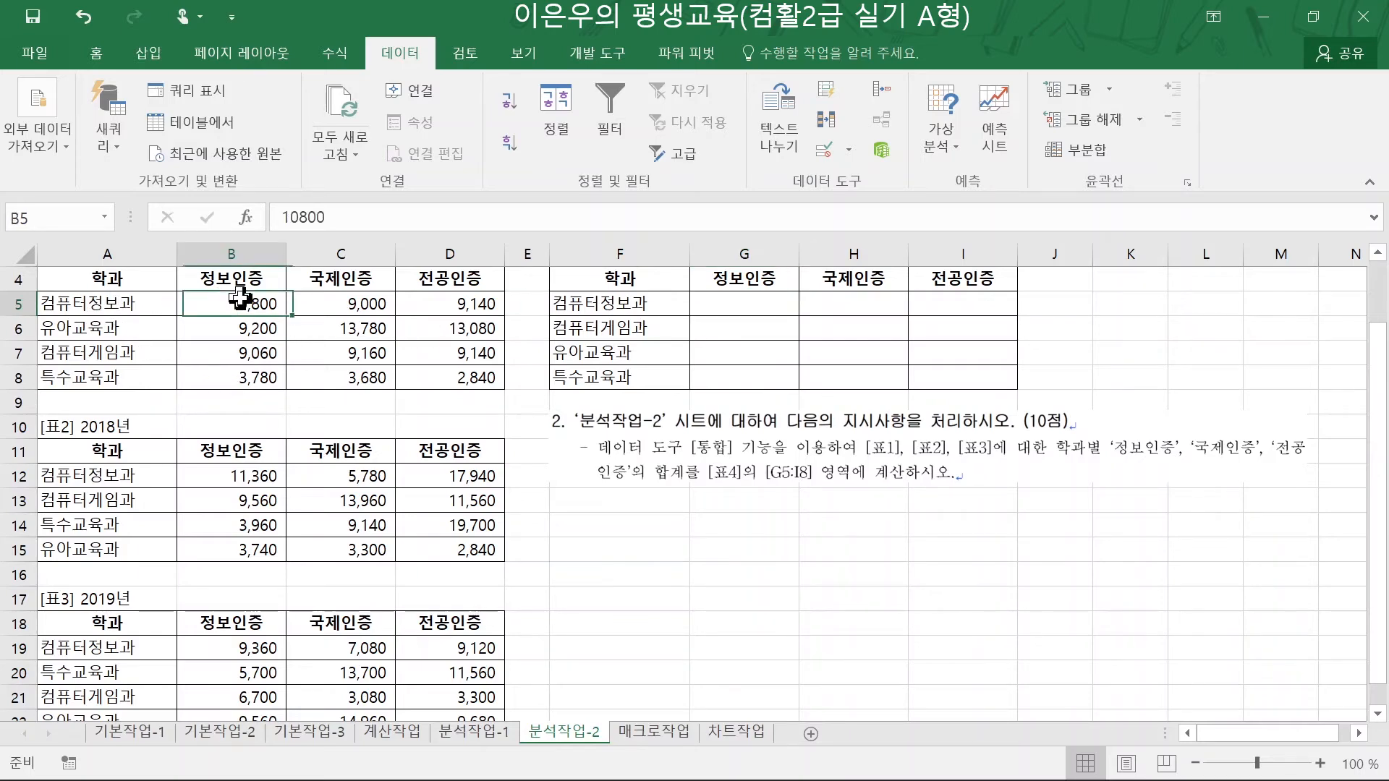
left_click(238, 478)
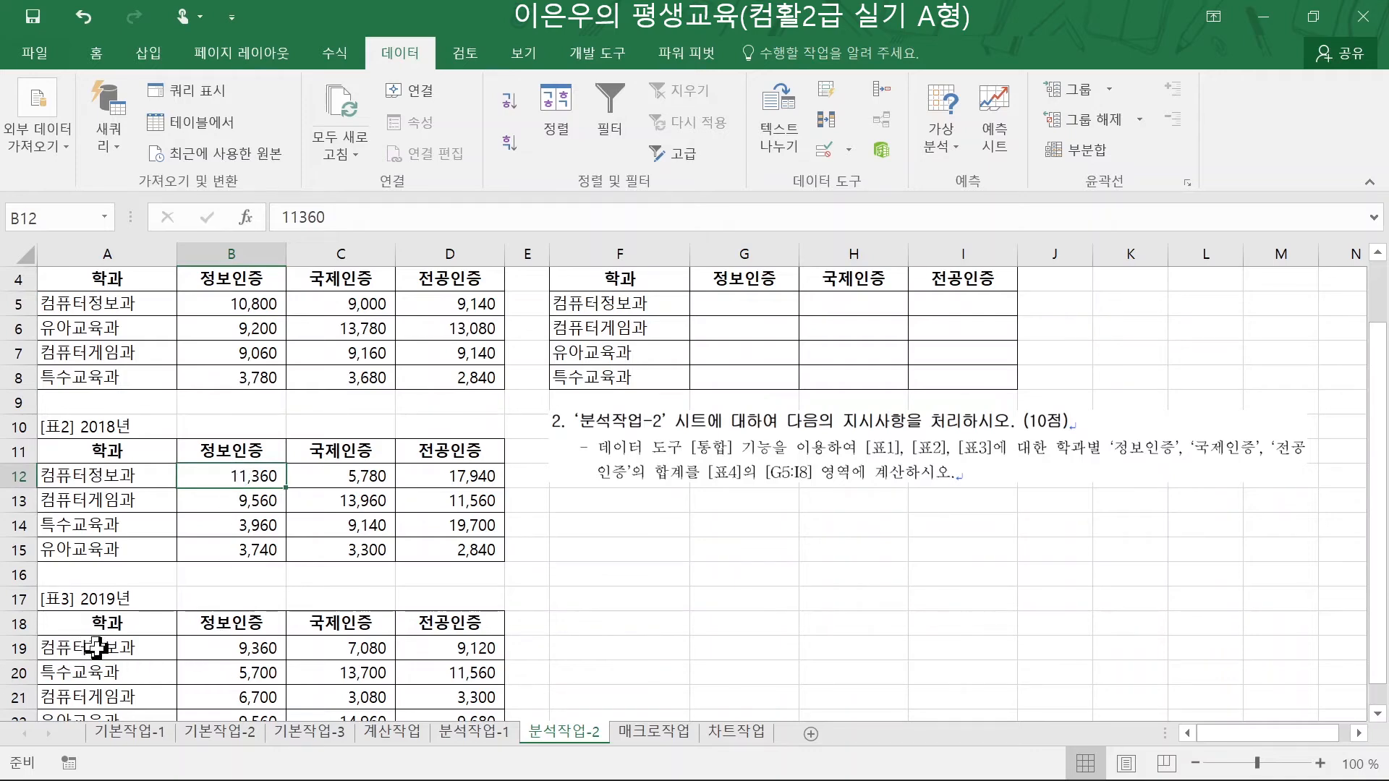
left_click(244, 650)
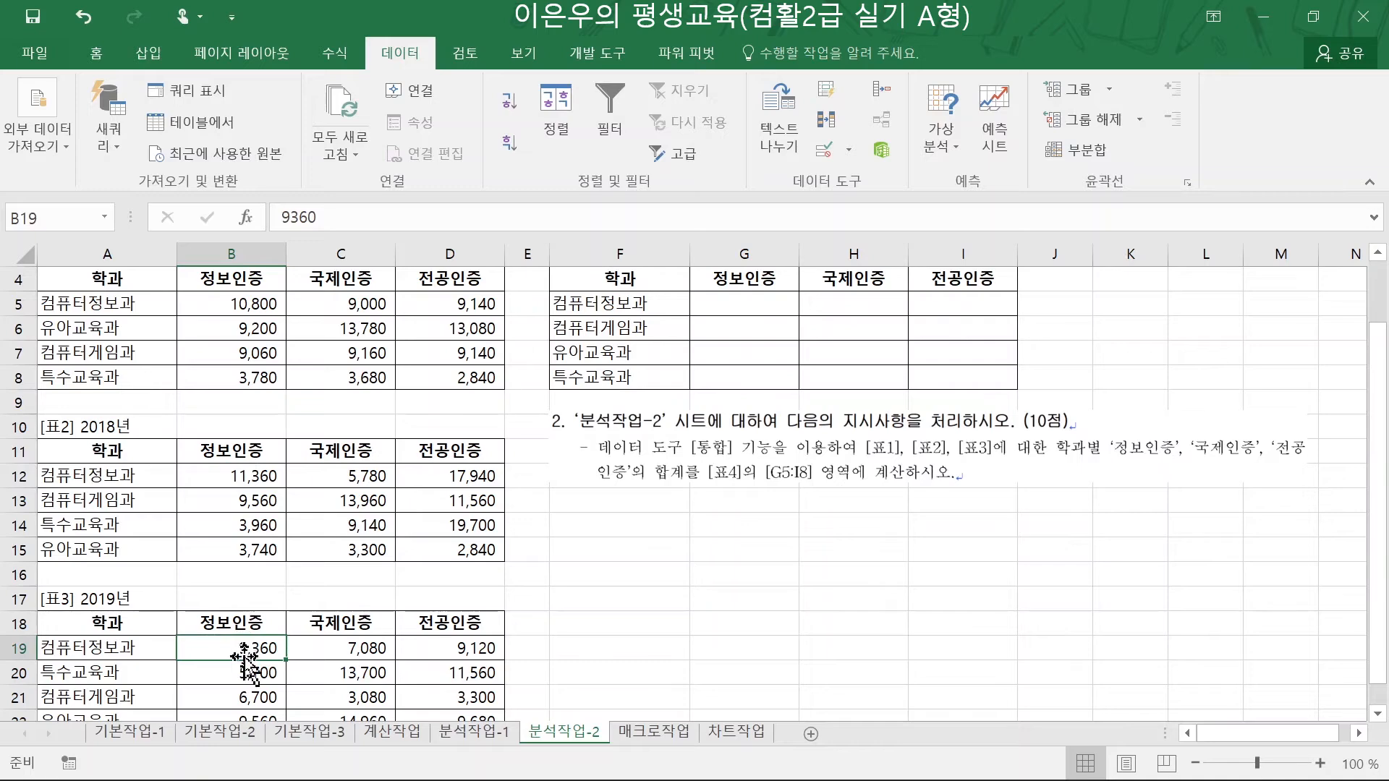
left_click(248, 479)
left_click(242, 300)
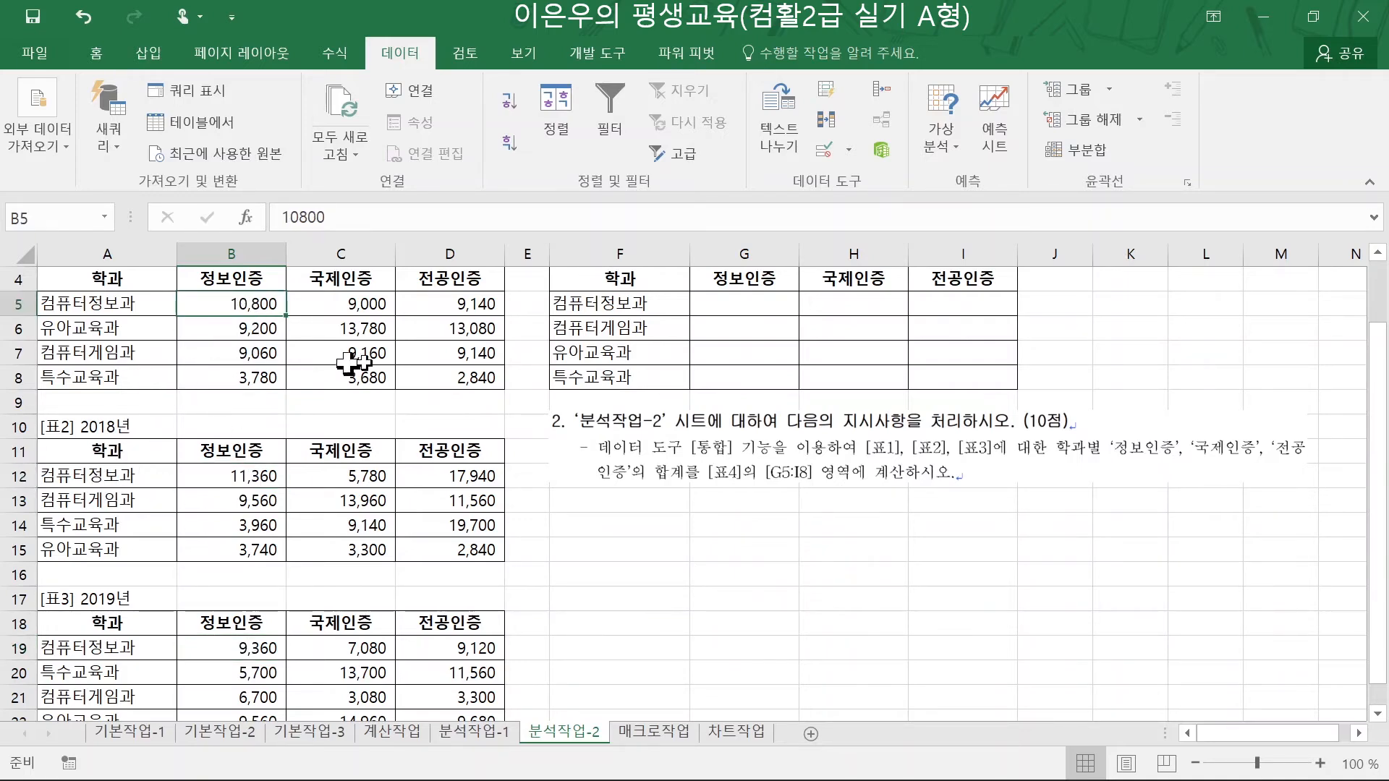
- Compare the 학과 row order of [표4] with the source tables, checking the 유아교육과 row in [표1] and [표2]
left_click_drag(784, 306, 950, 376)
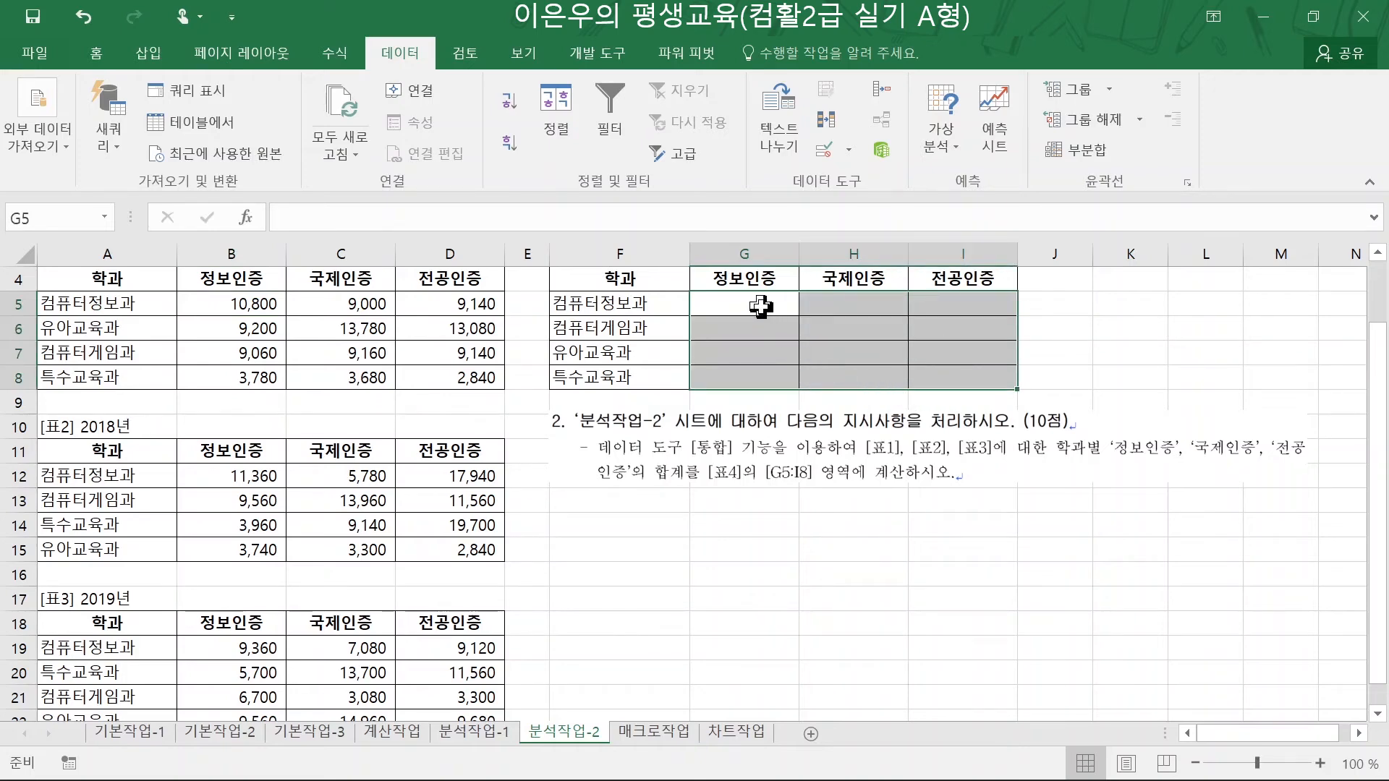
left_click_drag(766, 310, 956, 387)
left_click_drag(637, 277, 983, 377)
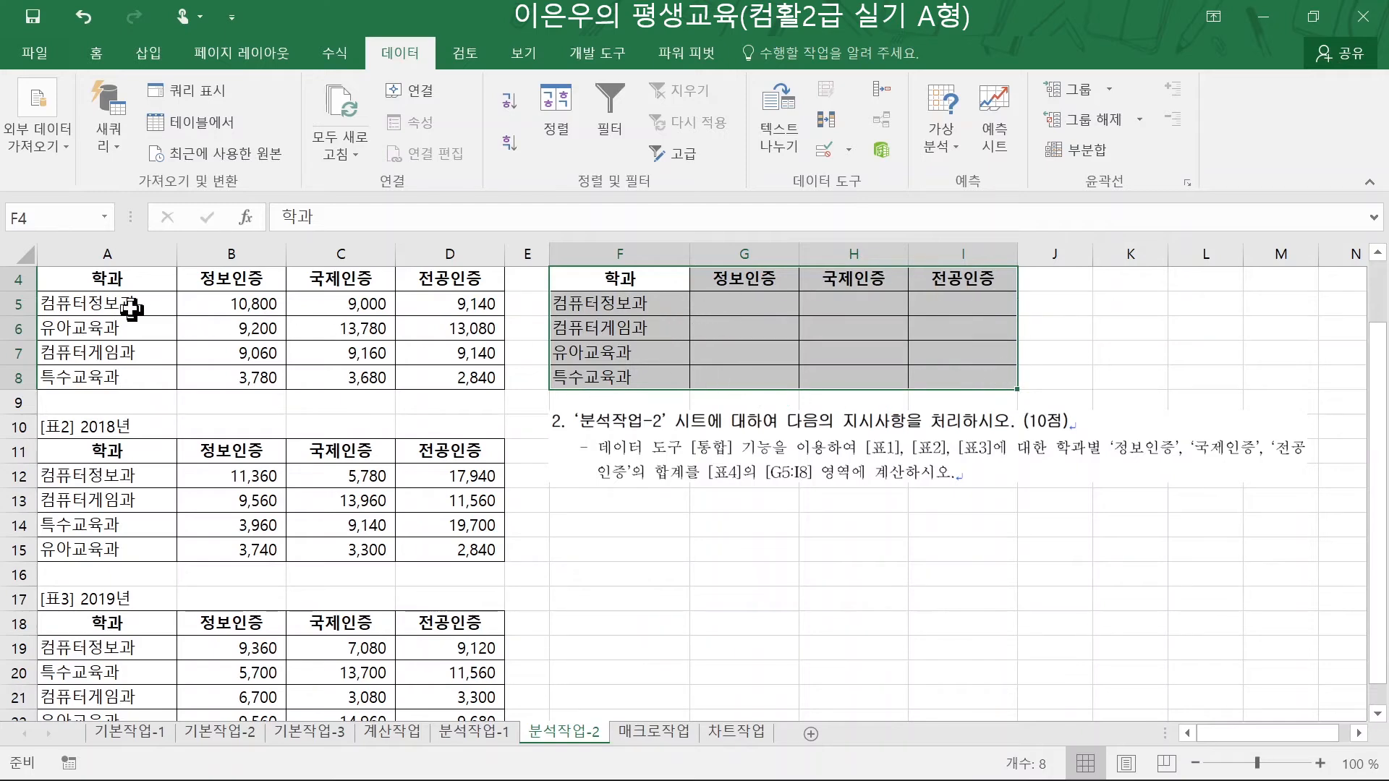
left_click_drag(109, 277, 110, 379)
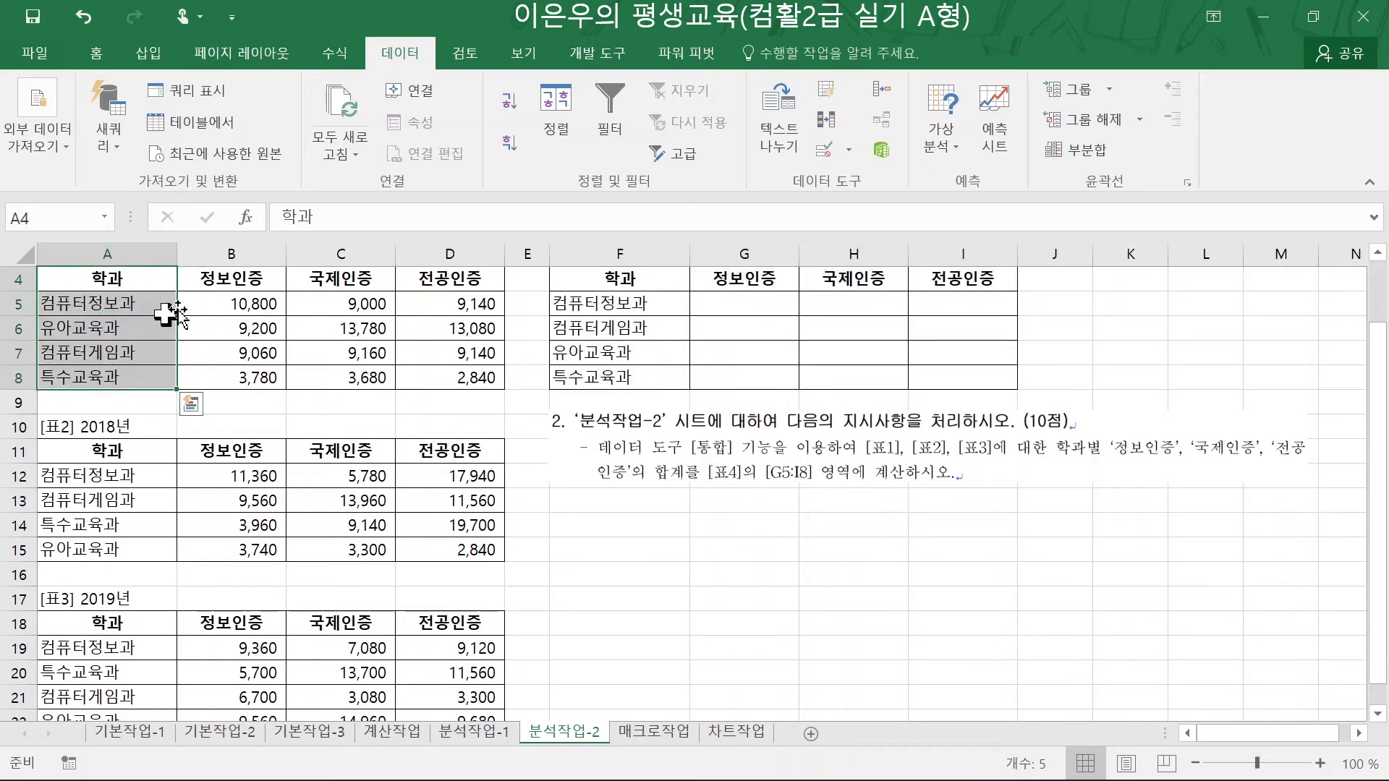
left_click_drag(635, 277, 636, 377)
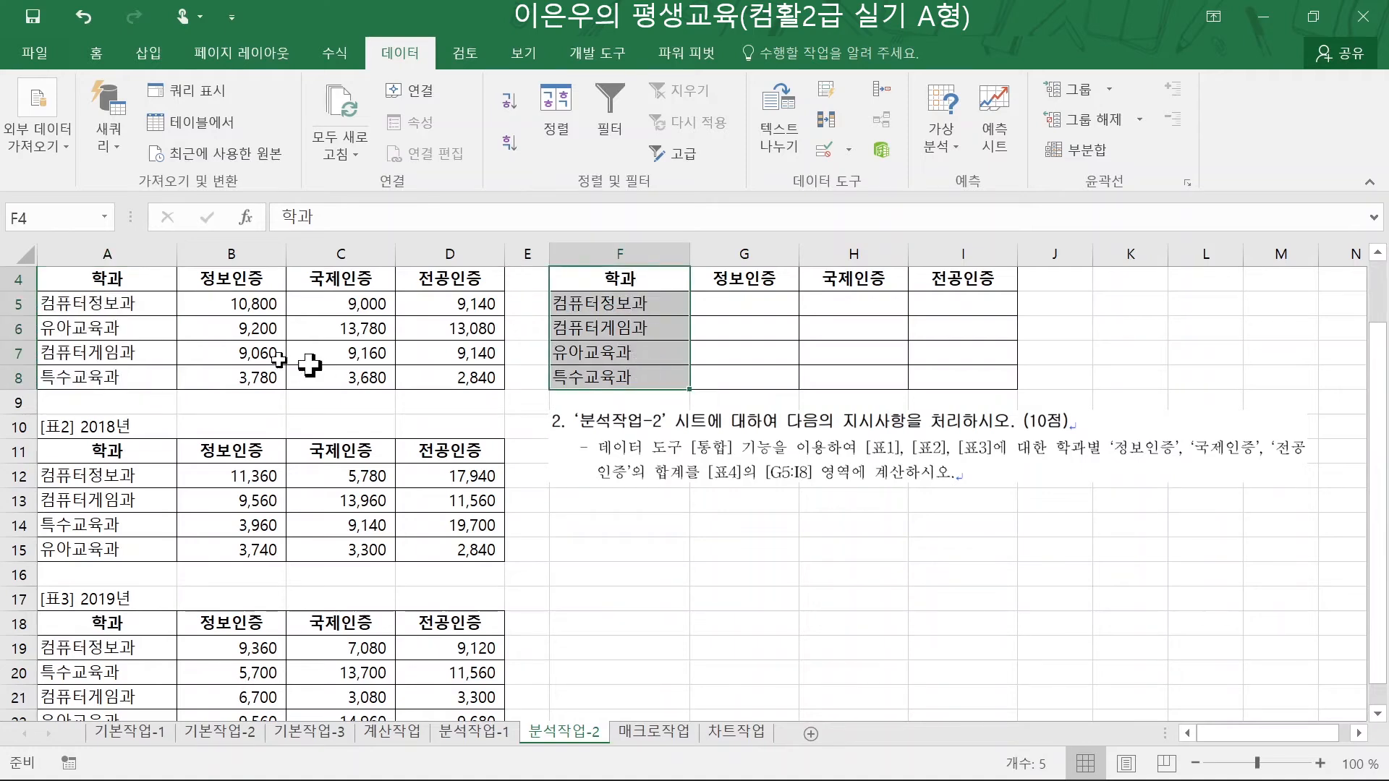
left_click(109, 326)
left_click(606, 352)
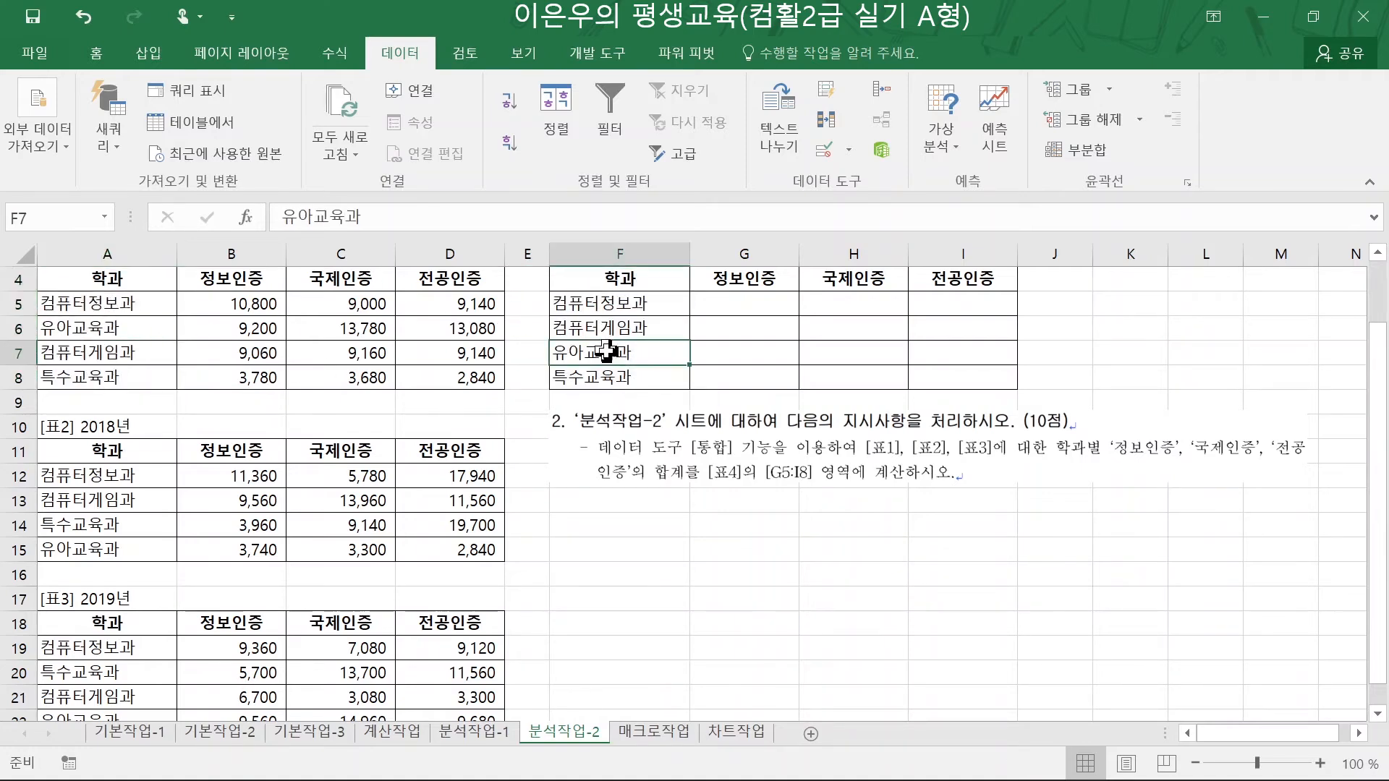
left_click(141, 549)
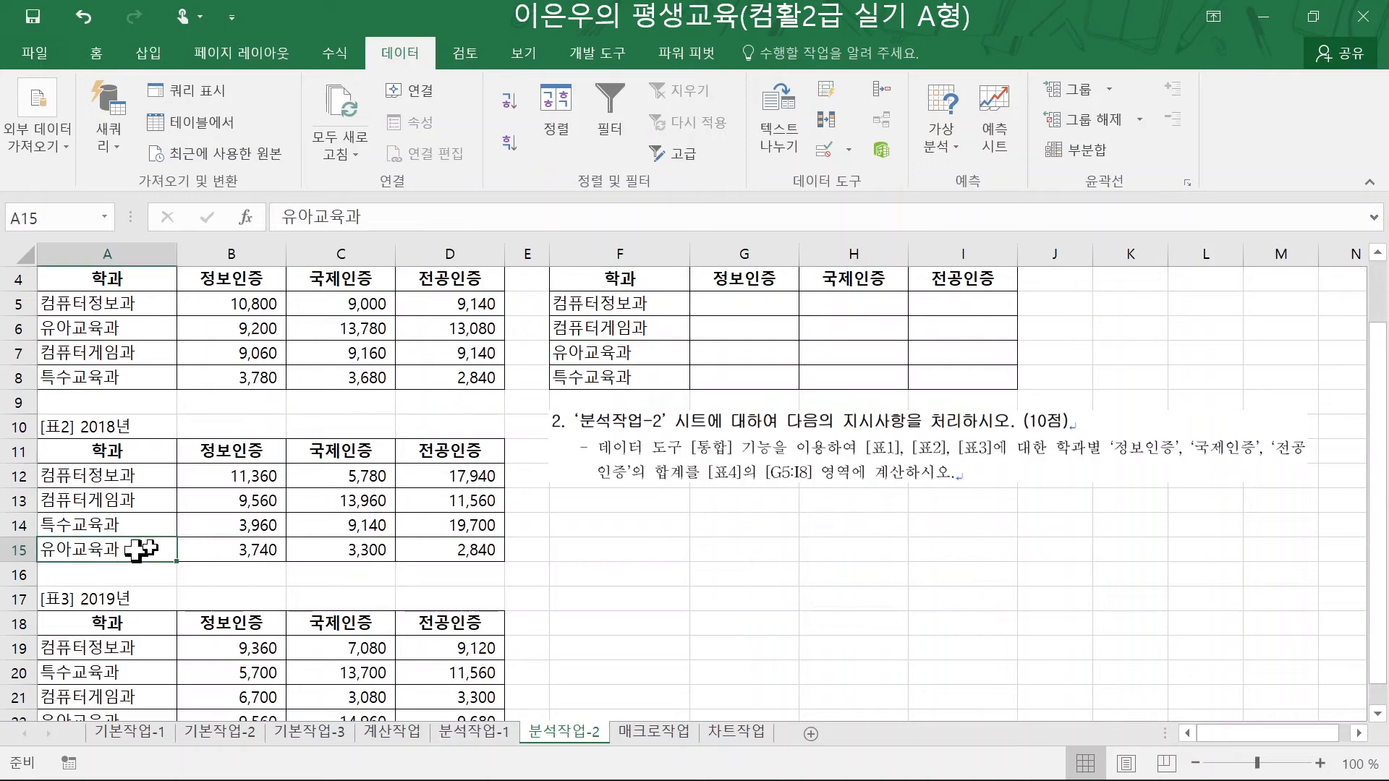
left_click(623, 353)
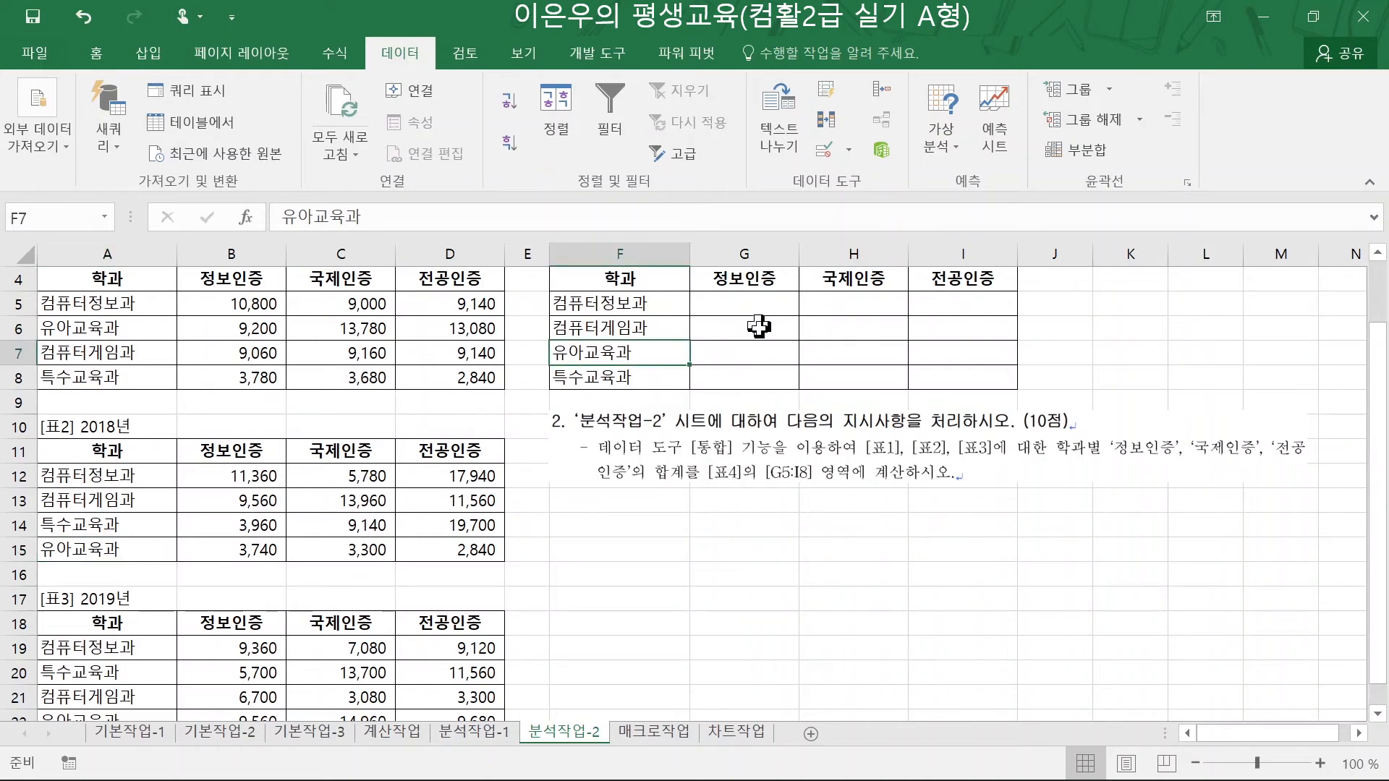
left_click(756, 352)
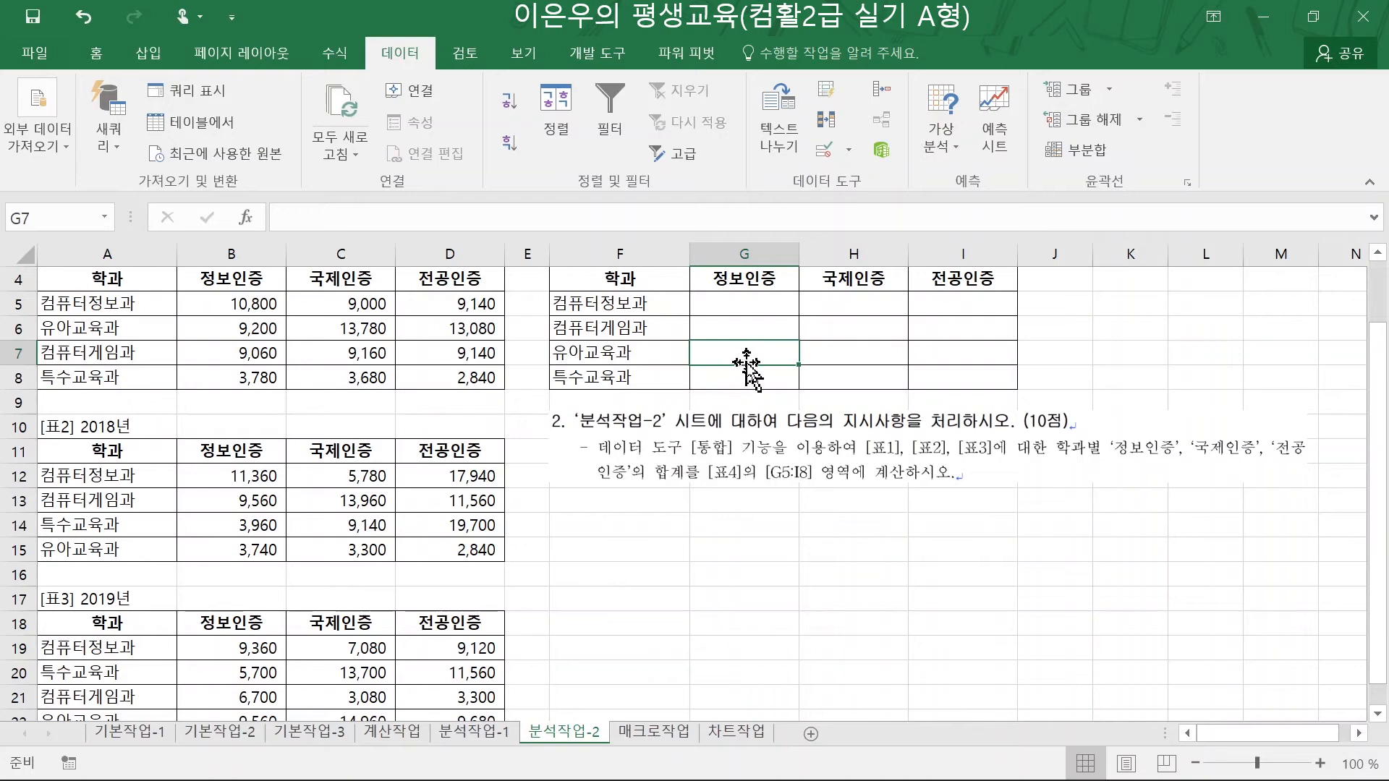
- Start Consolidate (통합) on the whole [표4] range F4:I8 and delete all the reference ranges already stored in it
left_click_drag(631, 279, 974, 379)
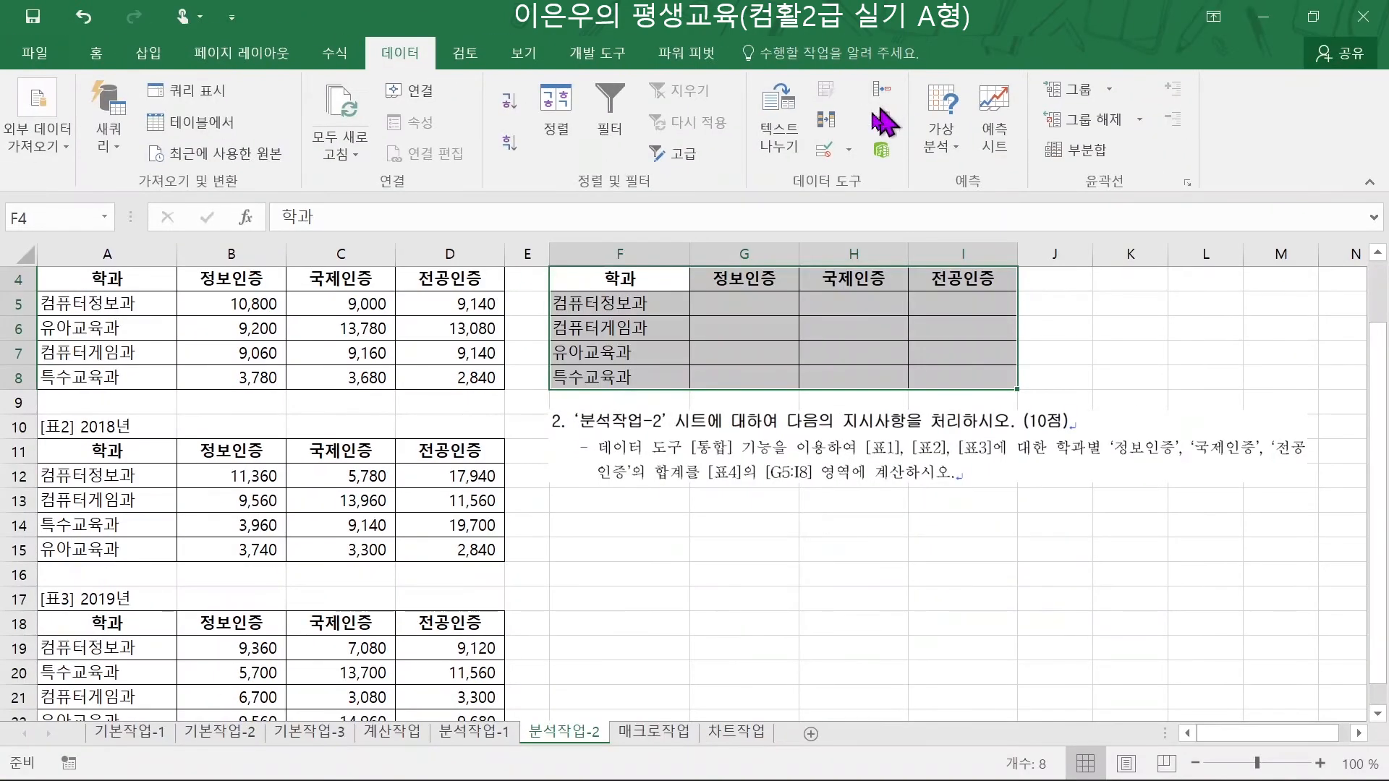
left_click(879, 116)
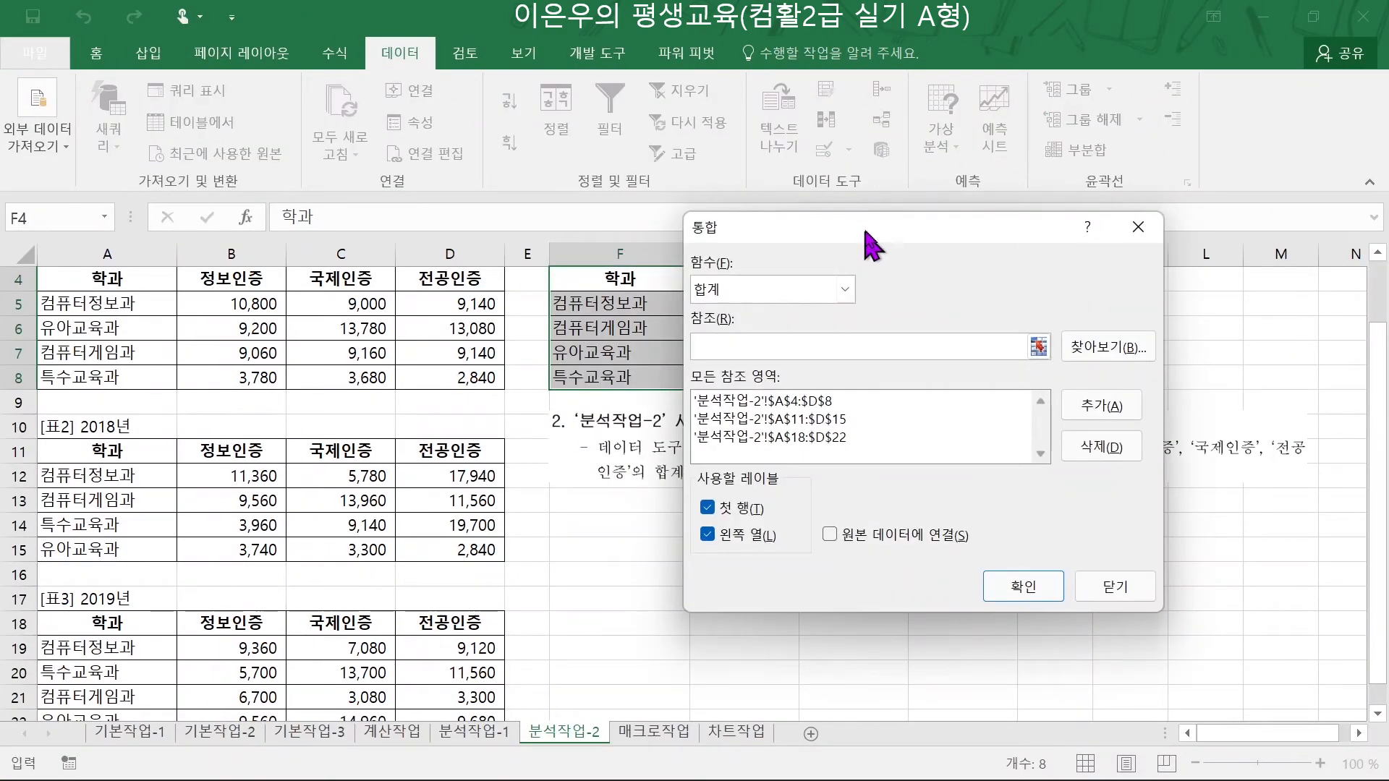
left_click_drag(868, 268, 752, 509)
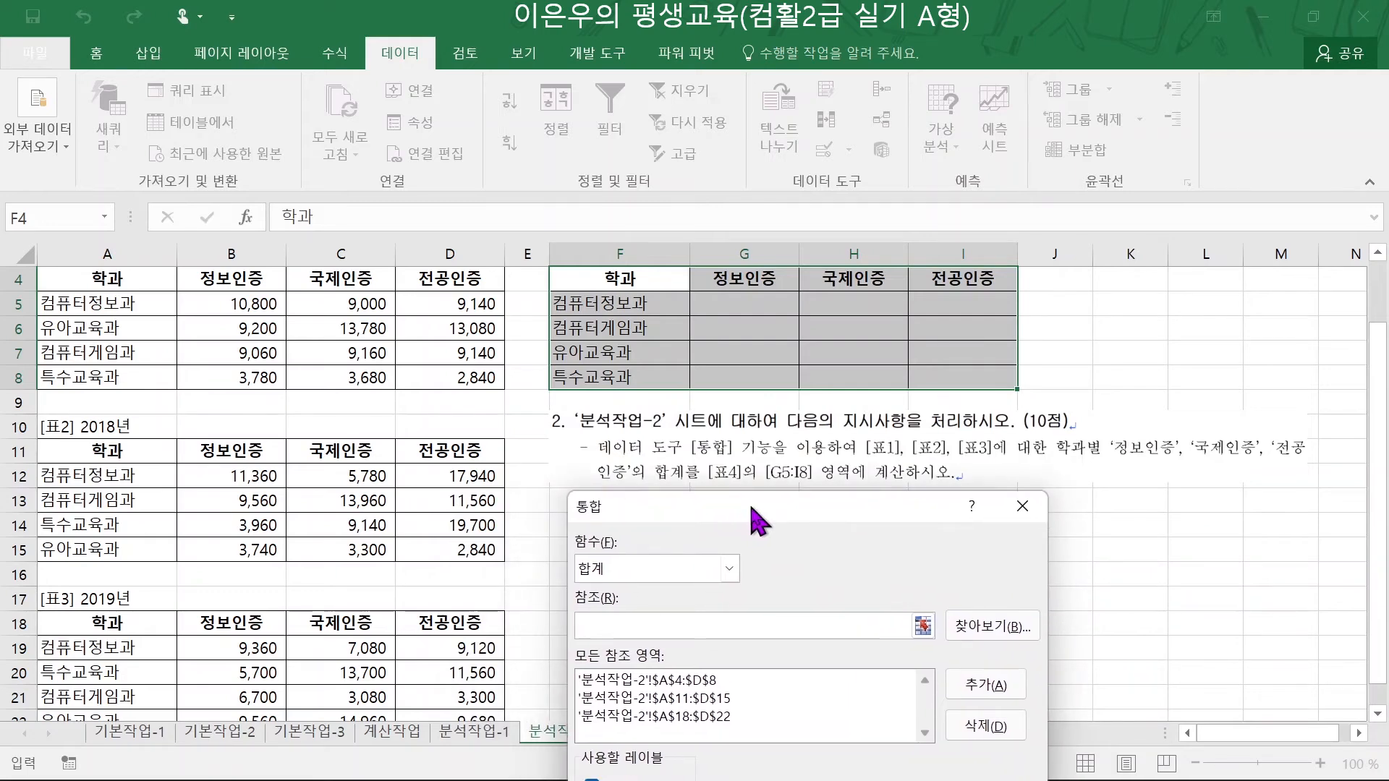
left_click(714, 684)
left_click(988, 726)
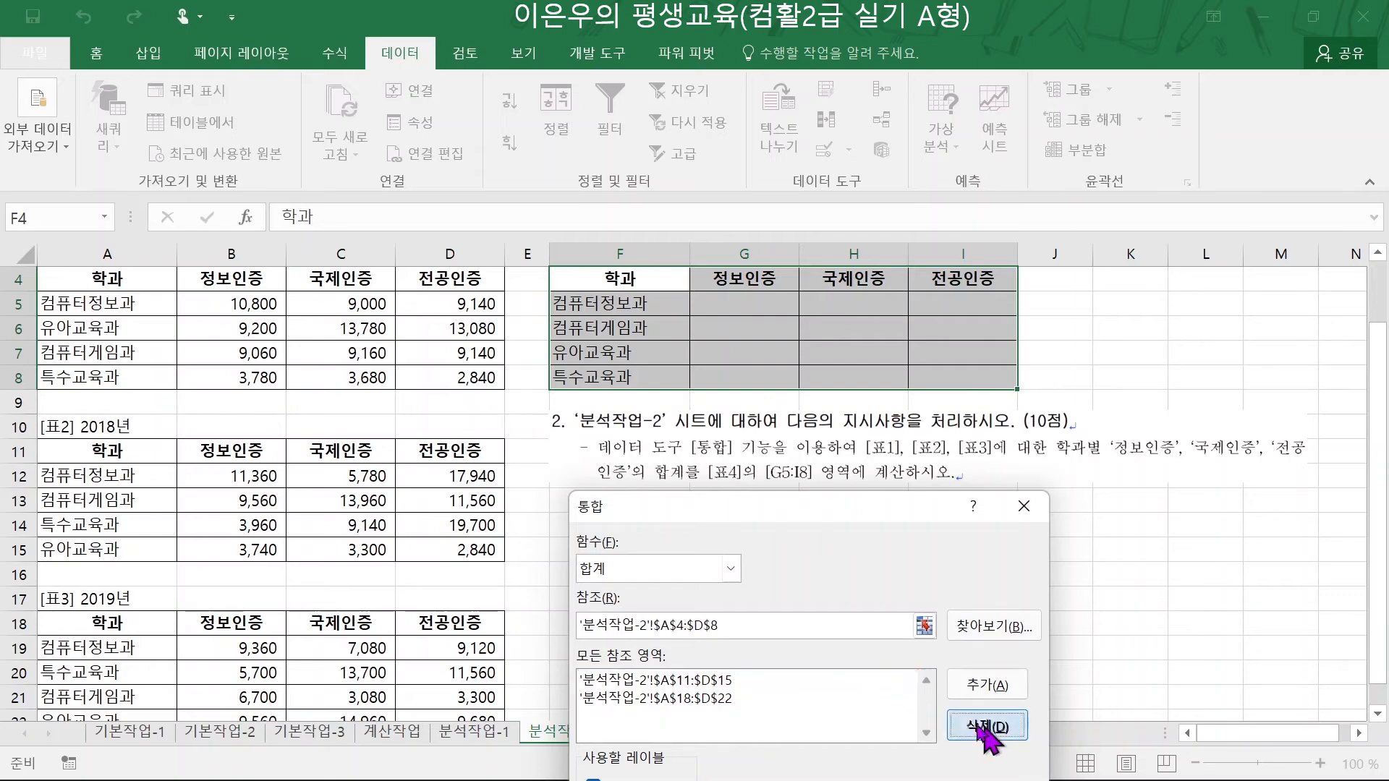
left_click(730, 680)
left_click(987, 726)
left_click(756, 681)
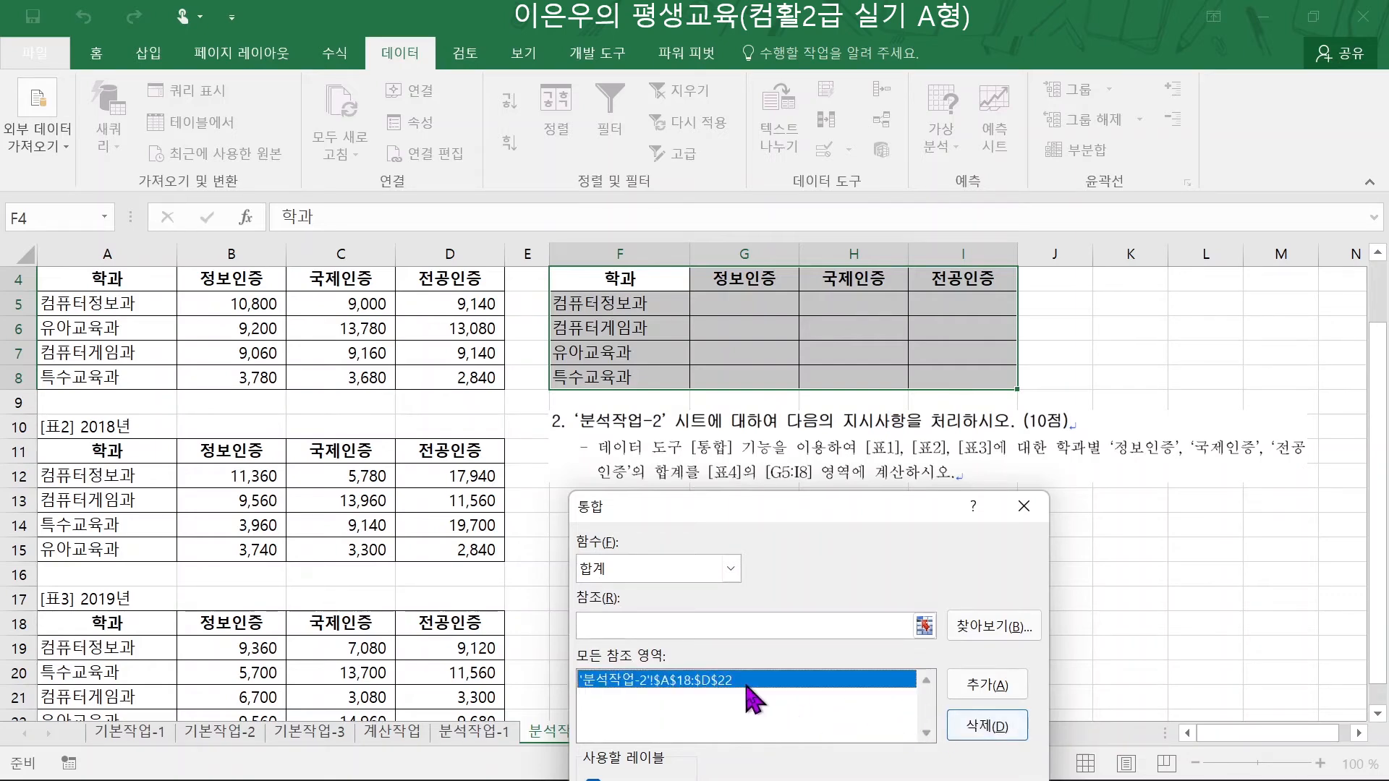
left_click(977, 727)
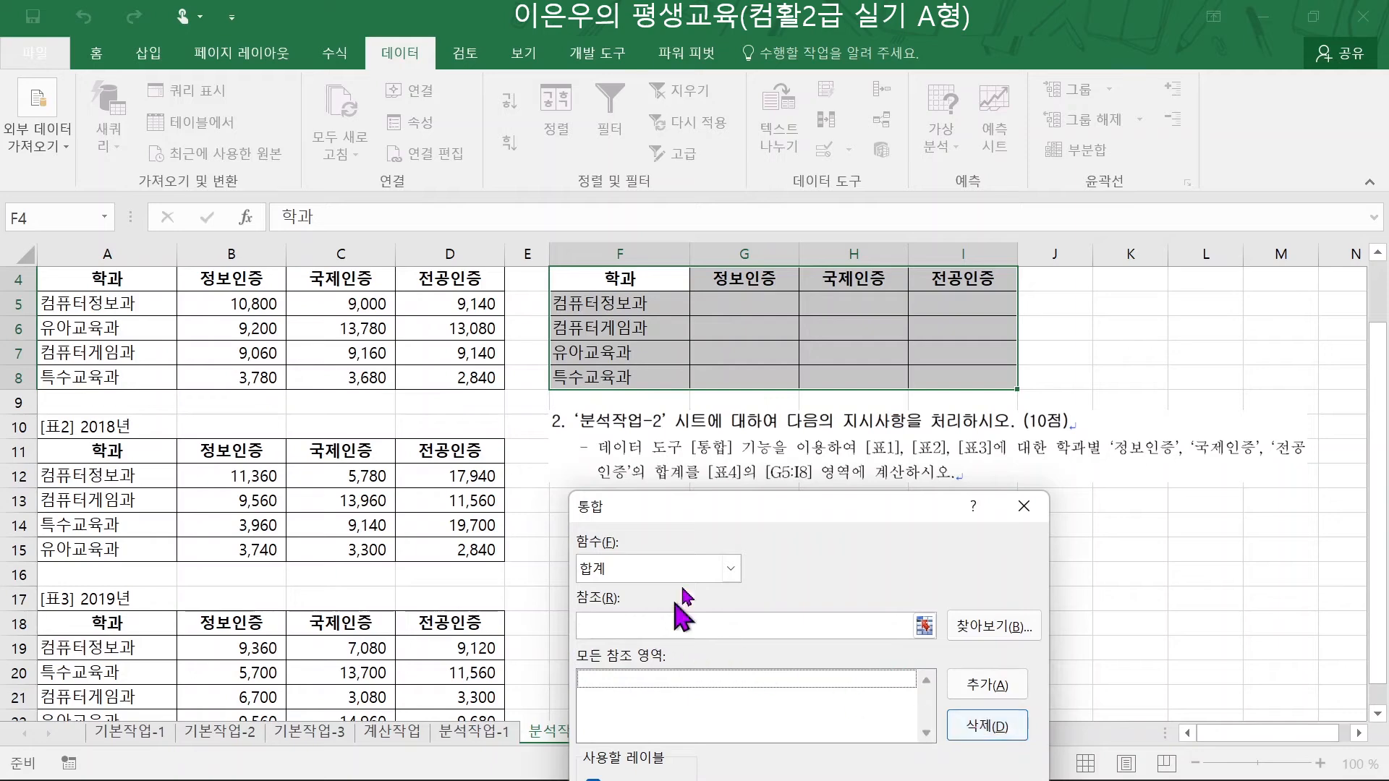
- Add A4:D8, A11:D15 and A18:D22 as references and apply the 합계 consolidation with 첫 행 and 왼쪽 열 labels
left_click(651, 623)
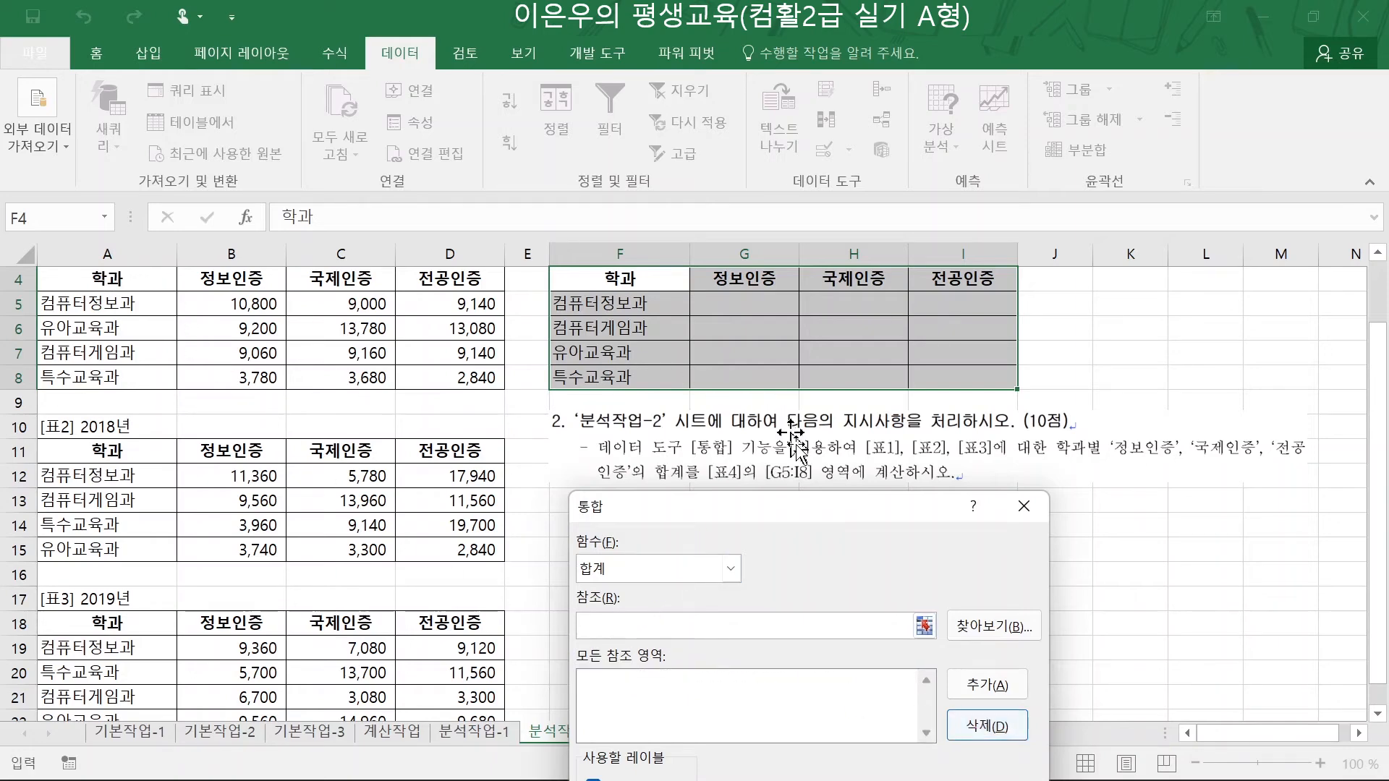
left_click_drag(806, 513, 813, 397)
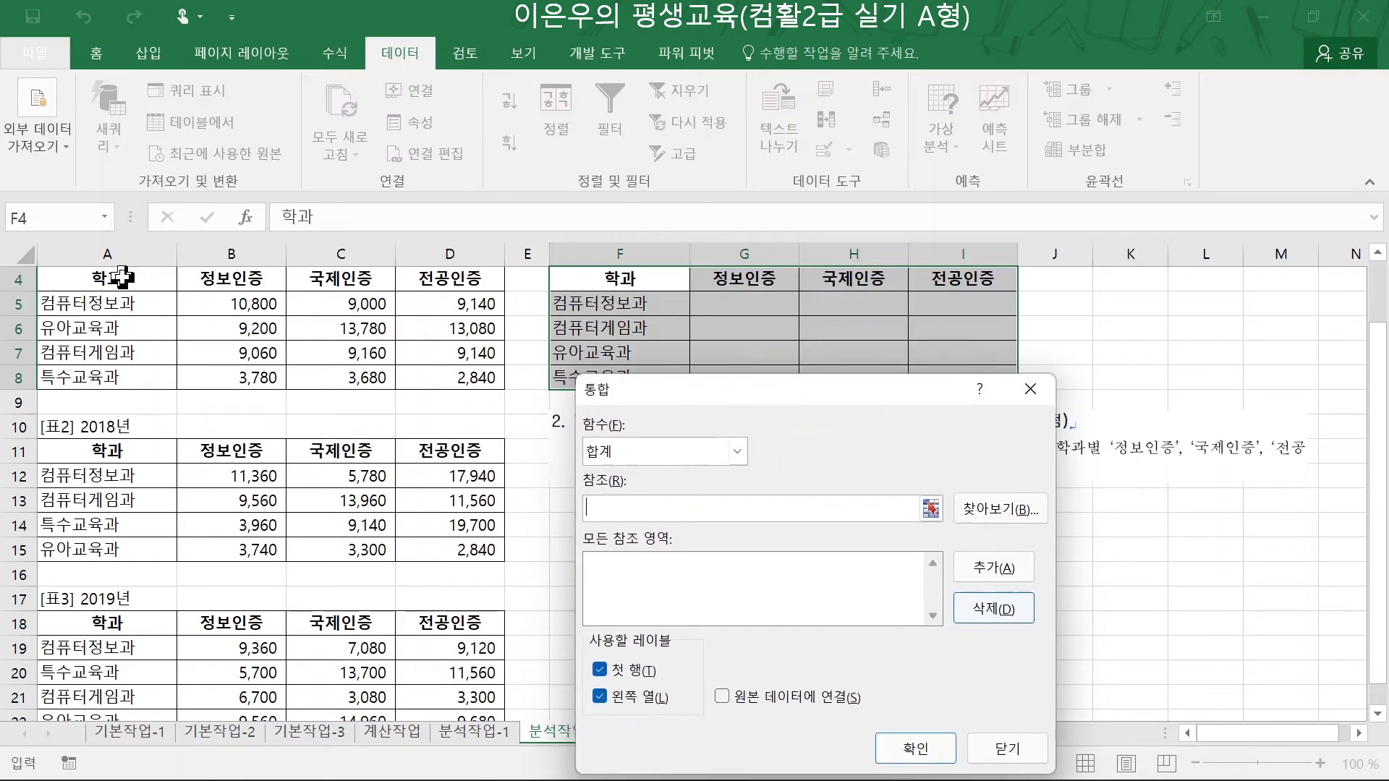
left_click_drag(122, 276, 453, 377)
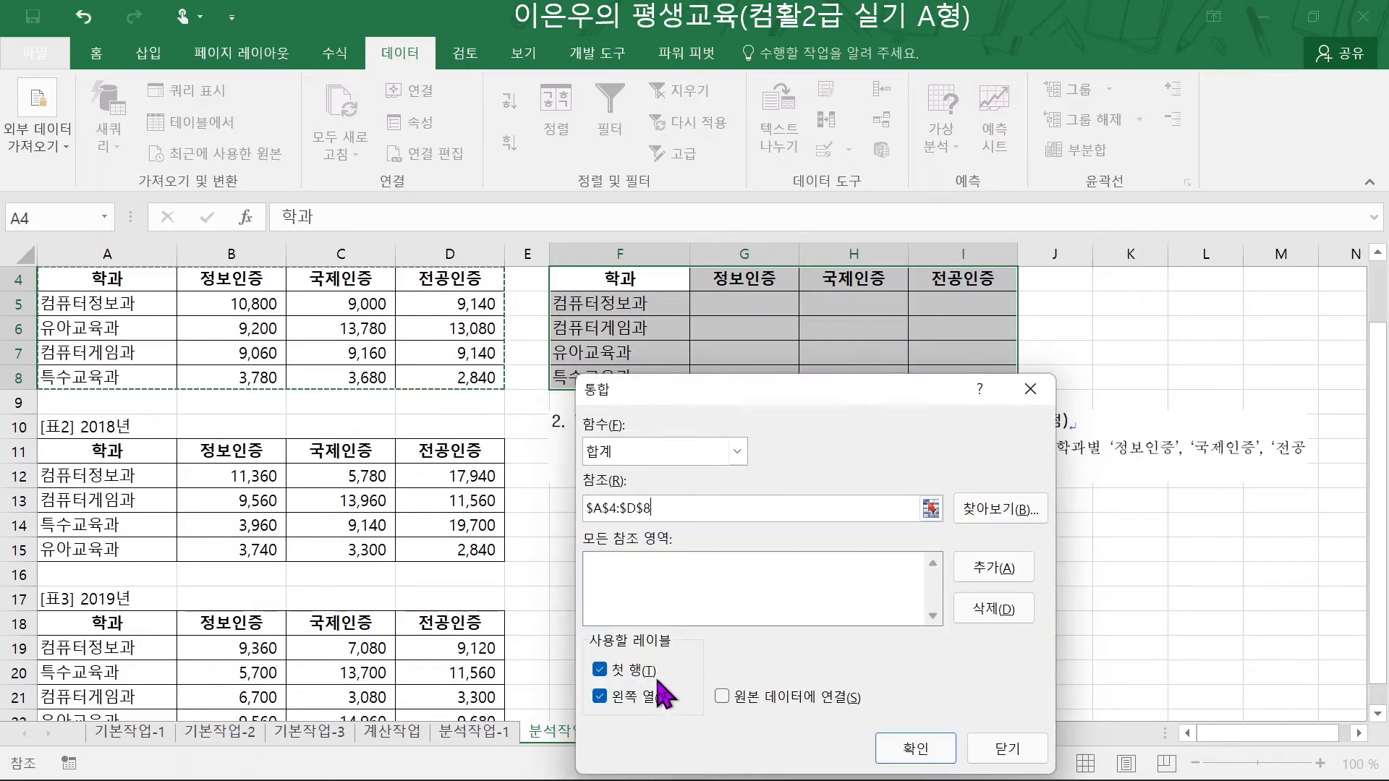
left_click(993, 572)
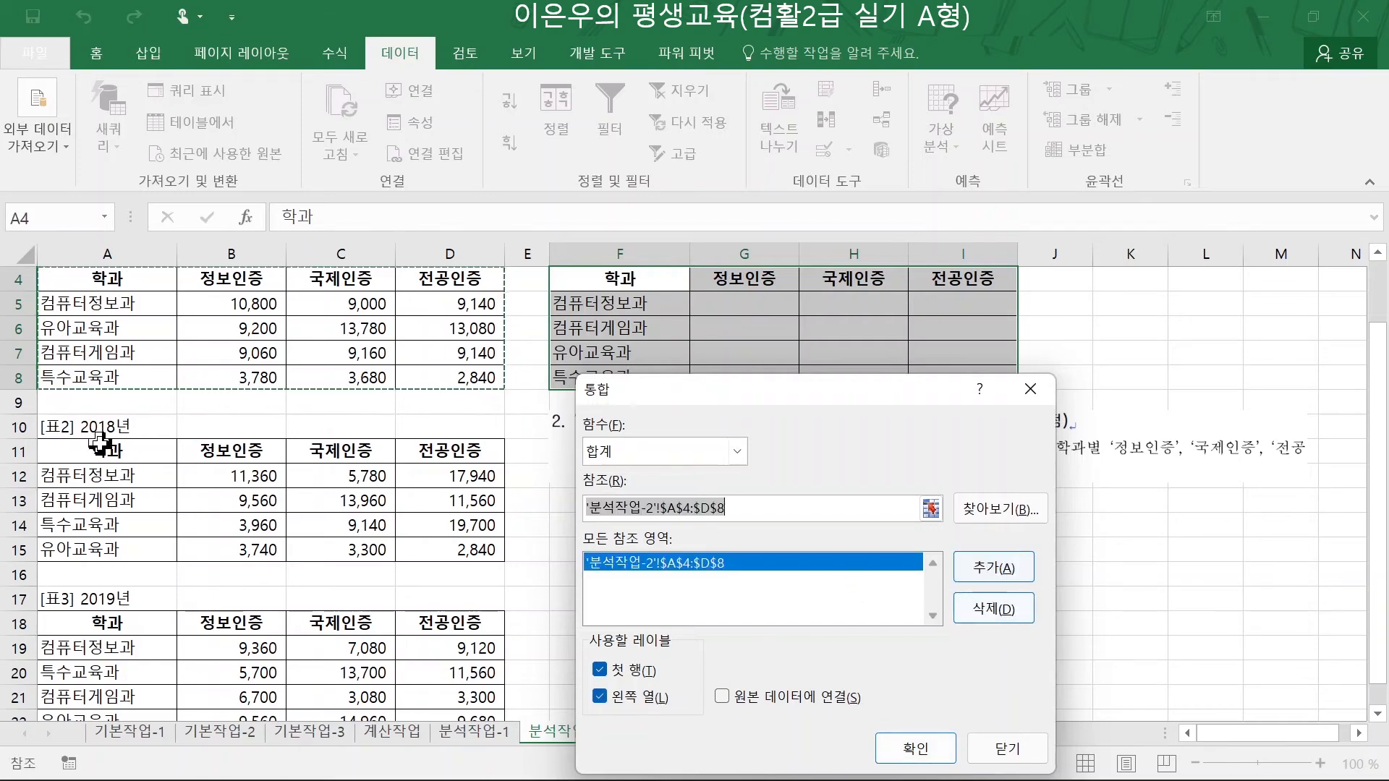
left_click_drag(100, 442, 492, 554)
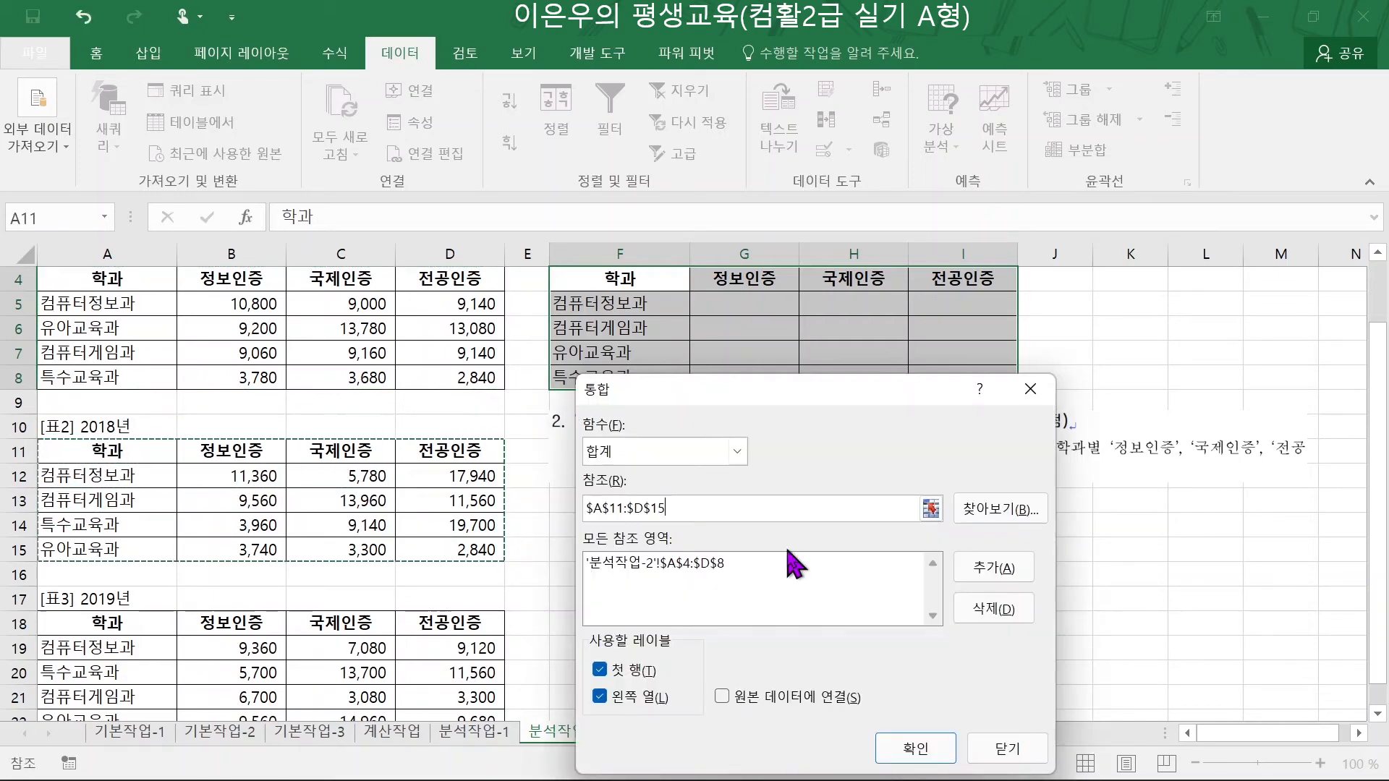
left_click(998, 570)
left_click_drag(116, 628, 453, 660)
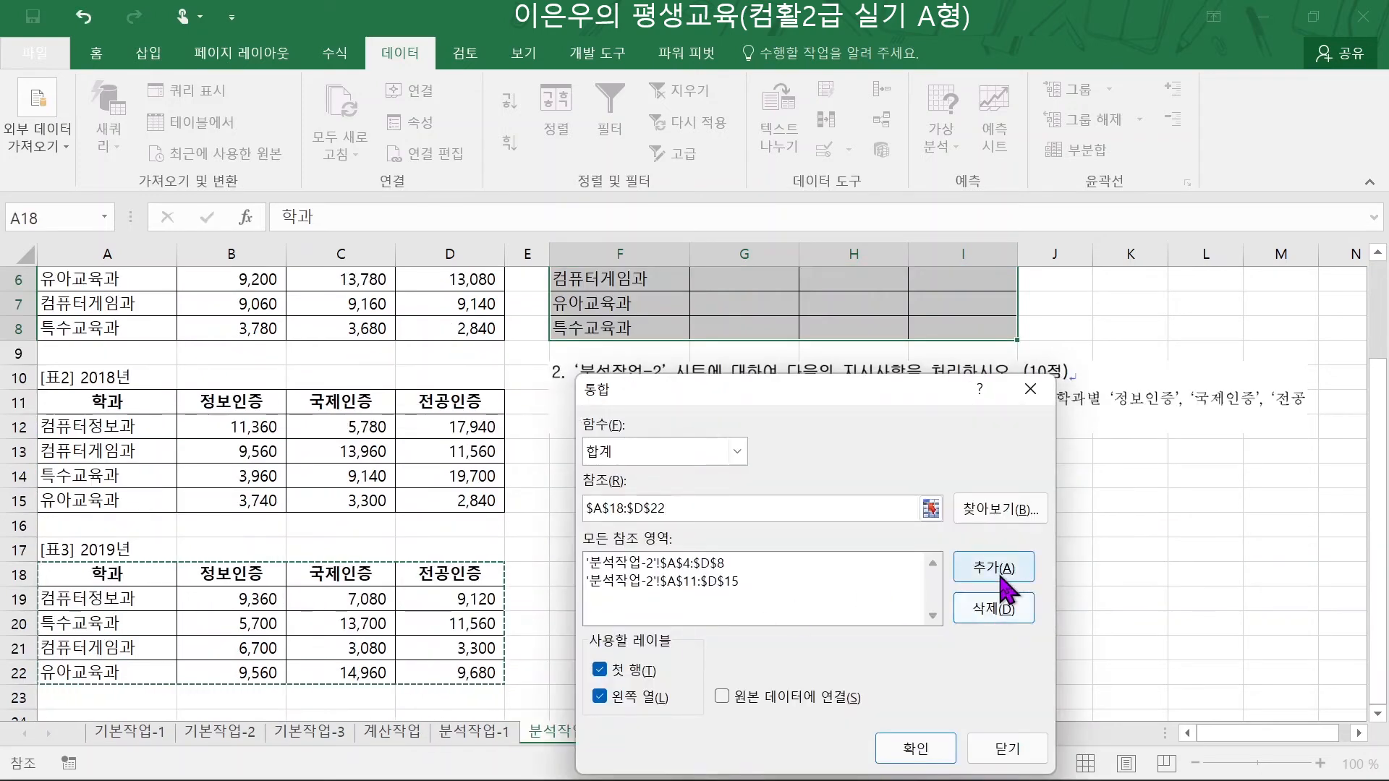
left_click(1001, 575)
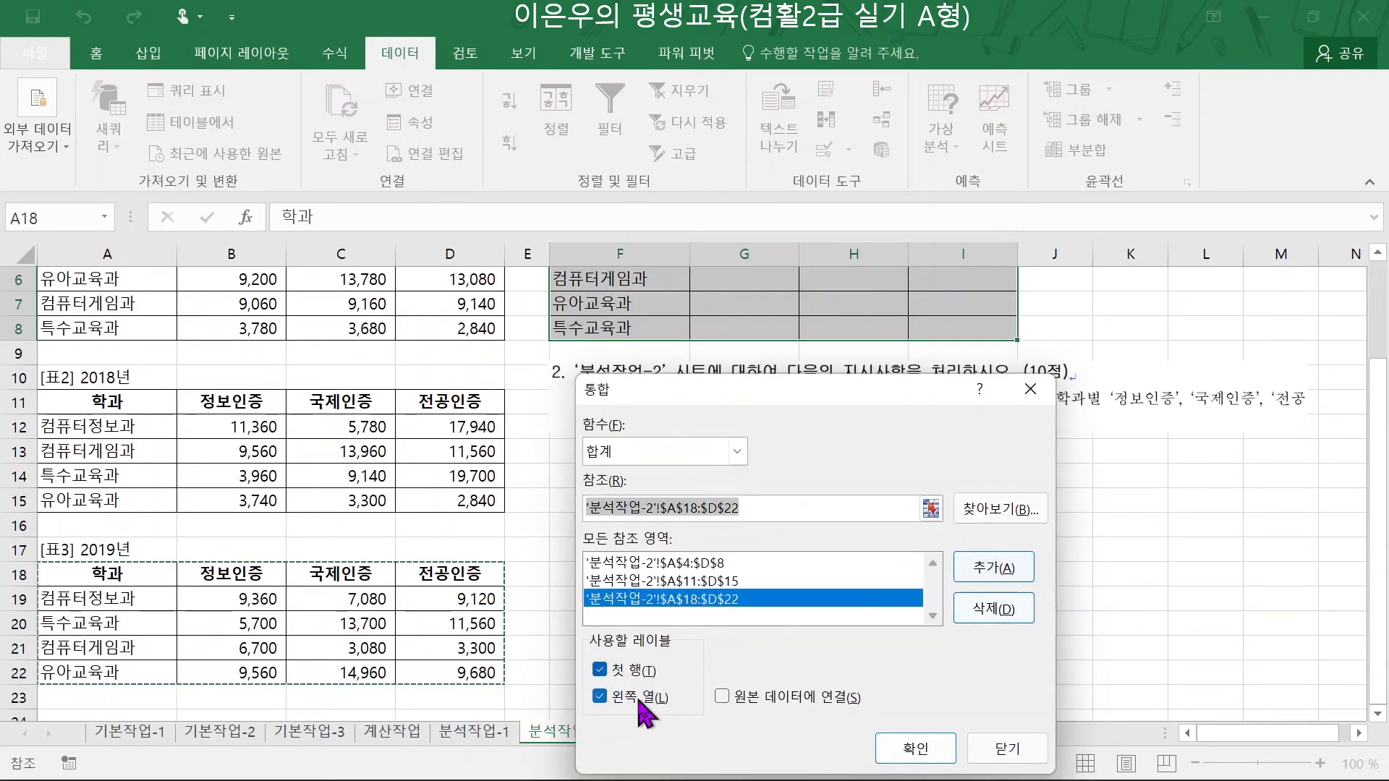
left_click(915, 749)
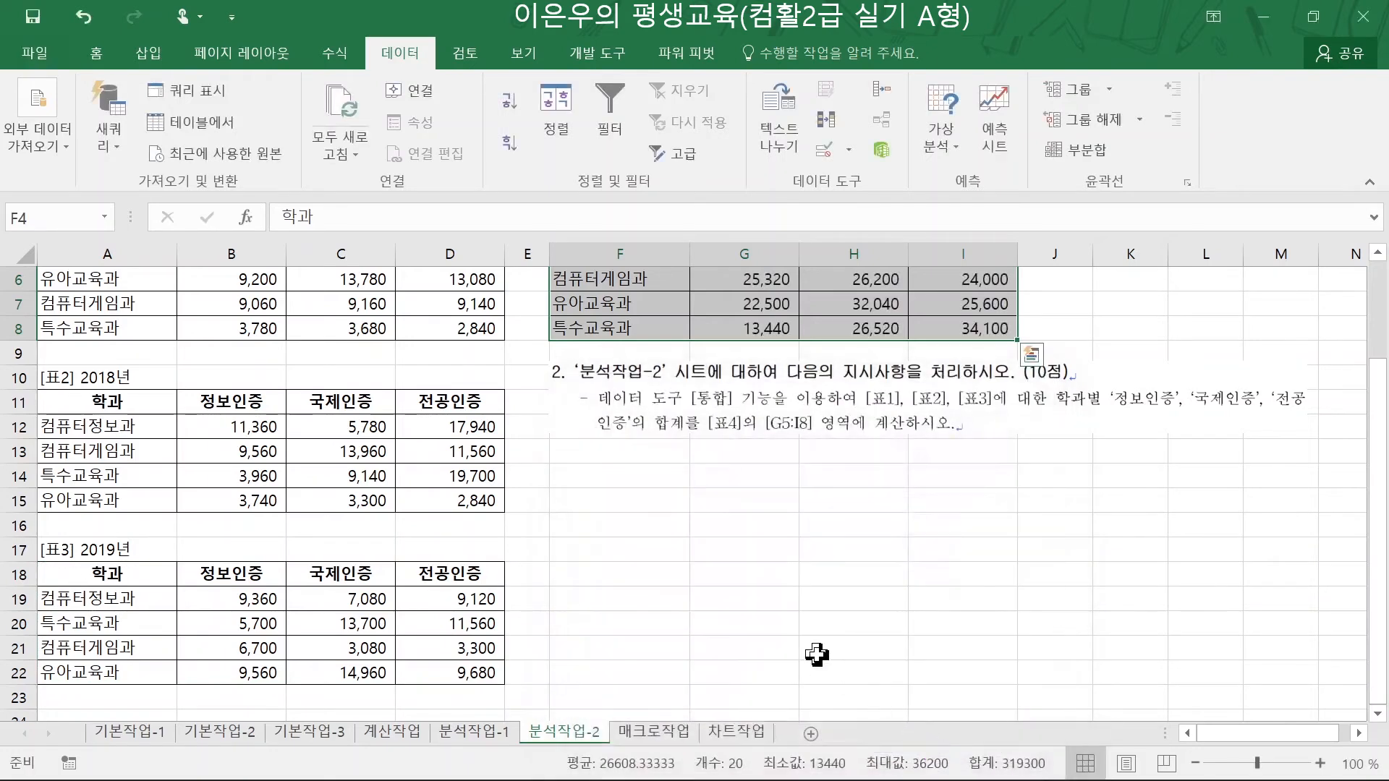
- Check the consolidated 유아교육과 정보인증 value in G7 against the sum of source cells B6, B15 and B22
scroll(816, 655, "up", 1)
left_click(731, 380)
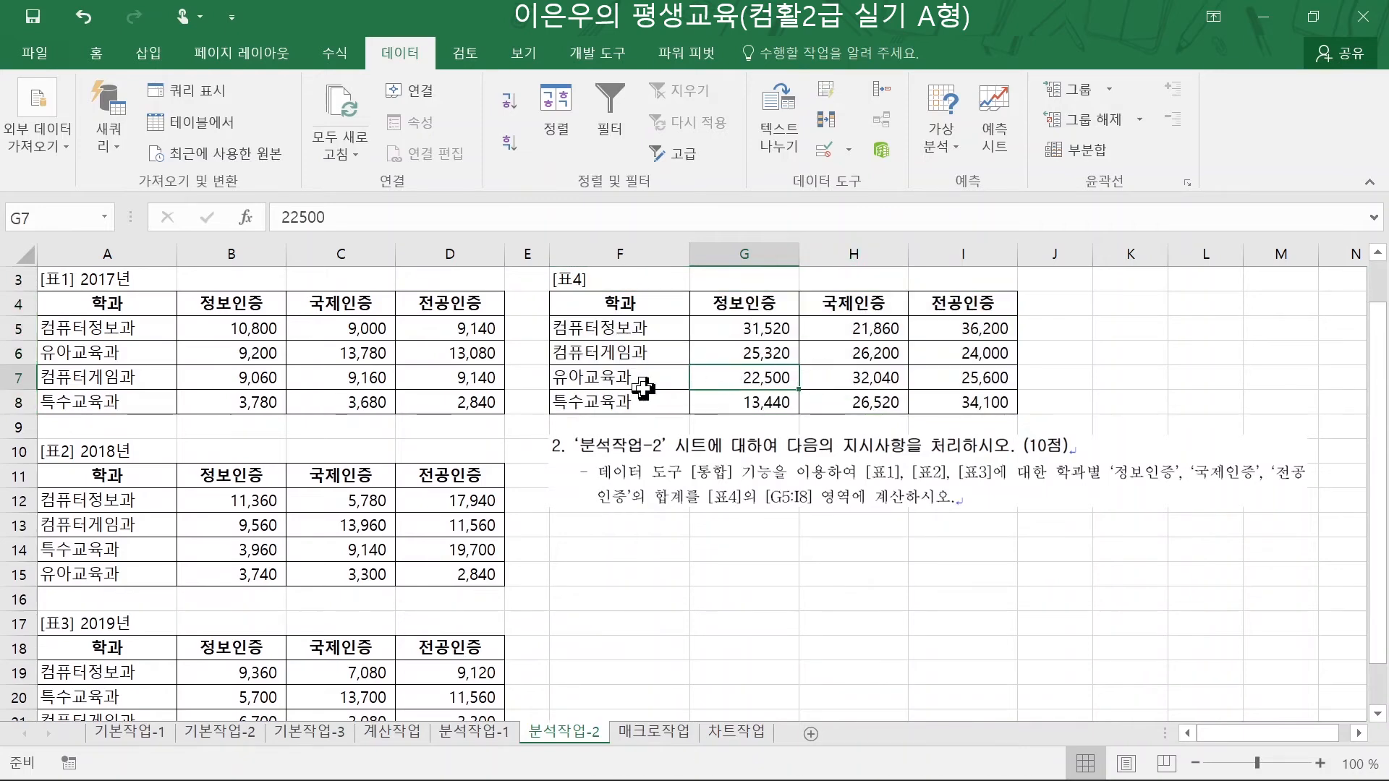
left_click(217, 351)
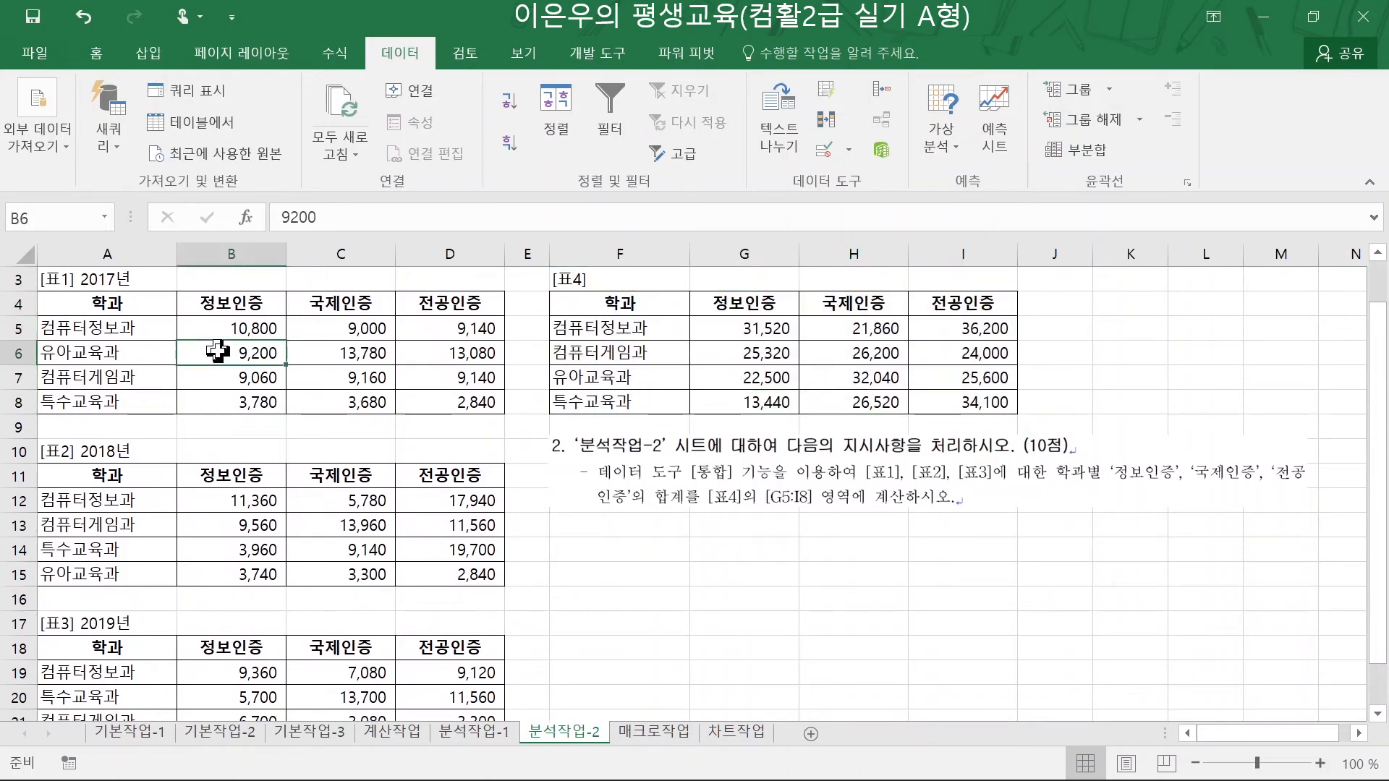
left_click(246, 572, "ctrl")
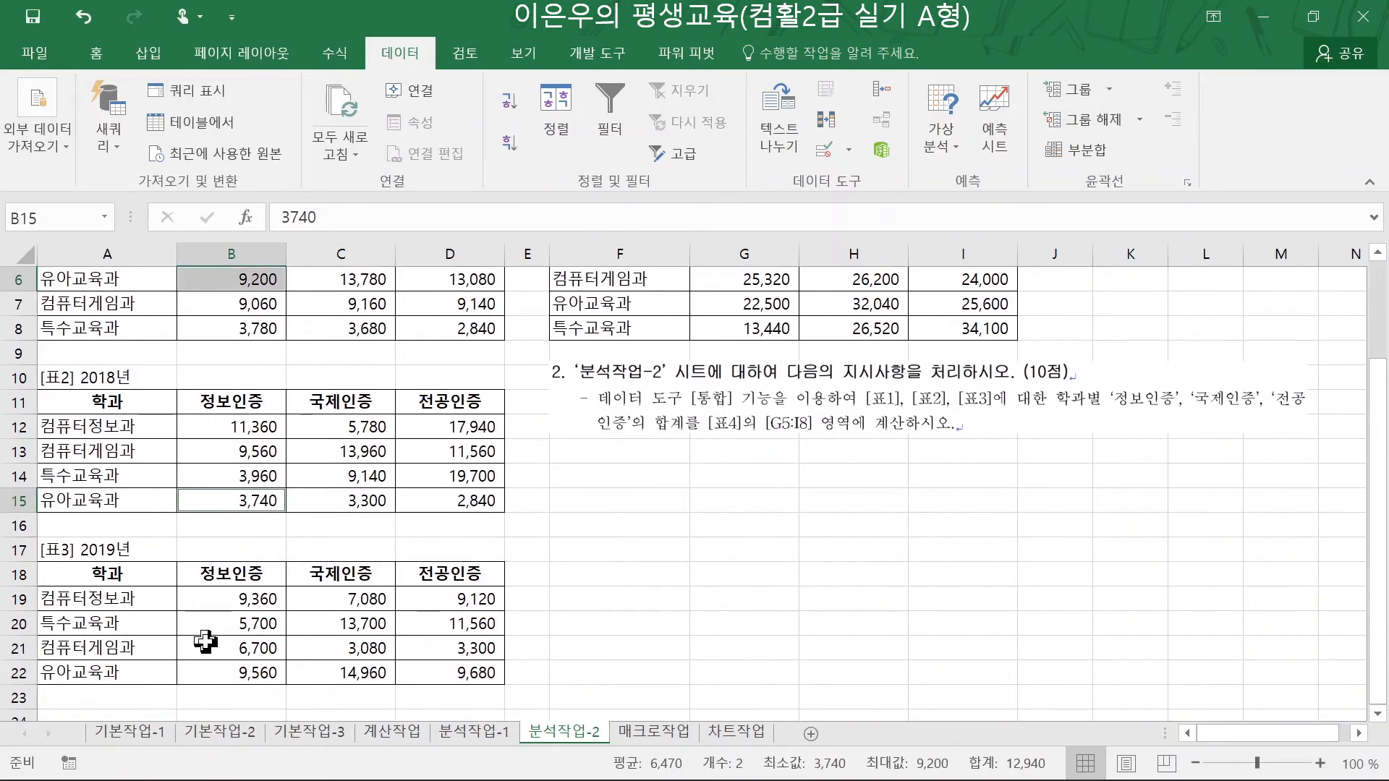
left_click(209, 672, "ctrl")
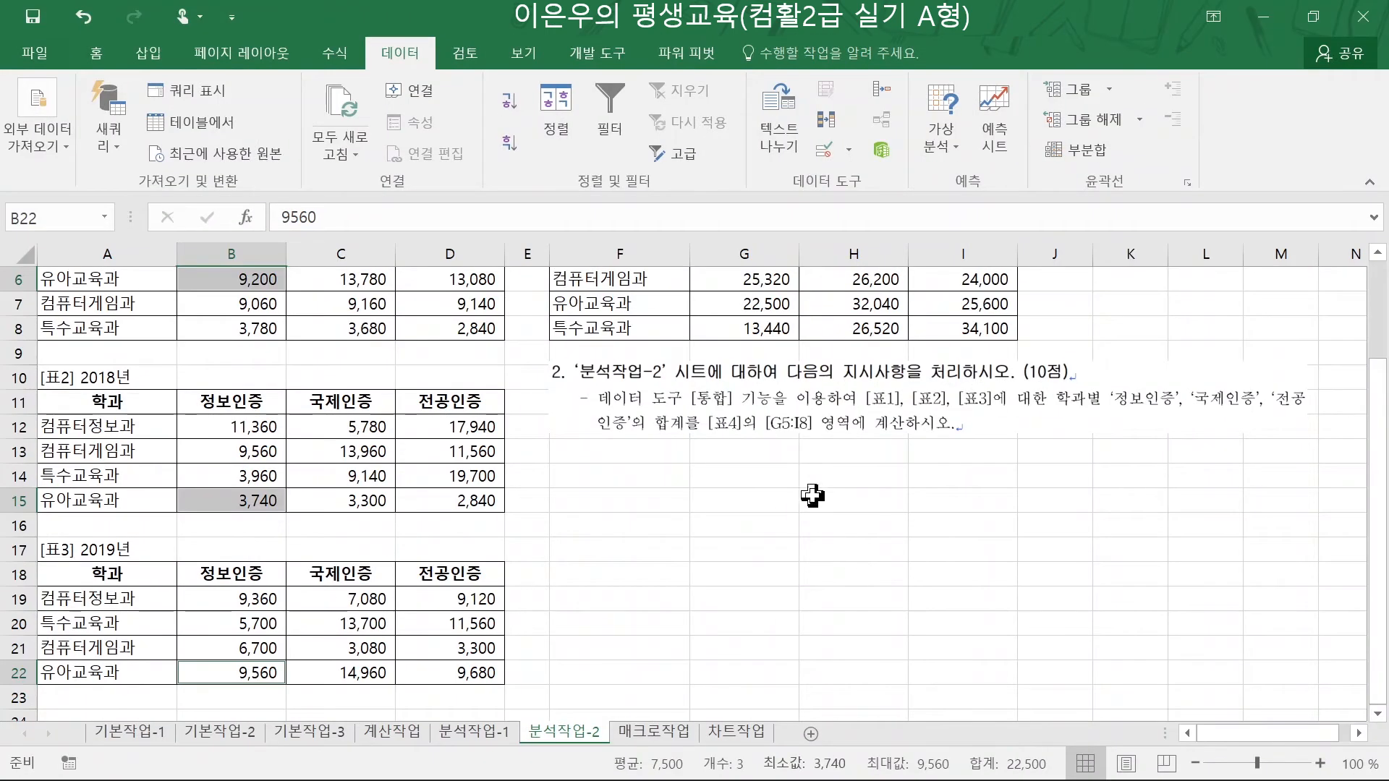
scroll(799, 463, "up", 2)
left_click(782, 440)
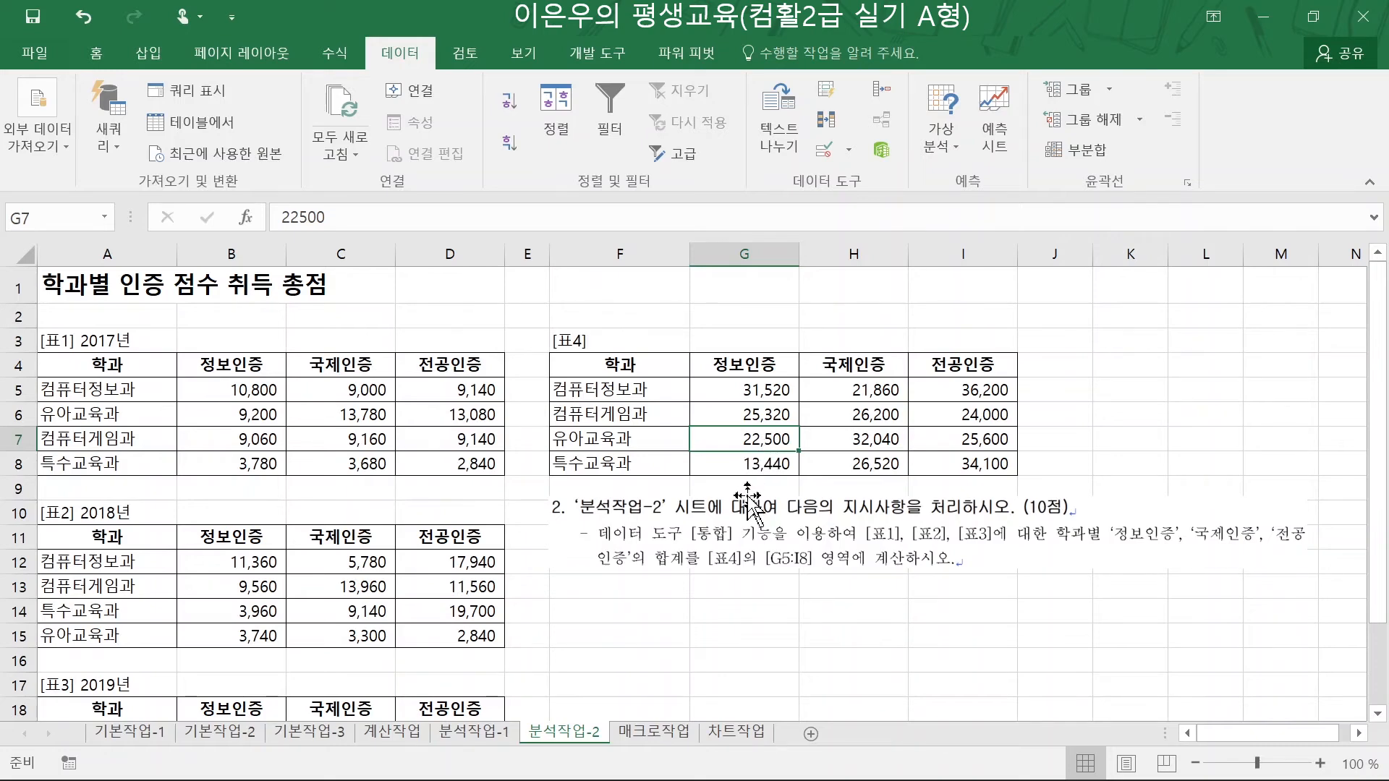
- Review the consolidated [표4] range F4:I8 alongside the 학과 column of [표1]
left_click(672, 587)
left_click_drag(615, 375, 974, 463)
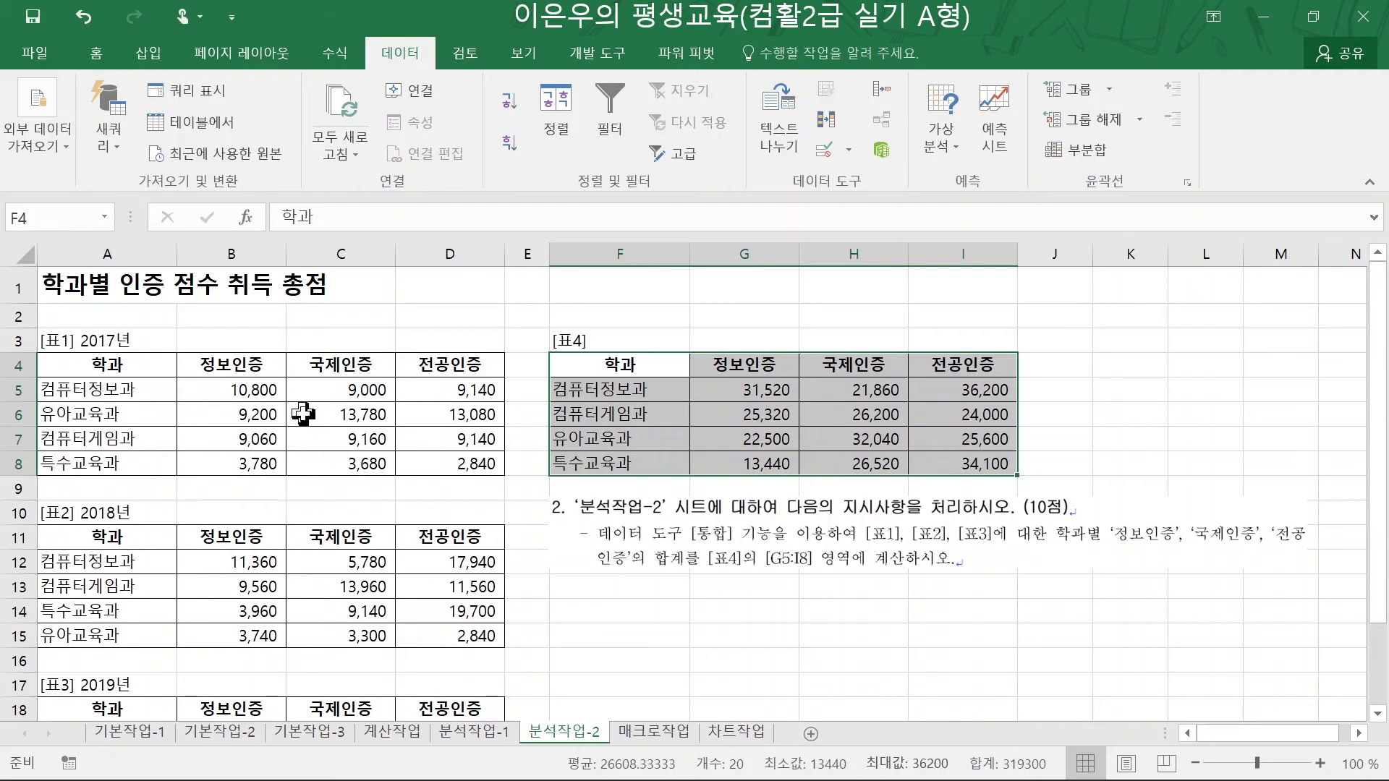
left_click_drag(145, 365, 133, 463)
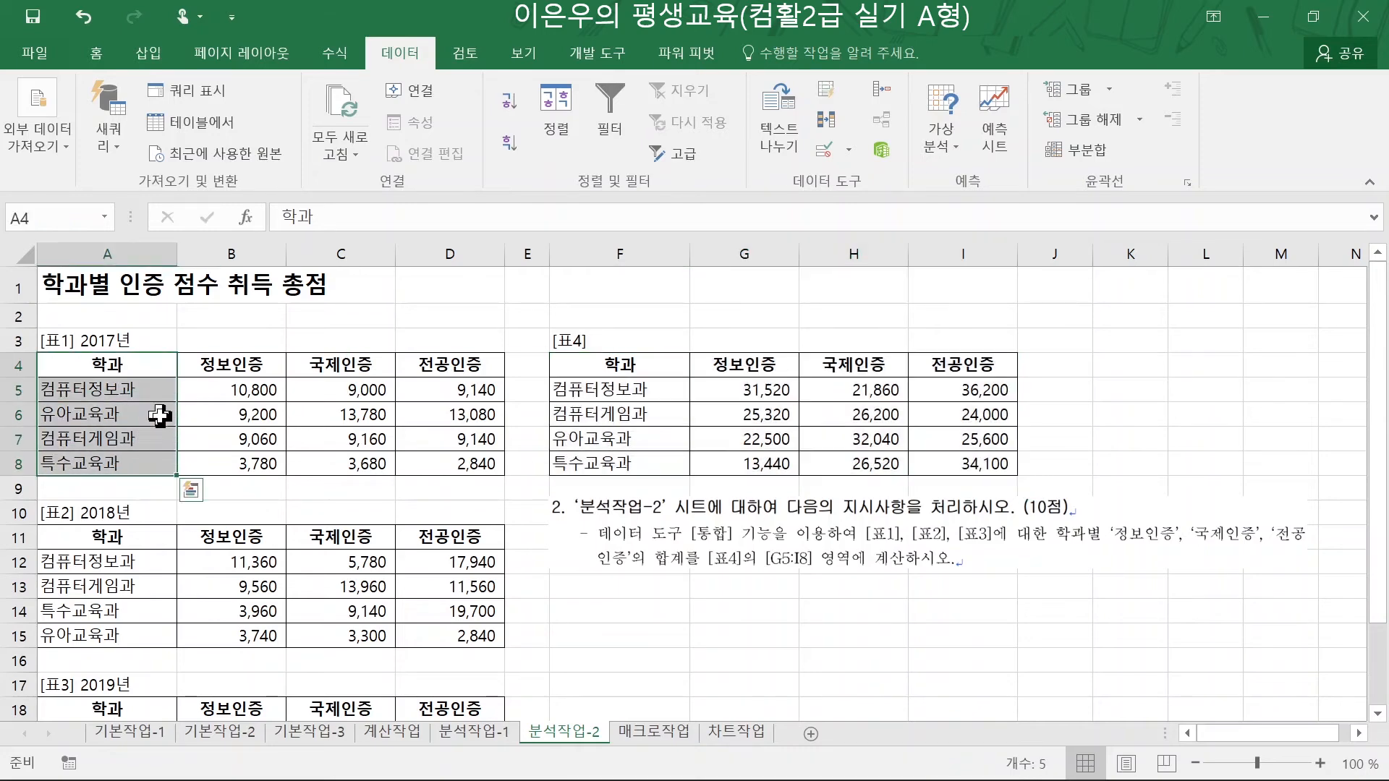
- Compare B4:D8 of [표1] with G4:I8 of [표4] and review the stored 통합 references and label options
left_click_drag(243, 365, 452, 455)
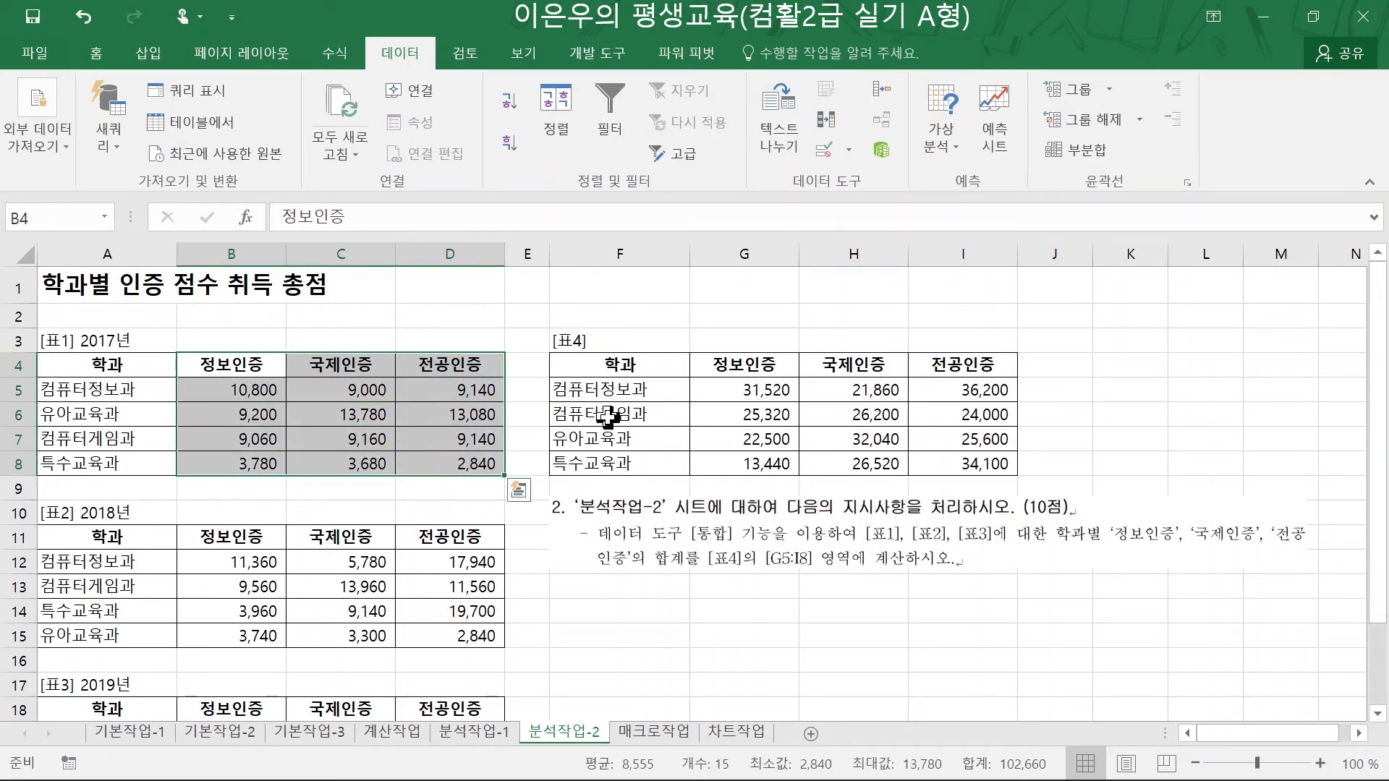
left_click_drag(720, 363, 941, 463)
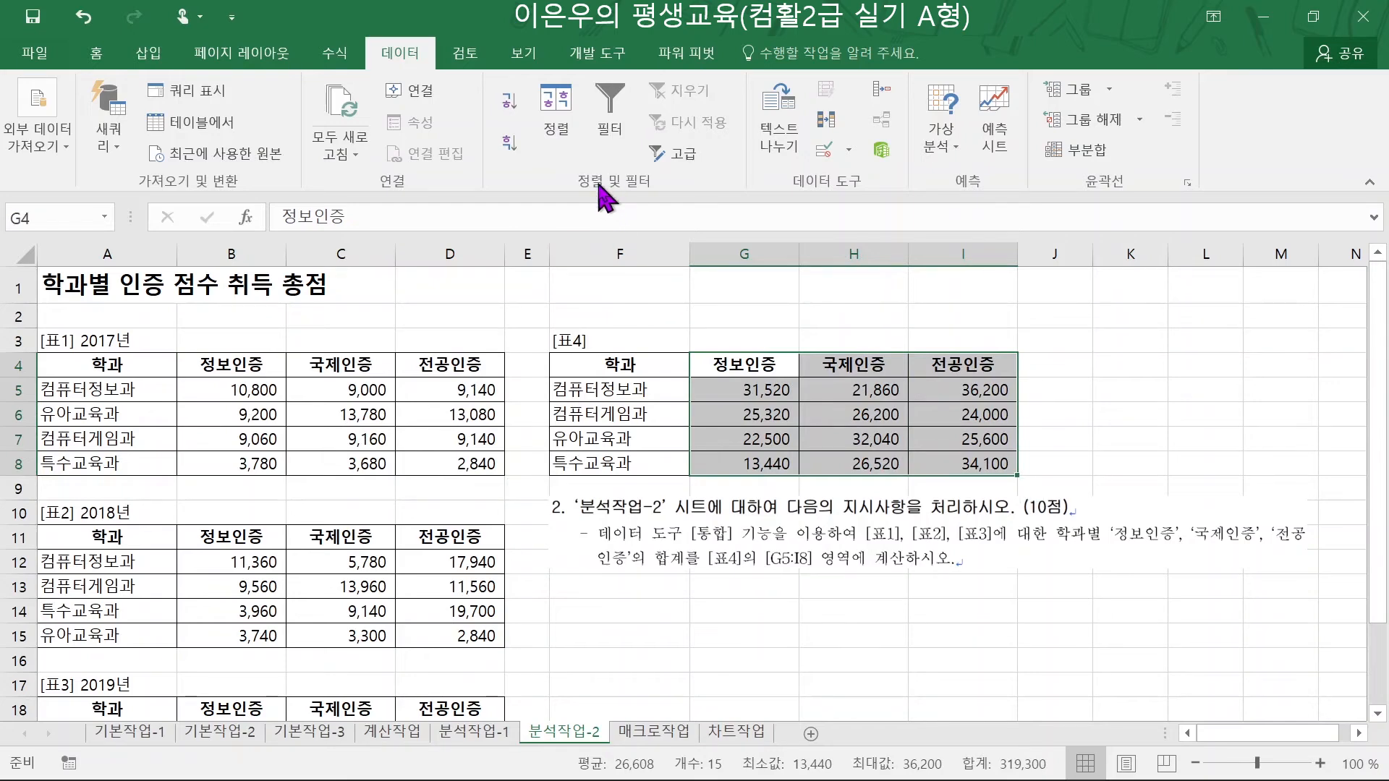
left_click(881, 88)
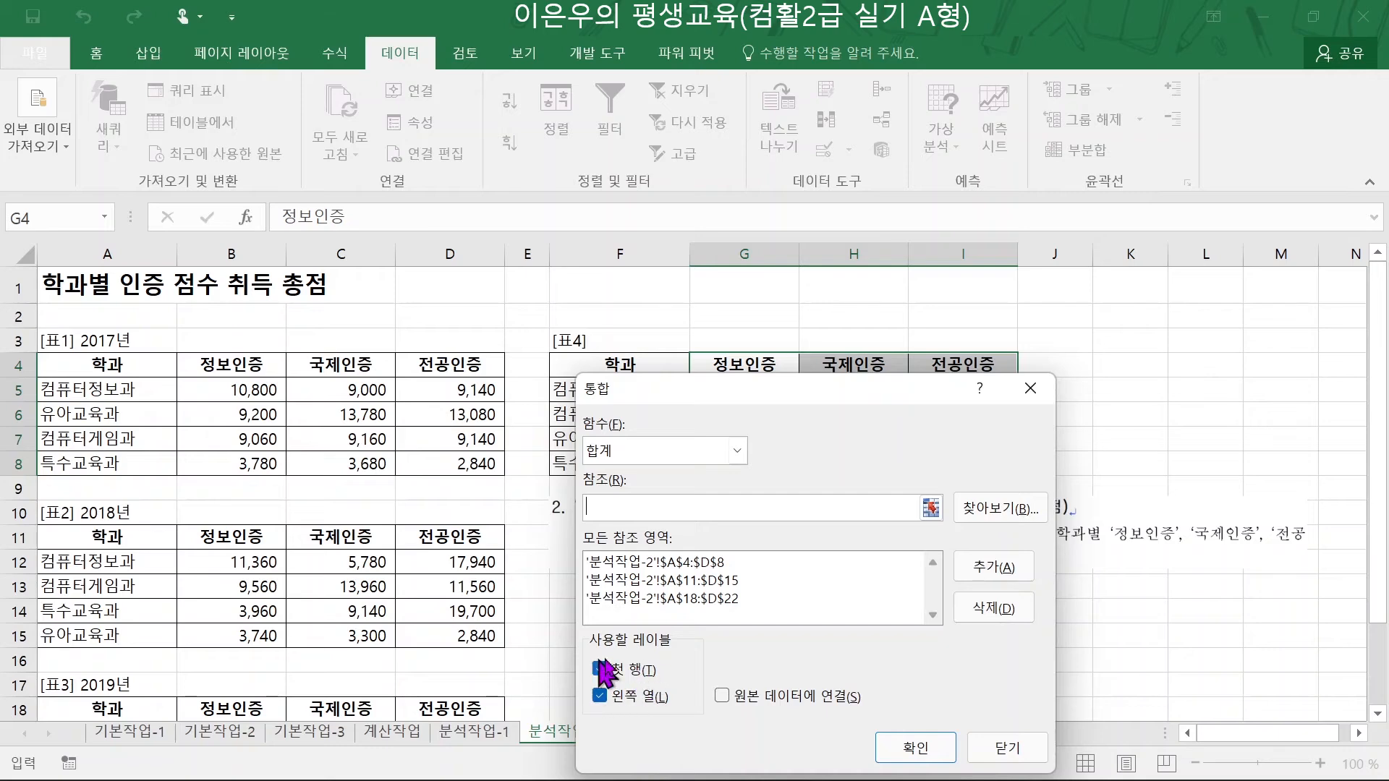
left_click(1001, 751)
left_click_drag(650, 560, 643, 565)
left_click(622, 619)
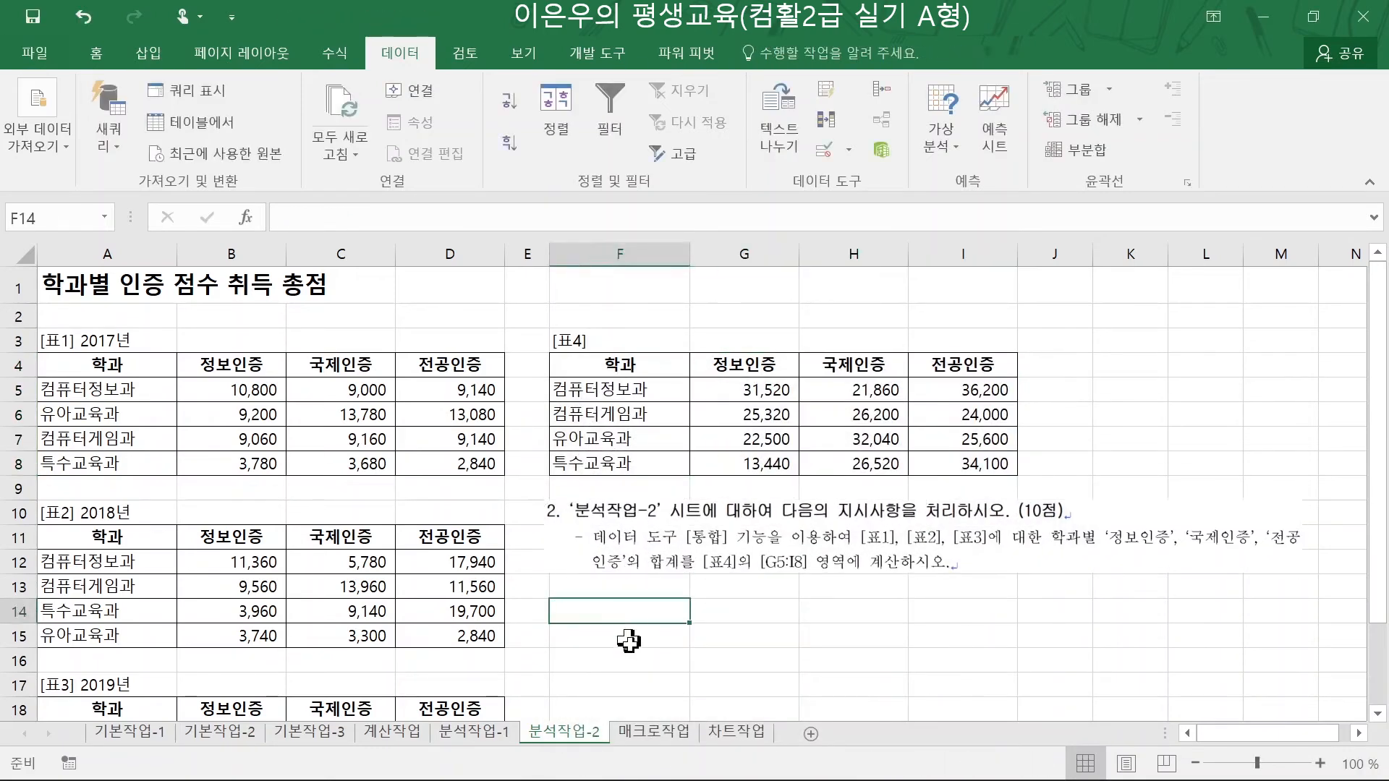
- Go to the 매크로작업 sheet and make sure 개발 도구 is enabled in the ribbon customization options
left_click(659, 733)
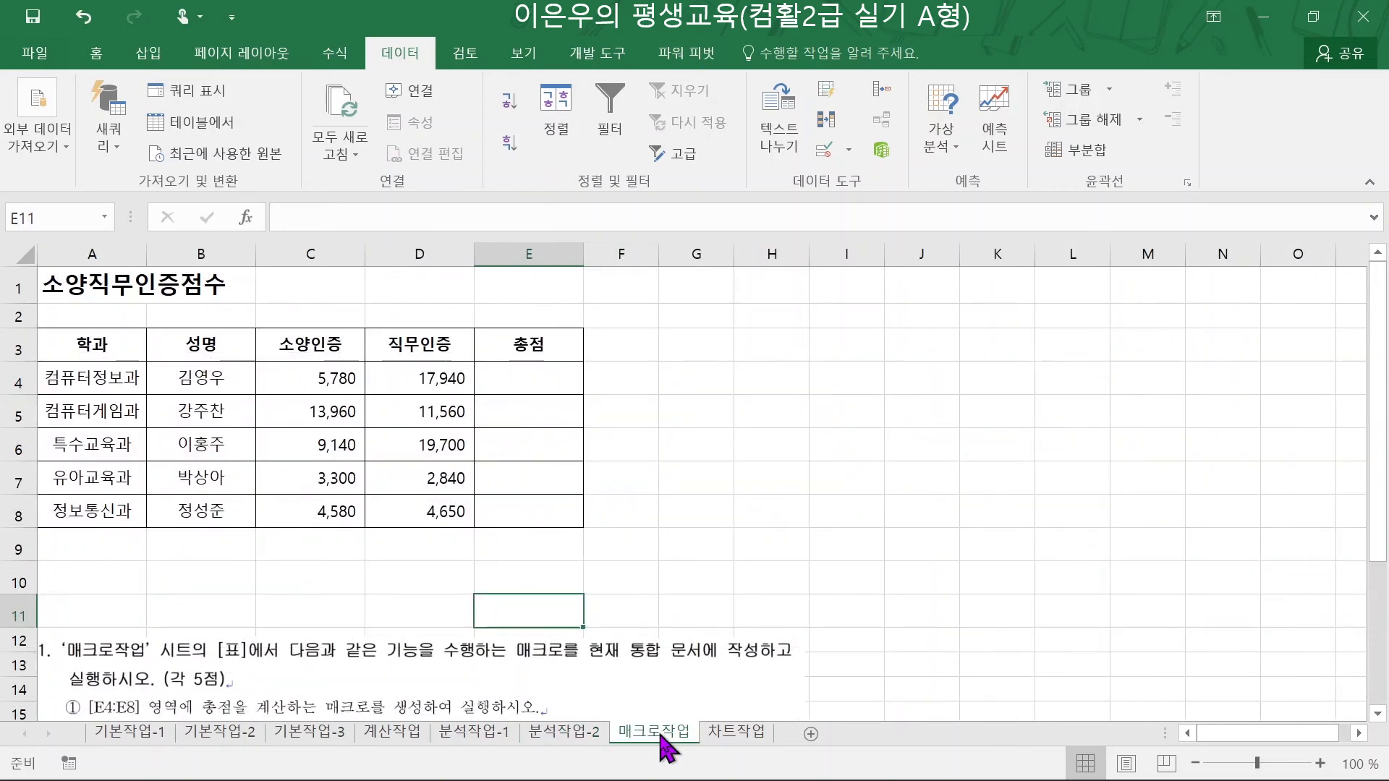
left_click(334, 553)
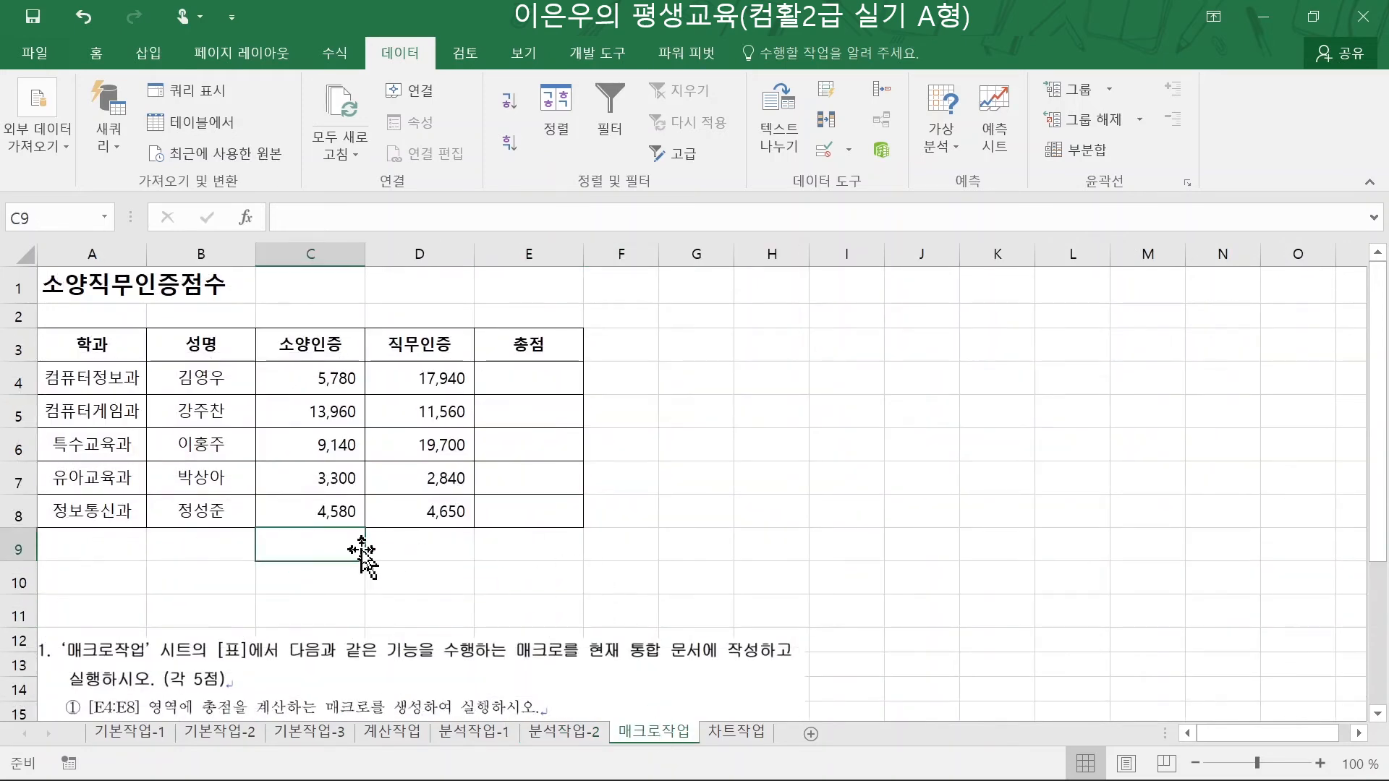
left_click(608, 53)
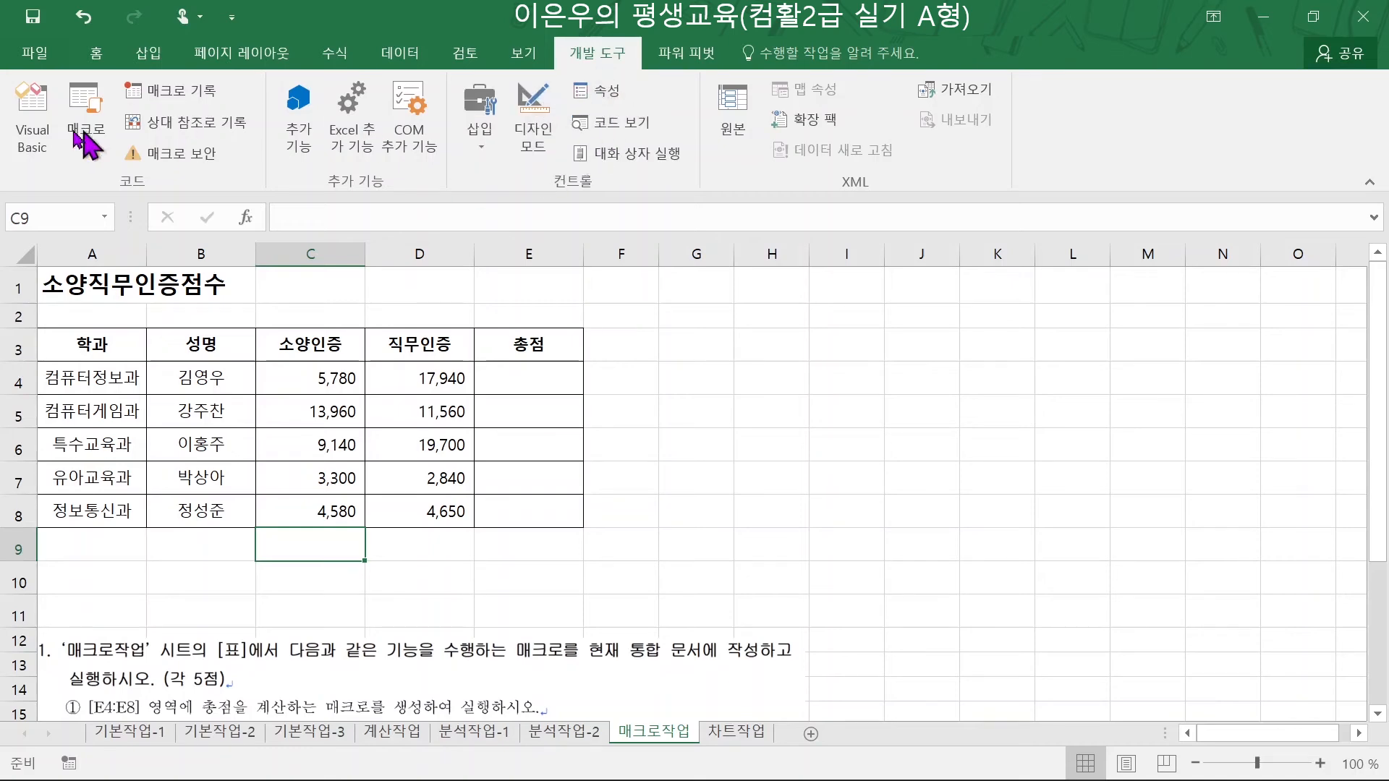
left_click(34, 53)
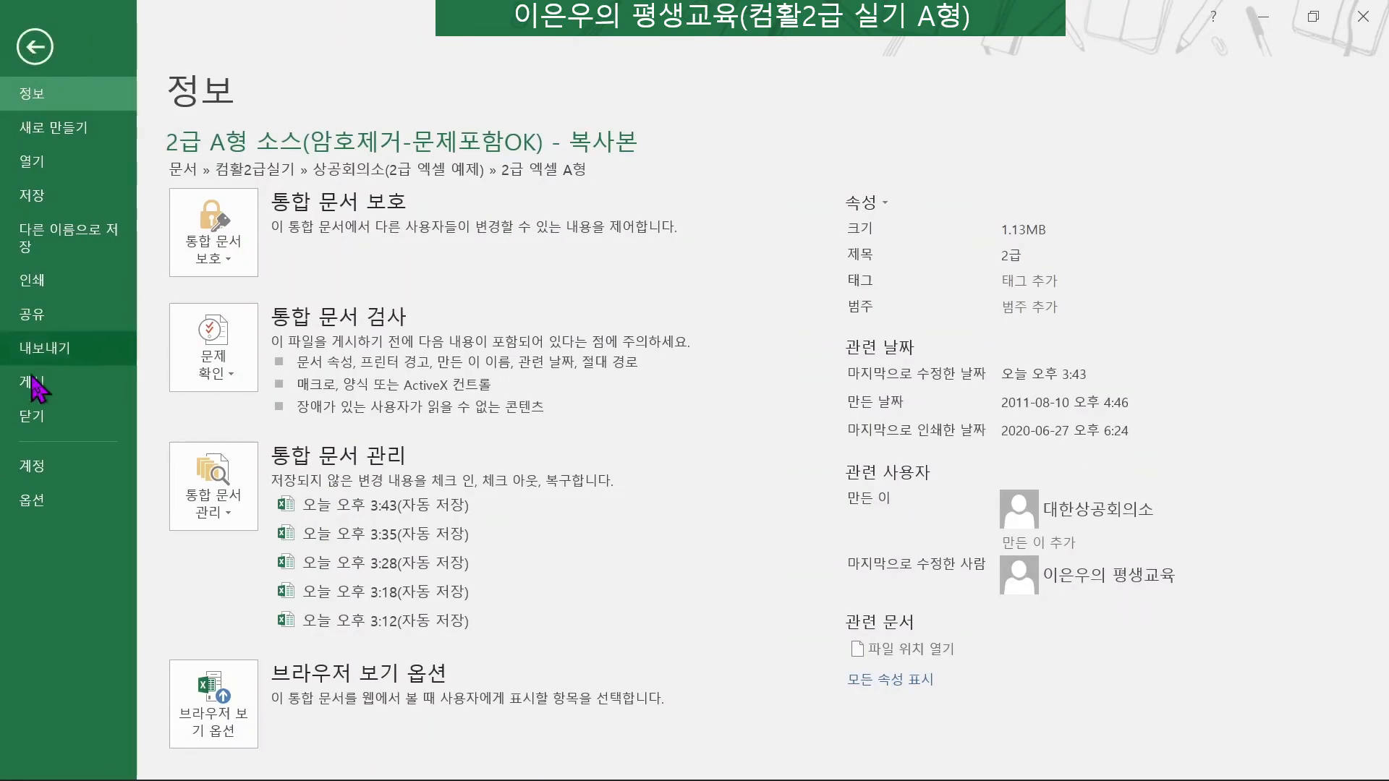
left_click(34, 500)
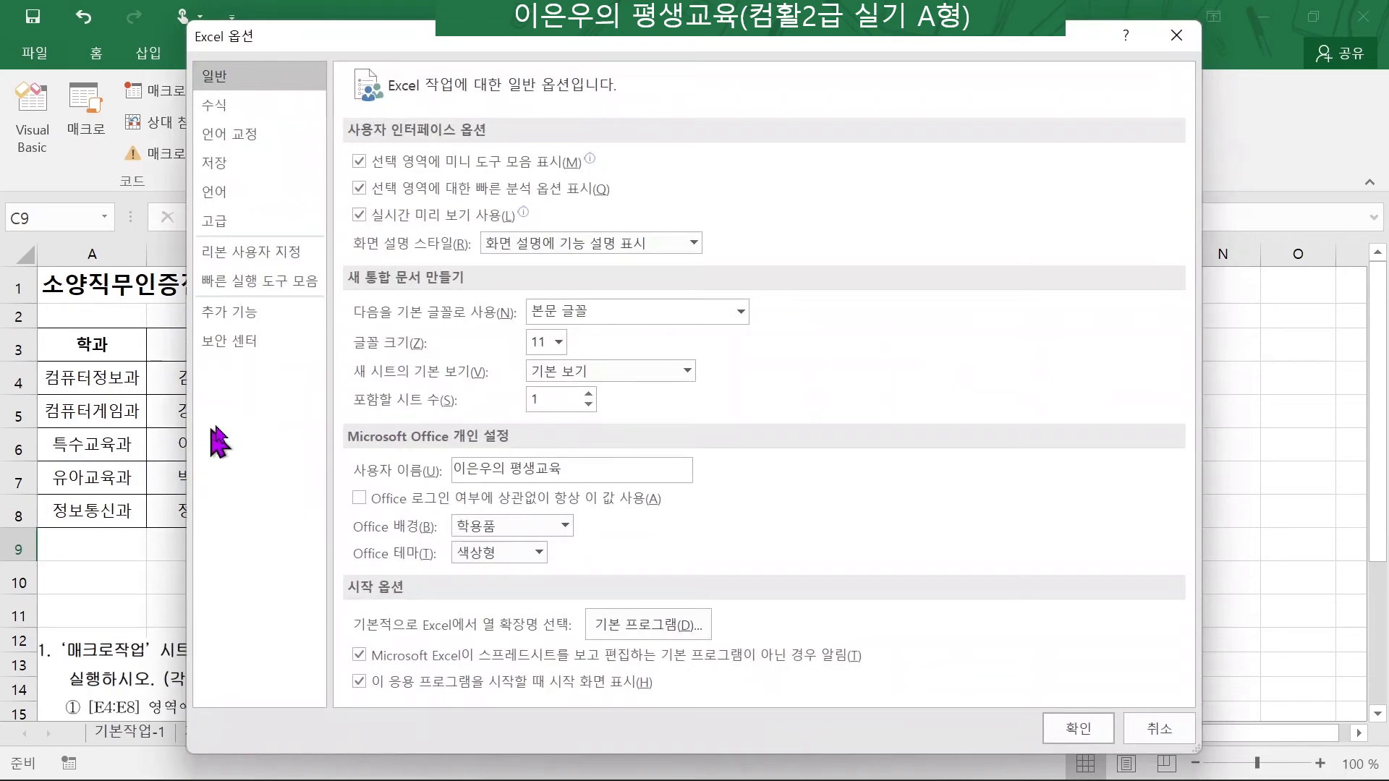
left_click(259, 251)
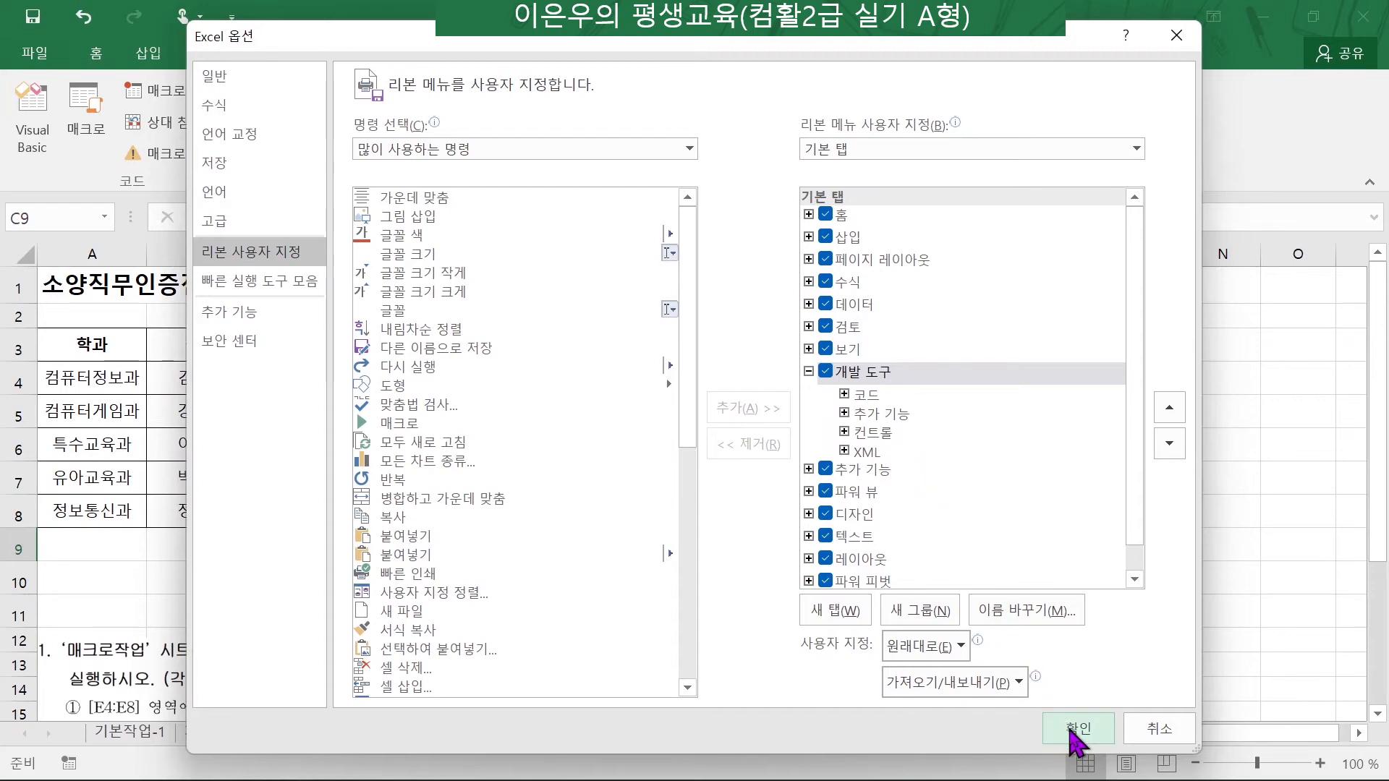
left_click(1078, 729)
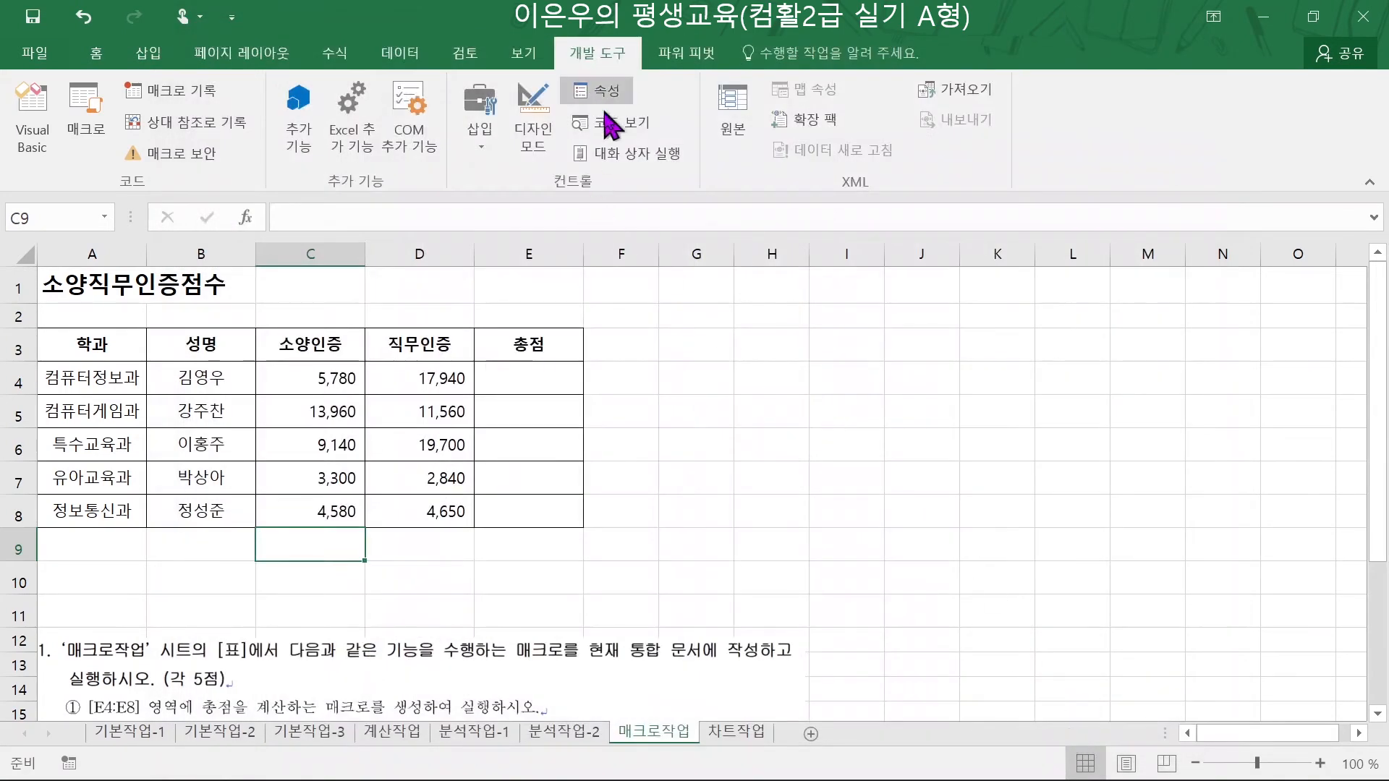
- Read the macro task instructions and insert a form-control button exactly covering cells A10:B11
left_click(657, 485)
scroll(654, 481, "down", 3)
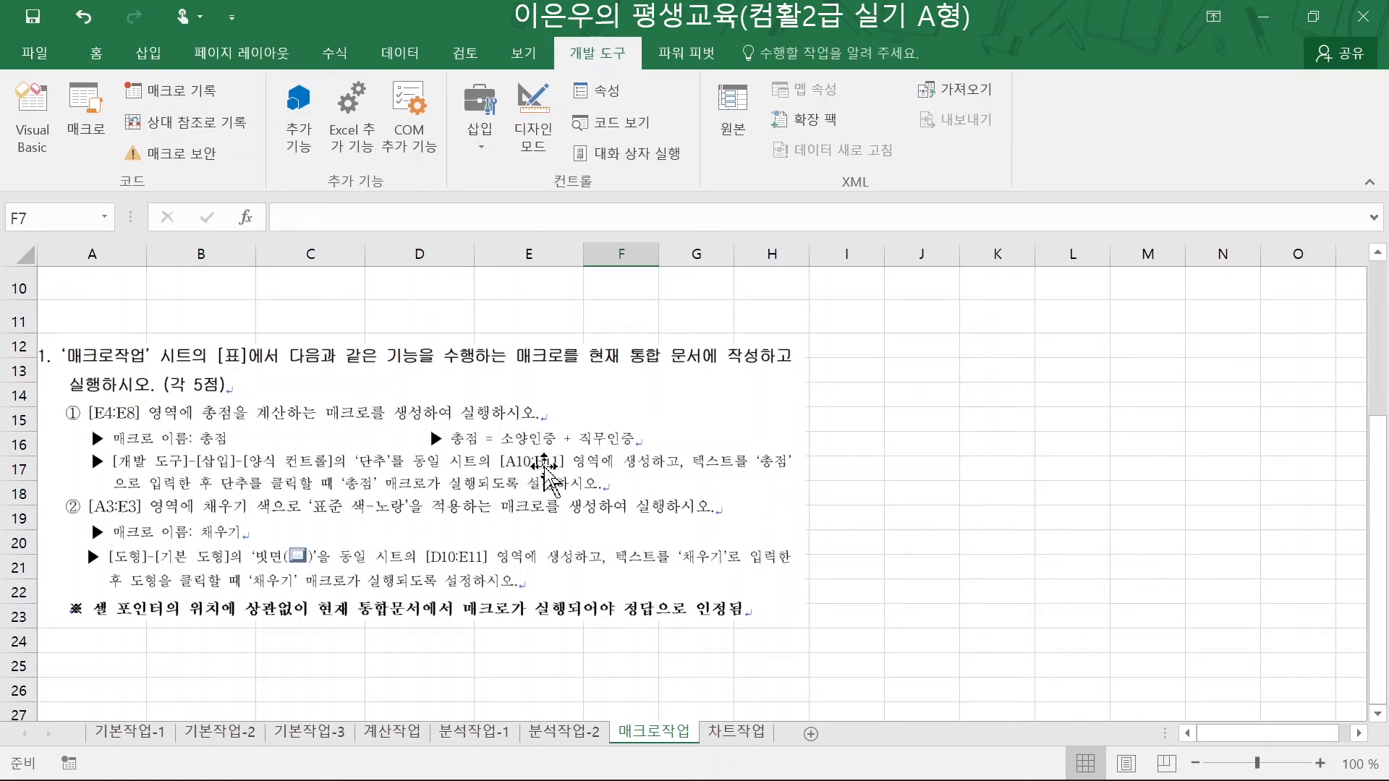
scroll(837, 489, "up", 3)
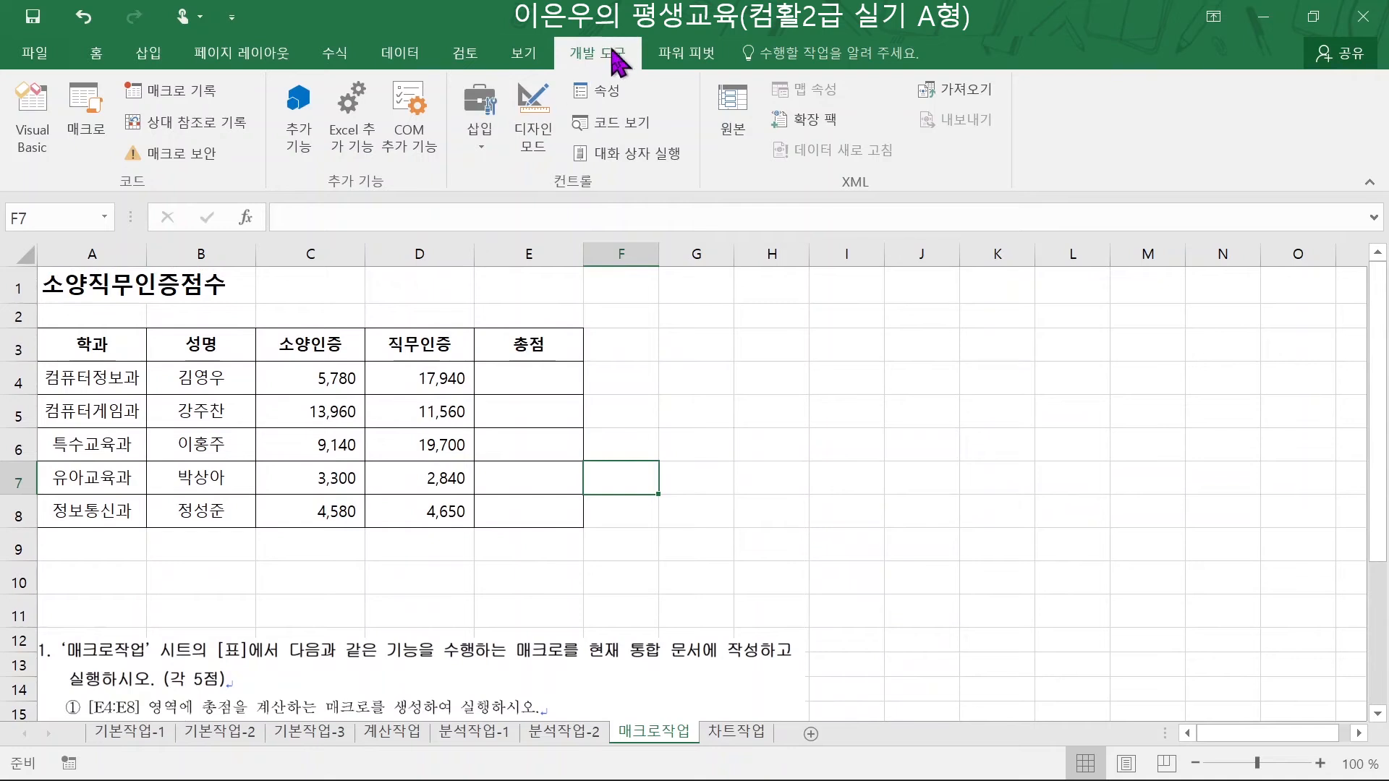
left_click(480, 119)
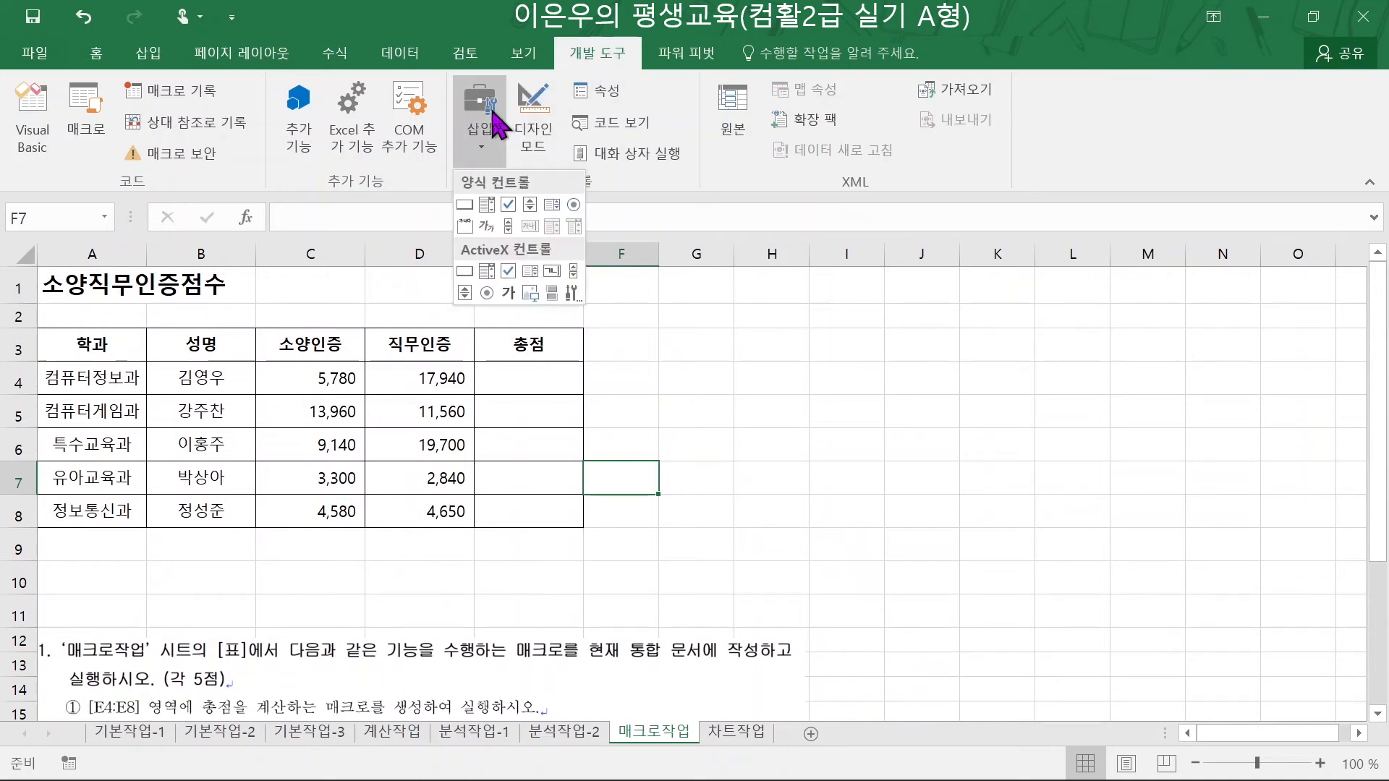
left_click(465, 205)
scroll(383, 492, "down", 2)
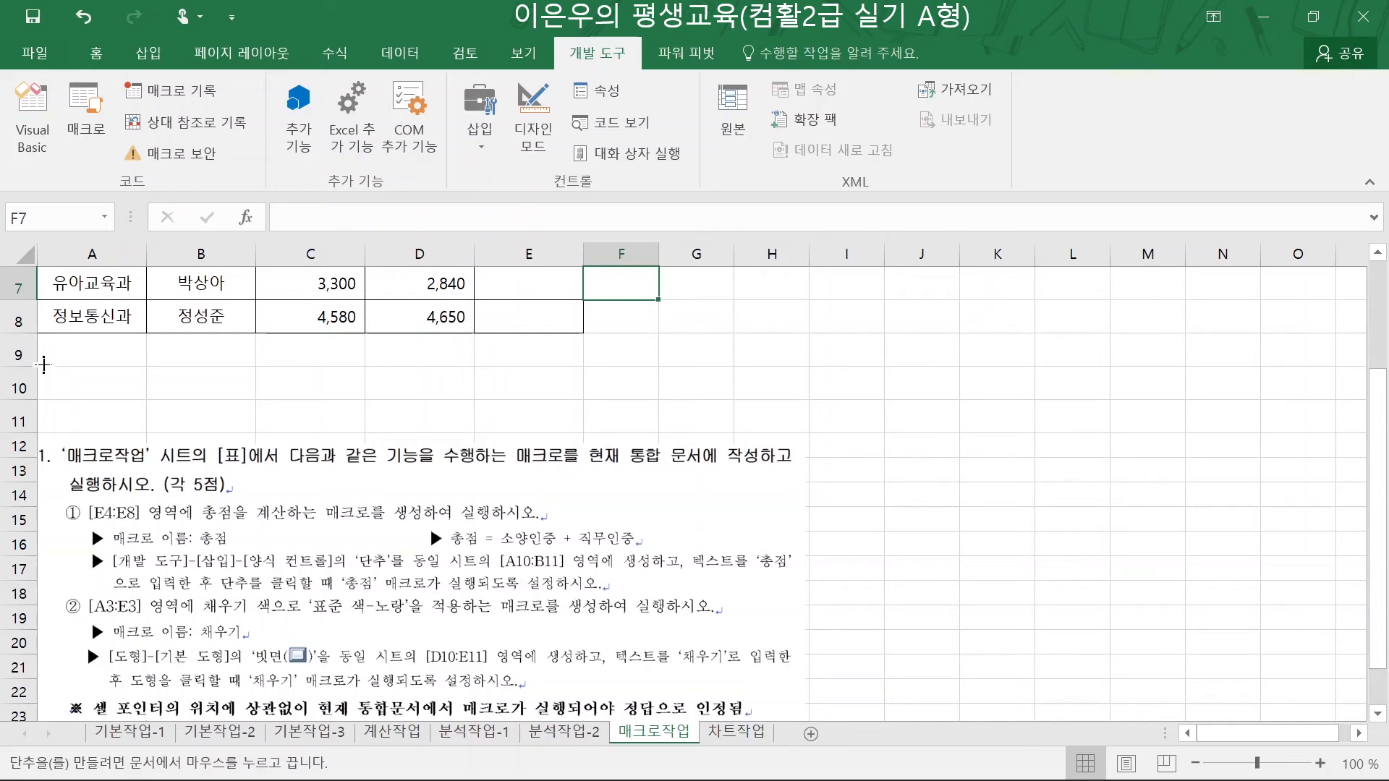
left_click_drag(43, 368, 44, 369)
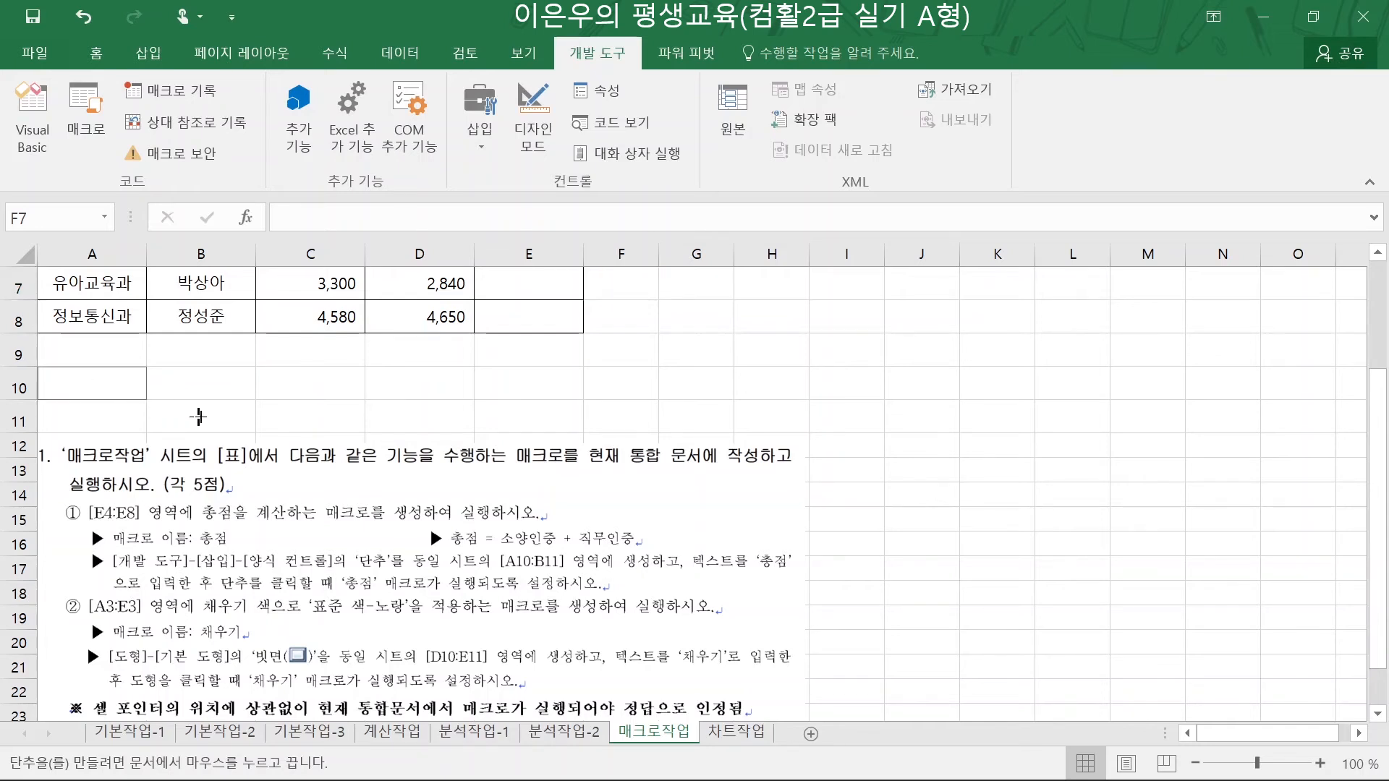
left_click_drag(199, 418, 231, 428)
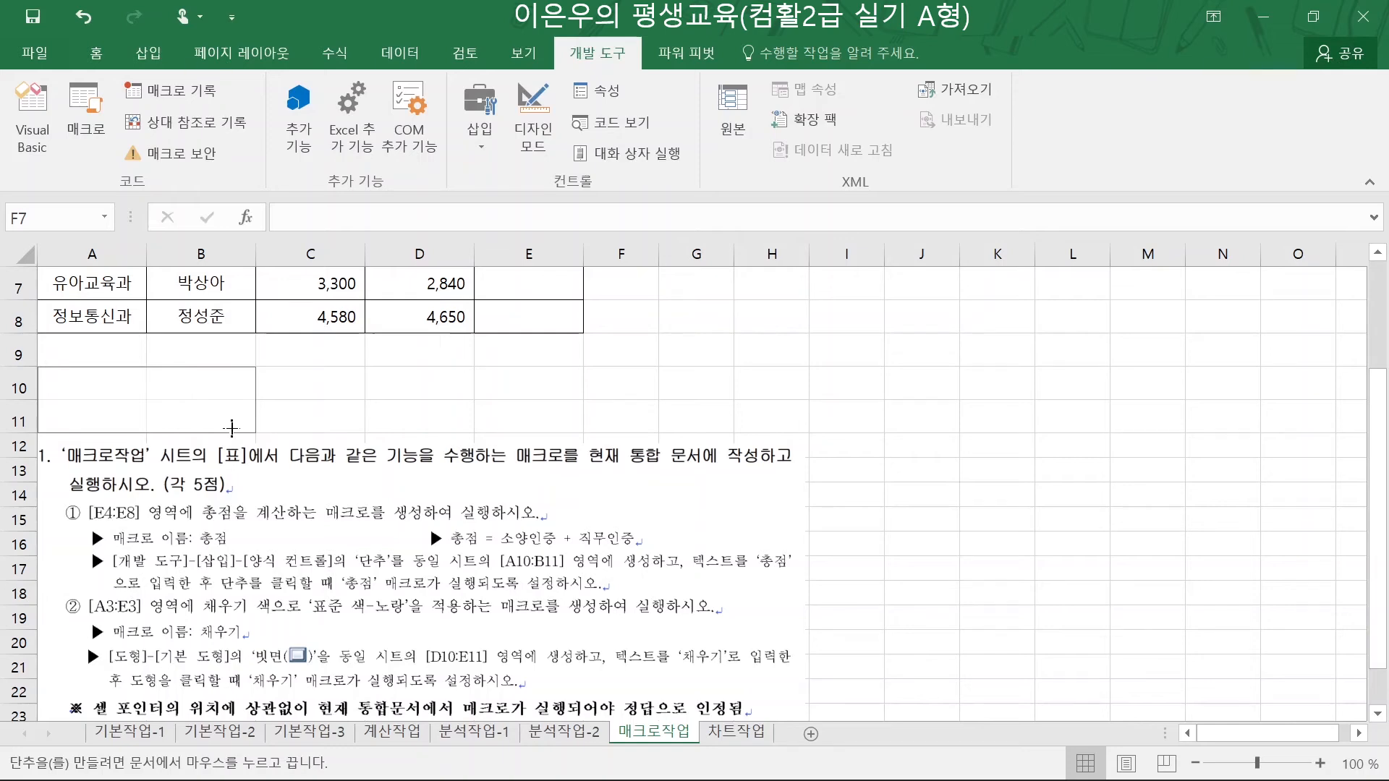
left_click_drag(231, 428, 232, 426)
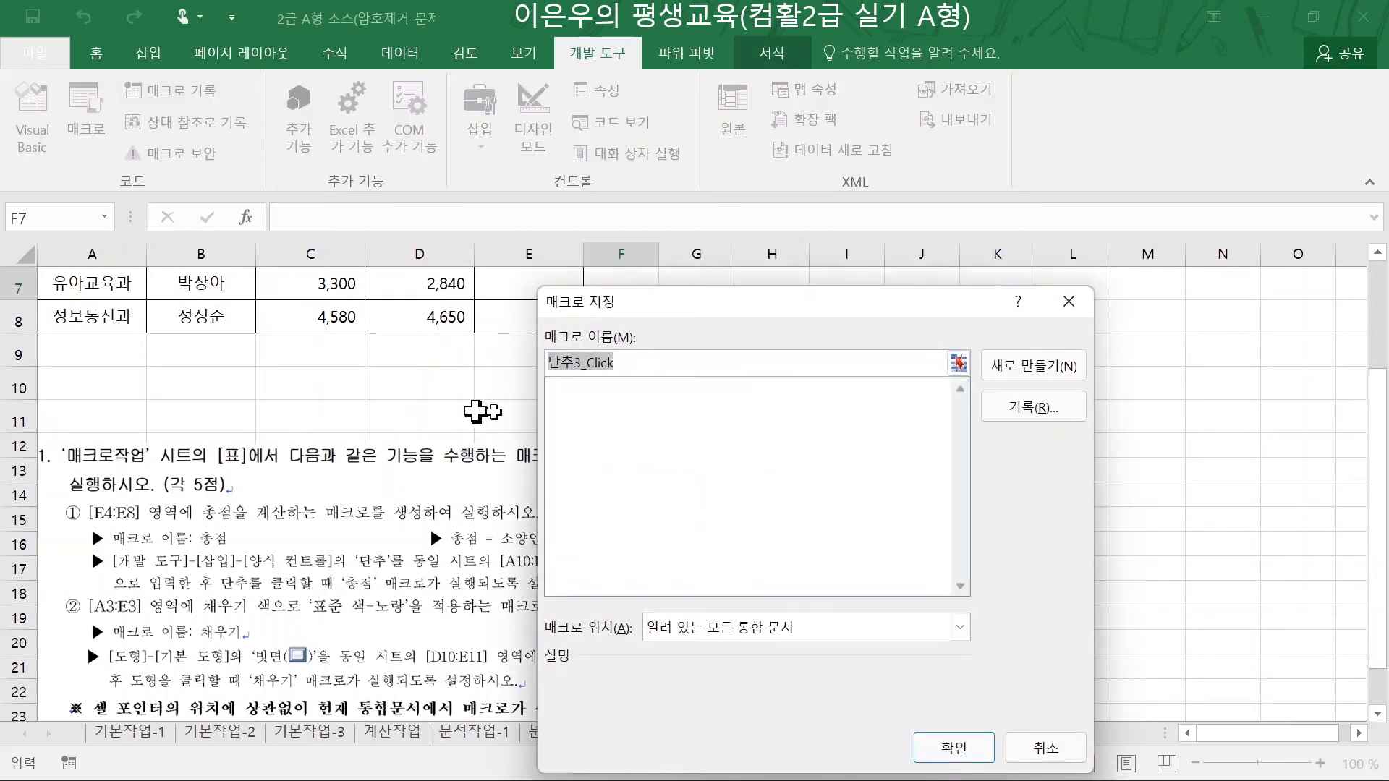
- Name the button's macro 총점 and start recording it, stored in 현재 통합 문서
left_click_drag(763, 304, 752, 274)
type("총점")
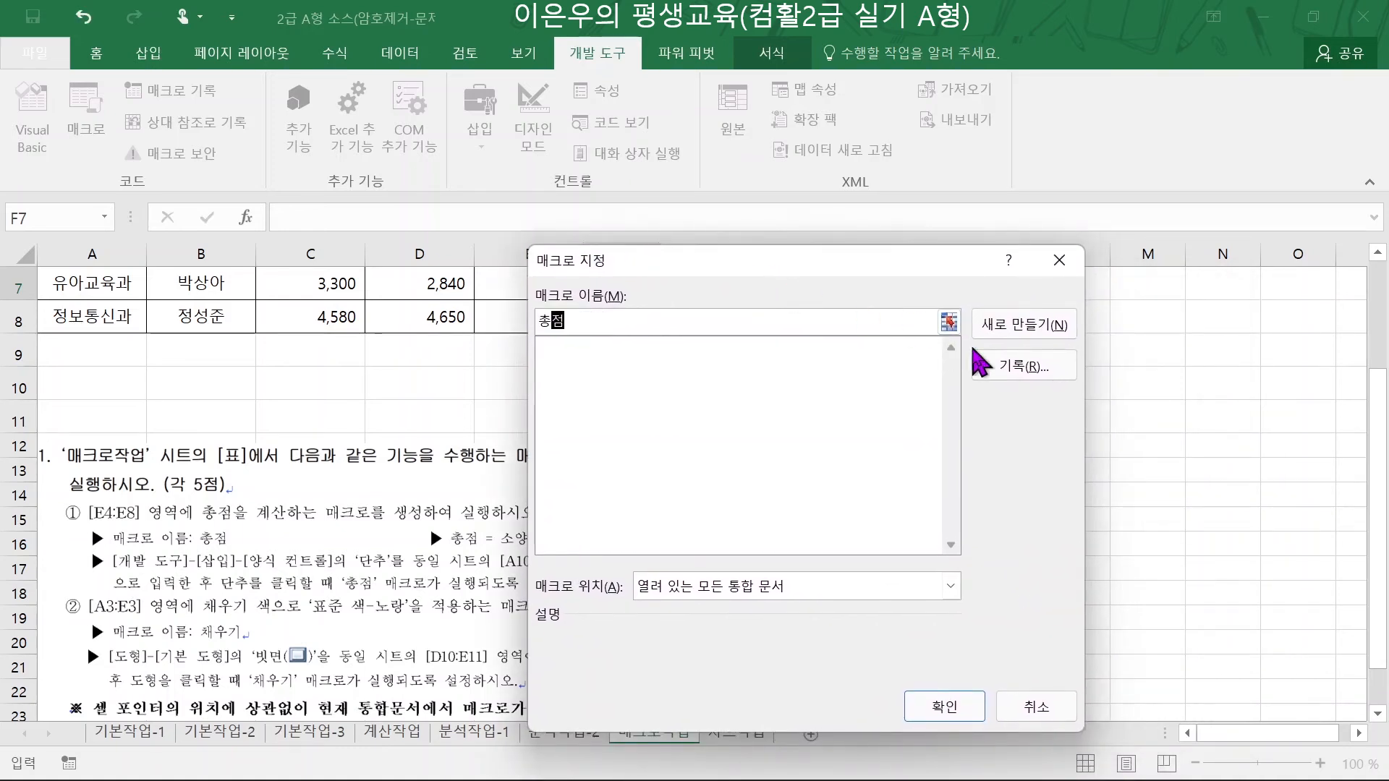
left_click(1021, 367)
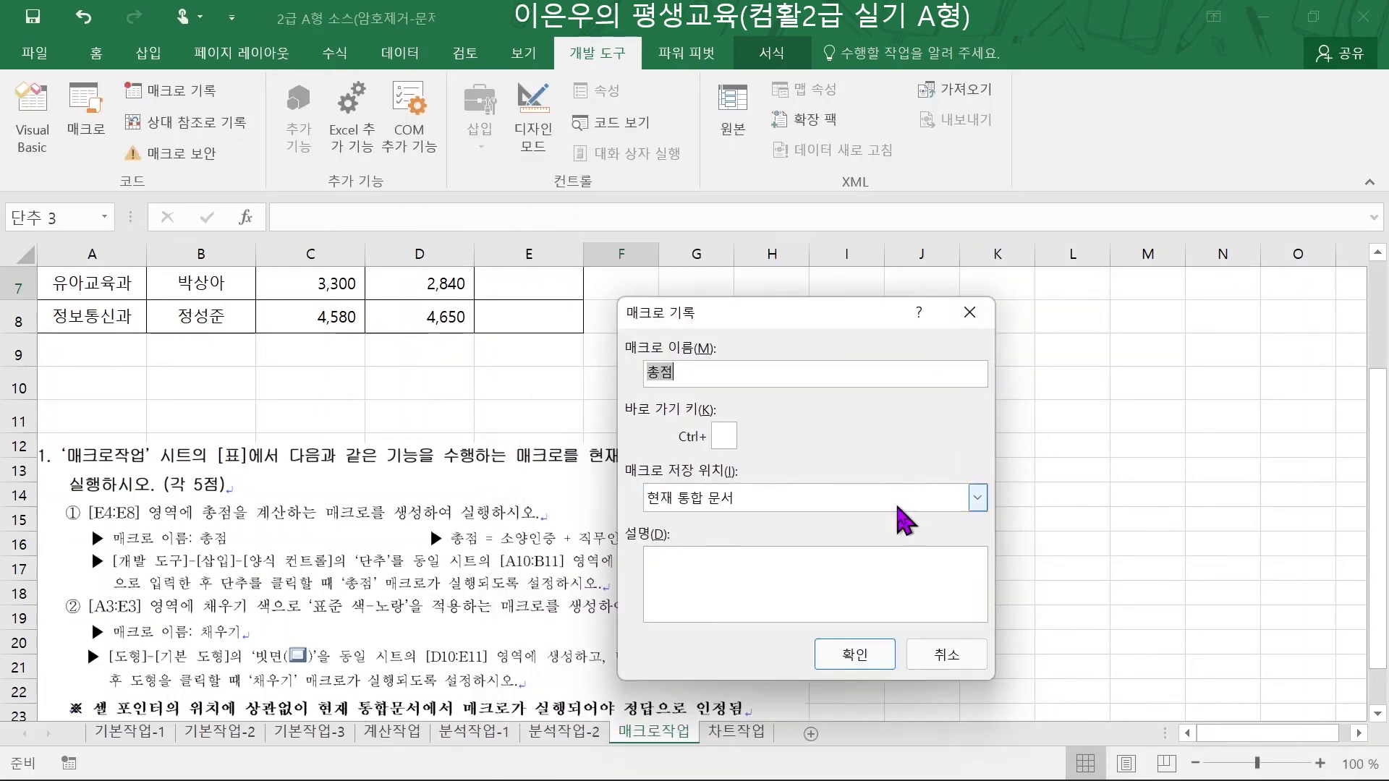
left_click(854, 656)
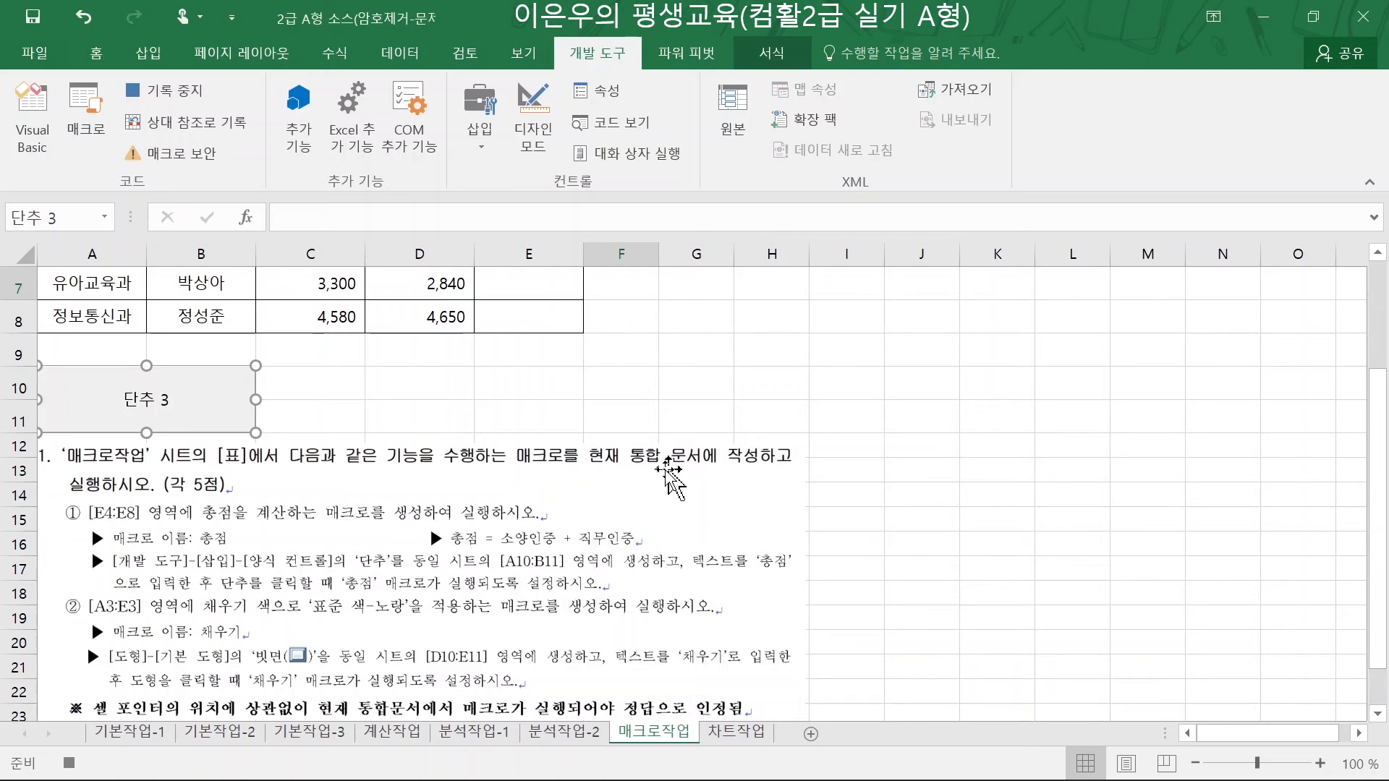
- Enter the formula =C4+D4 in cell E4 as the first 총점 value while the macro records
scroll(651, 474, "up", 2)
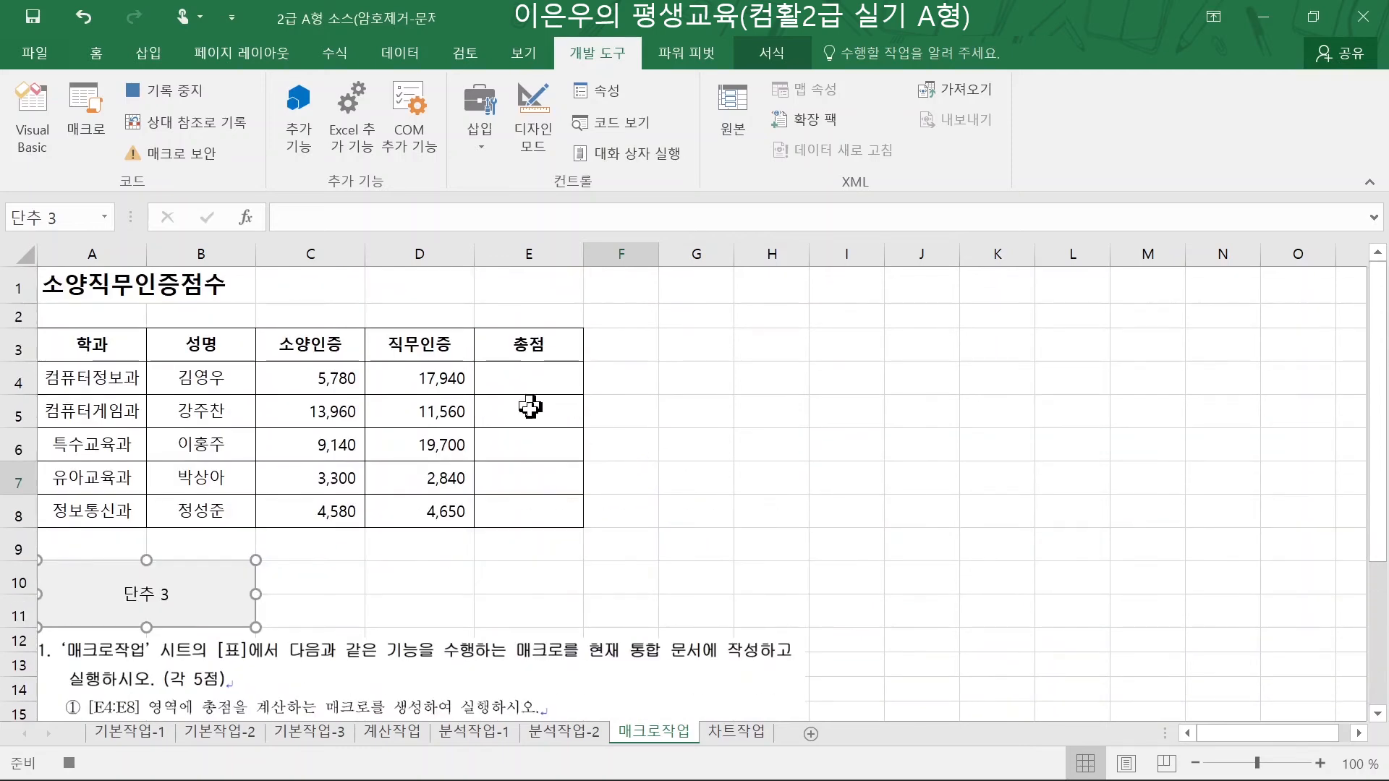
left_click(539, 373)
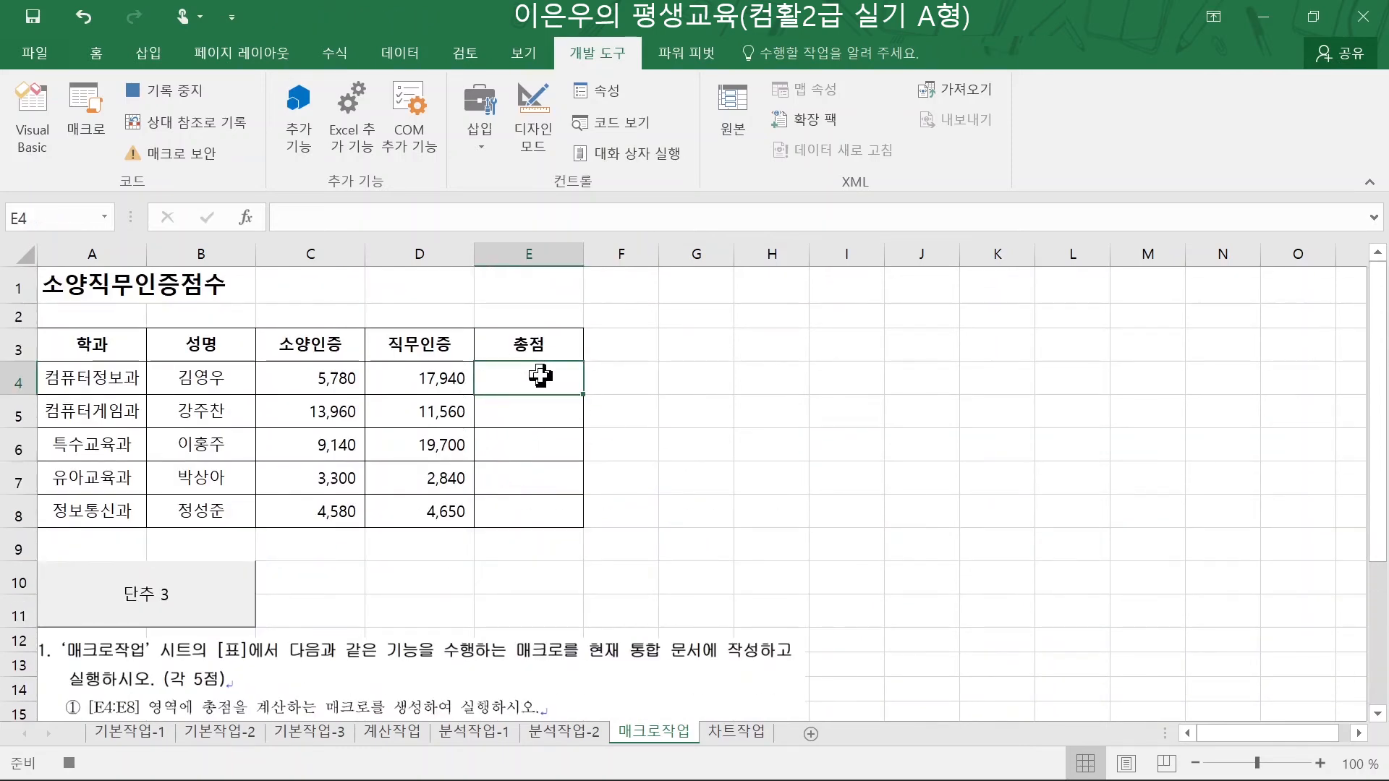
type("=")
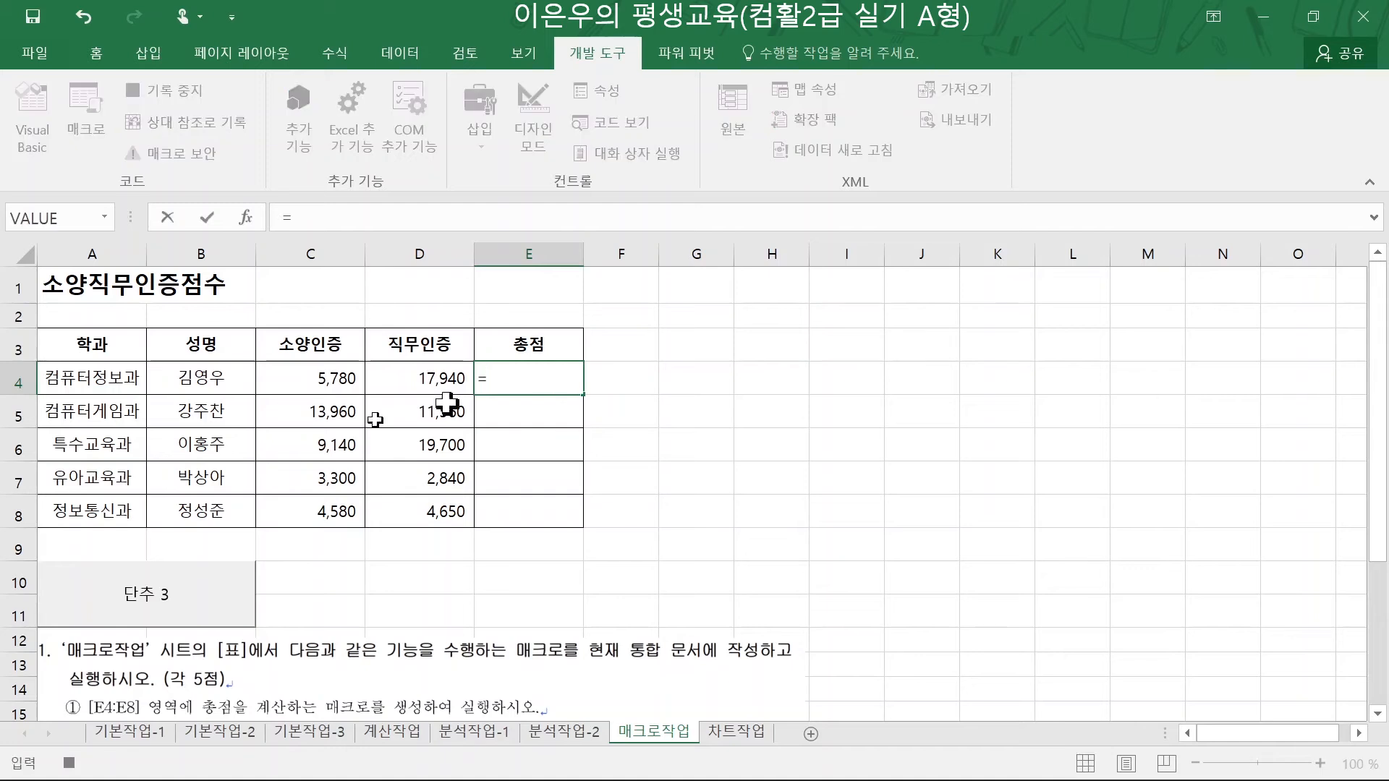
left_click(319, 375)
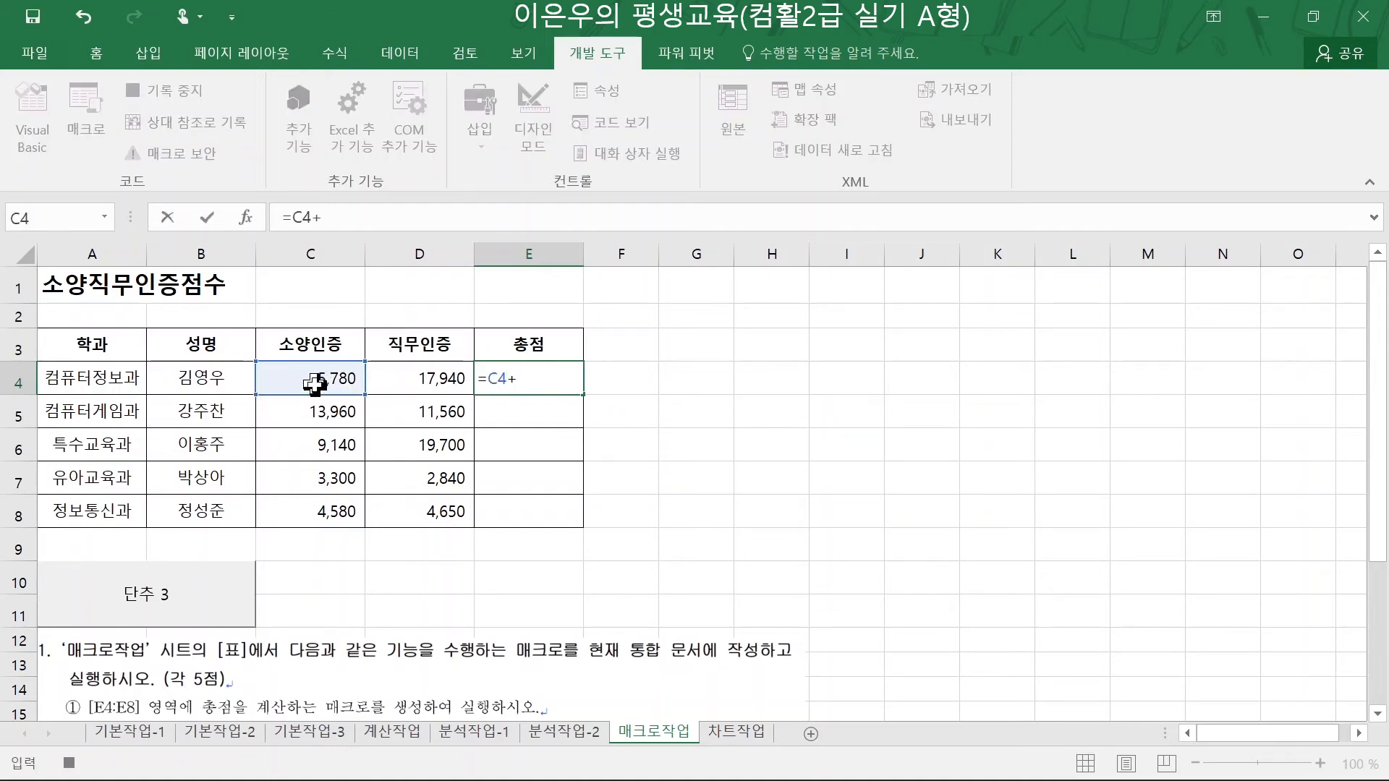
type("+")
left_click(403, 378)
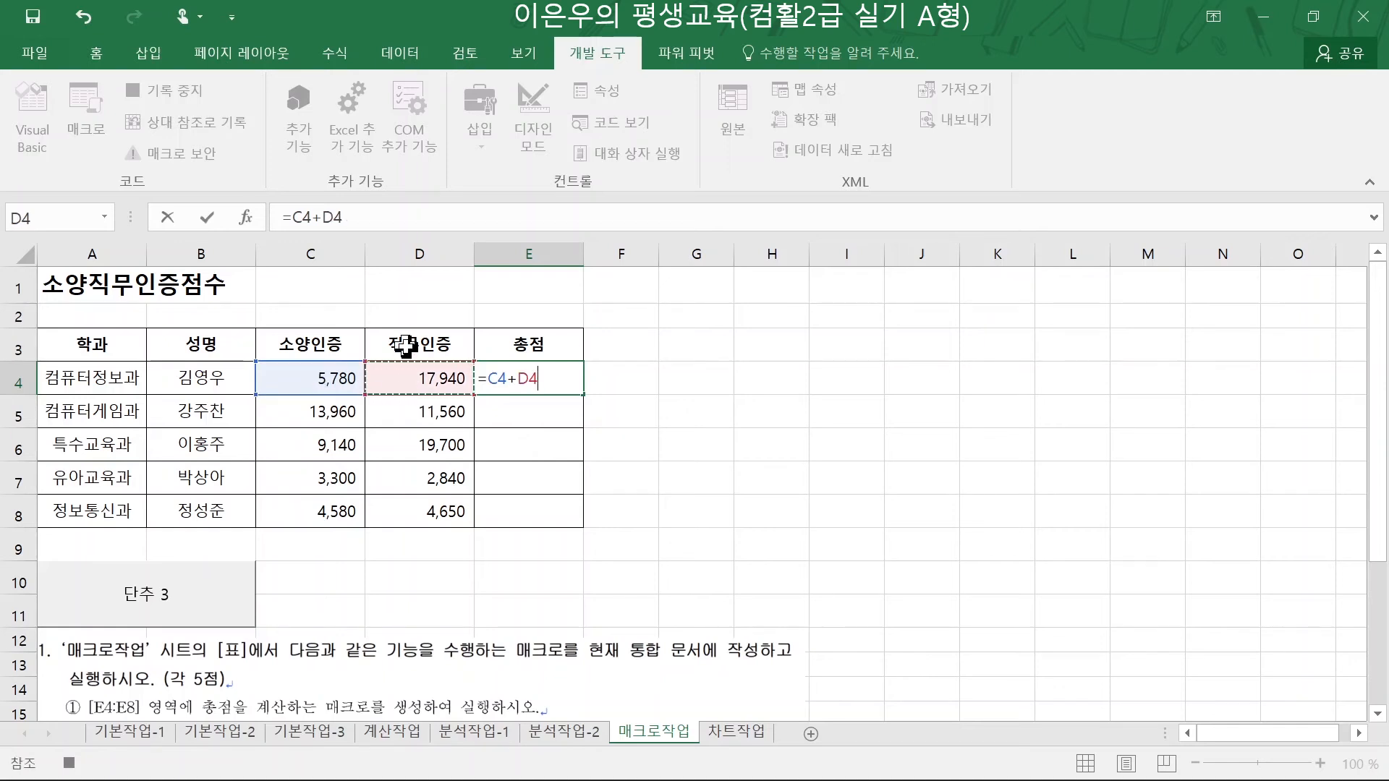
key("Return")
- Fill the 총점 formula from E4 down to E8 and stop recording the macro
left_click(498, 373)
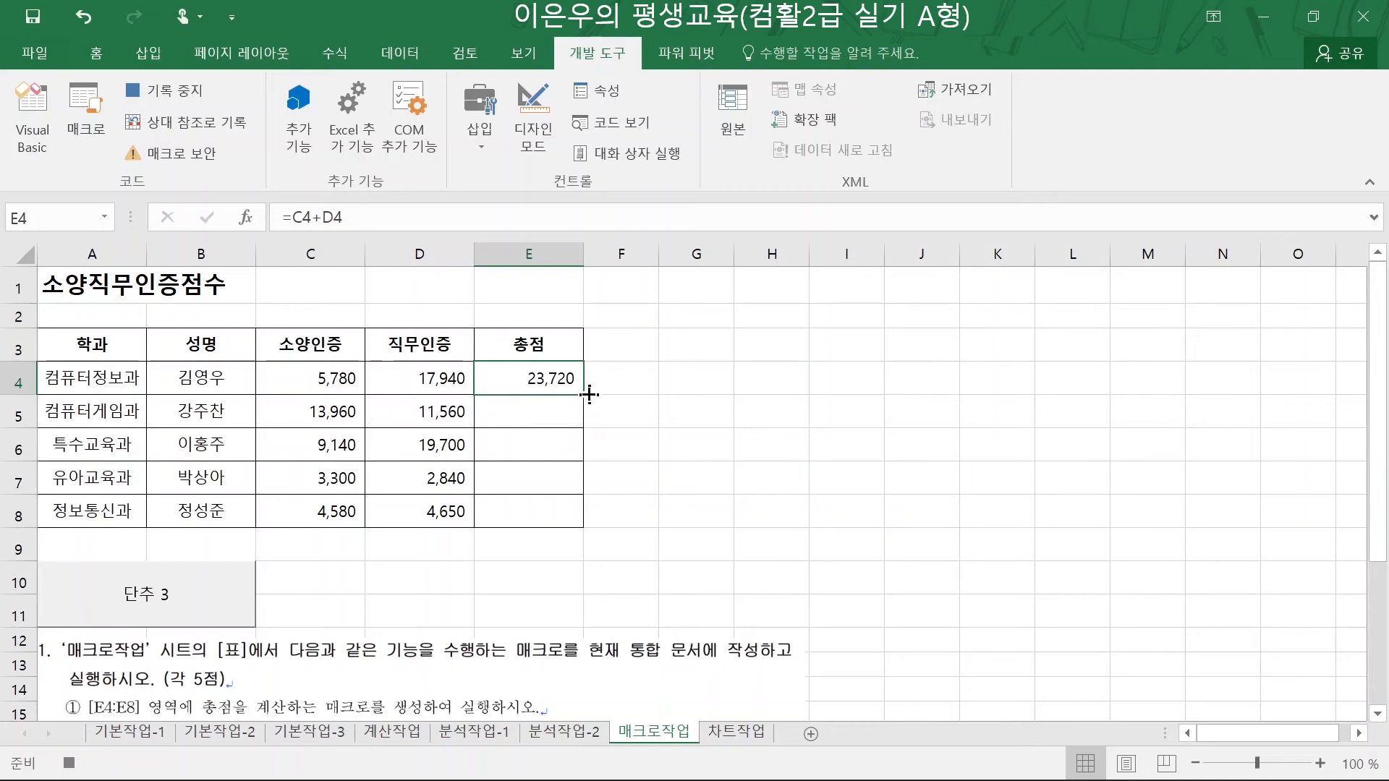
left_click_drag(583, 392, 583, 528)
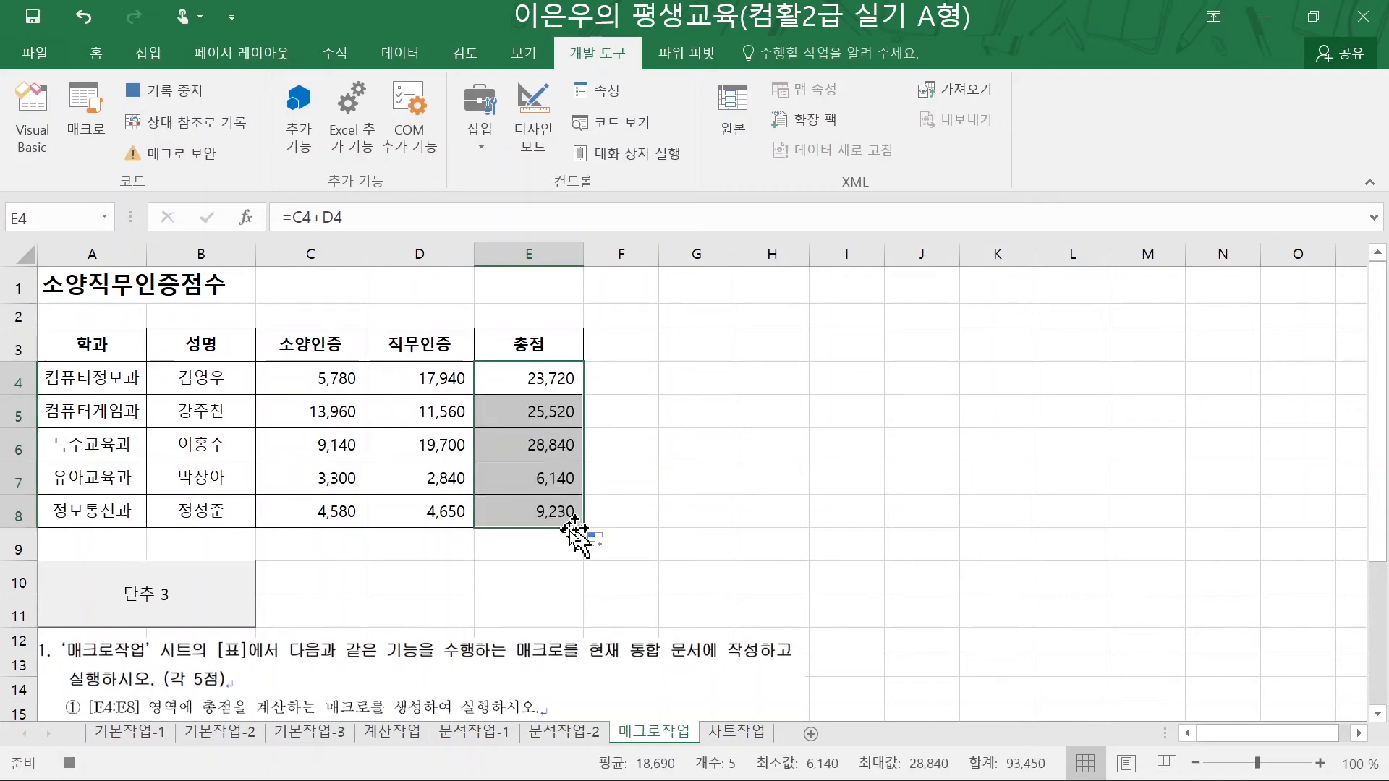
left_click(309, 550)
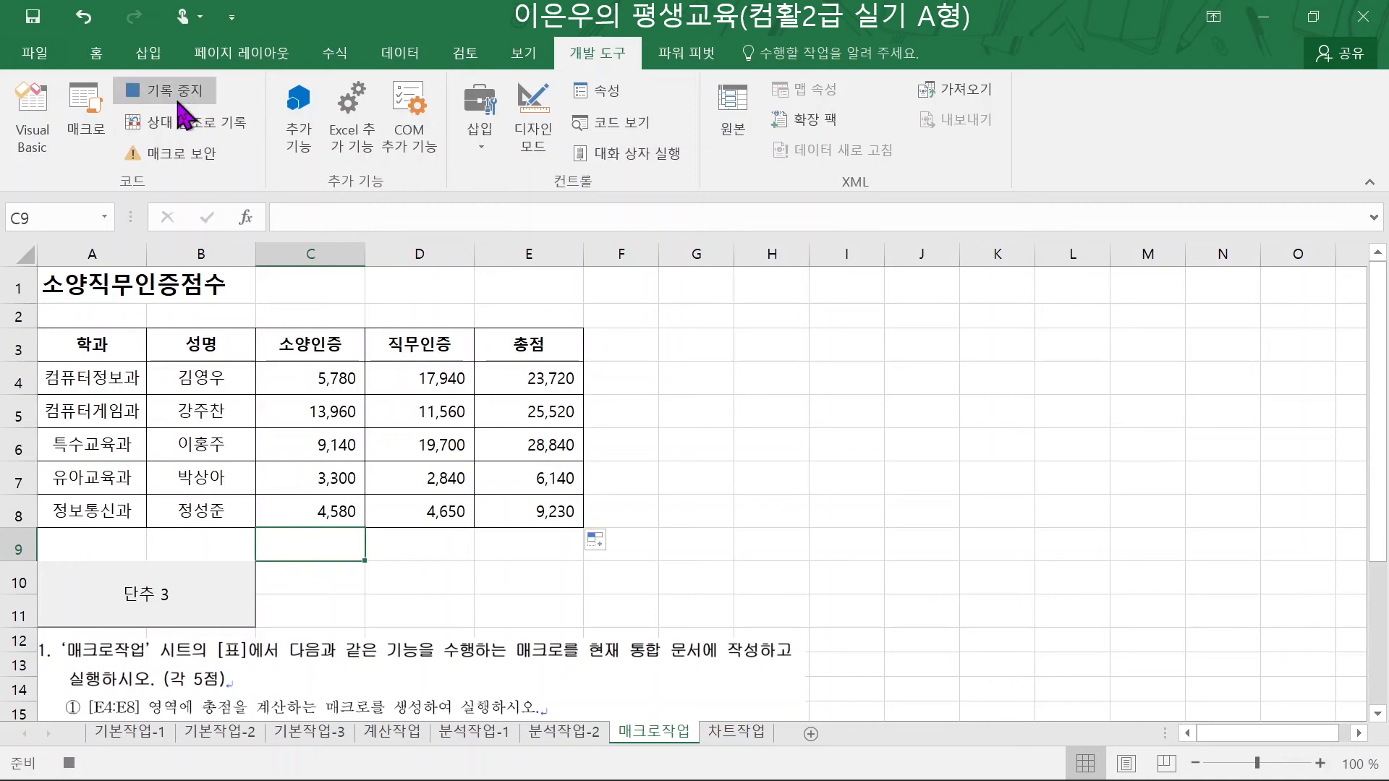
left_click(178, 102)
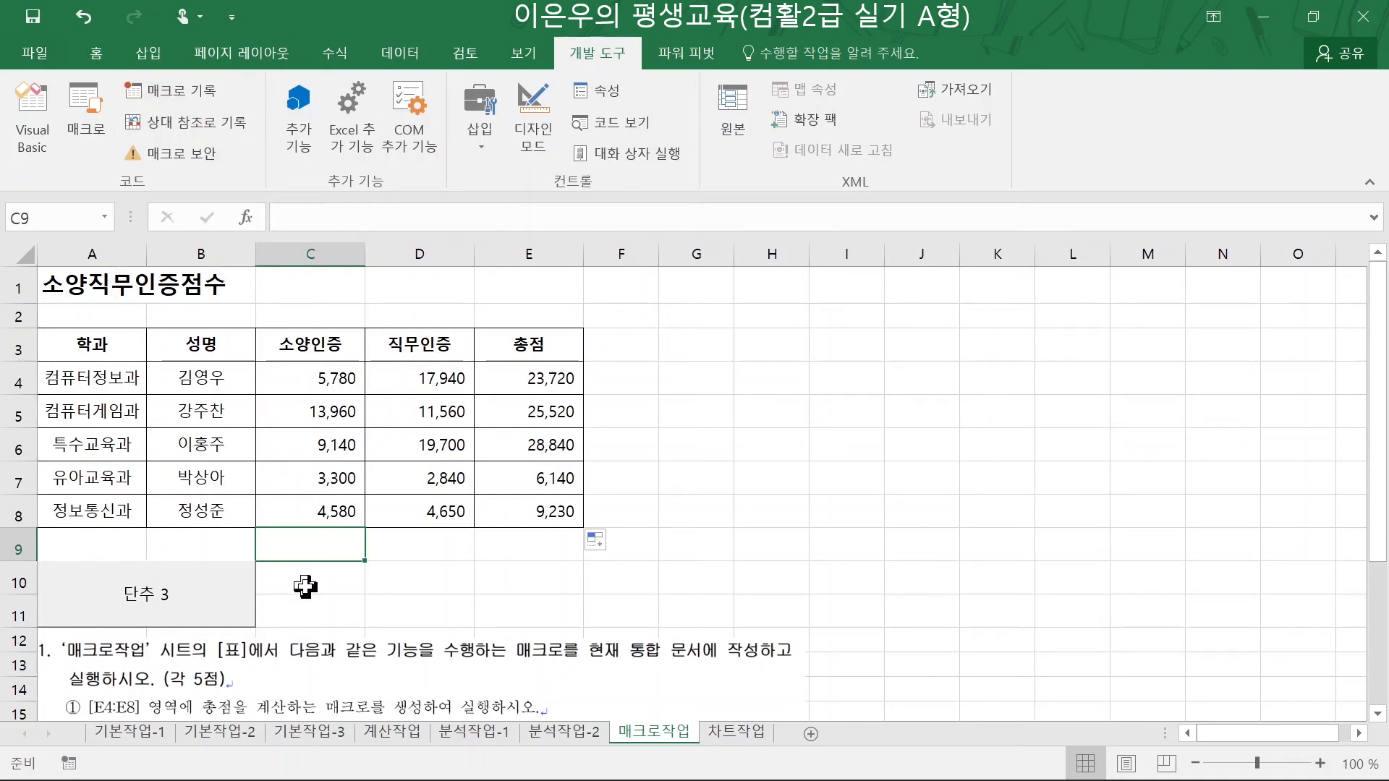
- Change the text of the form button over A10:B11 to 총점
scroll(298, 575, "down", 2)
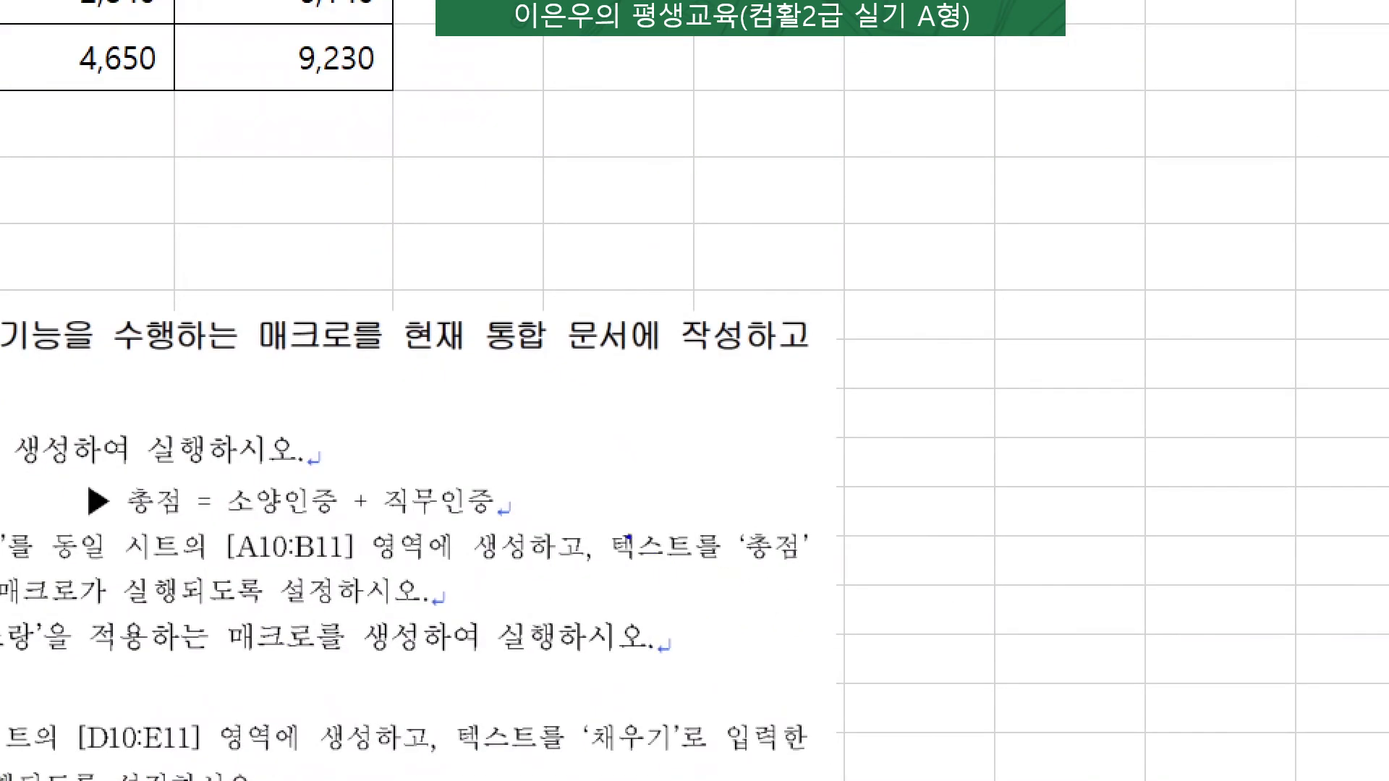
left_click_drag(605, 527, 824, 571)
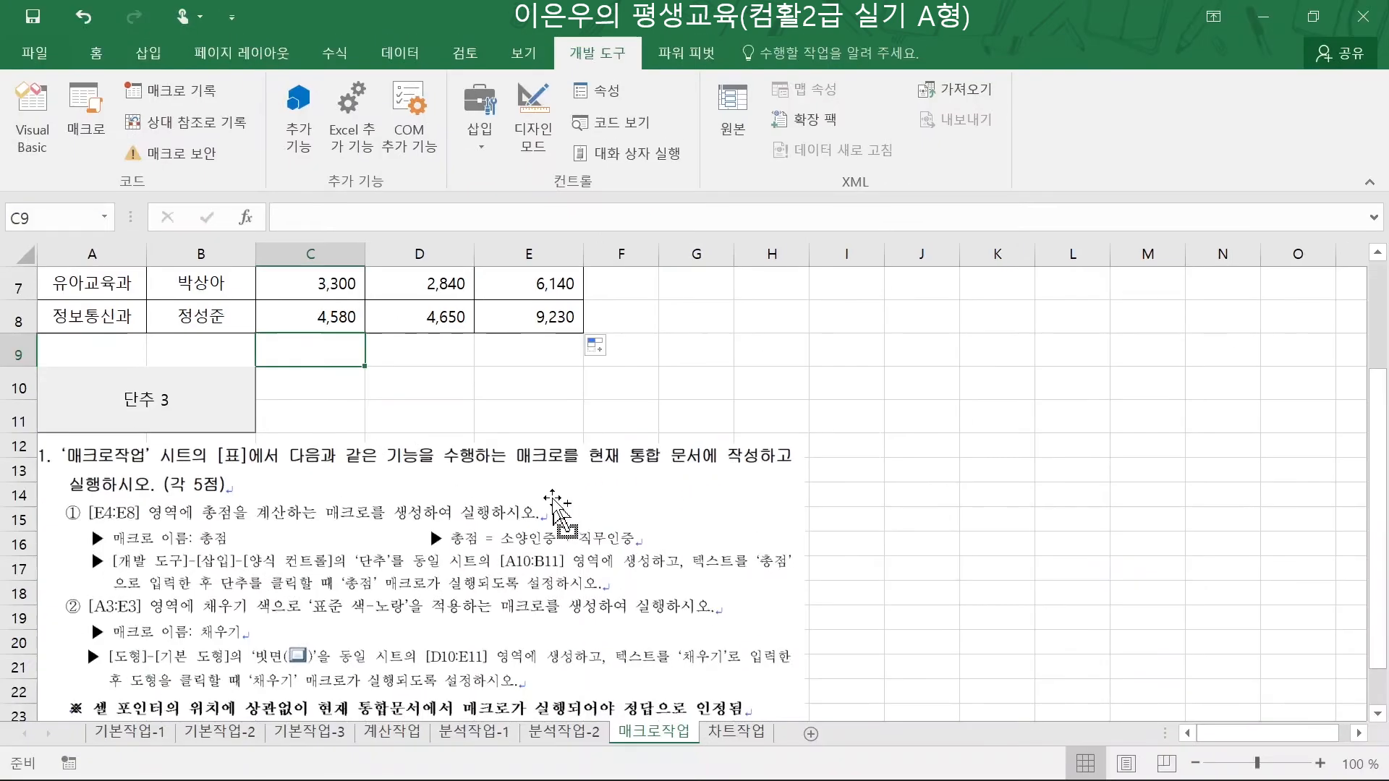
right_click(131, 395)
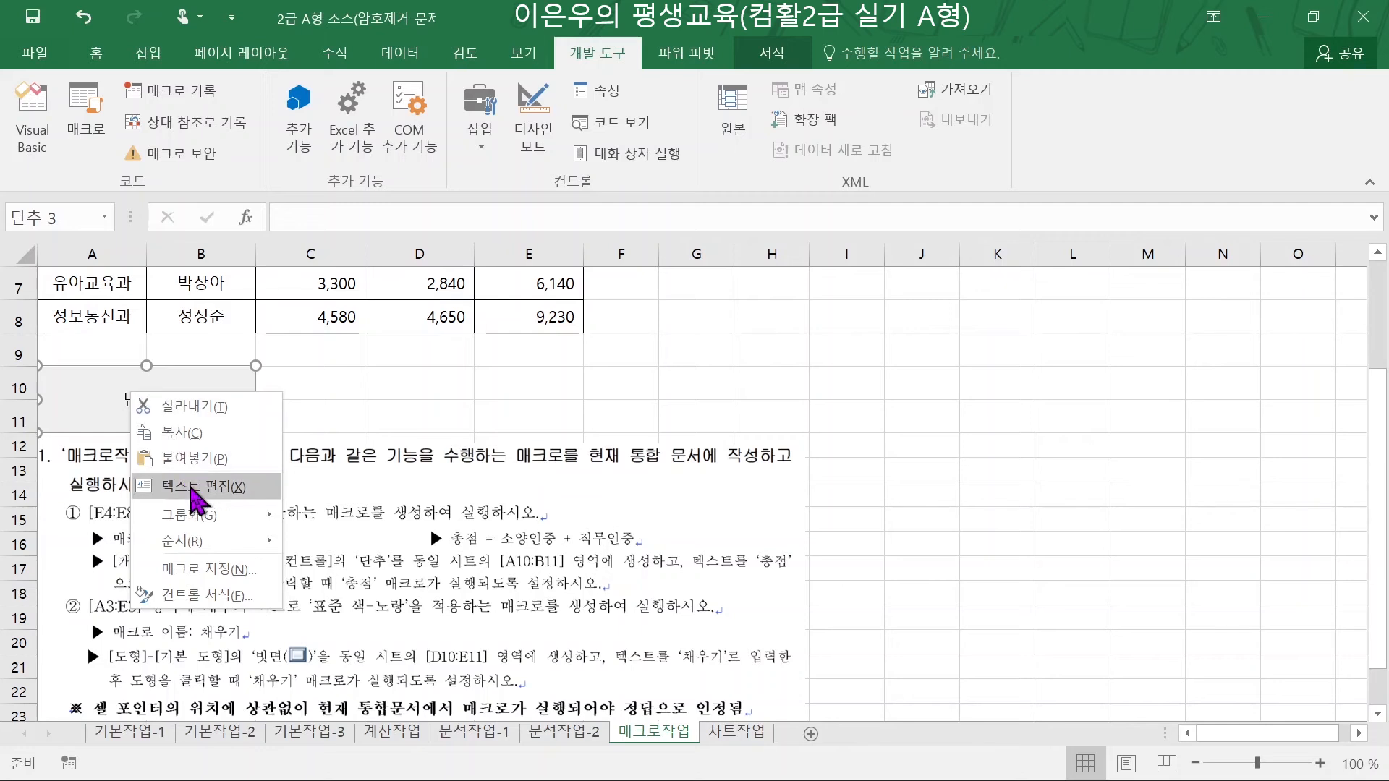
left_click(94, 409)
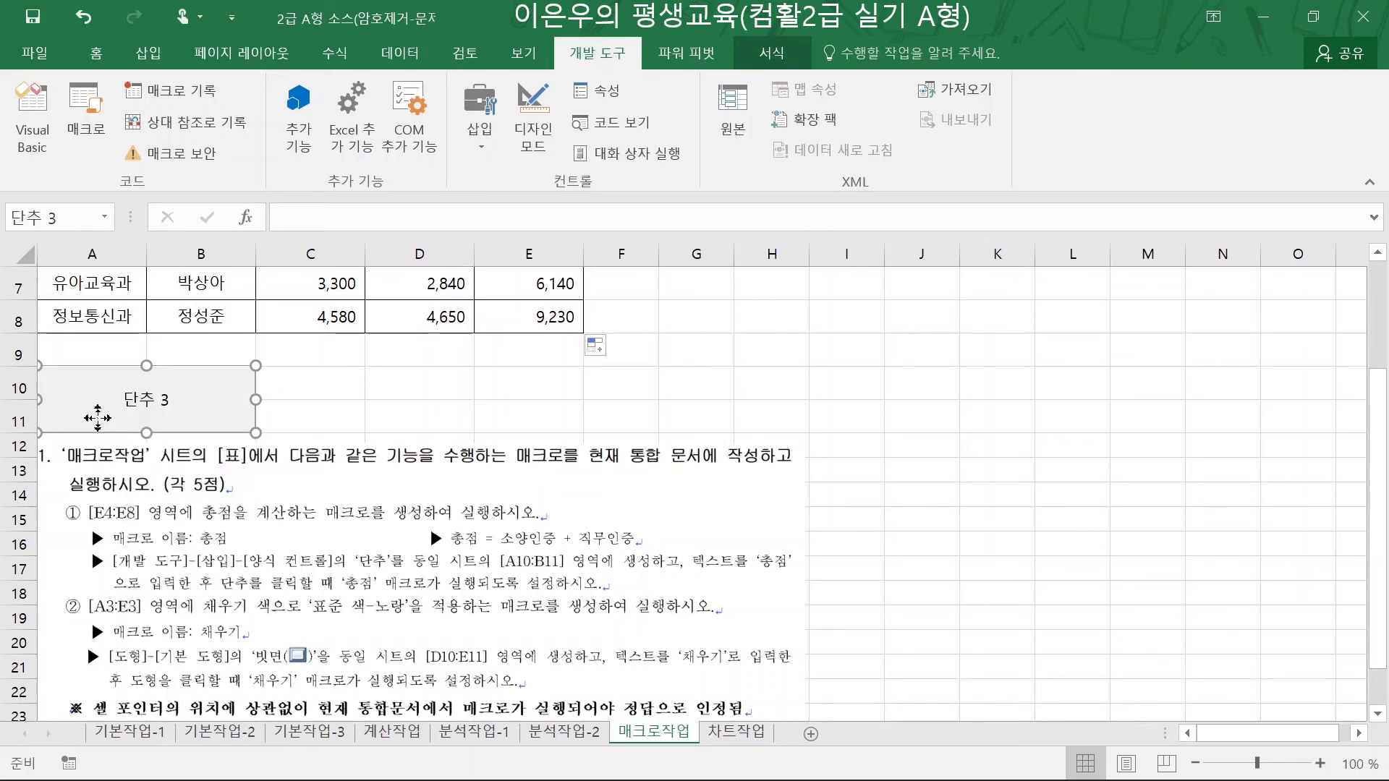
right_click(93, 430)
left_click(69, 417)
right_click(69, 417)
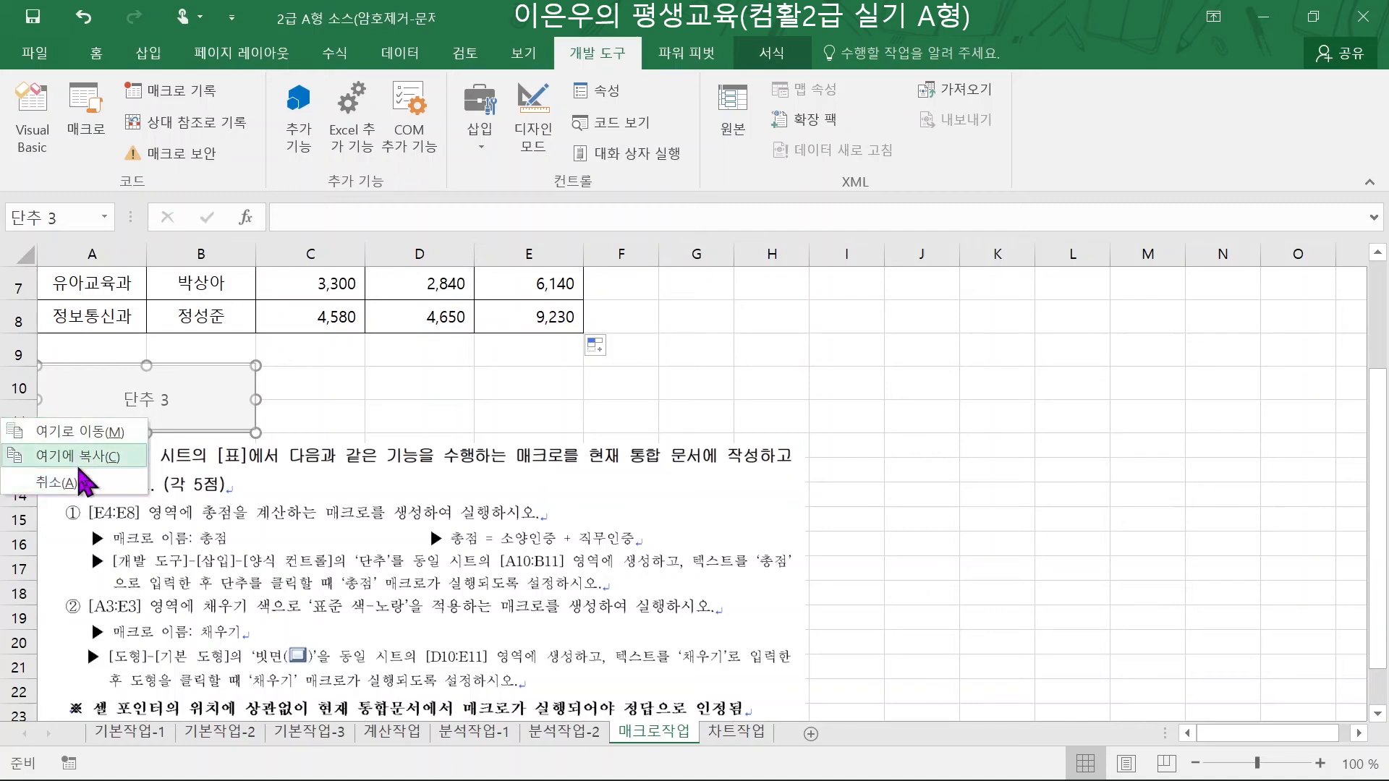
left_click(201, 409)
right_click(201, 409)
left_click(232, 403)
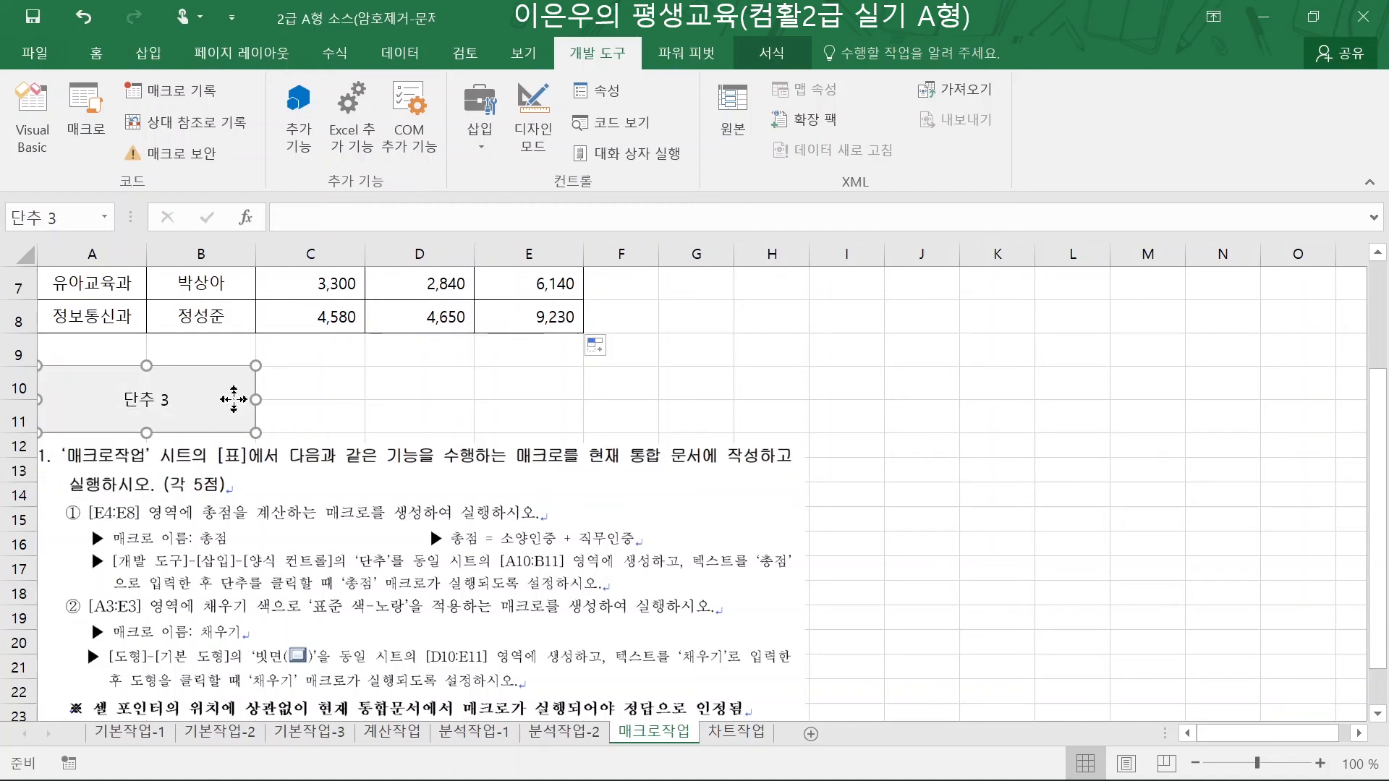
right_click(232, 403)
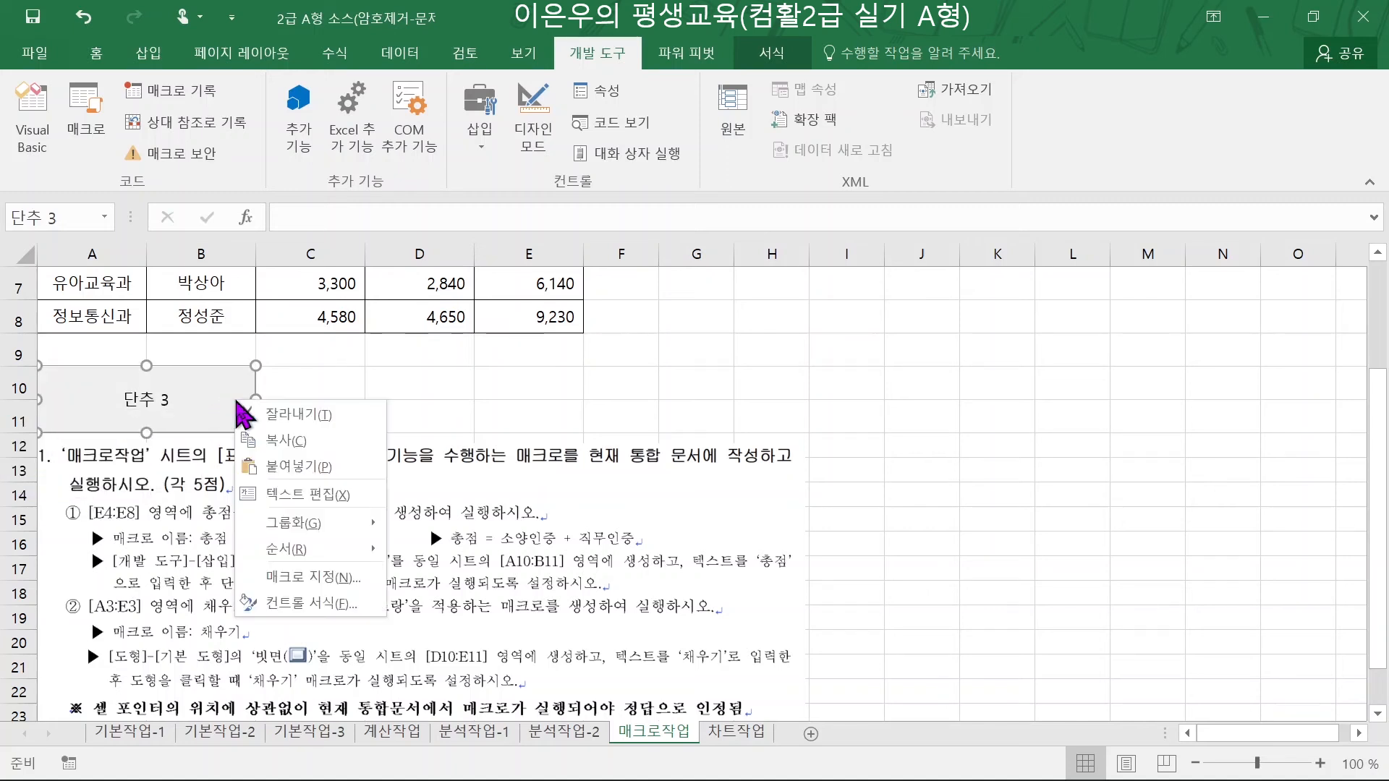
left_click(296, 498)
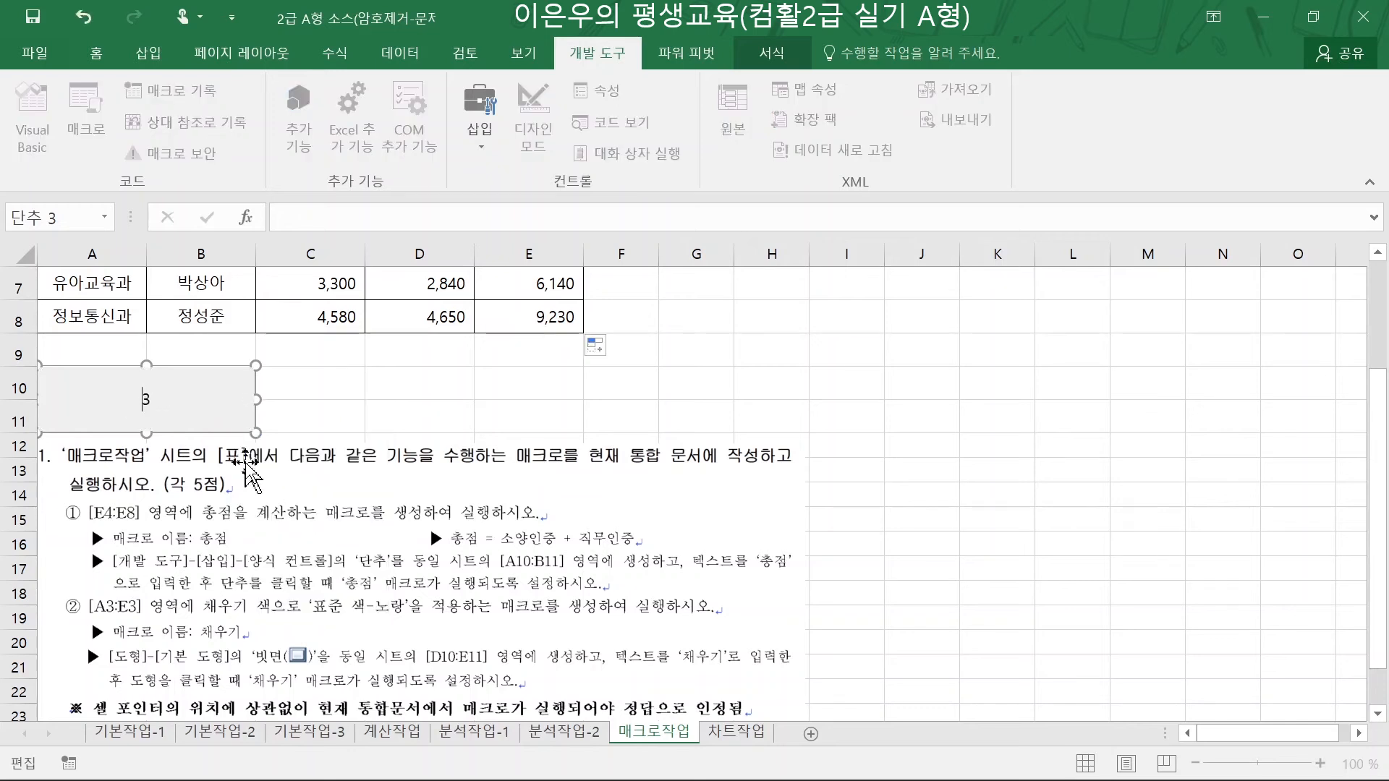
type("총")
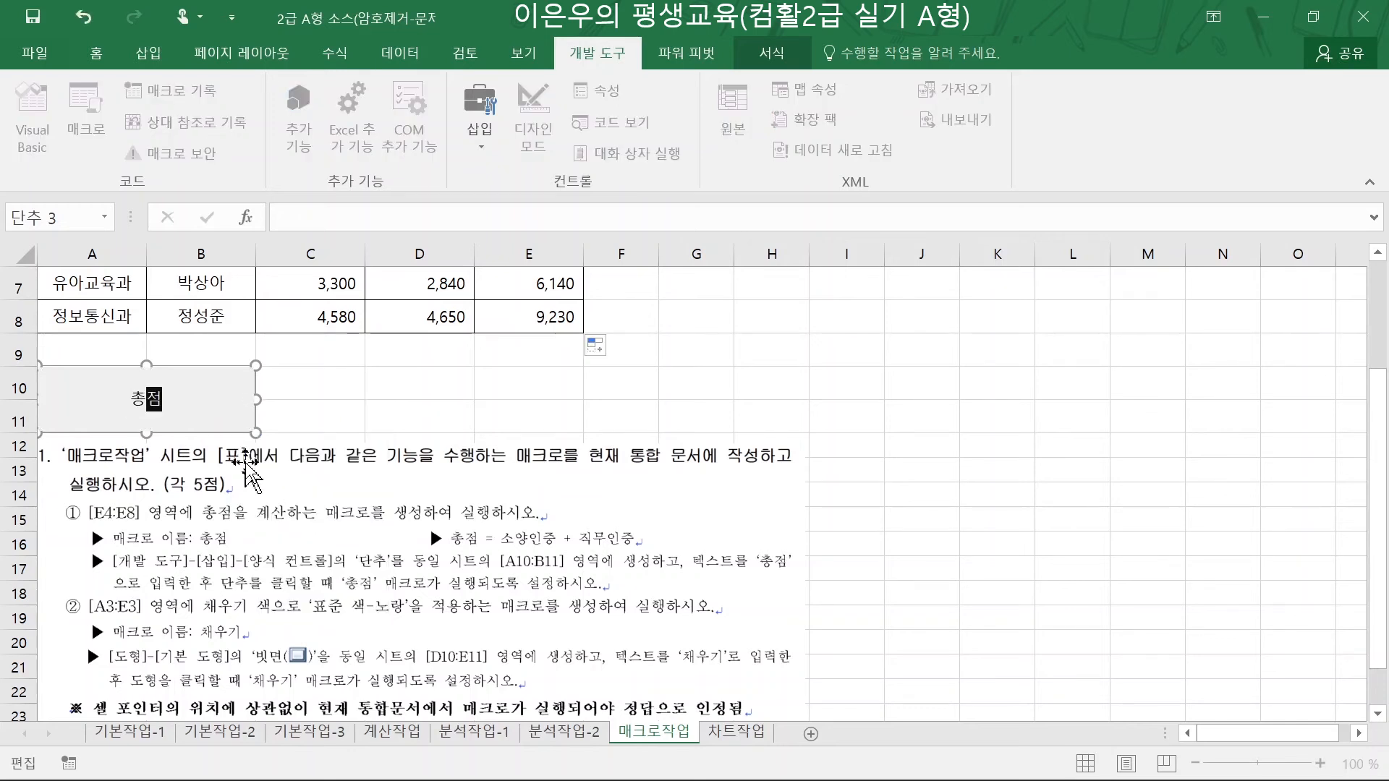
type("점")
left_click(405, 418)
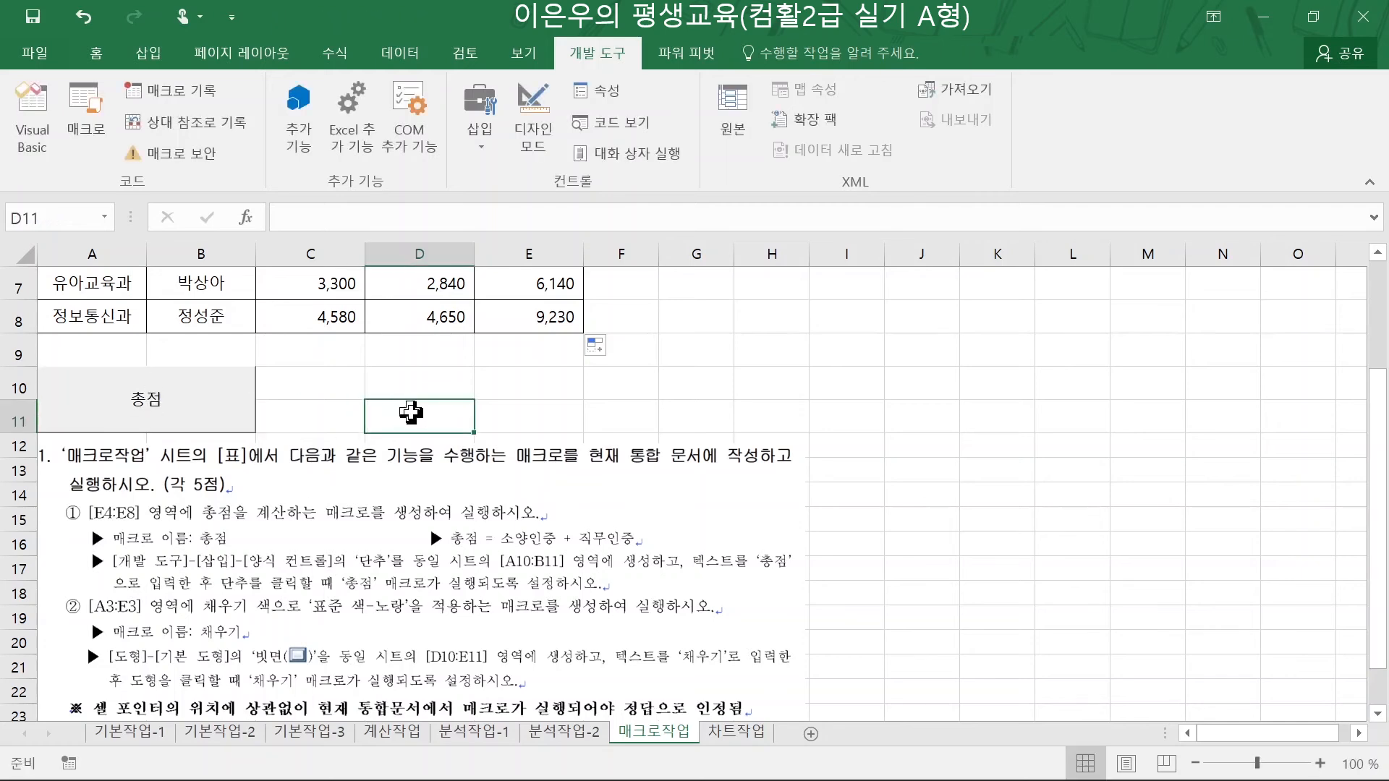
- Clear the totals in E4:E8 and run the 총점 macro from its button to recalculate them
scroll(415, 424, "up", 2)
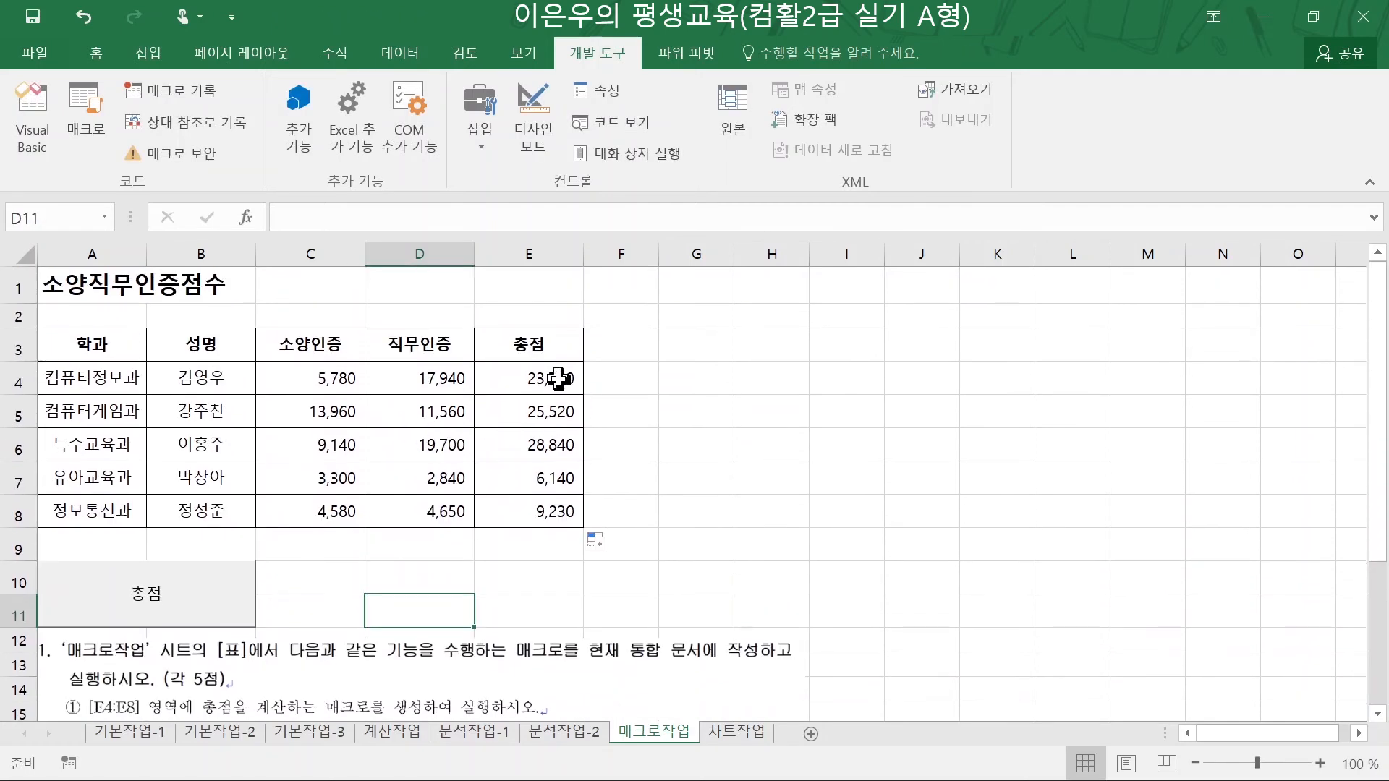
left_click_drag(558, 379, 563, 515)
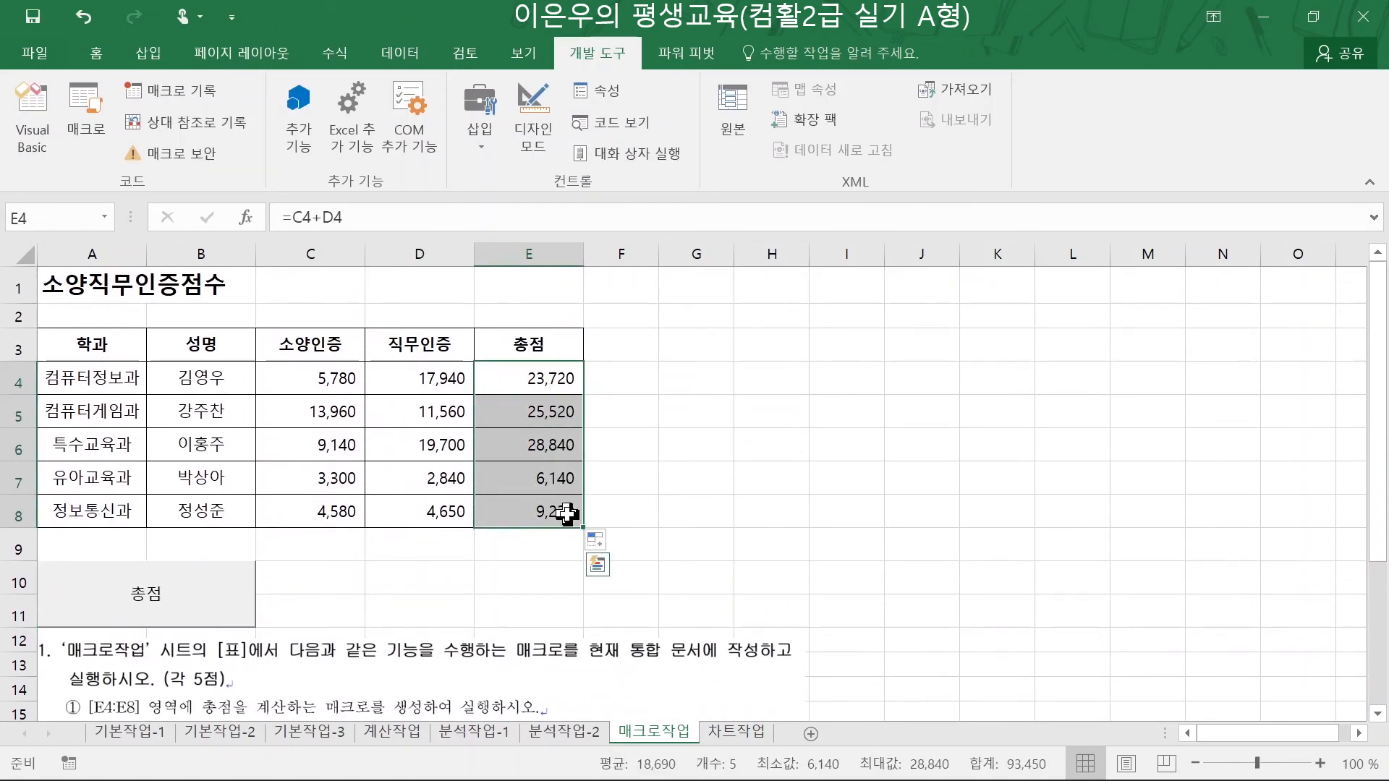
key("Delete")
left_click(325, 624)
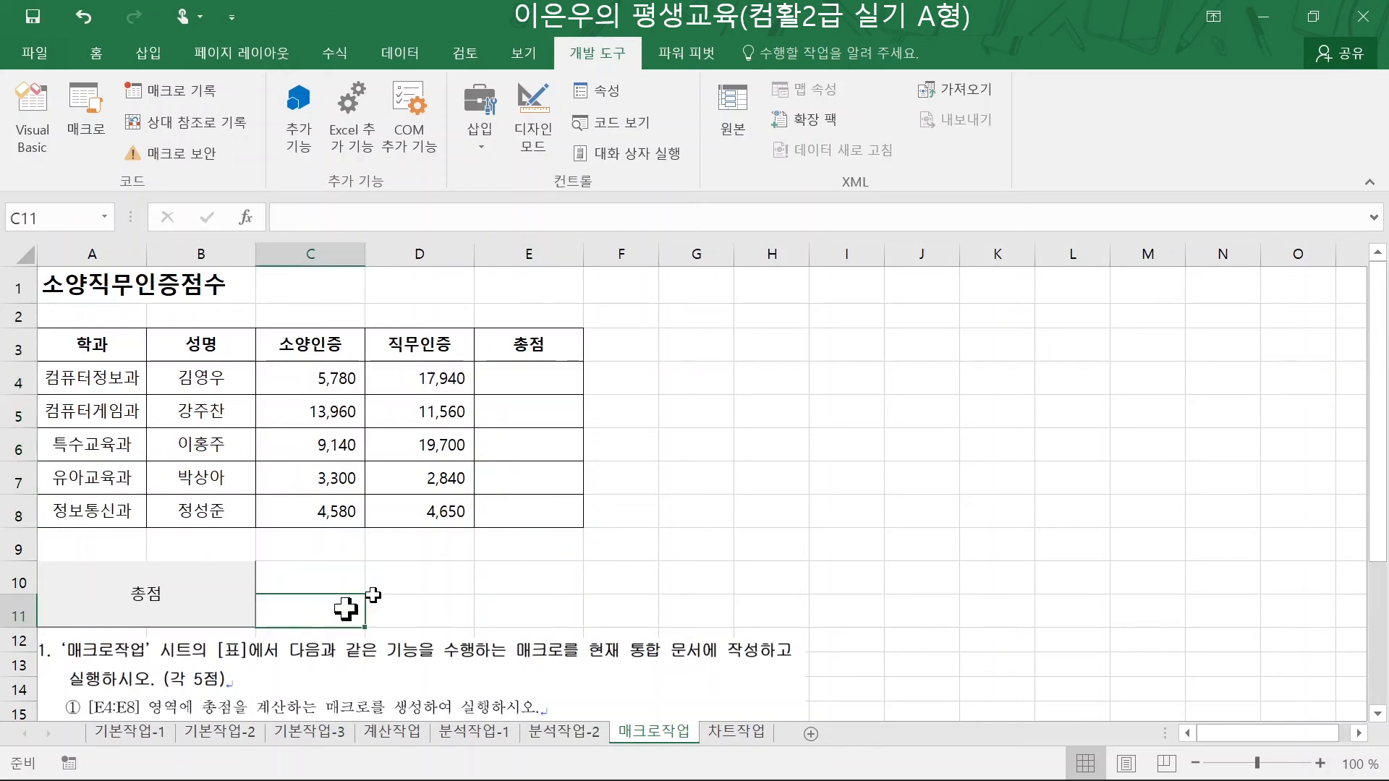
left_click_drag(548, 384, 546, 487)
left_click(347, 575)
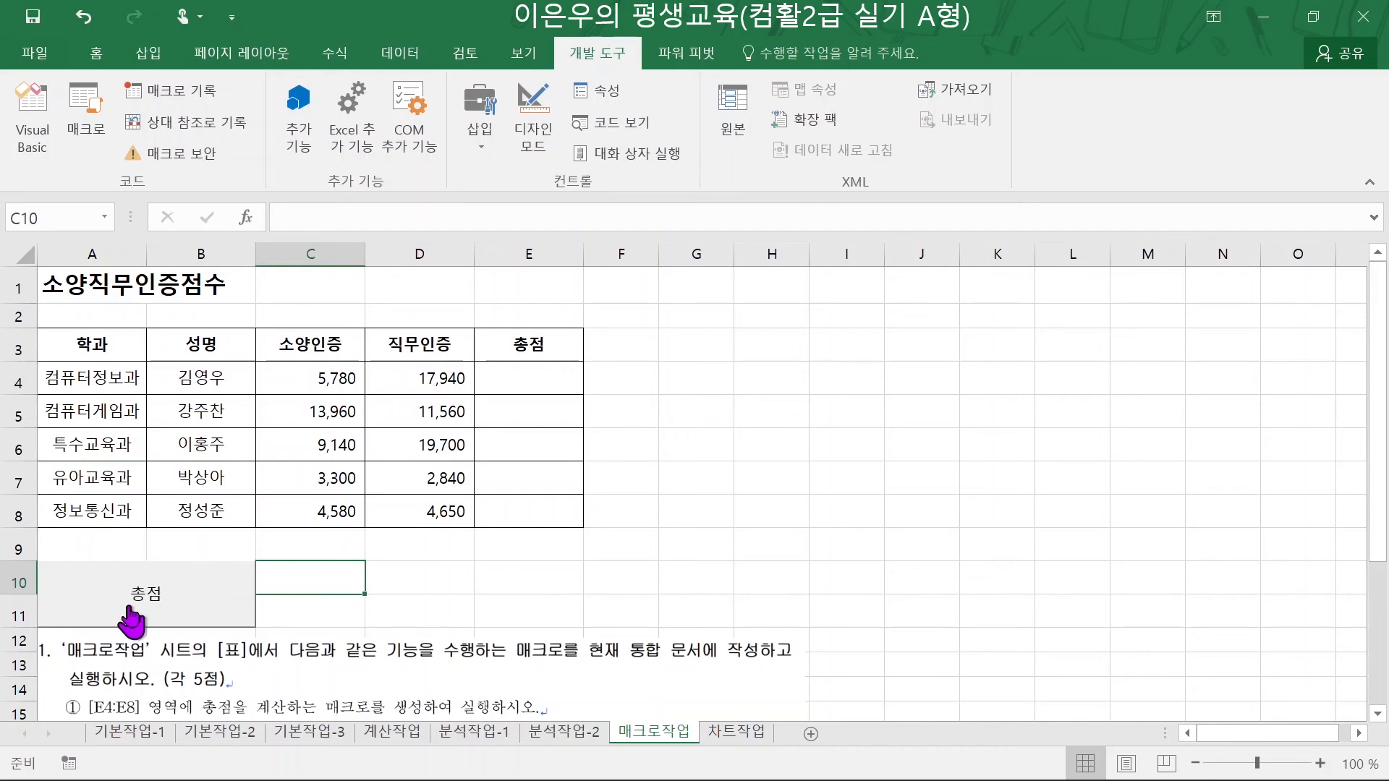
left_click(141, 602)
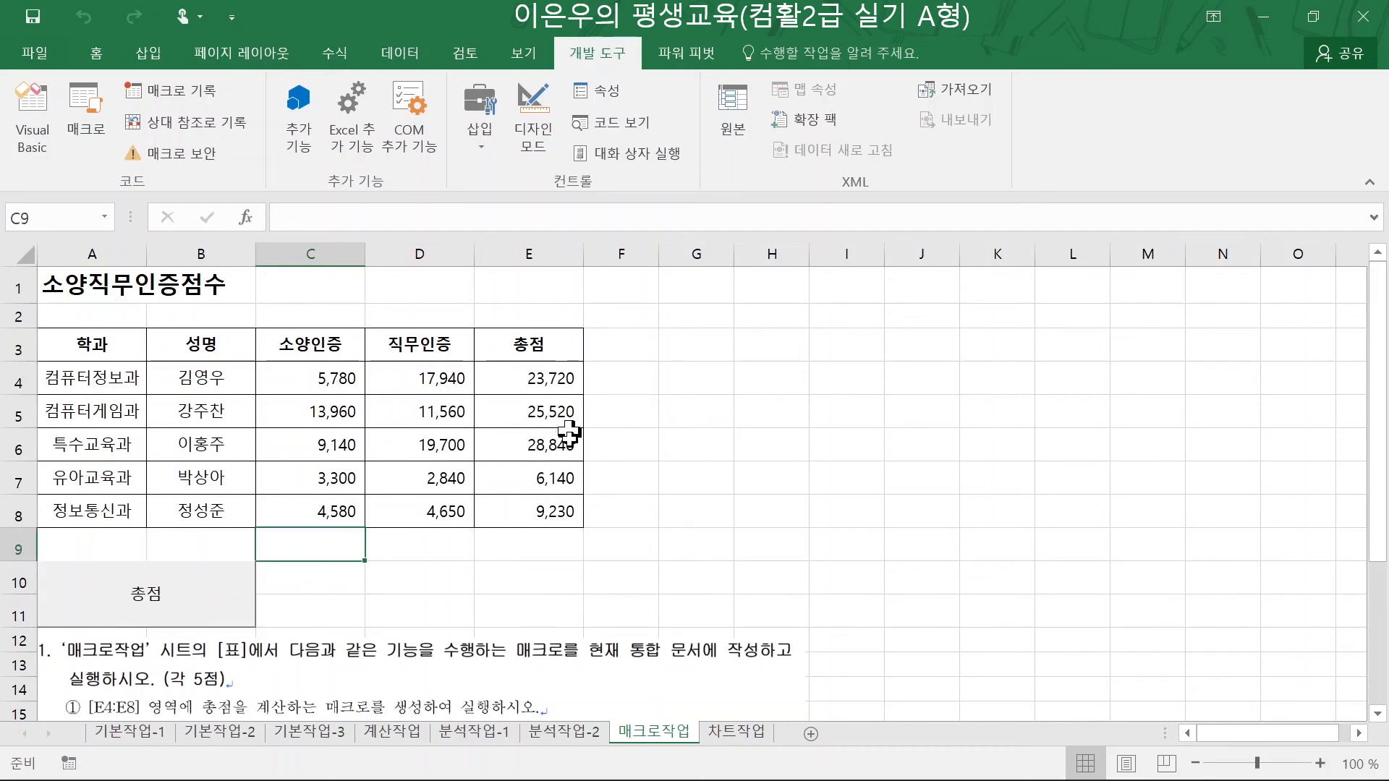
left_click(492, 575)
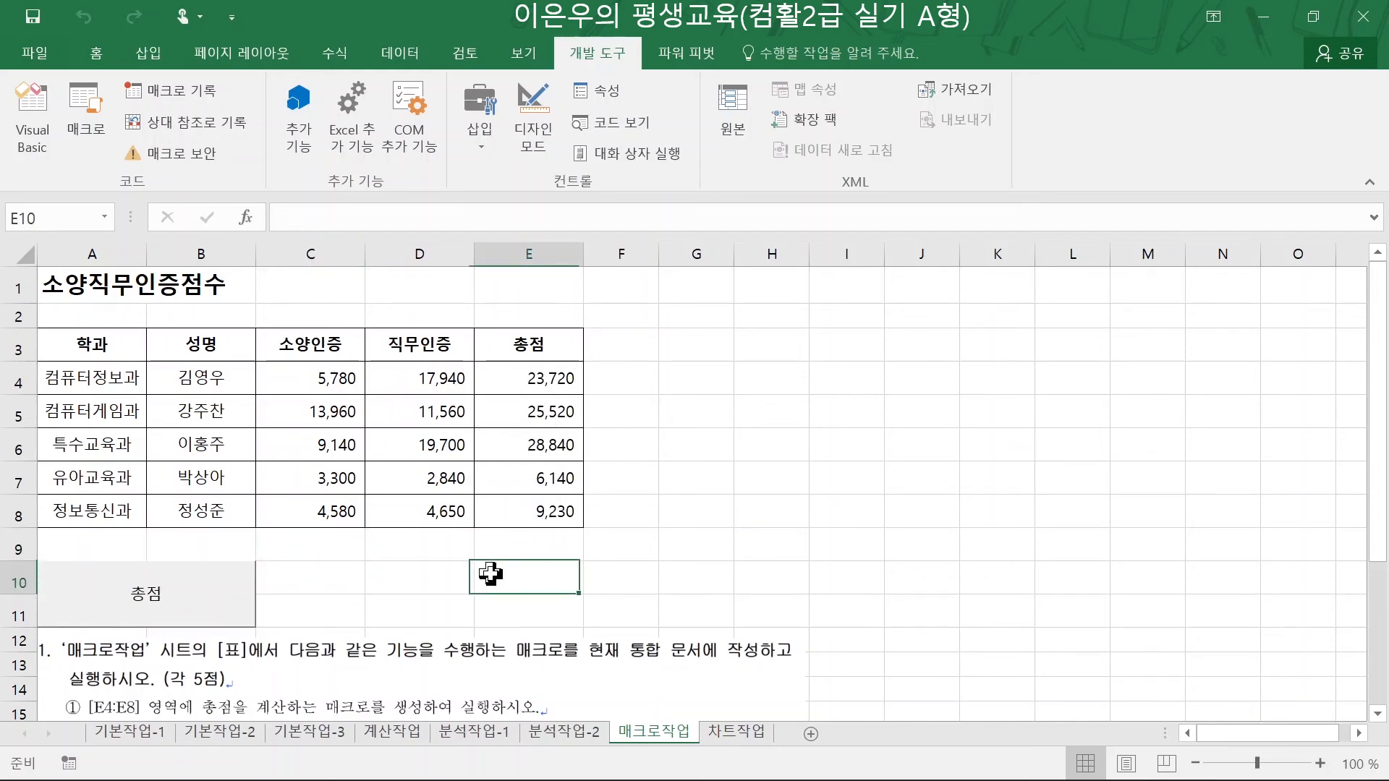
- Read the second macro task and insert a 빗면 basic shape exactly covering cells D10:E11
scroll(481, 583, "down", 3)
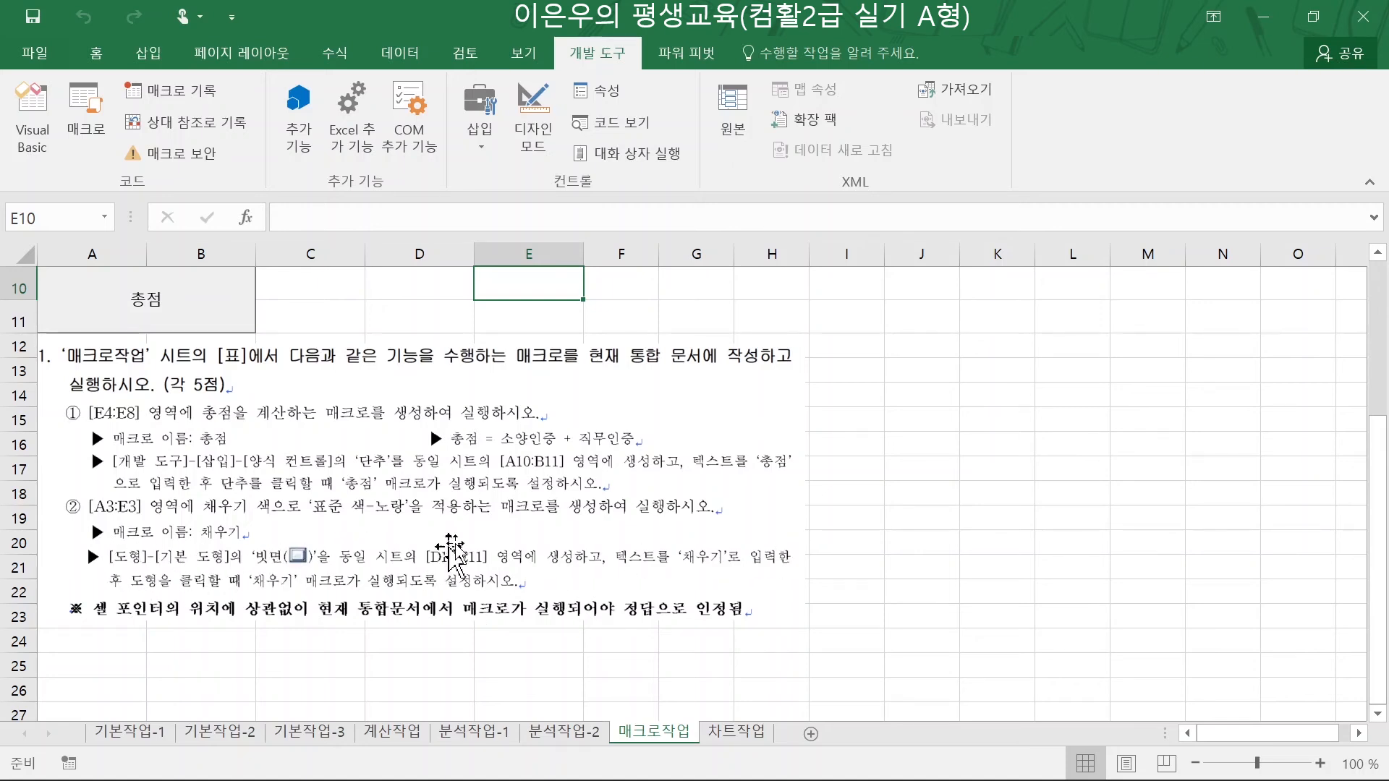
scroll(839, 463, "up", 2)
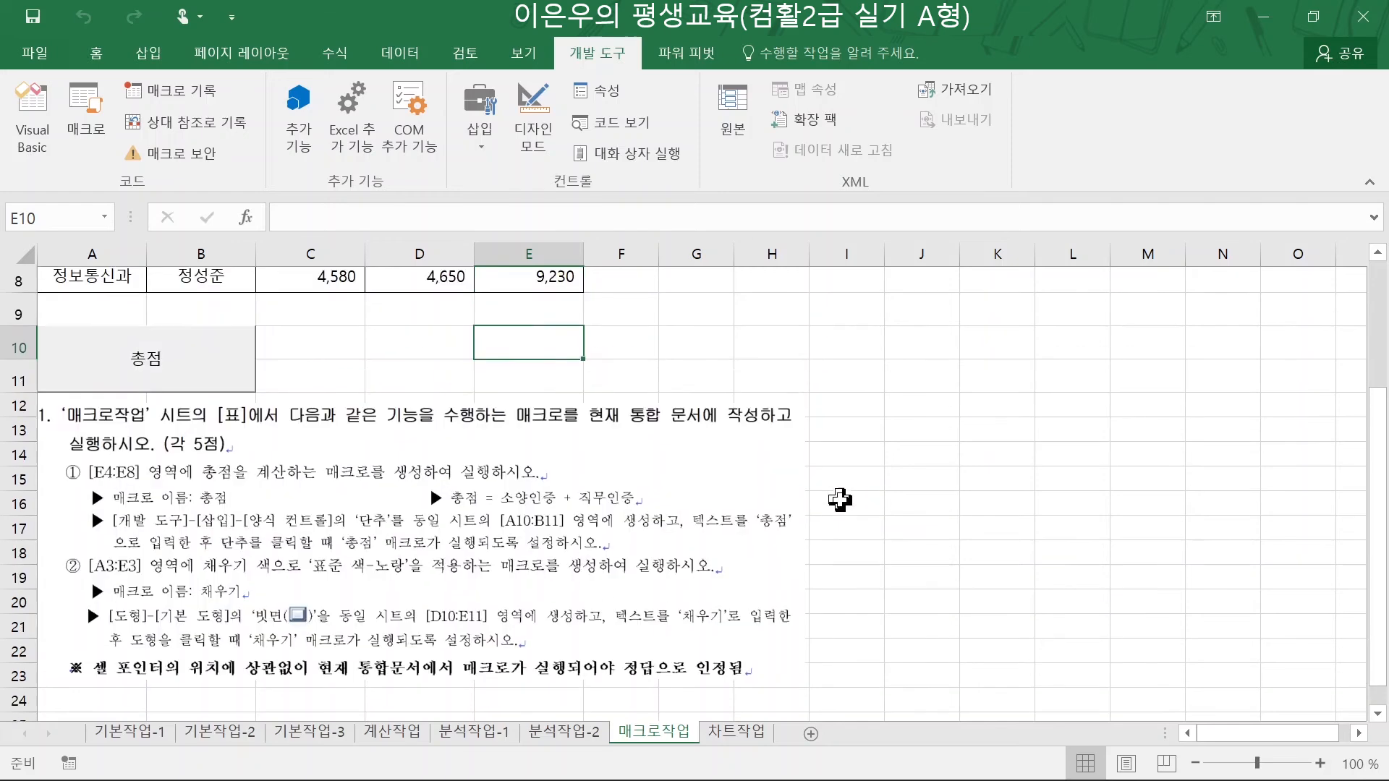
left_click(421, 481)
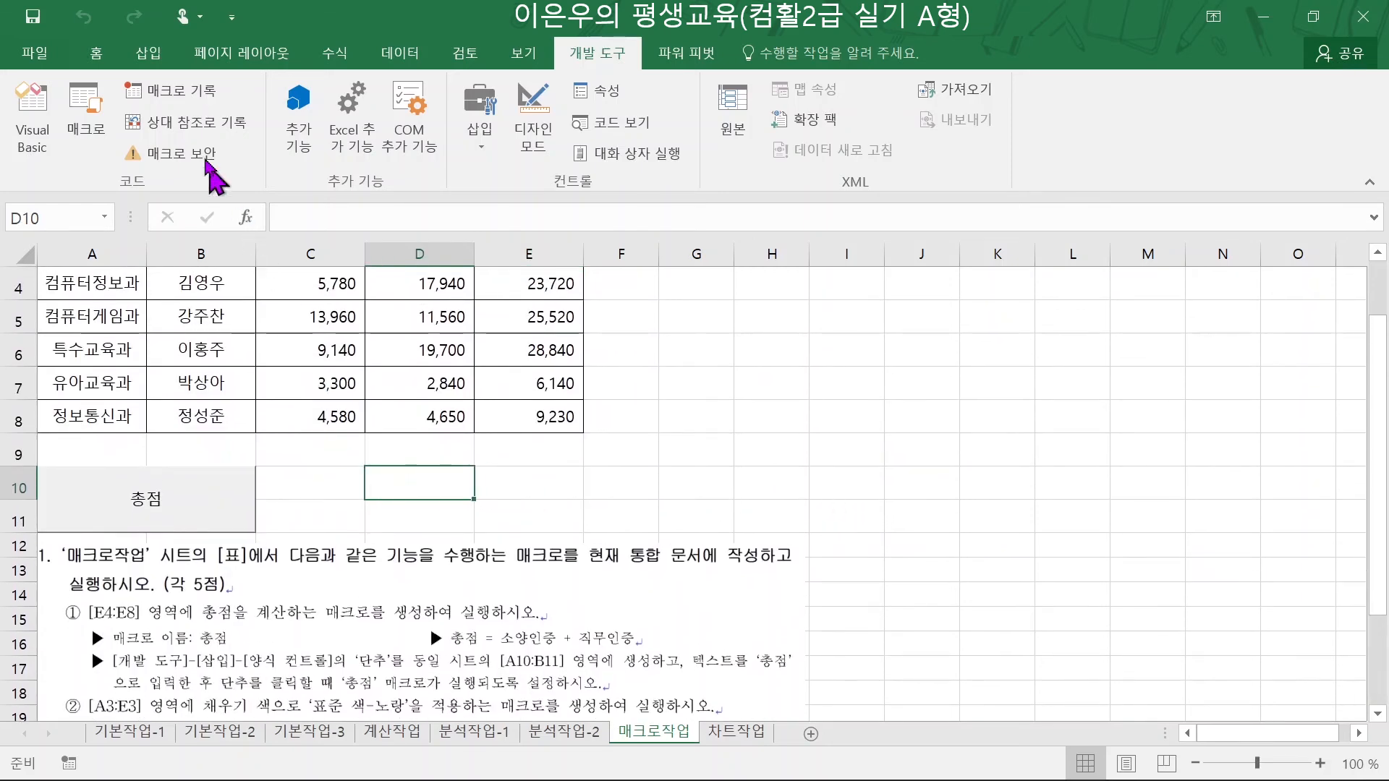
left_click(150, 54)
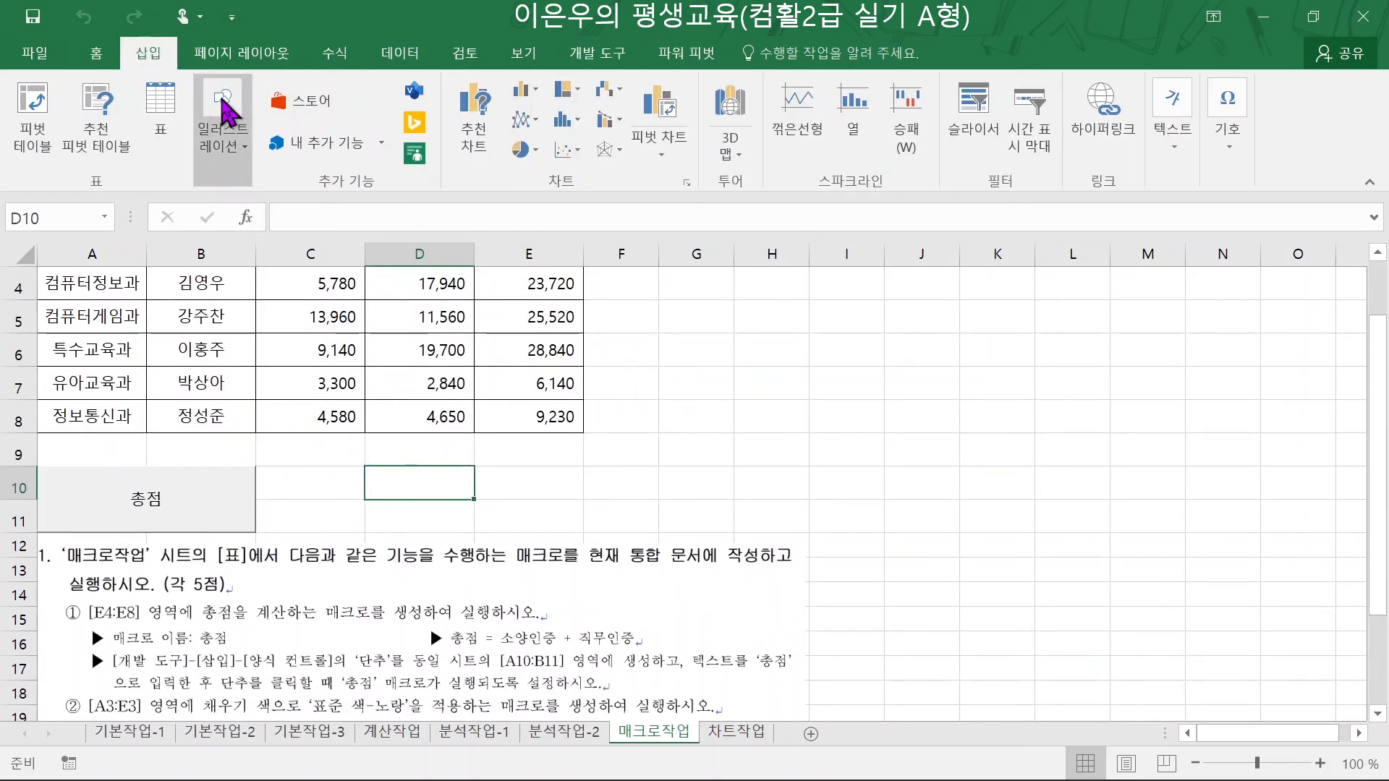
left_click(223, 108)
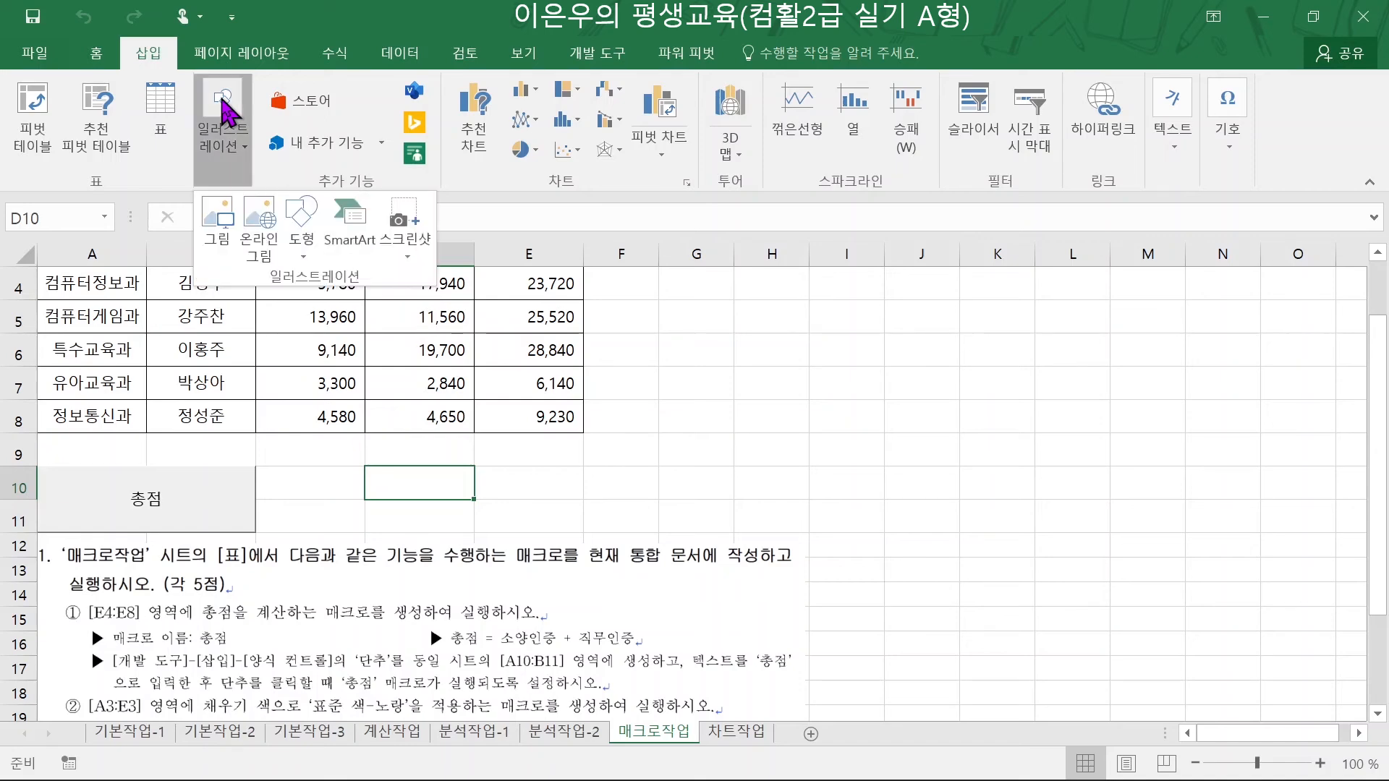
left_click(302, 220)
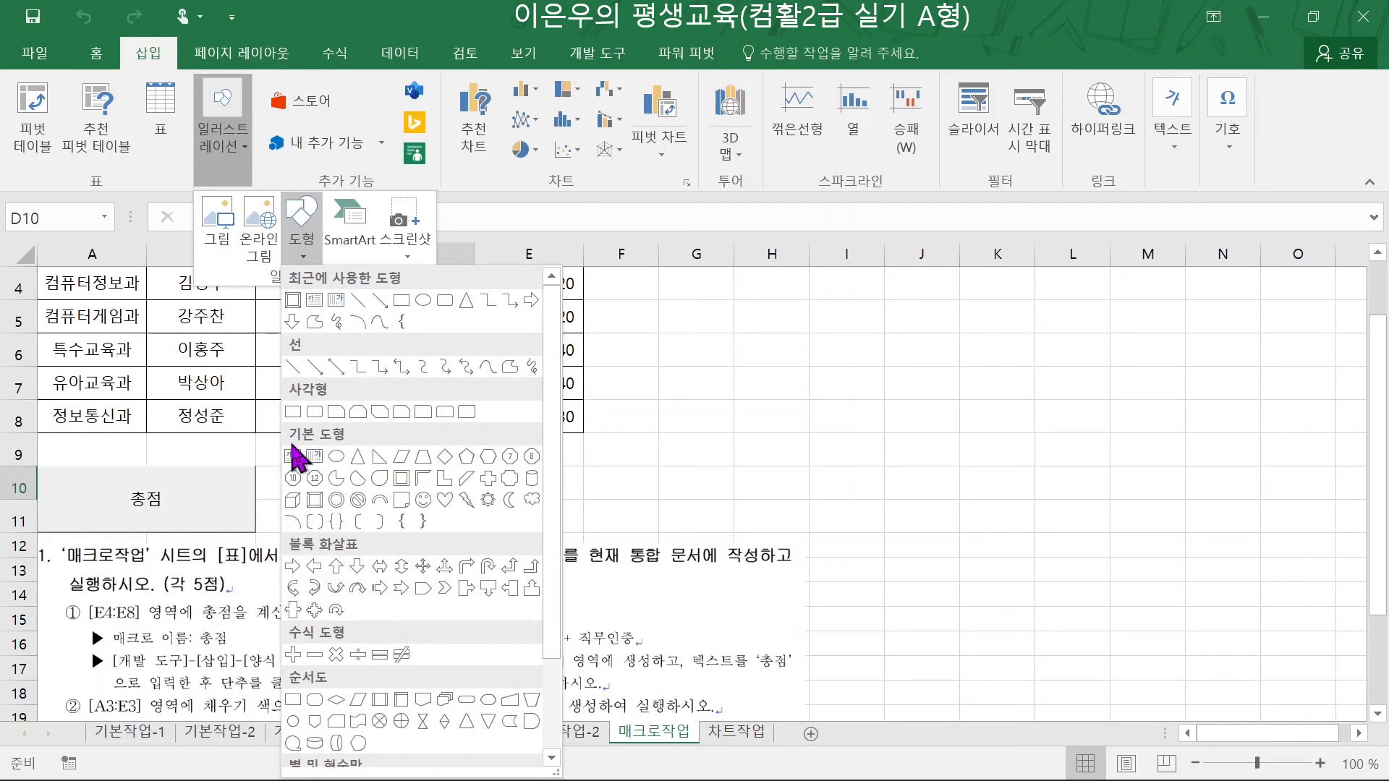
left_click(315, 500)
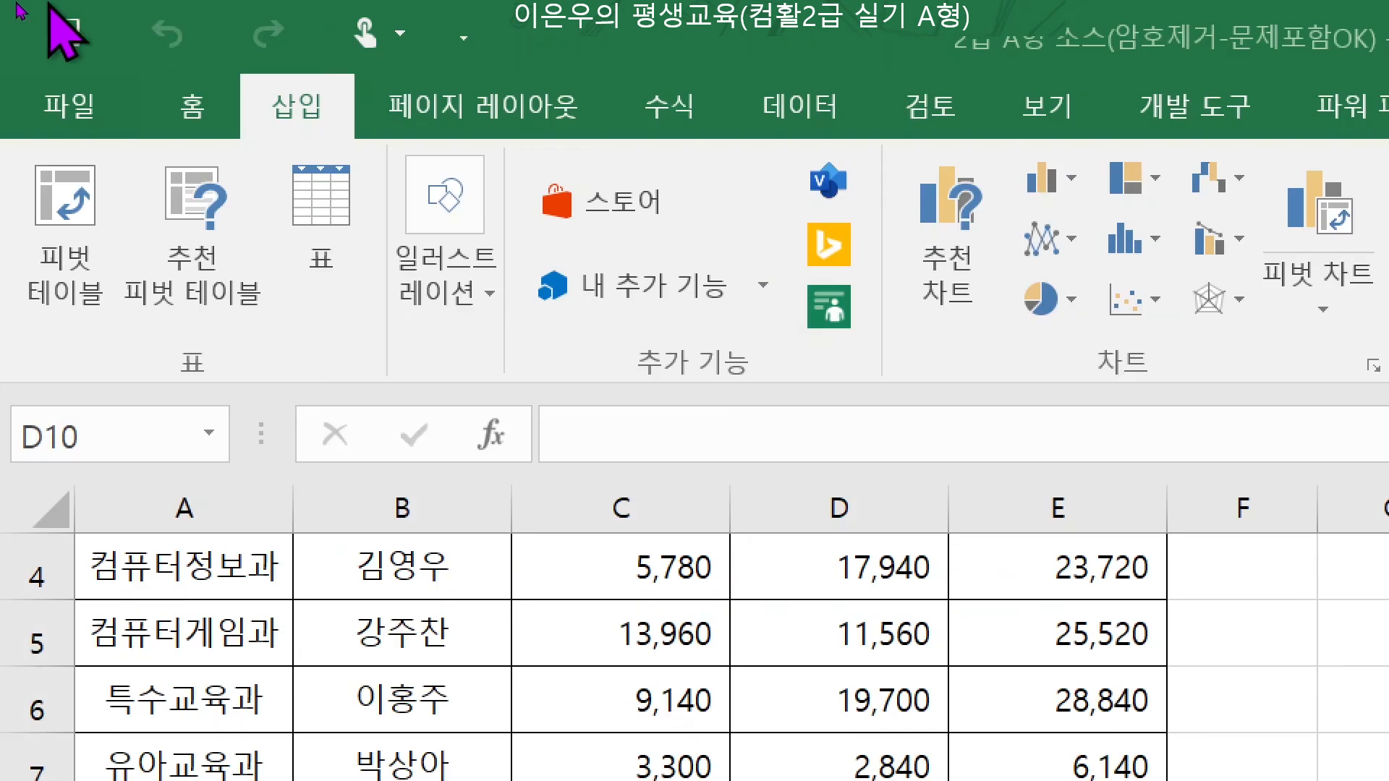
left_click(442, 230)
left_click(464, 235)
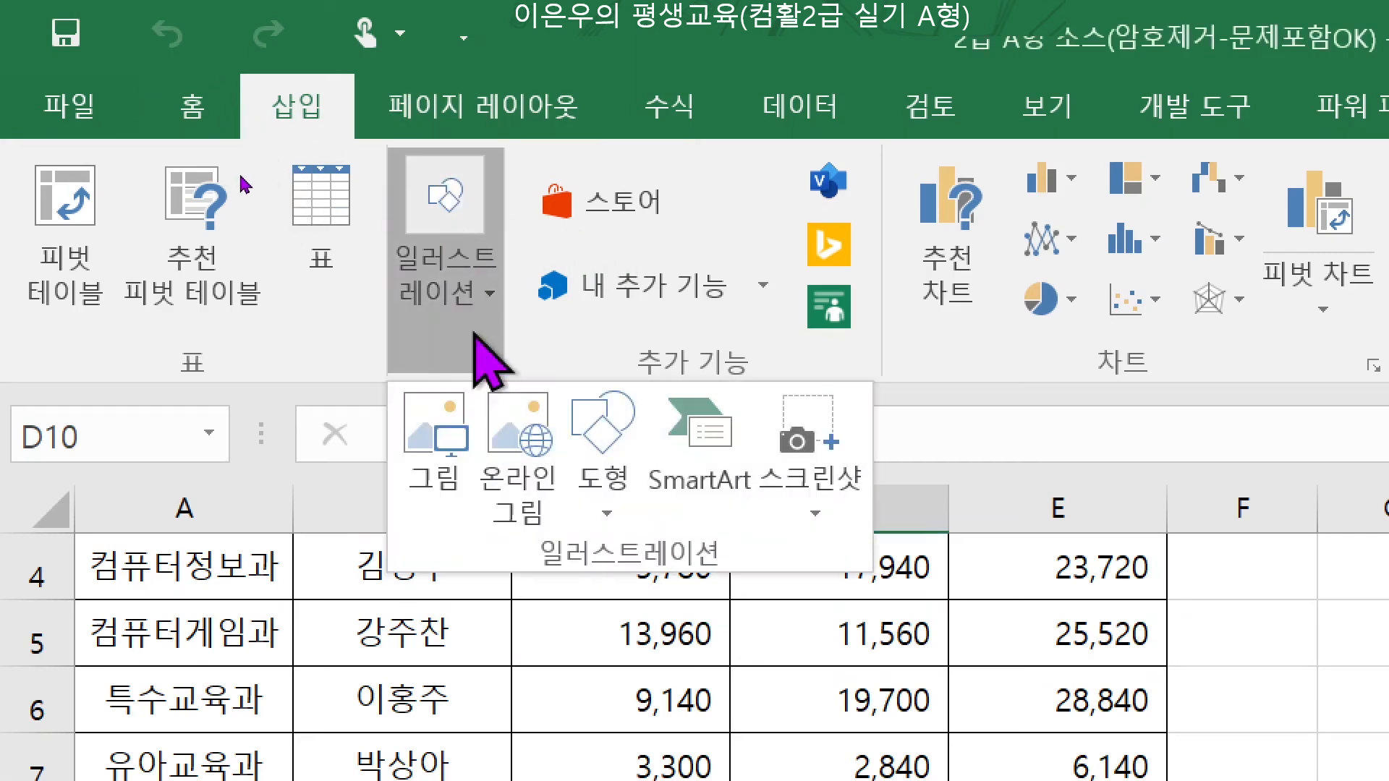
left_click(620, 427)
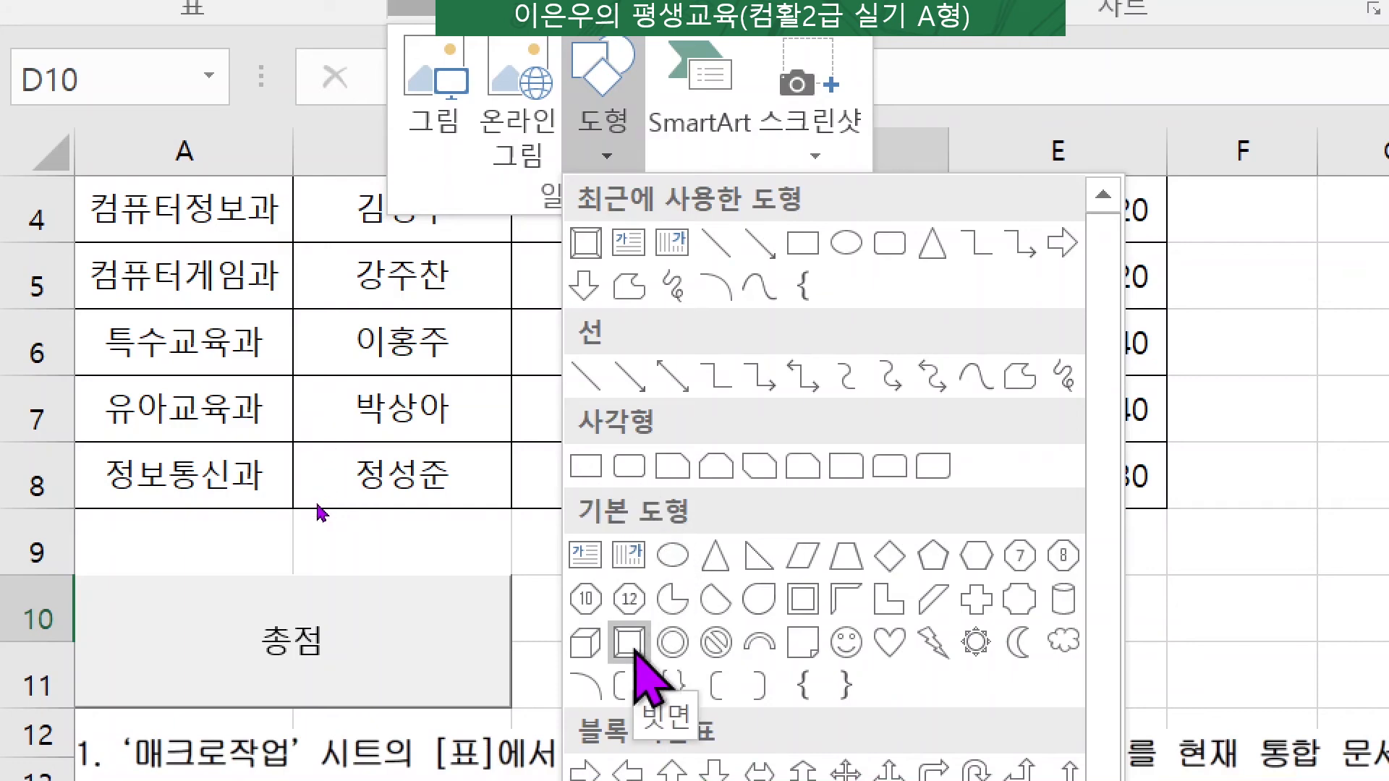
left_click(635, 648)
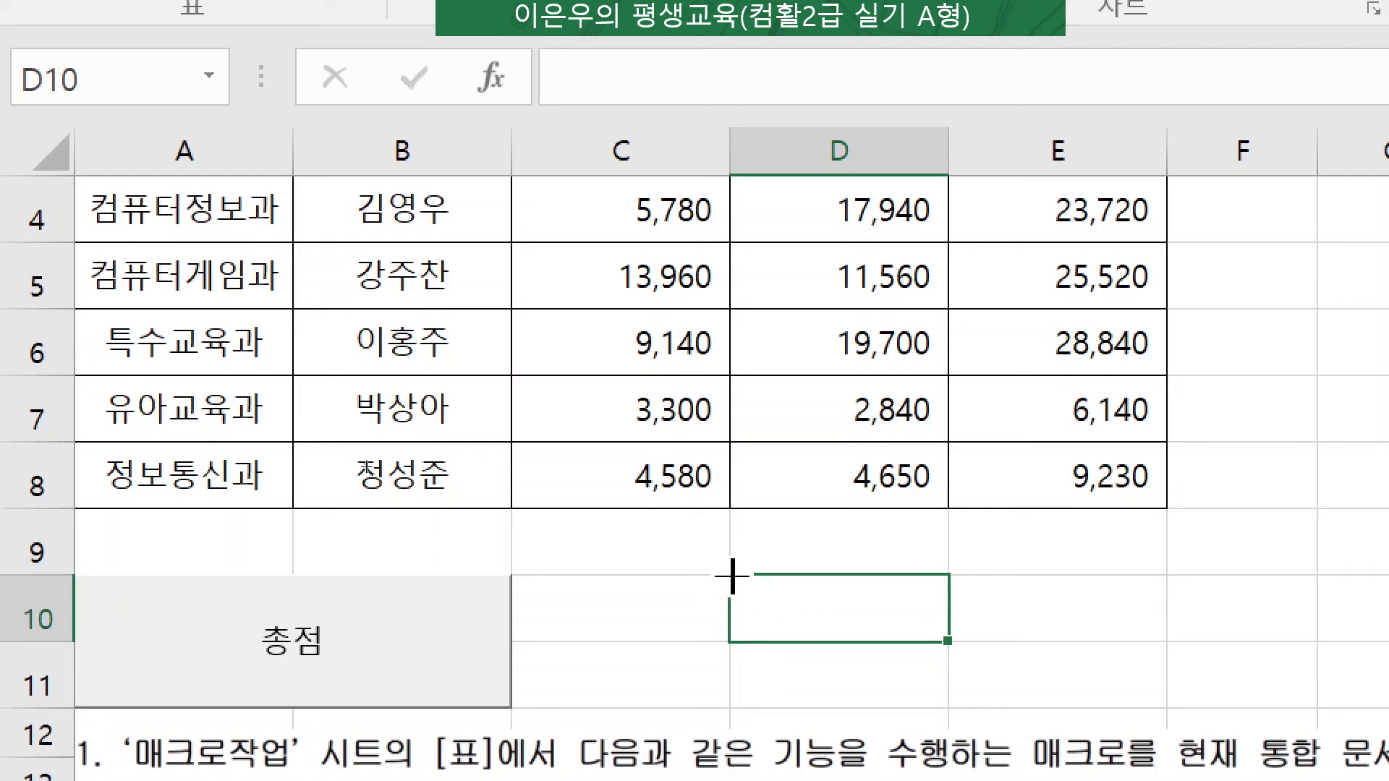
left_click_drag(732, 576, 1110, 676)
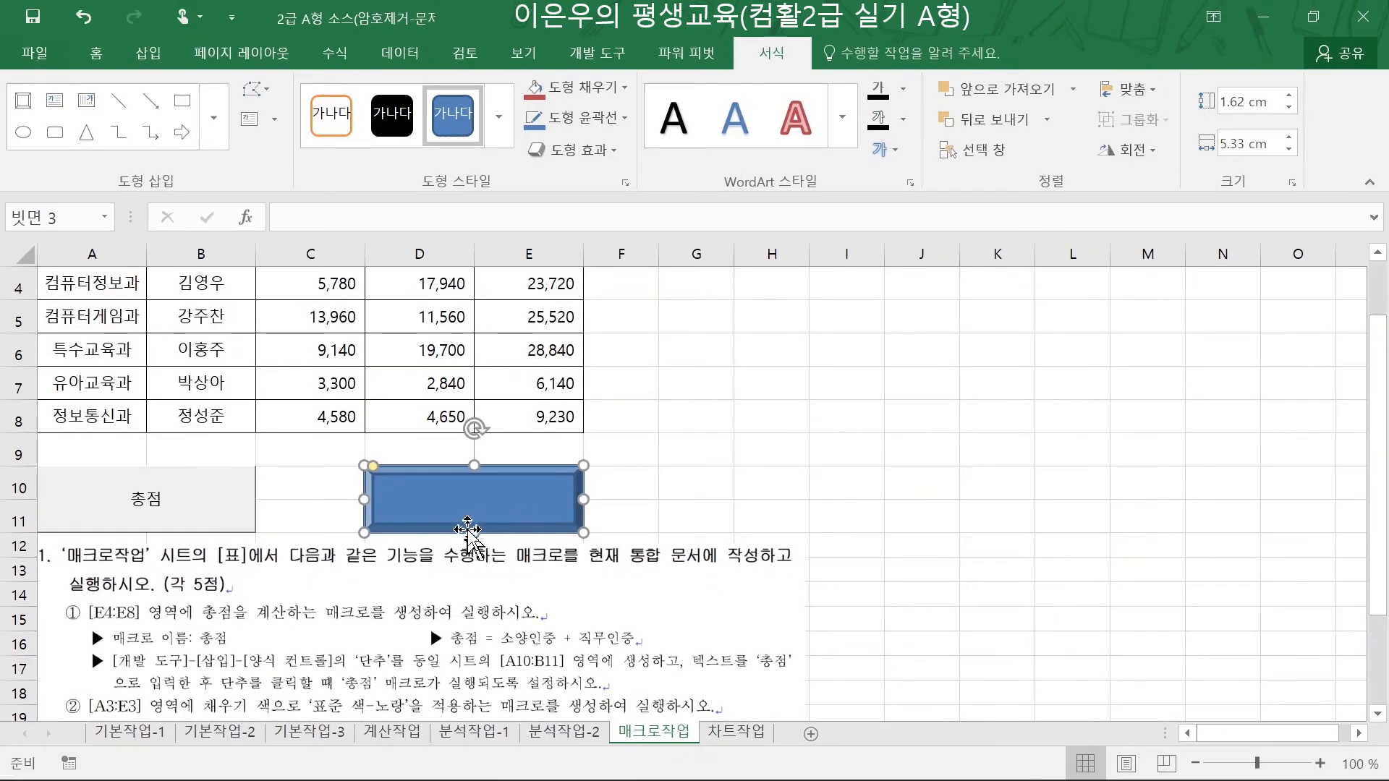
- Label the bevel shape 채우기 and start recording its assigned macro named 채우기, stored in 현재 통합 문서
scroll(467, 531, "down", 2)
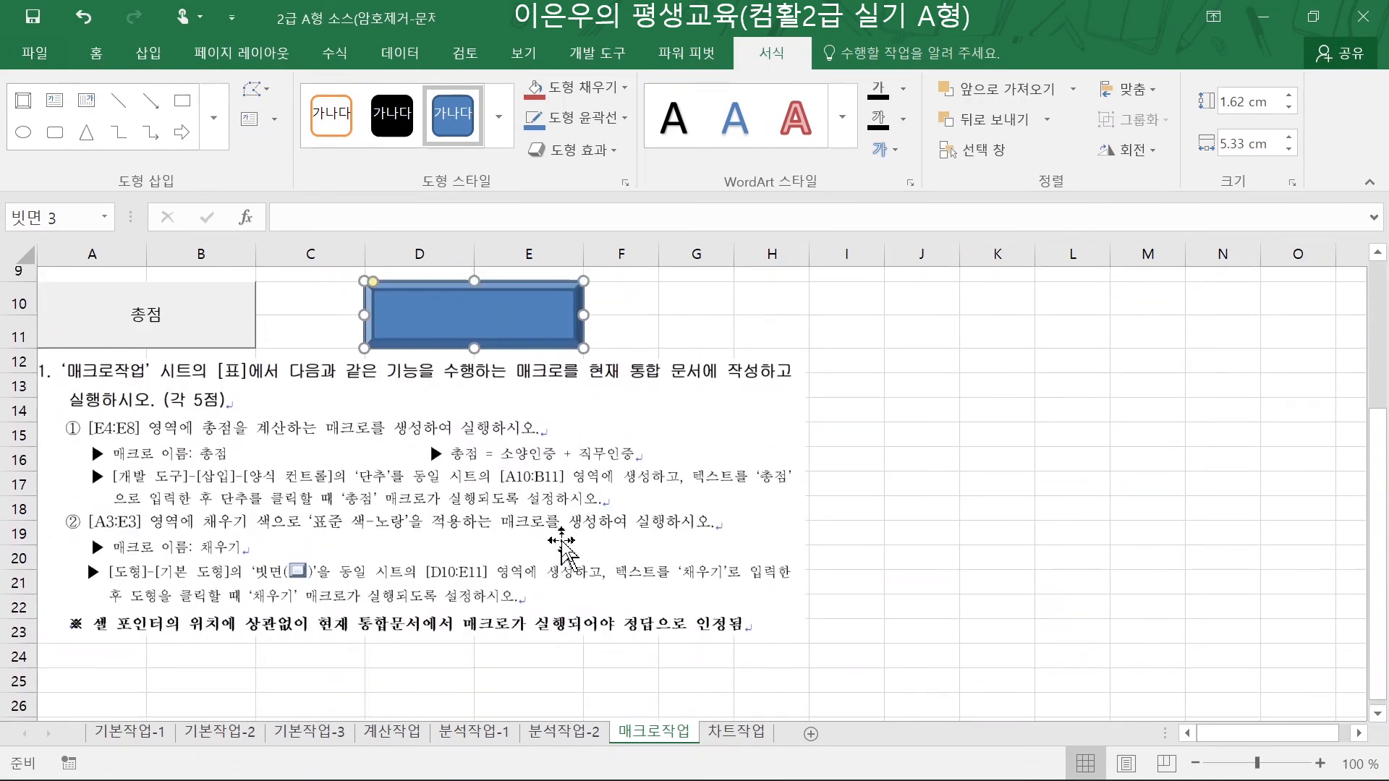
scroll(561, 550, "up", 1)
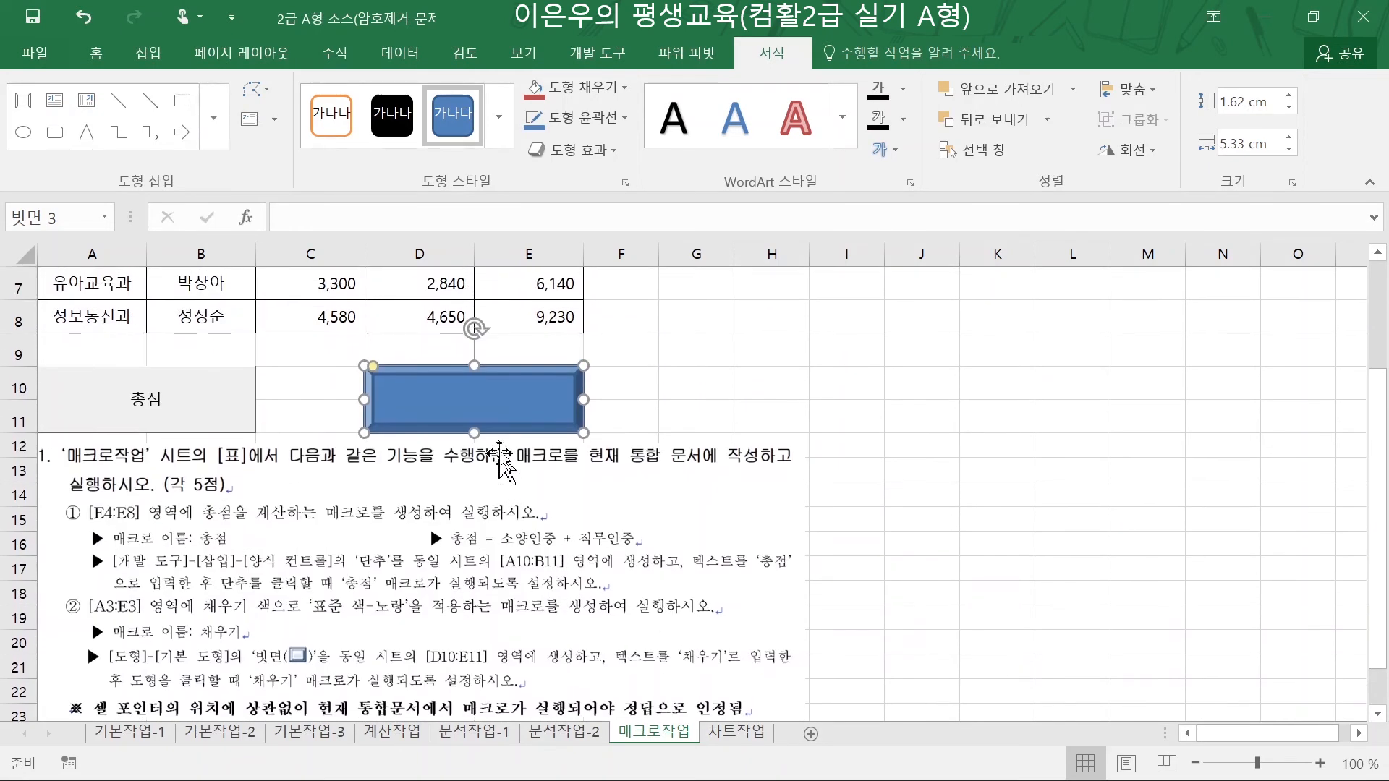
right_click(507, 405)
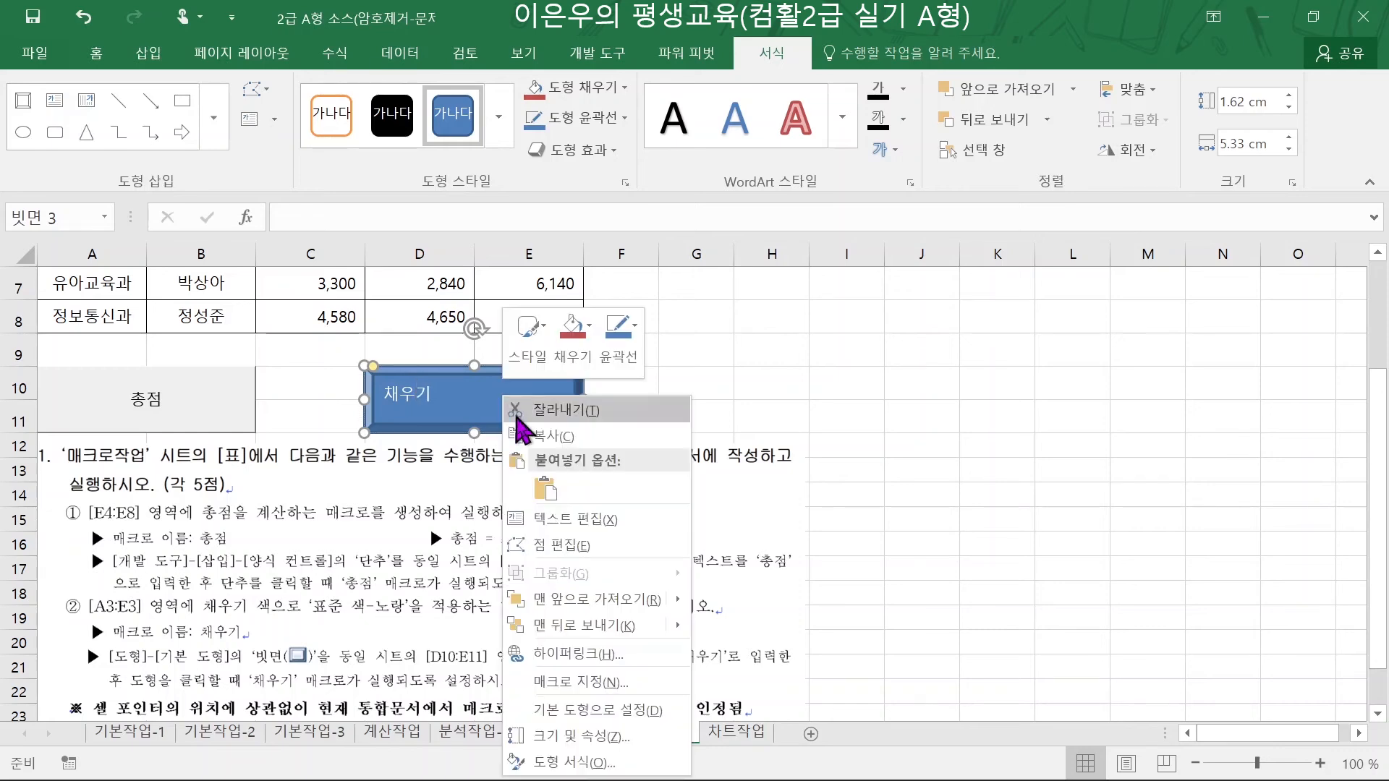
left_click(597, 684)
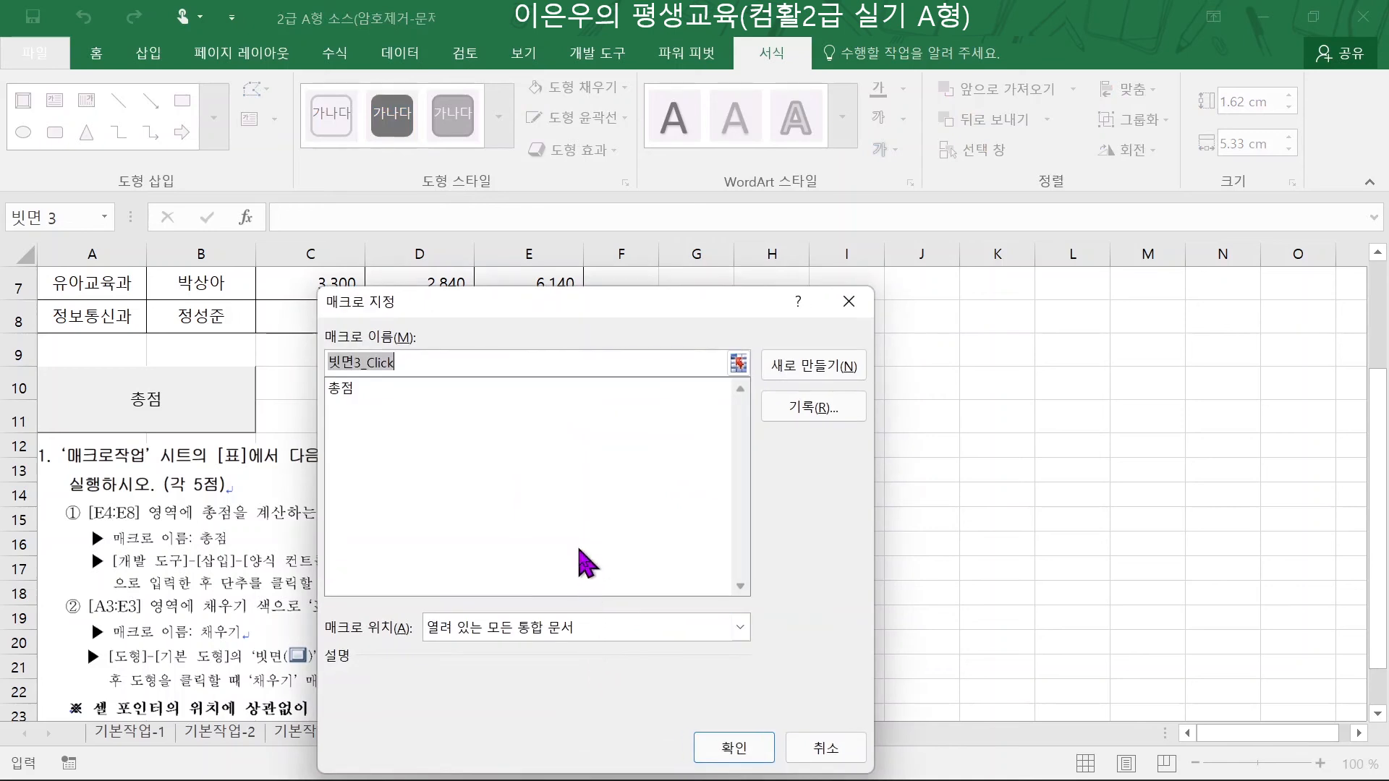
type("채우기")
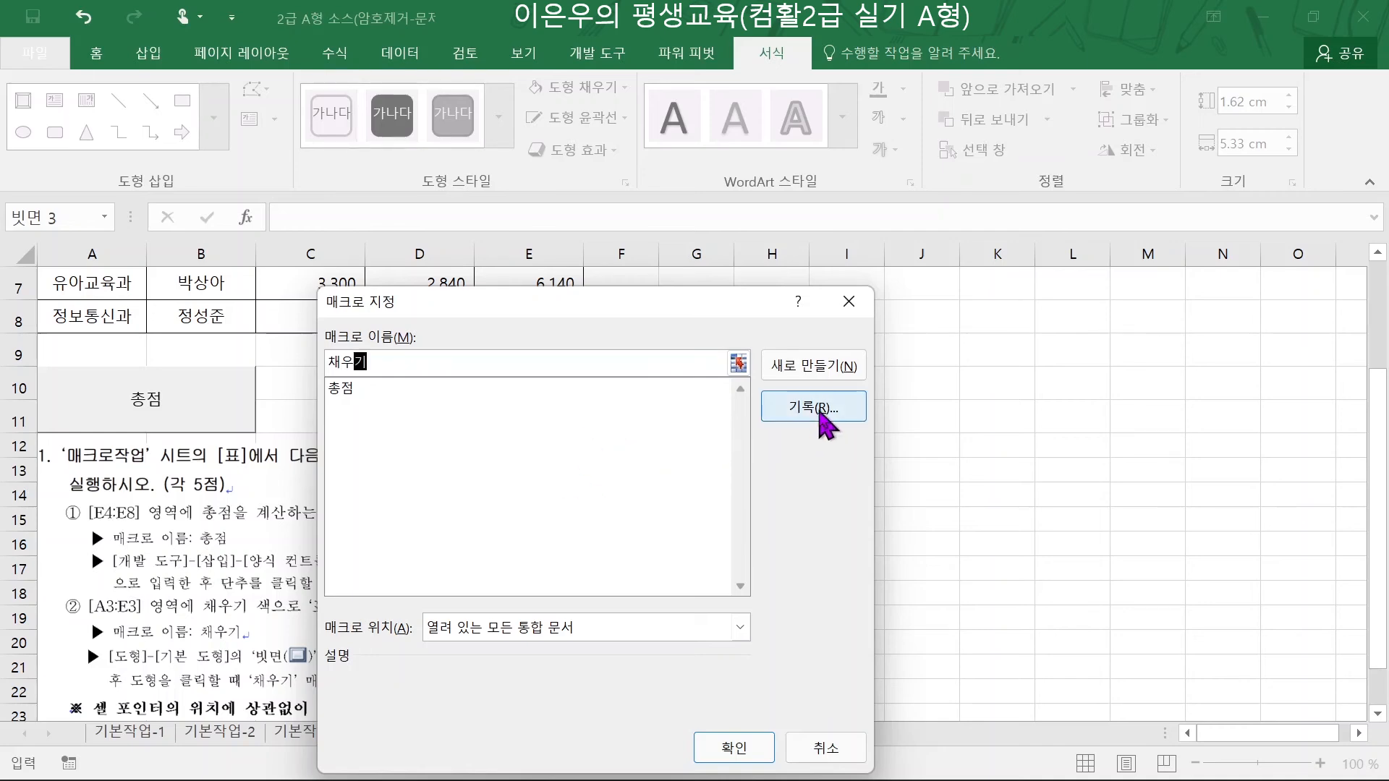
left_click(822, 410)
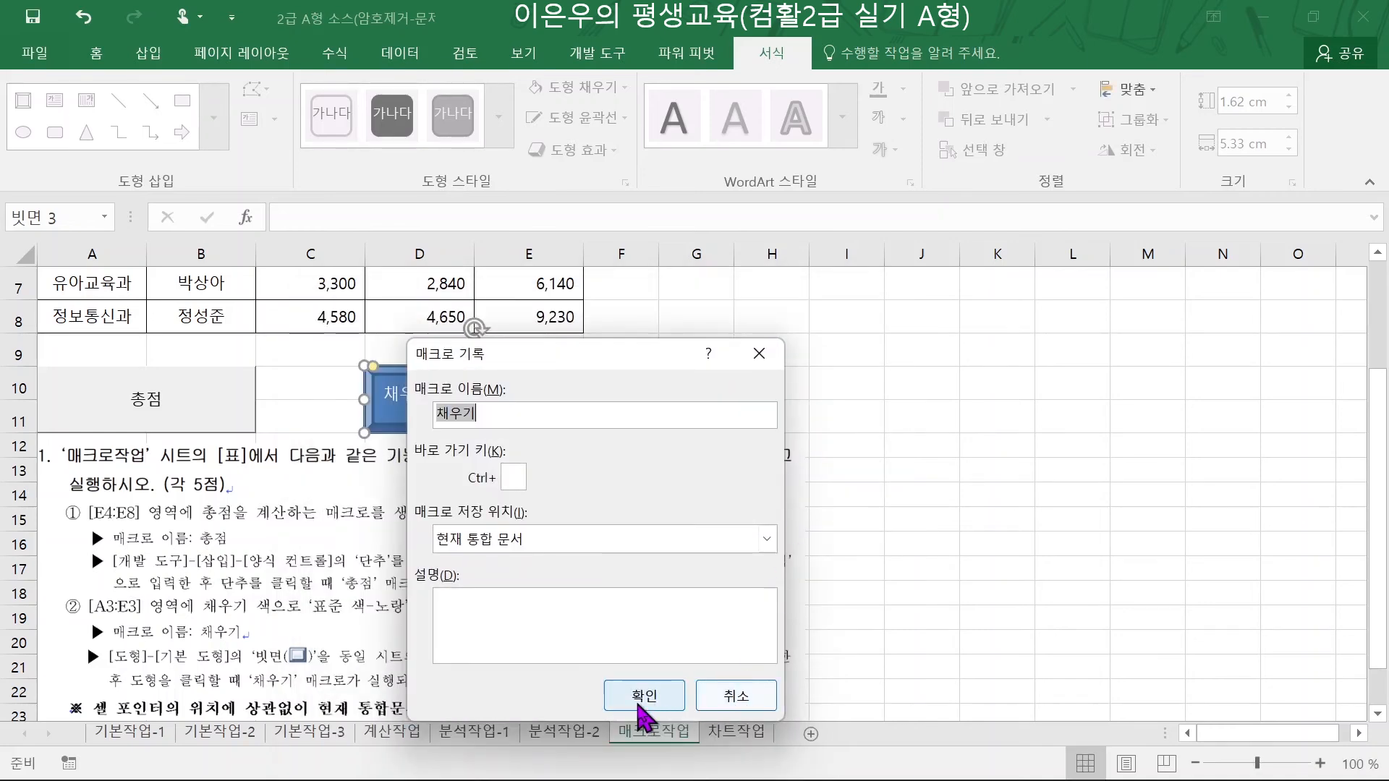
left_click(638, 703)
- Record filling the header cells A3:E3 with the standard colour yellow (표준 색-노랑), checking the task text for the required colour
scroll(620, 567, "up", 2)
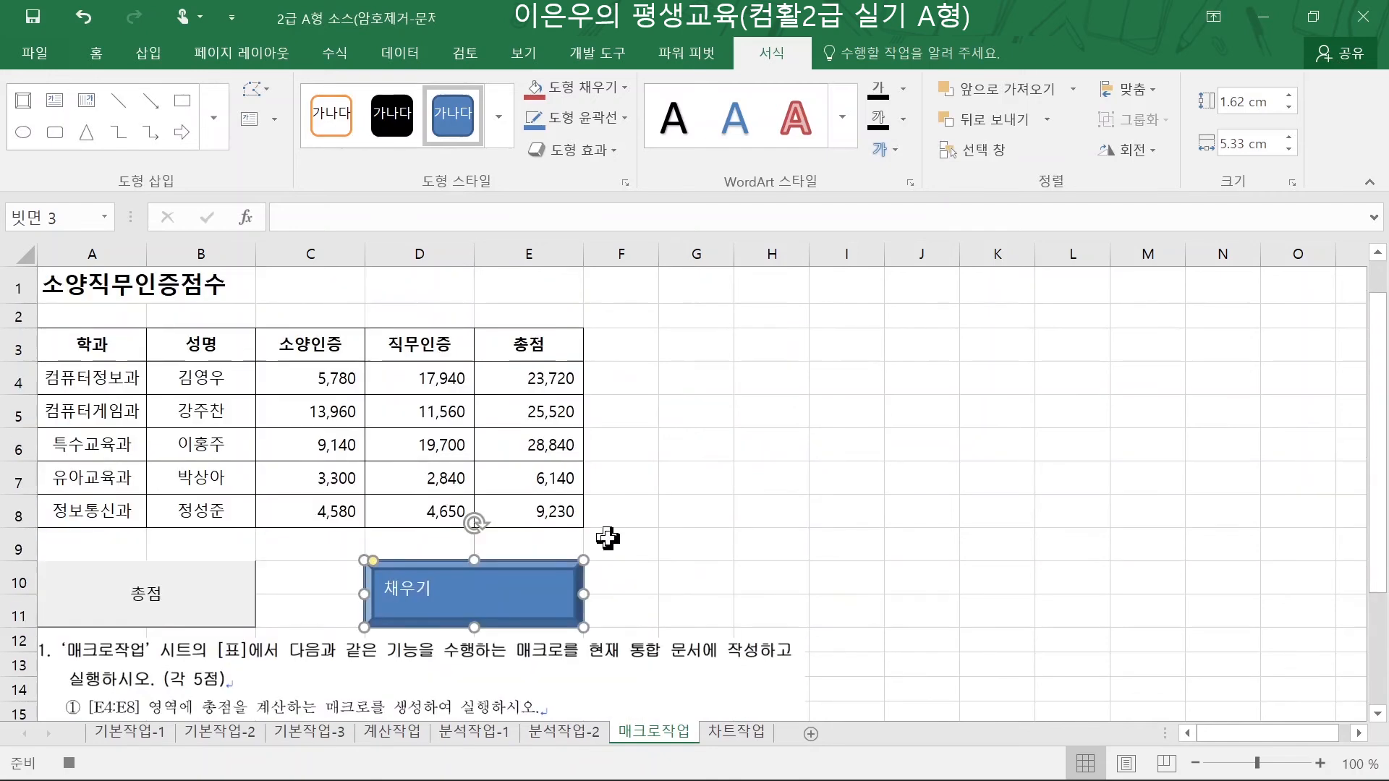
left_click(96, 340)
left_click_drag(97, 340, 509, 333)
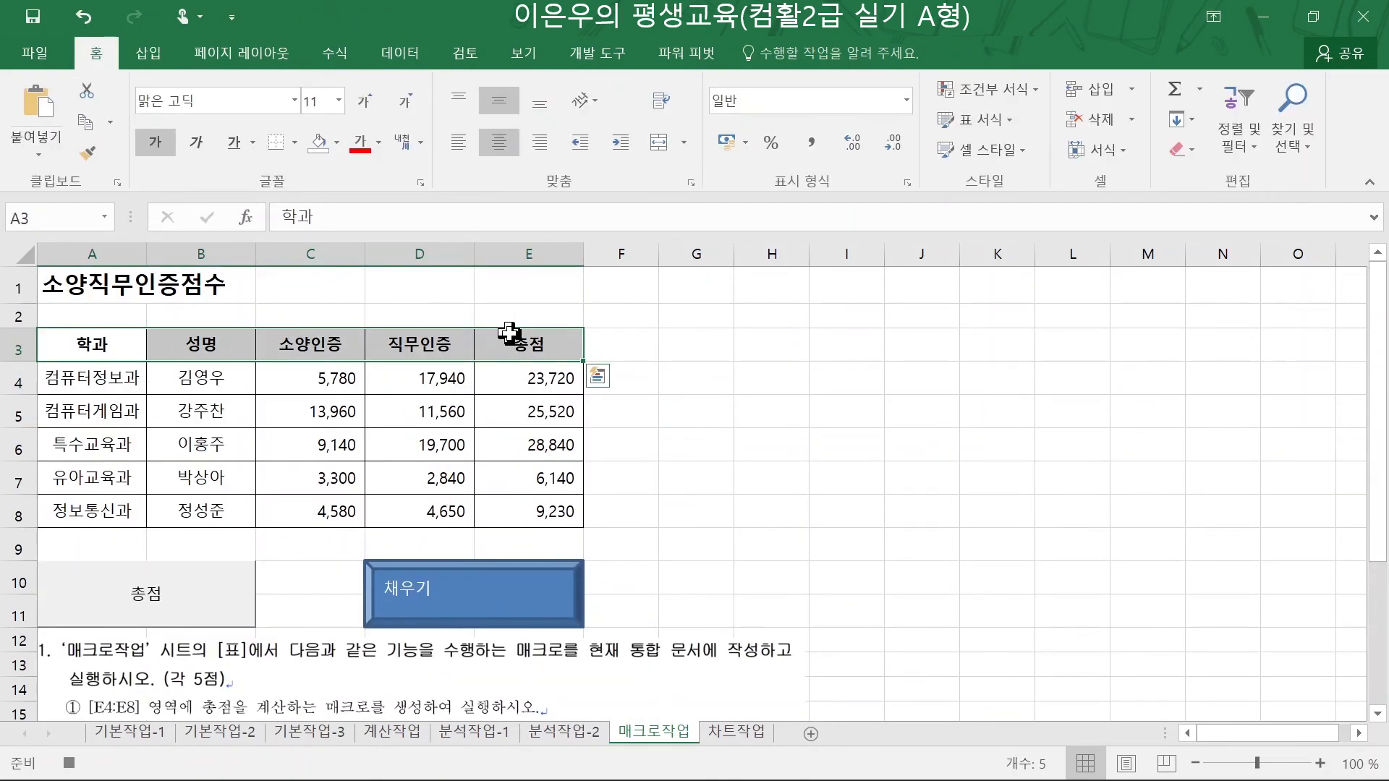
scroll(589, 325, "down", 2)
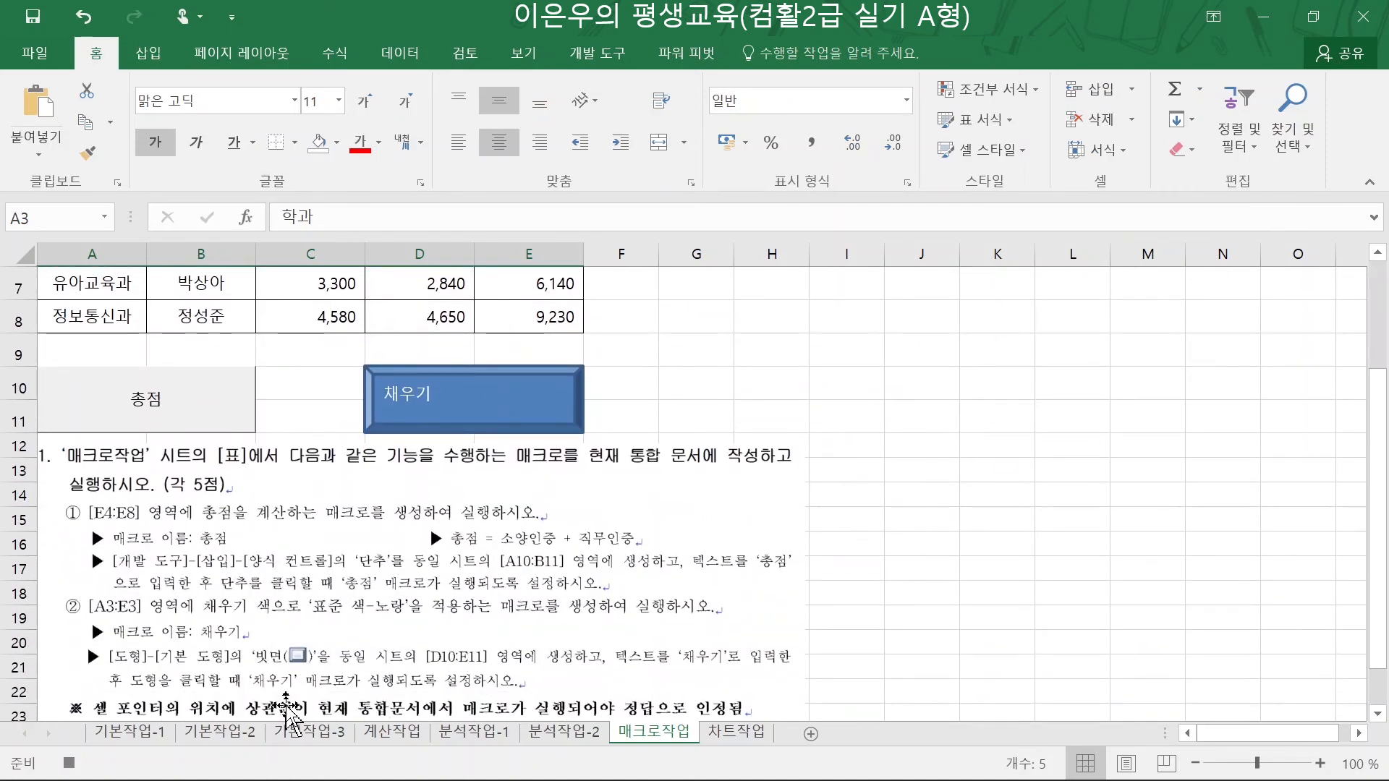
scroll(301, 620, "down", 2)
scroll(302, 619, "up", 2)
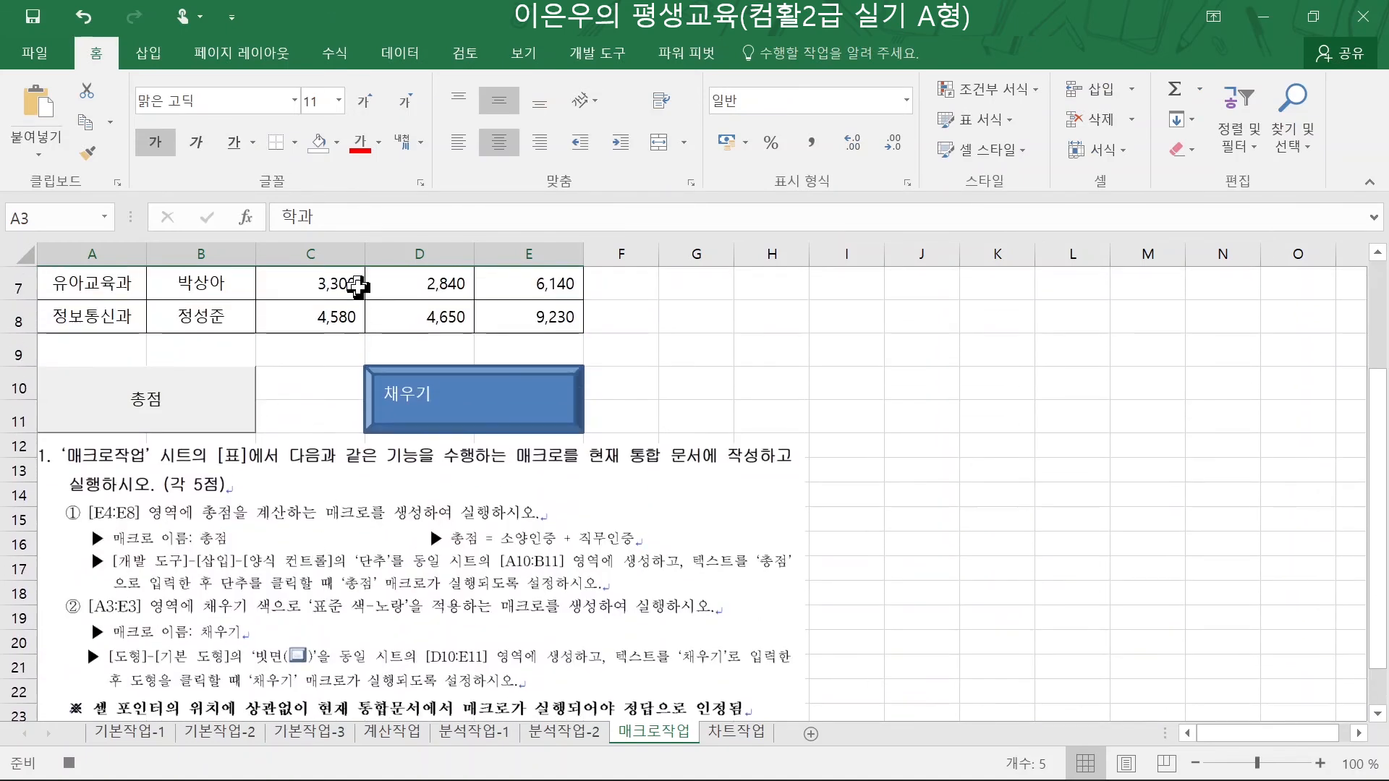
left_click(336, 143)
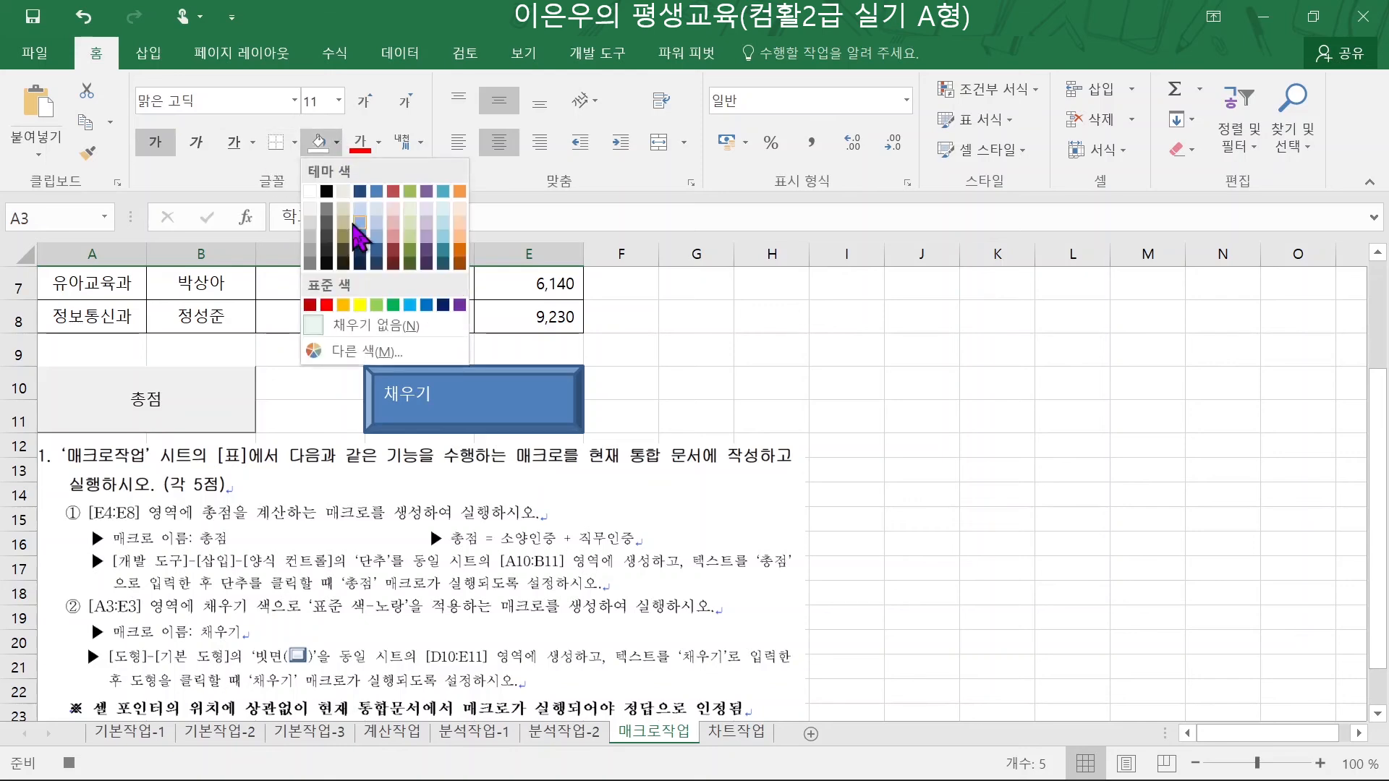
left_click(359, 305)
scroll(354, 300, "up", 2)
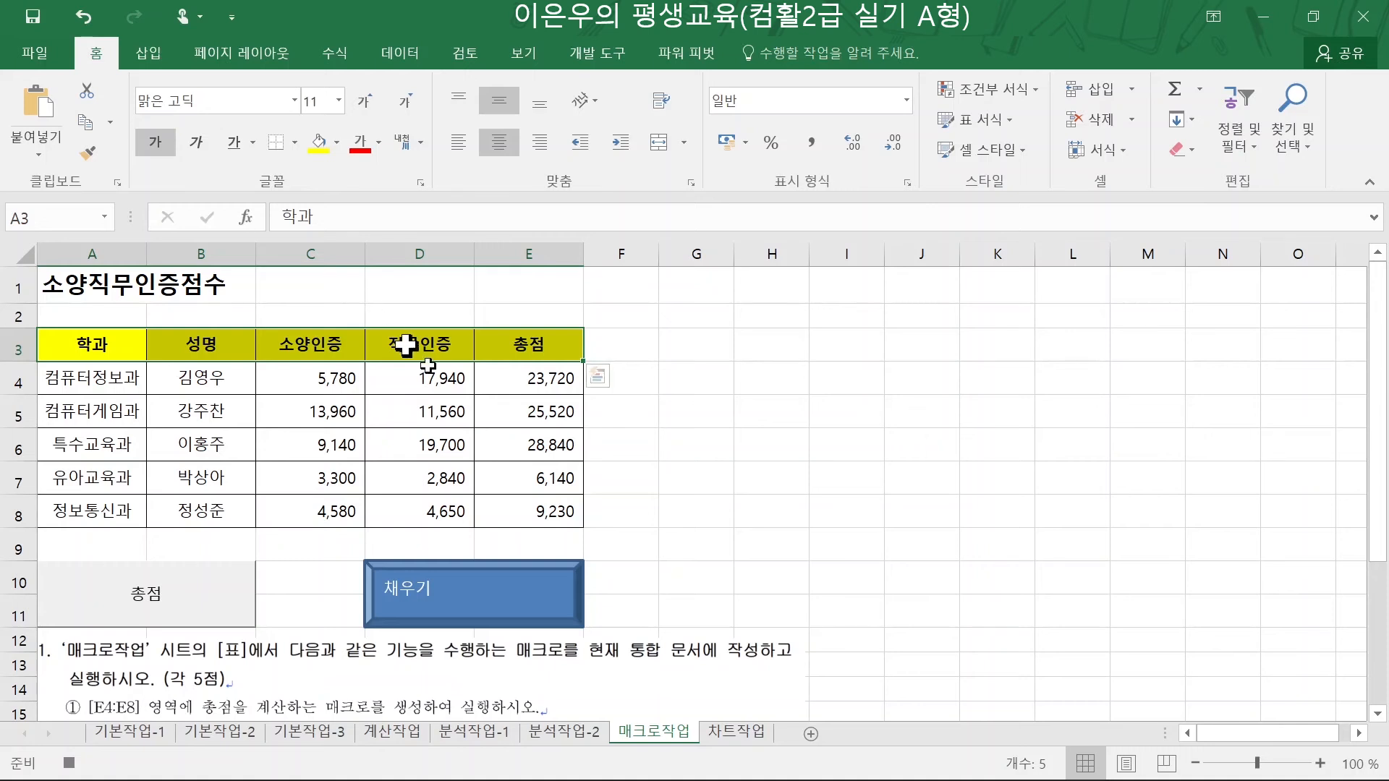
- Deselect the header range by selecting cell F10 and stop recording the 채우기 macro
left_click(646, 571)
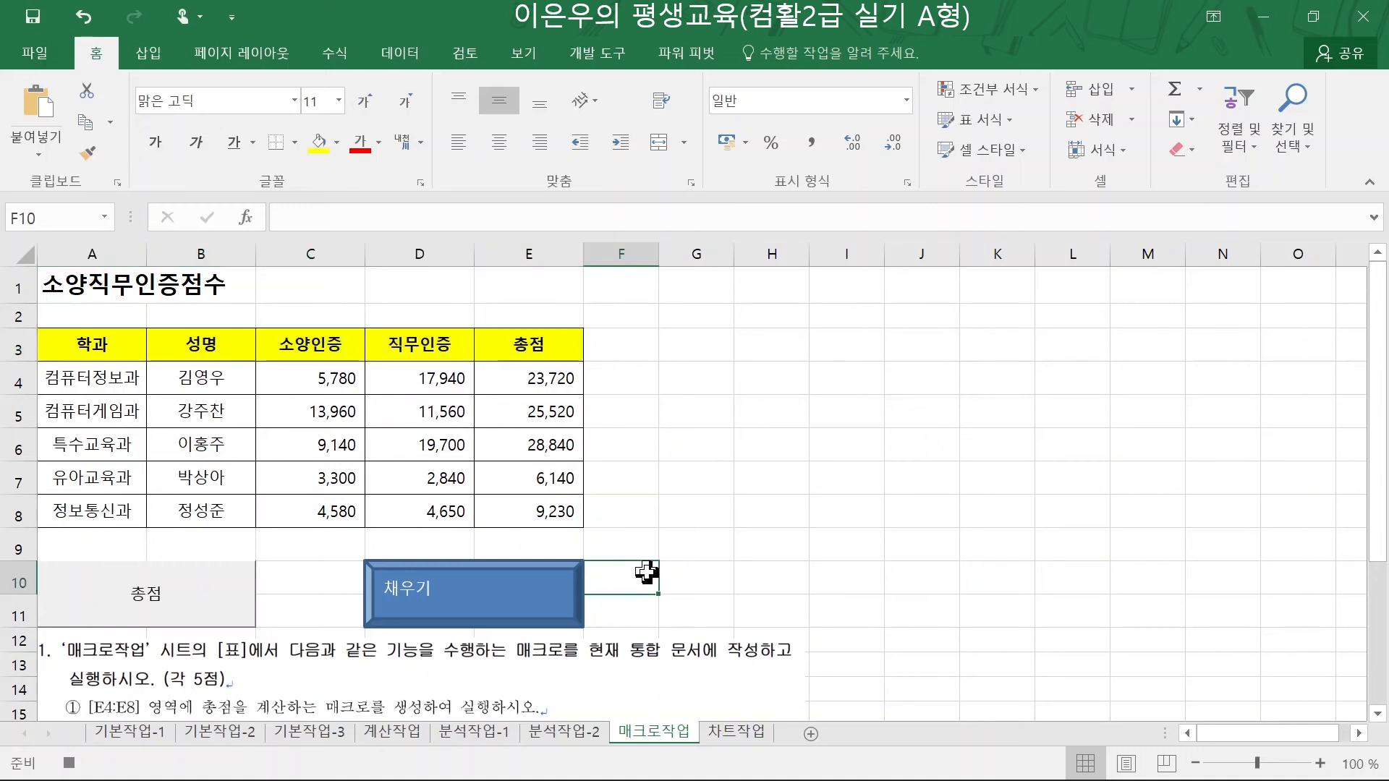
left_click(597, 54)
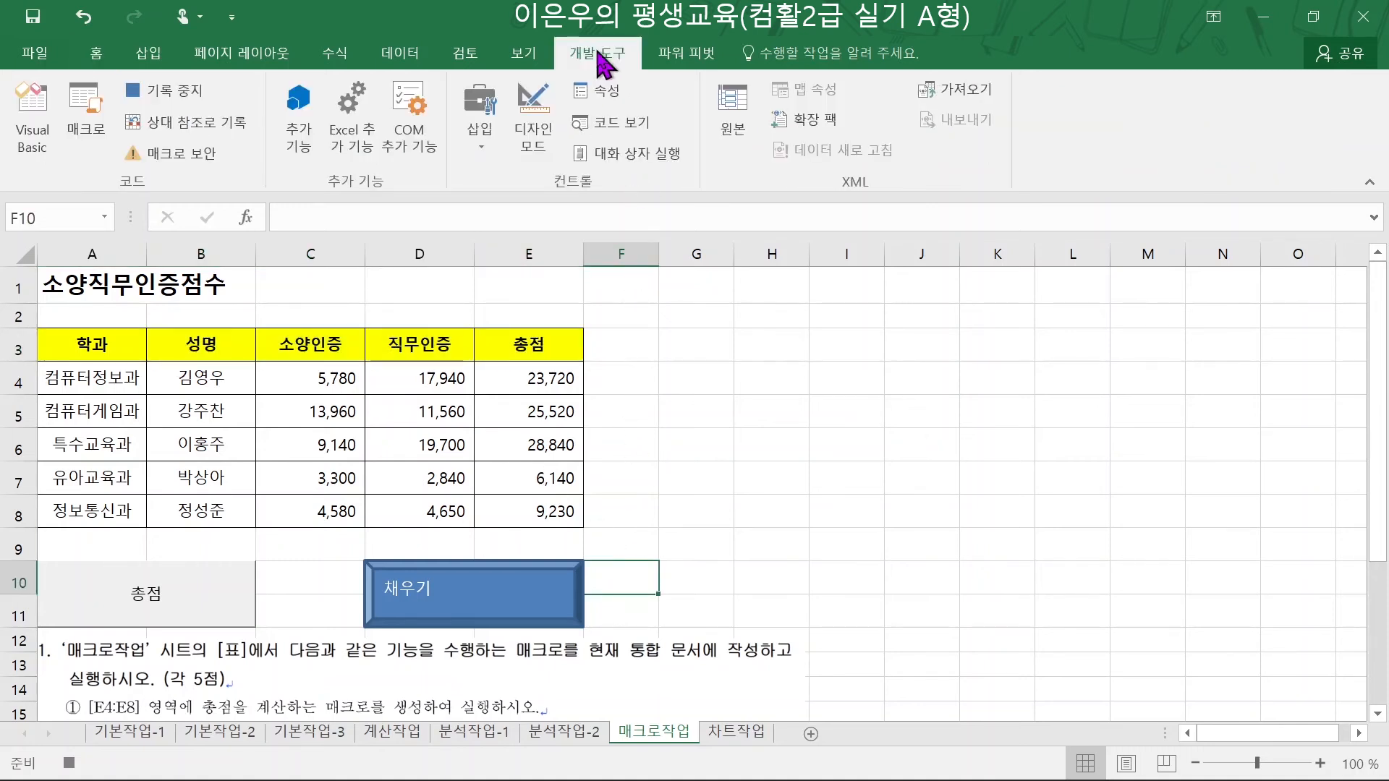
left_click(187, 110)
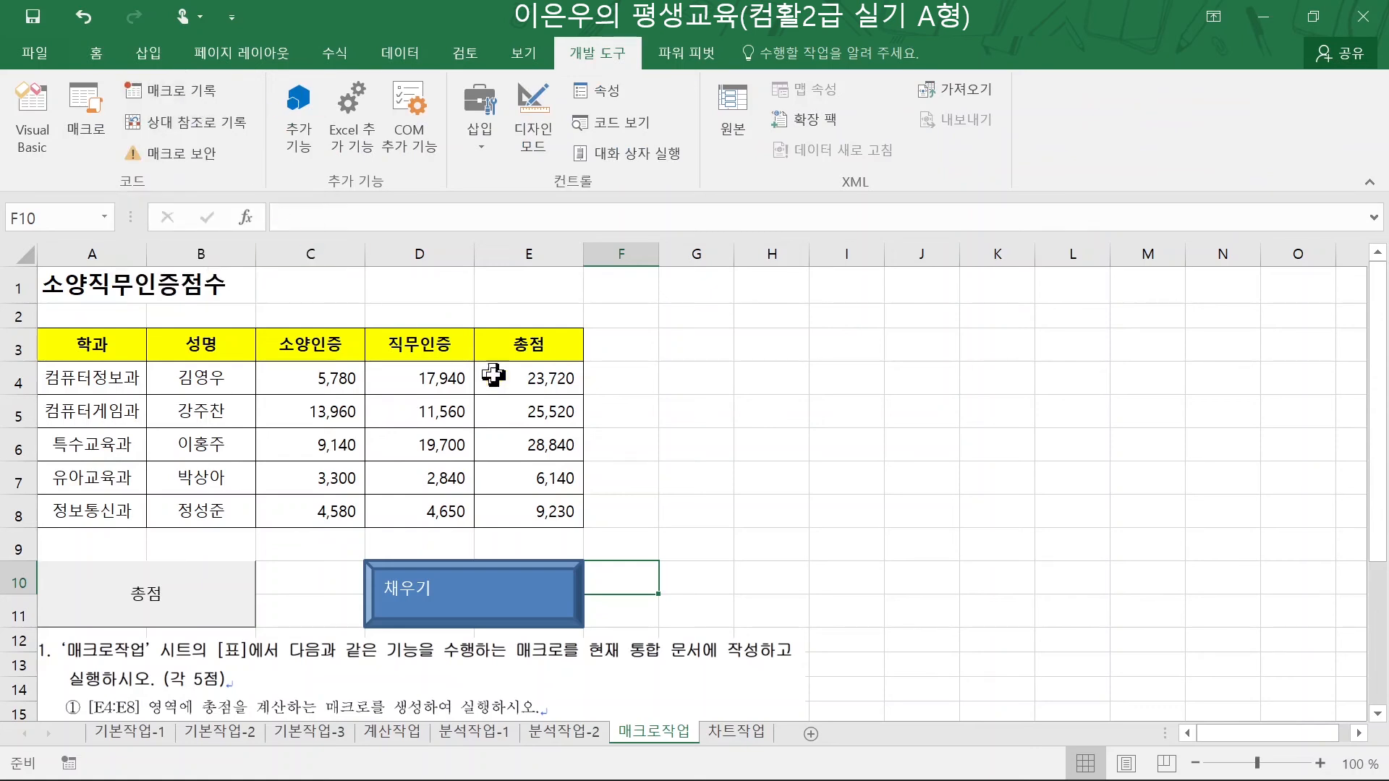
- Remove the fill colour from the header cells A3:E3
left_click(683, 557)
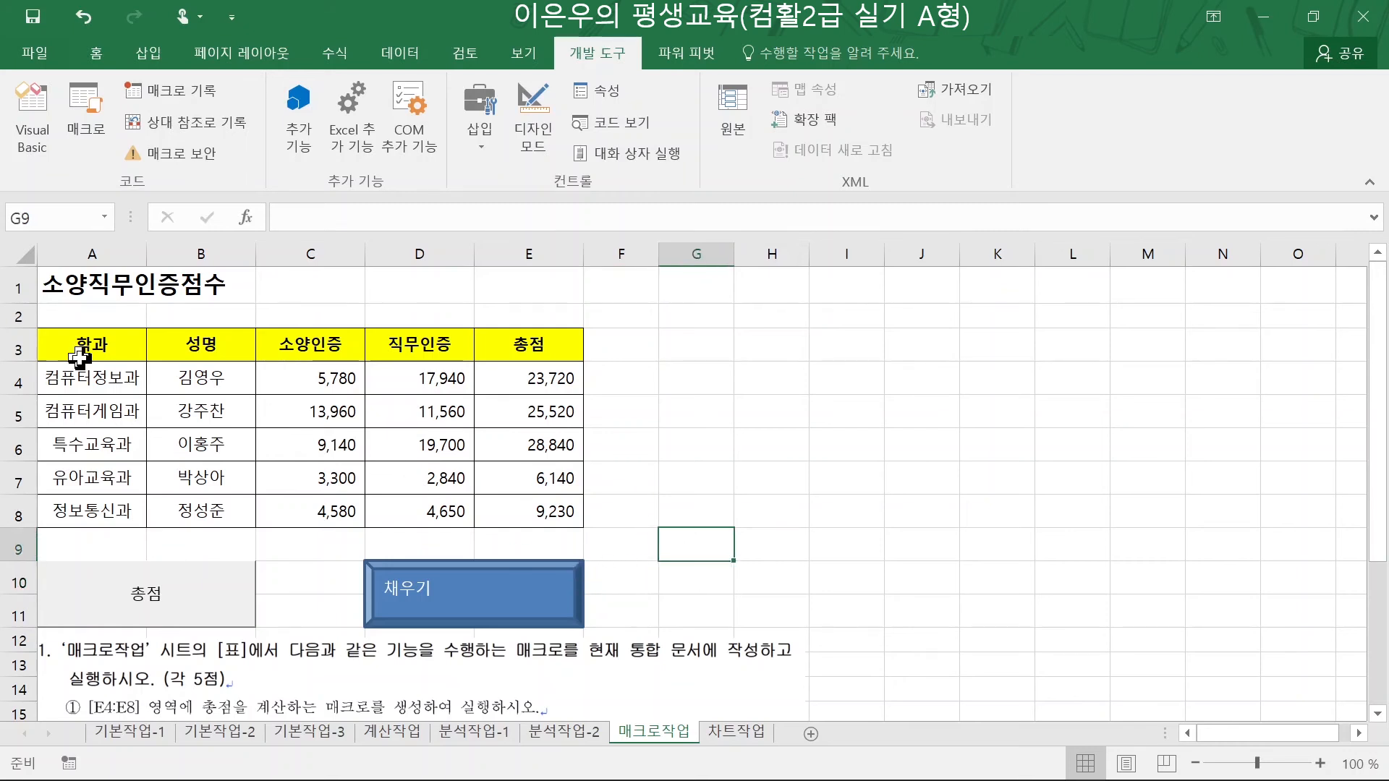
left_click_drag(77, 349, 527, 343)
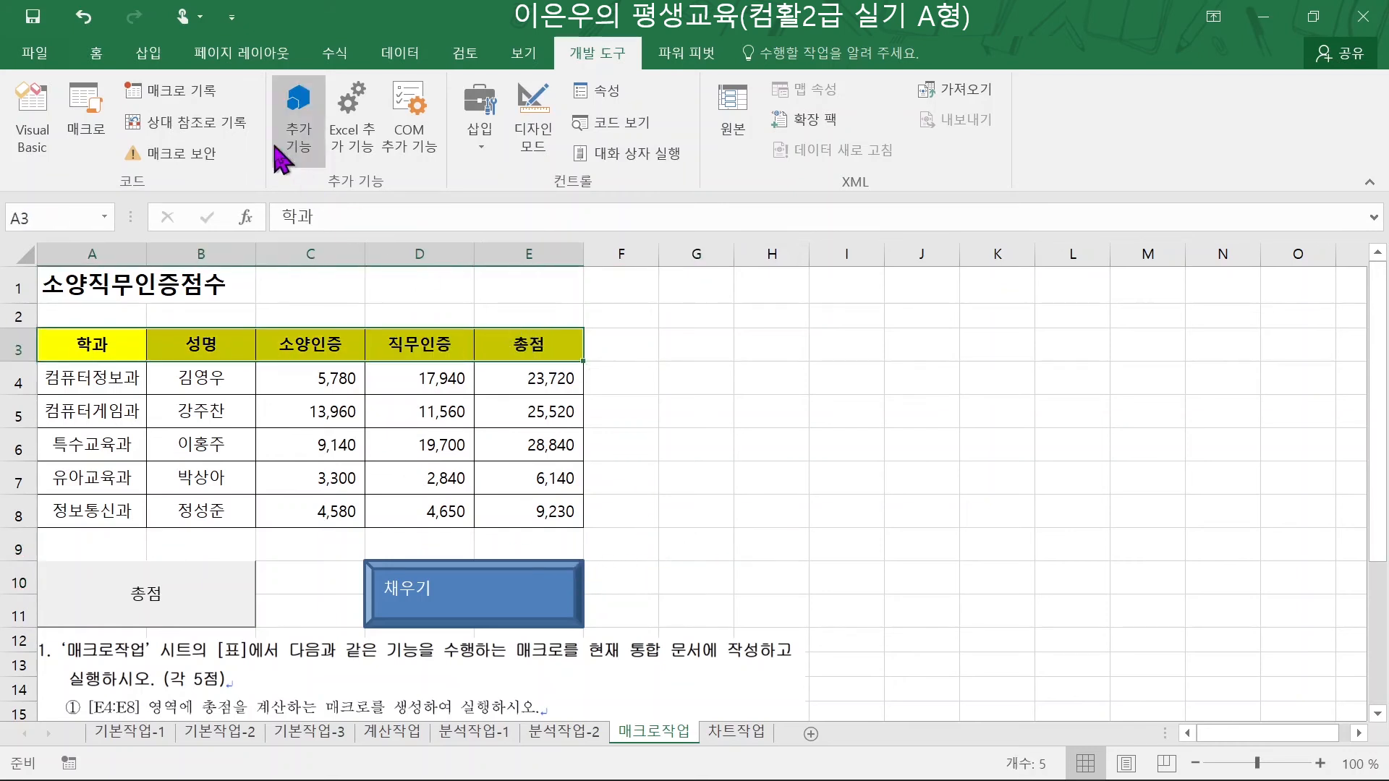
left_click(97, 53)
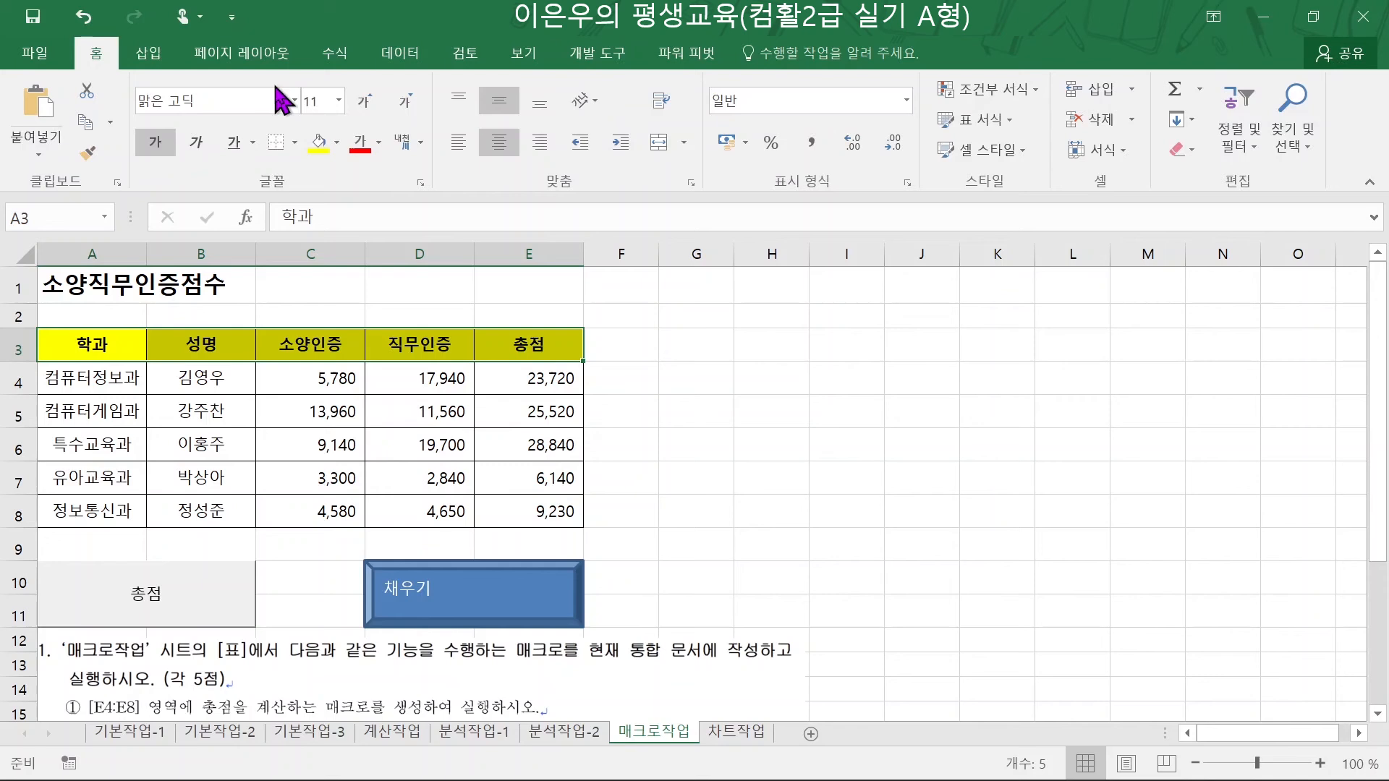
left_click(337, 143)
left_click(361, 324)
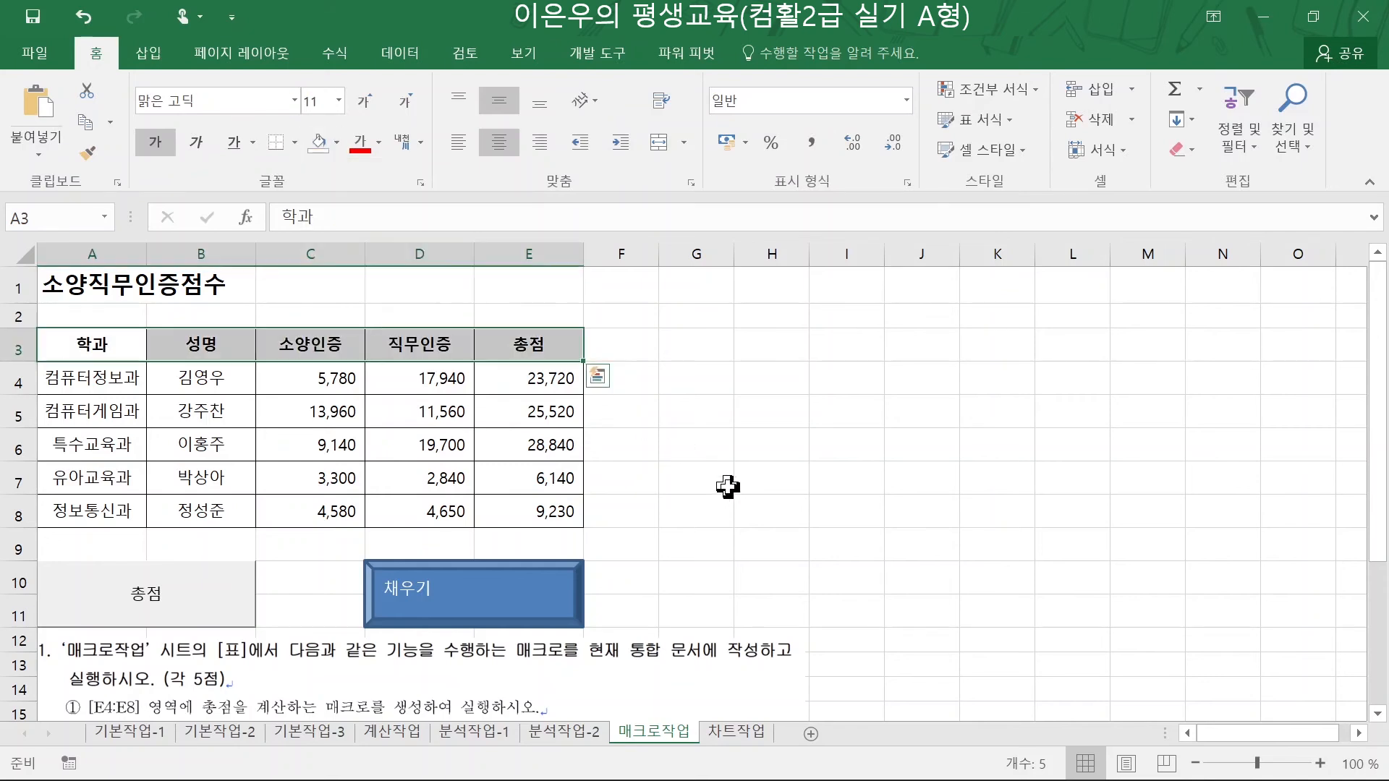
- Run the 채우기 macro from its bevel shape with a cell outside the table selected
left_click(726, 486)
left_click_drag(135, 341, 578, 334)
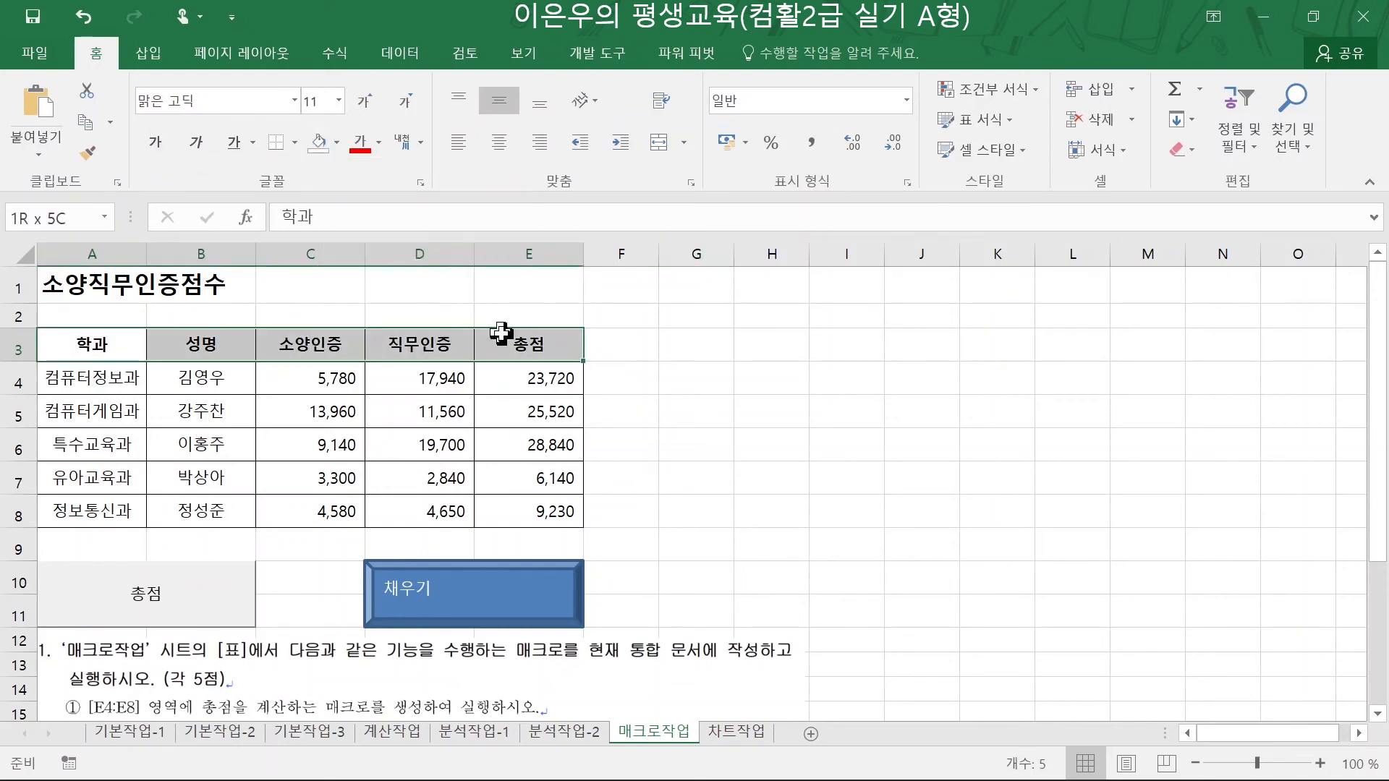
left_click(671, 551)
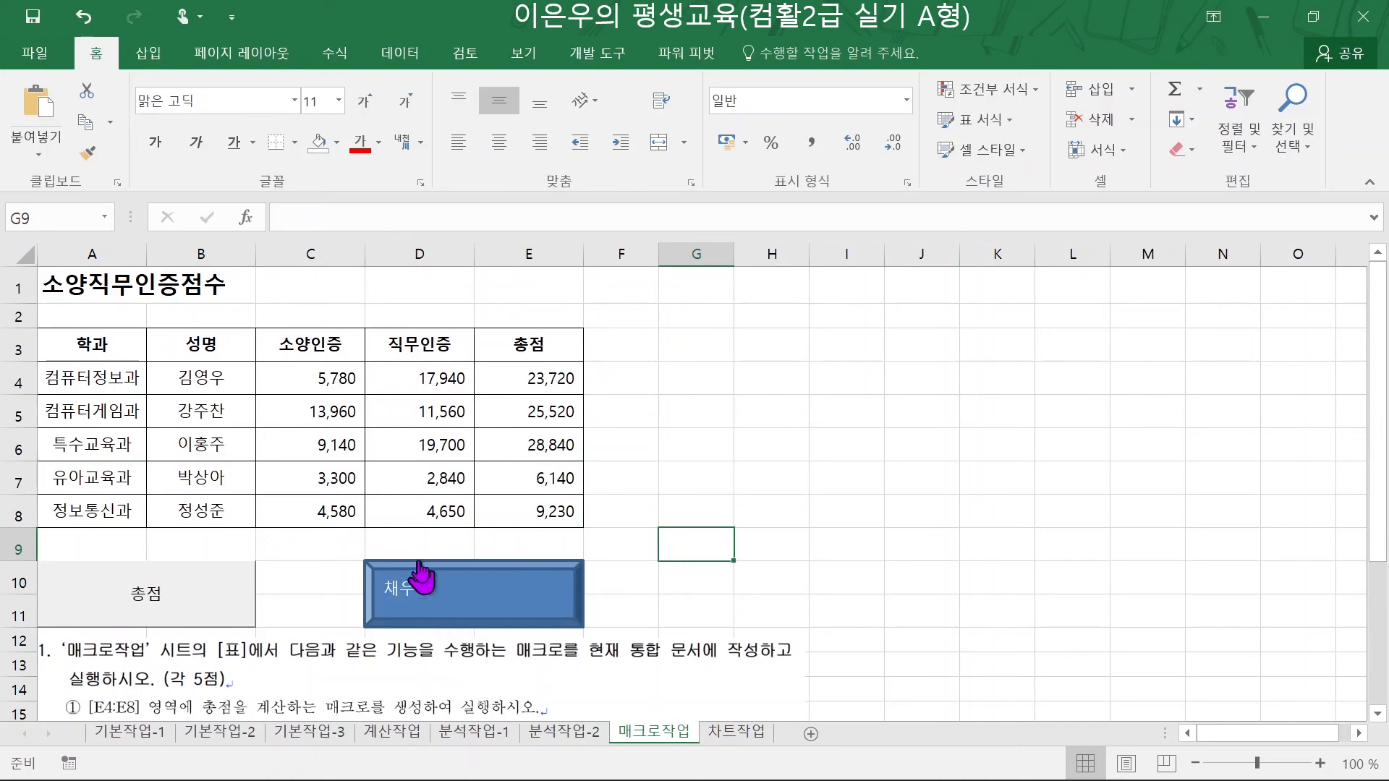
left_click(472, 608)
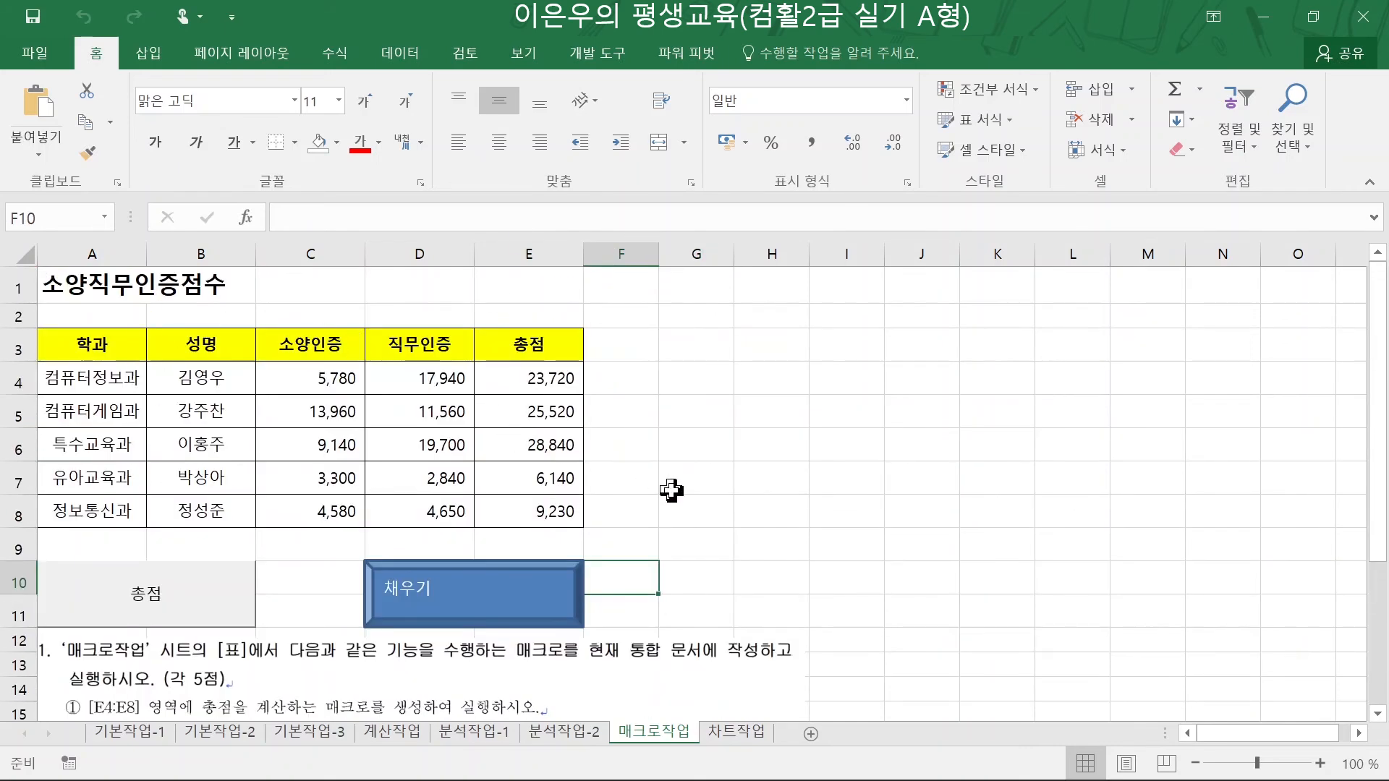
left_click(671, 491)
- Review the macro task instructions and go to the 차트작업 sheet to read the chart tasks
scroll(778, 546, "down", 4)
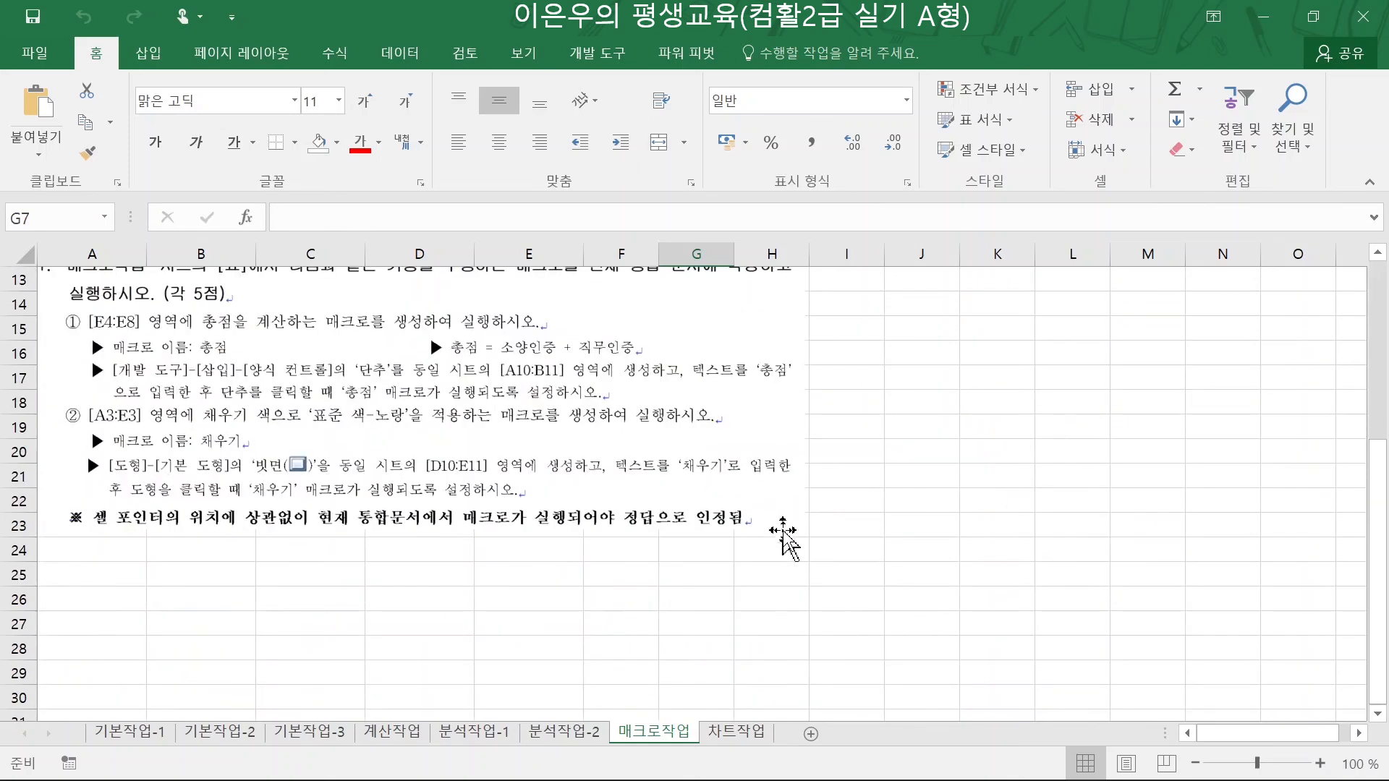
left_click(434, 609)
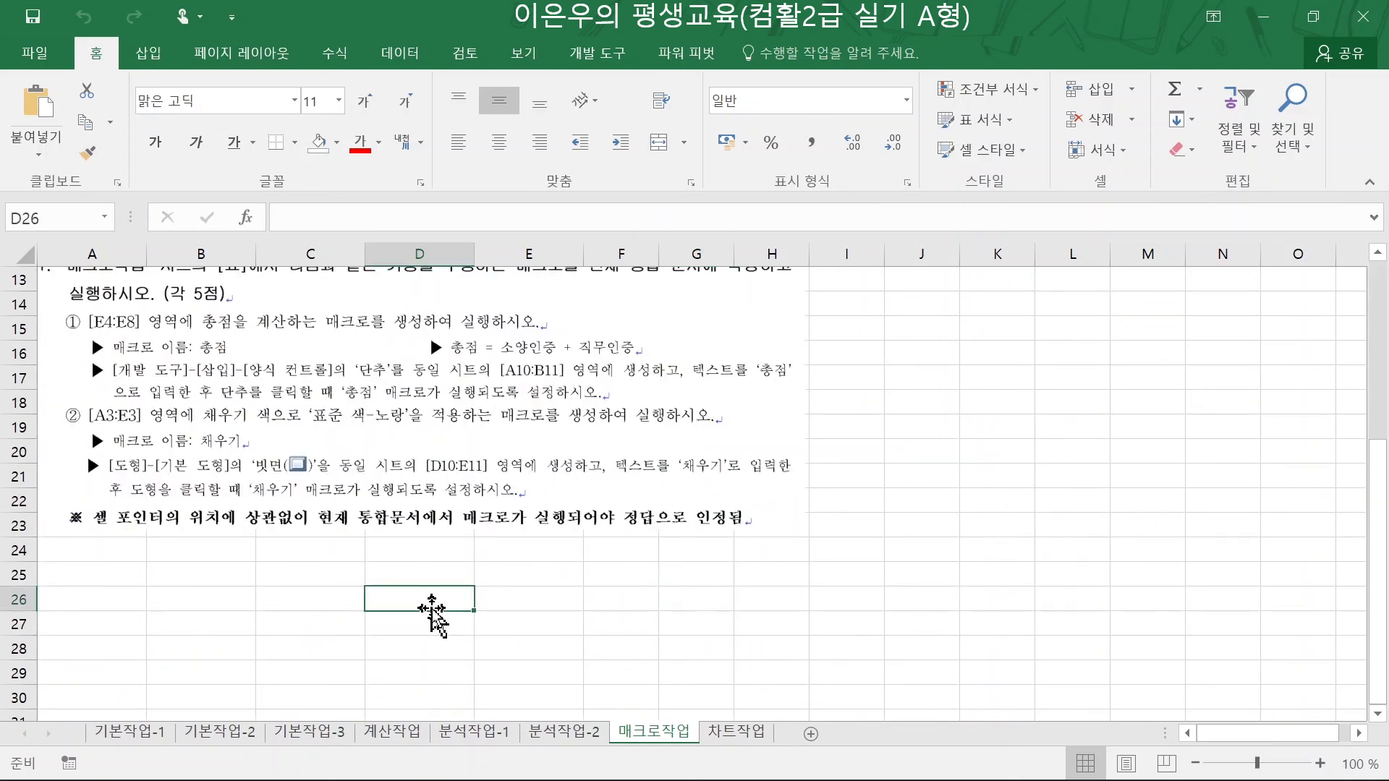
scroll(434, 609, "up", 1)
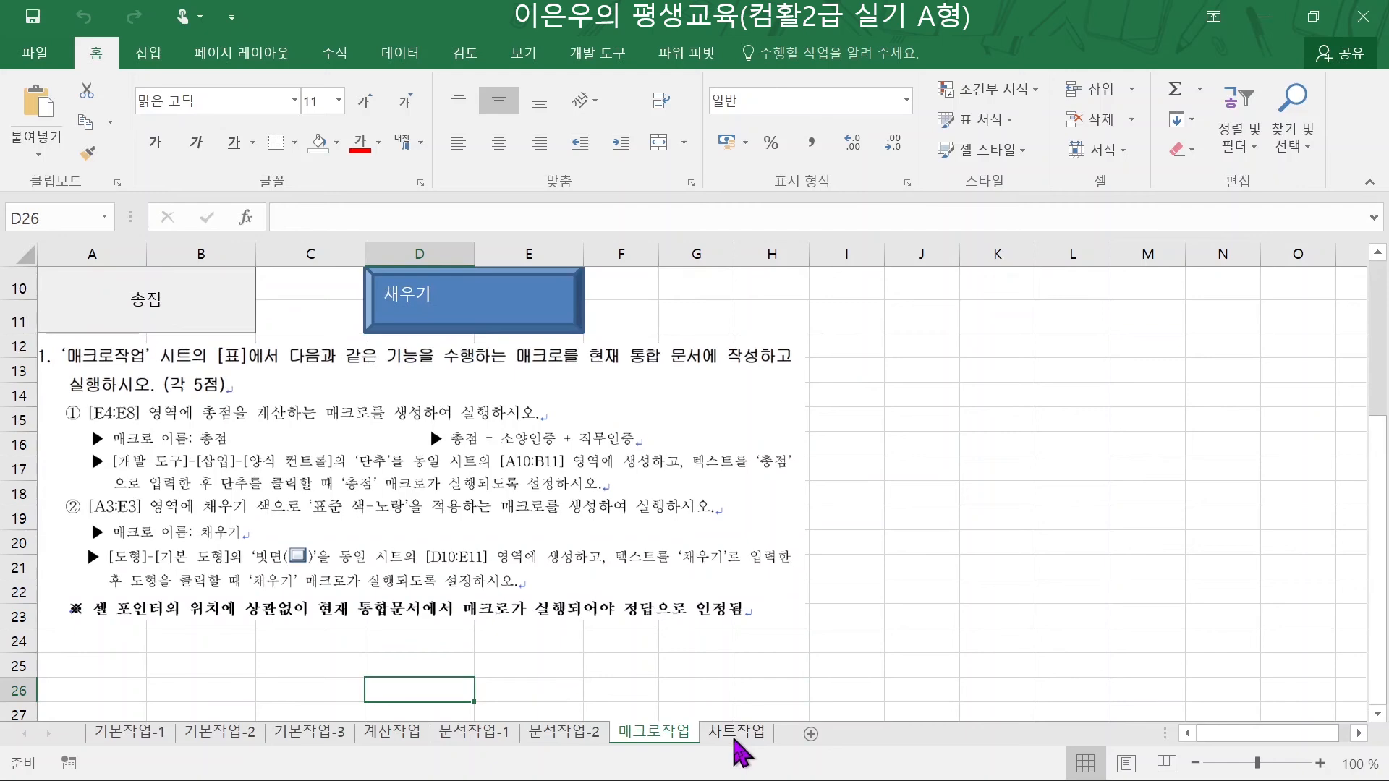
left_click(736, 732)
scroll(676, 604, "up", 1)
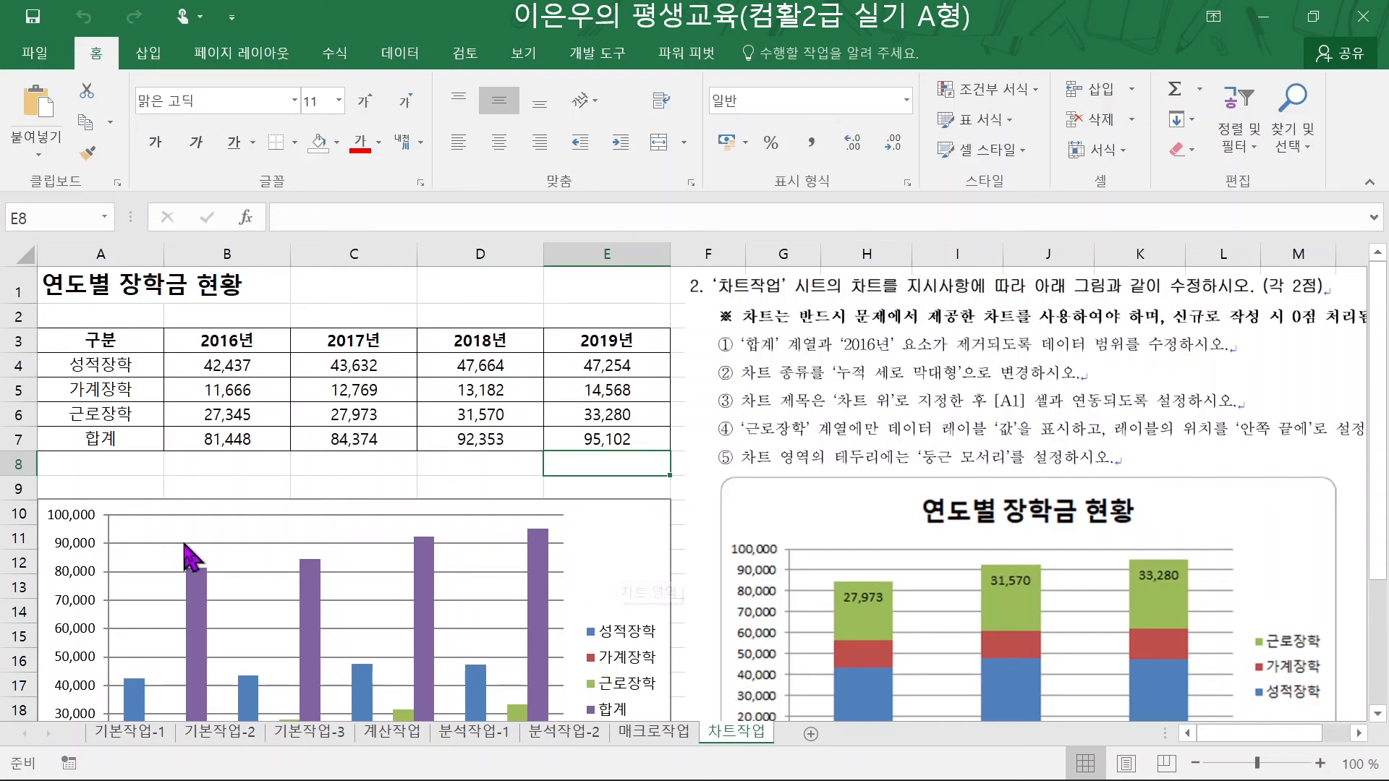
- Try setting the chart's data range to A3:A6 and C3:E6 in its data source settings
double_click(369, 557)
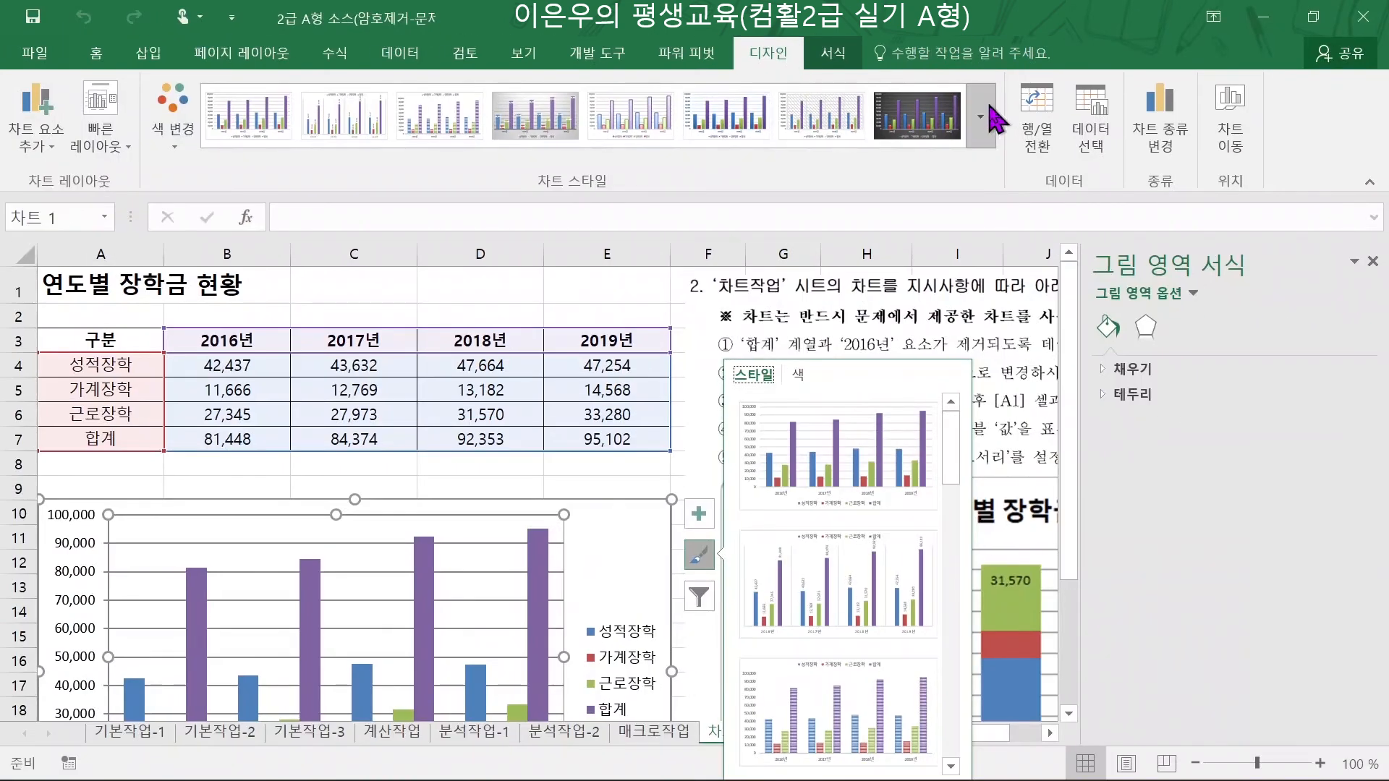
left_click(1096, 119)
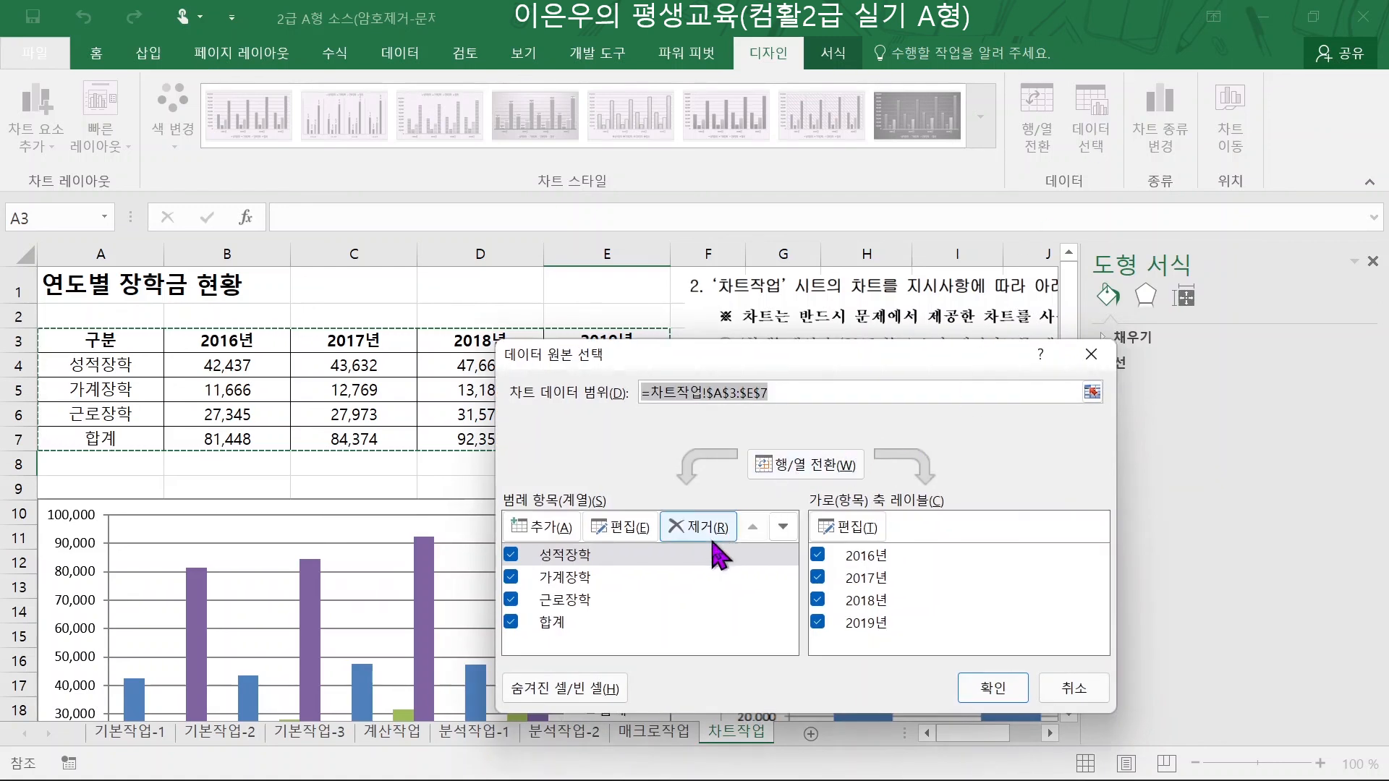
left_click_drag(597, 358, 780, 327)
left_click_drag(131, 345, 145, 412)
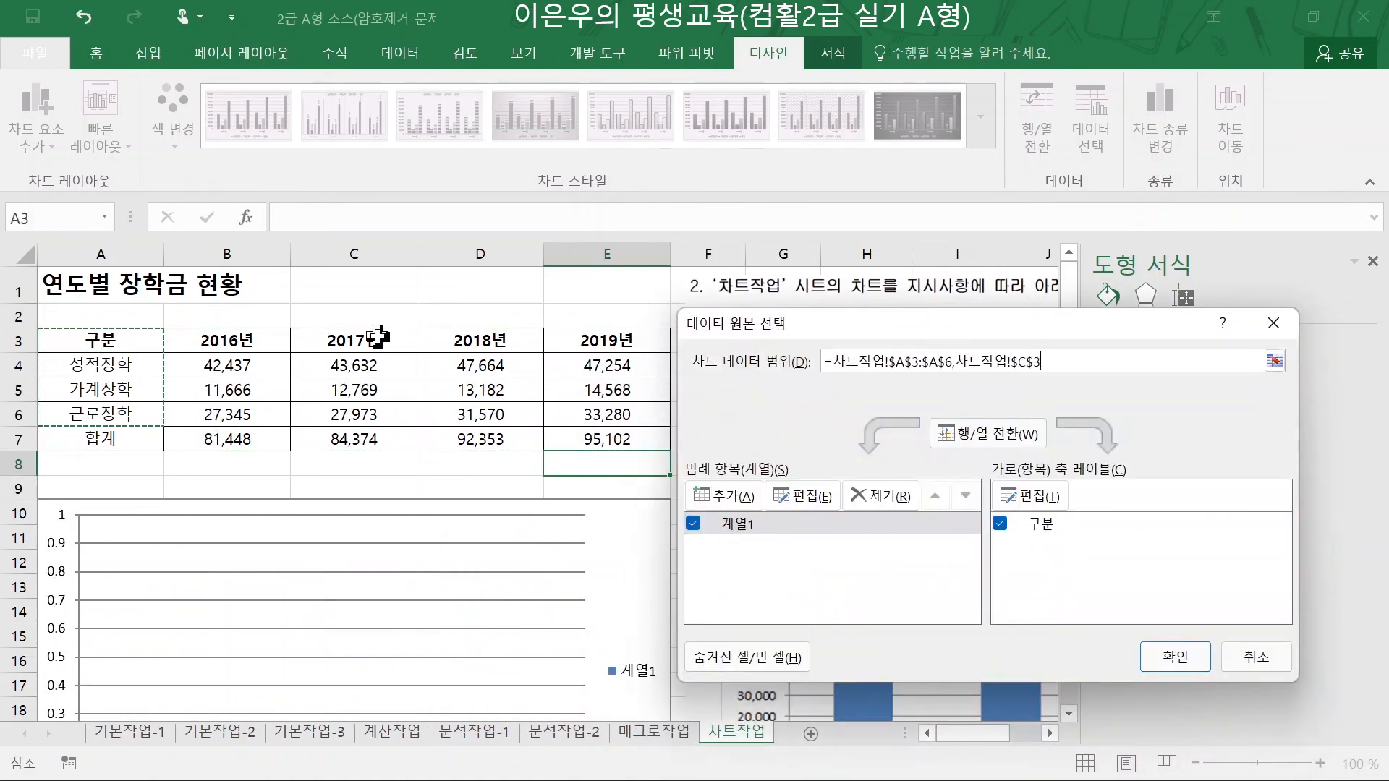
left_click_drag(377, 337, 610, 414)
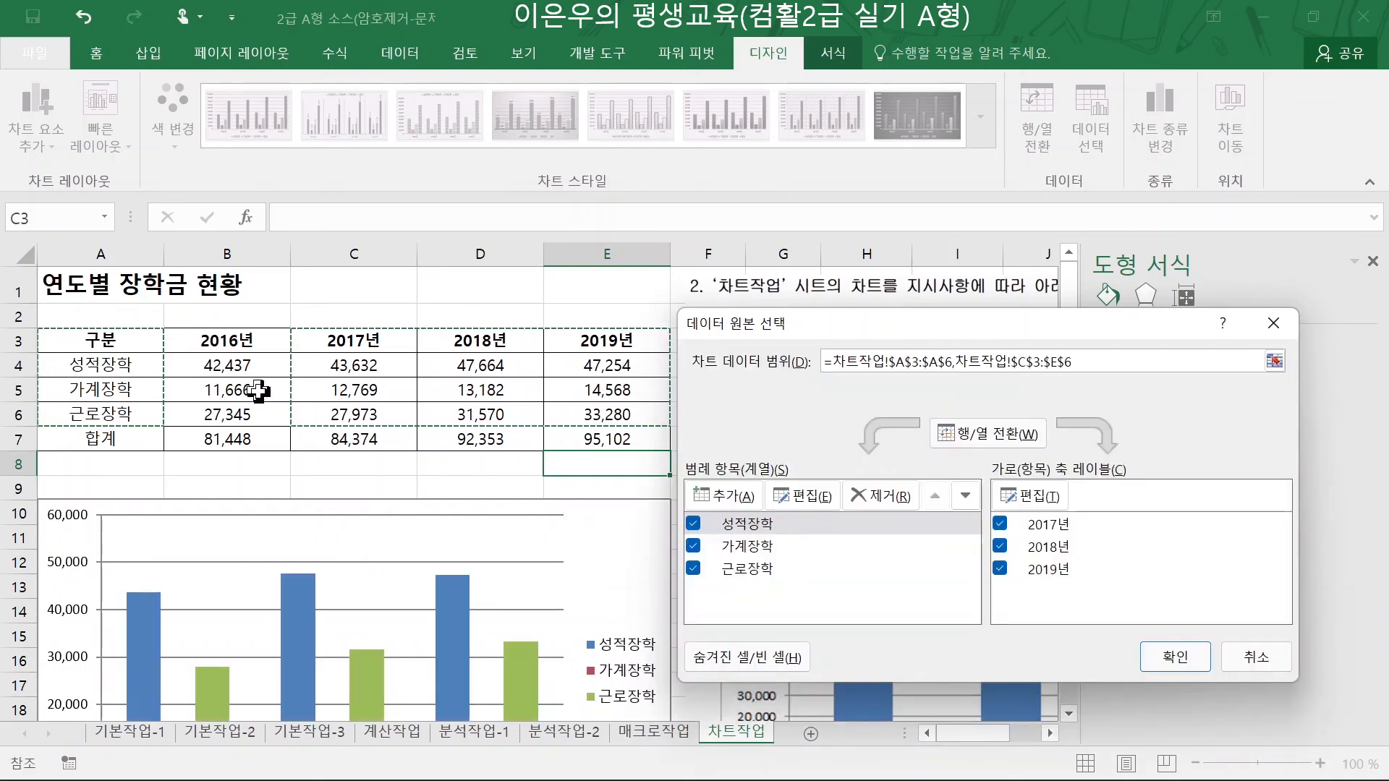
left_click(1263, 656)
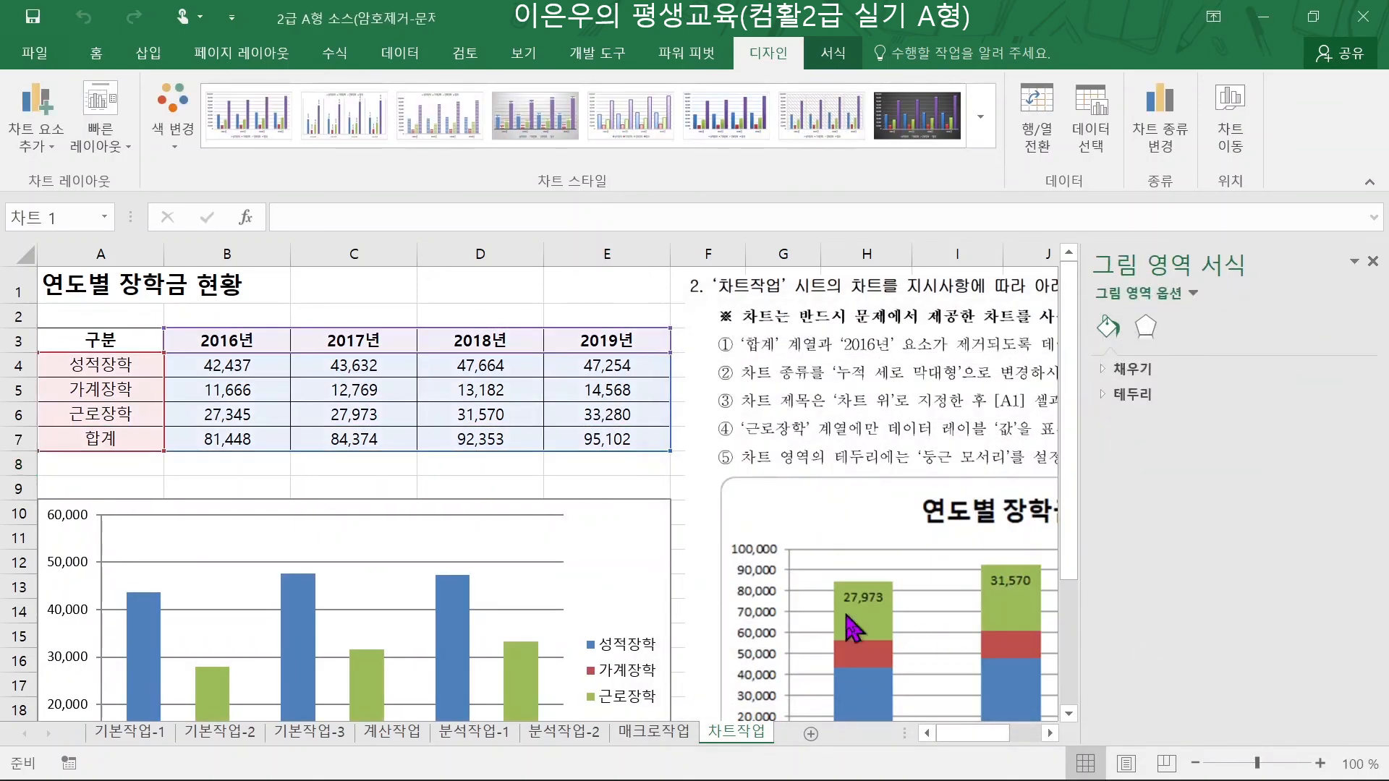
- Try removing the 합계 series and excluding the 2016년 category in the chart's data source settings
left_click(699, 557)
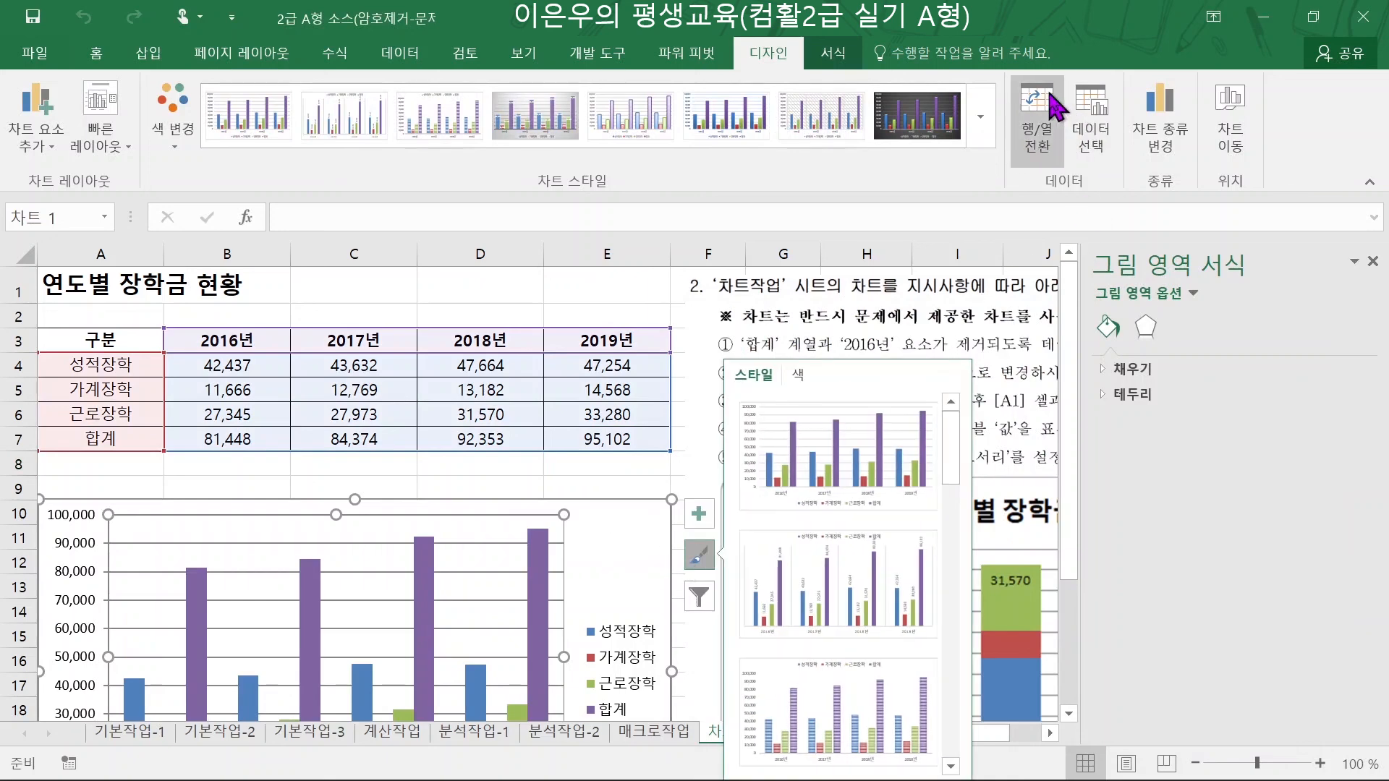
left_click(1103, 155)
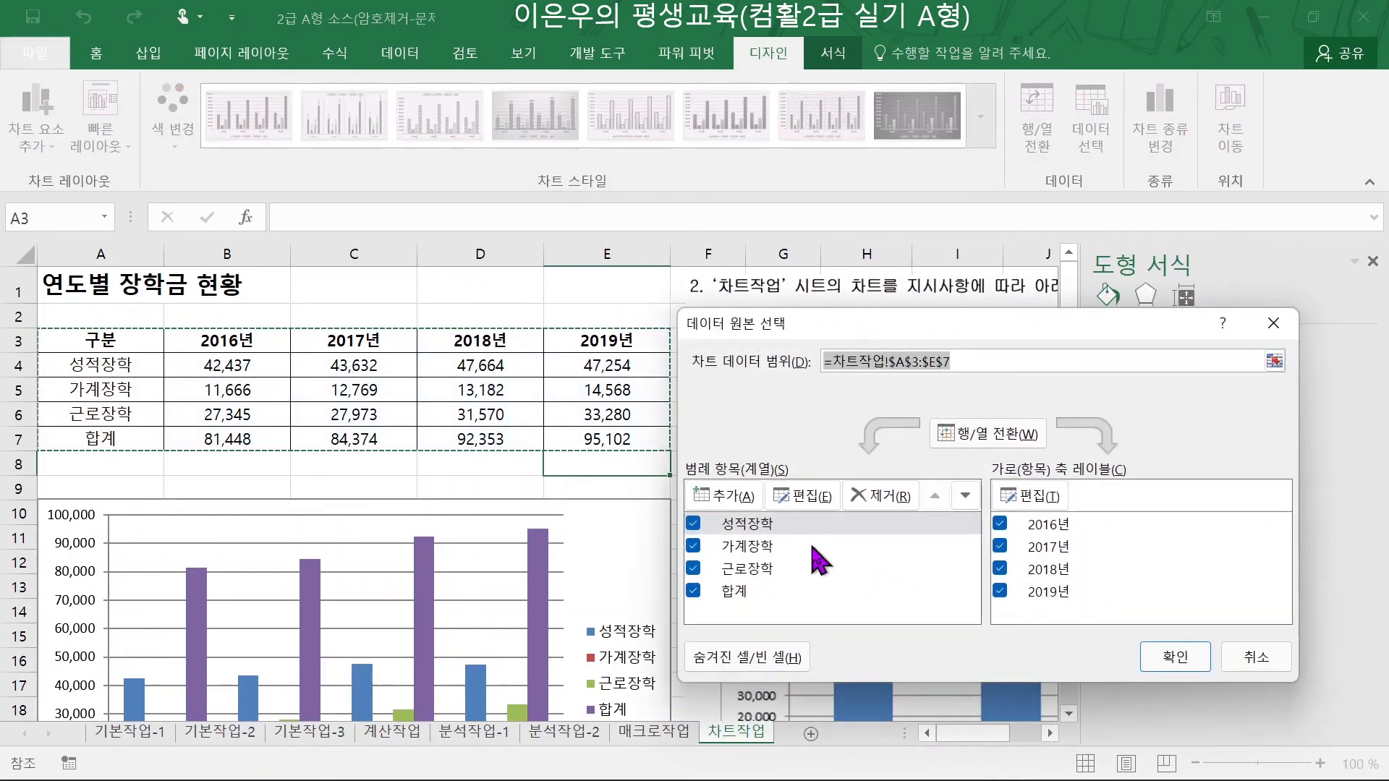
left_click(736, 597)
left_click(883, 498)
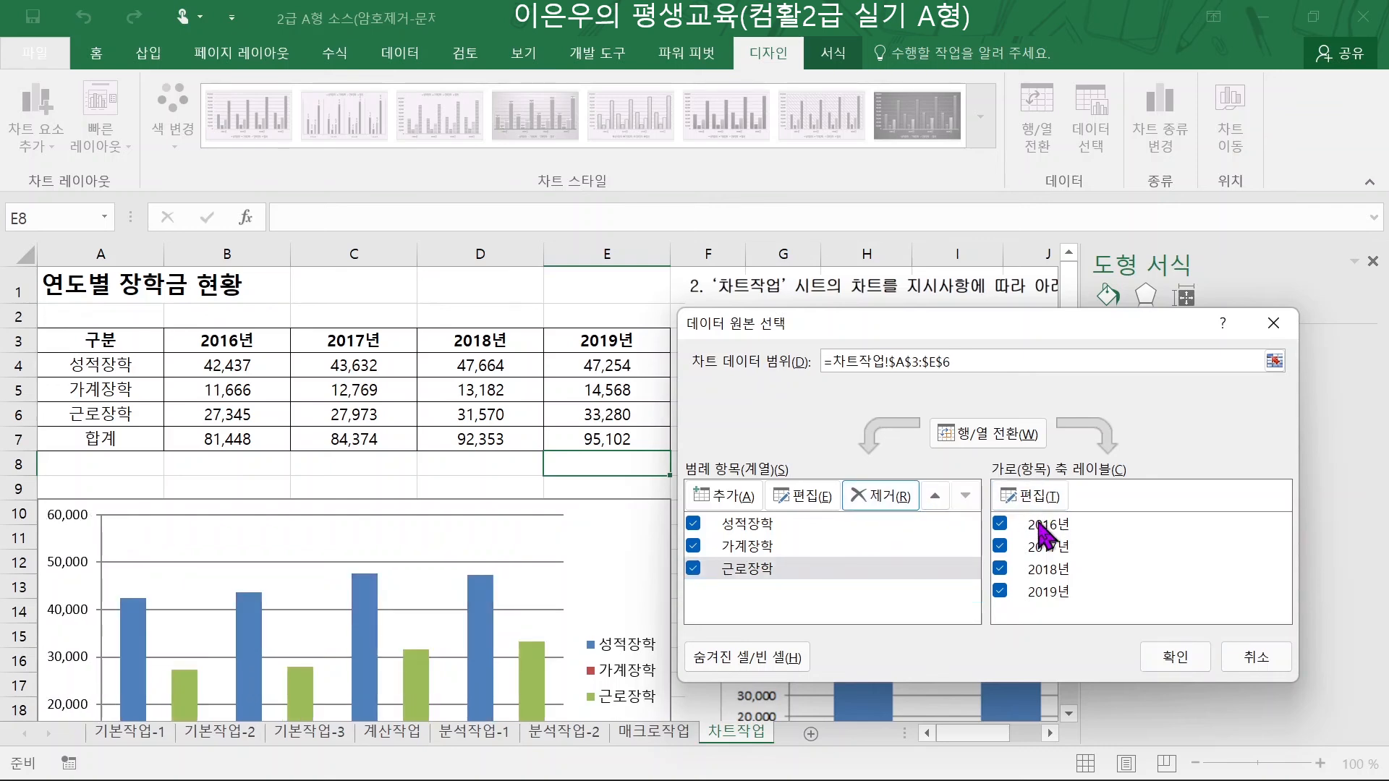
left_click(999, 524)
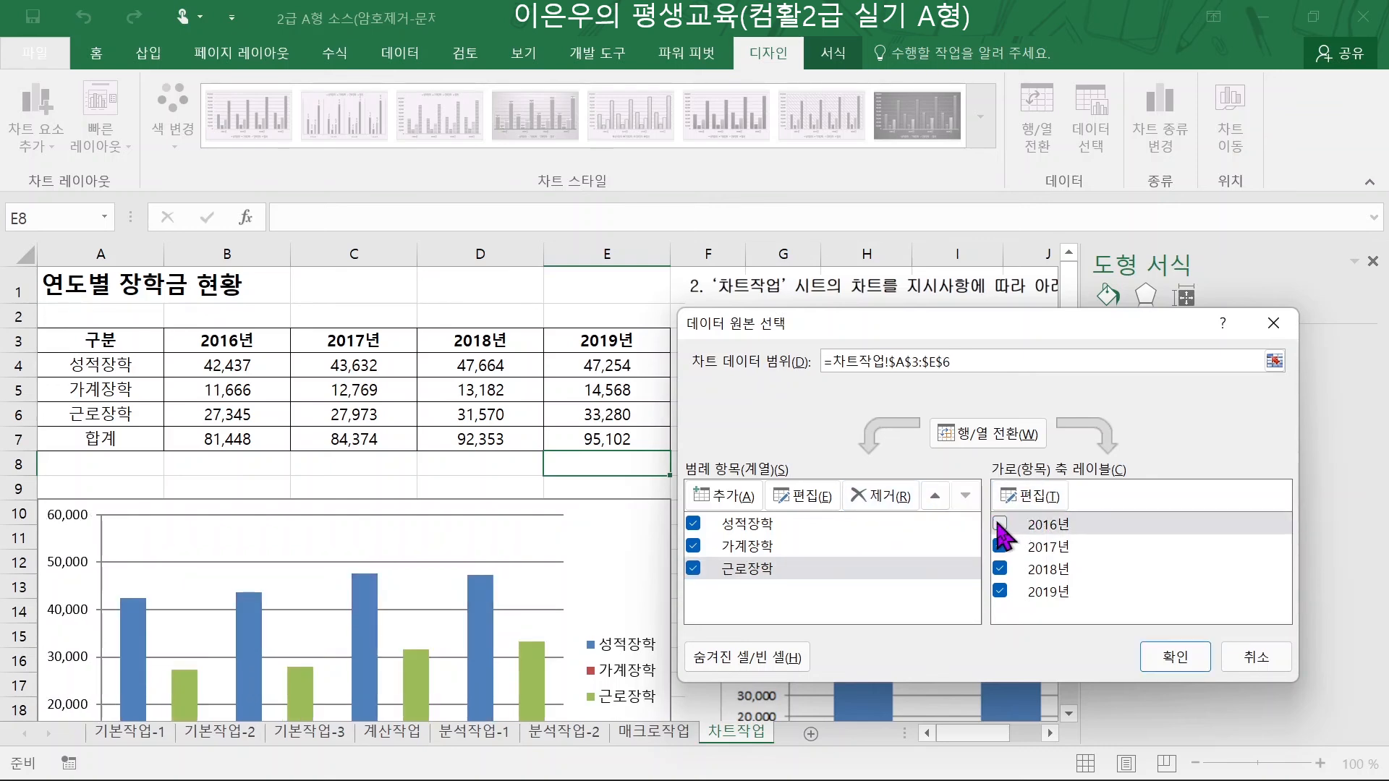
- Try removing 2016년 as a series by switching the chart's rows and columns and back
left_click(1002, 434)
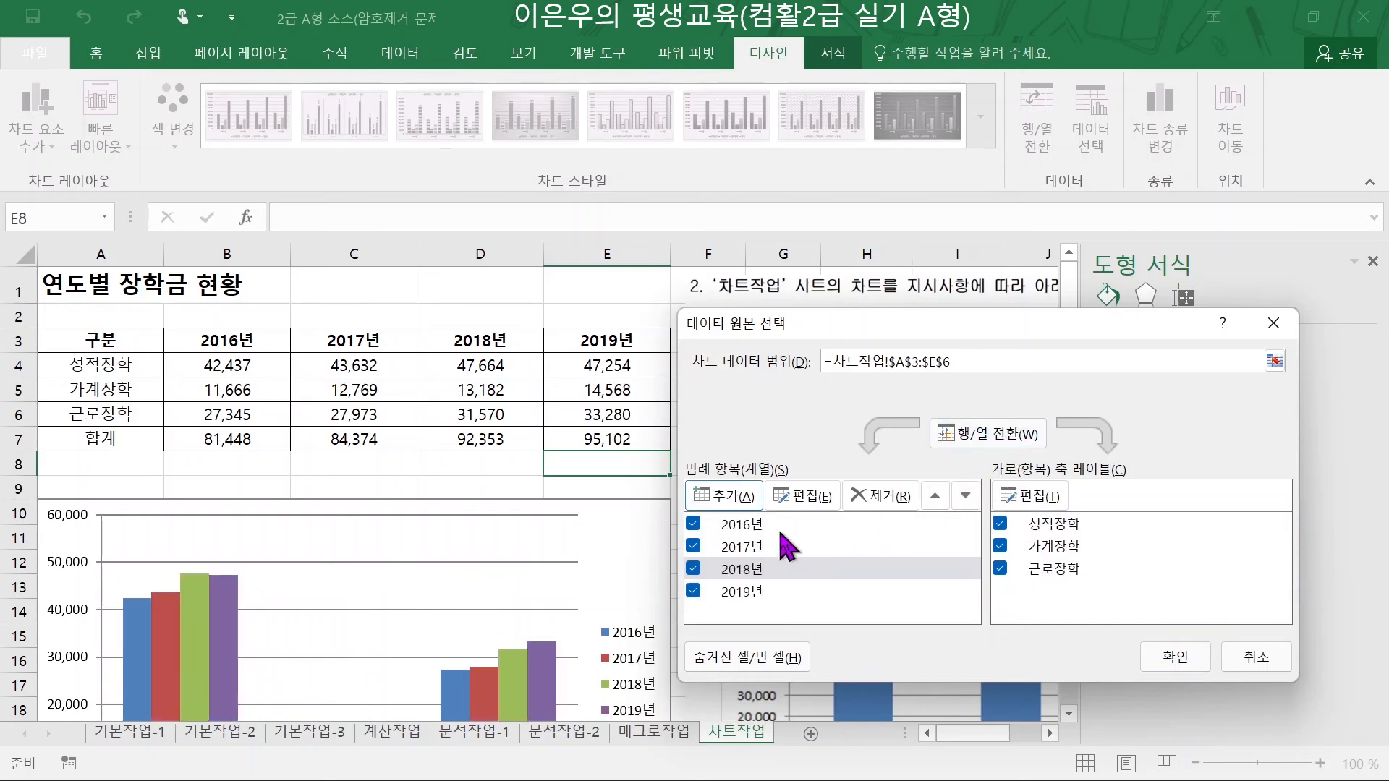
left_click(745, 526)
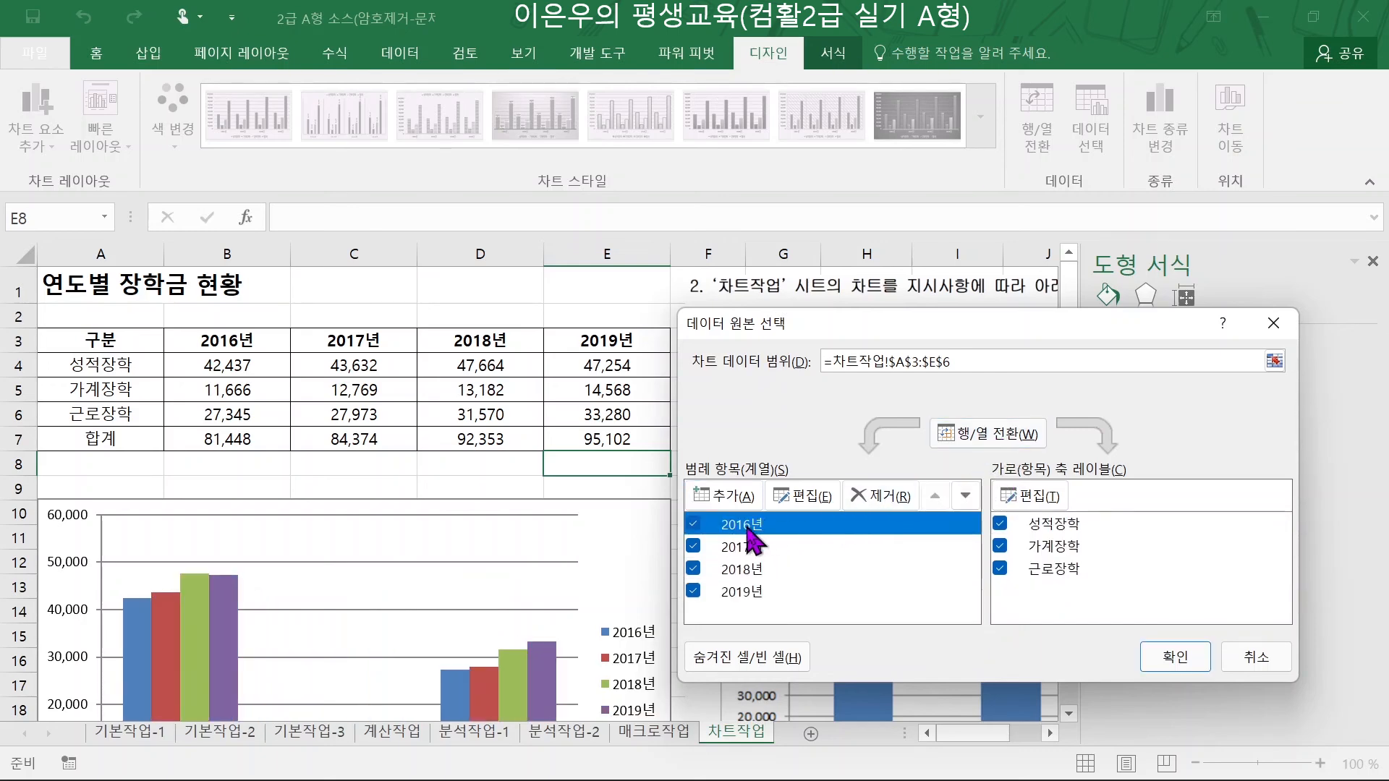
left_click(878, 496)
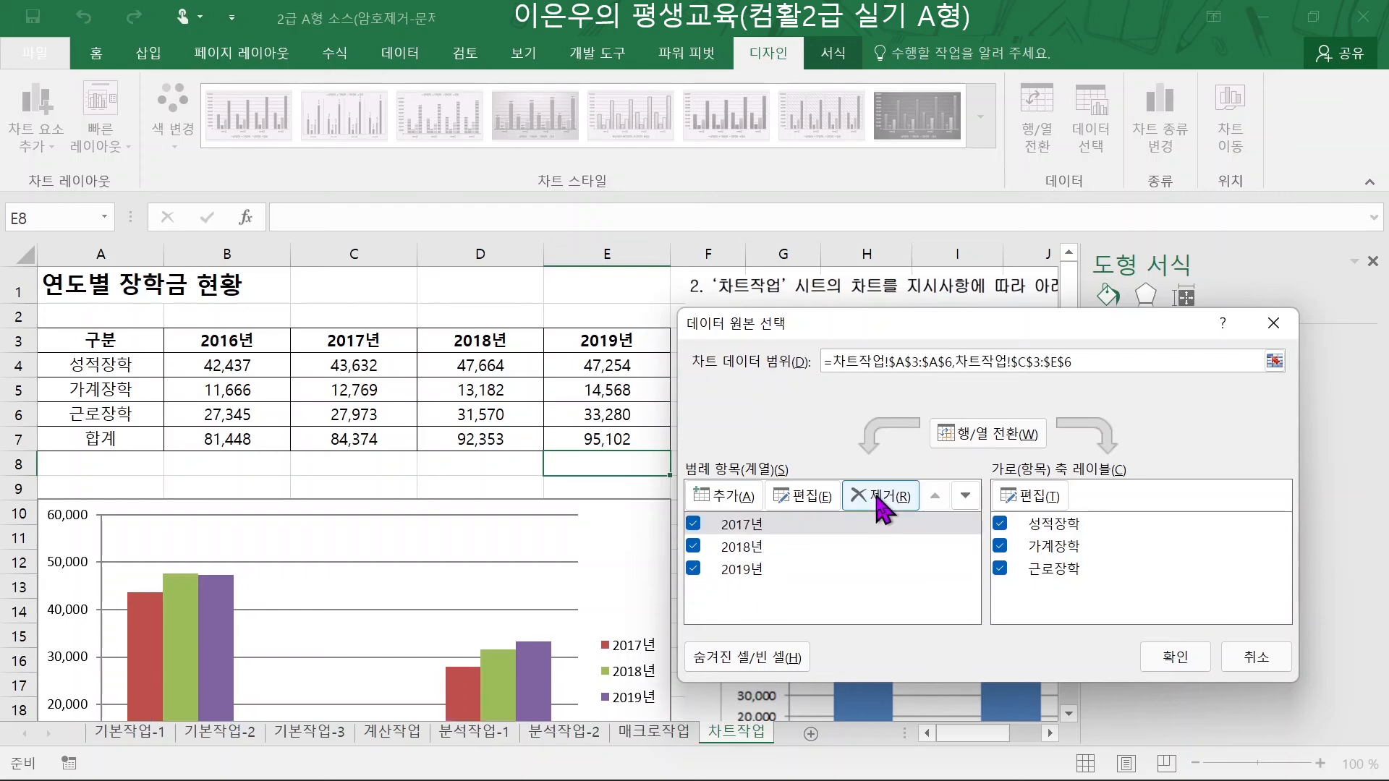
left_click(995, 435)
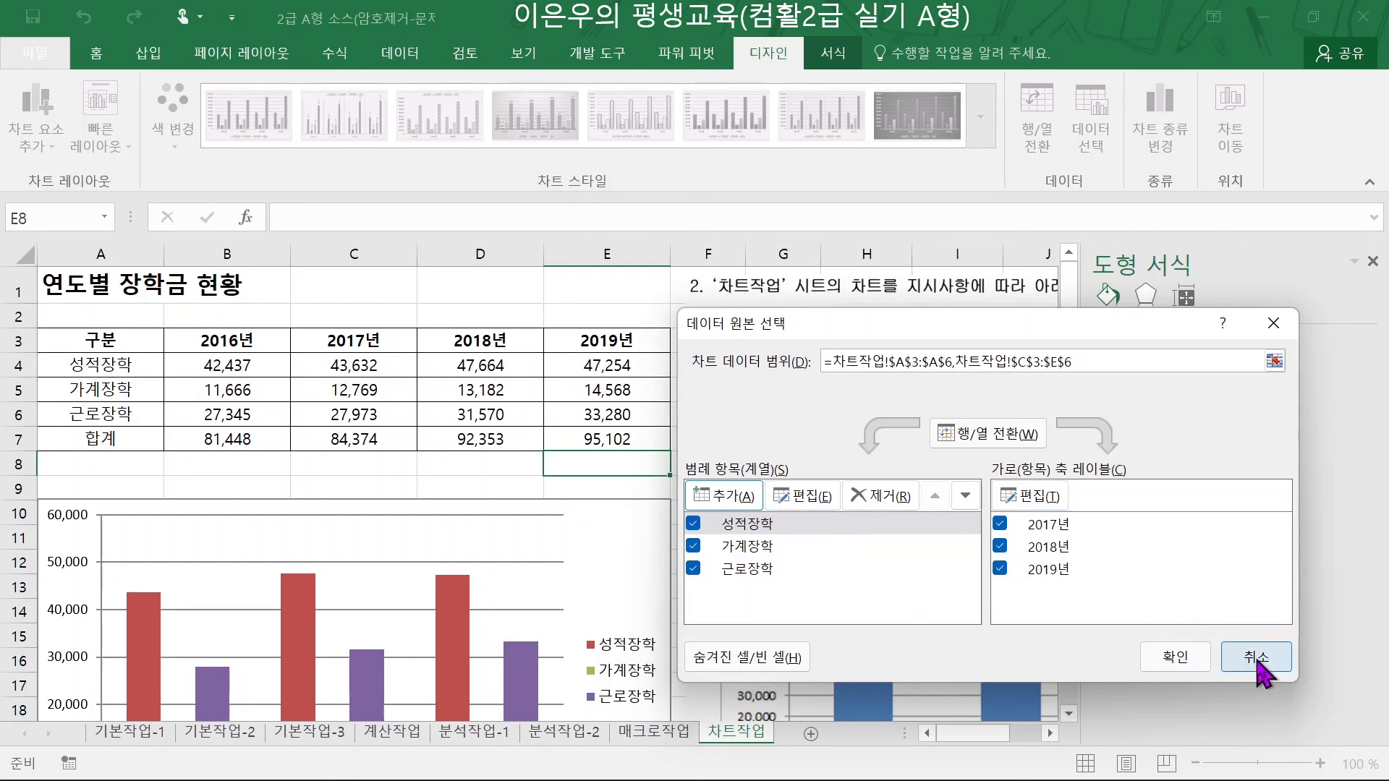
left_click(1257, 659)
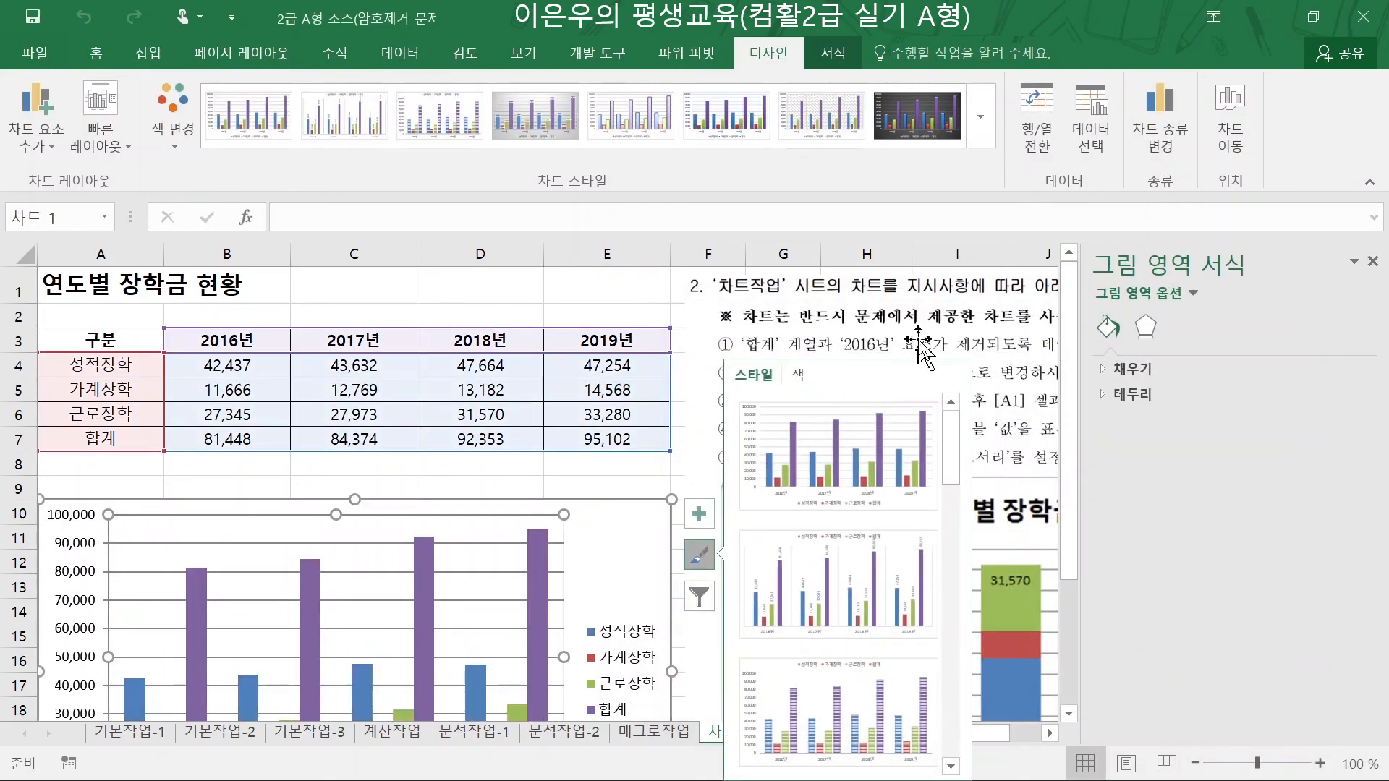
- Set the chart's data range to A3:A6 and C3:E6, leaving out 합계 and 2016년
left_click(1087, 141)
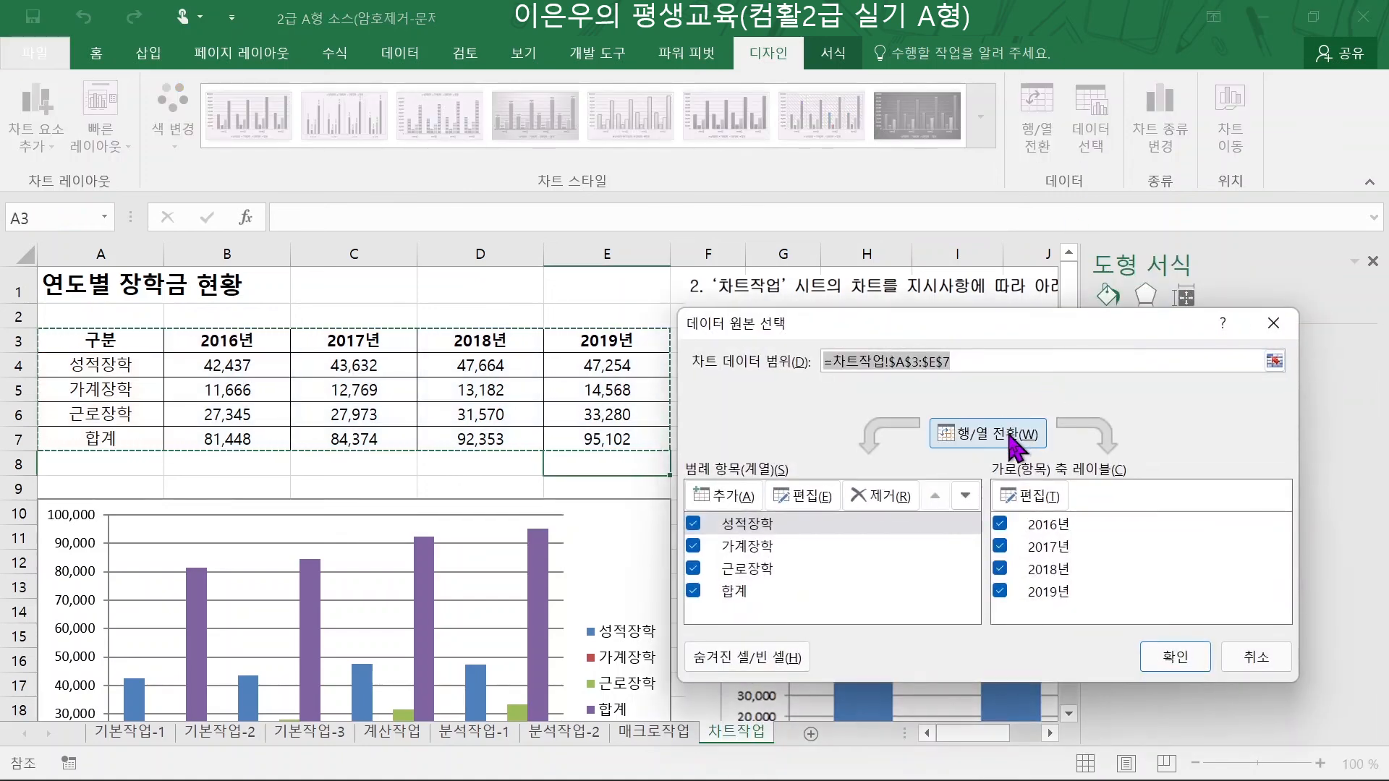
left_click_drag(103, 340, 112, 399)
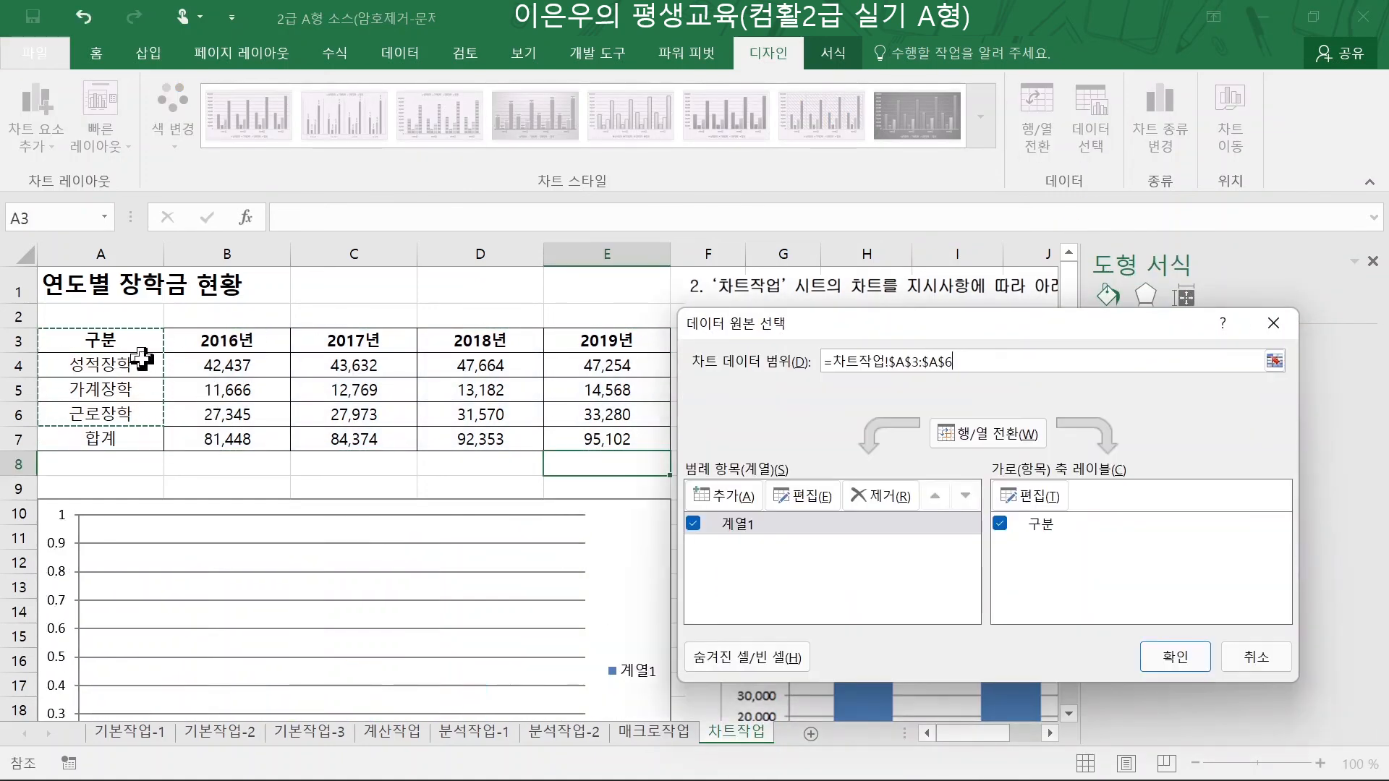
left_click_drag(339, 339, 527, 395)
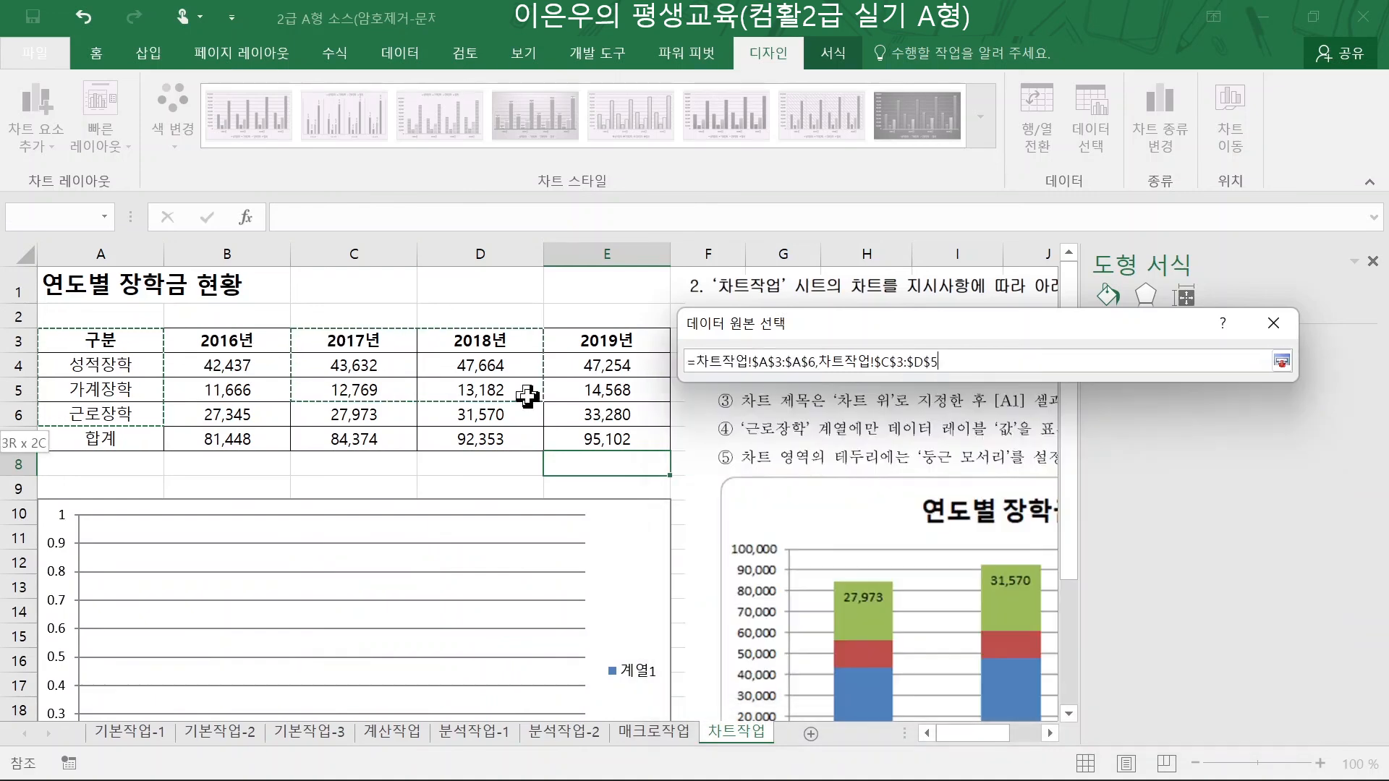
left_click_drag(607, 420, 608, 420)
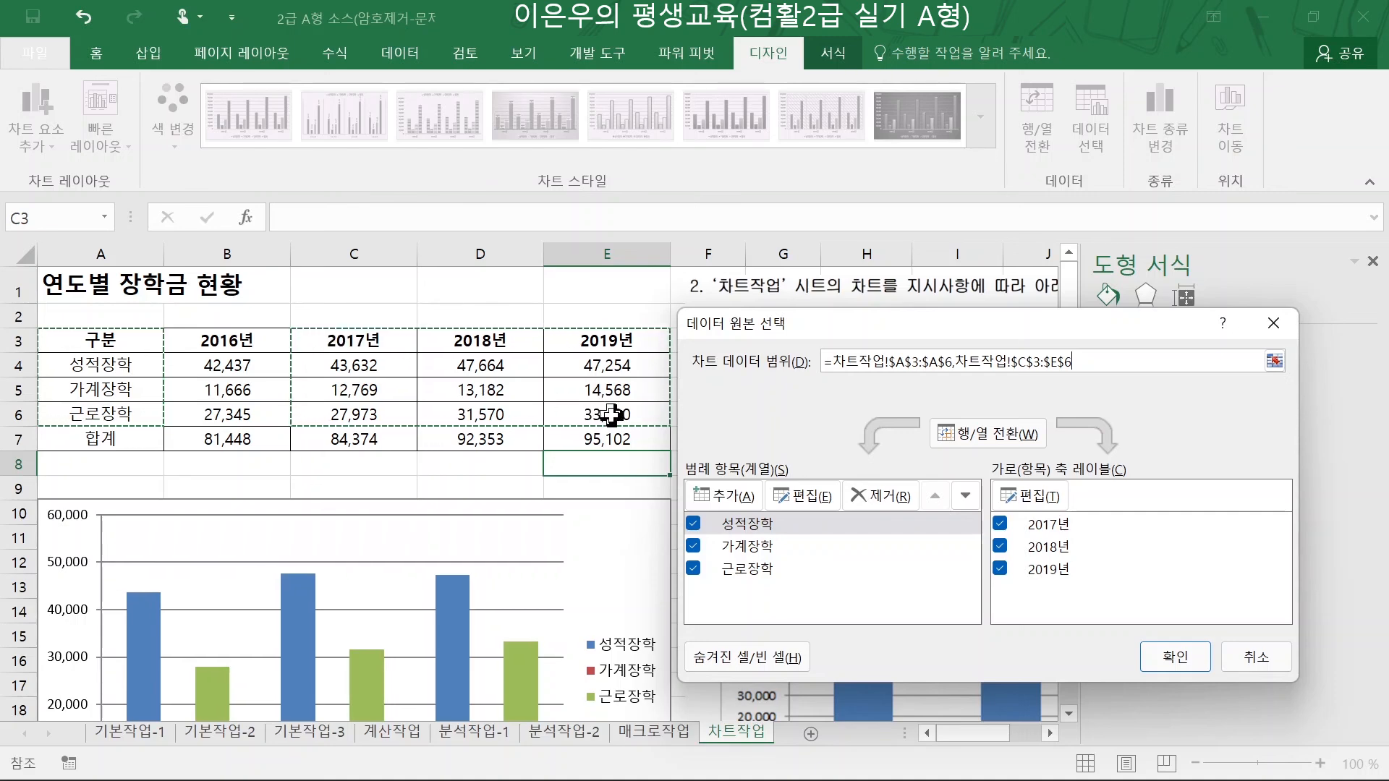
left_click(1175, 657)
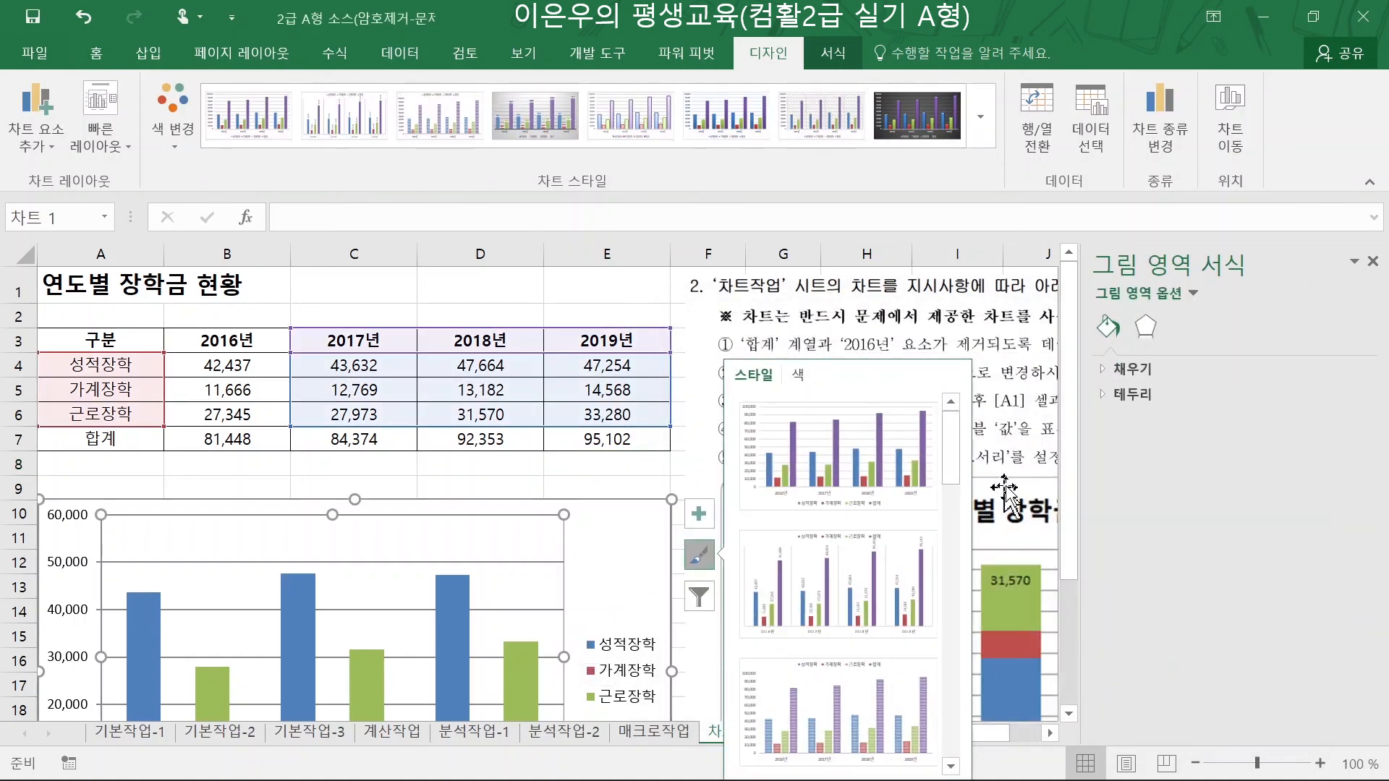
left_click(1373, 262)
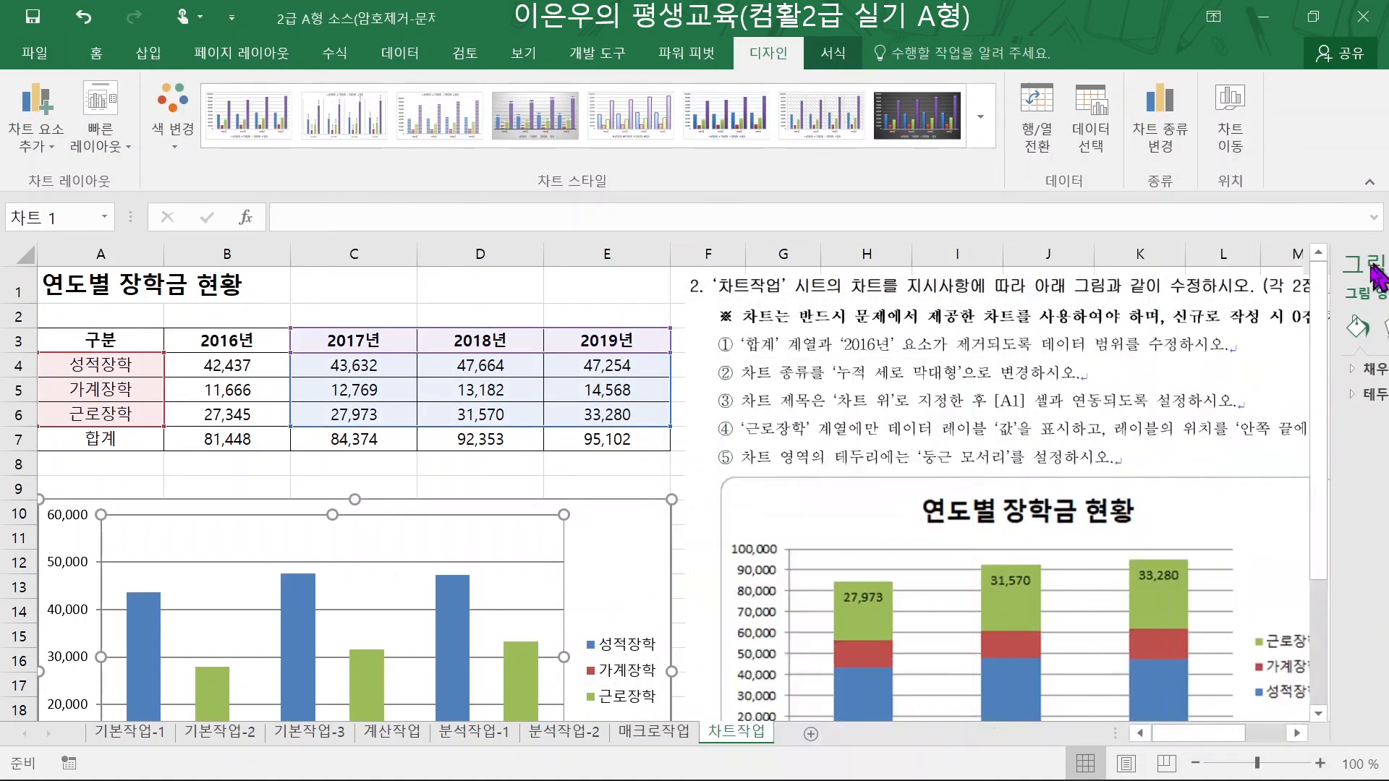
- Change the chart type to 누적 세로 막대형, keeping the years as the horizontal axis categories
left_click(1011, 401)
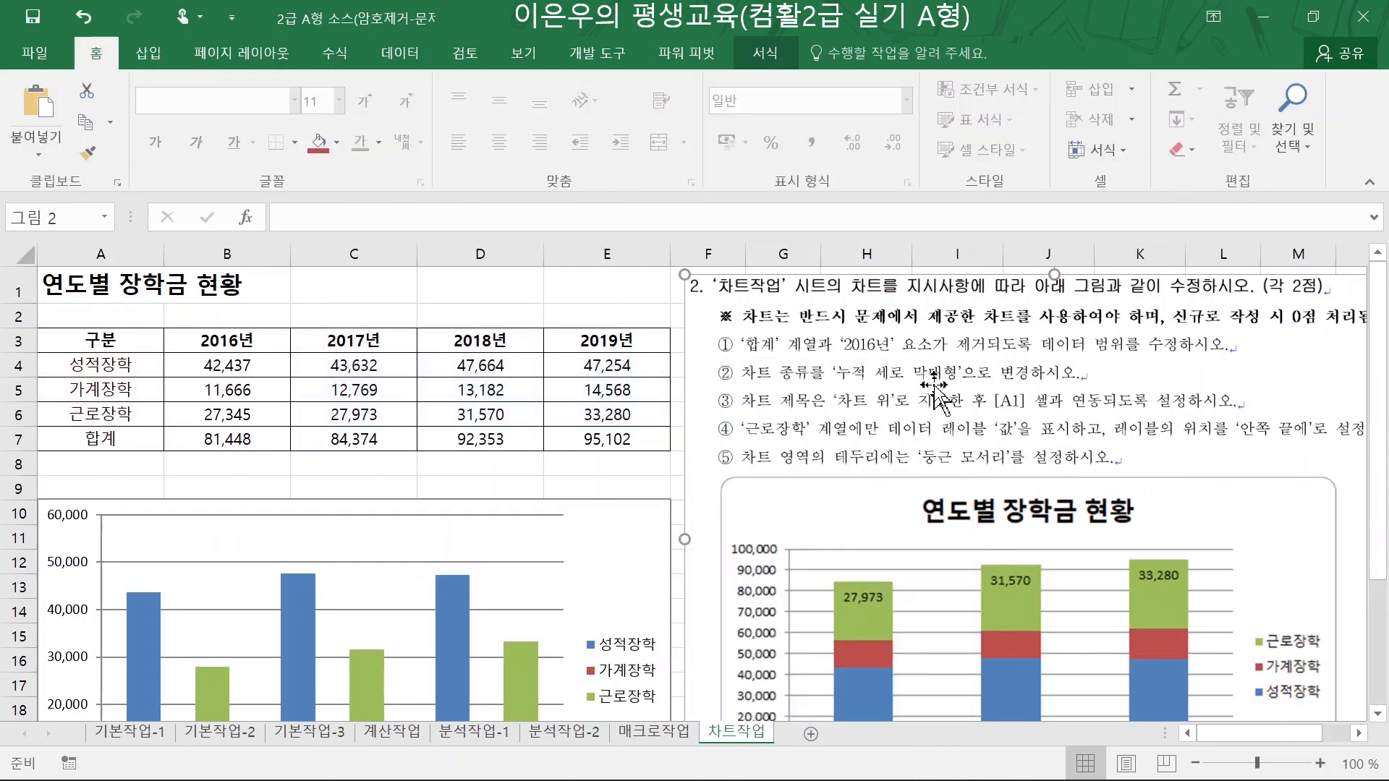
left_click(634, 529)
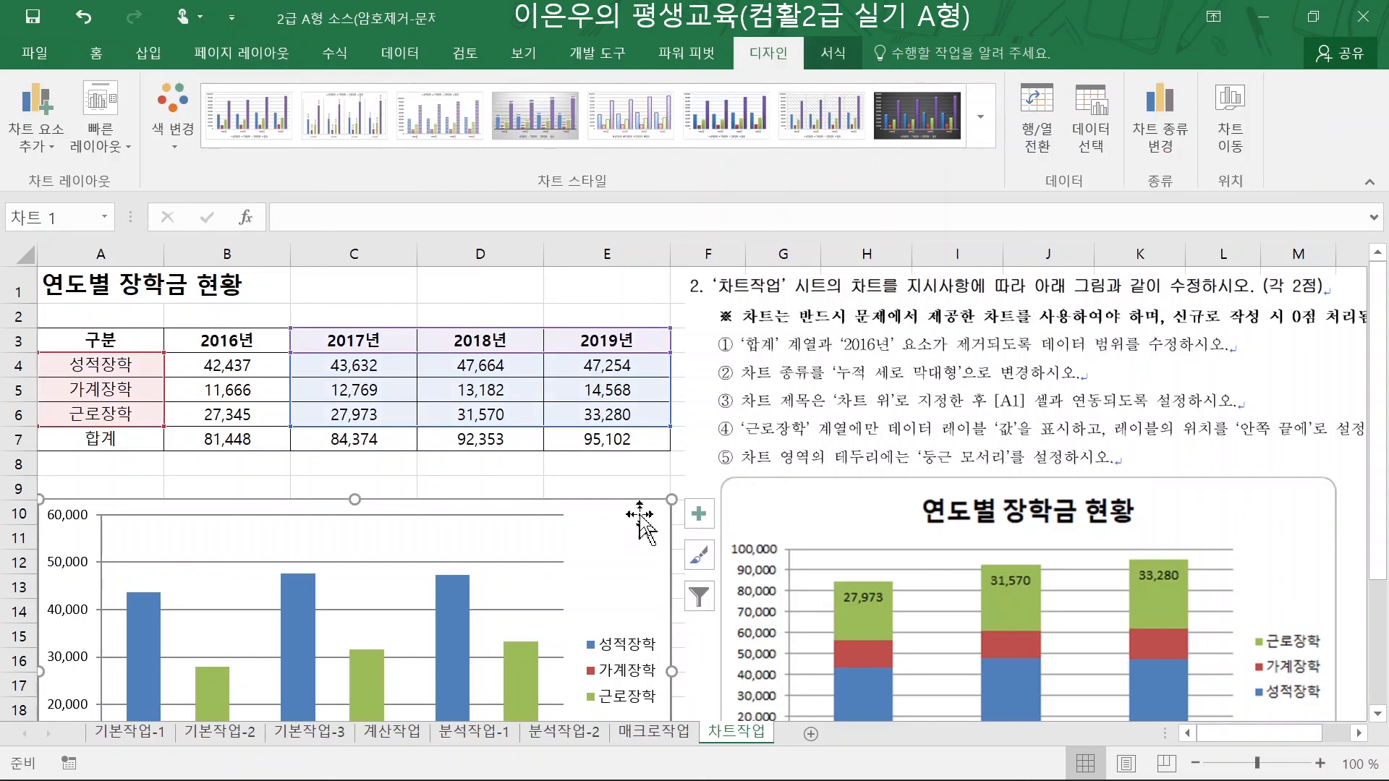
left_click(1166, 110)
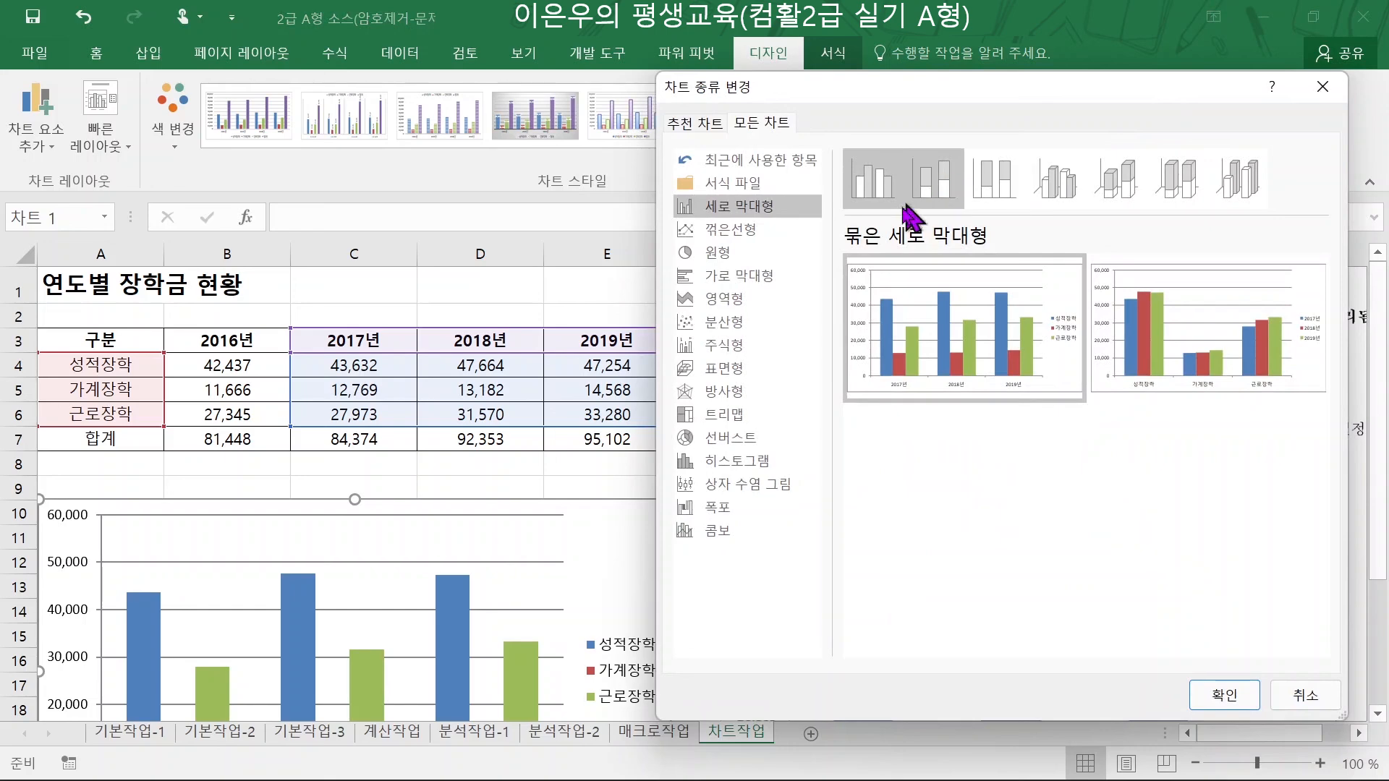
left_click(943, 196)
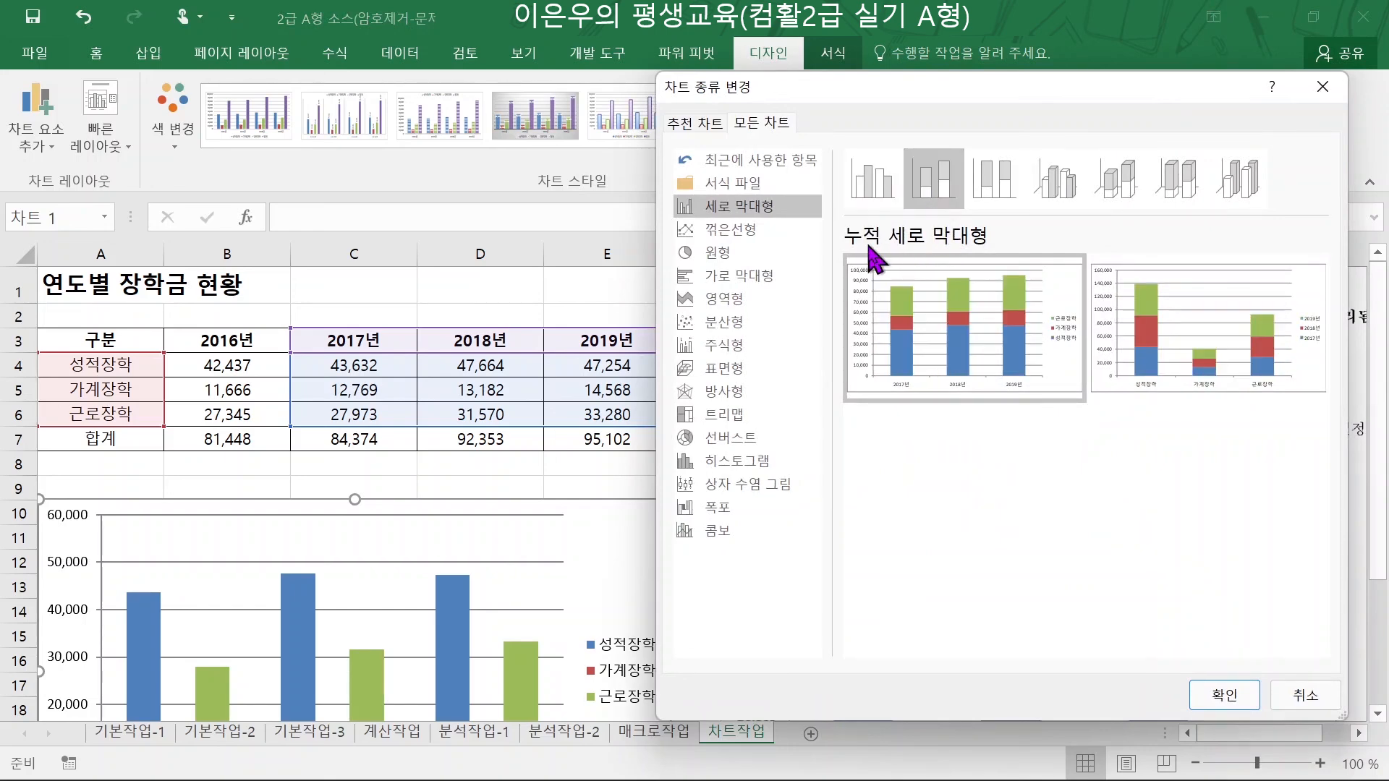
left_click(1222, 693)
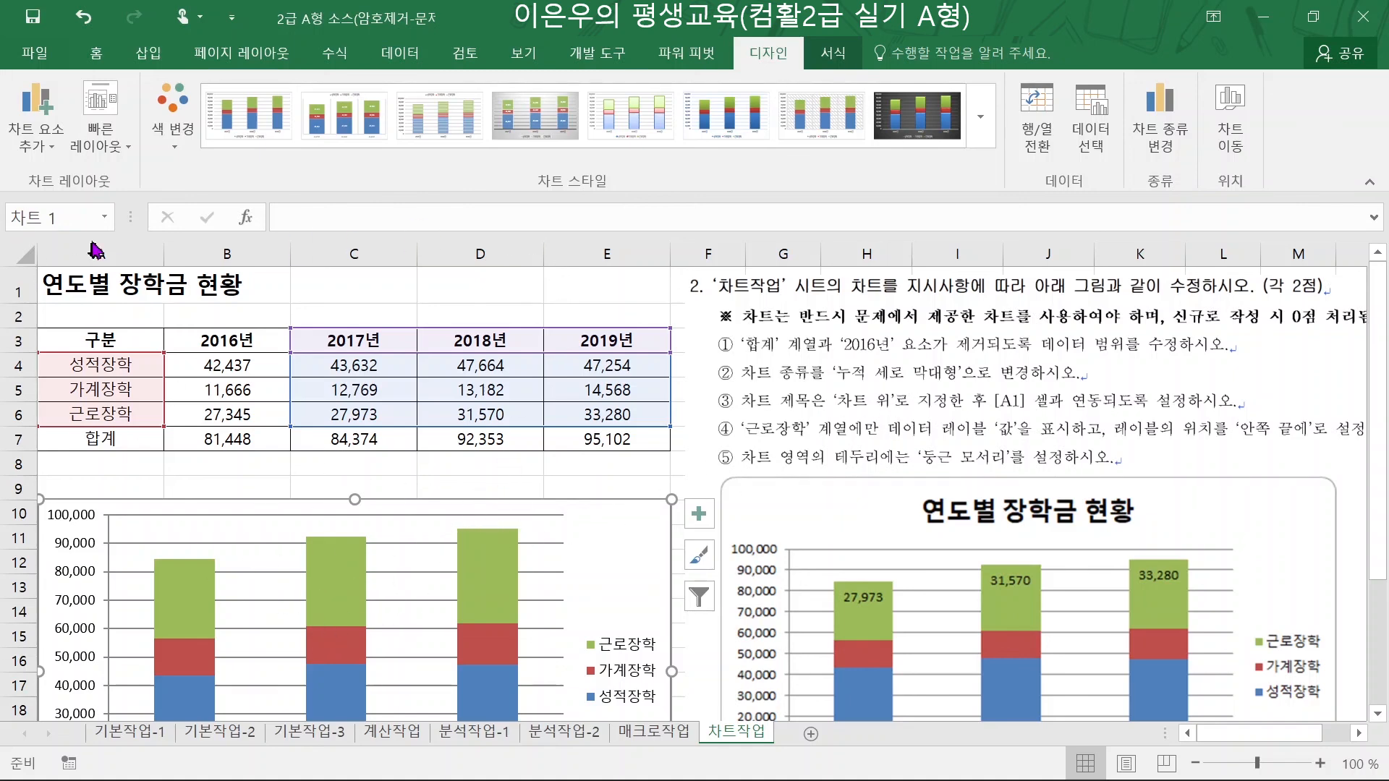
- Add a chart title with the 차트 위 placement and link it to cell A1
left_click(47, 148)
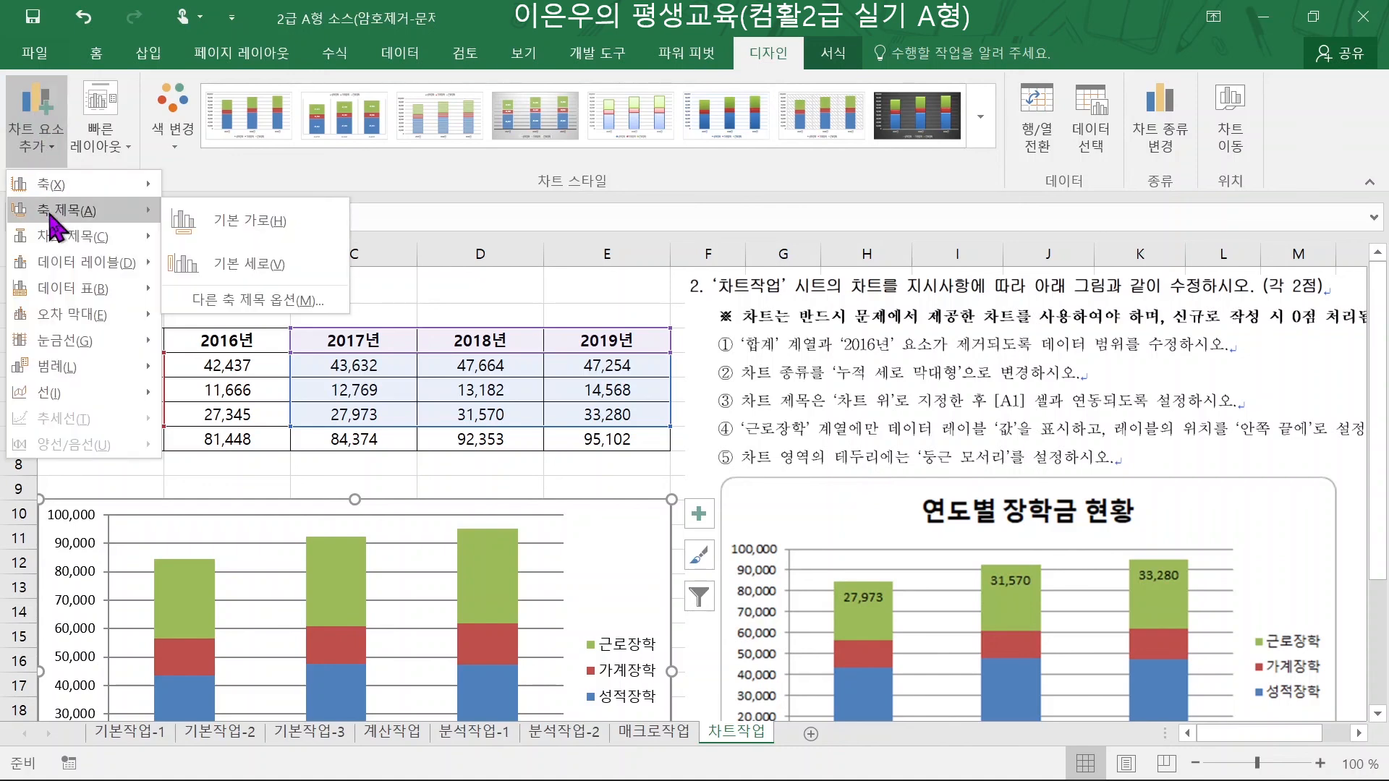
mouse_move(58, 239)
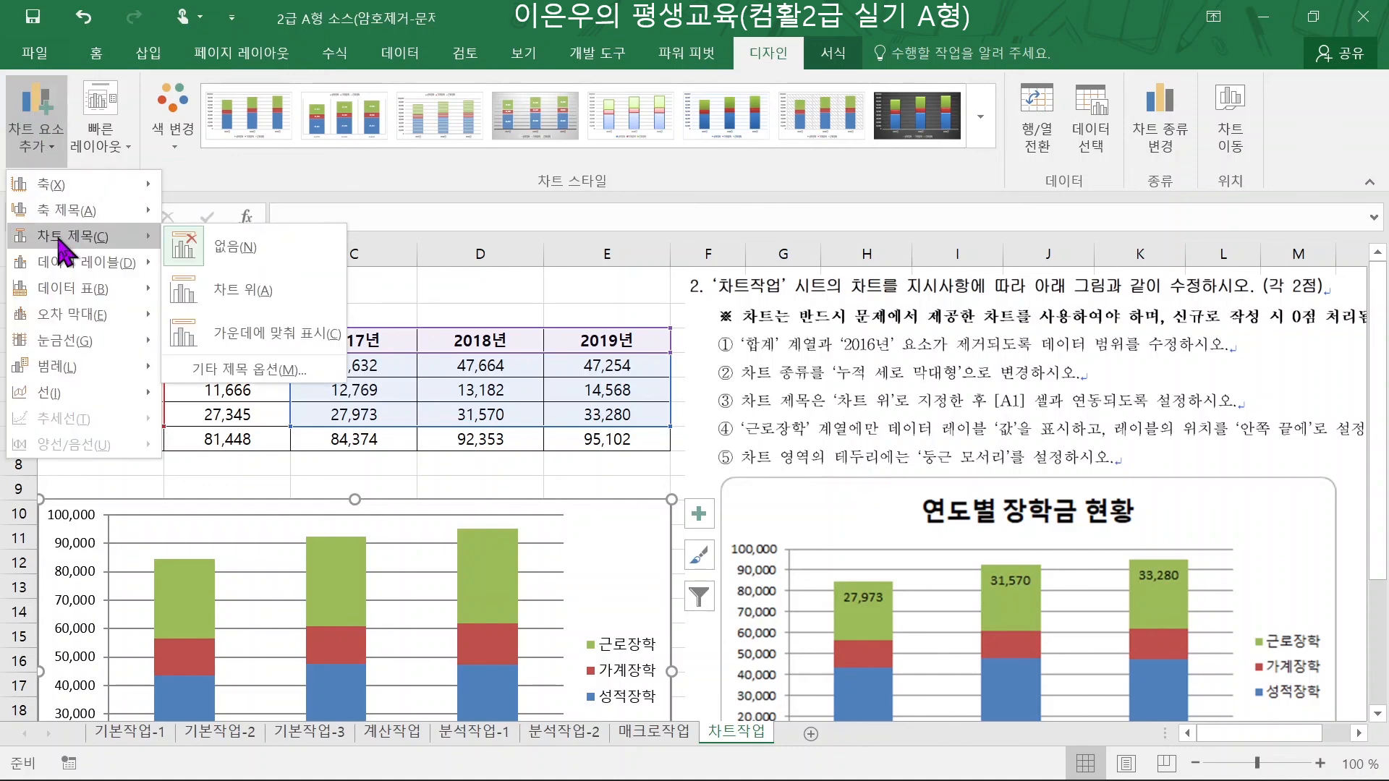
left_click(225, 291)
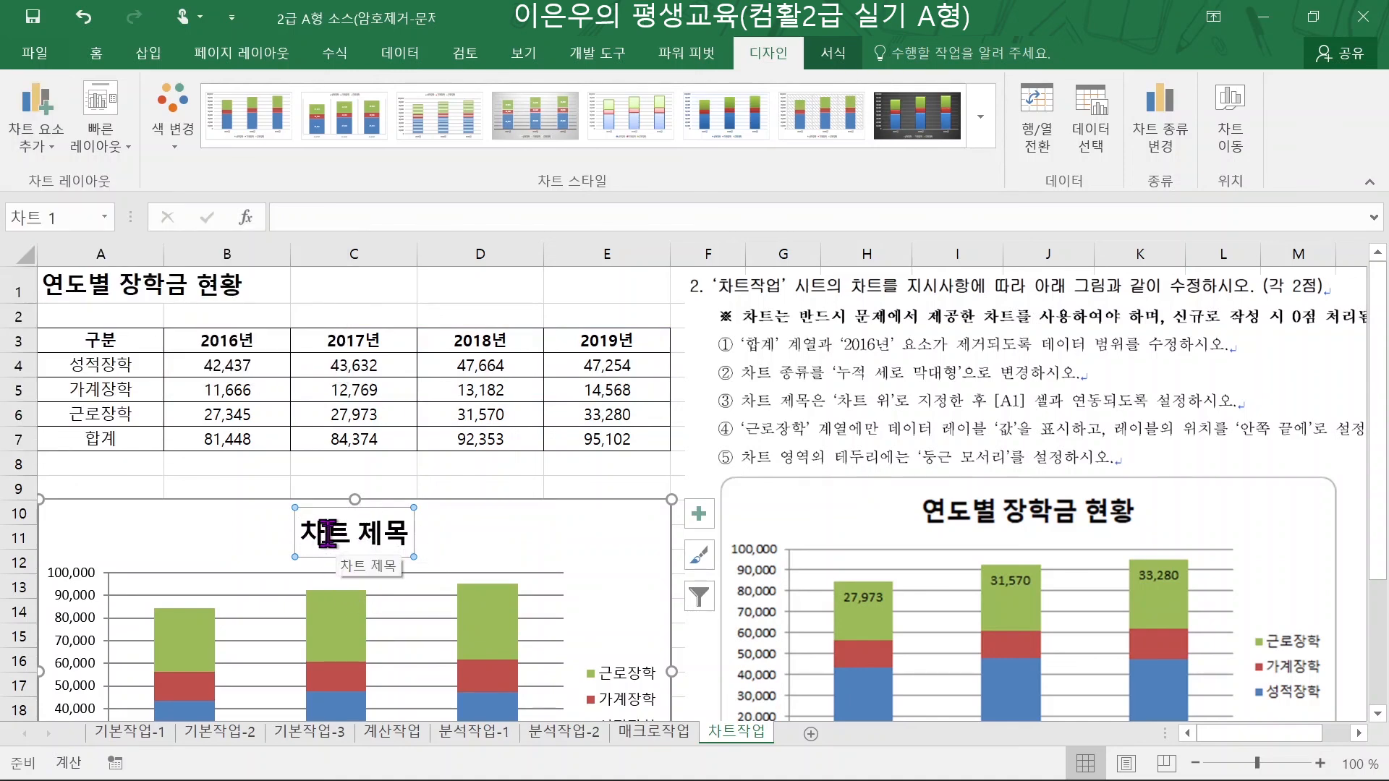
left_click(331, 224)
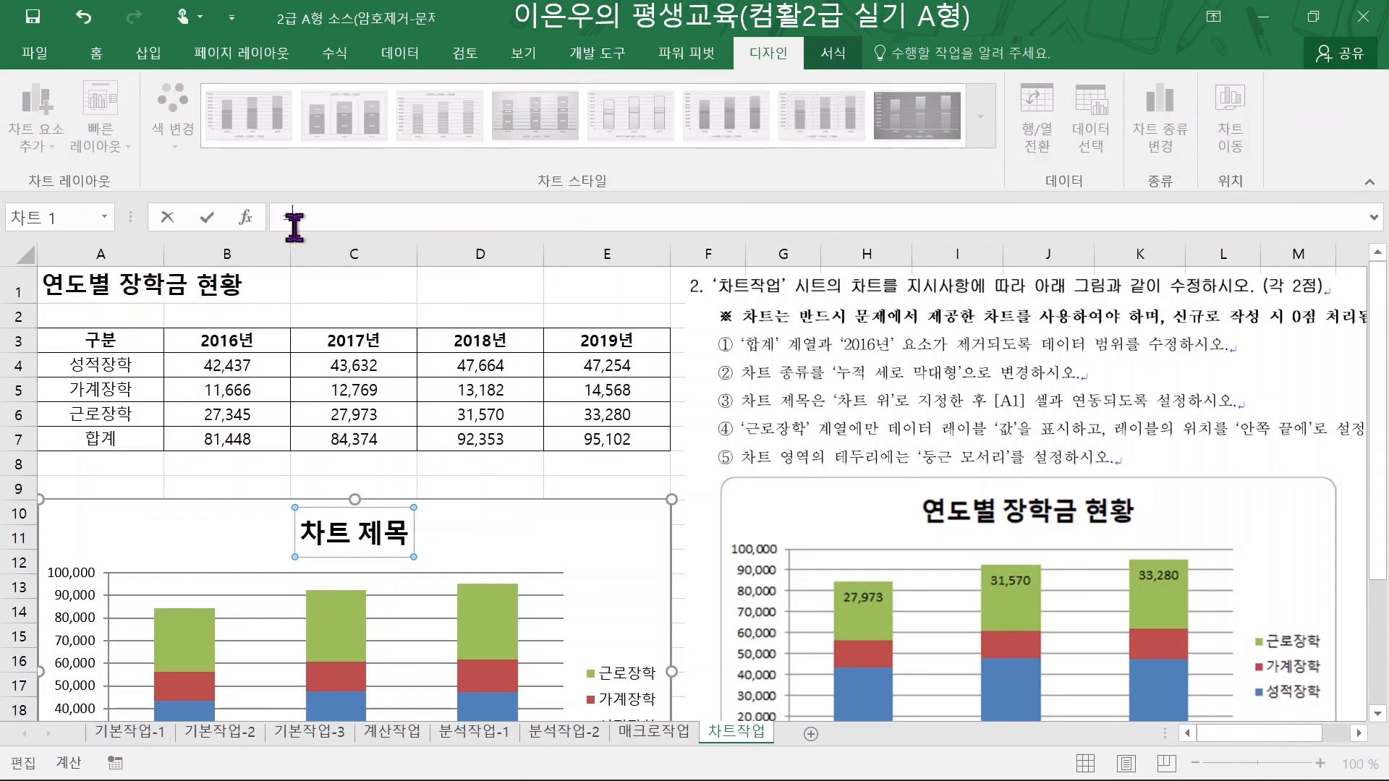
type("=")
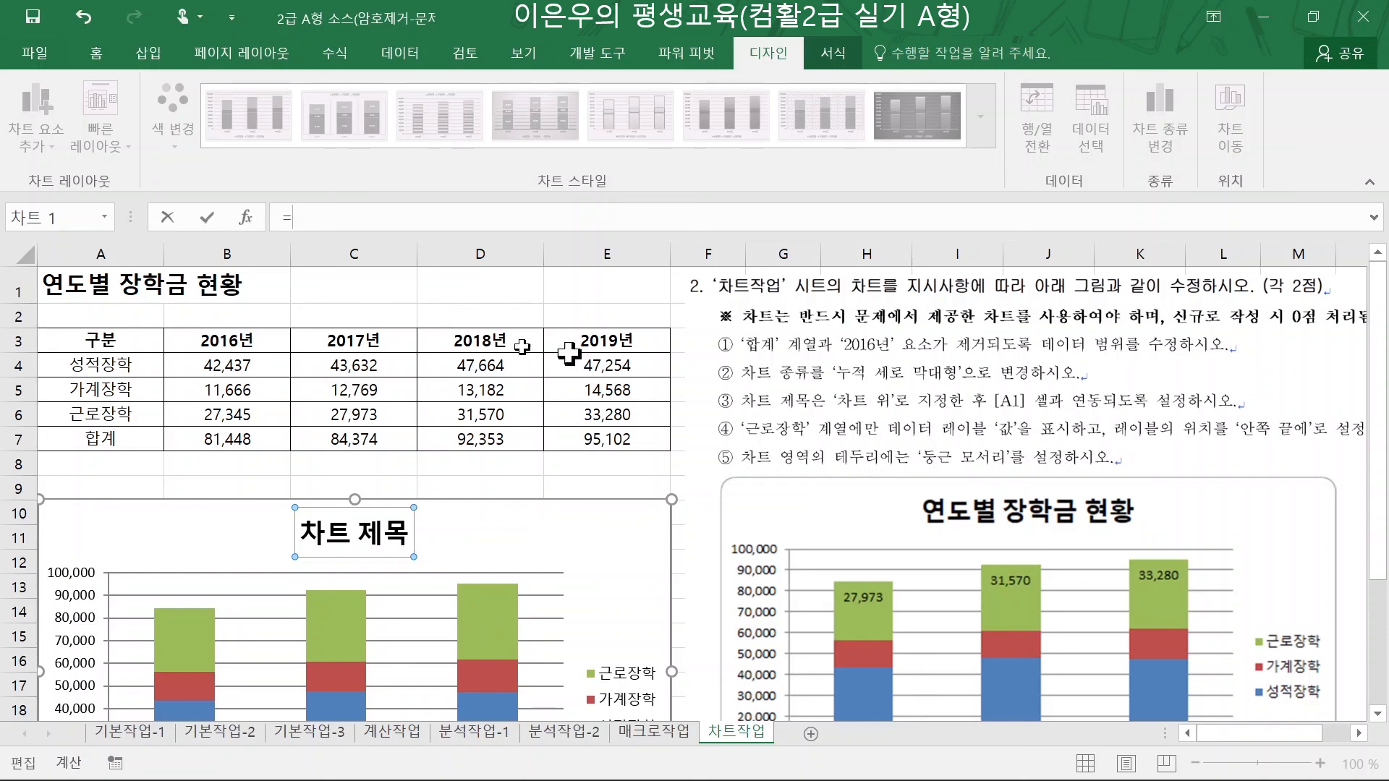
left_click(92, 278)
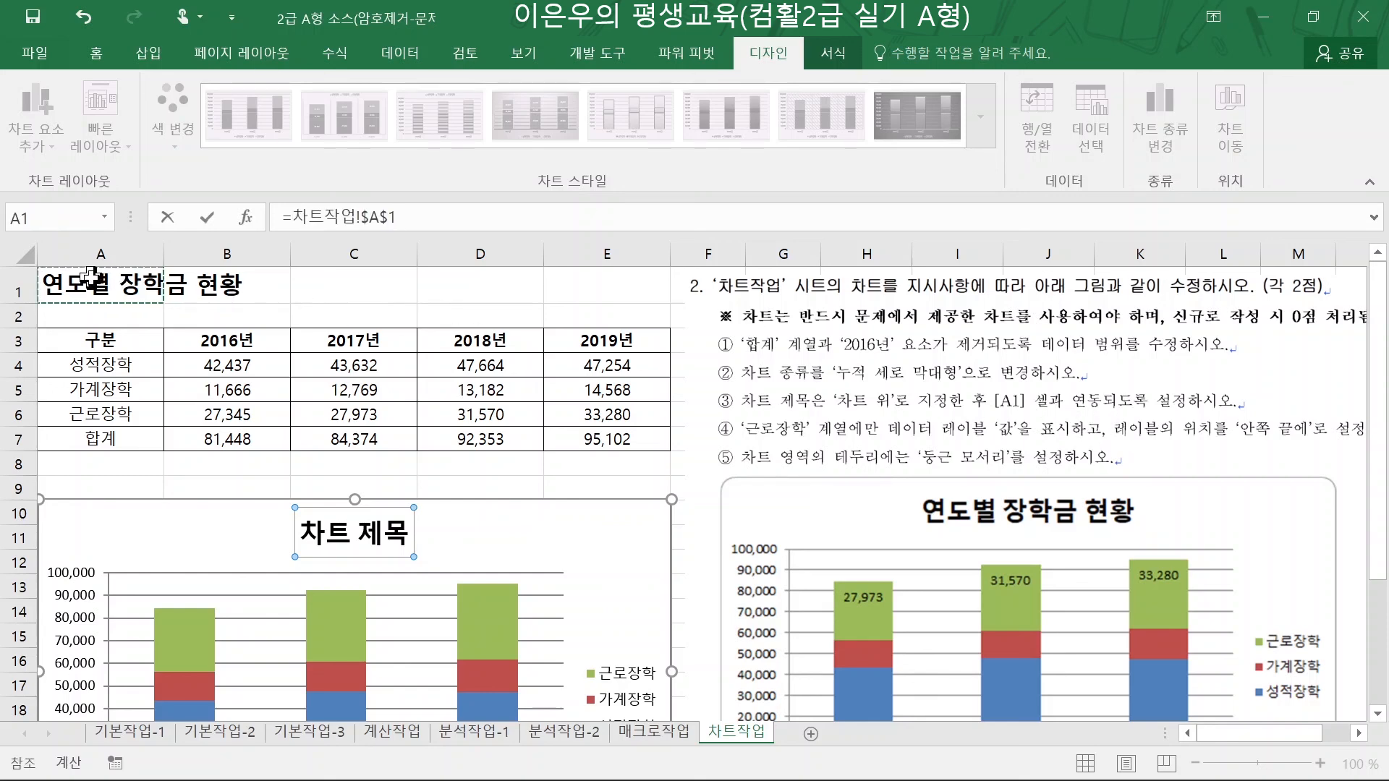
key("Return")
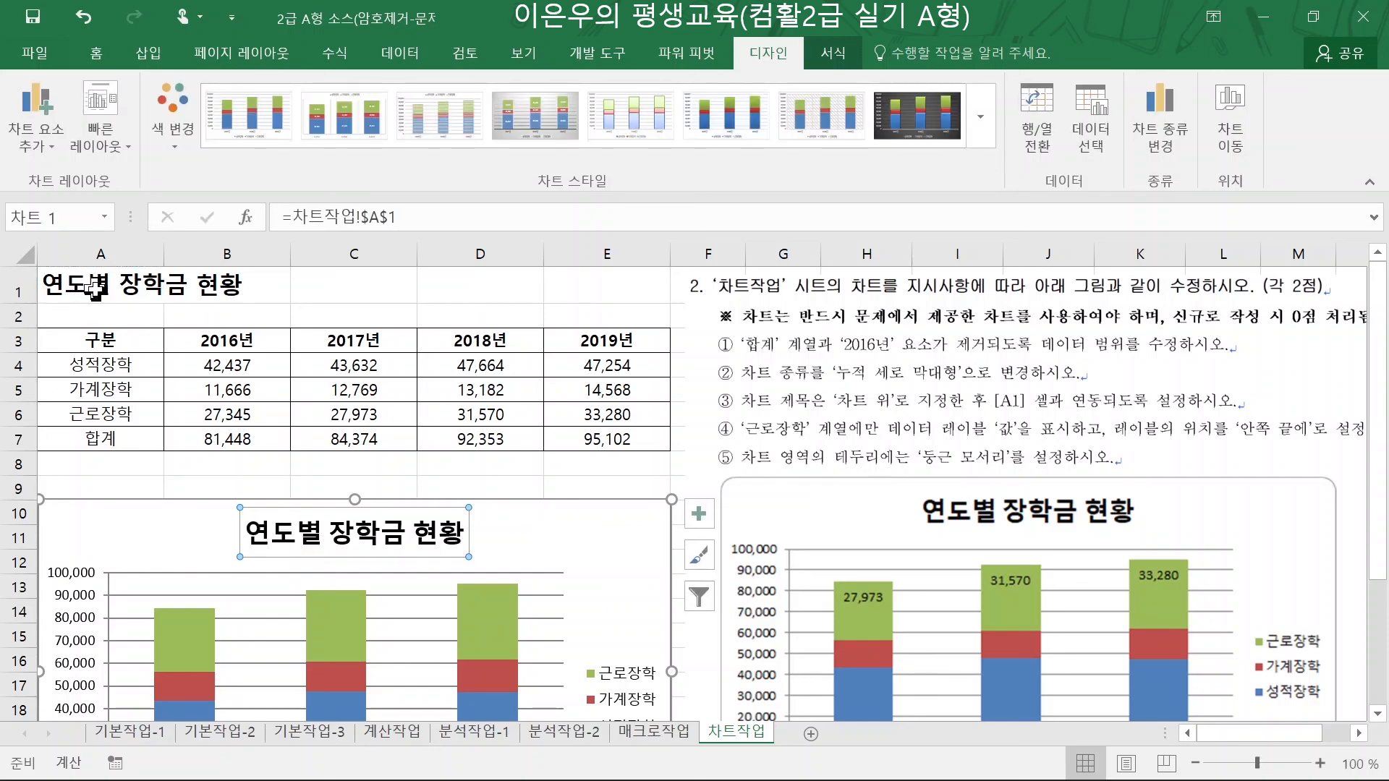
- Test the chart title's link by entering ㄹㄹㄹㄹ in cell A1, and undo that entry
left_click(94, 290)
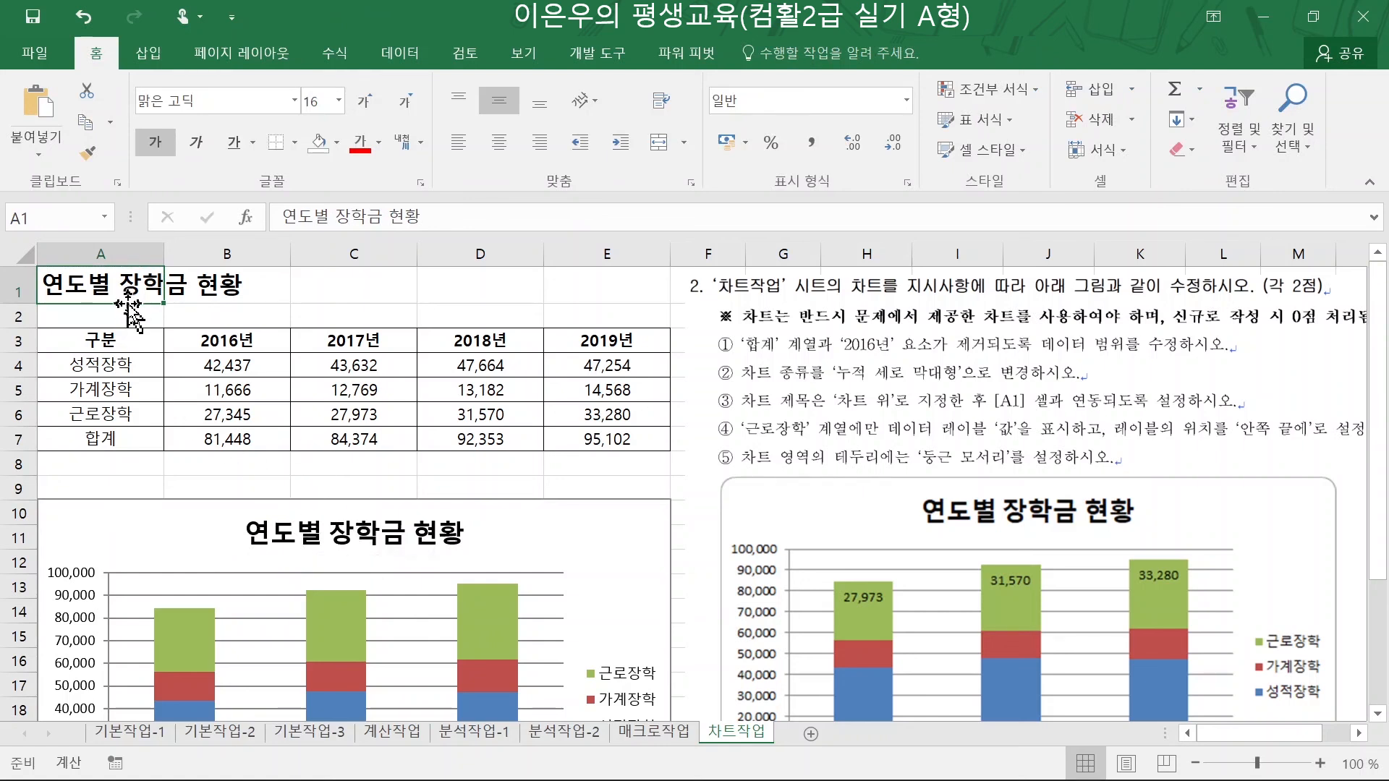
type("ㄹㄹㄹㄹ")
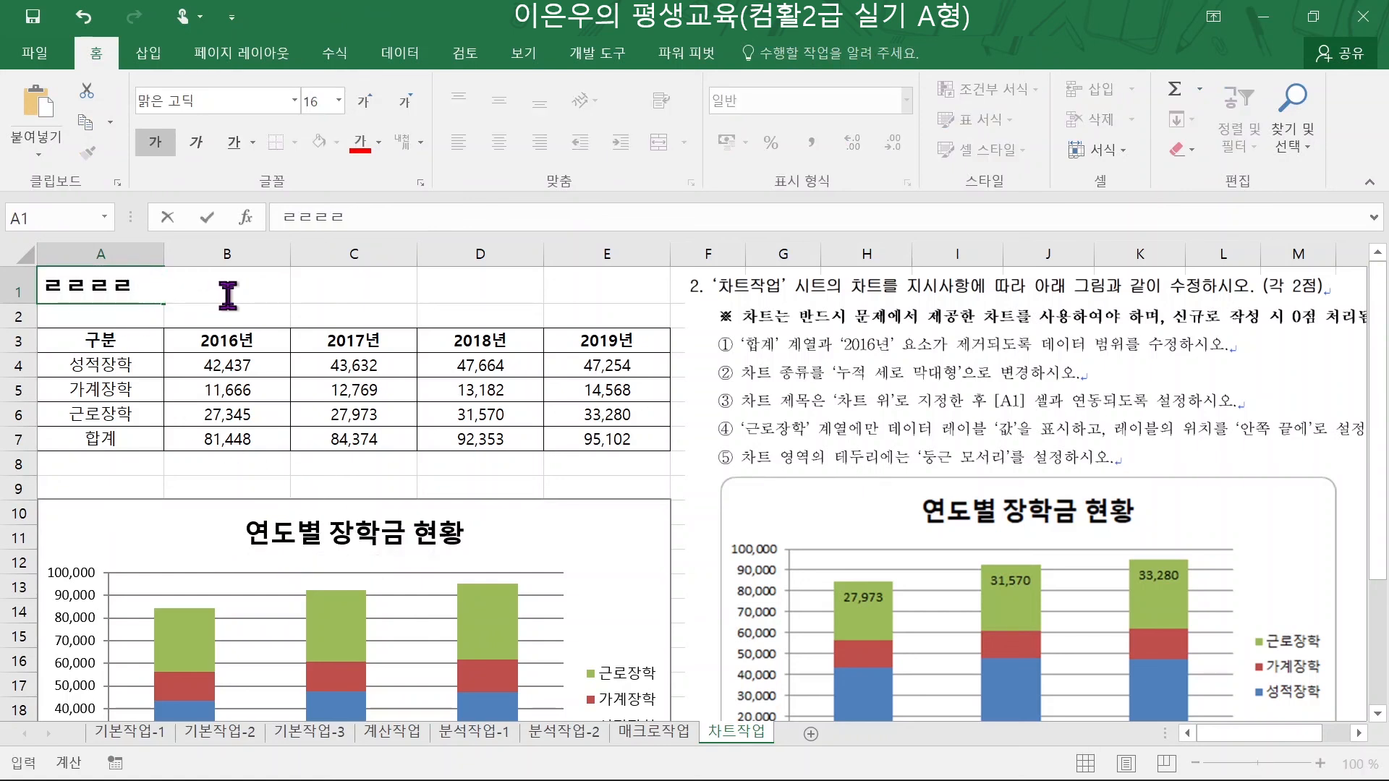
key("Return")
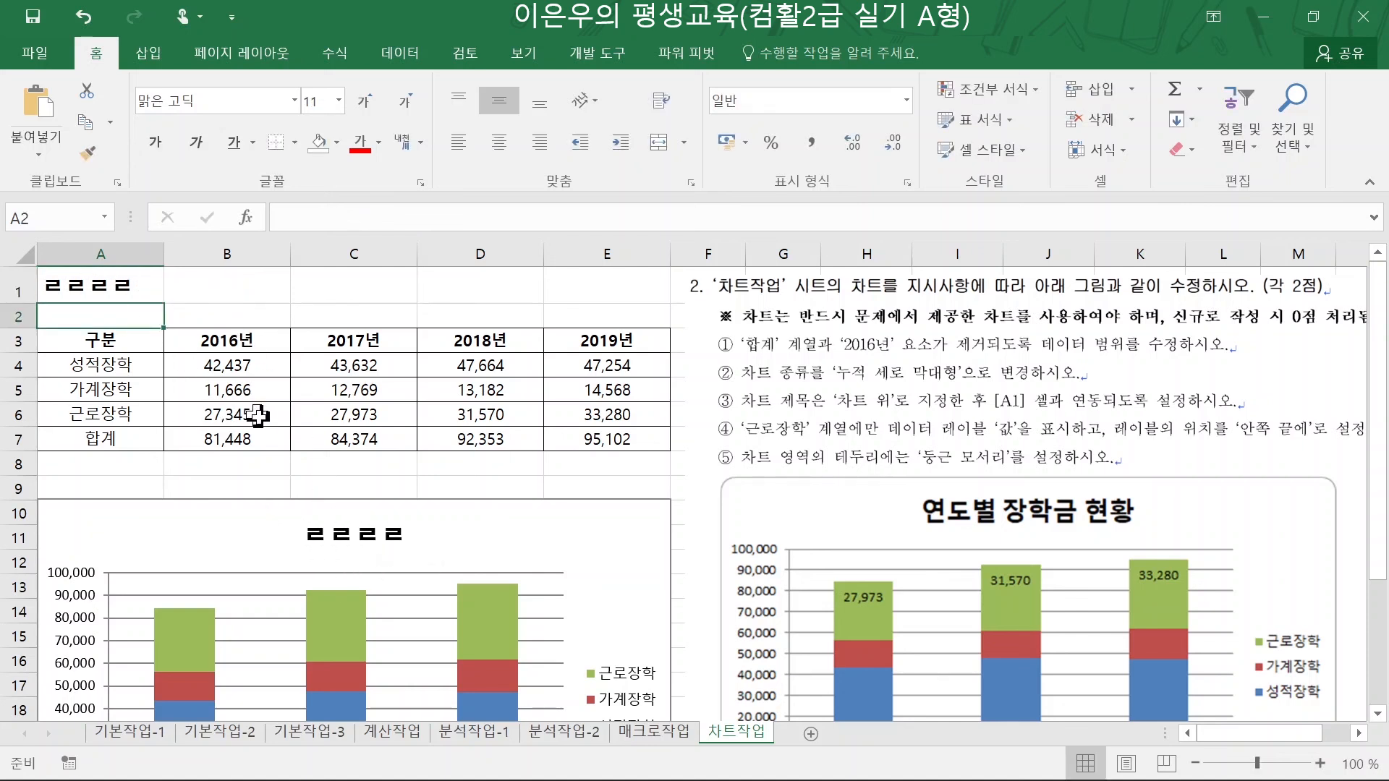
key("ctrl+z")
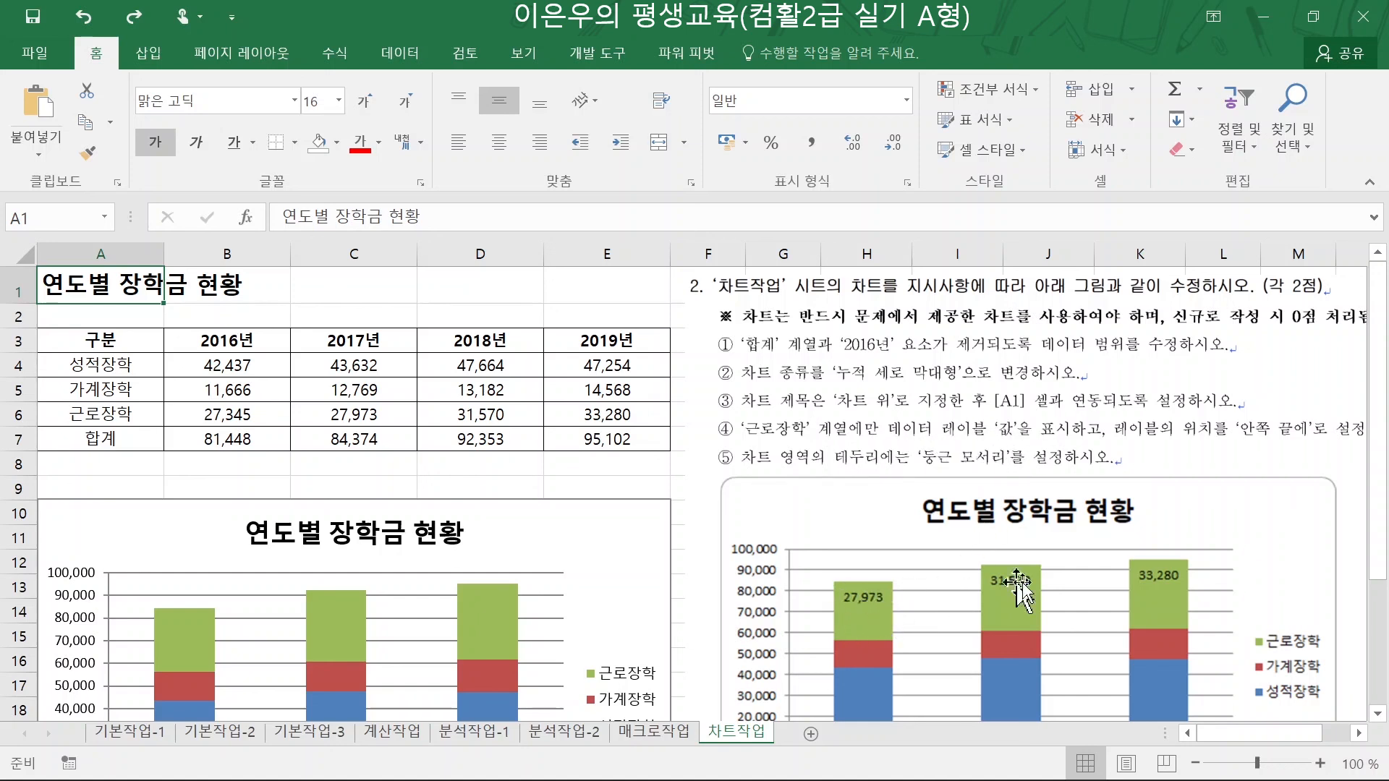
- Add value data labels to the 근로장학 series only, positioned at 안쪽 끝에
left_click(491, 631)
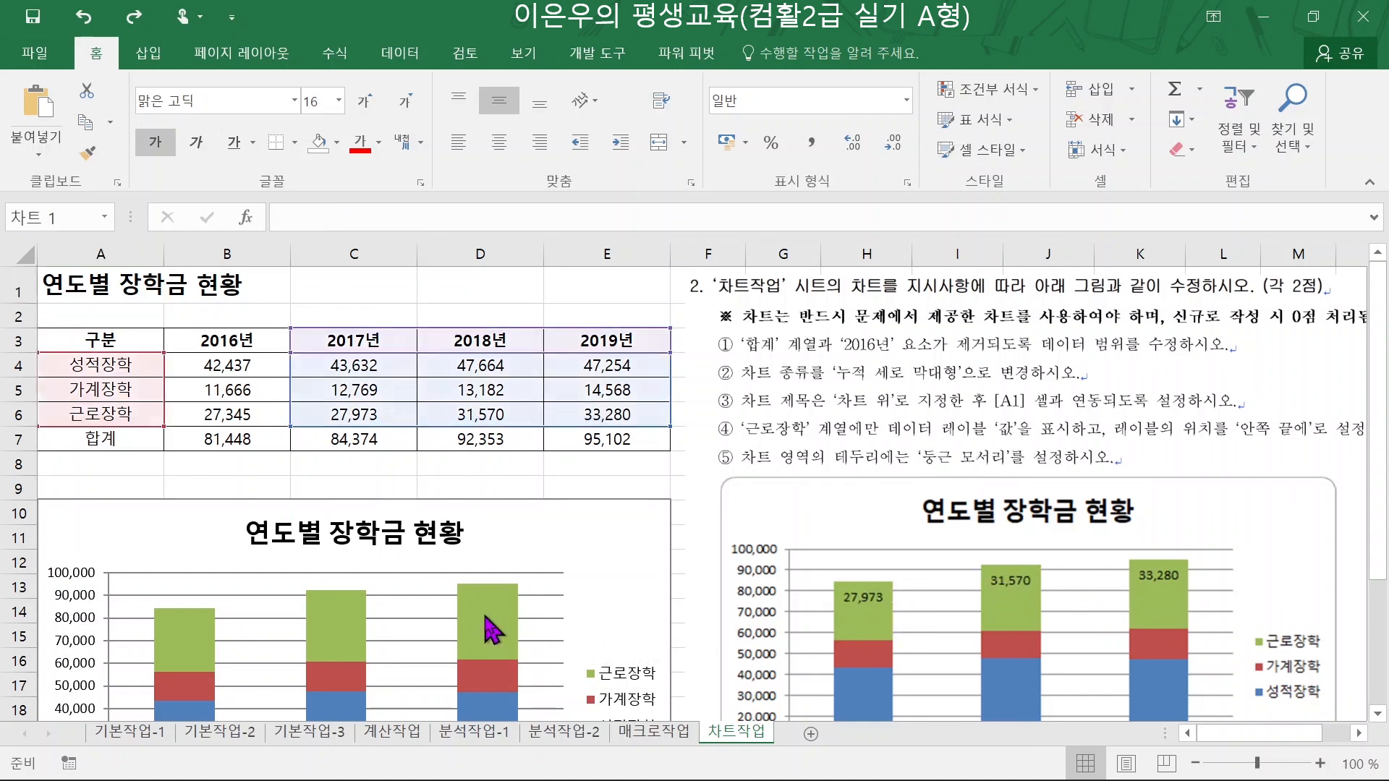
left_click(492, 630)
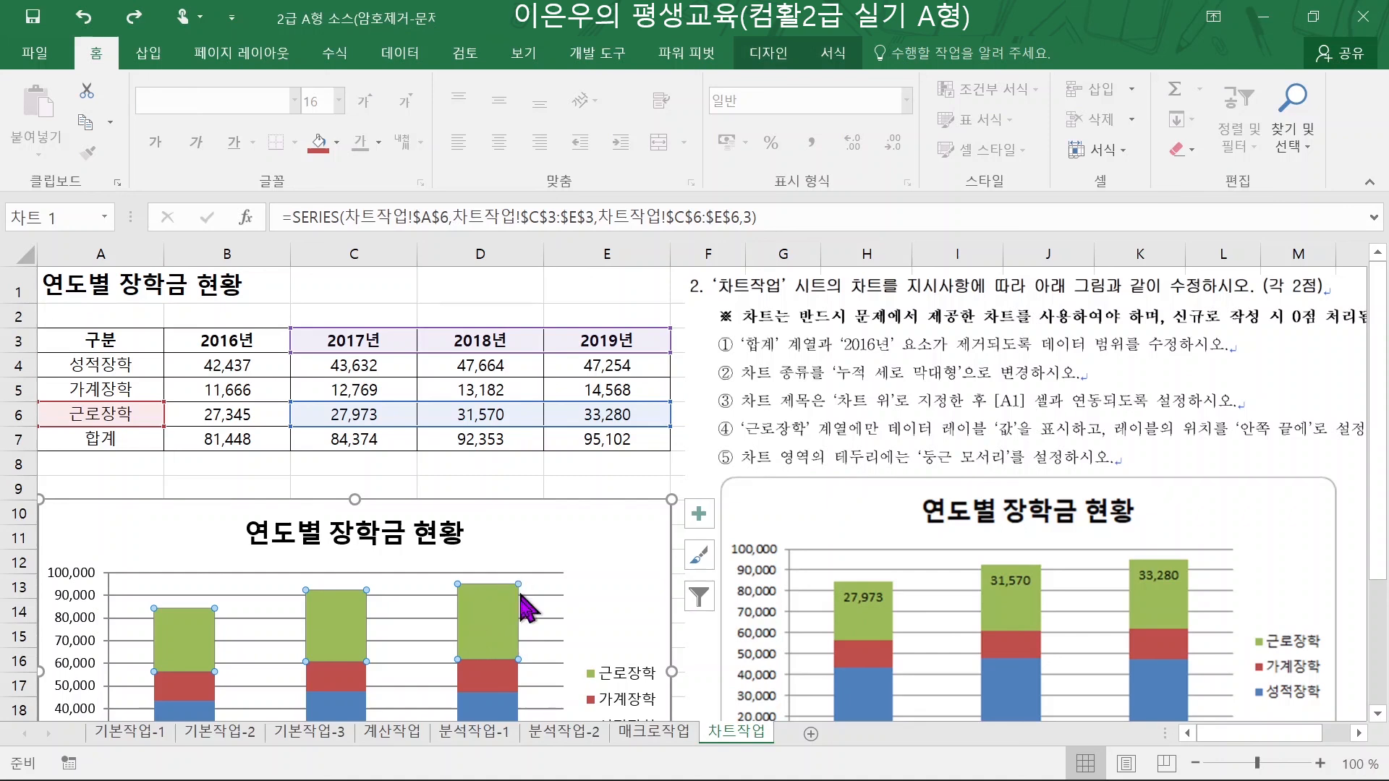
left_click(489, 627)
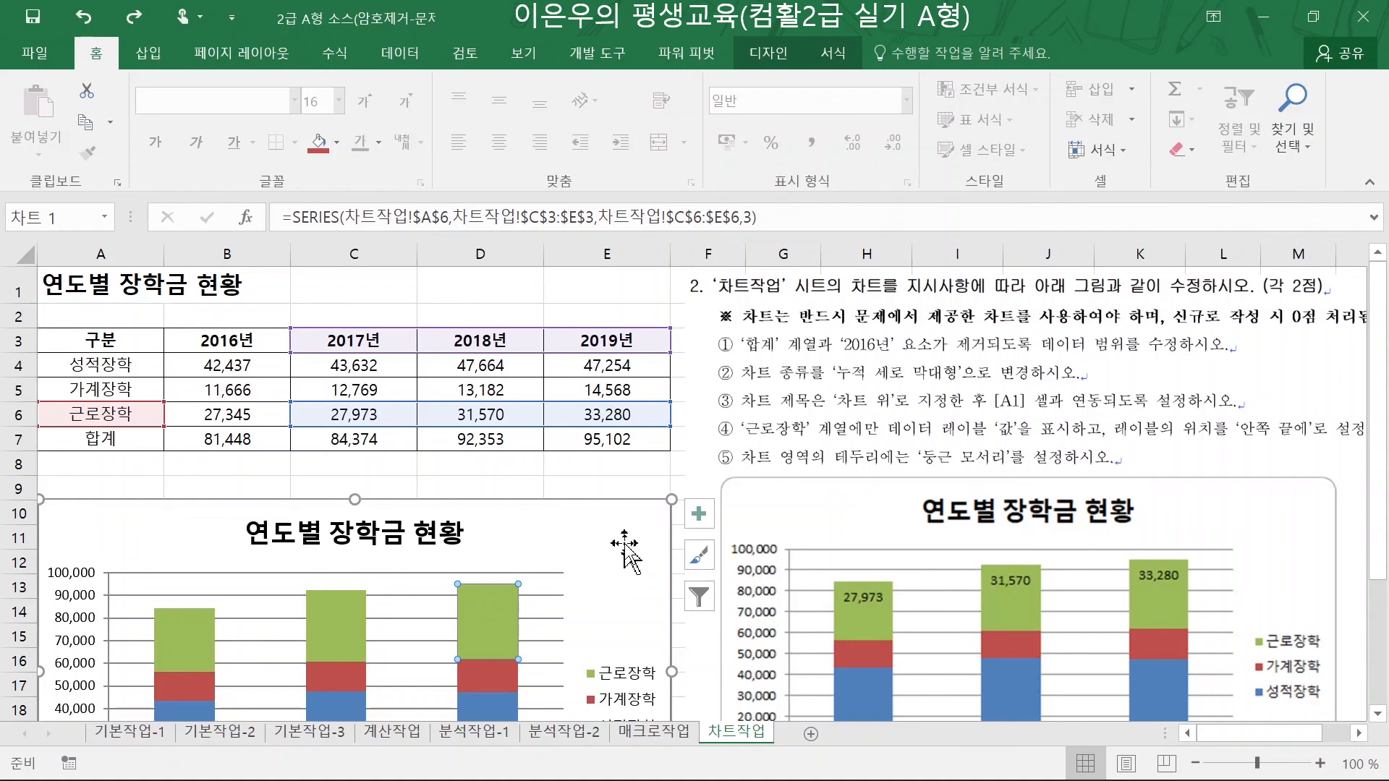
left_click(622, 545)
left_click(482, 624)
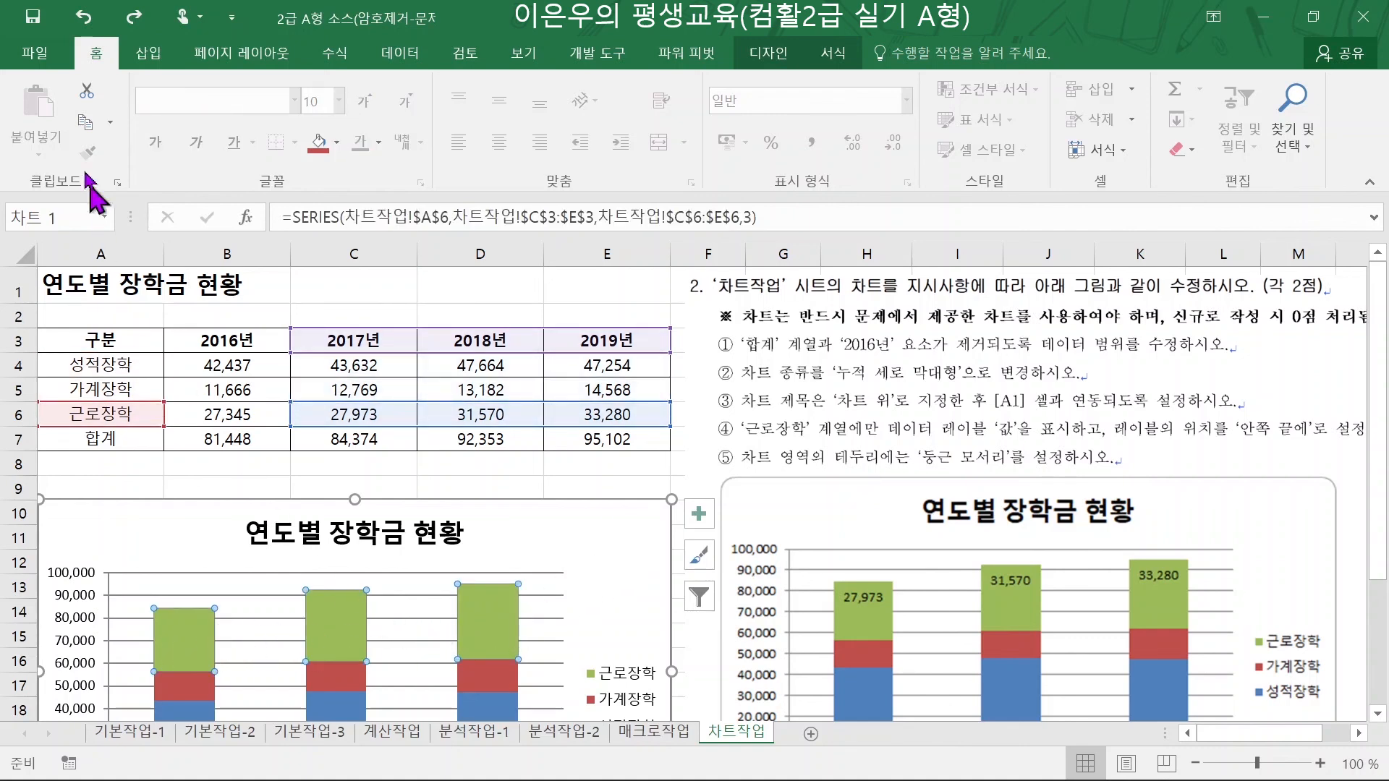
left_click(784, 53)
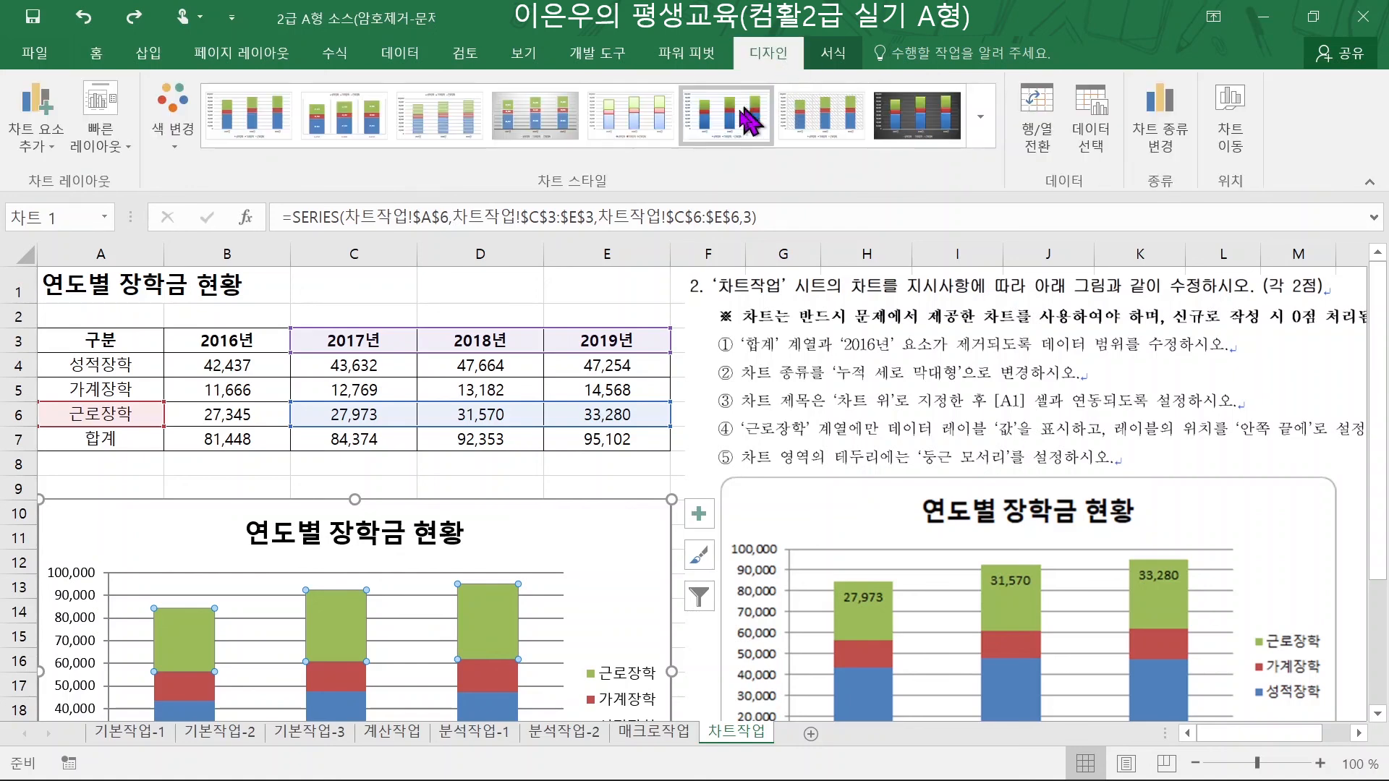
left_click(33, 112)
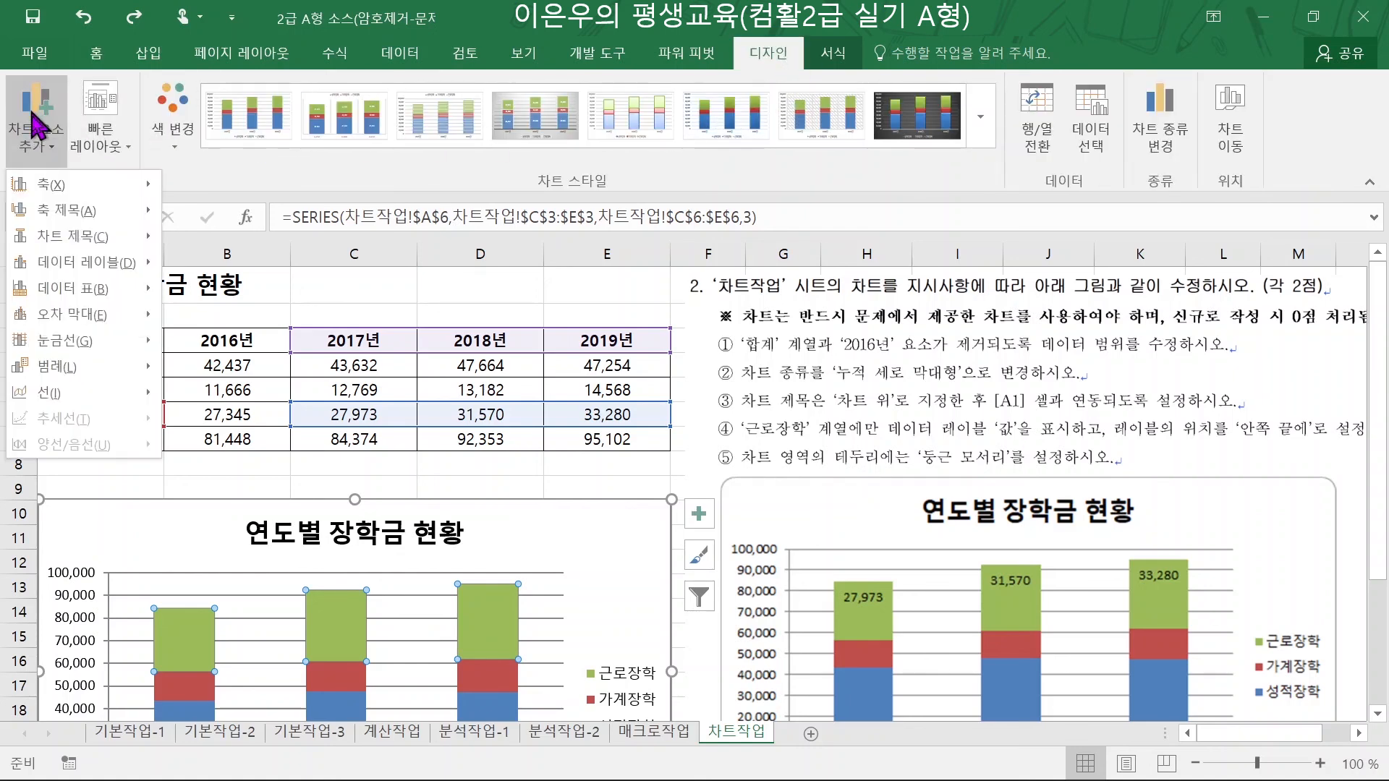
mouse_move(78, 264)
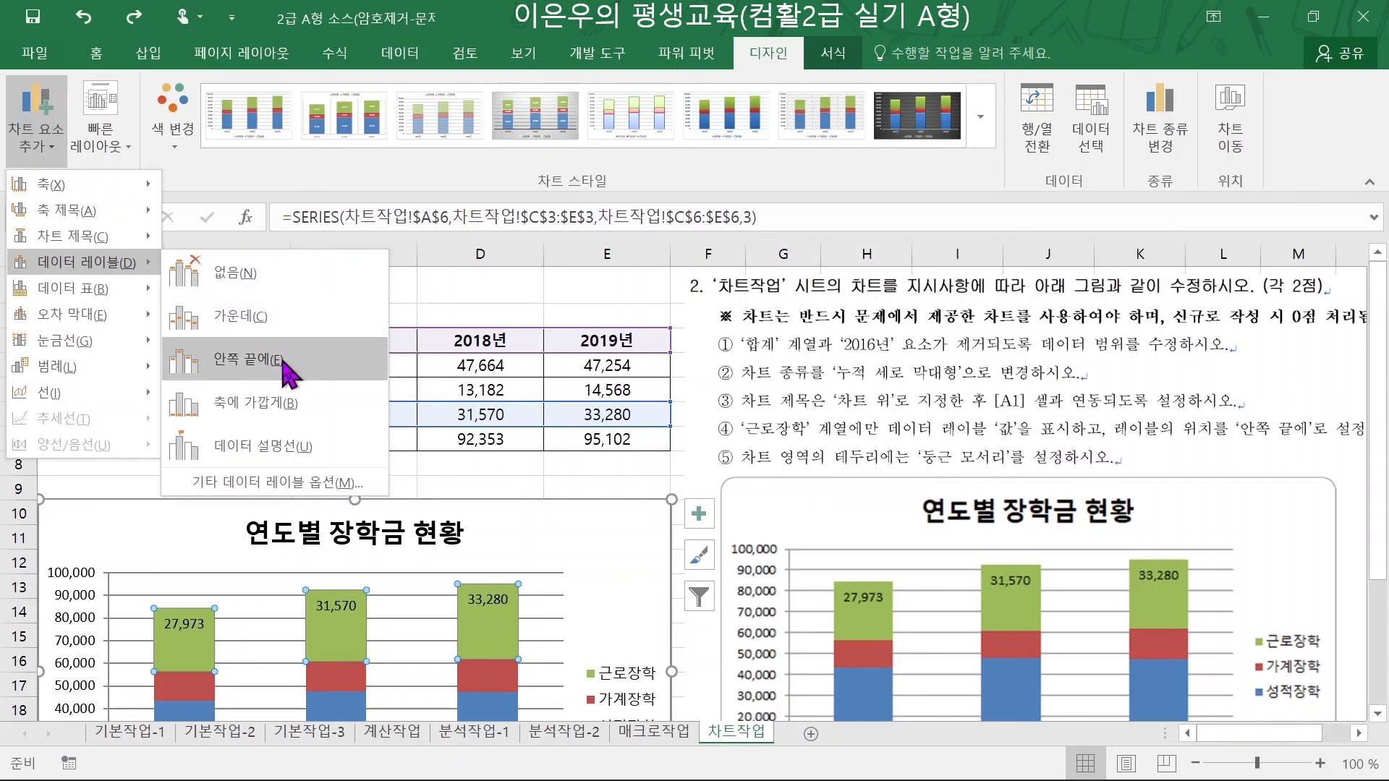
left_click(283, 363)
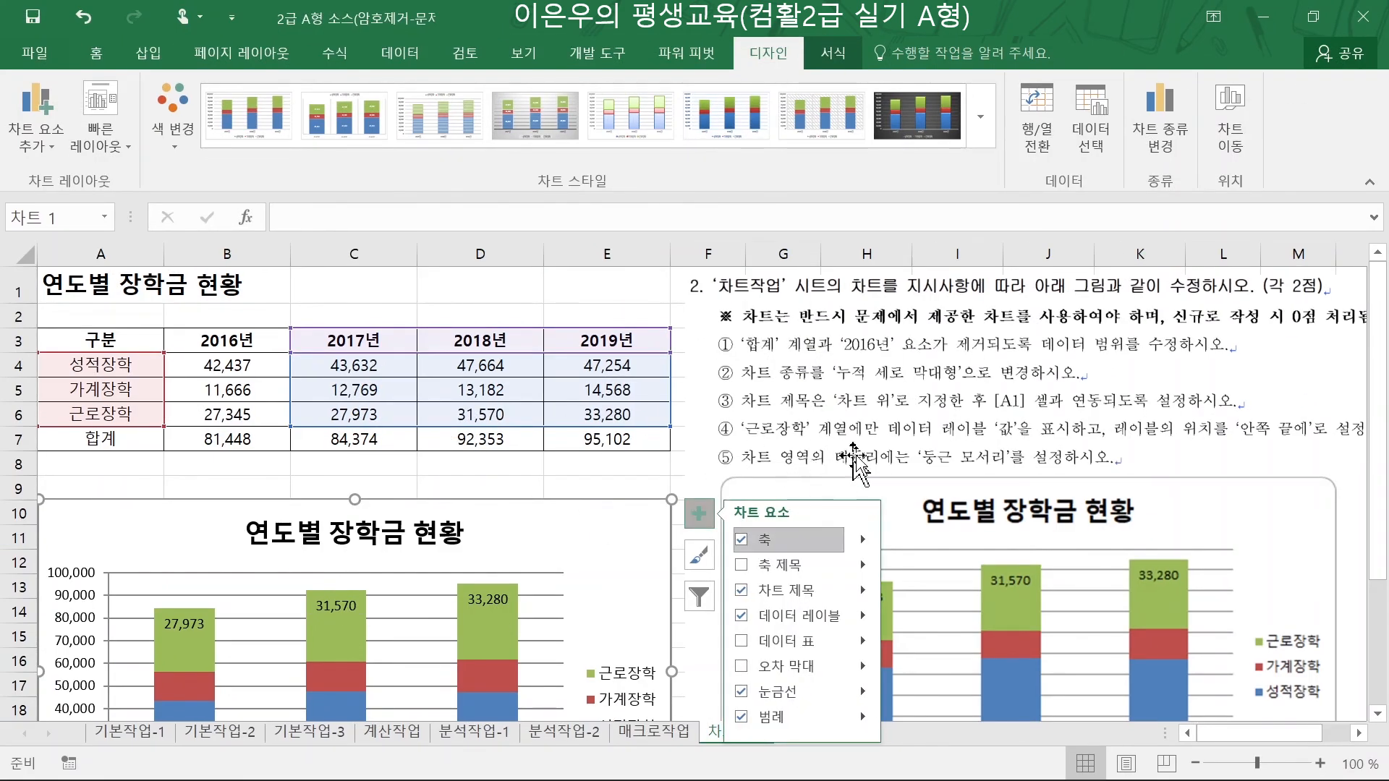
- Turn on 둥근 모서리 for the chart area's border and compare the chart with the sample picture
left_click(812, 465)
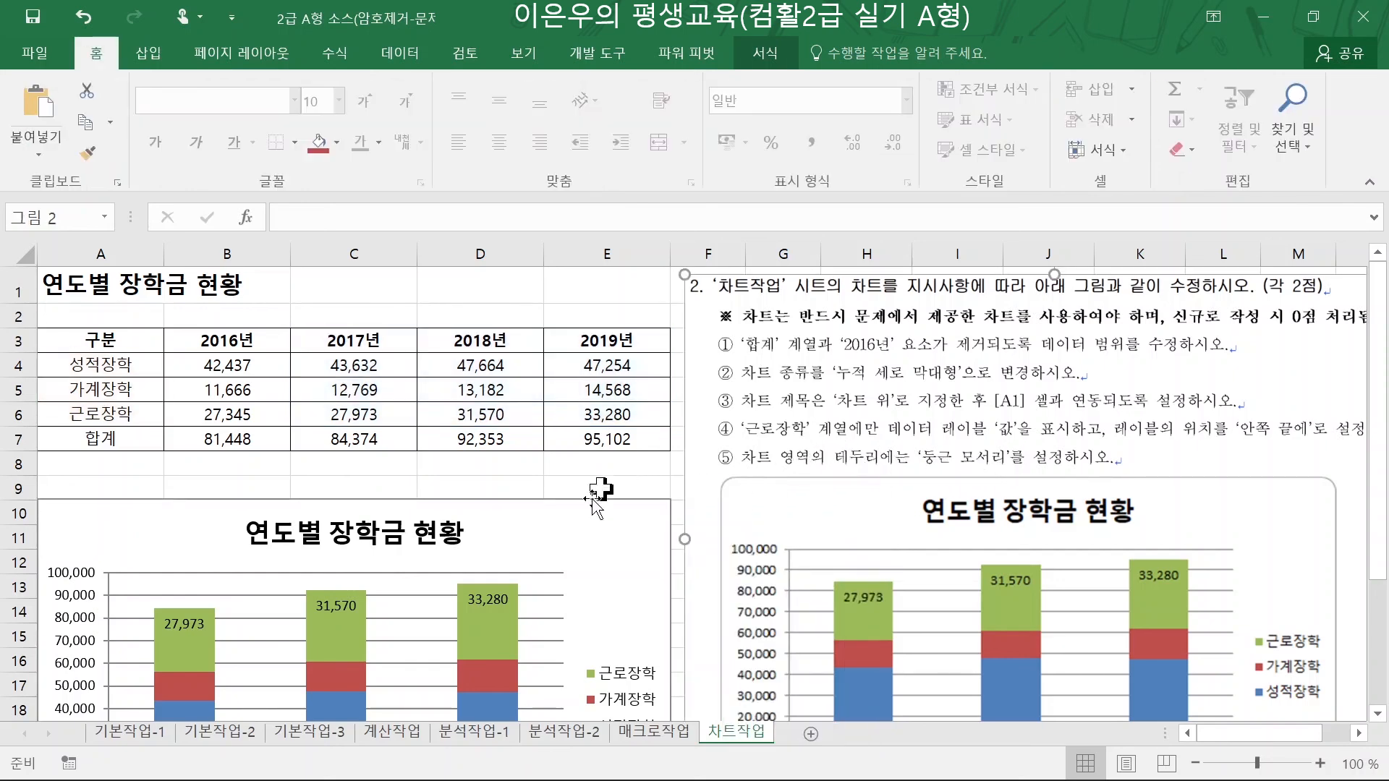
left_click(567, 535)
scroll(568, 506, "down", 2)
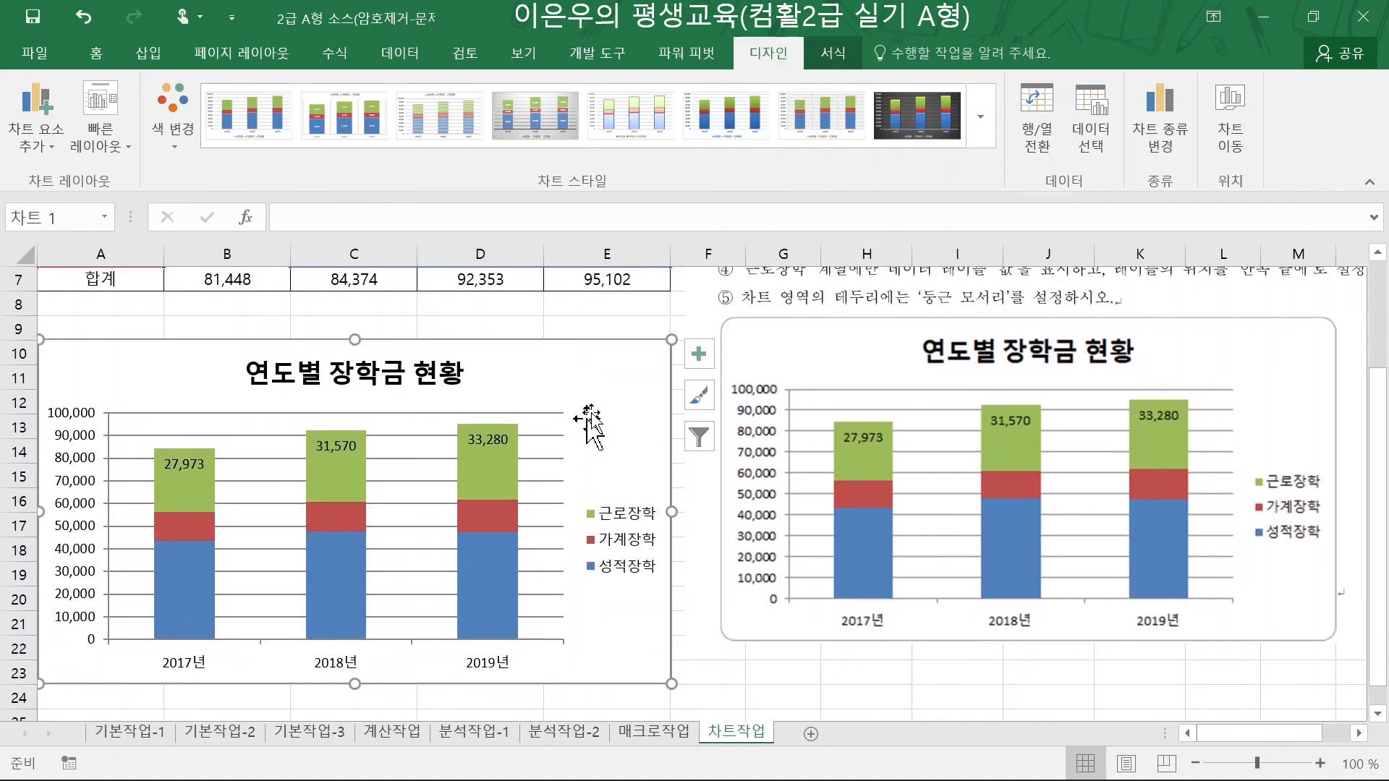
right_click(608, 368)
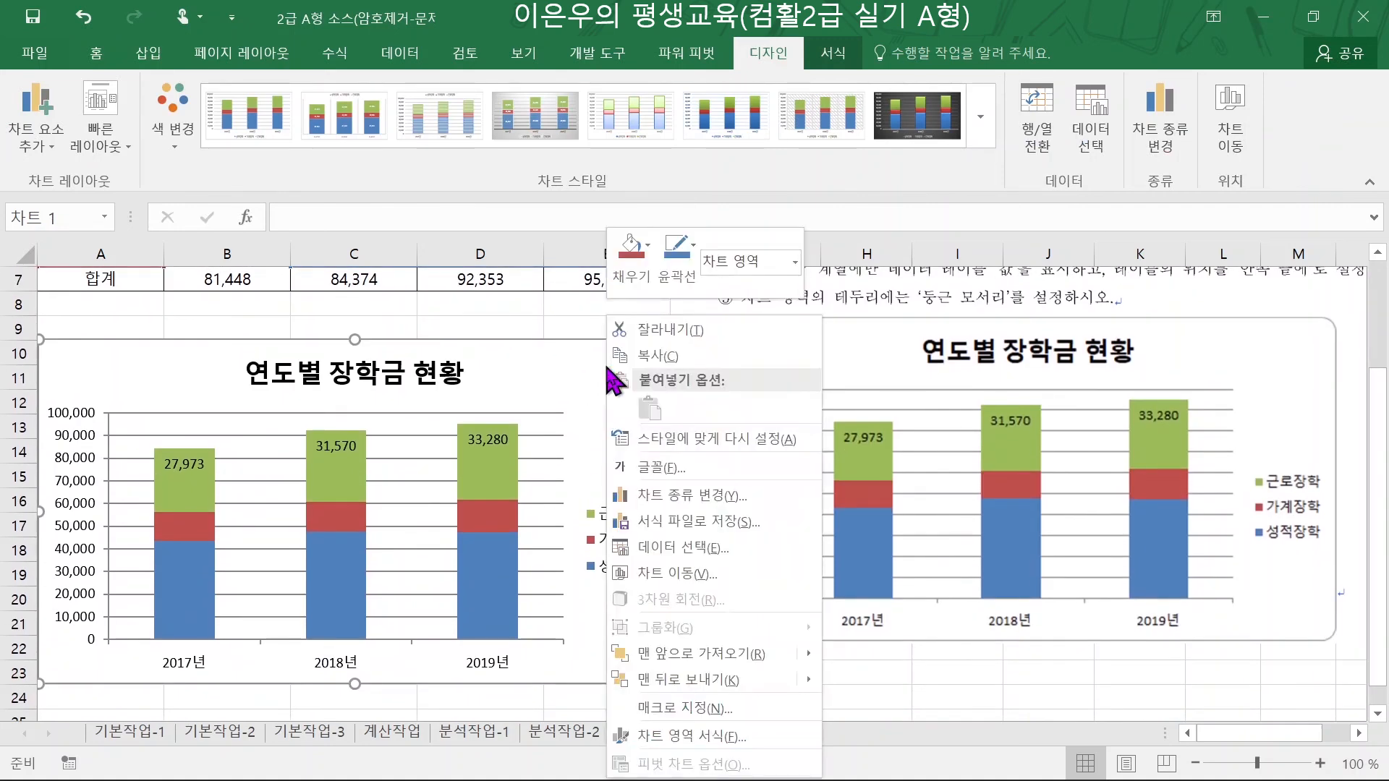
left_click(686, 736)
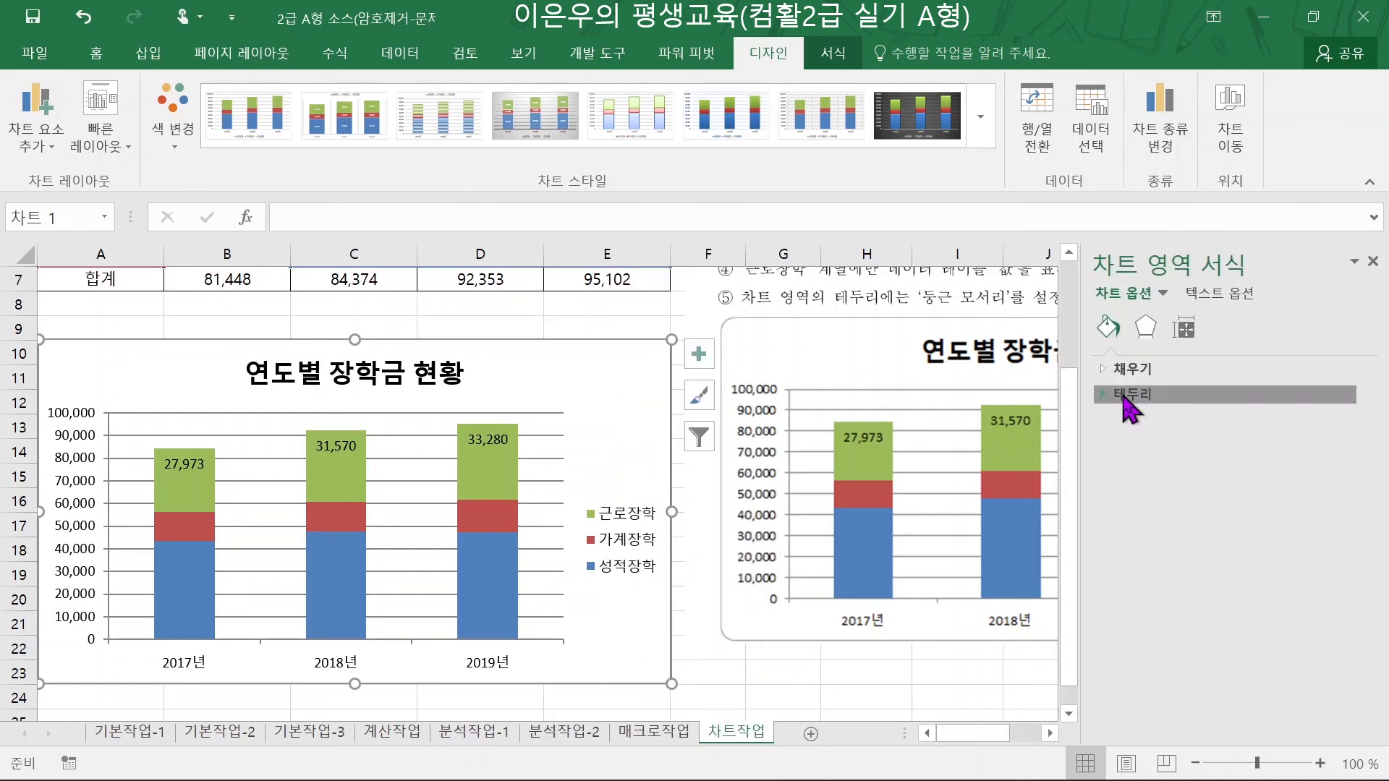
left_click(1126, 409)
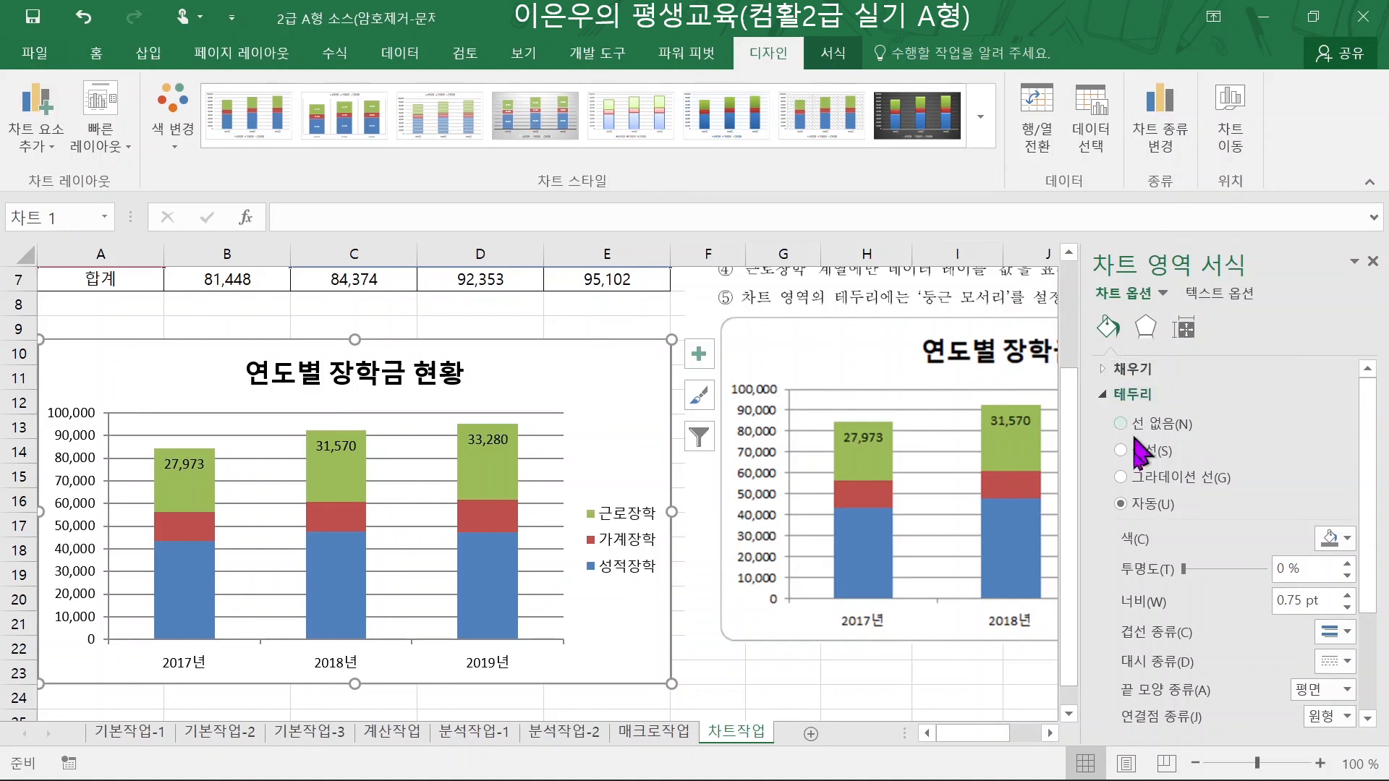
scroll(1142, 477, "down", 3)
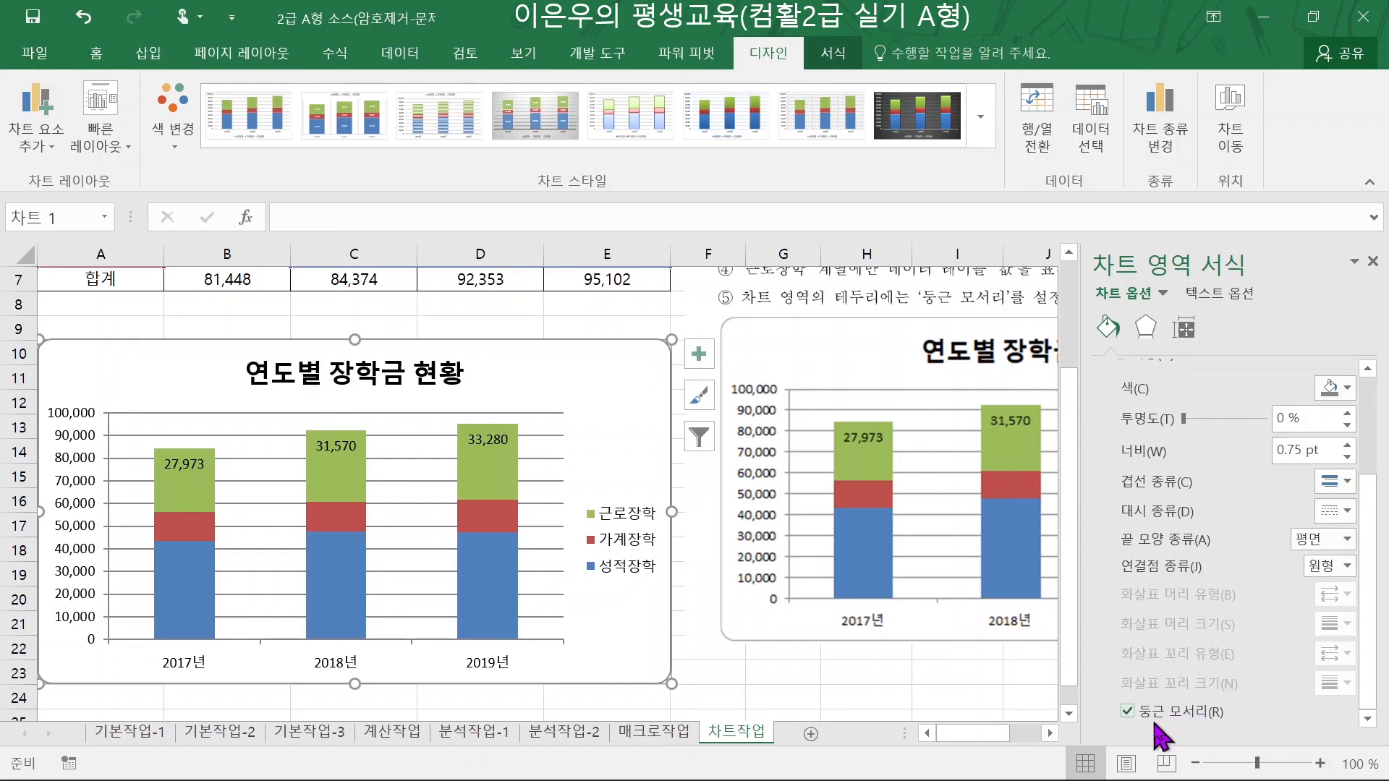
left_click(702, 695)
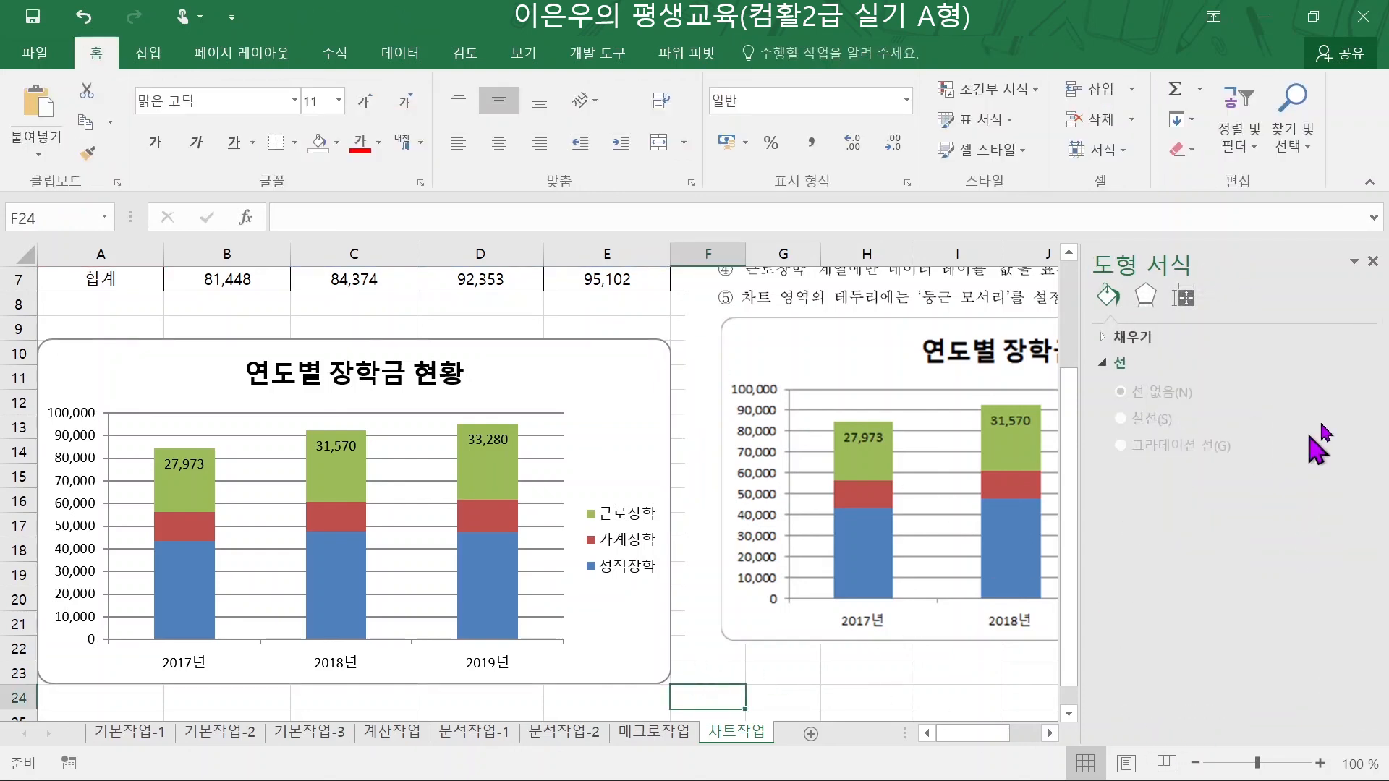
left_click(1374, 262)
scroll(1205, 384, "up", 2)
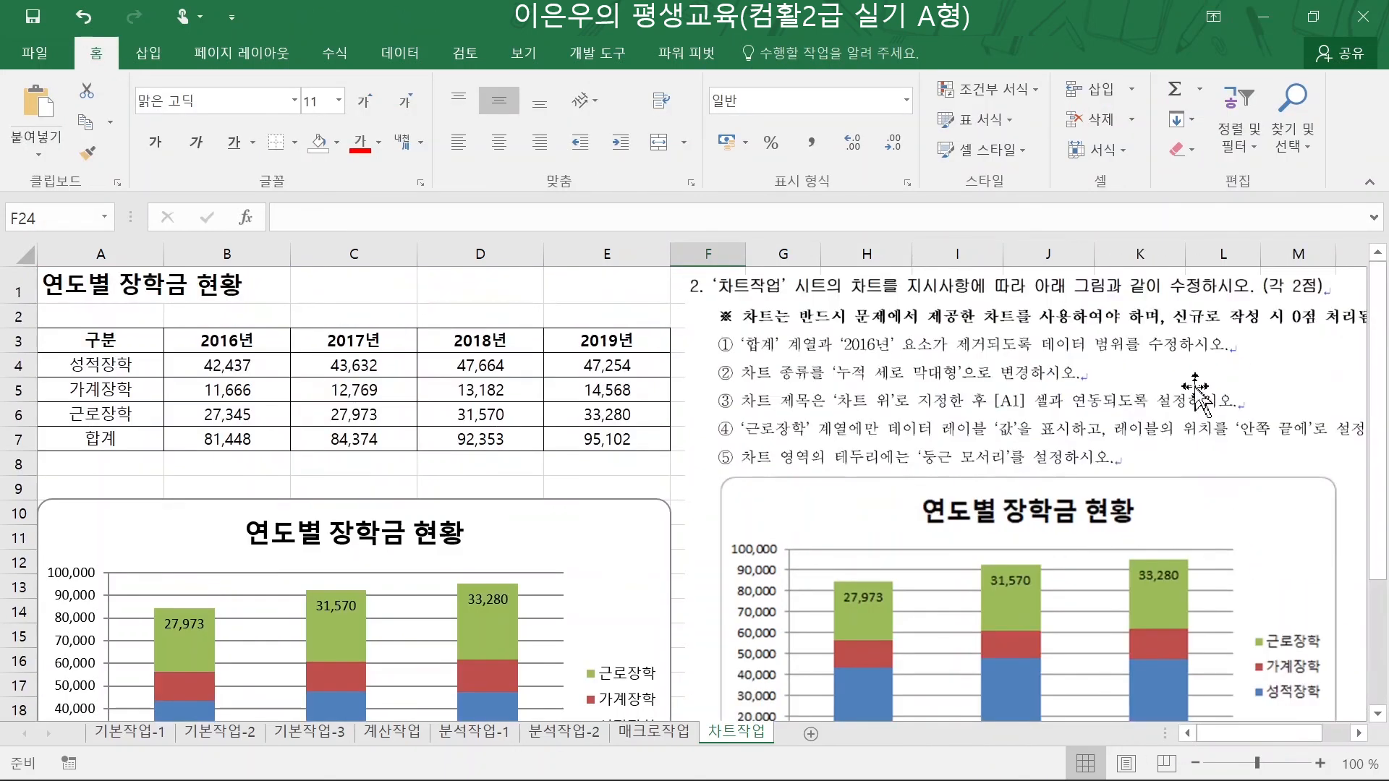
scroll(832, 470, "down", 2)
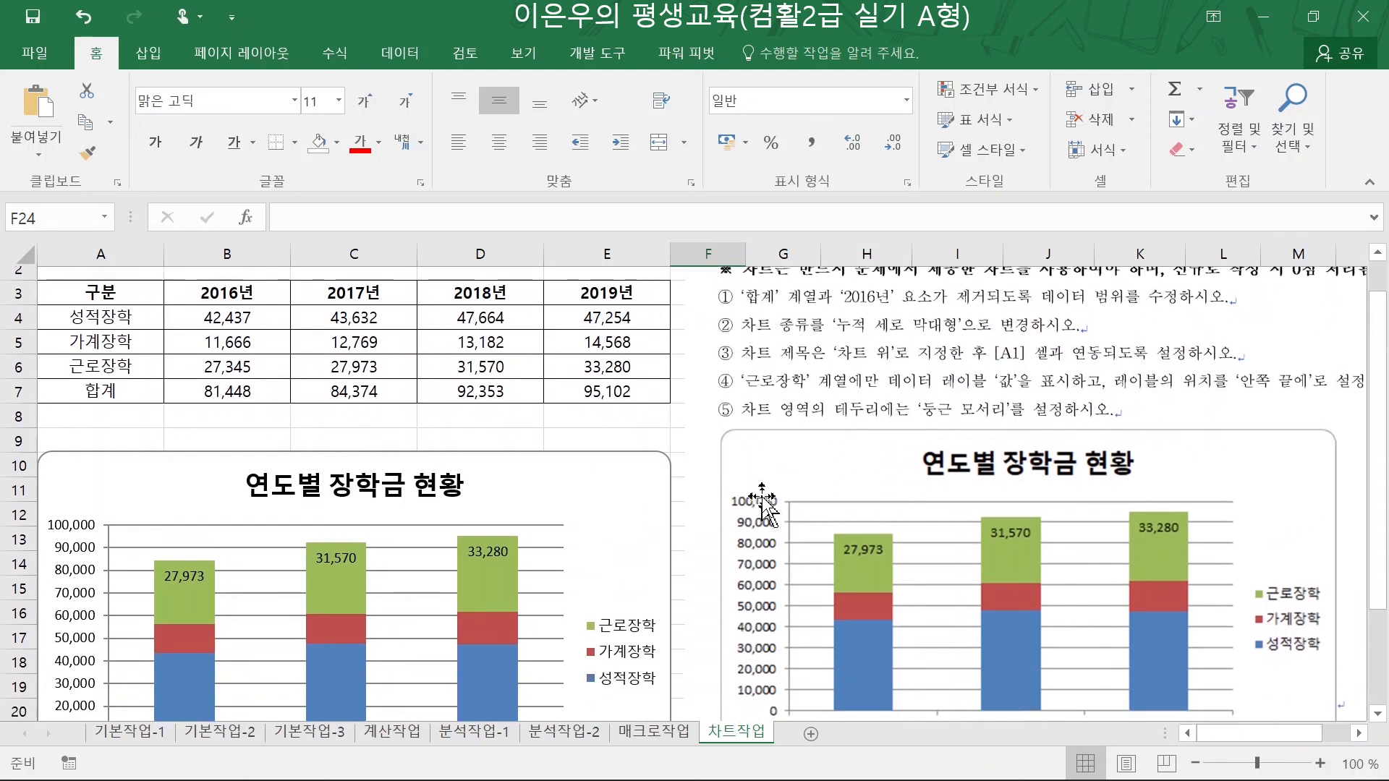